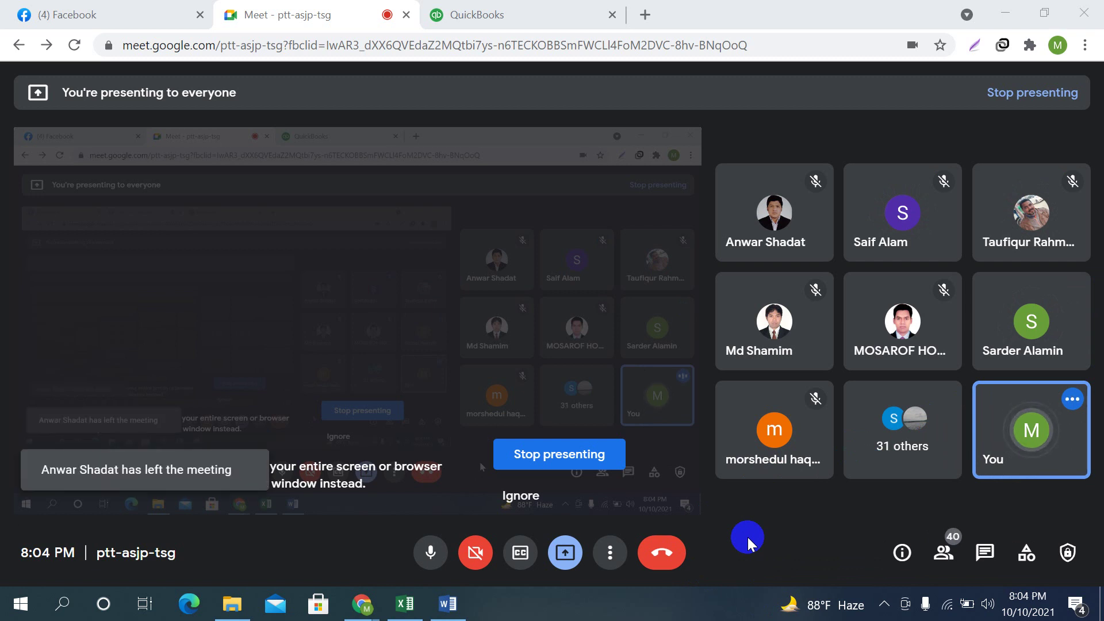
# Return to the Danta Health LLC dashboard and dismiss the 'You're presenting' notification
pyautogui.click(425, 17)
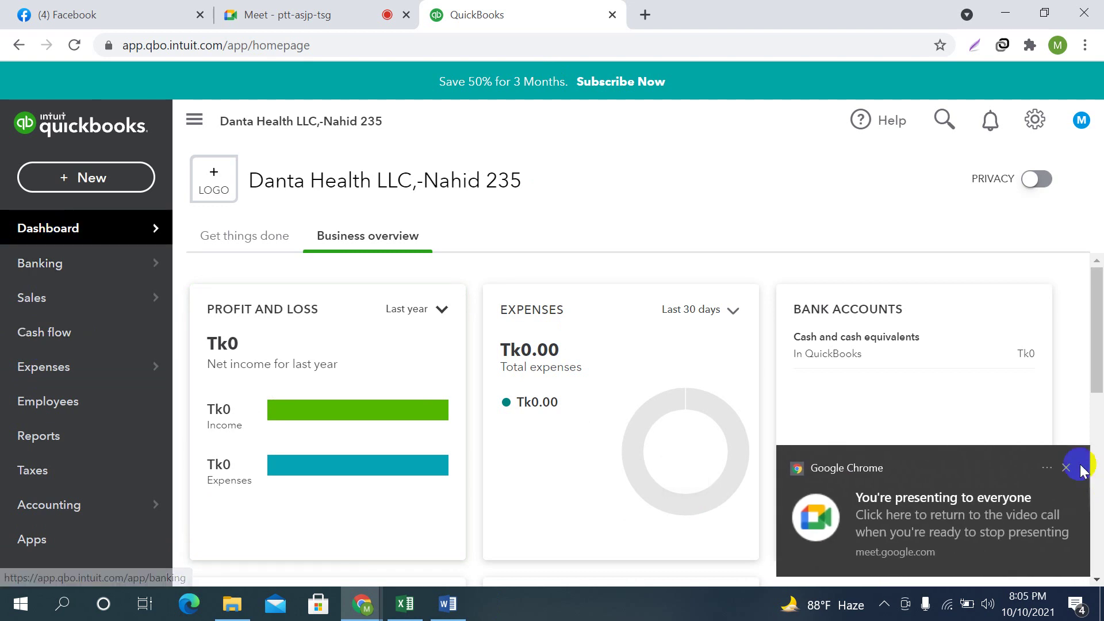
pyautogui.click(1064, 467)
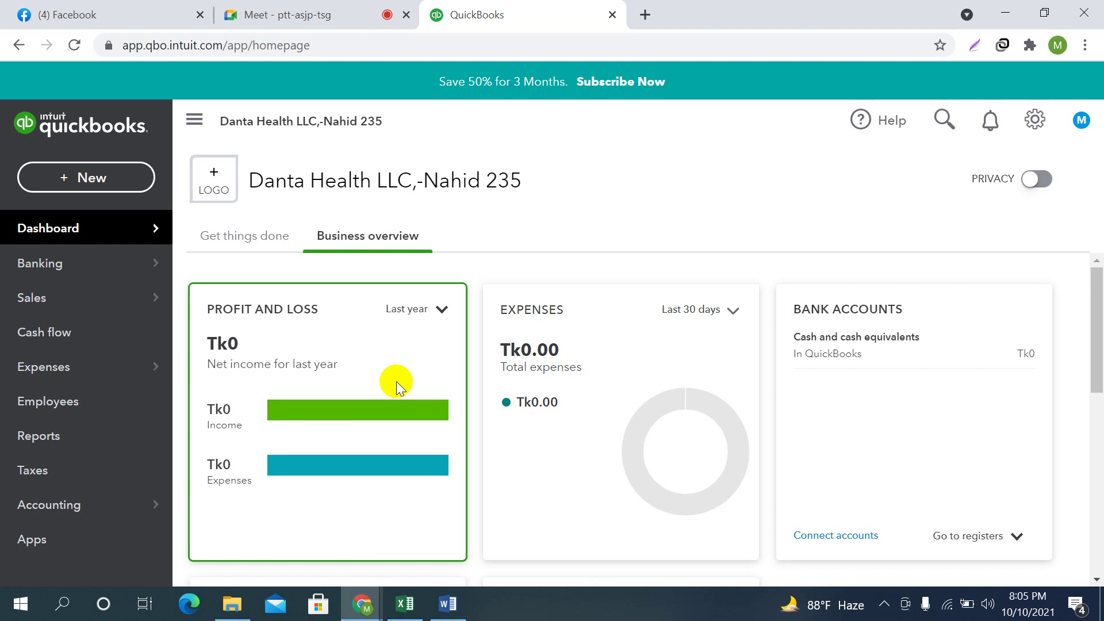
pyautogui.click(253, 14)
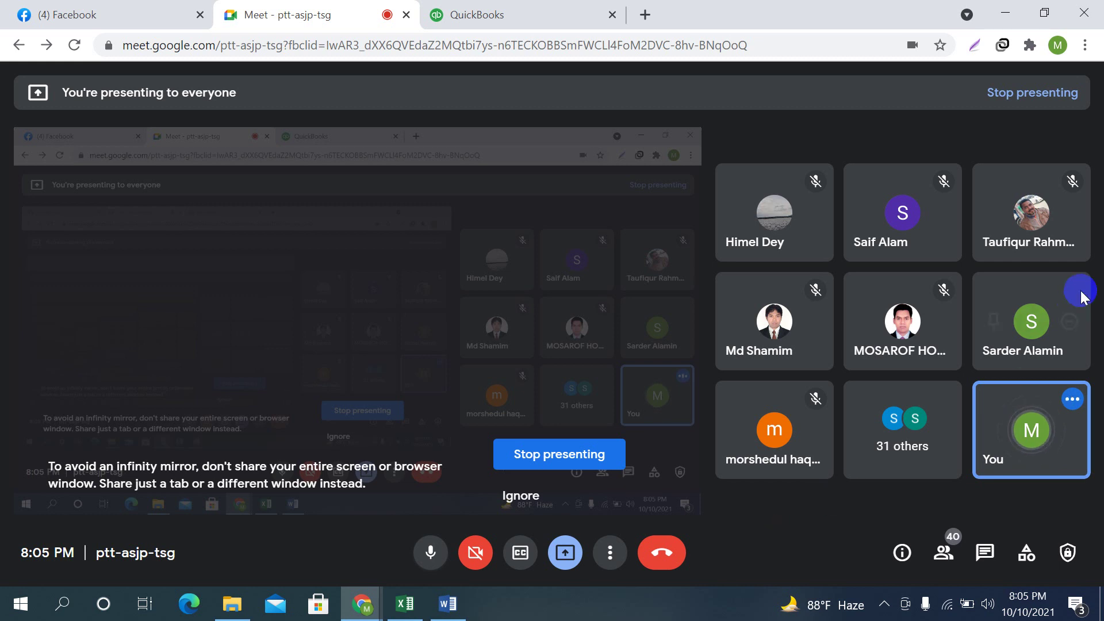
pyautogui.click(505, 7)
pyautogui.click(1062, 493)
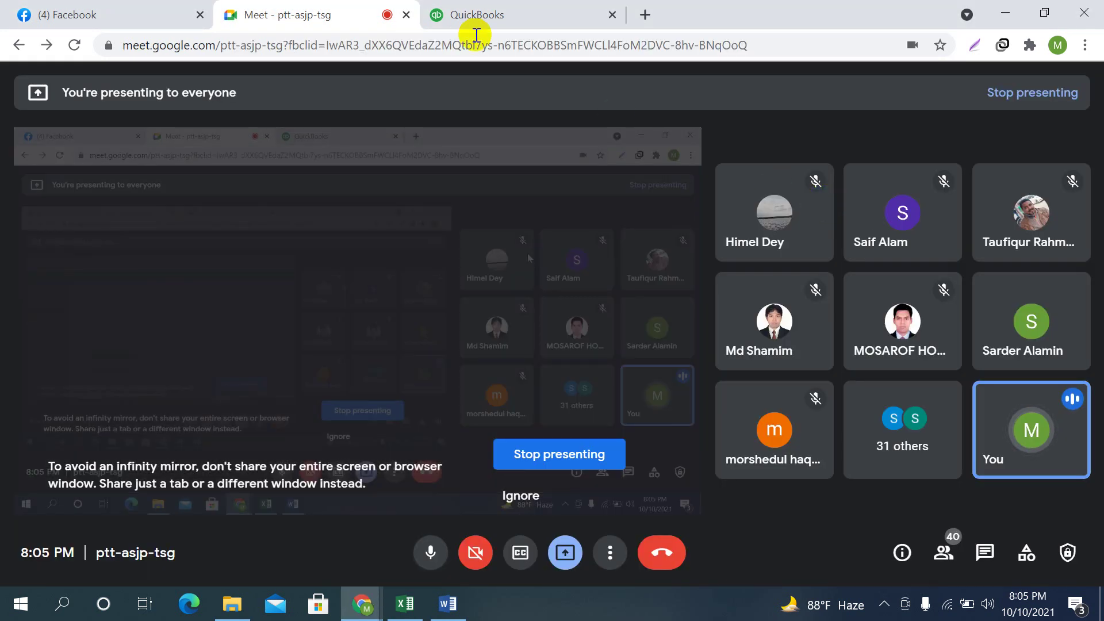
pyautogui.click(509, 14)
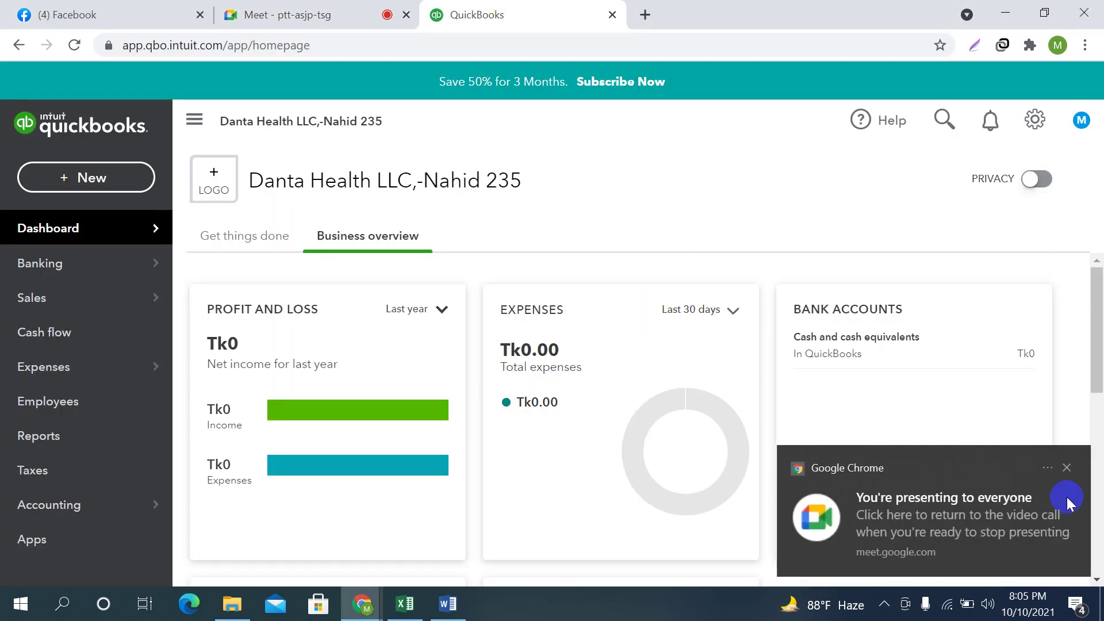
pyautogui.click(1067, 467)
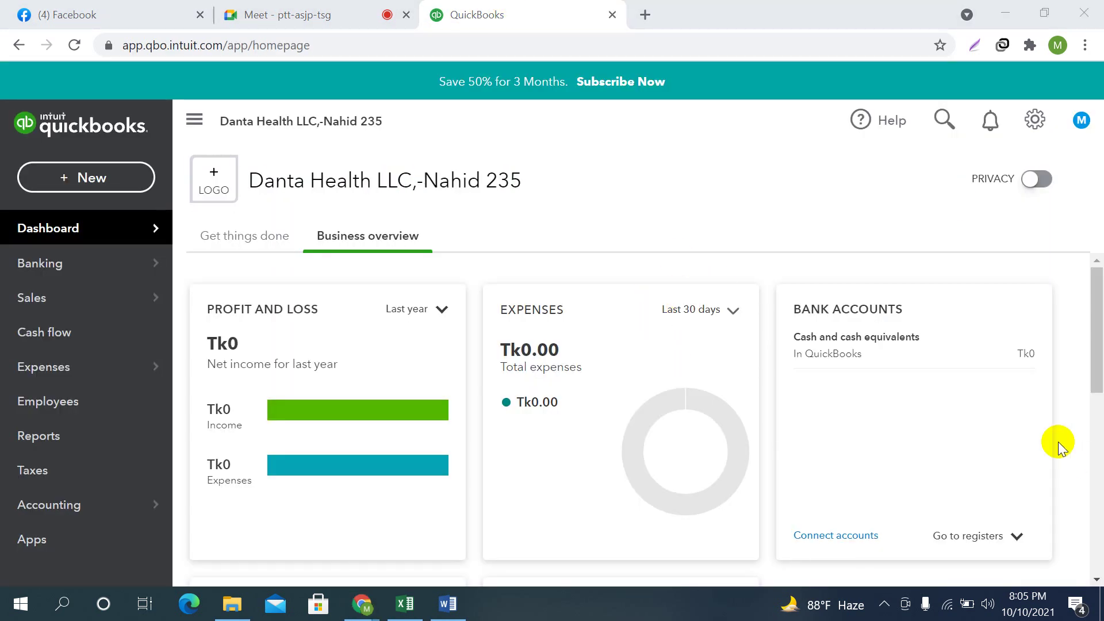
# Open Manage users from the gear menu's Your Company section
pyautogui.click(1036, 119)
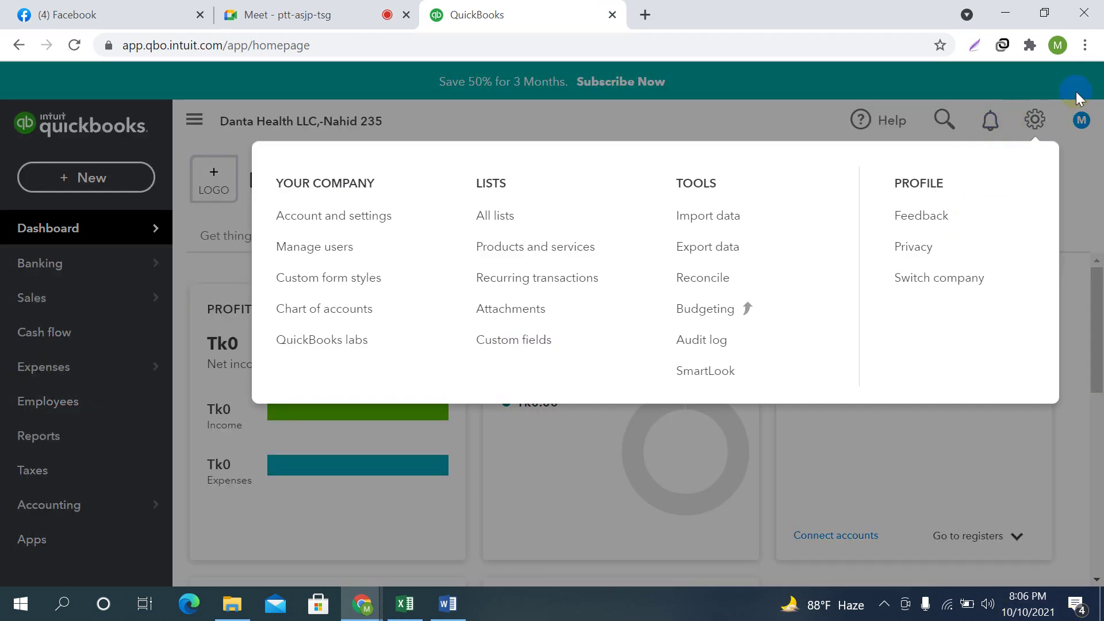
pyautogui.click(329, 248)
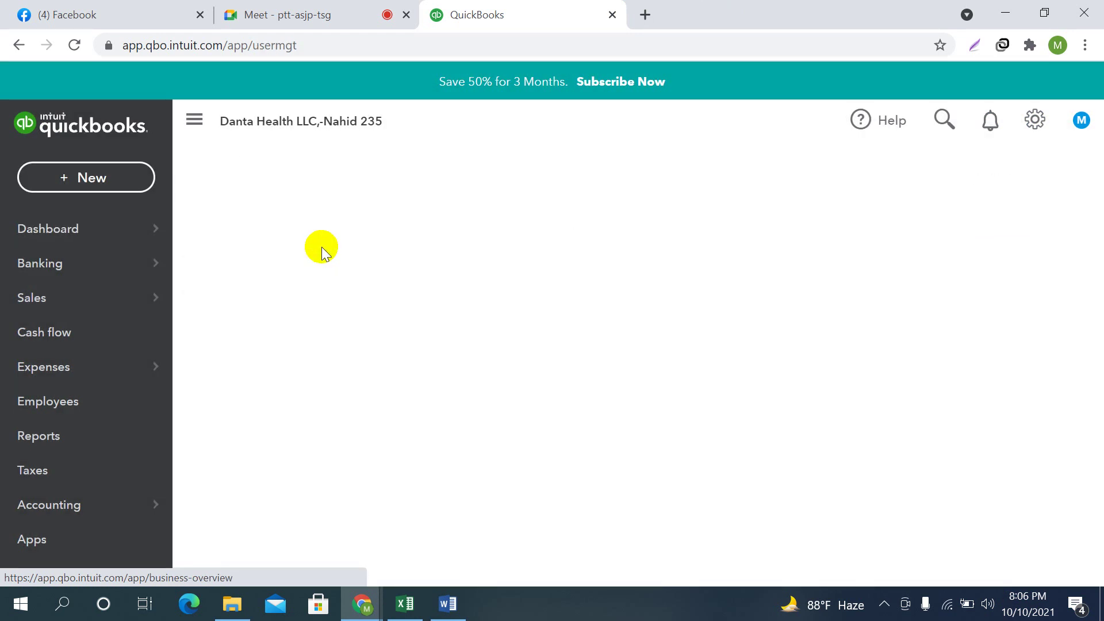
pyautogui.click(885, 605)
pyautogui.click(661, 458)
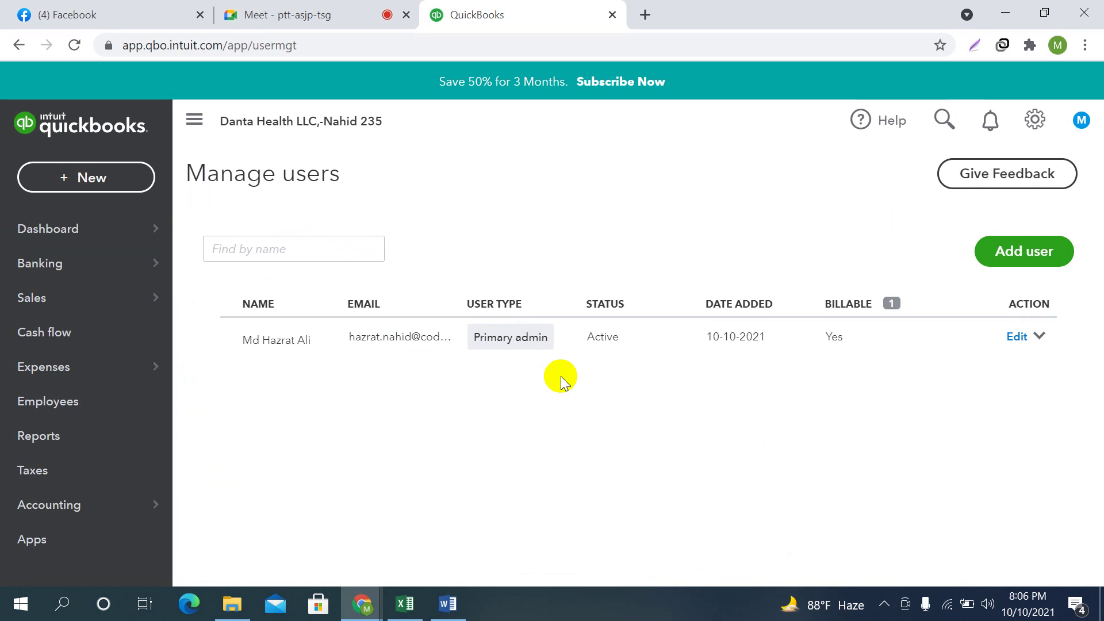
pyautogui.click(1028, 260)
# Start a new user as Standard user, after briefly trying Company admin, and continue
pyautogui.click(1028, 259)
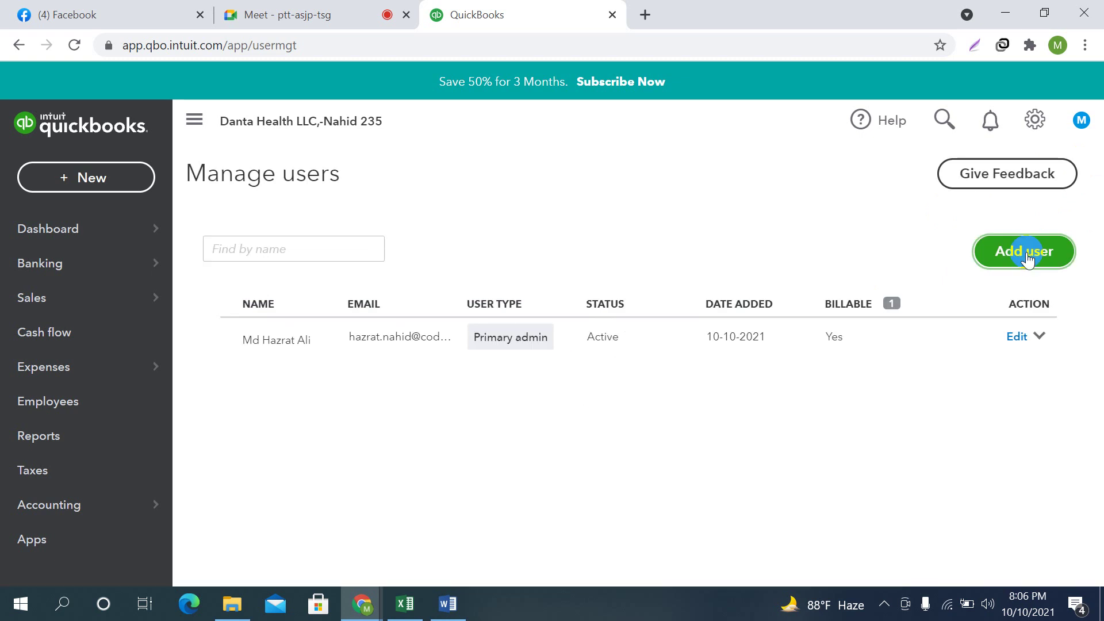
pyautogui.click(1027, 259)
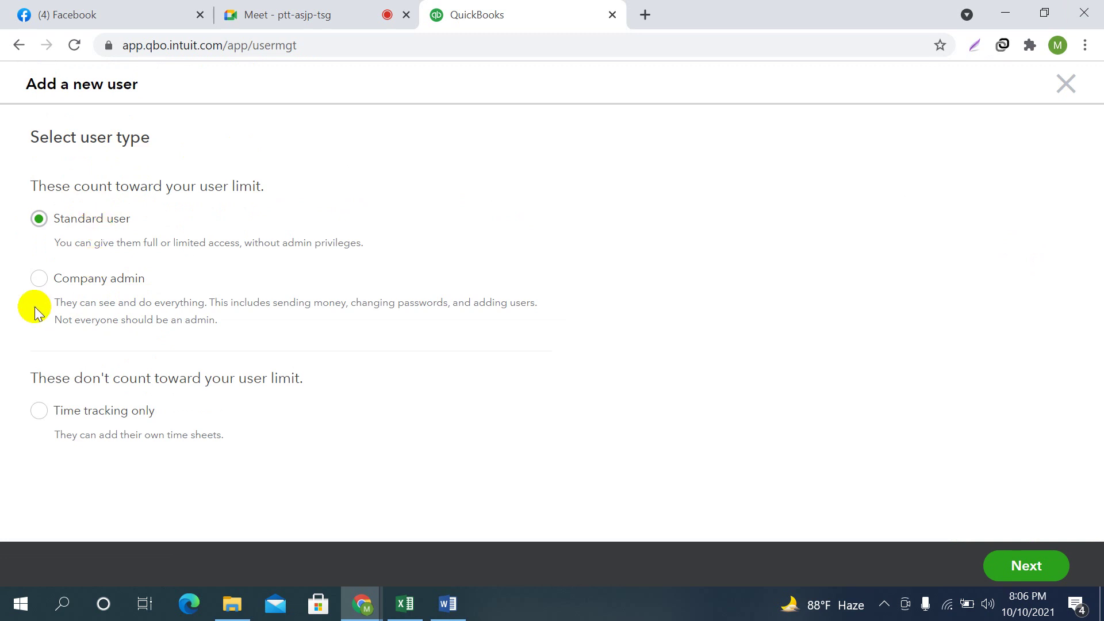
pyautogui.click(38, 278)
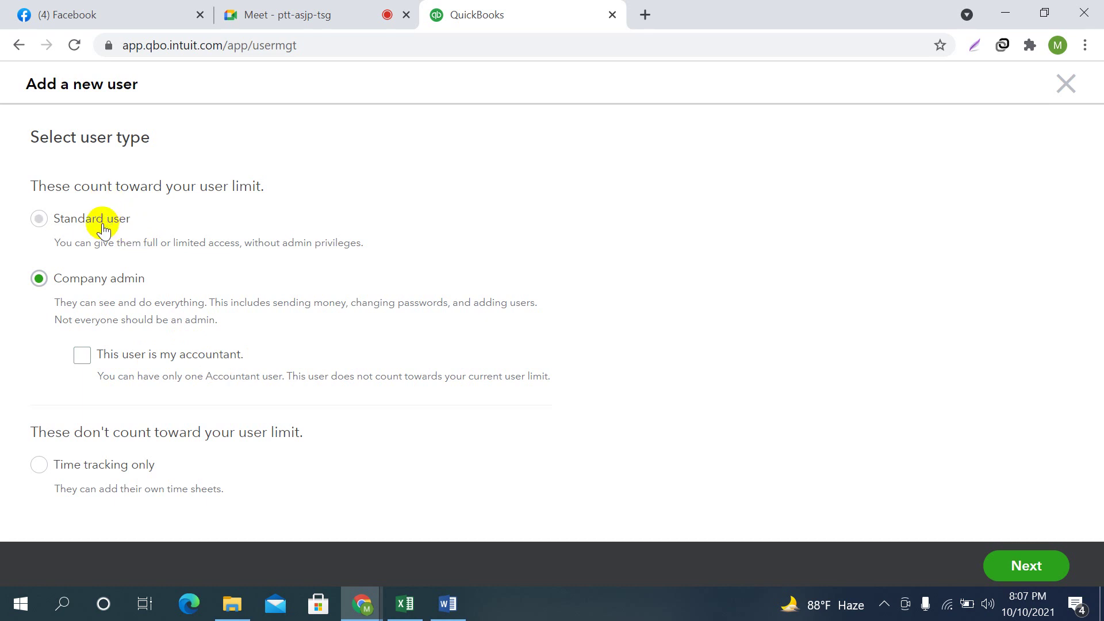
pyautogui.click(38, 219)
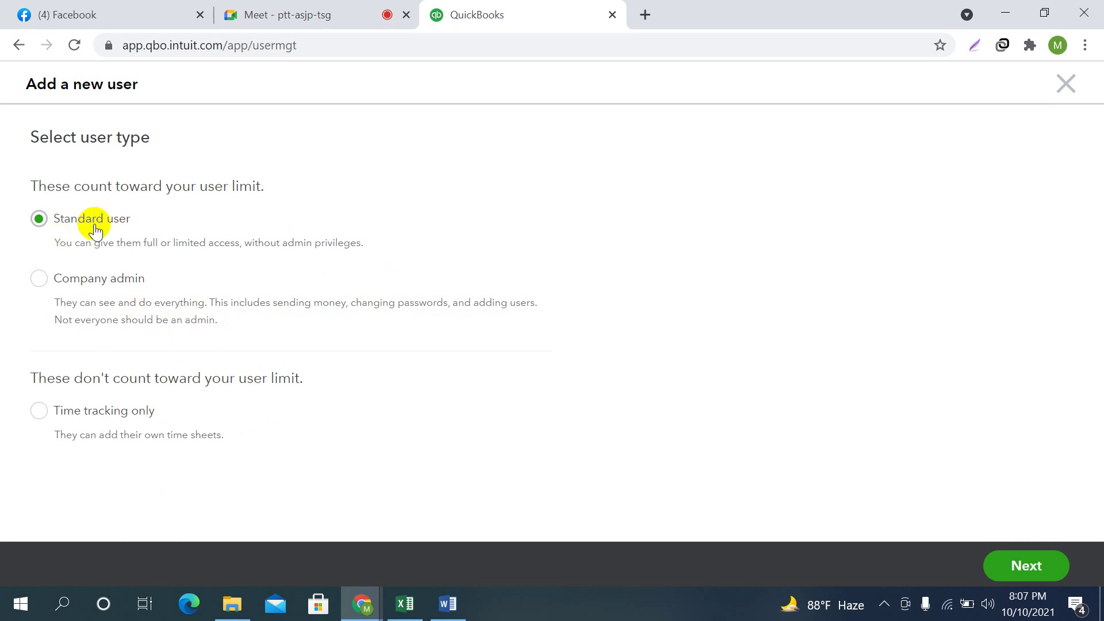
pyautogui.click(1021, 566)
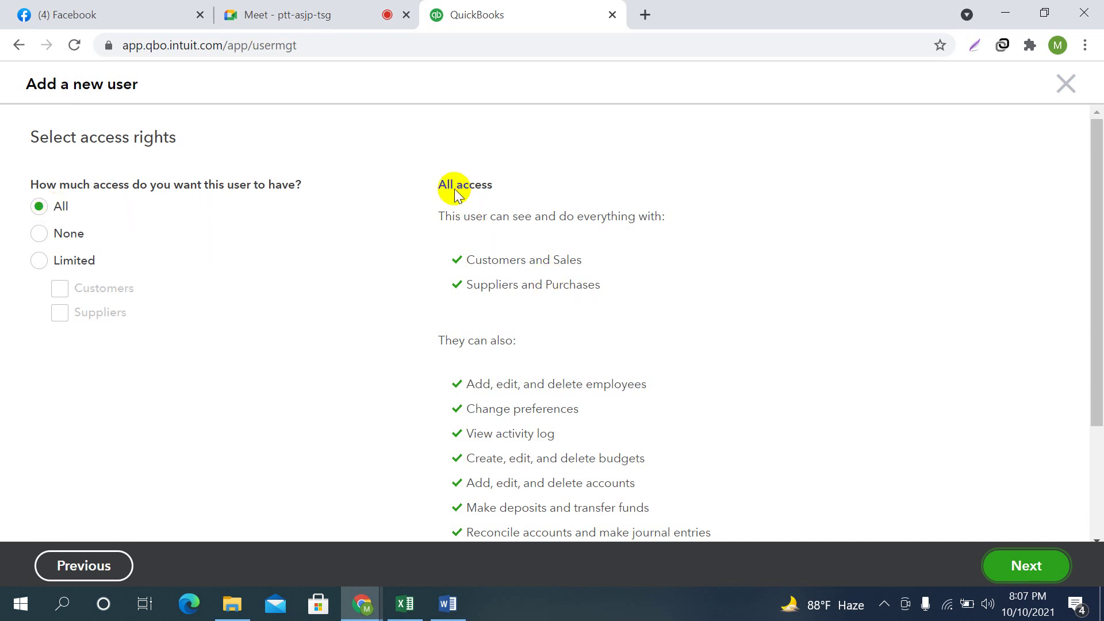
# Choose Limited access with both Customers and Suppliers checkboxes ticked
pyautogui.scroll(-3, 598, 320)
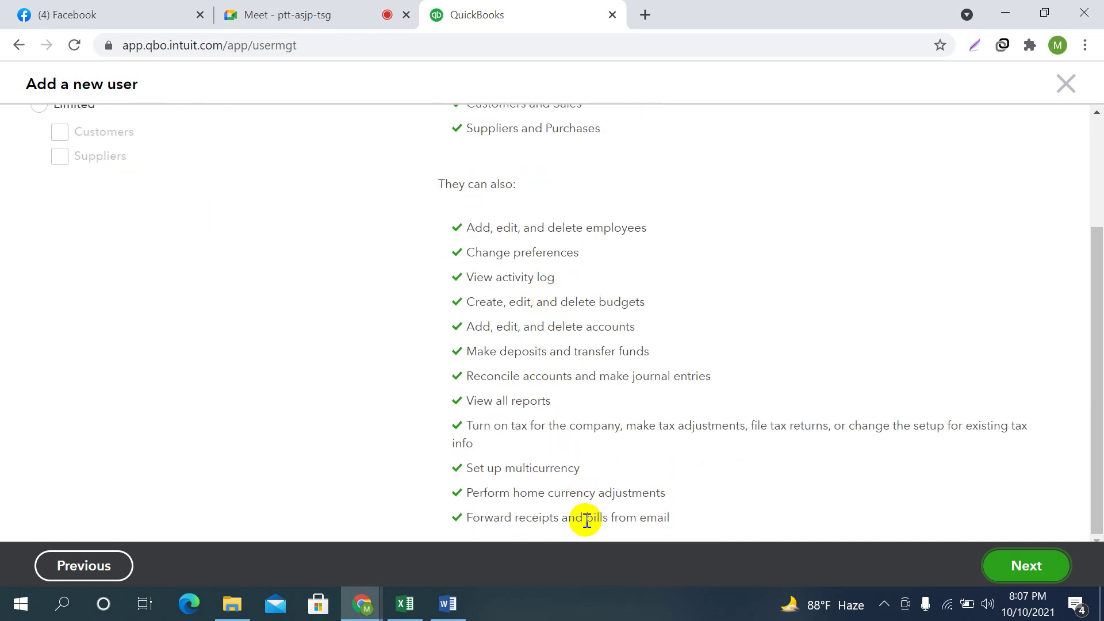
pyautogui.scroll(3, 590, 251)
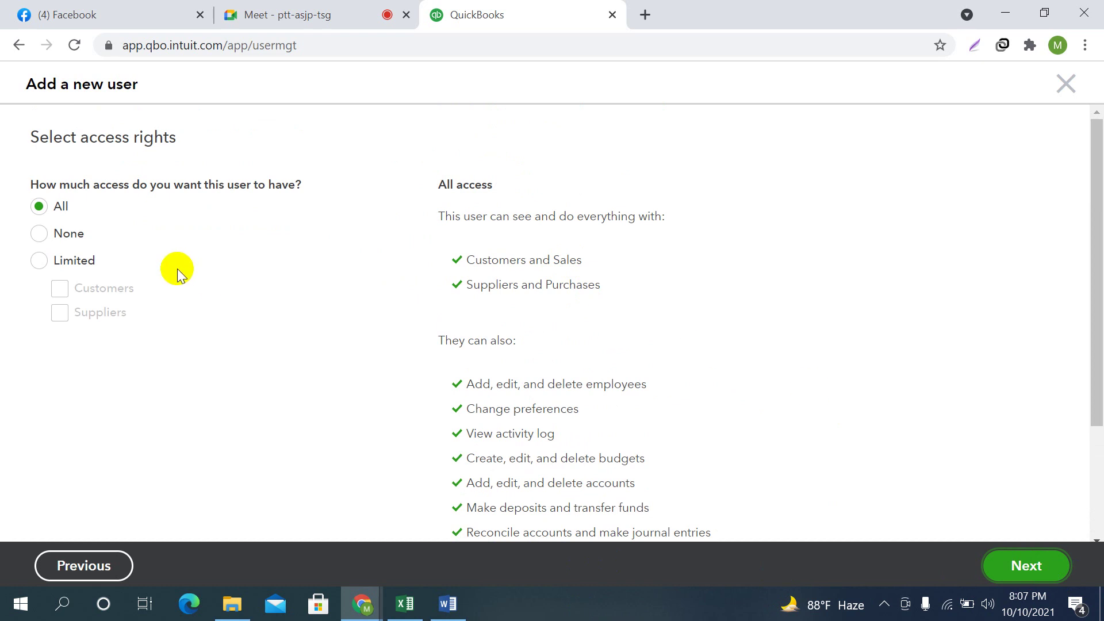
pyautogui.click(39, 233)
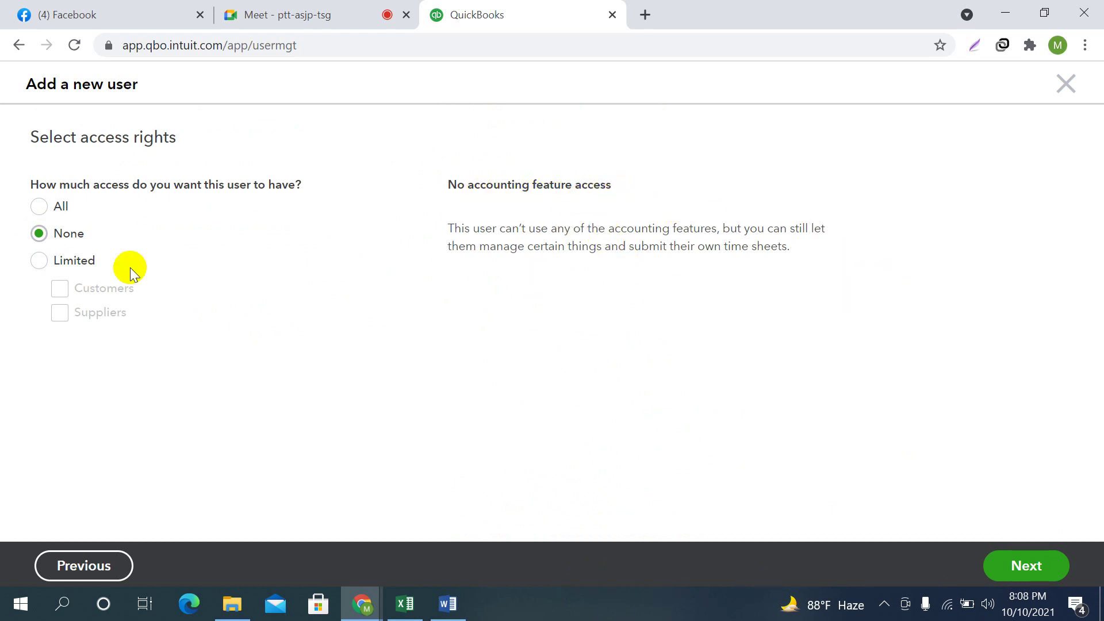
pyautogui.click(39, 260)
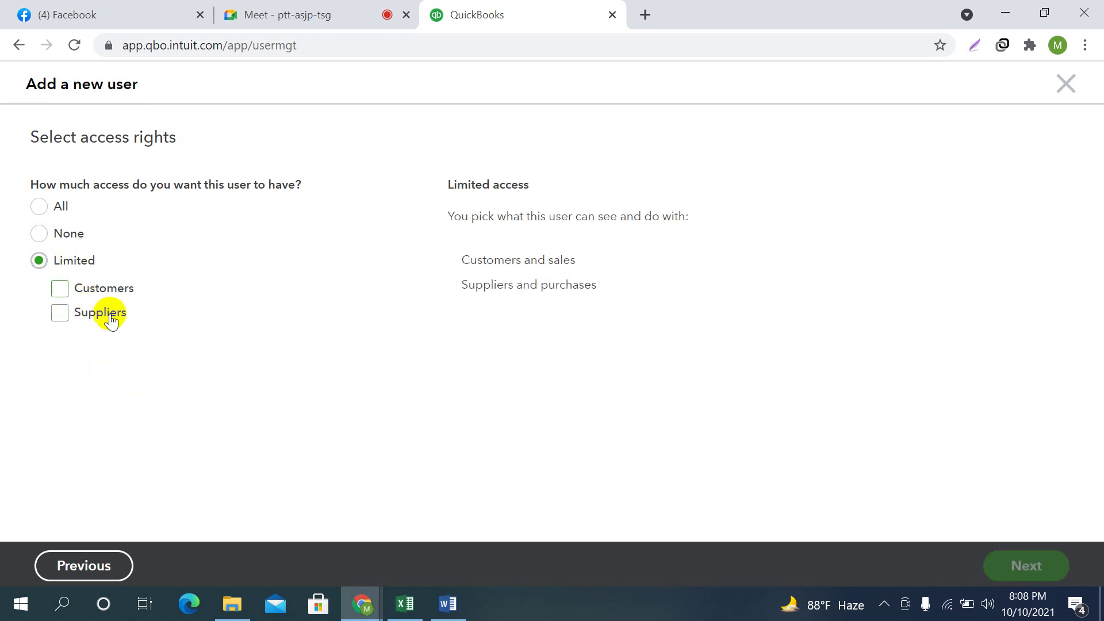
pyautogui.click(60, 287)
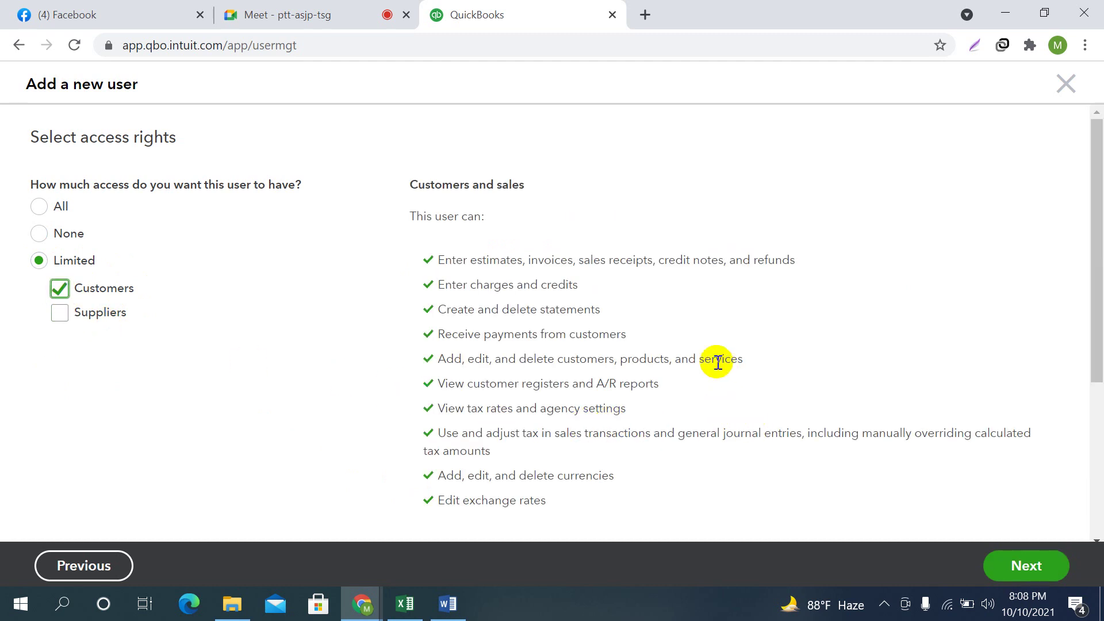
pyautogui.scroll(-5, 601, 259)
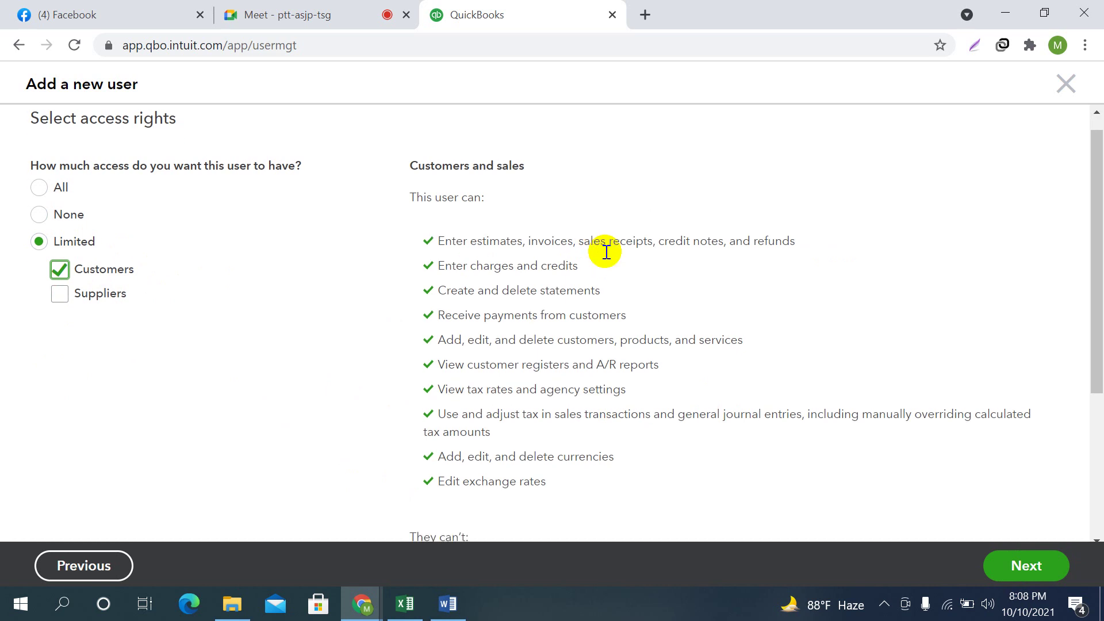
pyautogui.scroll(5, 594, 276)
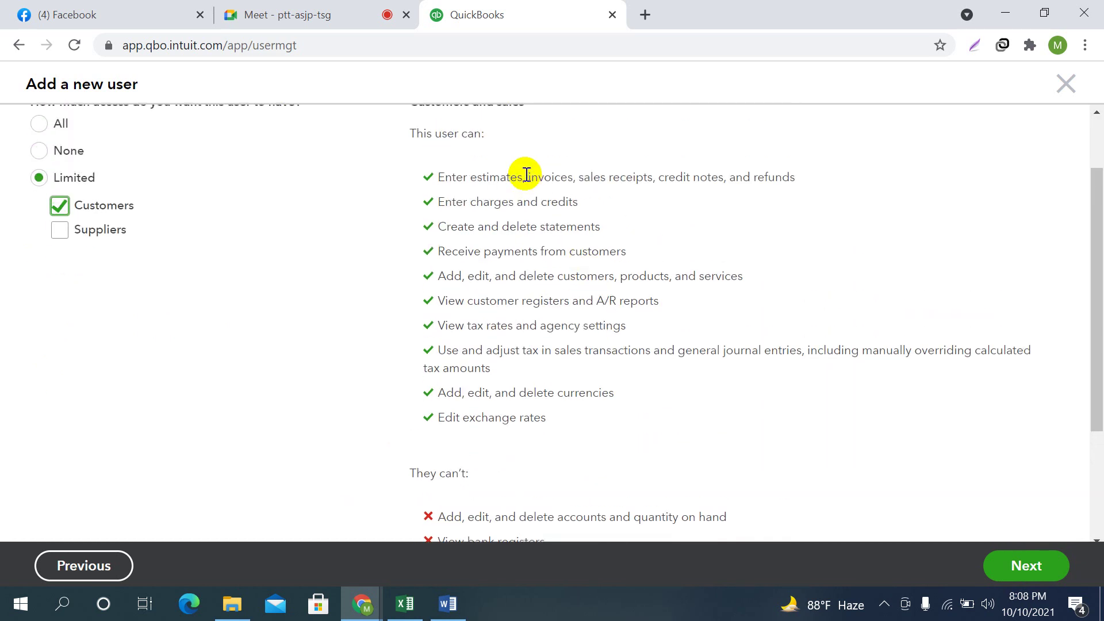
pyautogui.scroll(-5, 505, 372)
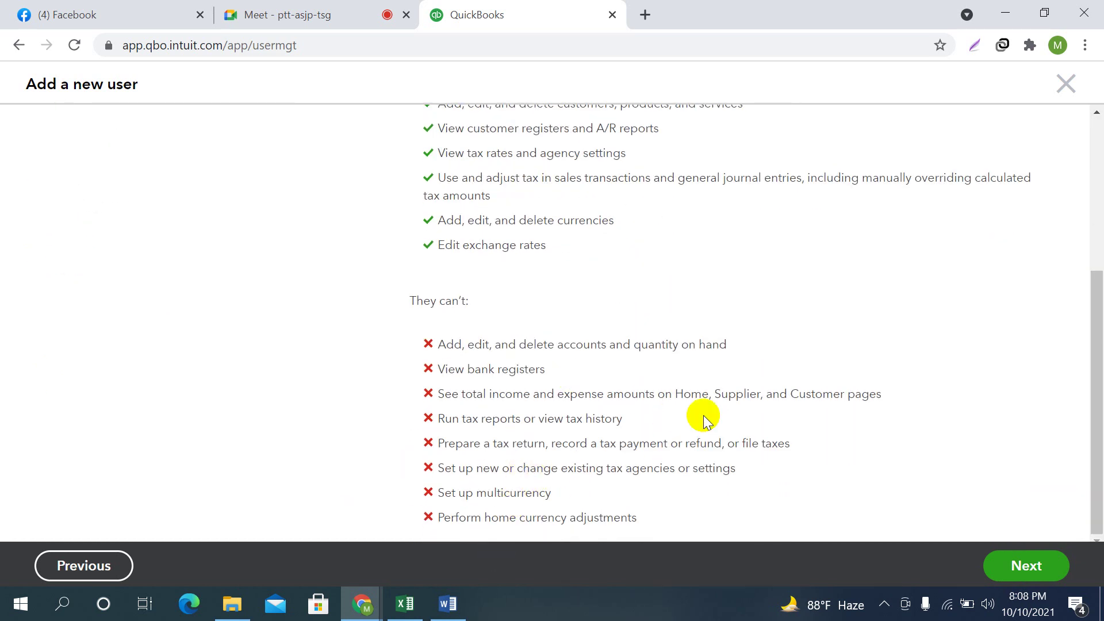
pyautogui.scroll(5, 557, 449)
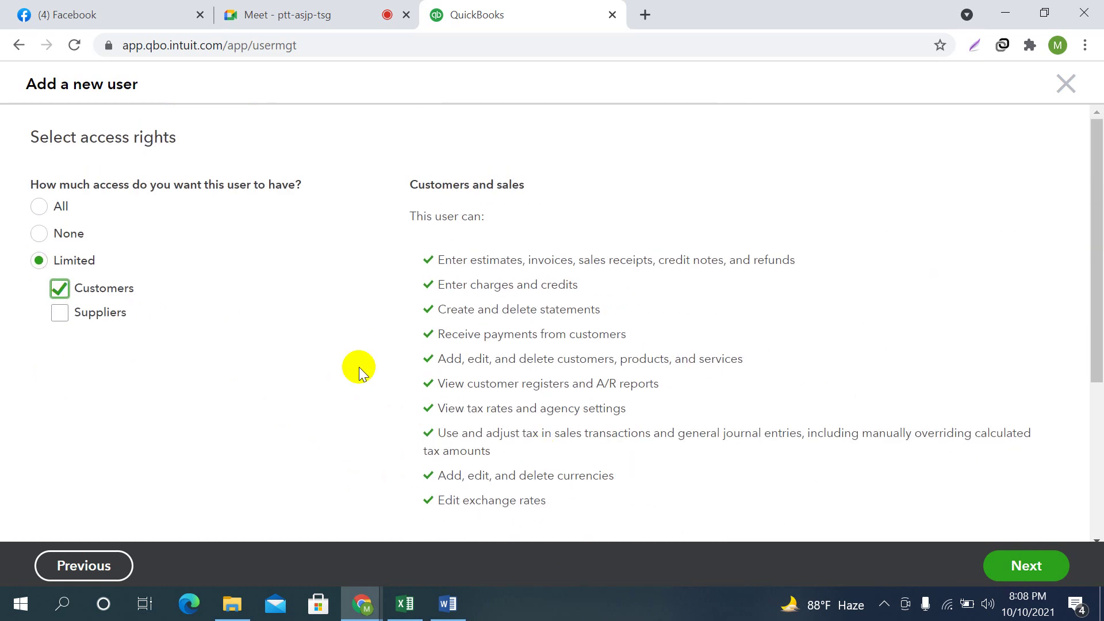
pyautogui.click(56, 315)
# Switch the access rights to All and continue to the user settings
pyautogui.scroll(-3, 639, 394)
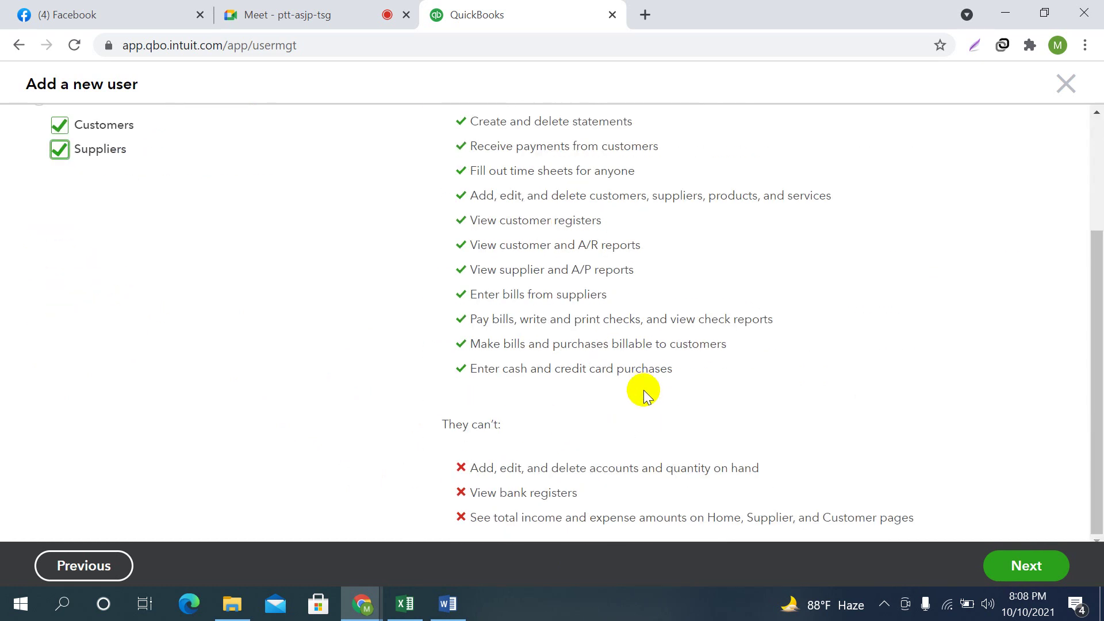
pyautogui.scroll(3, 582, 348)
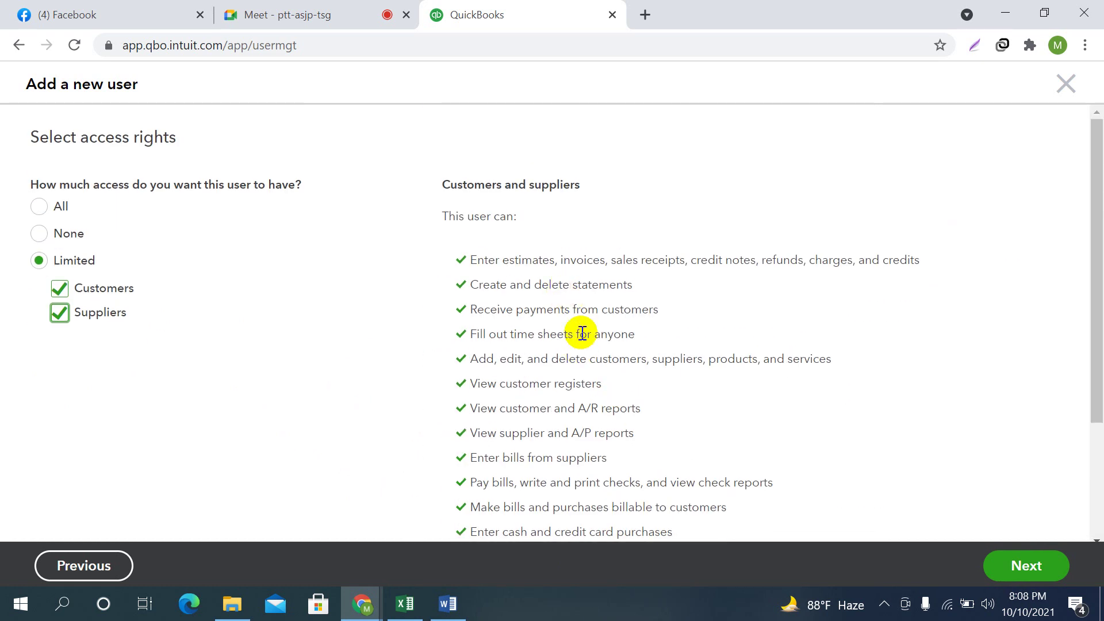
pyautogui.scroll(-3, 582, 347)
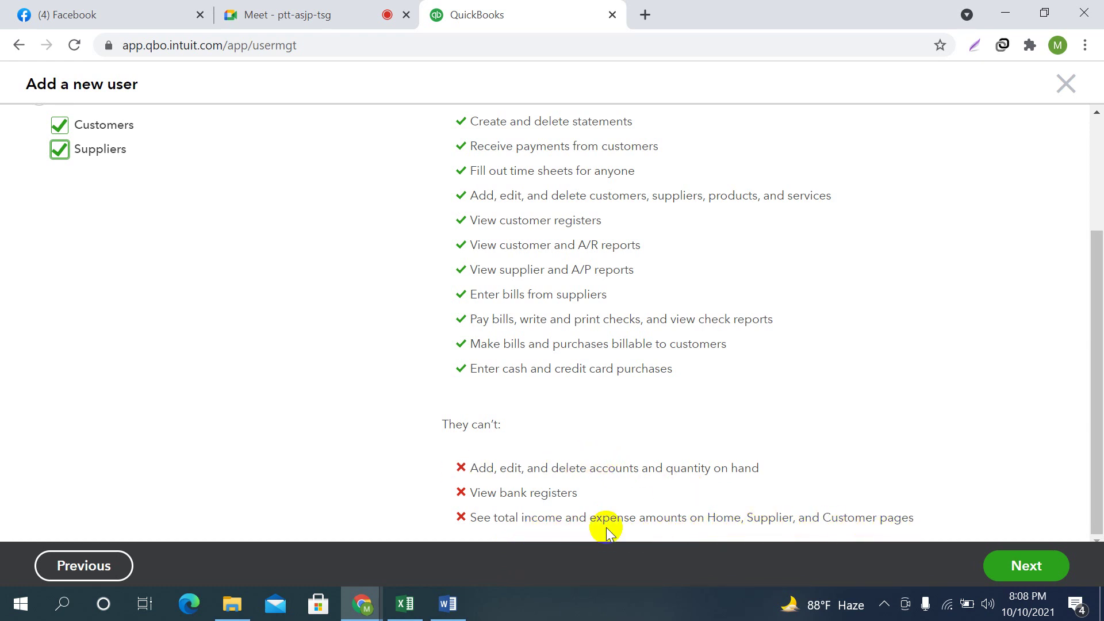
pyautogui.scroll(3, 343, 294)
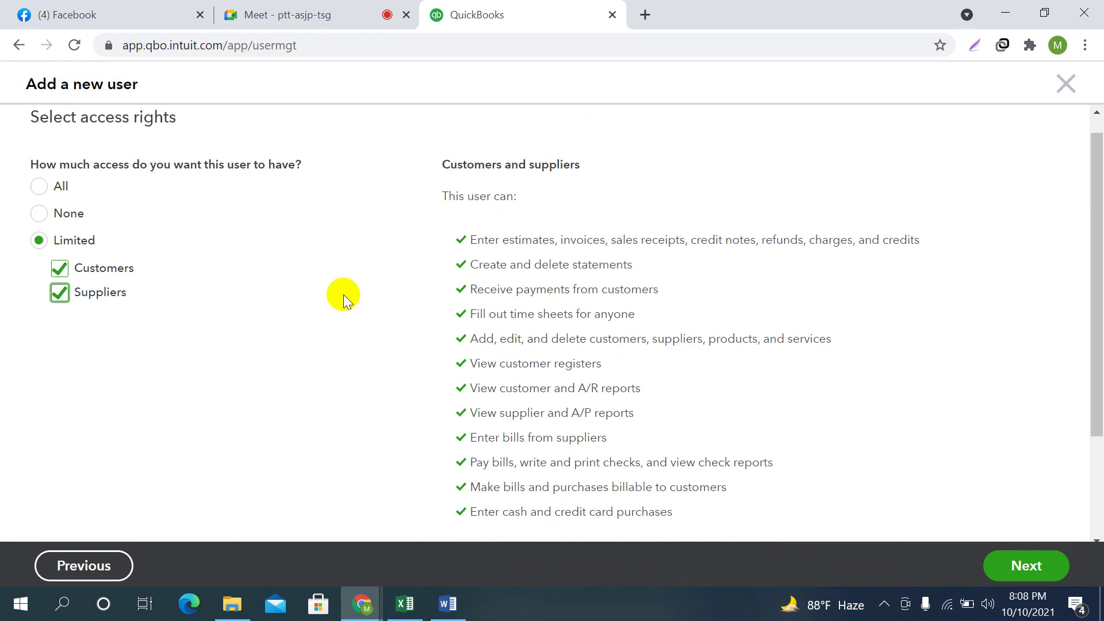
pyautogui.scroll(1, 344, 294)
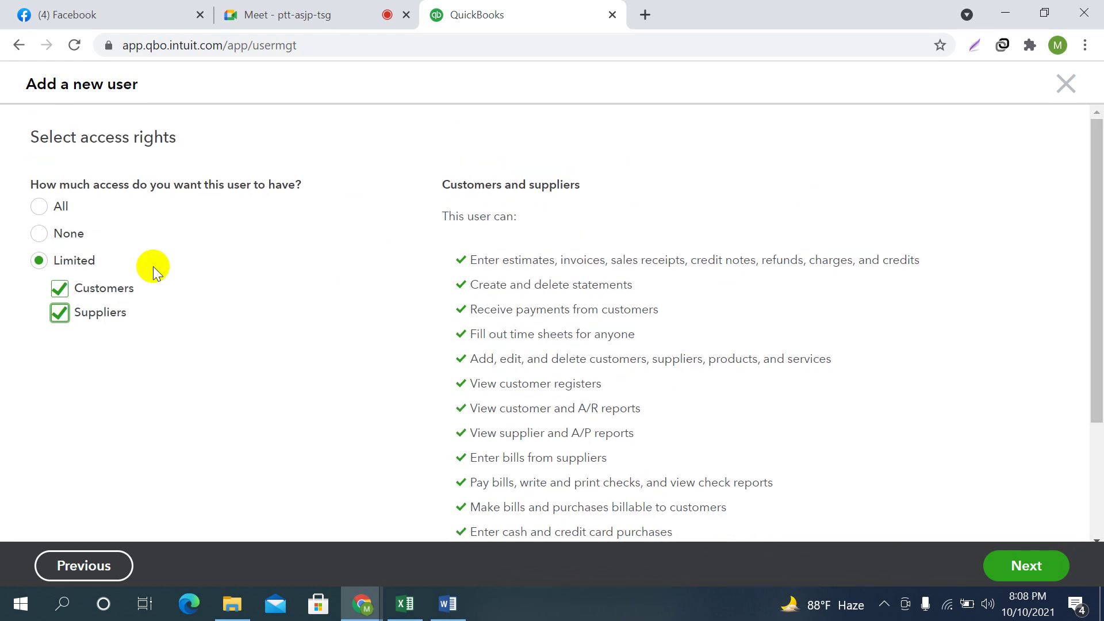
pyautogui.click(39, 207)
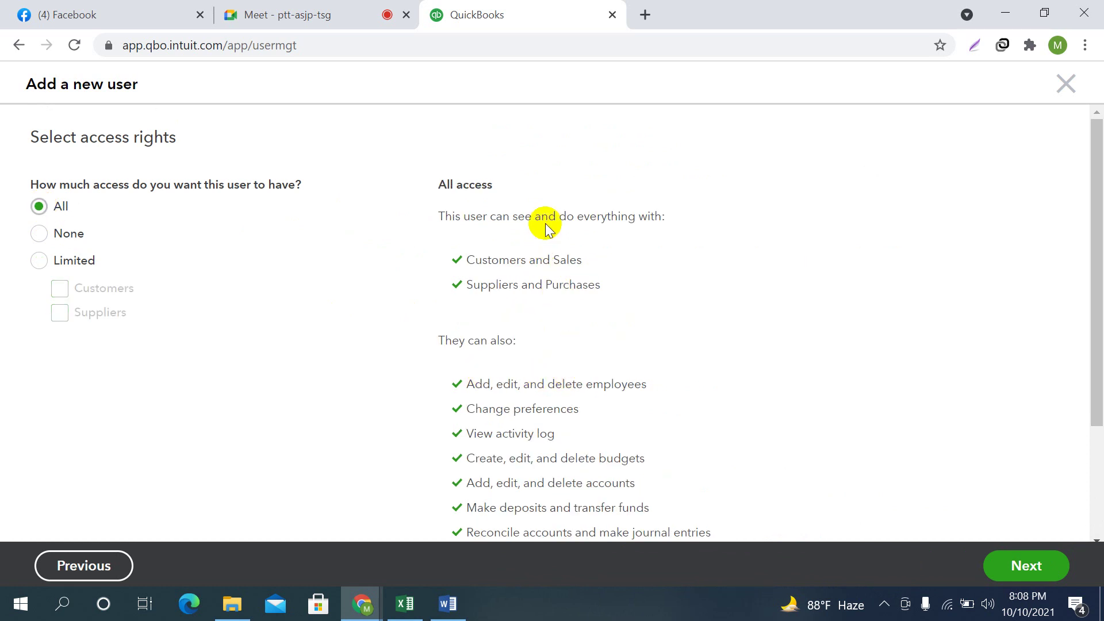
pyautogui.scroll(-3, 592, 357)
pyautogui.scroll(3, 668, 388)
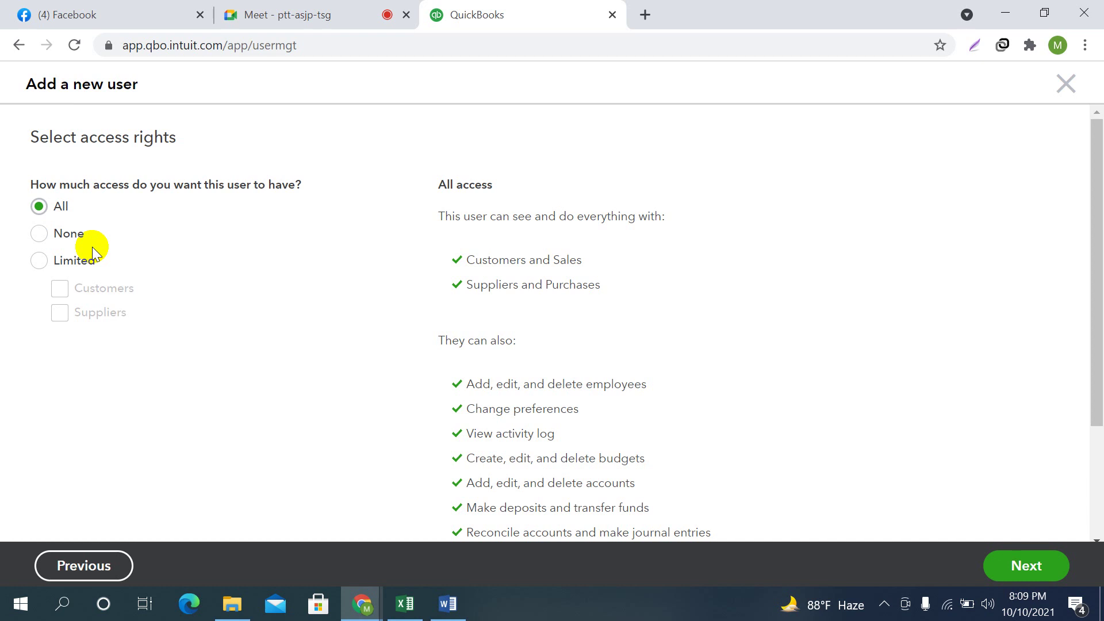
pyautogui.click(1067, 554)
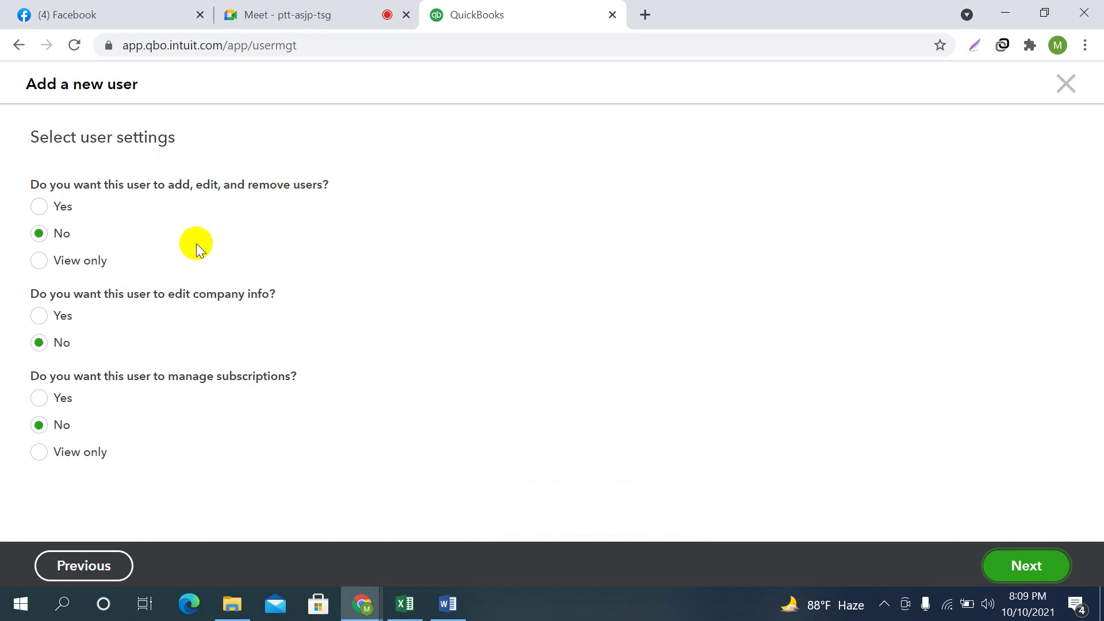
# Set 'add, edit and remove users' back to No, keeping every setting on No
pyautogui.click(36, 208)
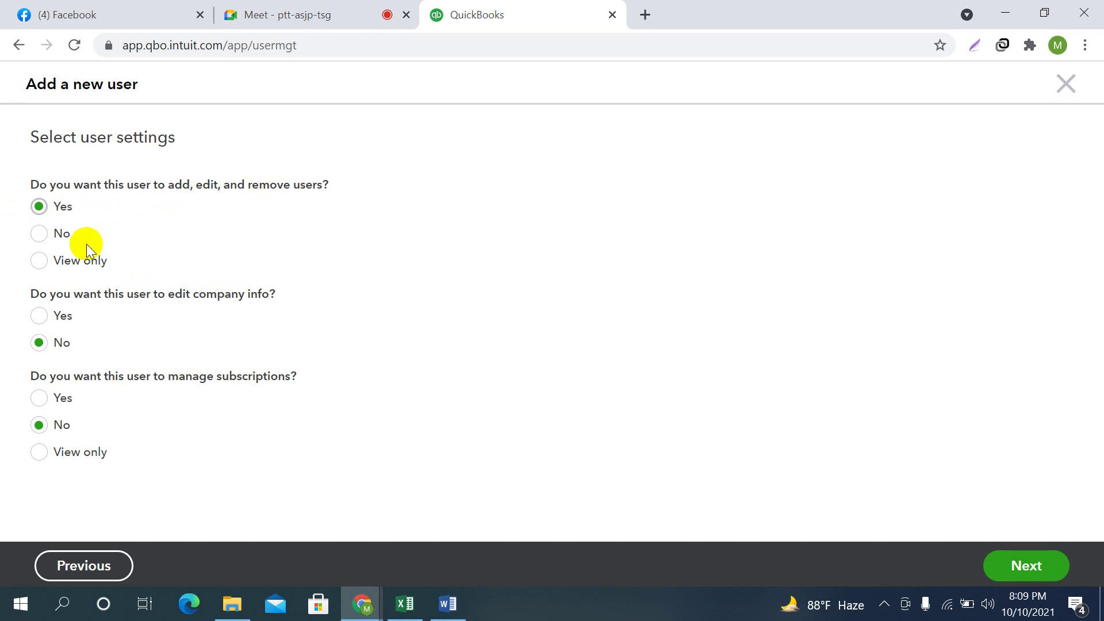
pyautogui.click(38, 234)
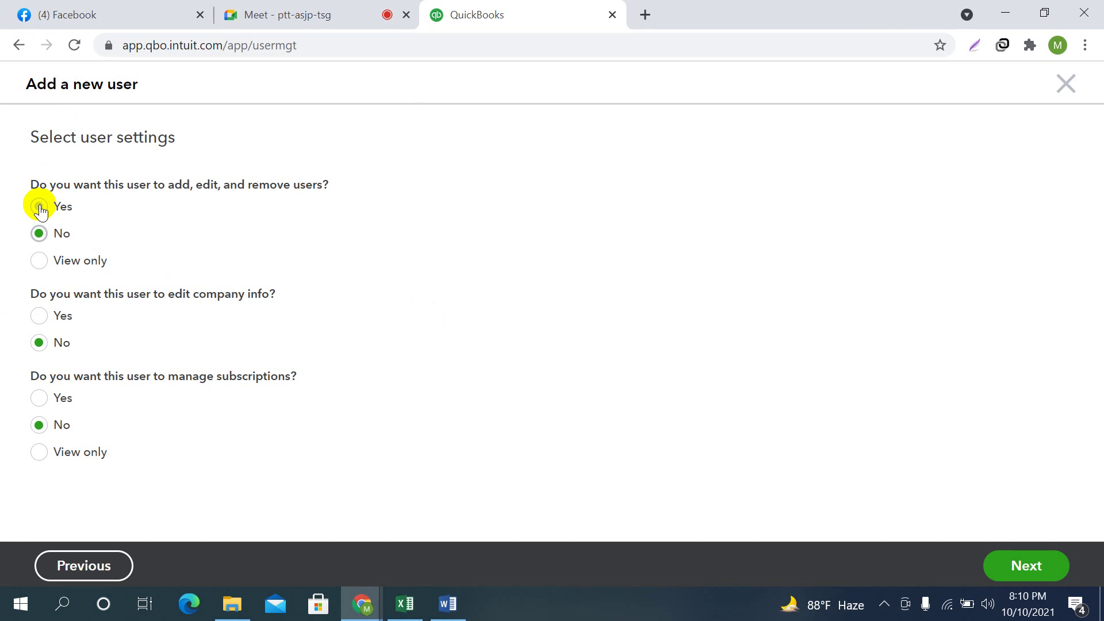
pyautogui.click(1024, 565)
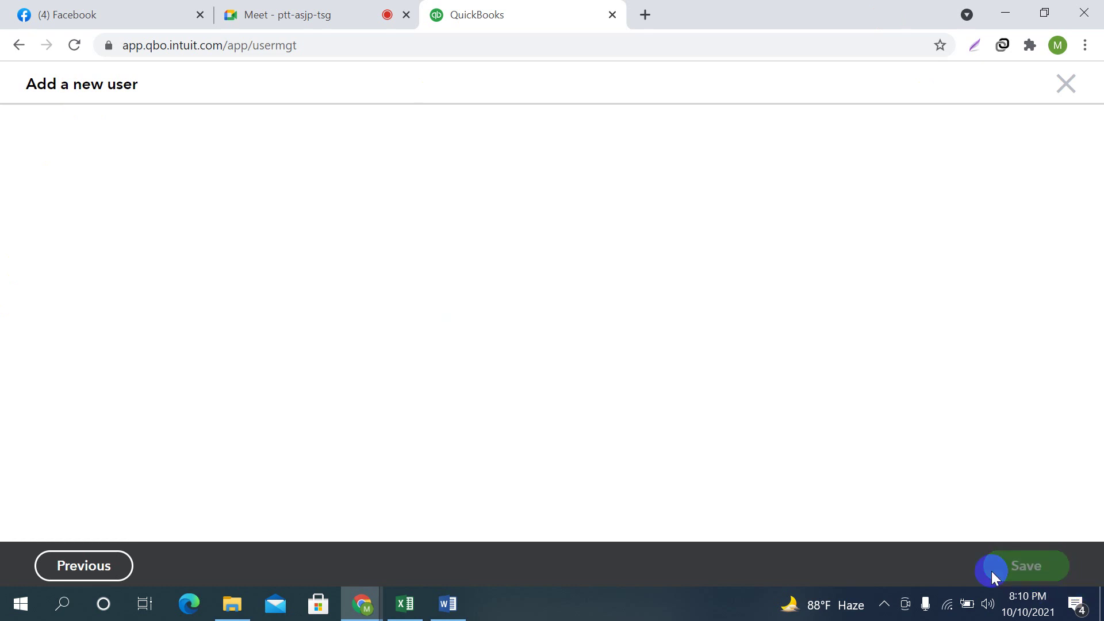
pyautogui.click(86, 226)
pyautogui.click(601, 347)
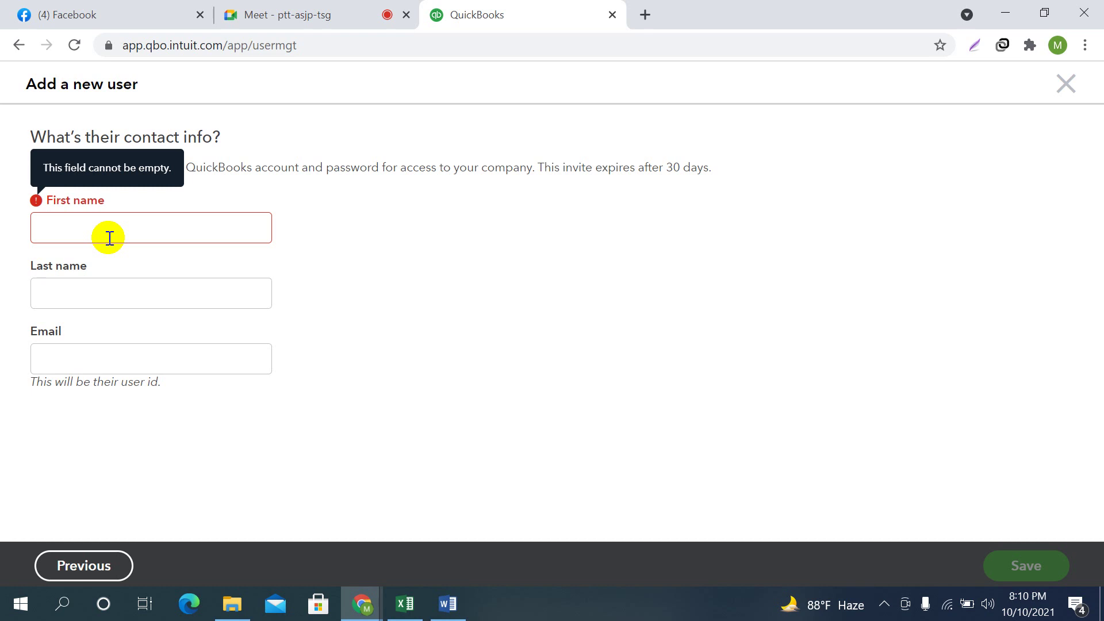
pyautogui.click(50, 357)
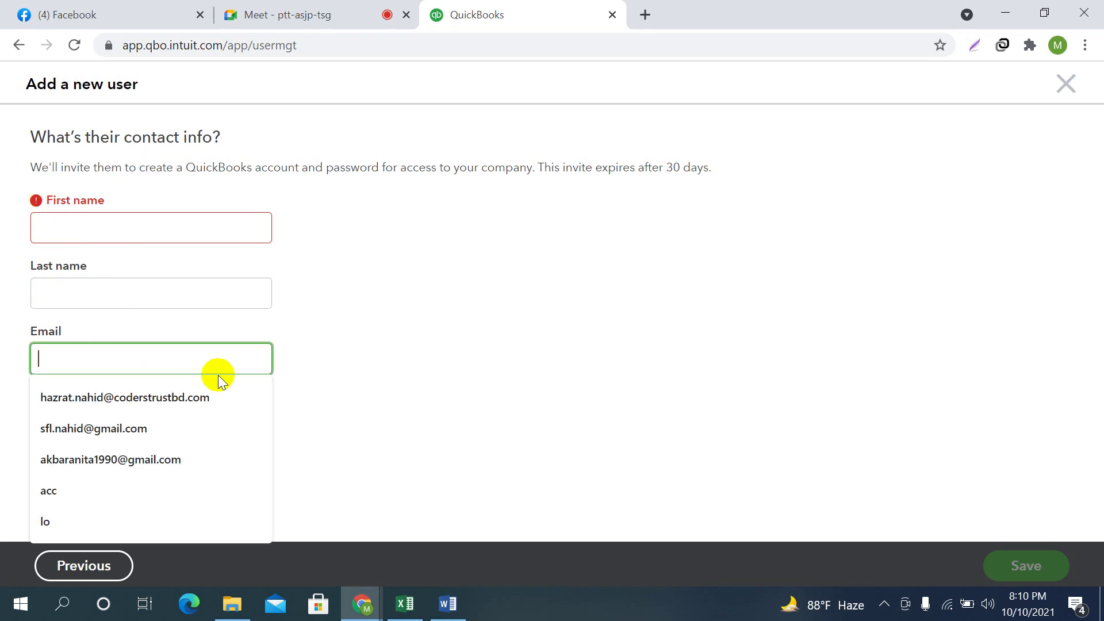
pyautogui.click(1028, 568)
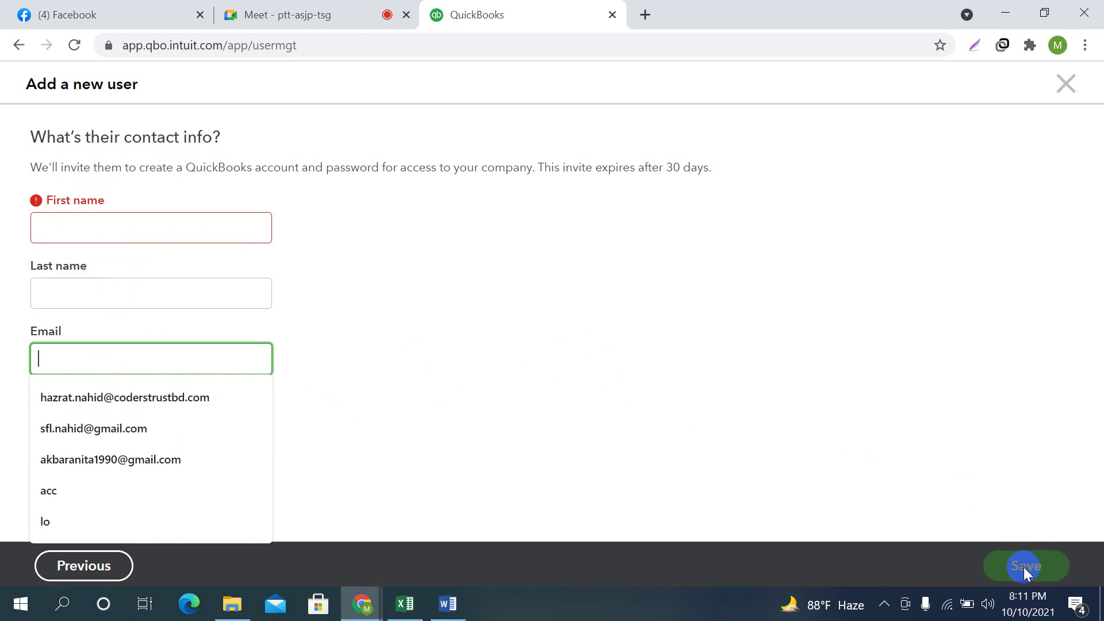
pyautogui.click(40, 224)
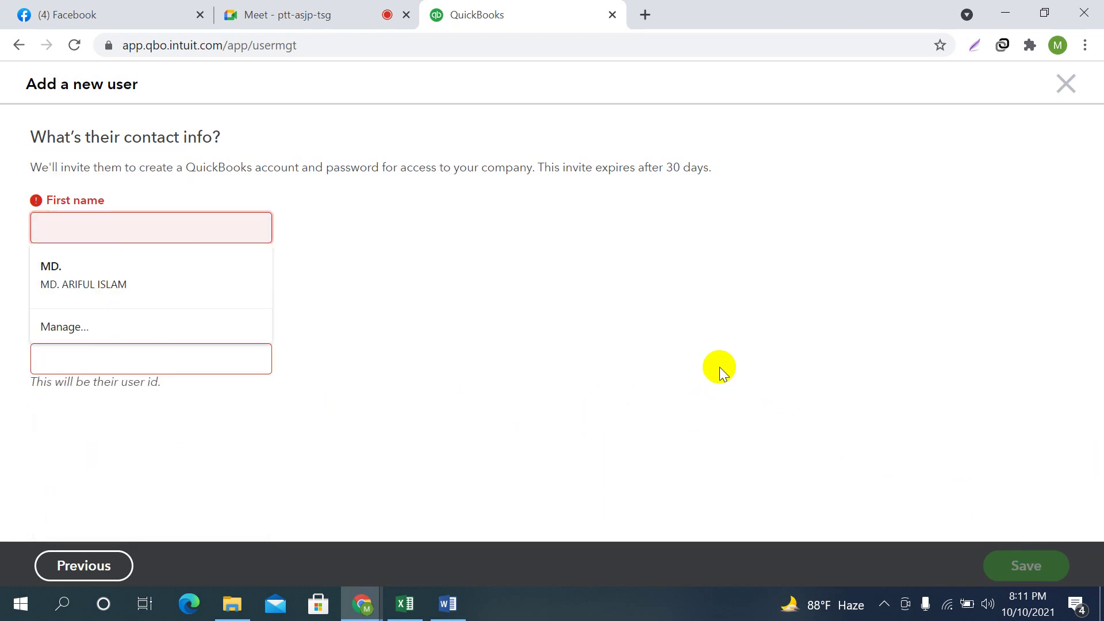
pyautogui.click(345, 16)
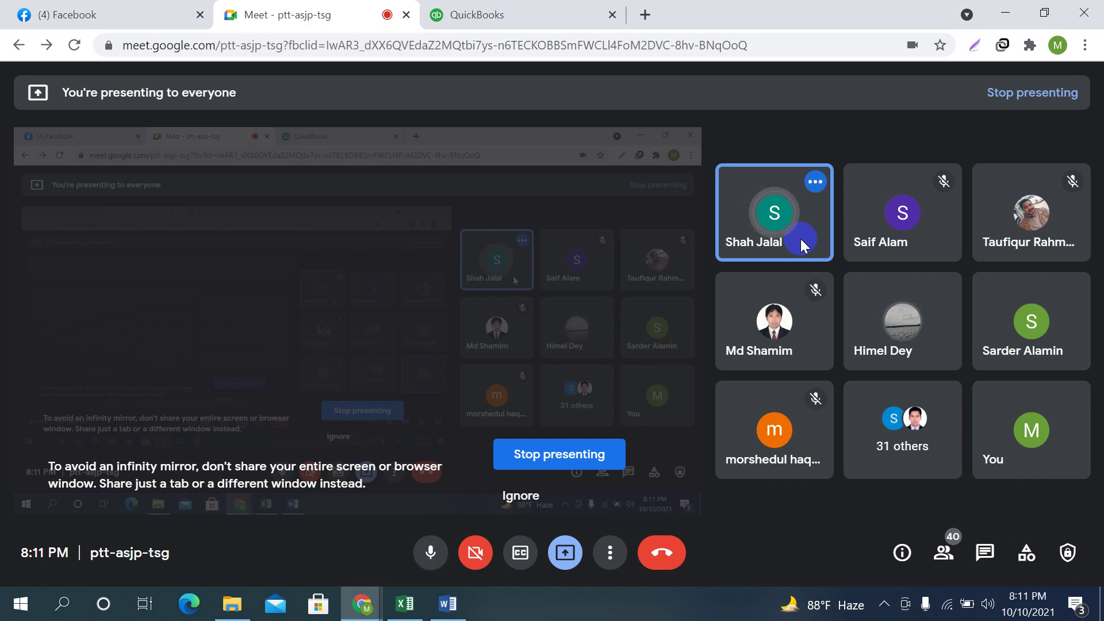
pyautogui.click(487, 8)
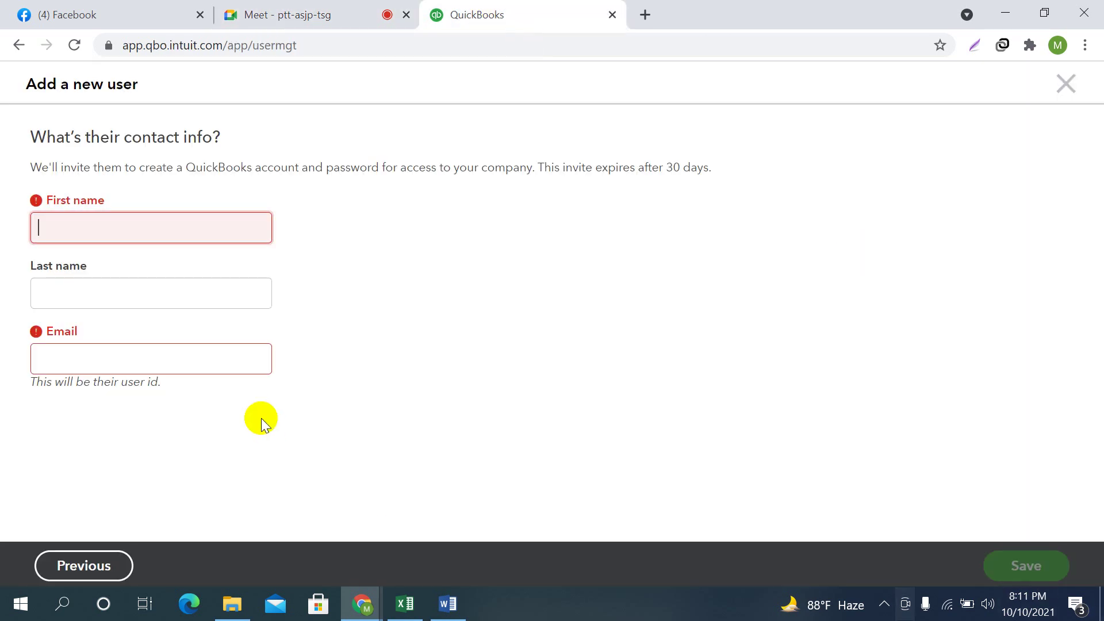
# Enter the new user's first name and last name
pyautogui.click(80, 230)
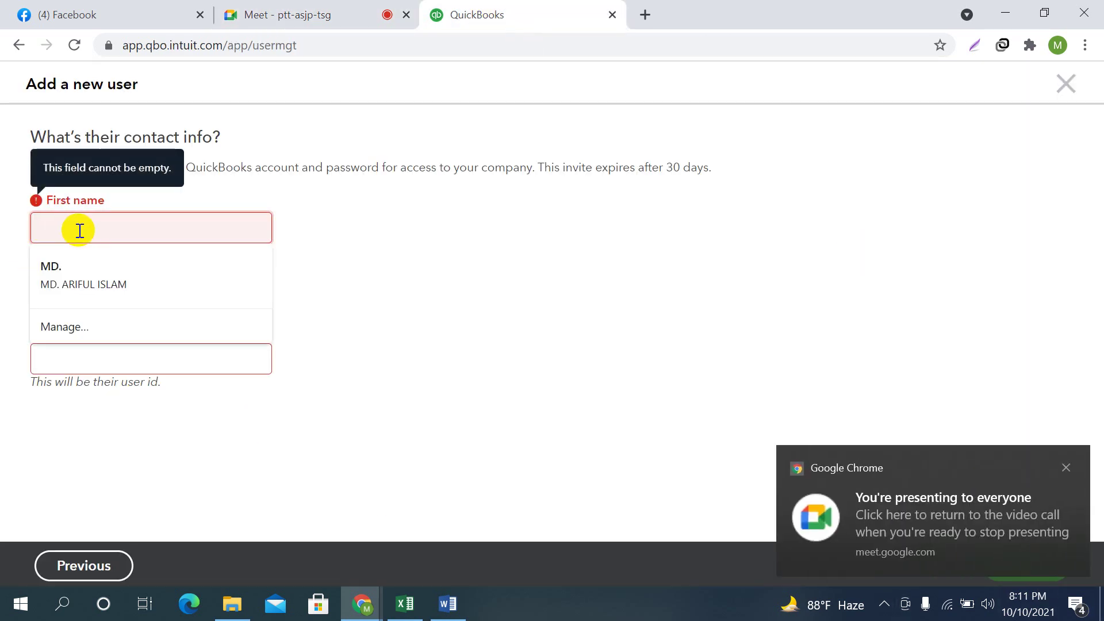
pyautogui.click(1067, 469)
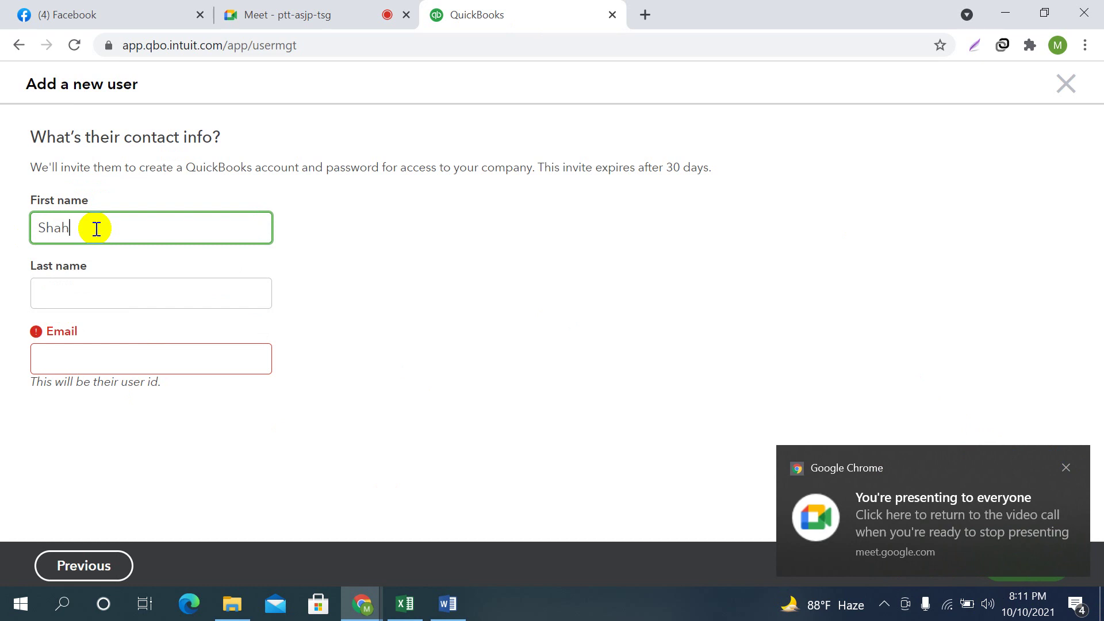
pyautogui.click(81, 288)
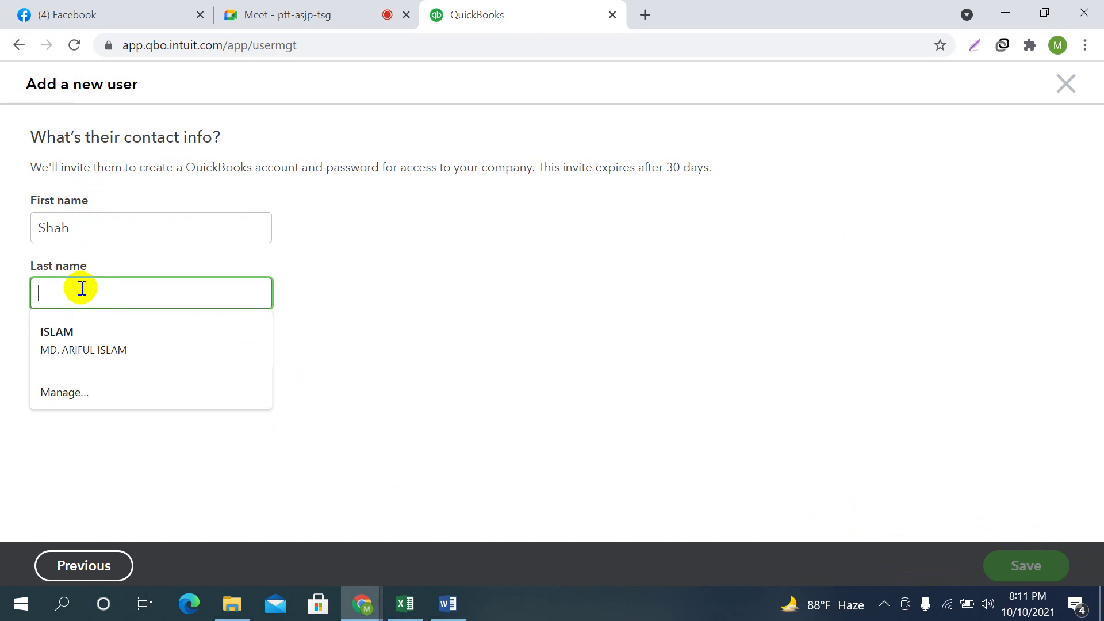
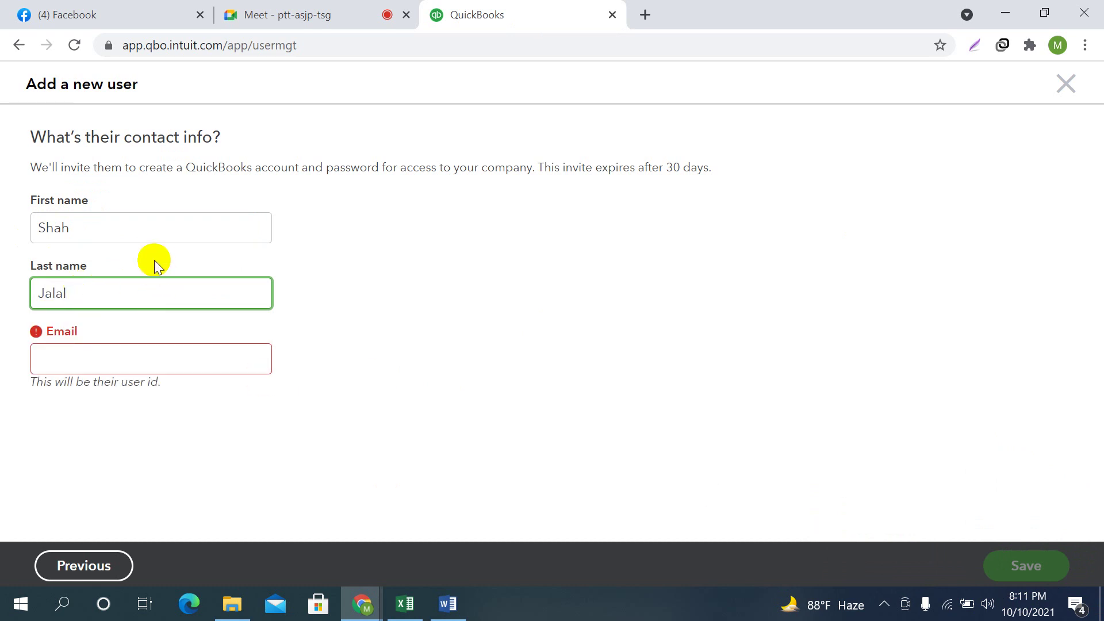
# Enter the user's e-mail address and correct it by inserting the missing characters
pyautogui.click(102, 355)
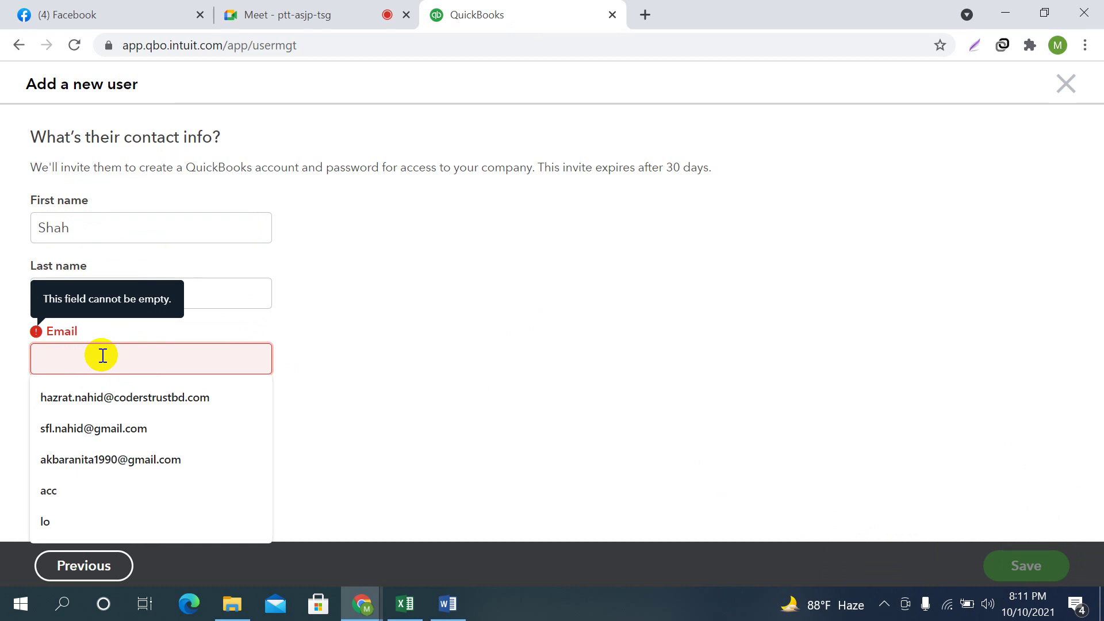
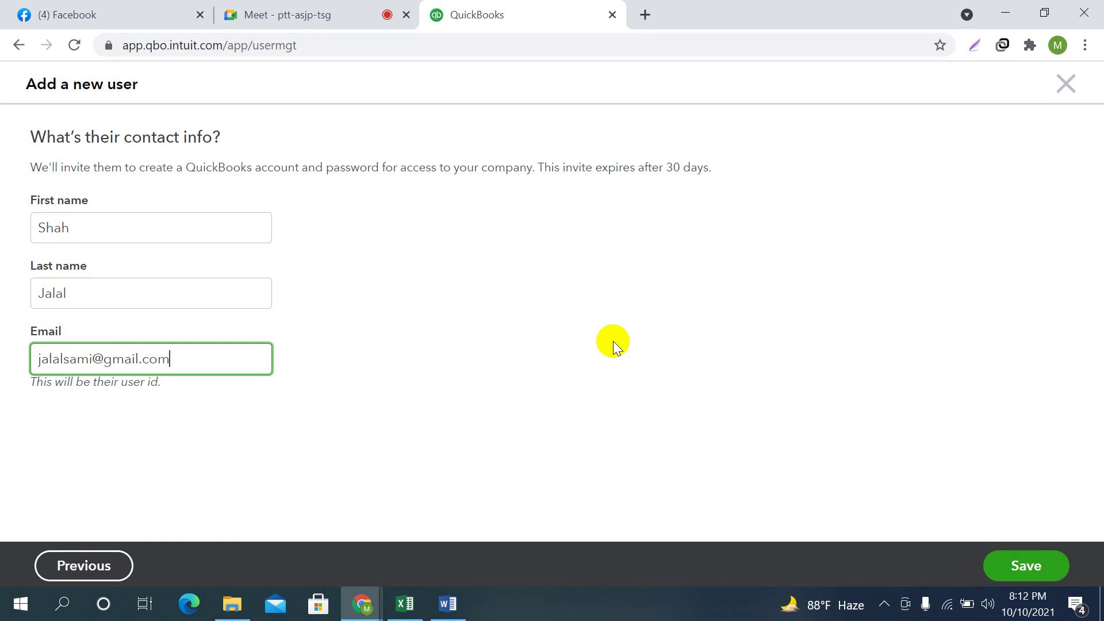
pyautogui.click(93, 360)
pyautogui.write('bd')
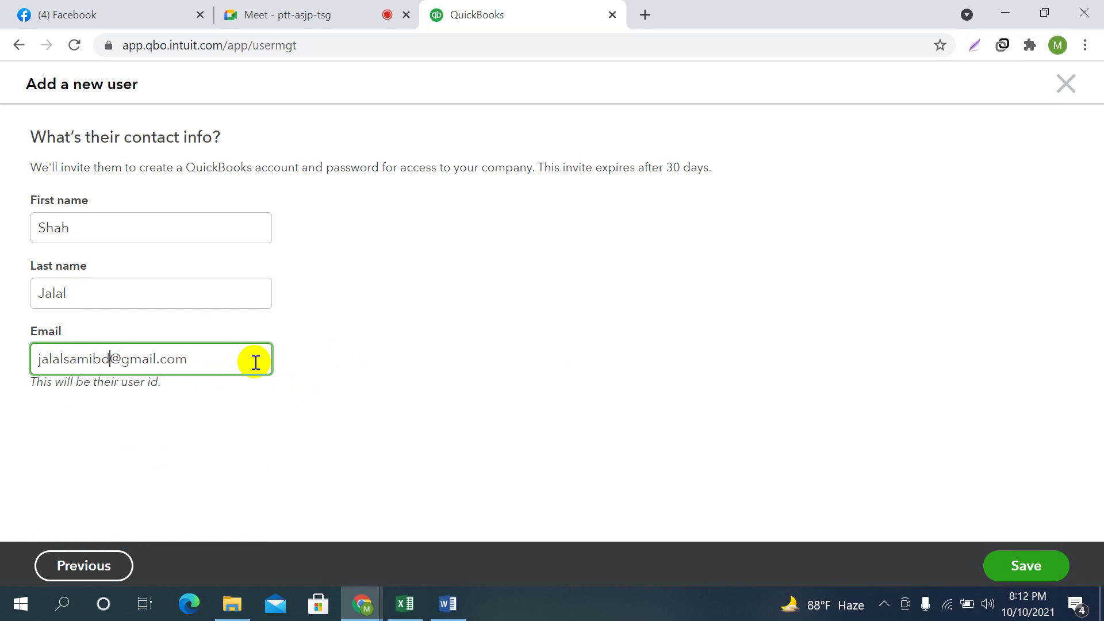
pyautogui.click(249, 357)
# Save the standard user's invitation and return to the Manage users list
pyautogui.click(1031, 566)
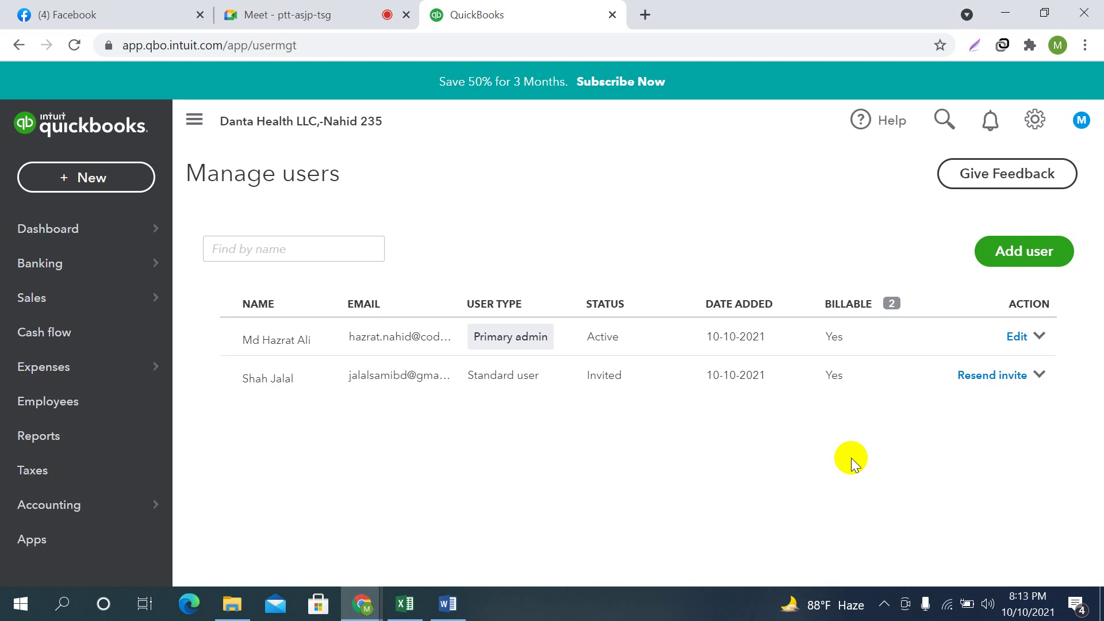
pyautogui.click(320, 18)
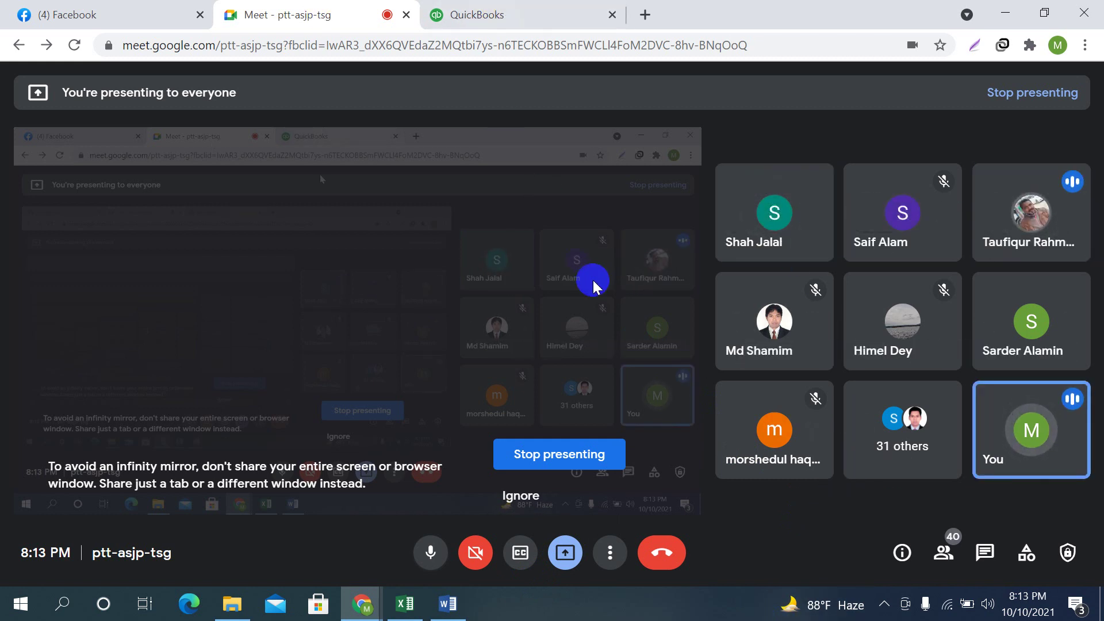
pyautogui.click(498, 7)
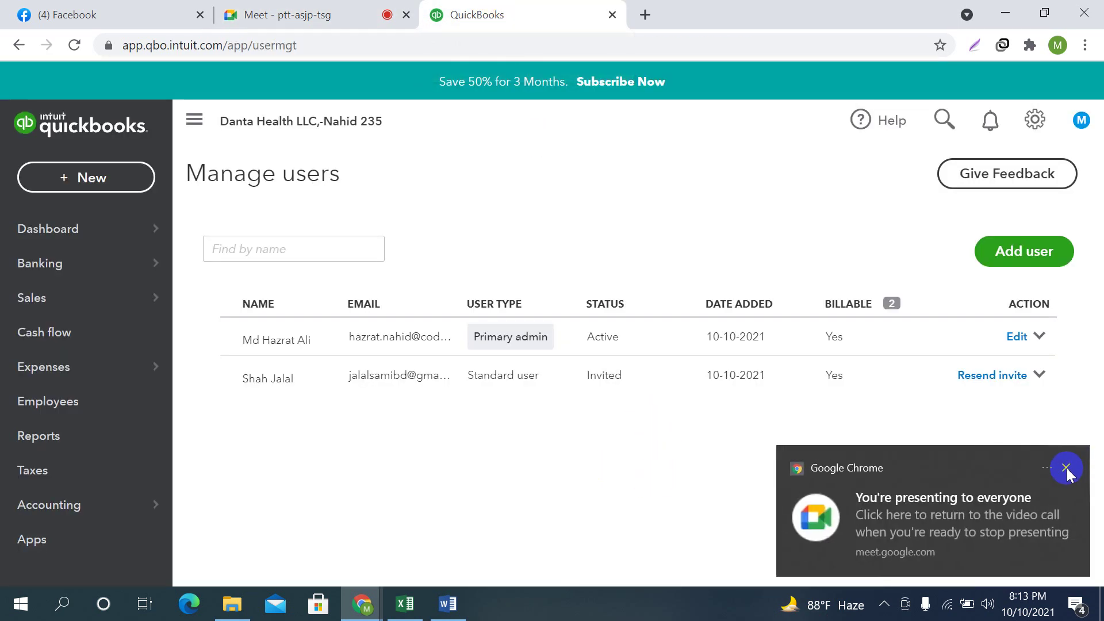
pyautogui.click(1066, 467)
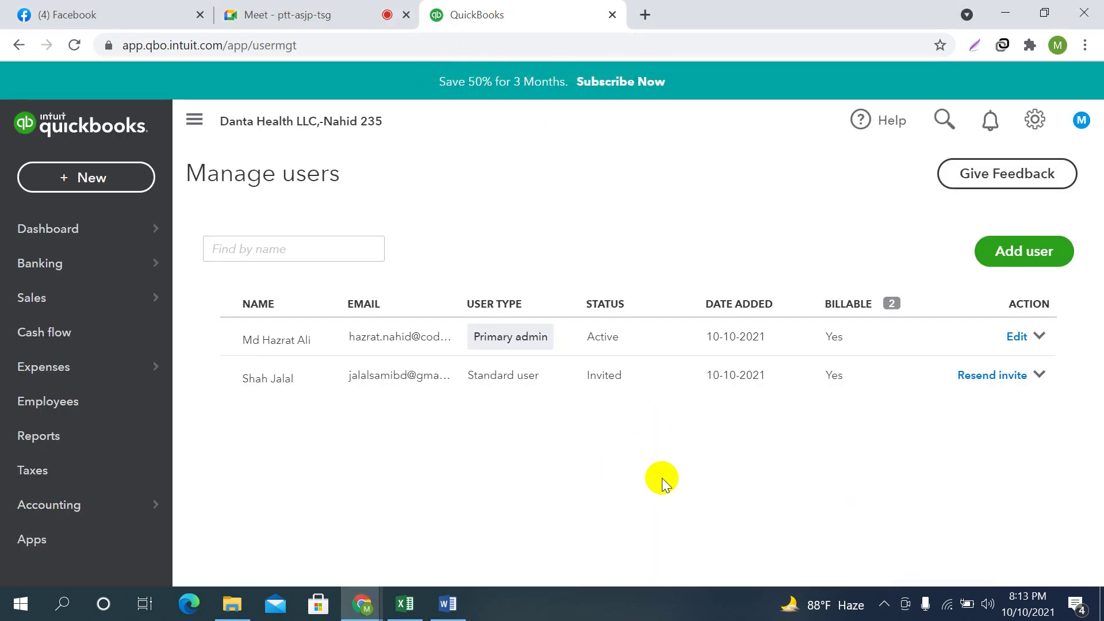
# Check the invited user's action menu without changes, then start adding another user
pyautogui.click(1040, 376)
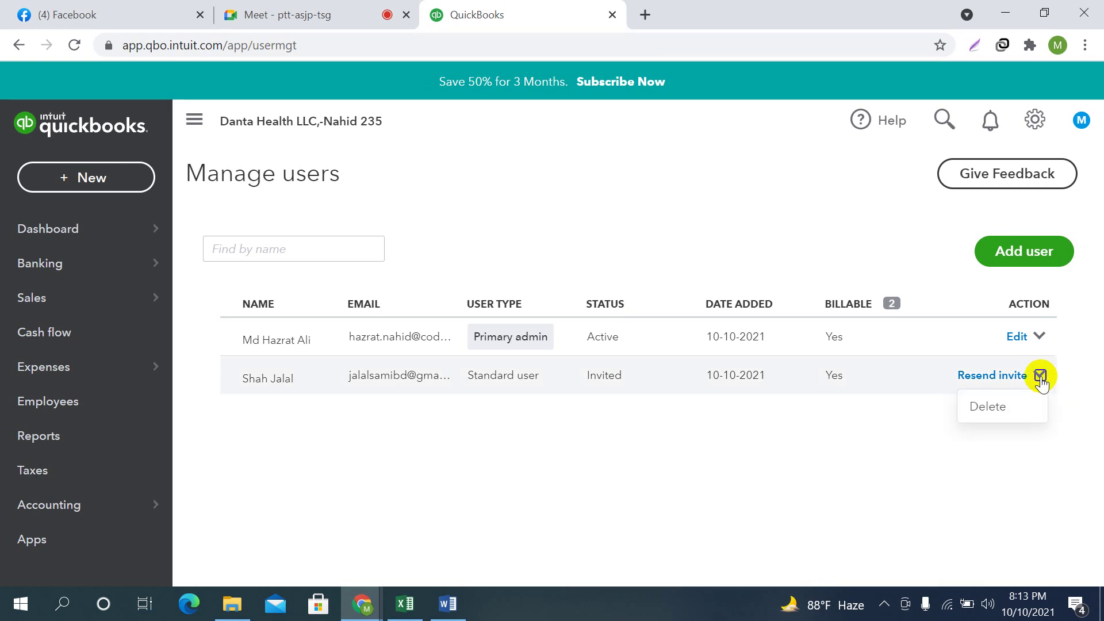
pyautogui.click(476, 427)
pyautogui.click(1030, 266)
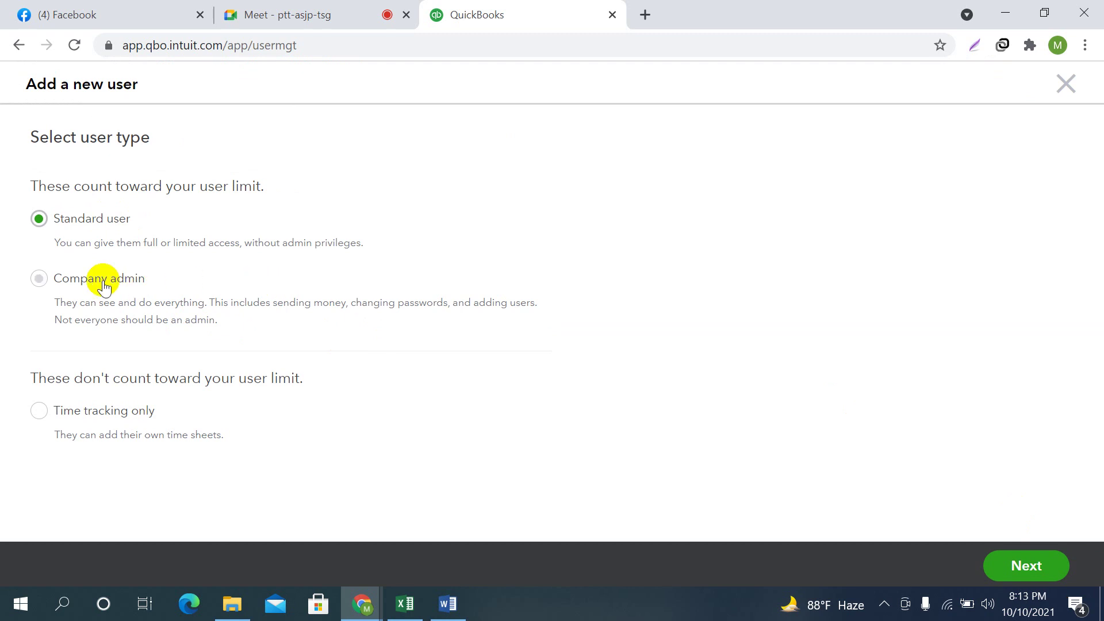
# Make the next user a Company admin flagged as the accountant and continue
pyautogui.click(38, 280)
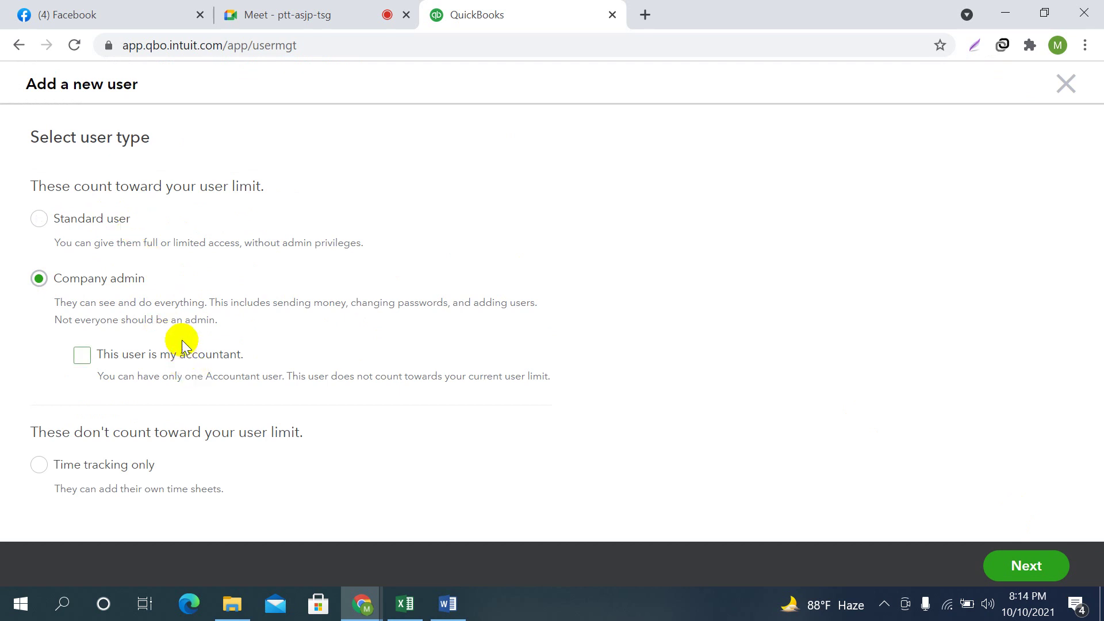
pyautogui.click(353, 10)
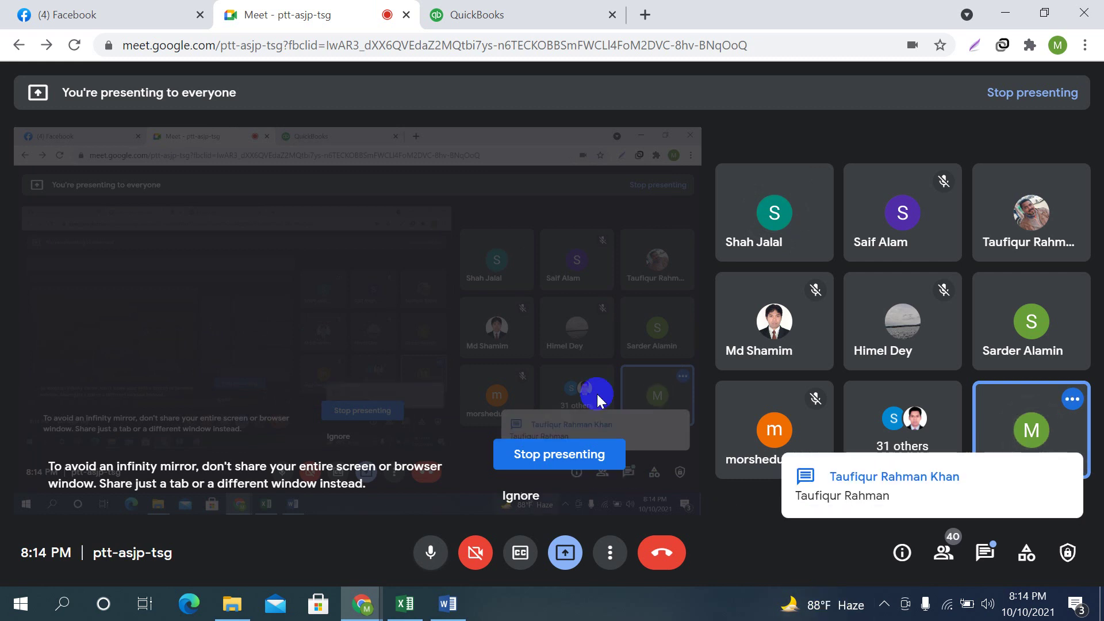
pyautogui.click(478, 9)
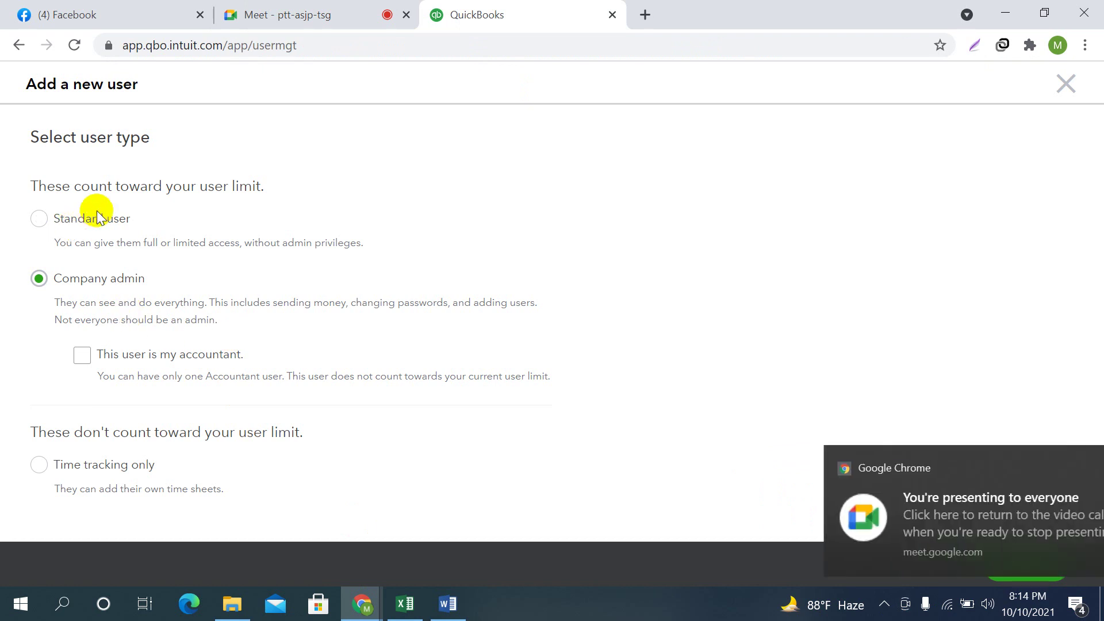
pyautogui.click(1064, 467)
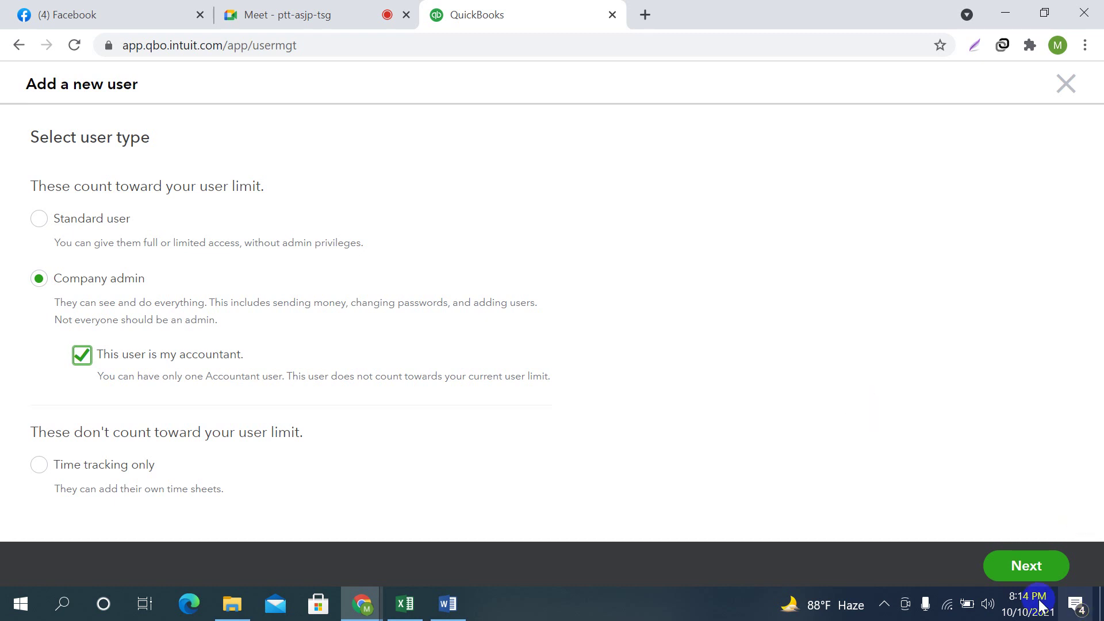
pyautogui.click(1028, 567)
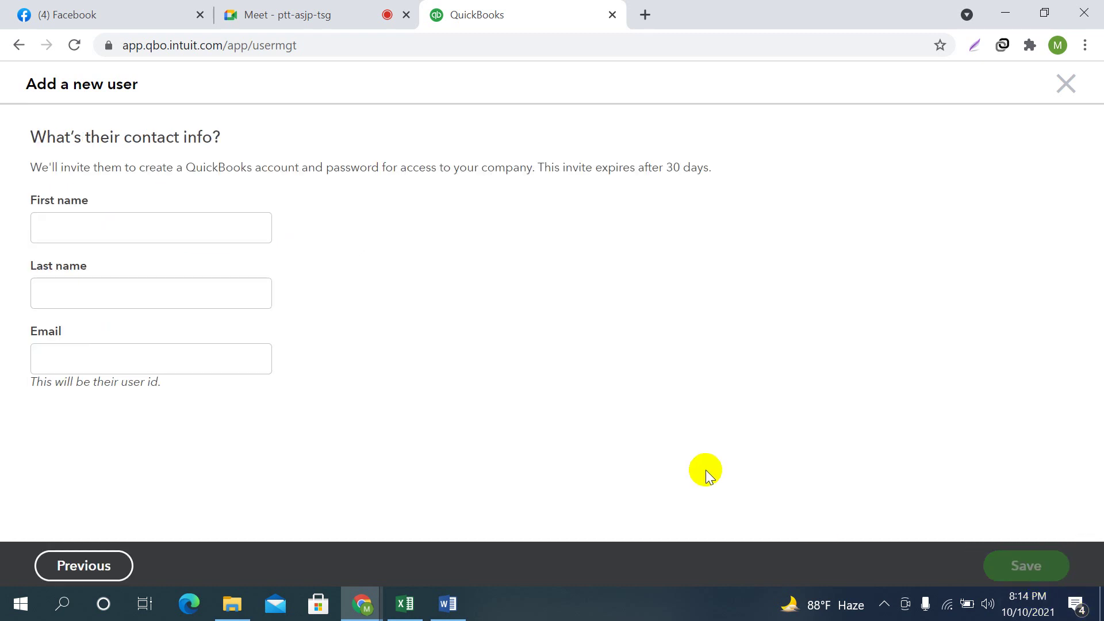
# Copy the accountant's full name from the meeting chat
pyautogui.click(118, 223)
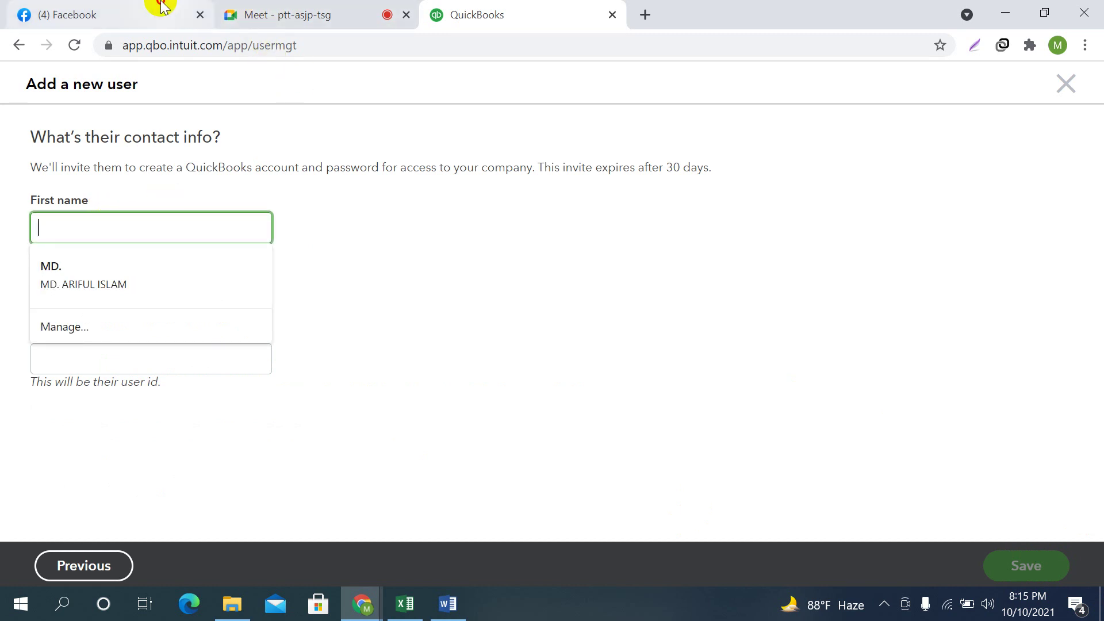
pyautogui.click(161, 7)
pyautogui.click(309, 14)
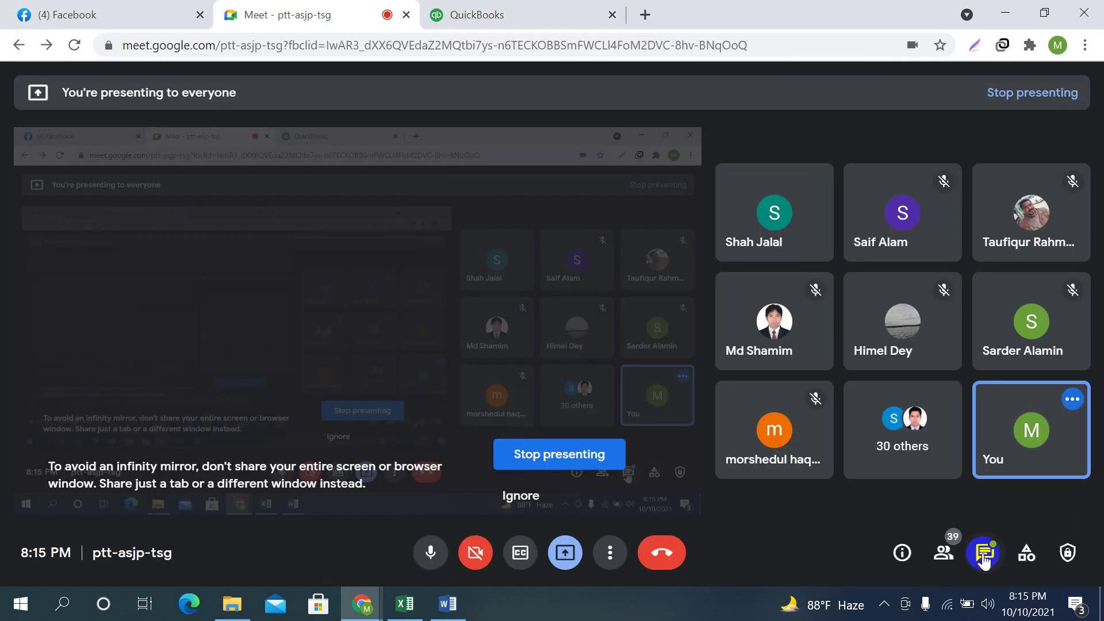
pyautogui.click(985, 553)
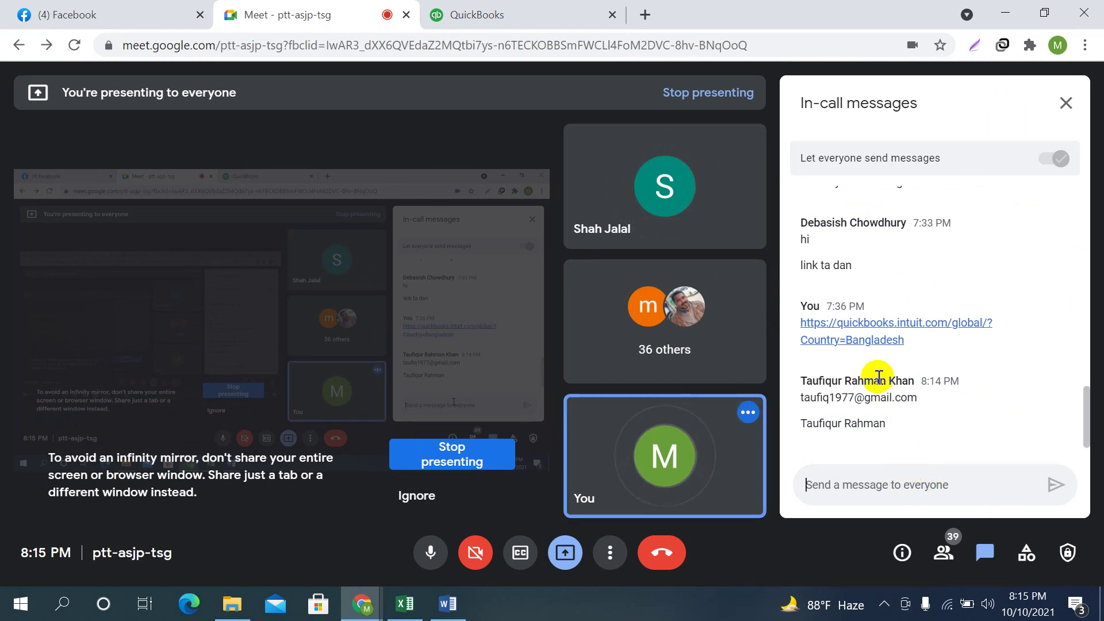
pyautogui.tripleClick(811, 424)
pyautogui.click(805, 425)
pyautogui.moveTo(804, 425); pyautogui.dragTo(889, 424)
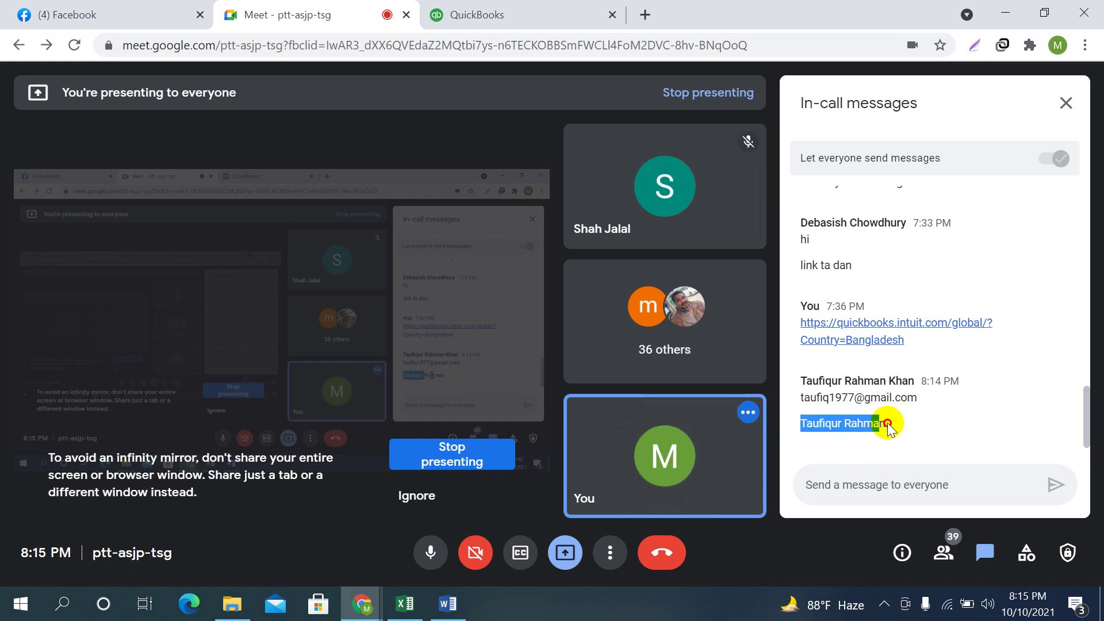
pyautogui.rightClick(843, 425)
pyautogui.click(878, 439)
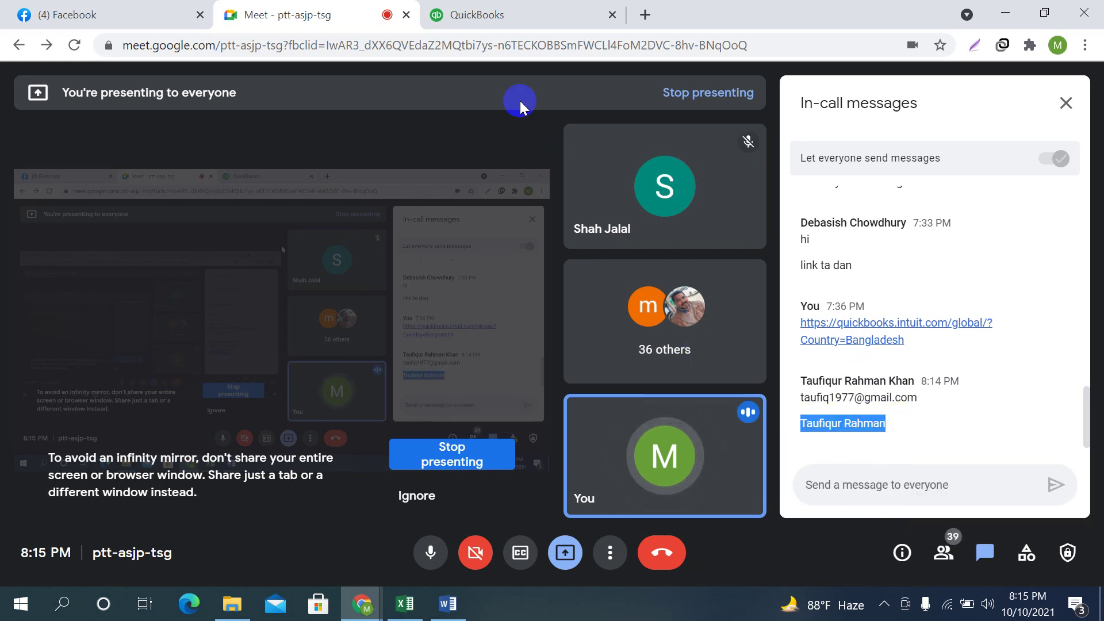
pyautogui.click(463, 14)
# Paste the name and split it between the First name and Last name fields
pyautogui.rightClick(120, 231)
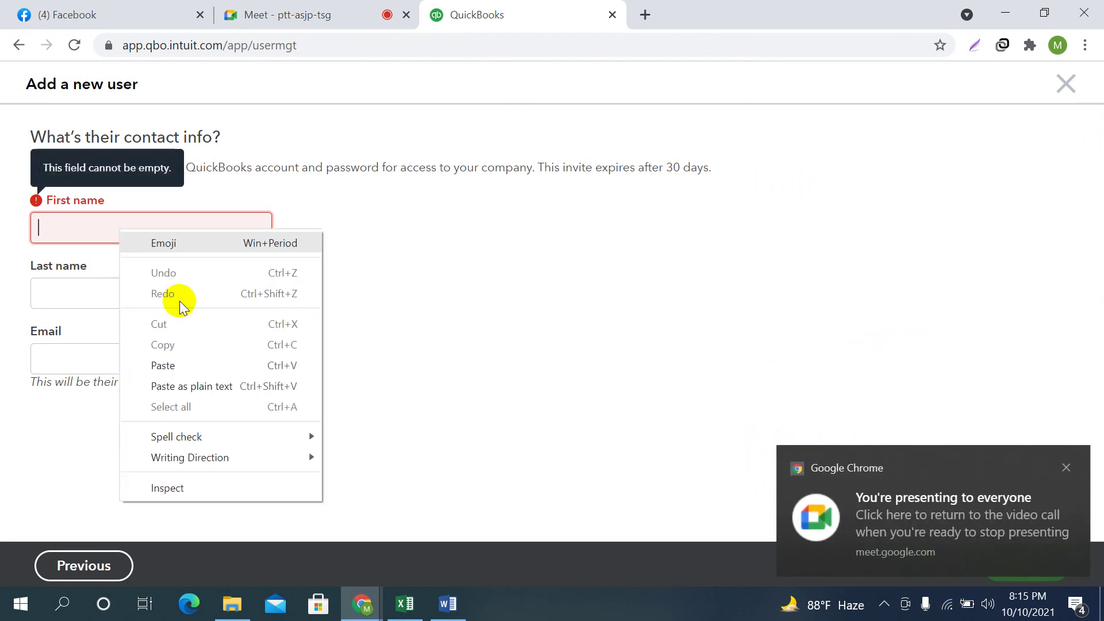
pyautogui.click(180, 365)
pyautogui.moveTo(97, 230); pyautogui.dragTo(148, 230)
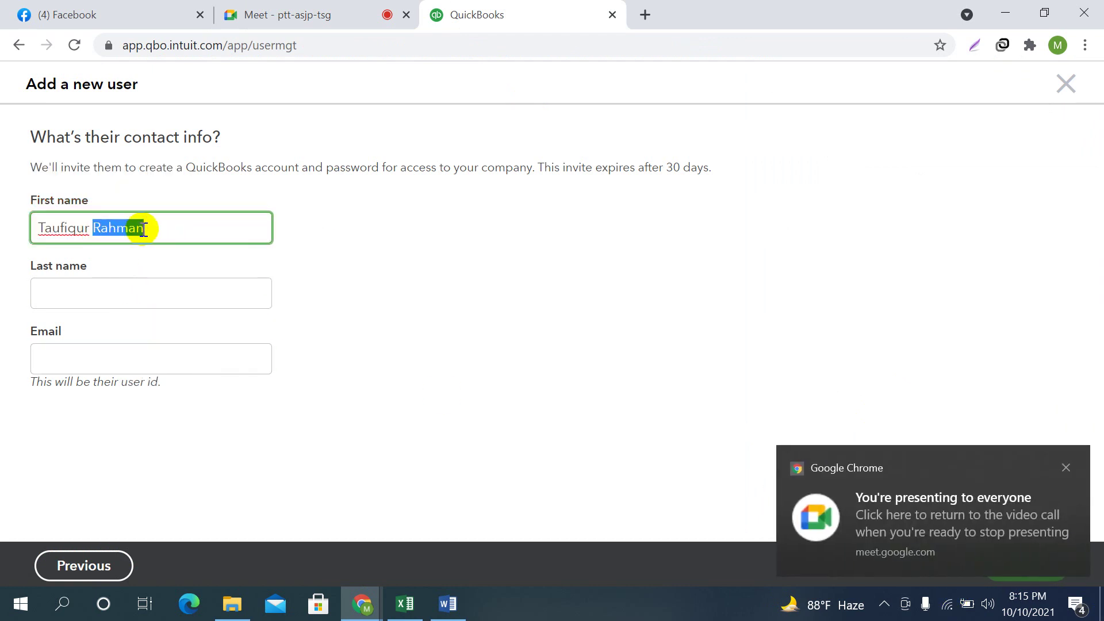
pyautogui.rightClick(136, 229)
pyautogui.click(173, 271)
pyautogui.click(68, 295)
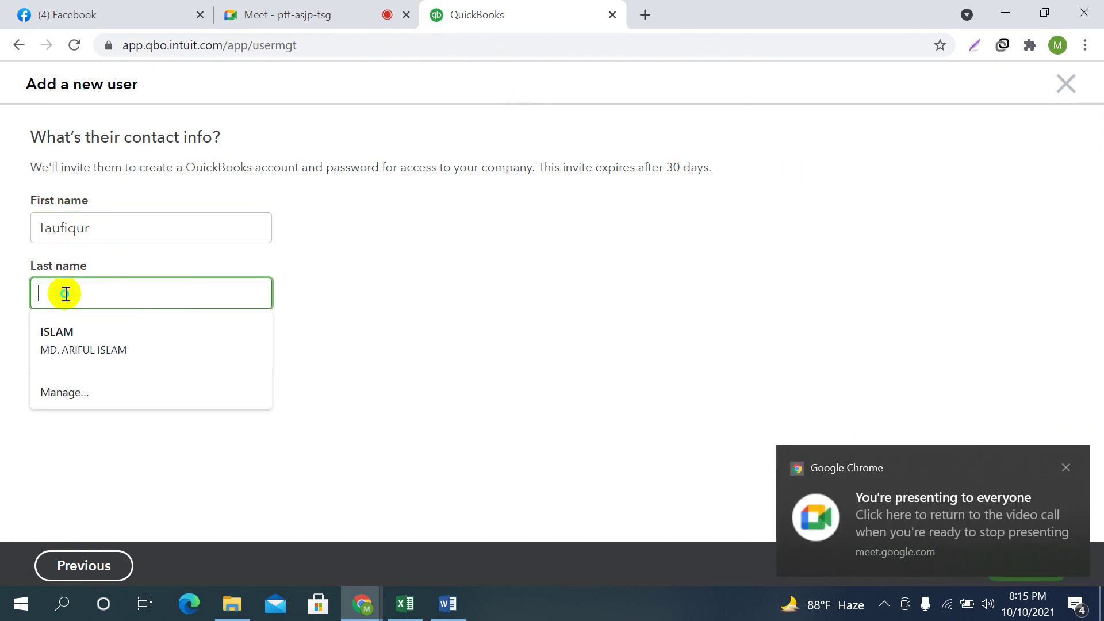
pyautogui.rightClick(66, 293)
pyautogui.click(117, 430)
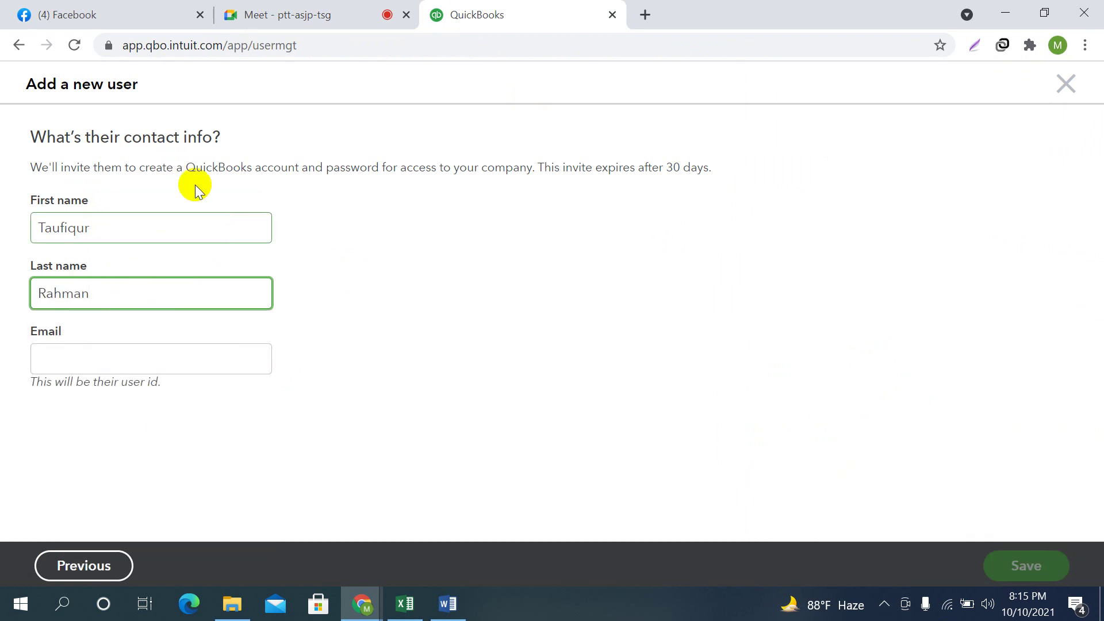
# Copy the accountant's e-mail from the chat and paste it into Email
pyautogui.click(326, 12)
pyautogui.moveTo(802, 397); pyautogui.dragTo(900, 397)
pyautogui.rightClick(890, 403)
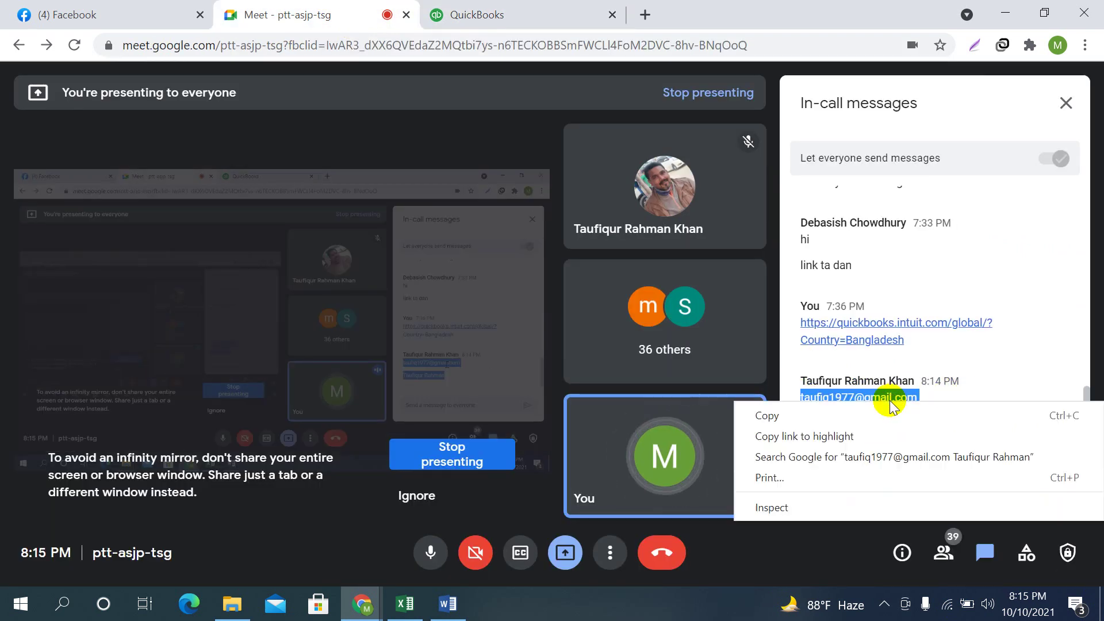
pyautogui.click(789, 415)
pyautogui.click(478, 14)
pyautogui.click(109, 360)
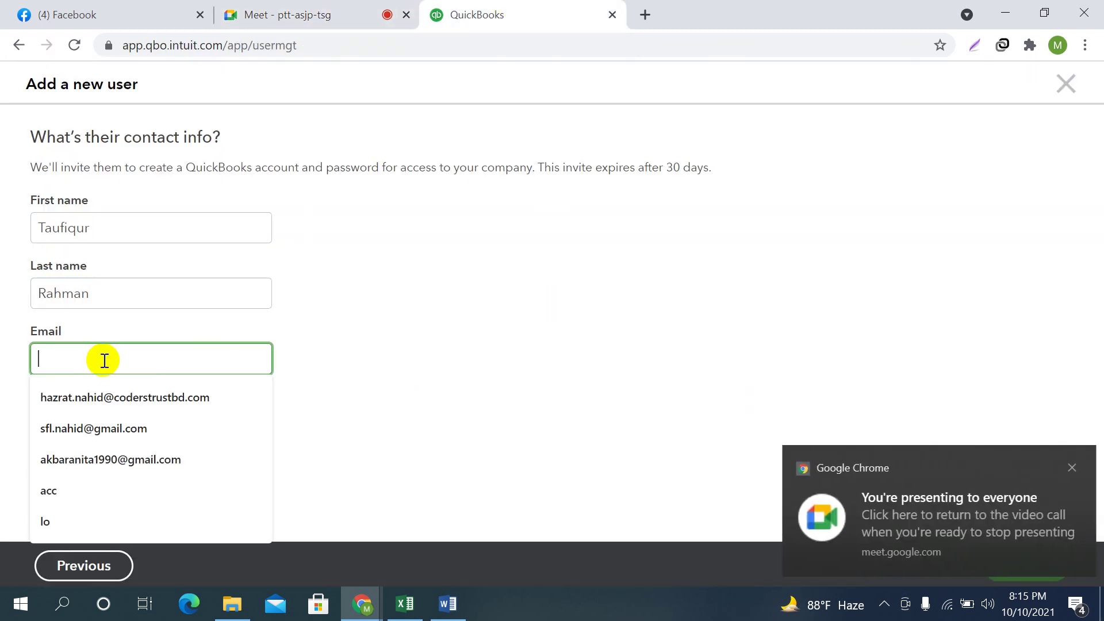
pyautogui.rightClick(144, 368)
pyautogui.click(234, 220)
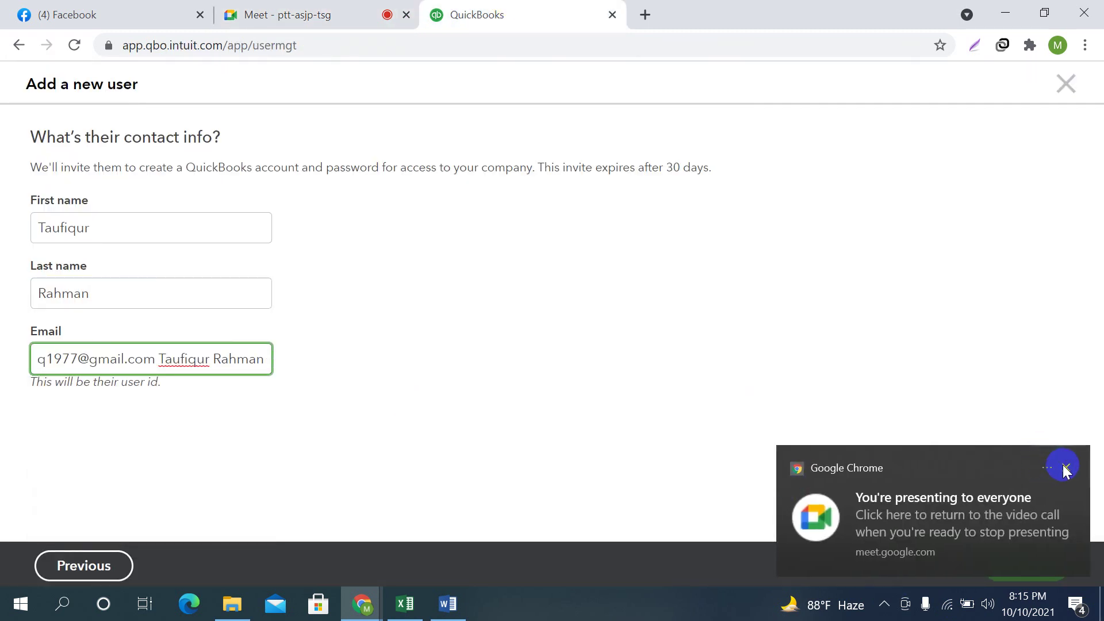
# Remove the extra name text from the Email field and save the invitation
pyautogui.click(1066, 467)
pyautogui.click(119, 221)
pyautogui.click(115, 286)
pyautogui.click(224, 361)
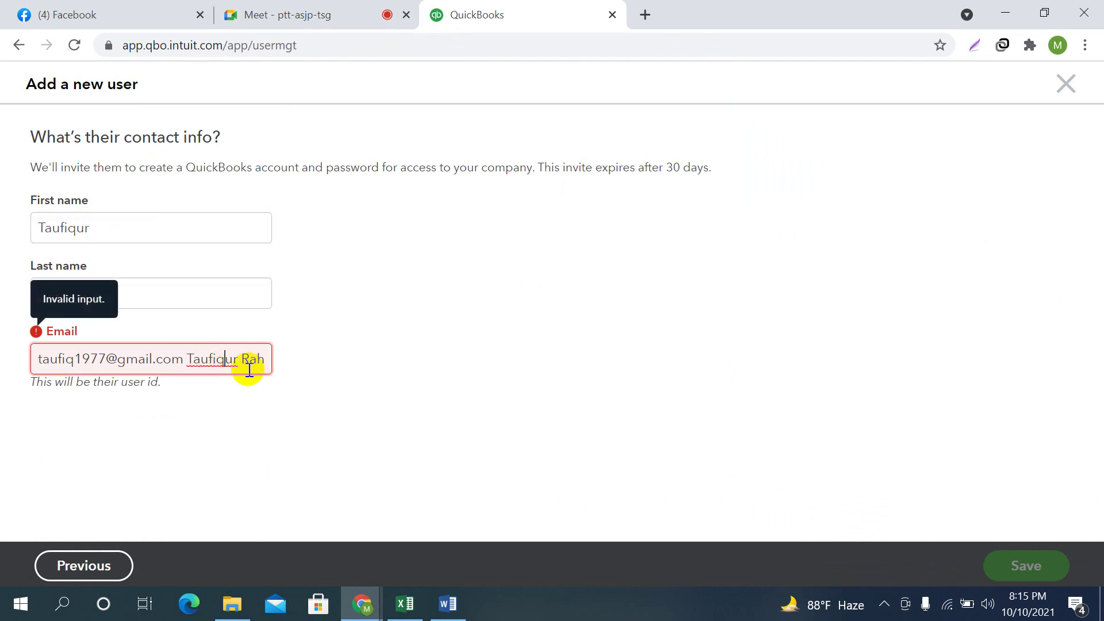
pyautogui.click(186, 359)
pyautogui.hotkey('shift', 'Right')
pyautogui.hotkey('shift', 'Right')
pyautogui.hotkey('shift', 'Right')
pyautogui.hotkey('shift', 'Right')
pyautogui.hotkey('shift', 'Right')
pyautogui.hotkey('shift', 'Right')
pyautogui.hotkey('shift', 'Right')
pyautogui.hotkey('shift', 'Right')
pyautogui.hotkey('shift', 'Right')
pyautogui.hotkey('shift', 'Right')
pyautogui.hotkey('shift', 'Right')
pyautogui.hotkey('shift', 'Right')
pyautogui.hotkey('shift', 'Right')
pyautogui.hotkey('shift', 'Right')
pyautogui.hotkey('shift', 'Right')
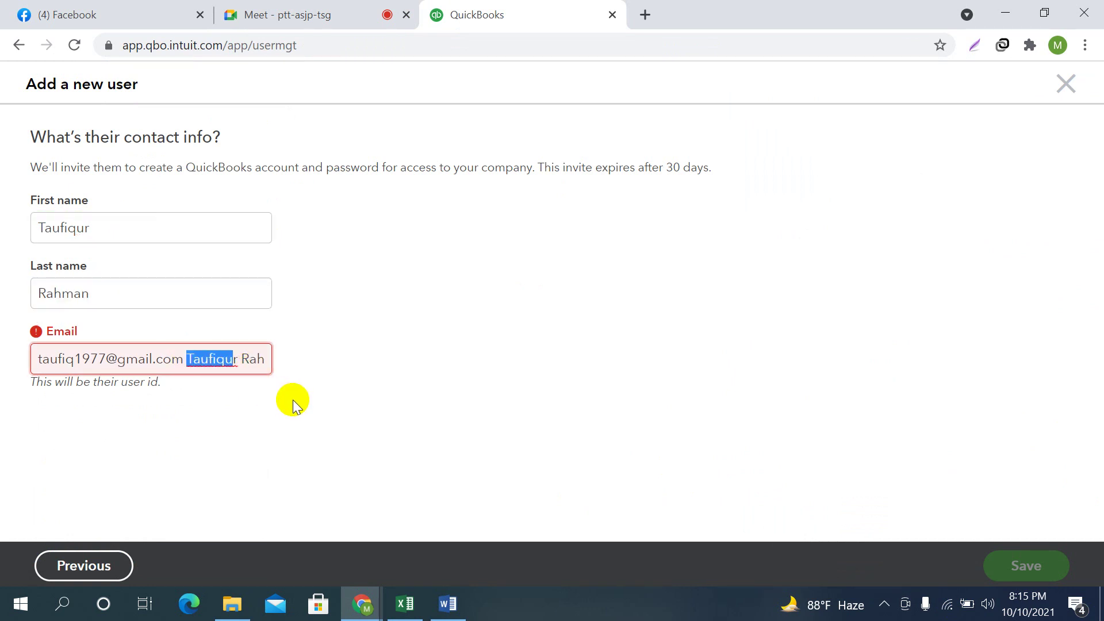
pyautogui.press('BackSpace')
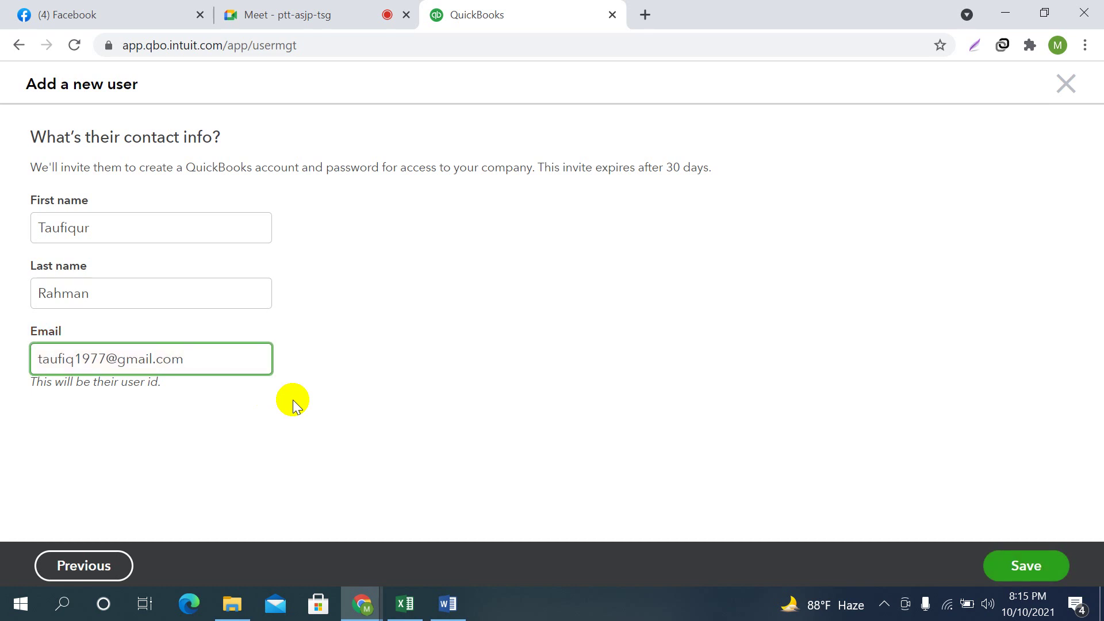
pyautogui.click(988, 563)
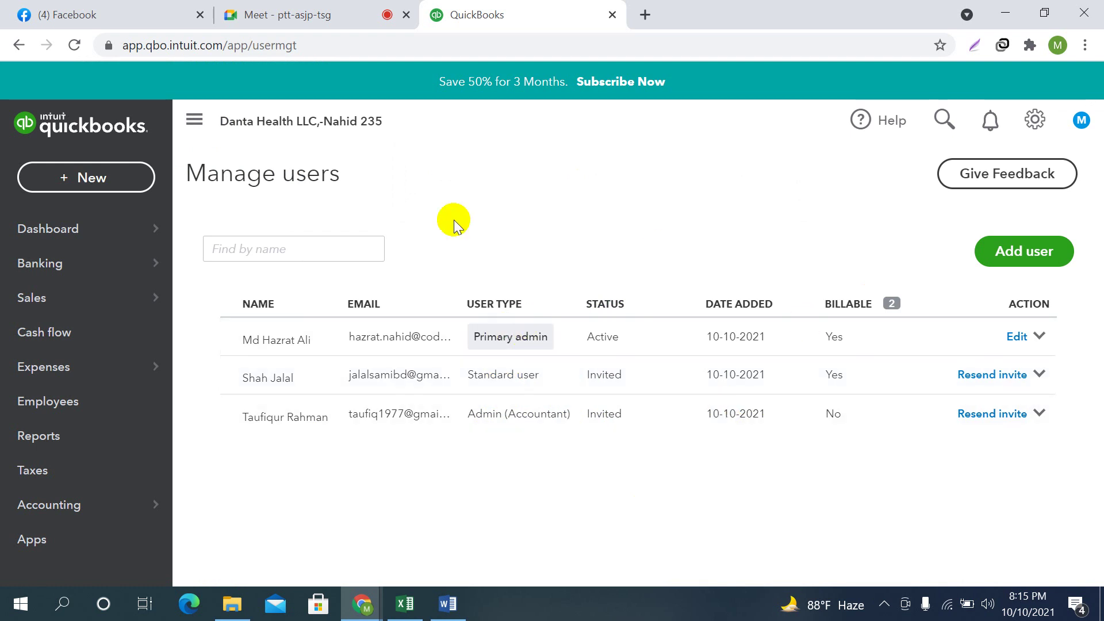
# Stop presenting the screen in the Meet call and close the in-call messages panel
pyautogui.click(319, 15)
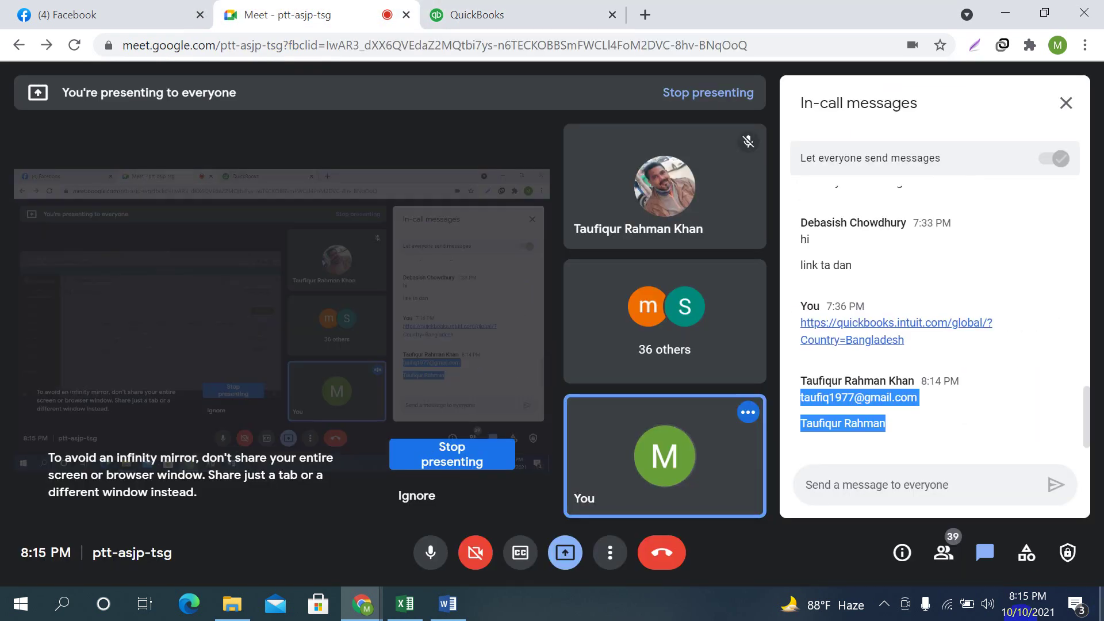
pyautogui.click(604, 552)
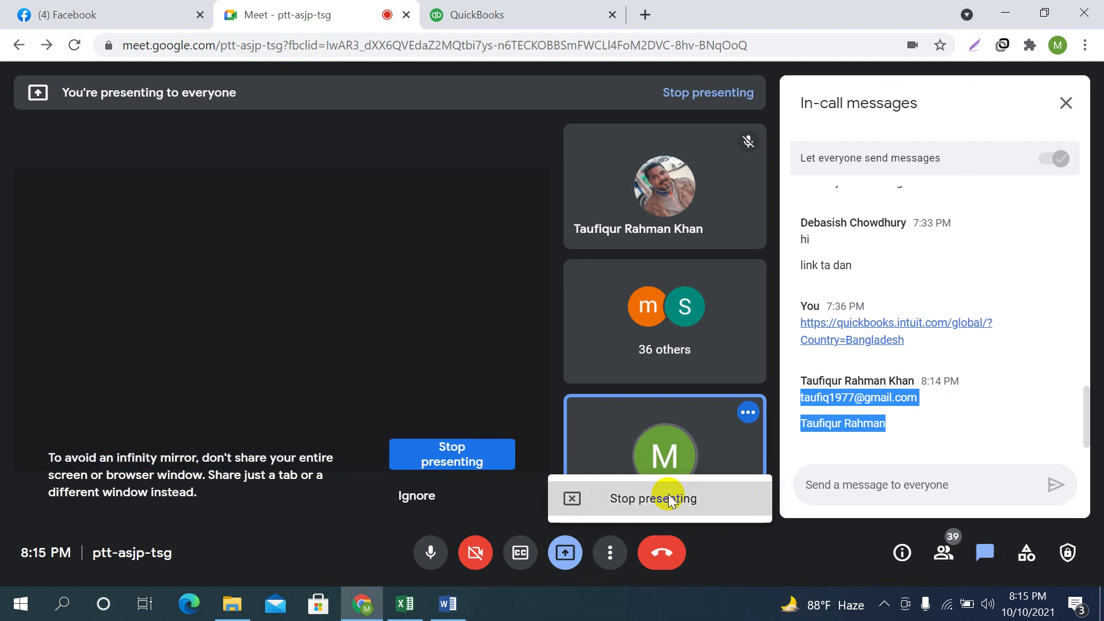
pyautogui.click(636, 500)
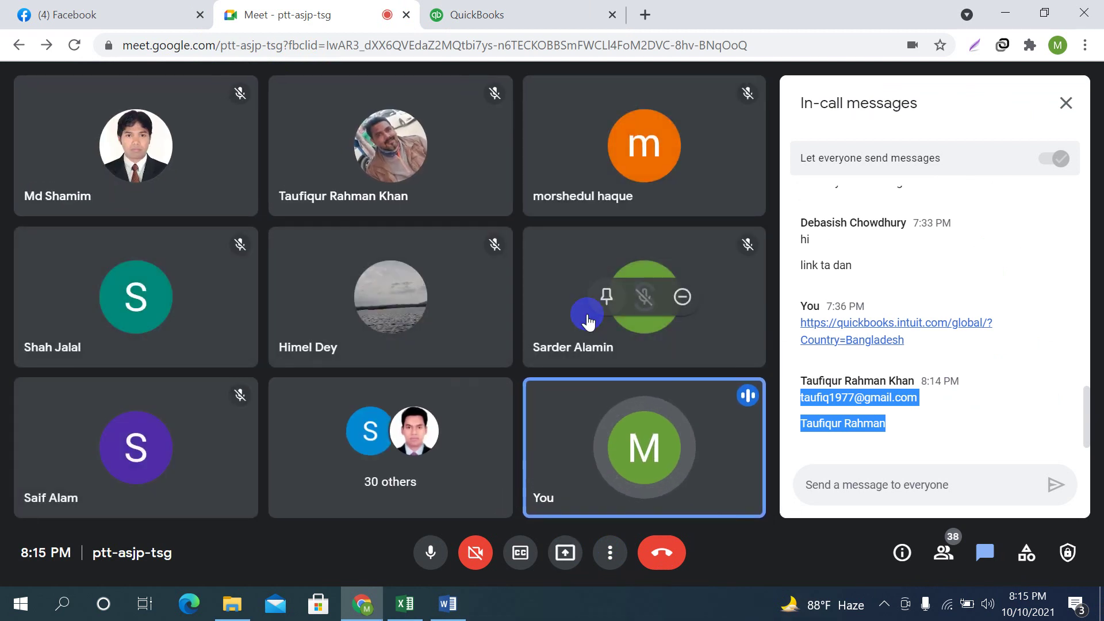
pyautogui.click(809, 479)
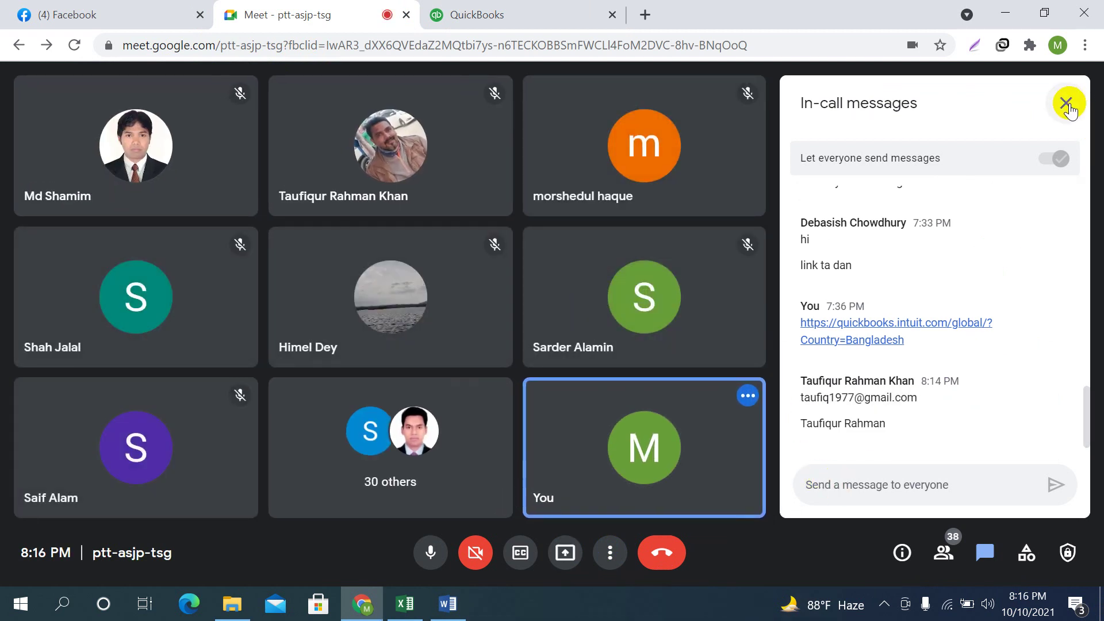
pyautogui.click(1066, 103)
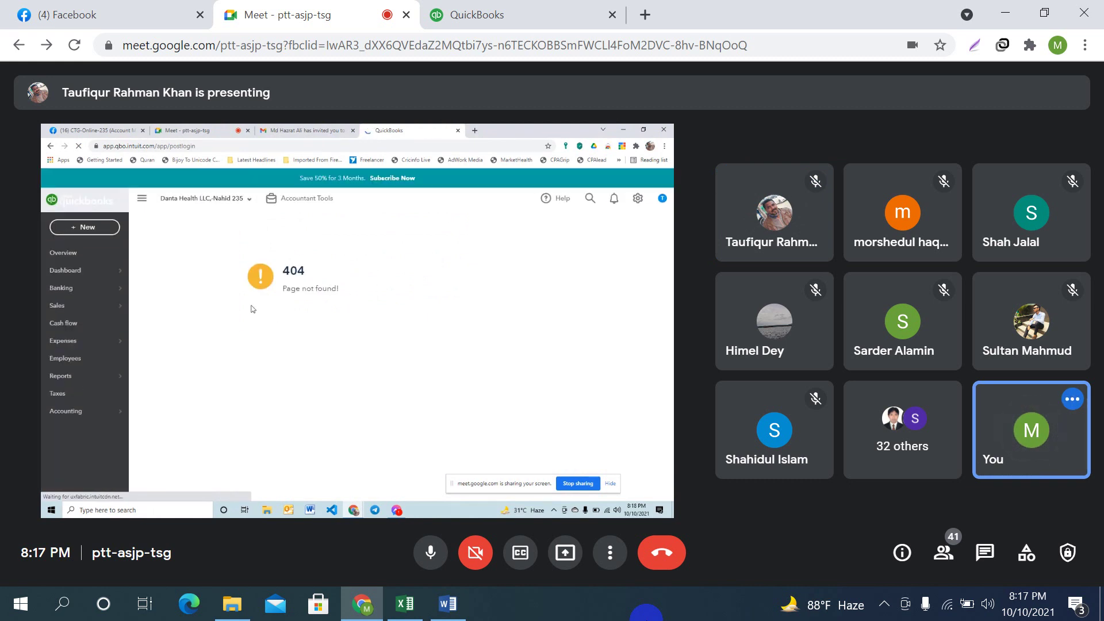
pyautogui.moveTo(208, 214)
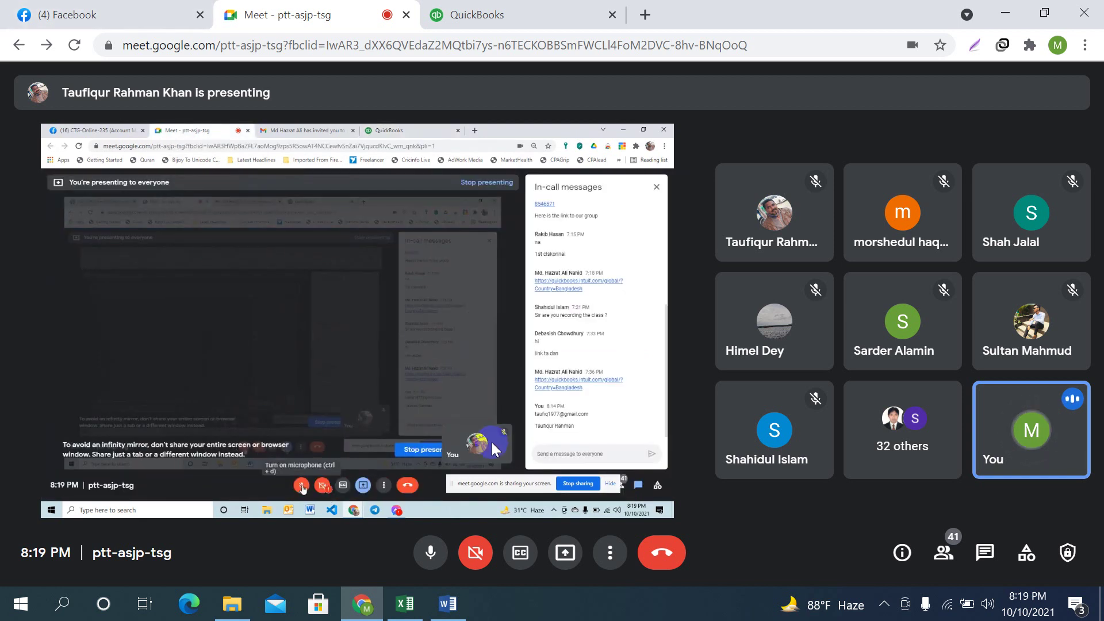
# Take over as presenter sharing your entire screen, then go back to the QuickBooks users page
pyautogui.click(565, 553)
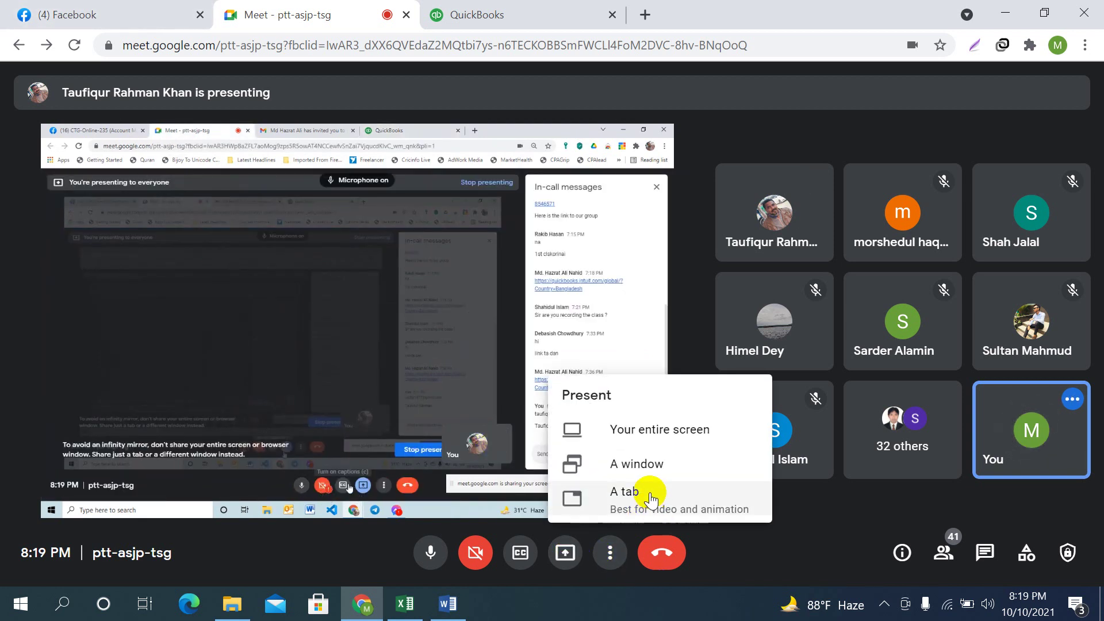
pyautogui.click(649, 430)
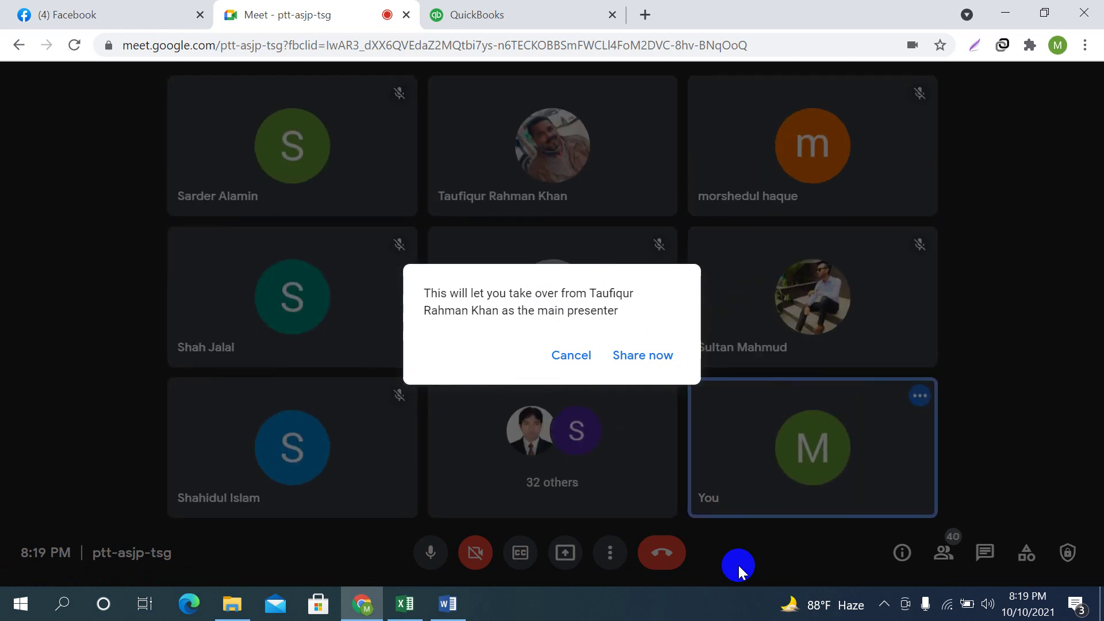
pyautogui.click(573, 357)
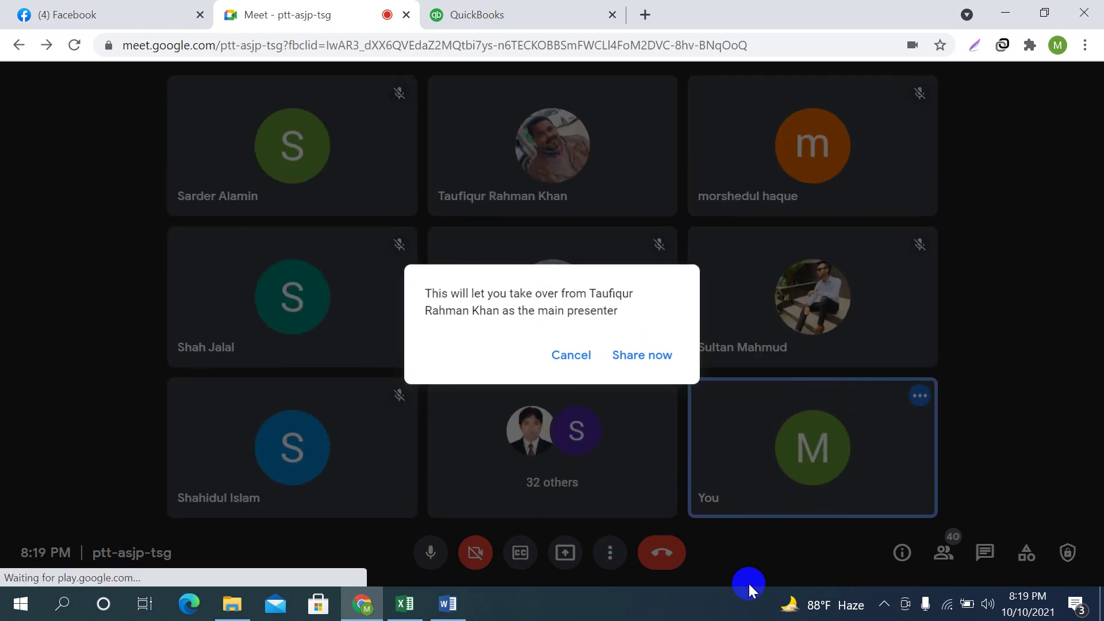
pyautogui.click(566, 553)
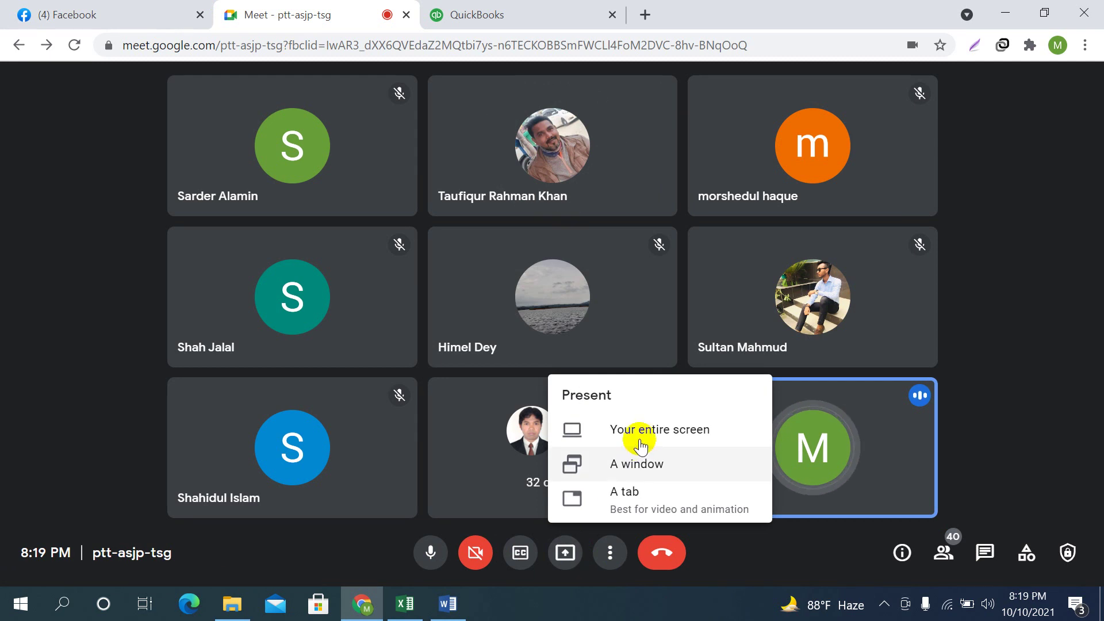
pyautogui.click(640, 432)
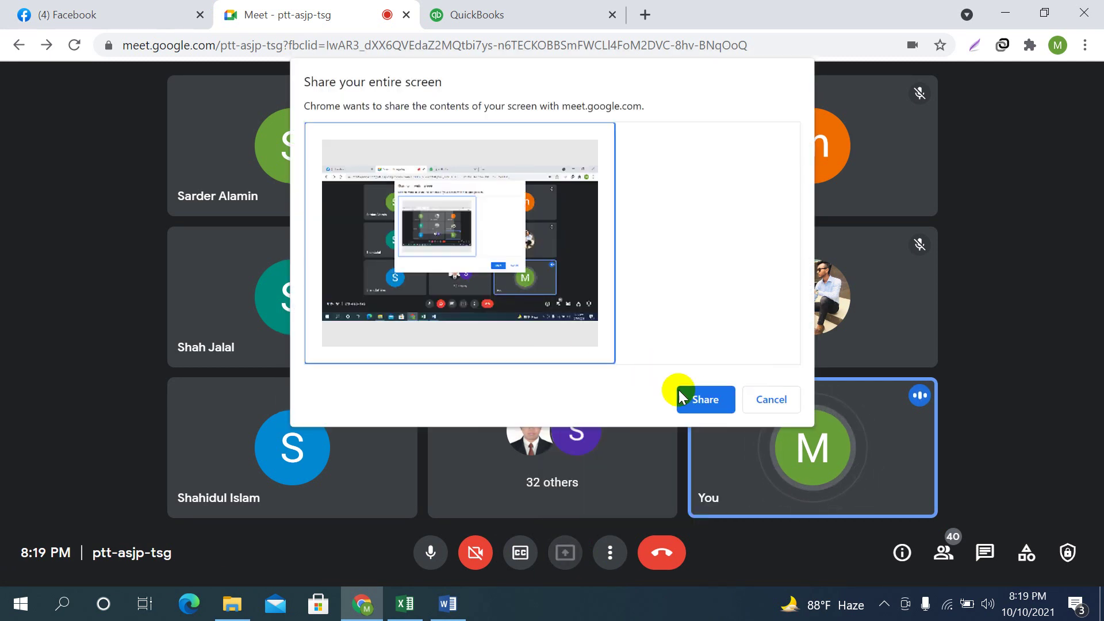
pyautogui.click(681, 401)
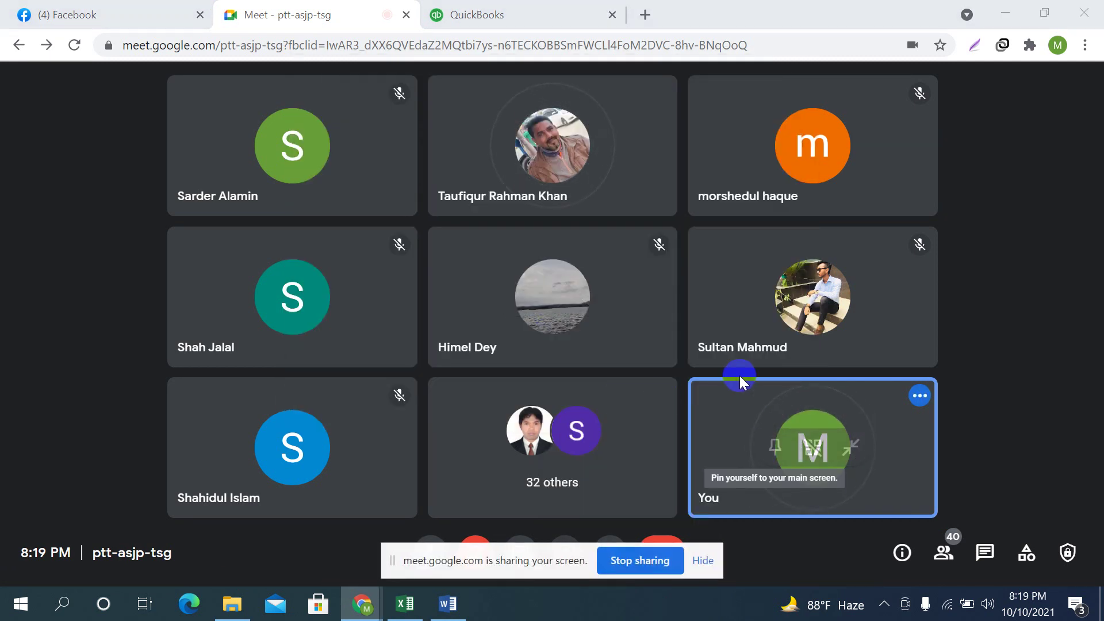
pyautogui.moveTo(512, 562); pyautogui.dragTo(653, 611)
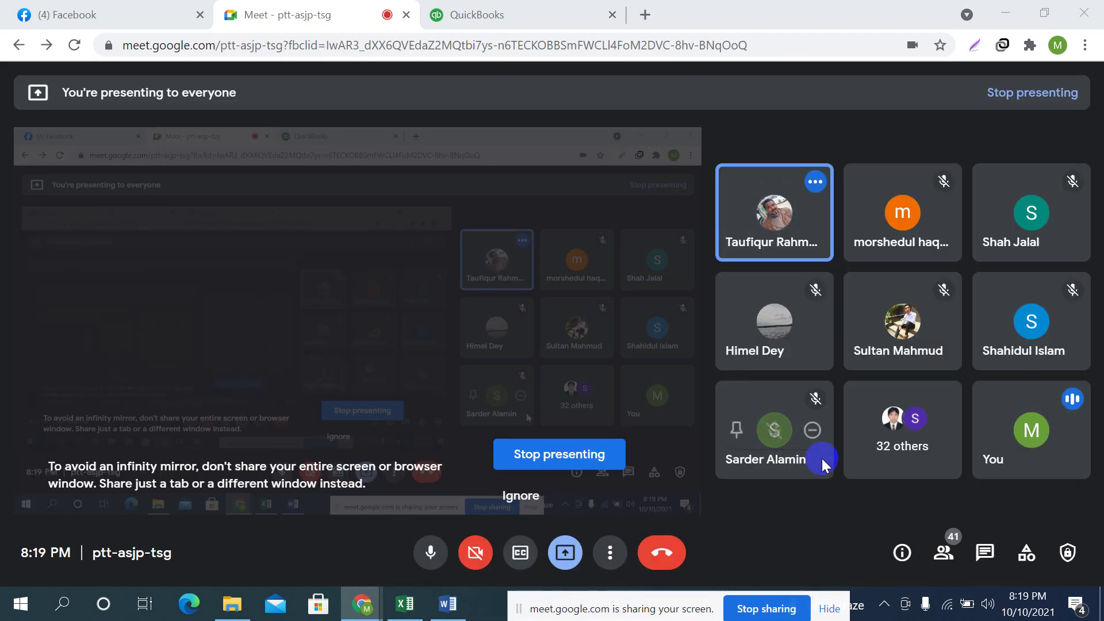
pyautogui.click(506, 14)
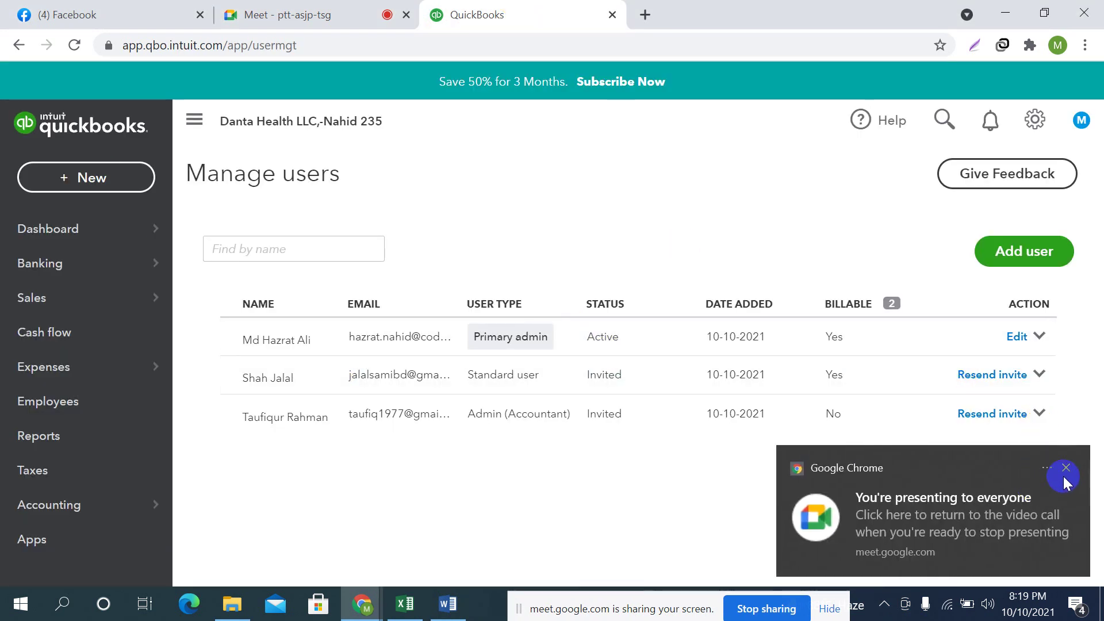
# Delete the invited standard user from the Manage users list
pyautogui.click(1064, 471)
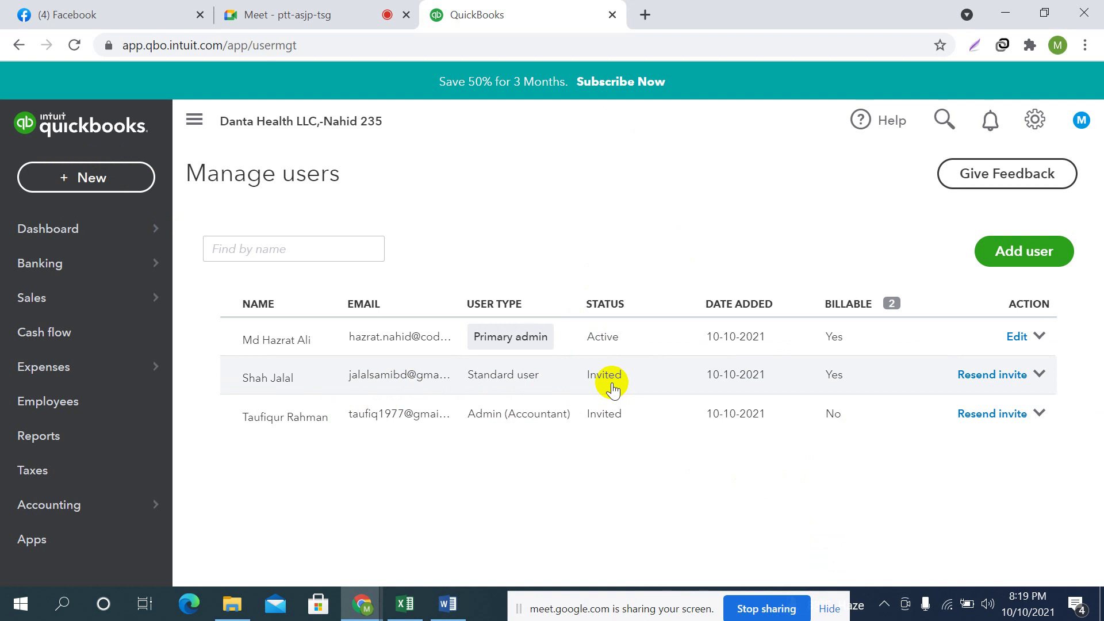
pyautogui.click(1042, 375)
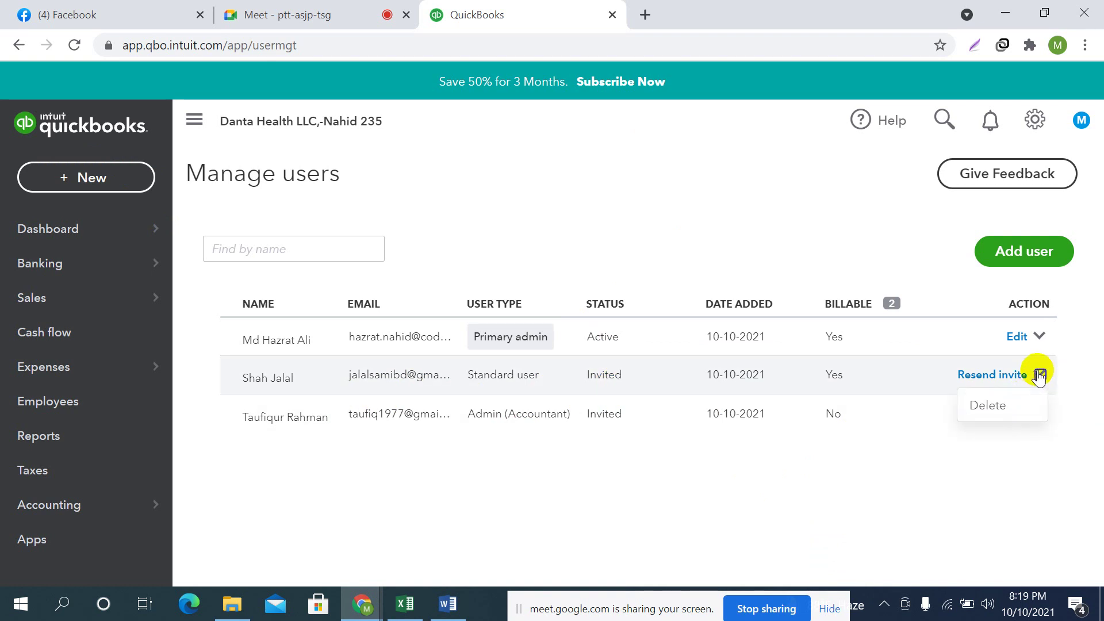
pyautogui.click(994, 409)
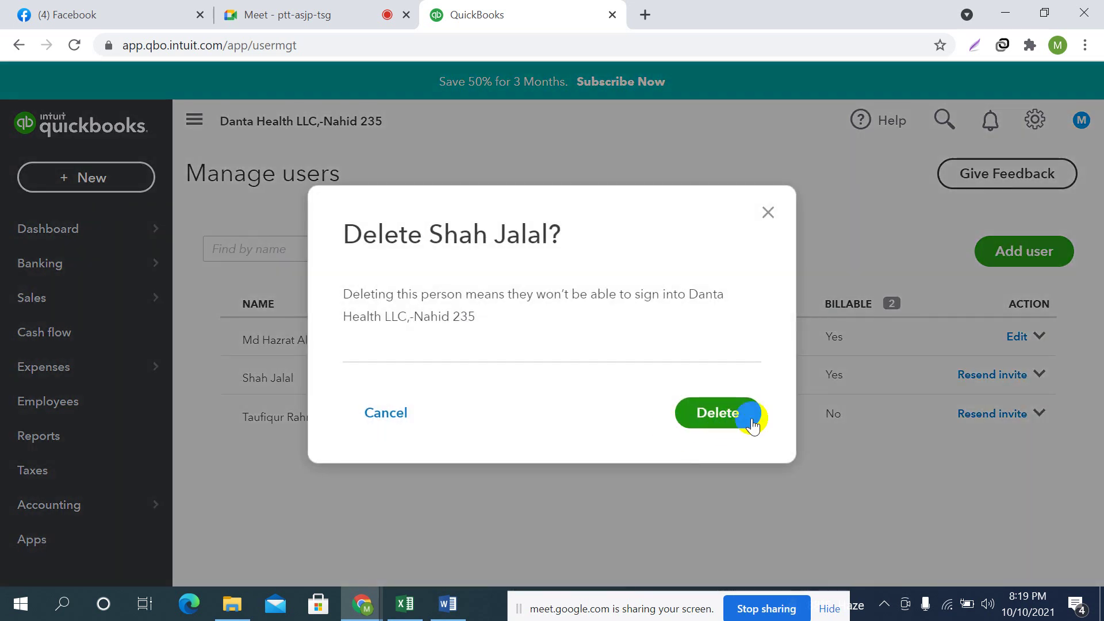
pyautogui.click(729, 414)
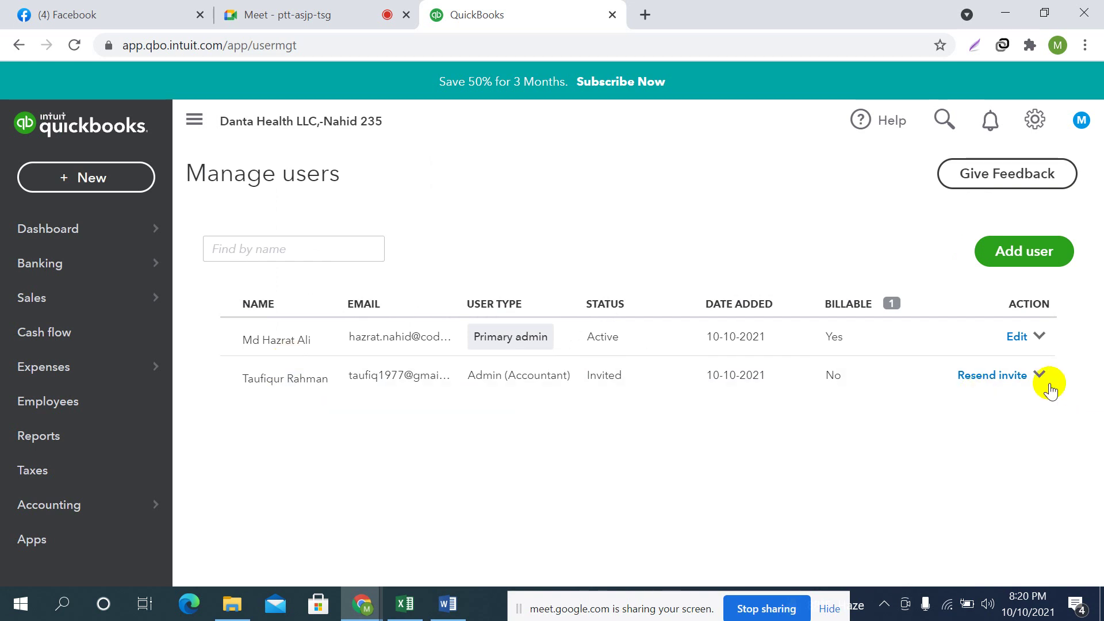
# Delete the invited accountant user, leaving only the Primary admin
pyautogui.click(1040, 374)
pyautogui.click(984, 407)
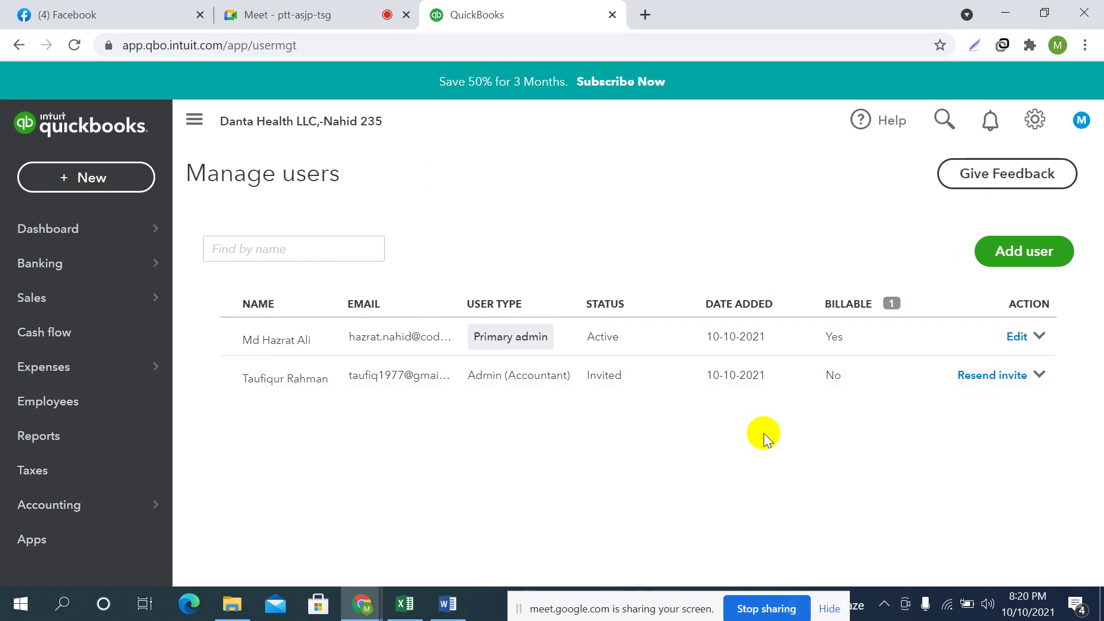
pyautogui.click(723, 426)
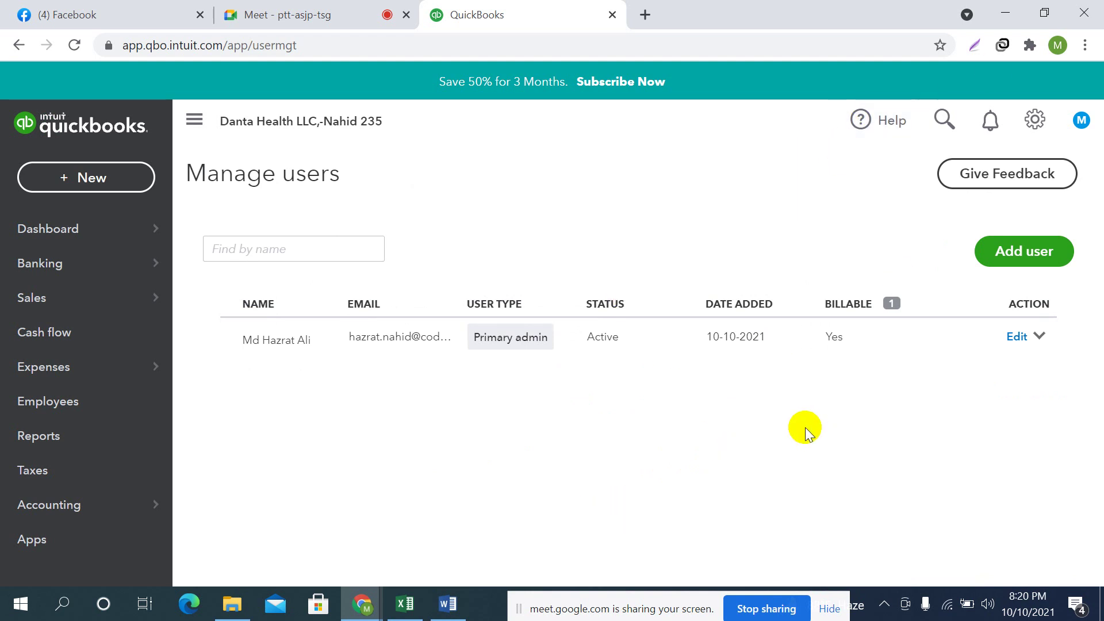
# Open the QuickBooks Dashboard, then bring up the Excel course curriculum workbook's topics
pyautogui.click(54, 231)
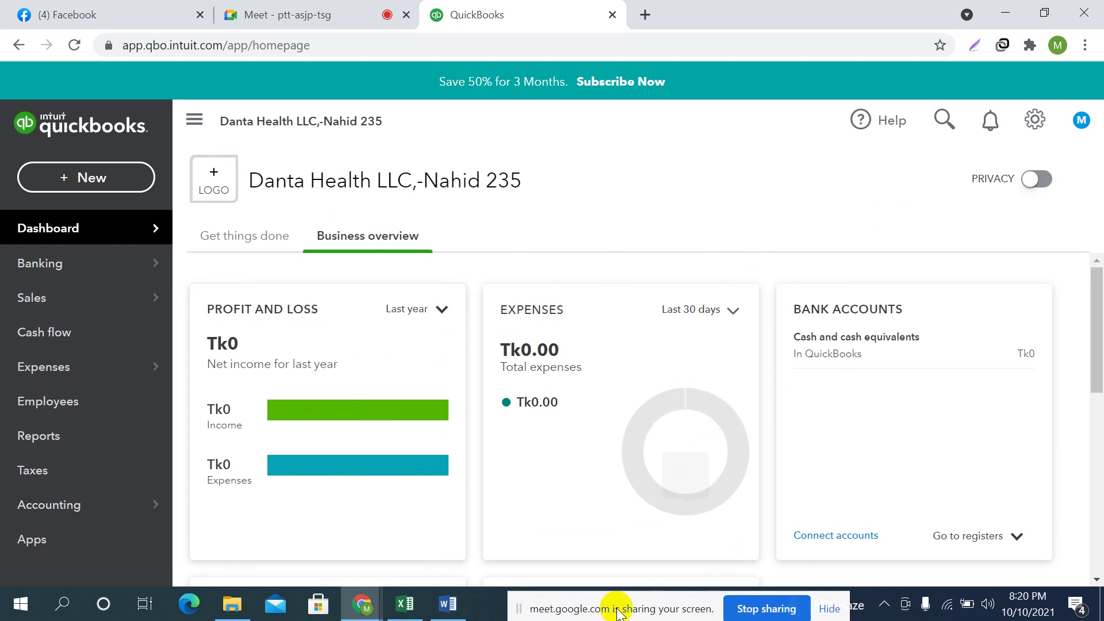
pyautogui.moveTo(612, 608); pyautogui.dragTo(651, 616)
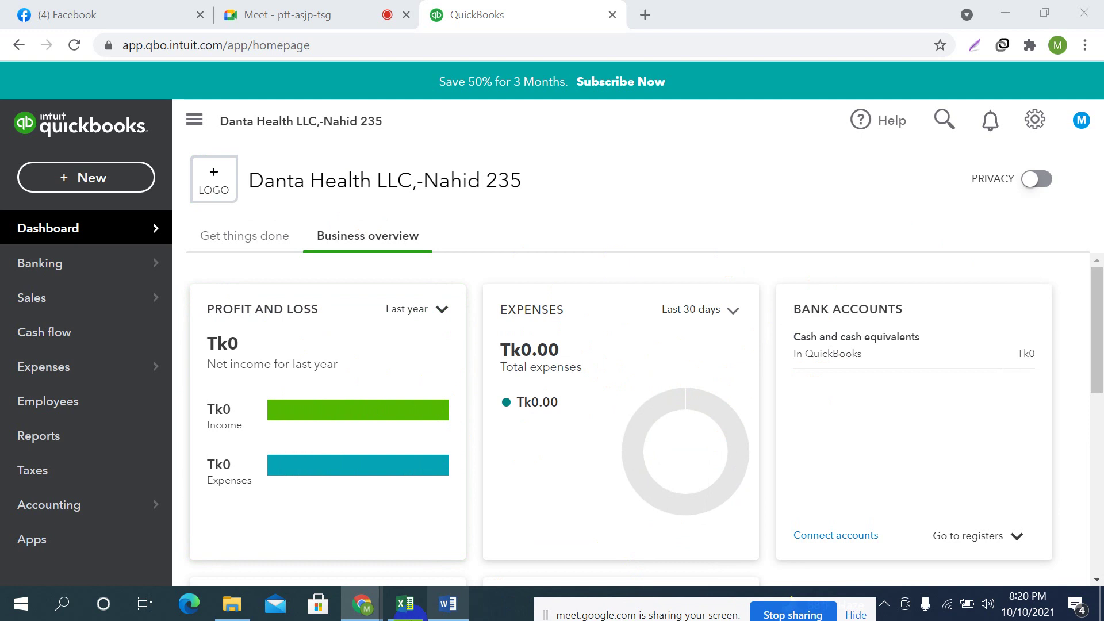
pyautogui.click(406, 604)
pyautogui.click(570, 365)
# Review column C topics like modifying lists and users and Navigation Panel, then return to the QuickBooks dashboard
pyautogui.click(448, 311)
pyautogui.click(634, 346)
pyautogui.click(637, 313)
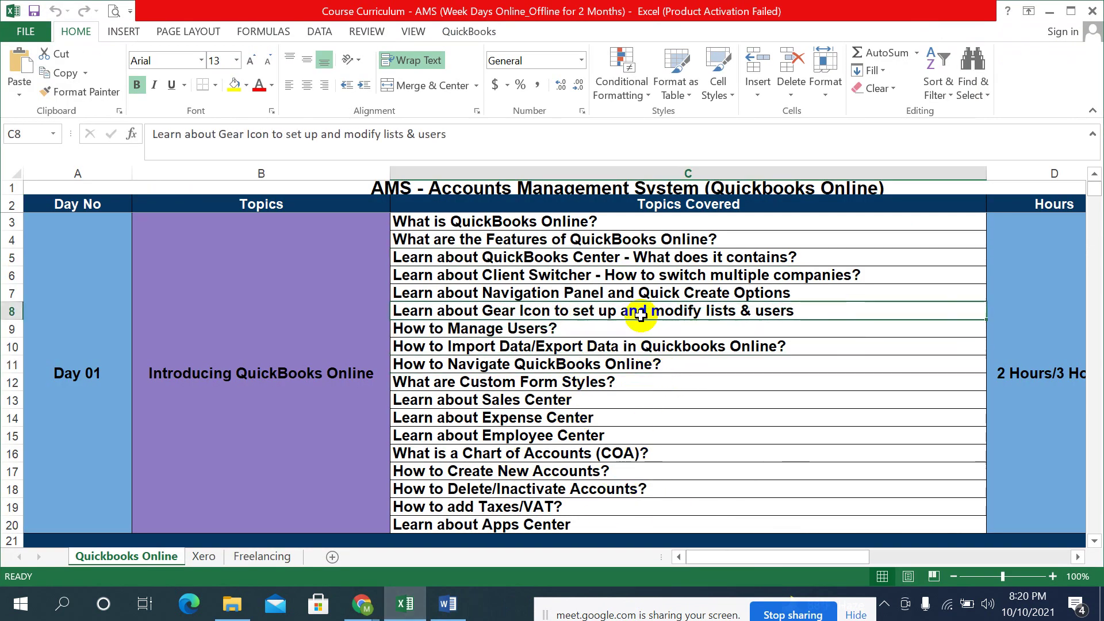
pyautogui.click(688, 294)
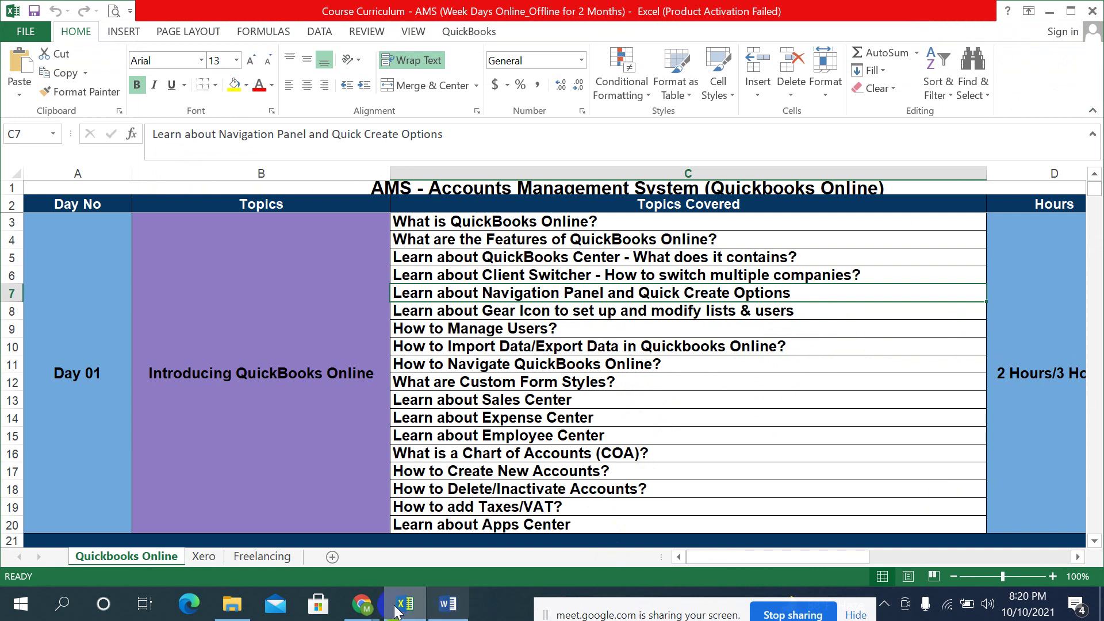
pyautogui.click(361, 604)
pyautogui.click(251, 528)
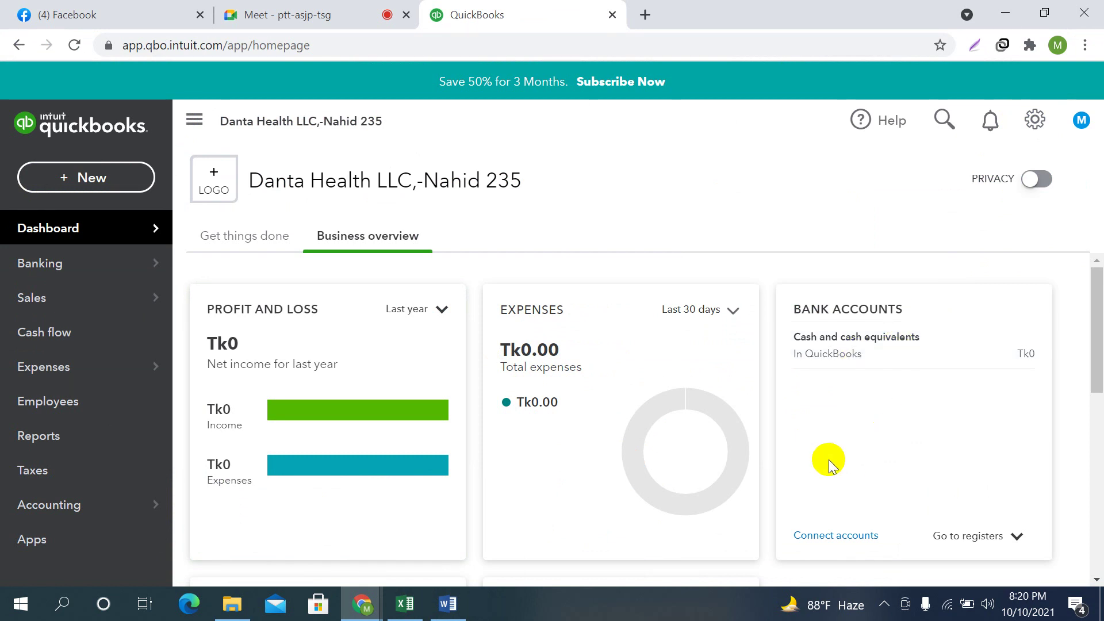
# Check the QuickBooks settings menu, then switch to the Google Meet call's participant grid
pyautogui.click(1035, 120)
pyautogui.click(597, 465)
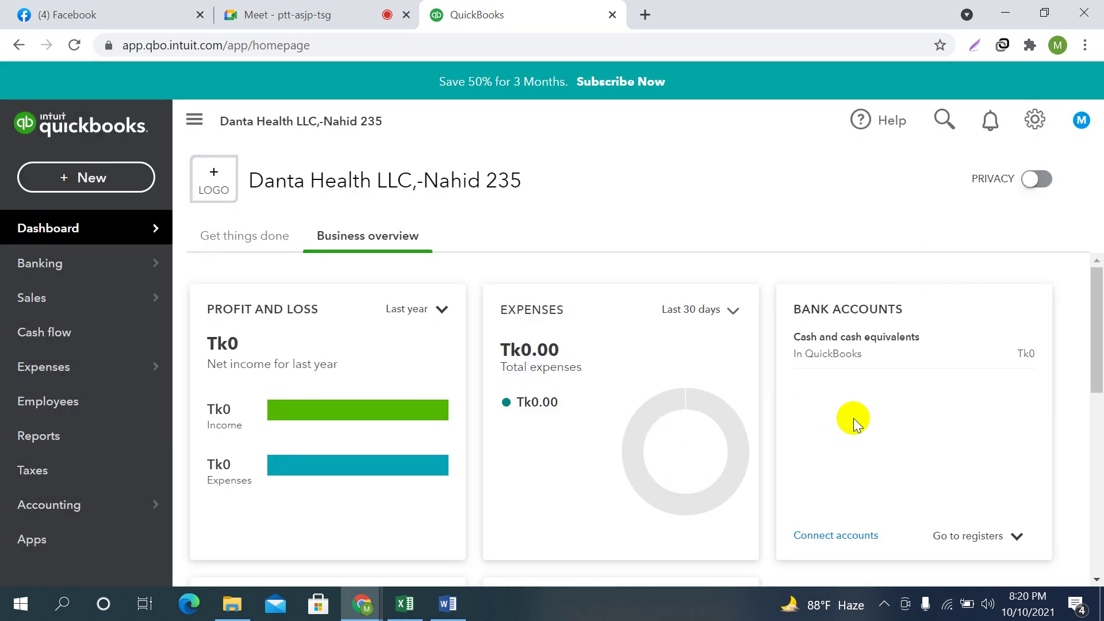
pyautogui.click(366, 9)
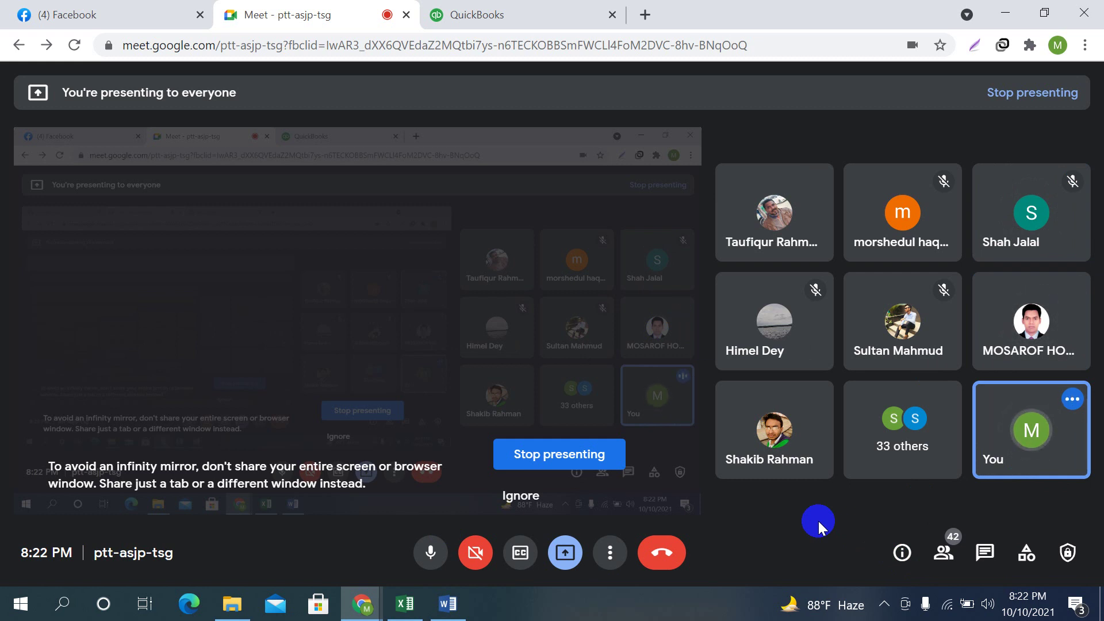
# Dismiss the 'You're presenting' notice and return to the QuickBooks Business overview dashboard
pyautogui.hotkey('ctrl', 'Tab')
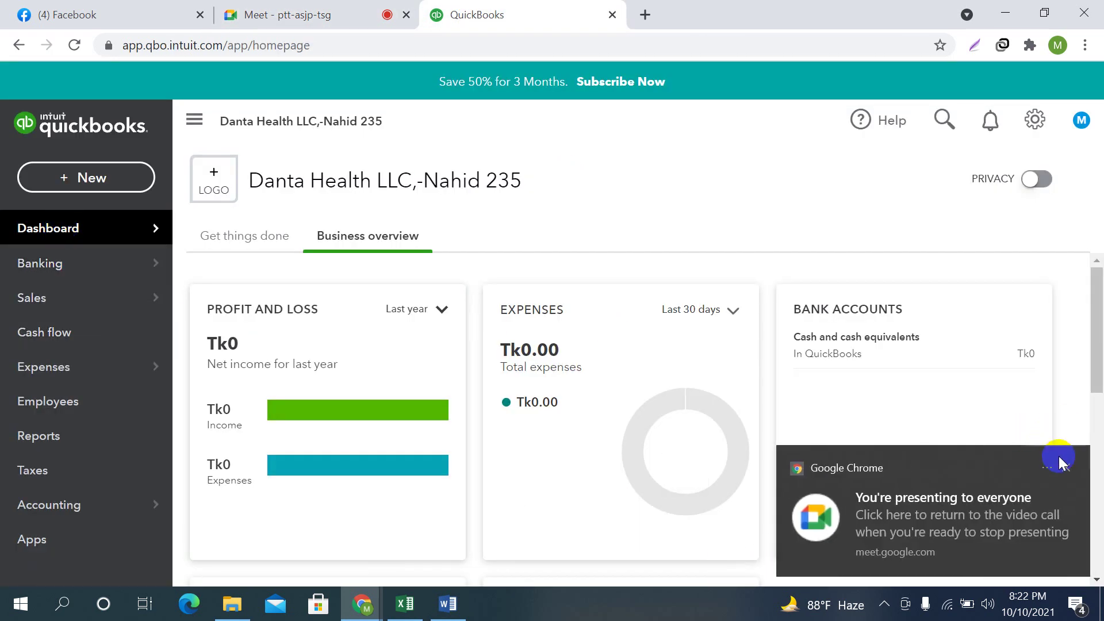
pyautogui.click(1065, 467)
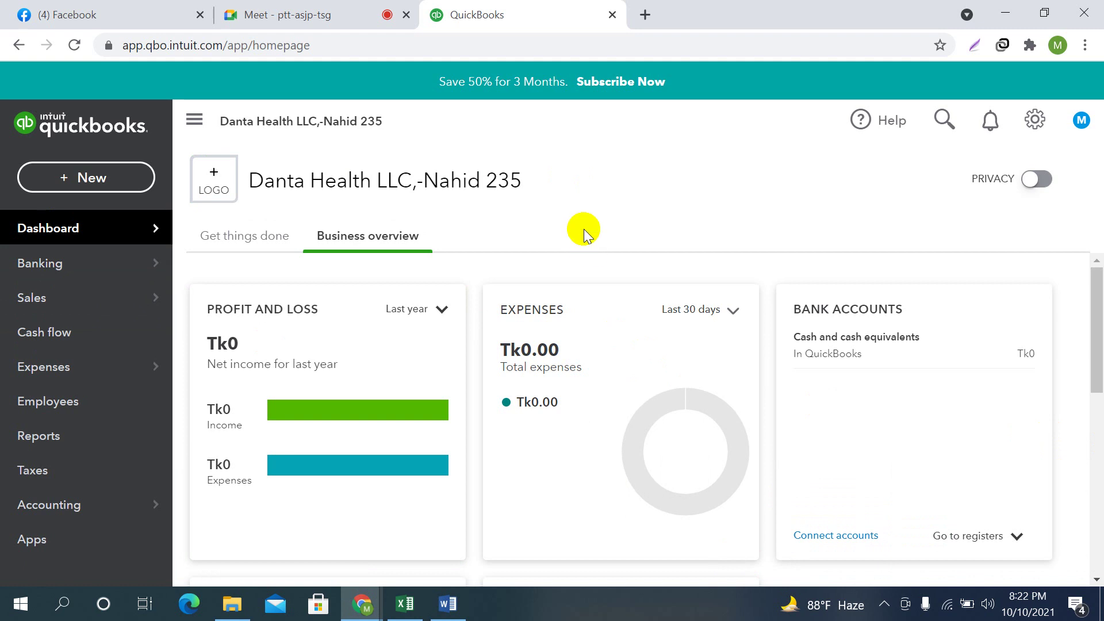
pyautogui.click(316, 13)
pyautogui.click(518, 13)
pyautogui.click(325, 13)
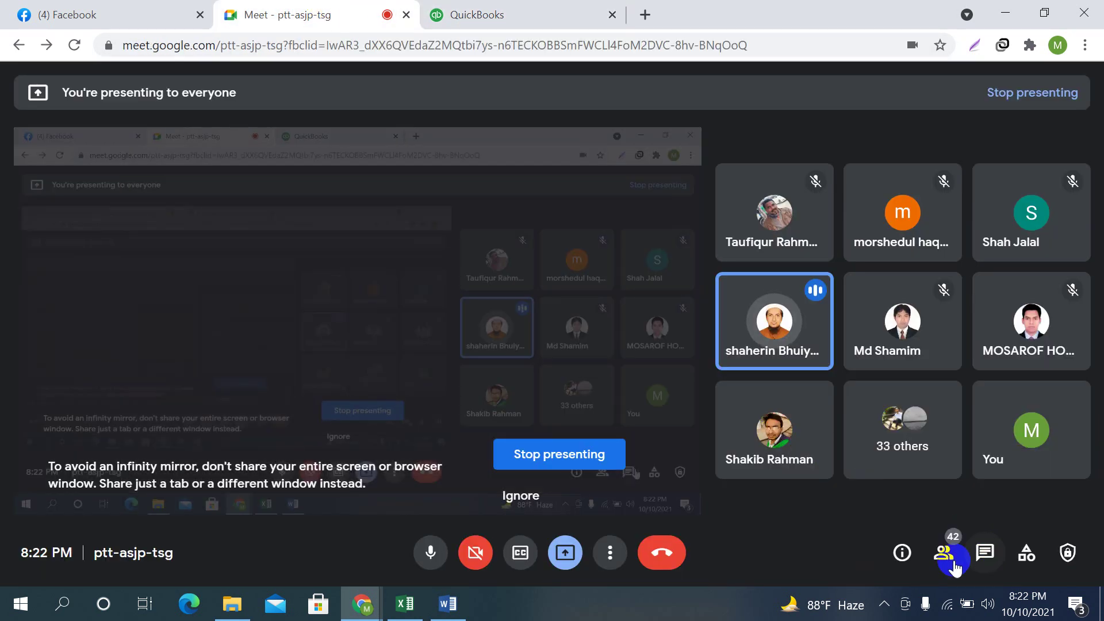
pyautogui.click(518, 13)
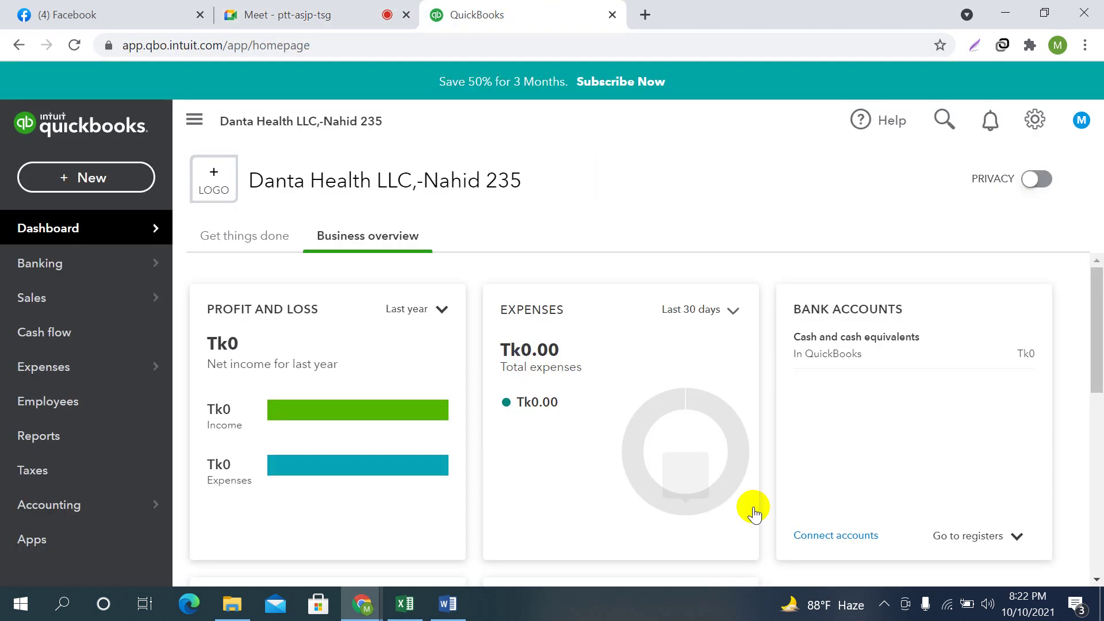
# Open Account and settings from the gear menu's Your Company section
pyautogui.click(1065, 469)
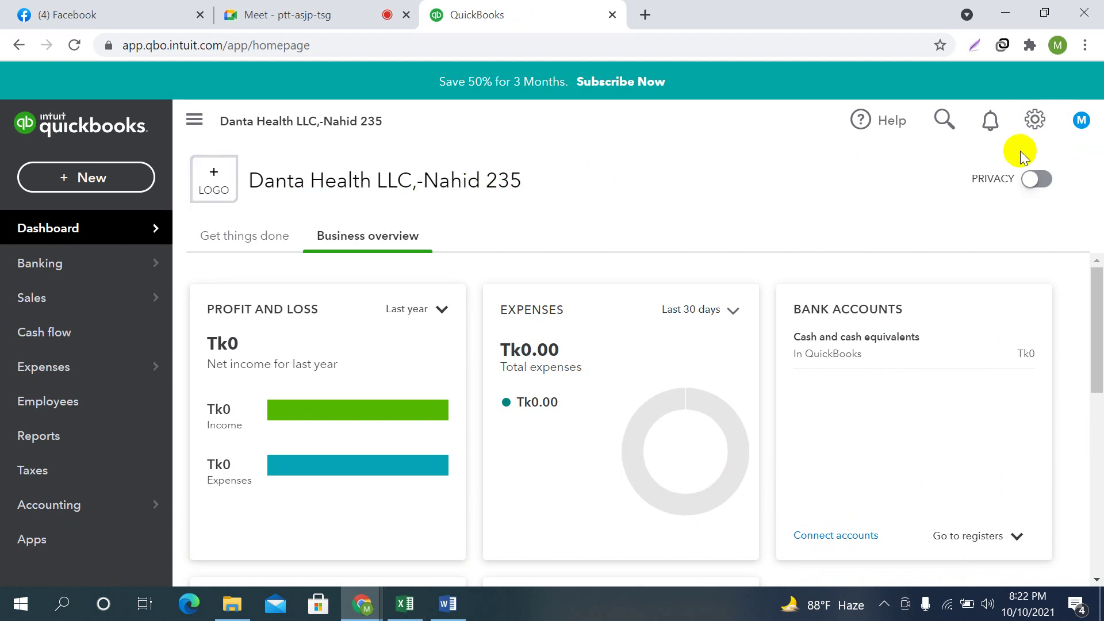
pyautogui.click(1036, 119)
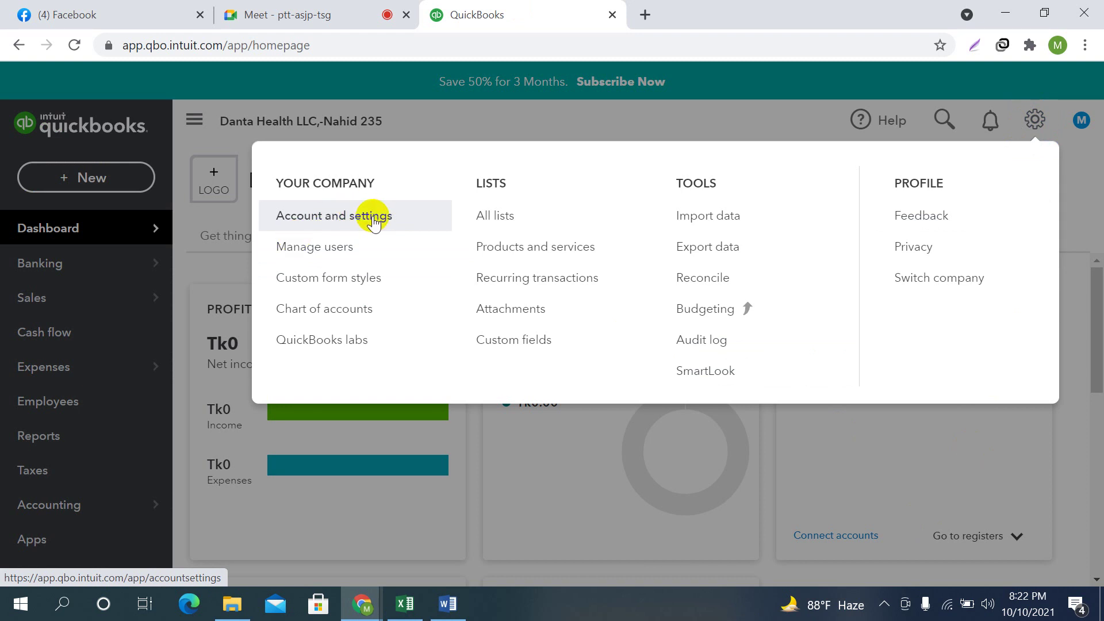
pyautogui.click(348, 217)
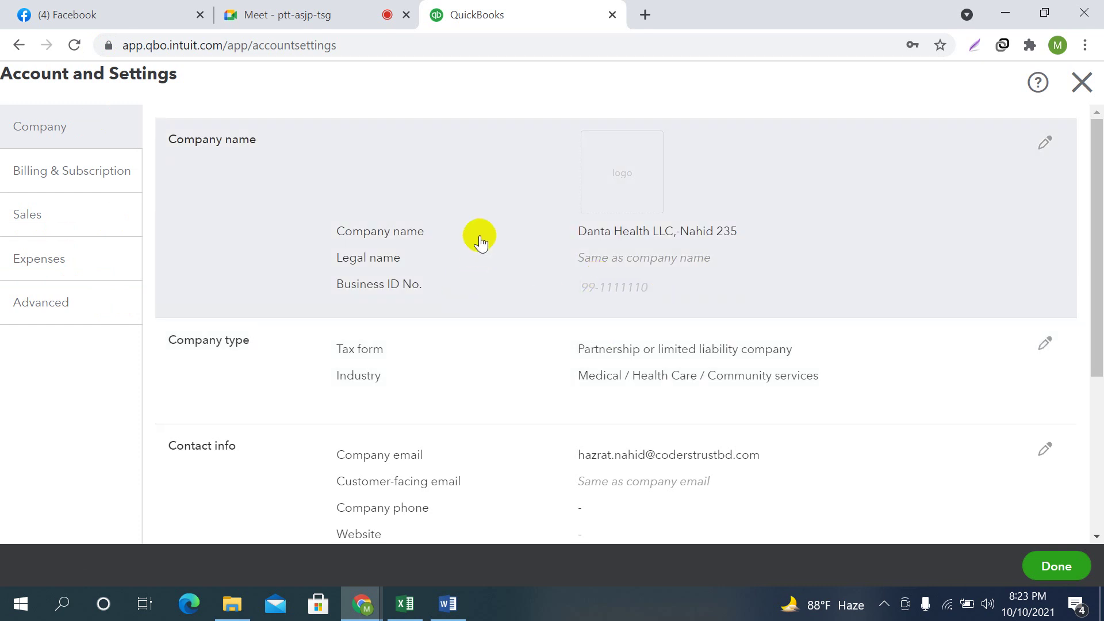
# Look through the Company tab sections and start editing the Company name section
pyautogui.click(46, 130)
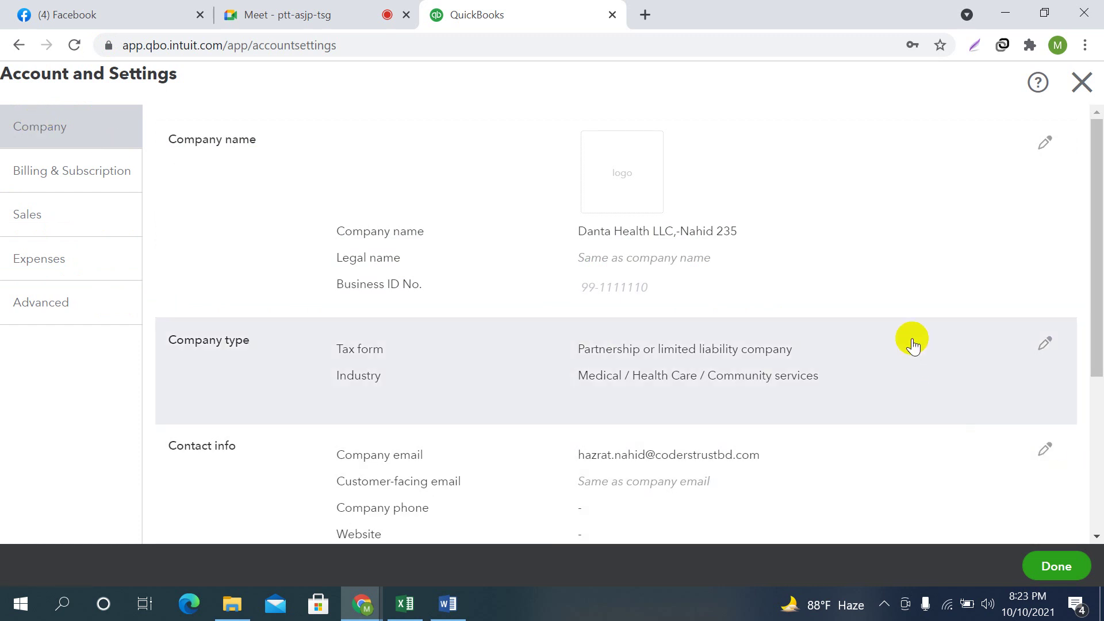
pyautogui.scroll(-5, 846, 311)
pyautogui.scroll(5, 844, 328)
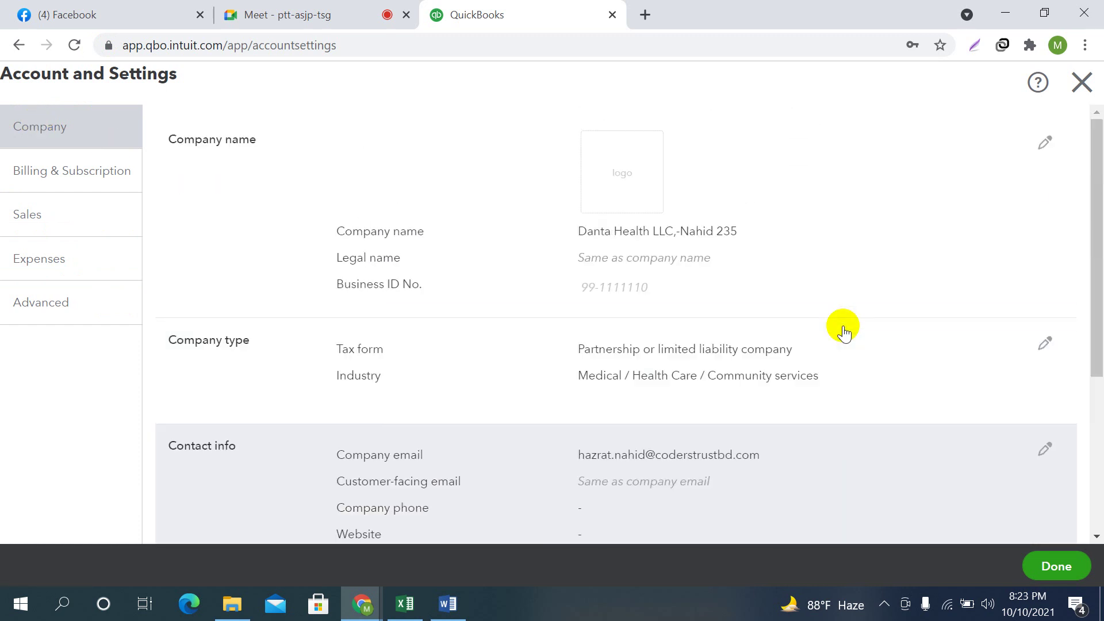
pyautogui.scroll(-5, 345, 248)
pyautogui.scroll(5, 418, 307)
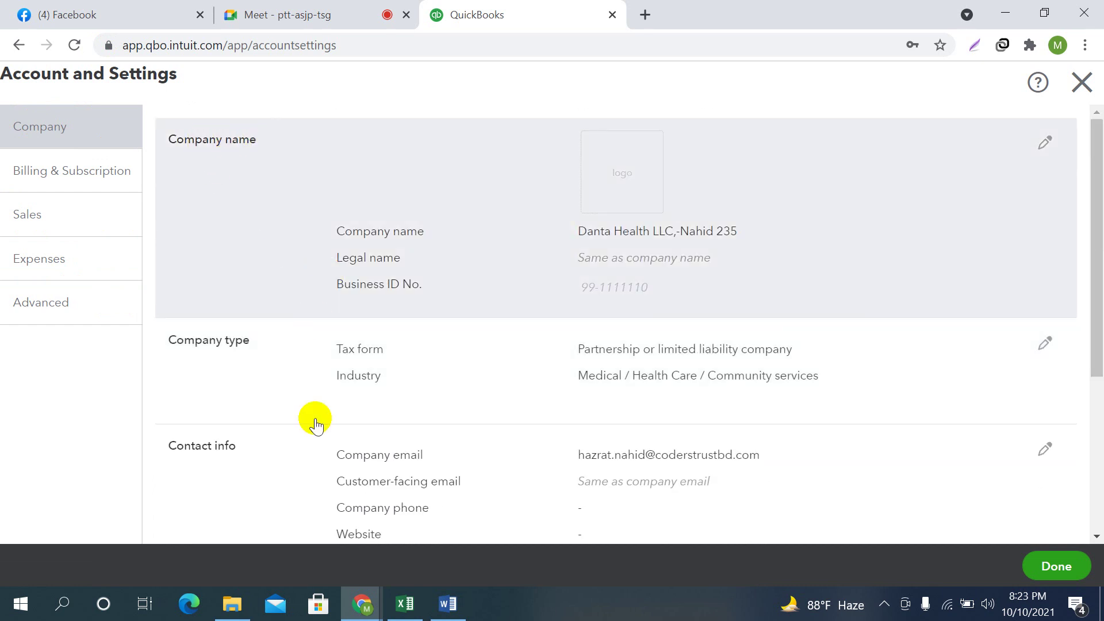
pyautogui.scroll(-2, 299, 423)
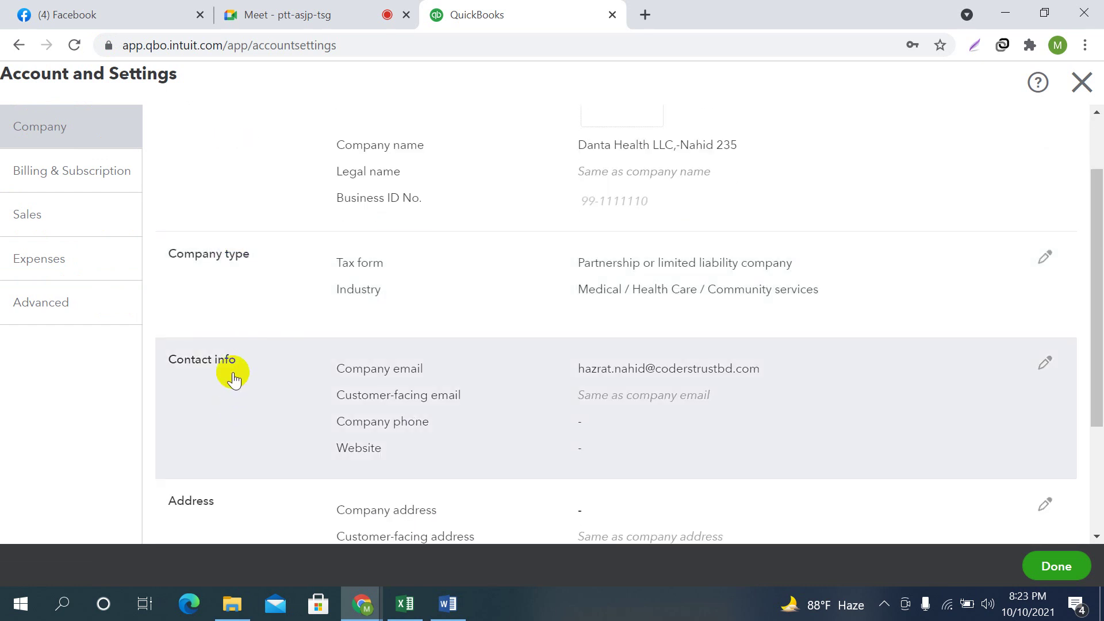
pyautogui.scroll(-3, 230, 503)
pyautogui.scroll(5, 781, 336)
pyautogui.scroll(-5, 372, 489)
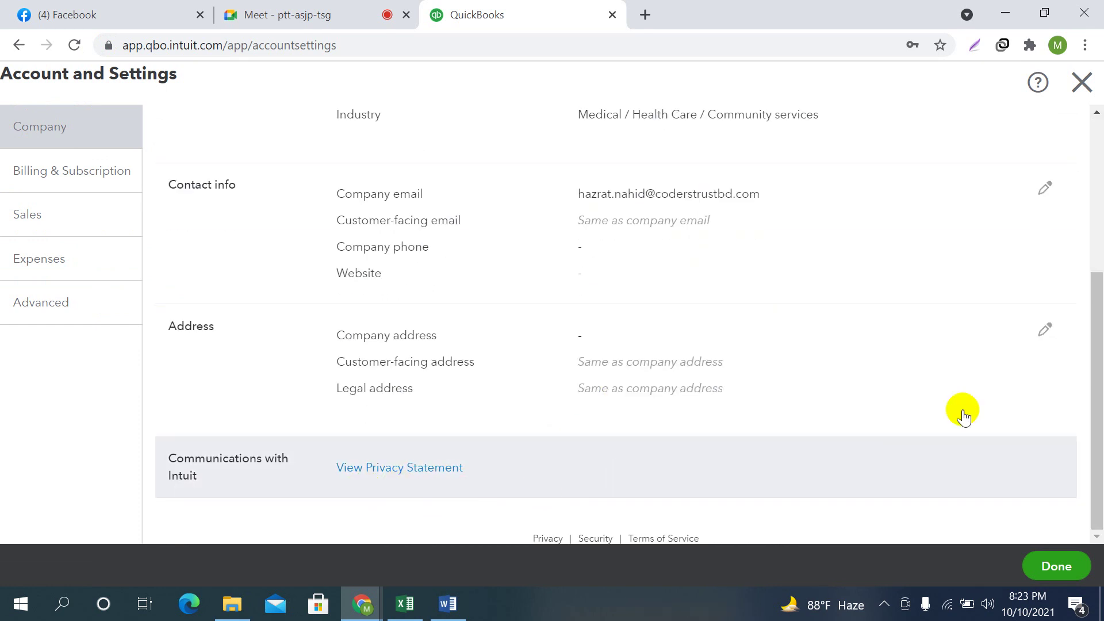
pyautogui.scroll(5, 868, 362)
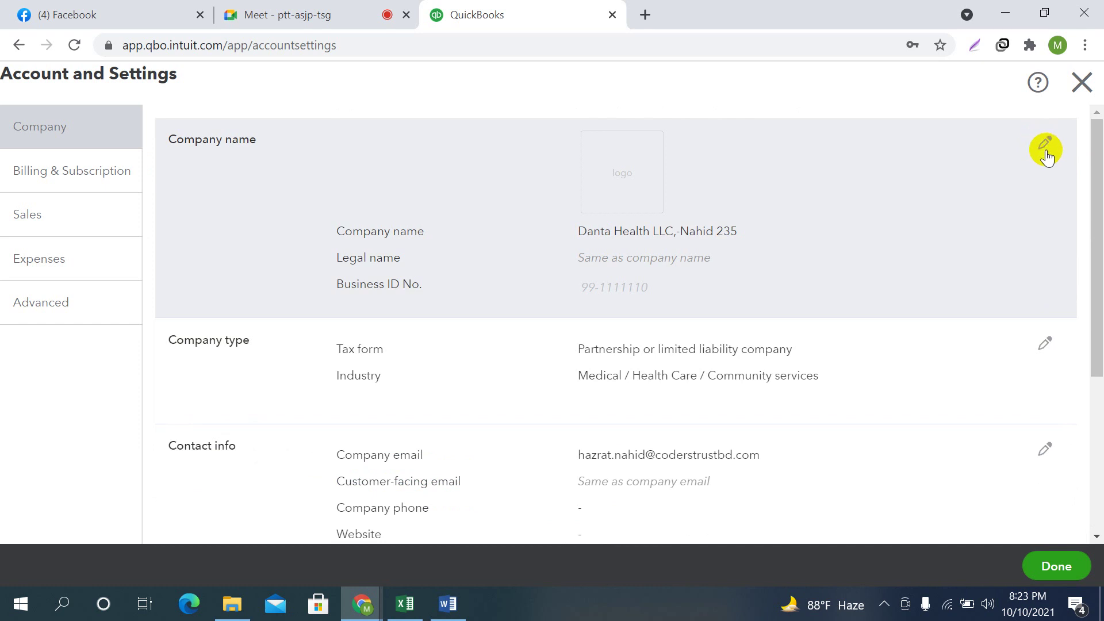
pyautogui.click(1046, 147)
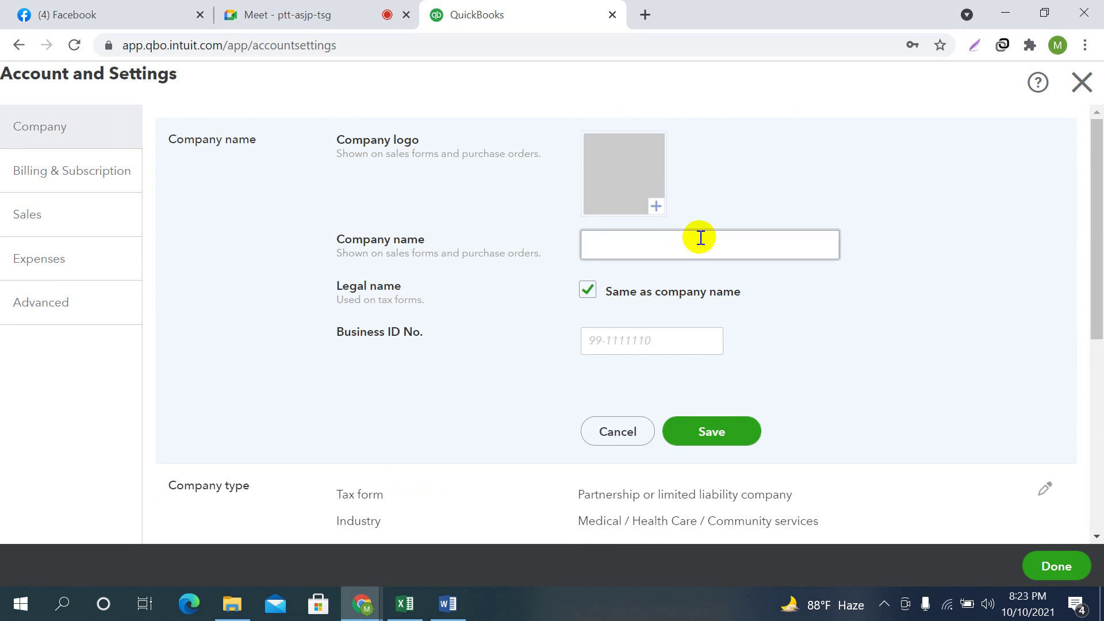
# Start adding a new logo and browse to the CTG-Online-235 folder
pyautogui.click(659, 206)
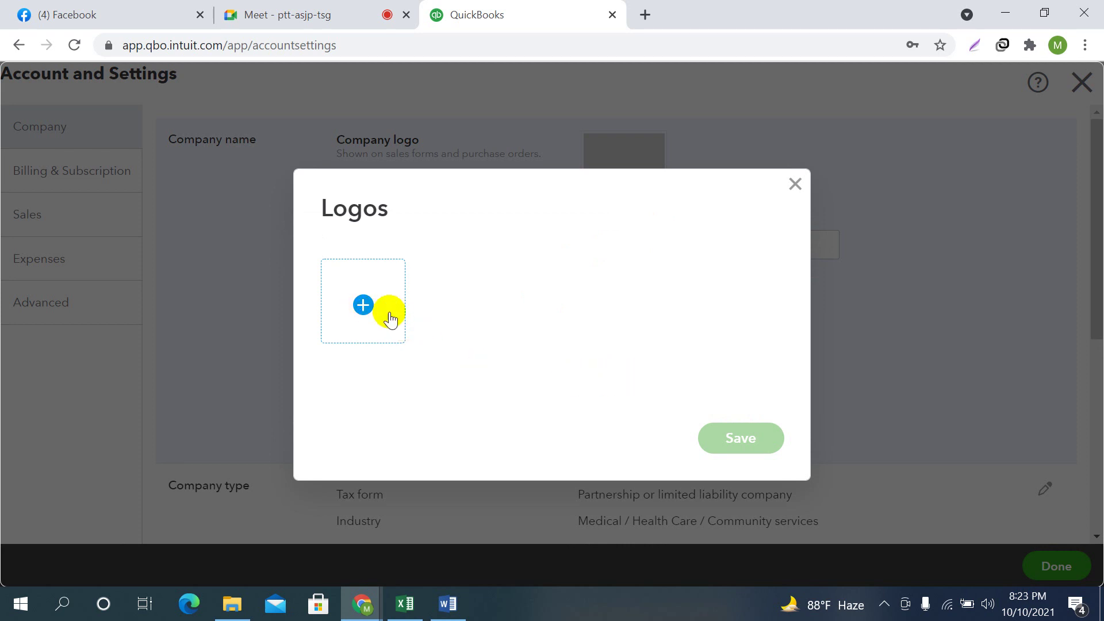
pyautogui.click(366, 304)
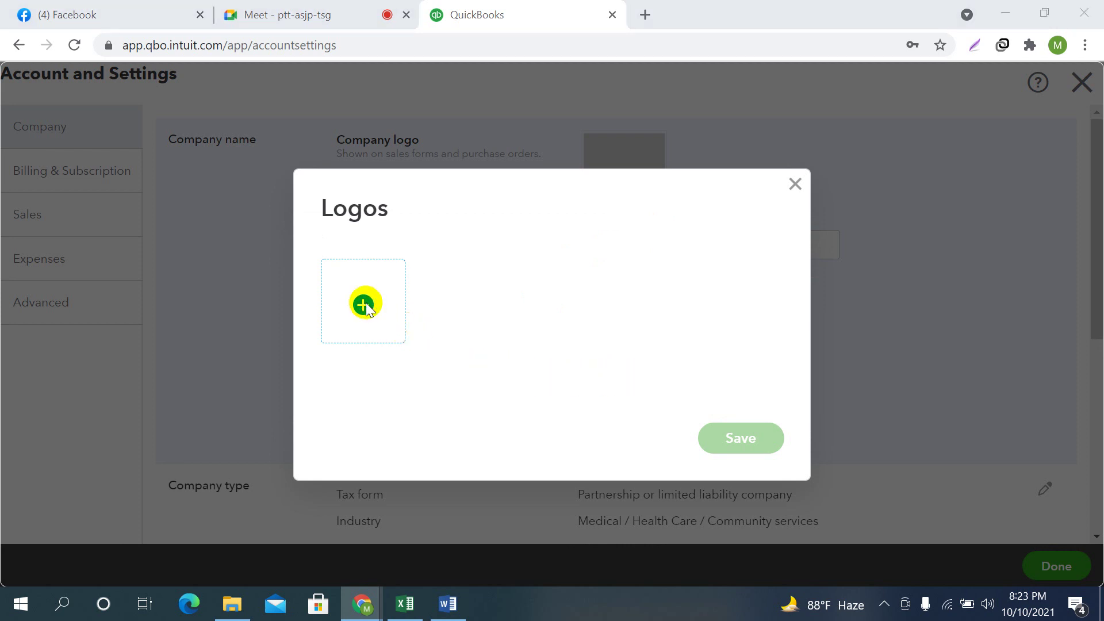
pyautogui.click(86, 42)
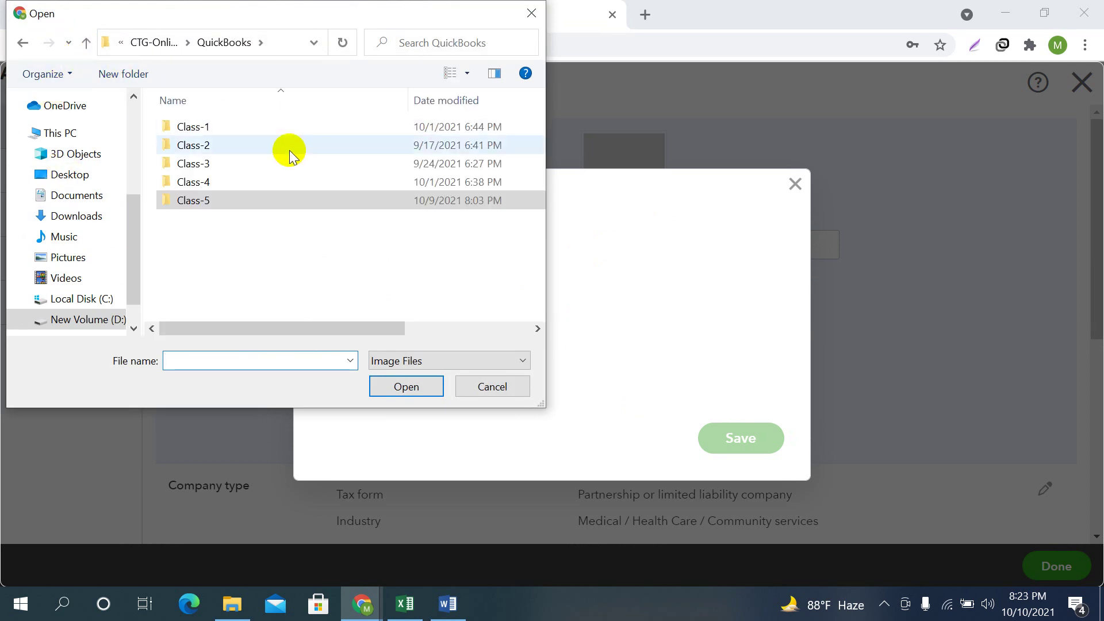
pyautogui.click(85, 42)
pyautogui.click(85, 43)
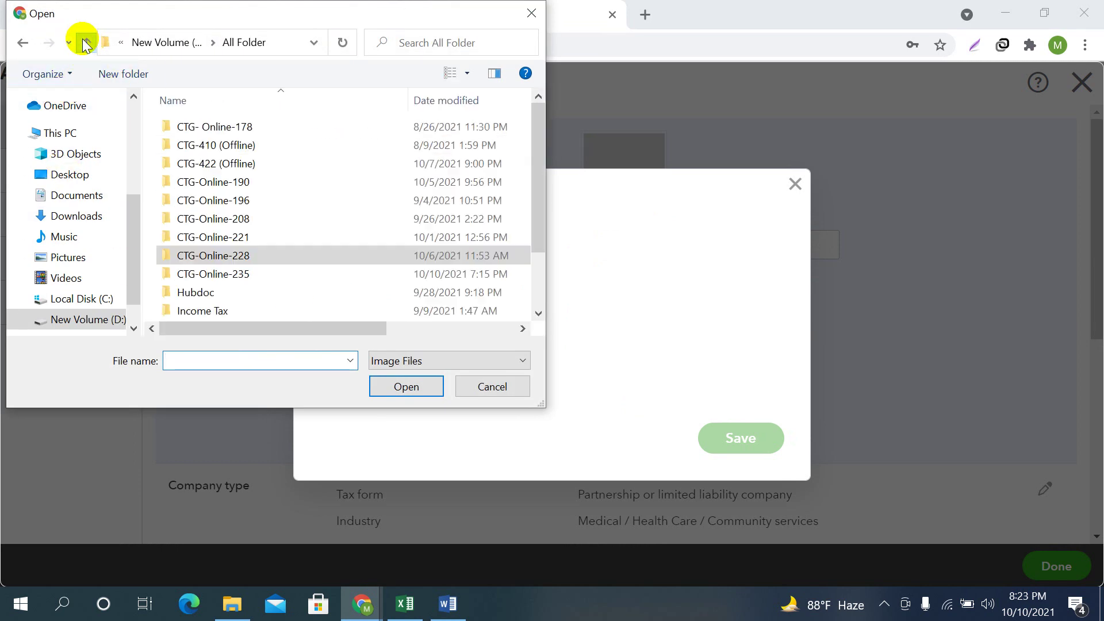
pyautogui.click(239, 275)
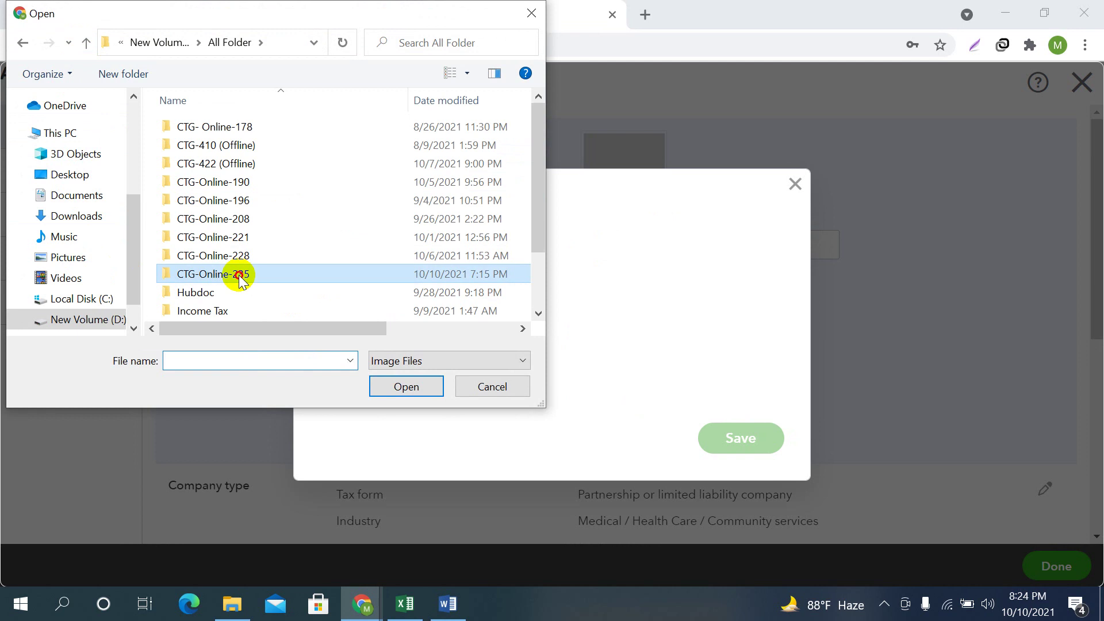
pyautogui.doubleClick(239, 275)
# Upload 'Danta LLC - Logo' from QuickBooks > Class-1 and save it as the company logo
pyautogui.click(222, 149)
pyautogui.doubleClick(221, 149)
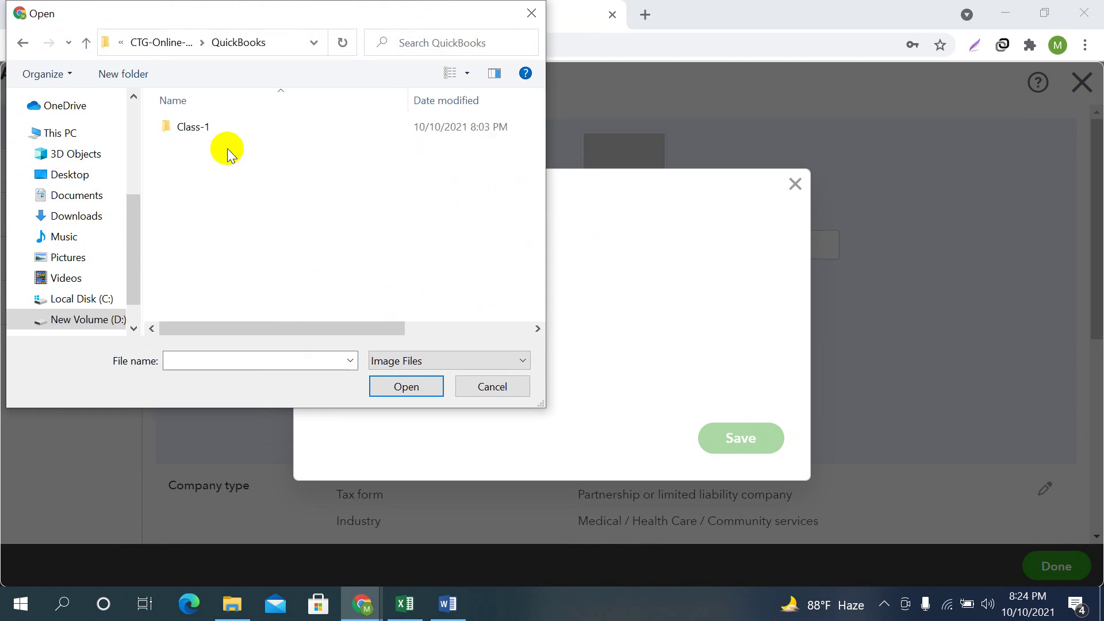
pyautogui.doubleClick(207, 126)
pyautogui.click(302, 151)
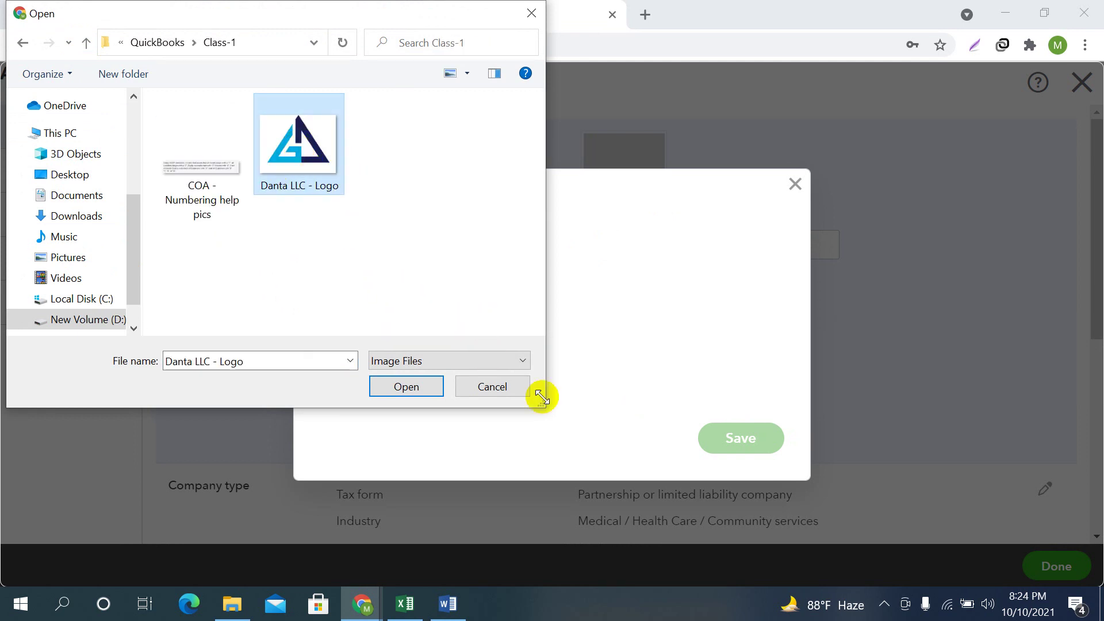
pyautogui.click(403, 384)
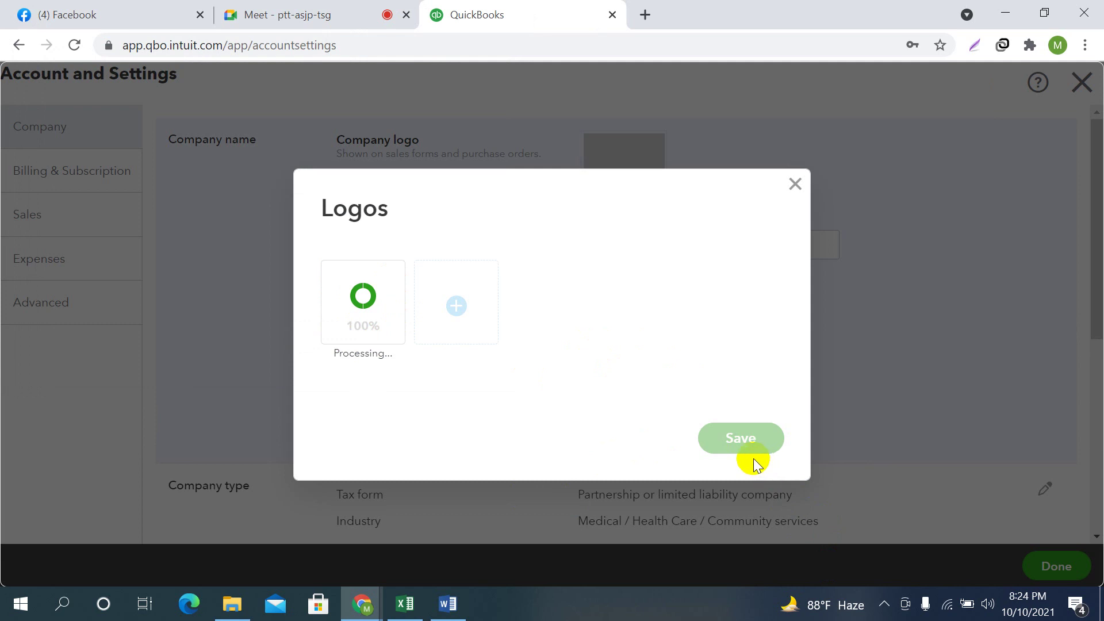
pyautogui.click(741, 440)
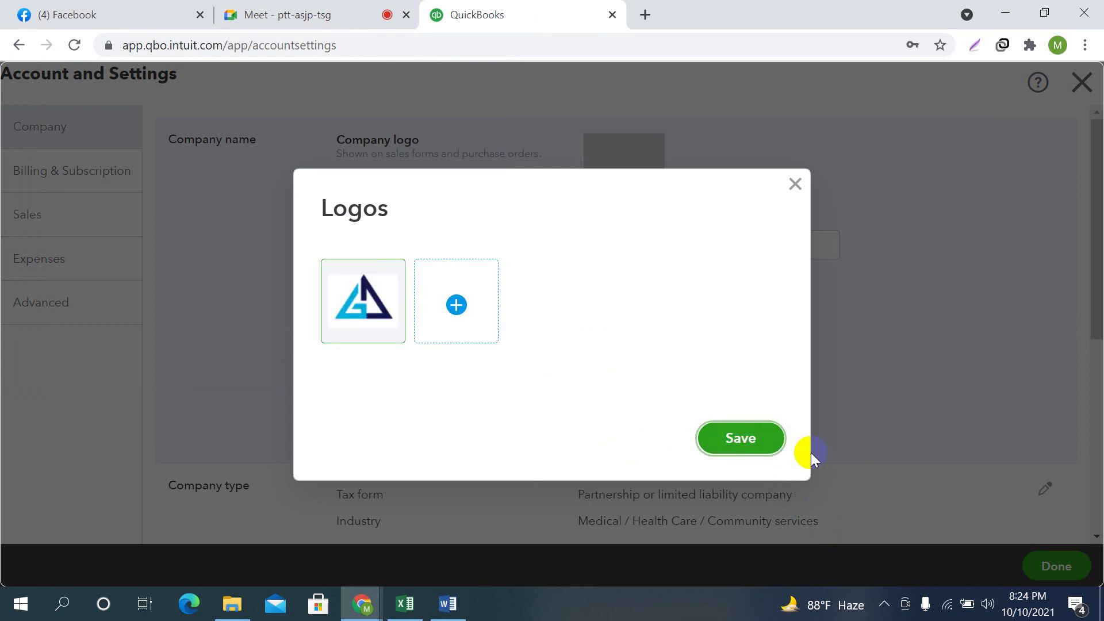
pyautogui.click(756, 436)
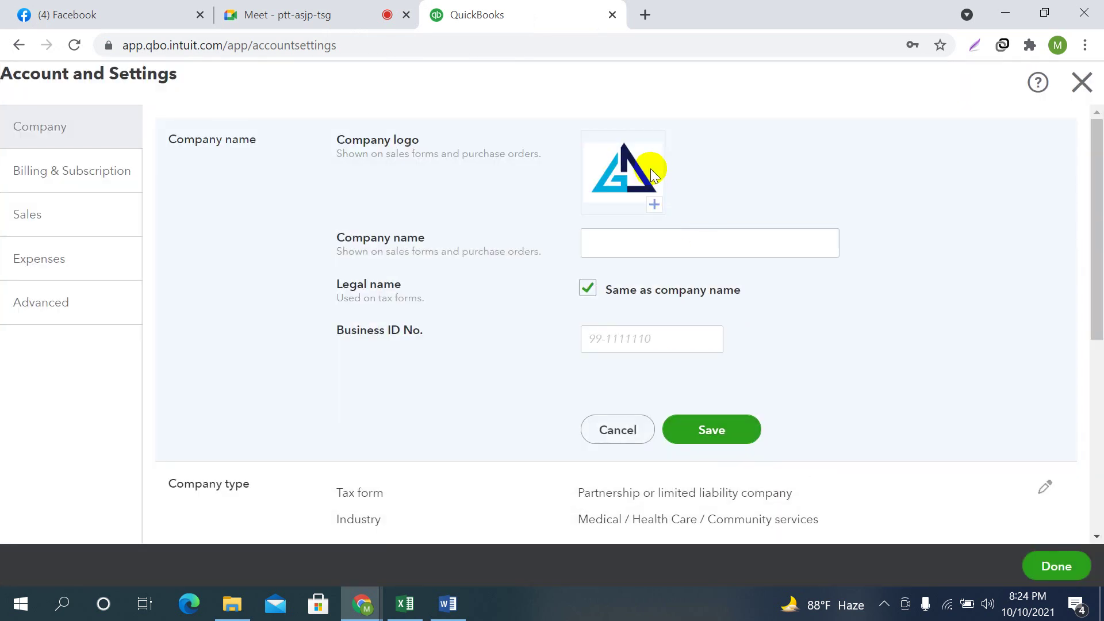
# Enter Danta Health LLC plus a nickname as the company name, keeping legal name the same
pyautogui.click(650, 249)
pyautogui.write('Danta Health LLC, Nahid-235')
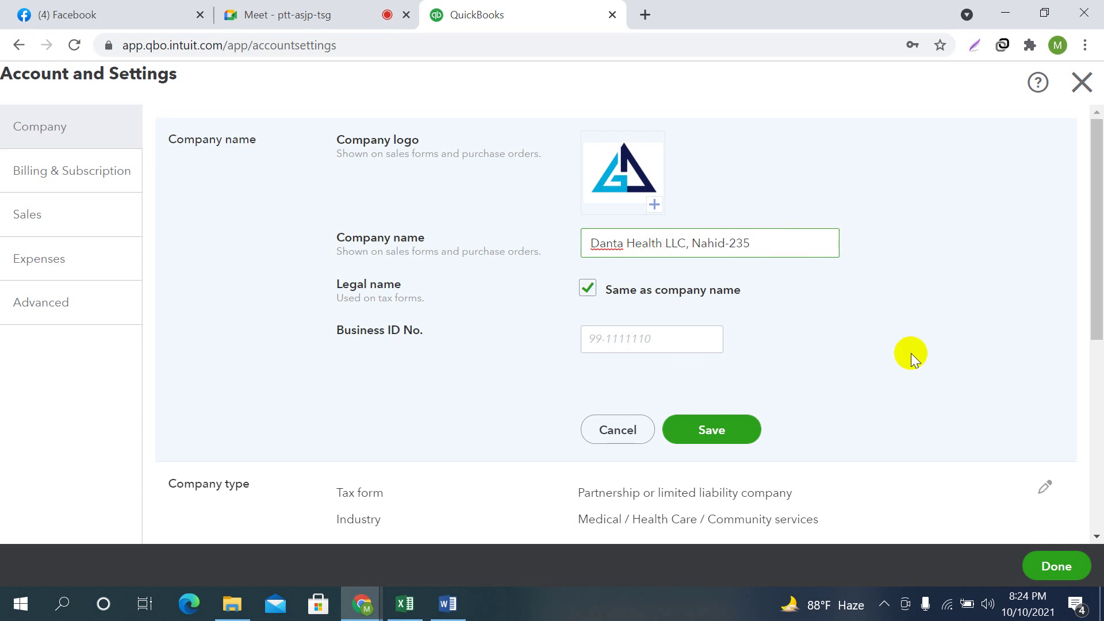
pyautogui.scroll(-1, 906, 351)
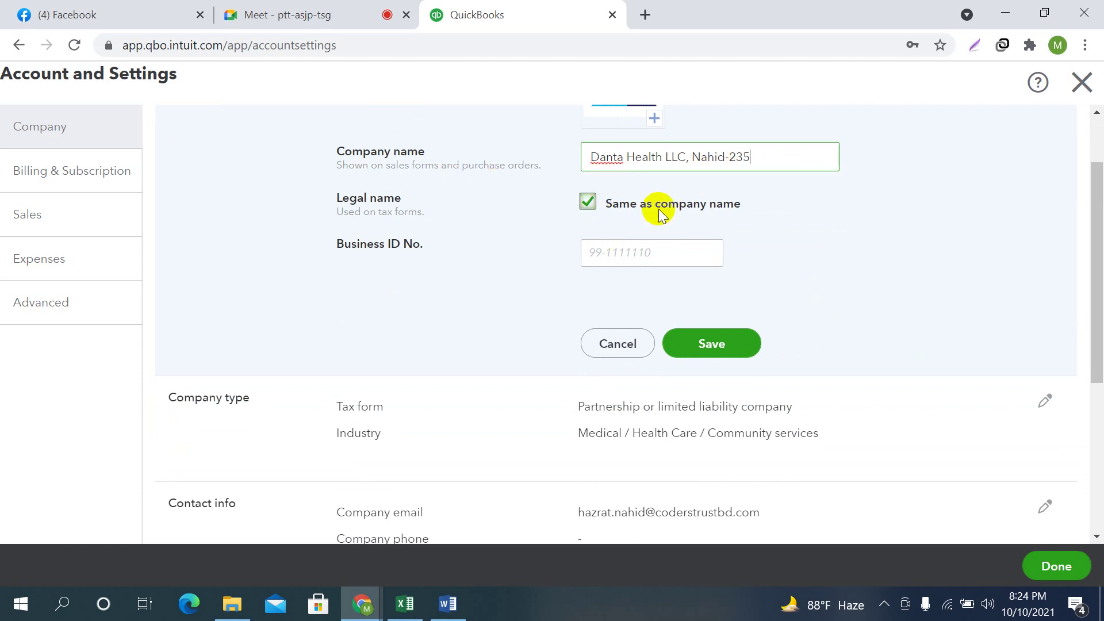
pyautogui.click(589, 201)
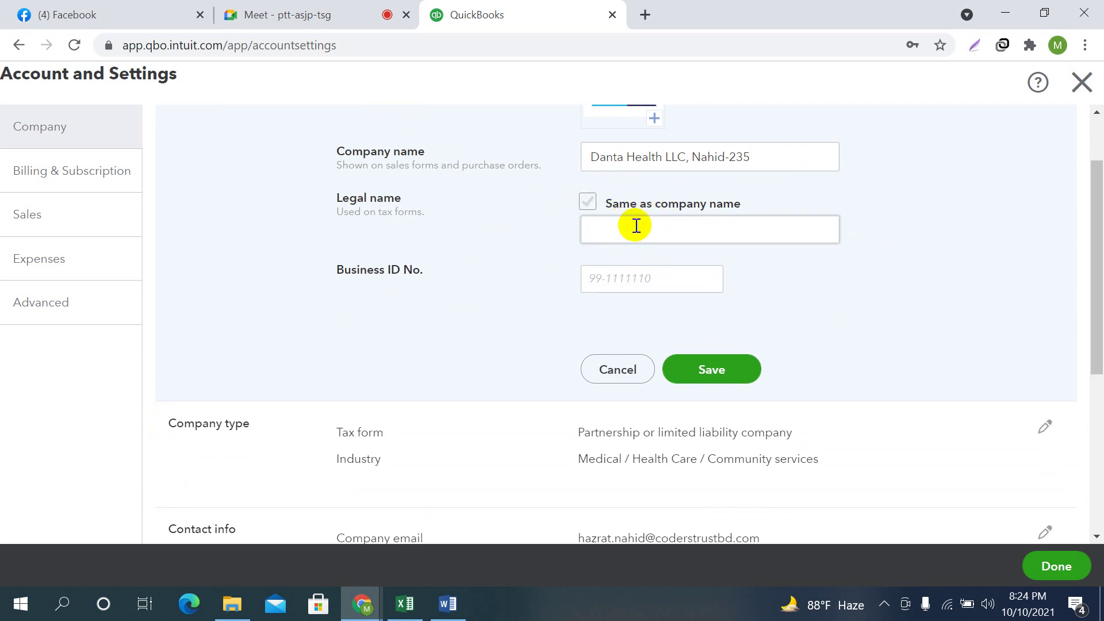
pyautogui.click(706, 227)
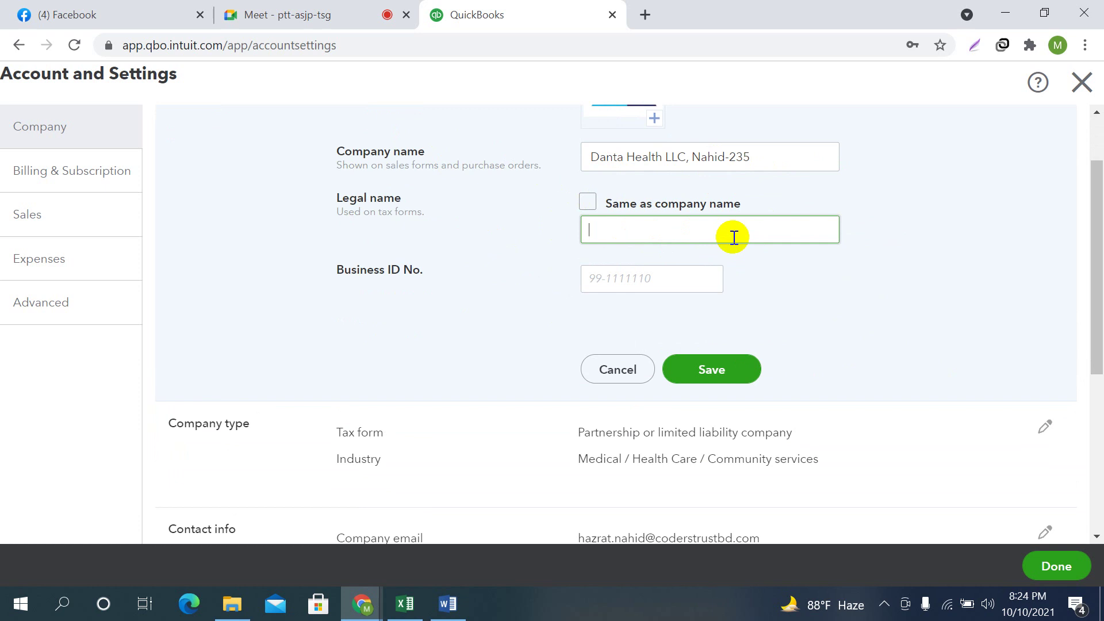
pyautogui.click(584, 199)
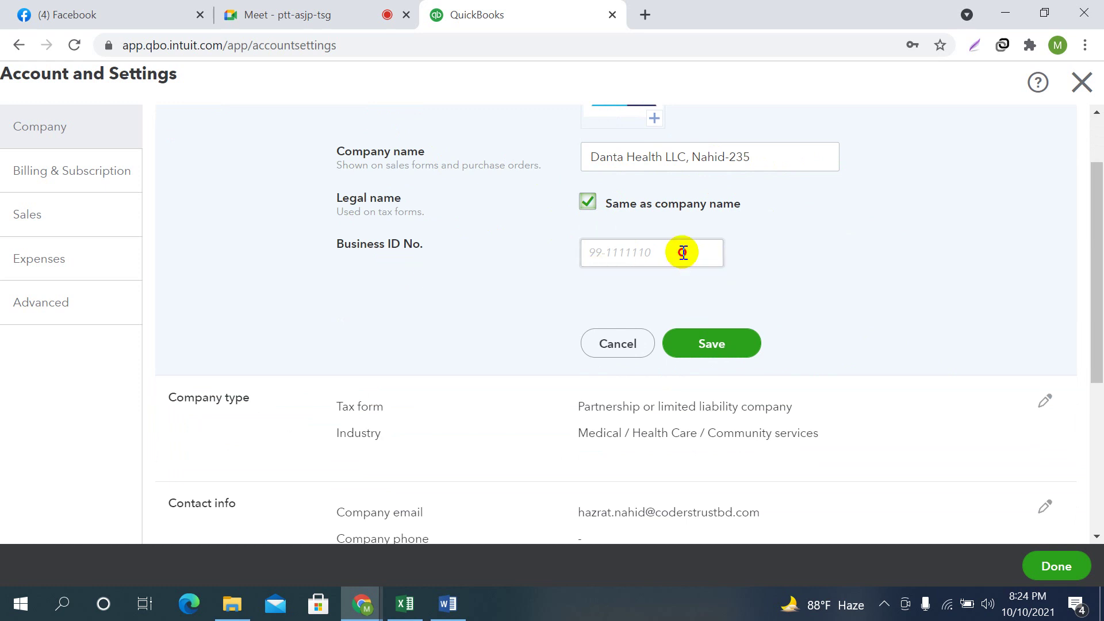
pyautogui.click(448, 604)
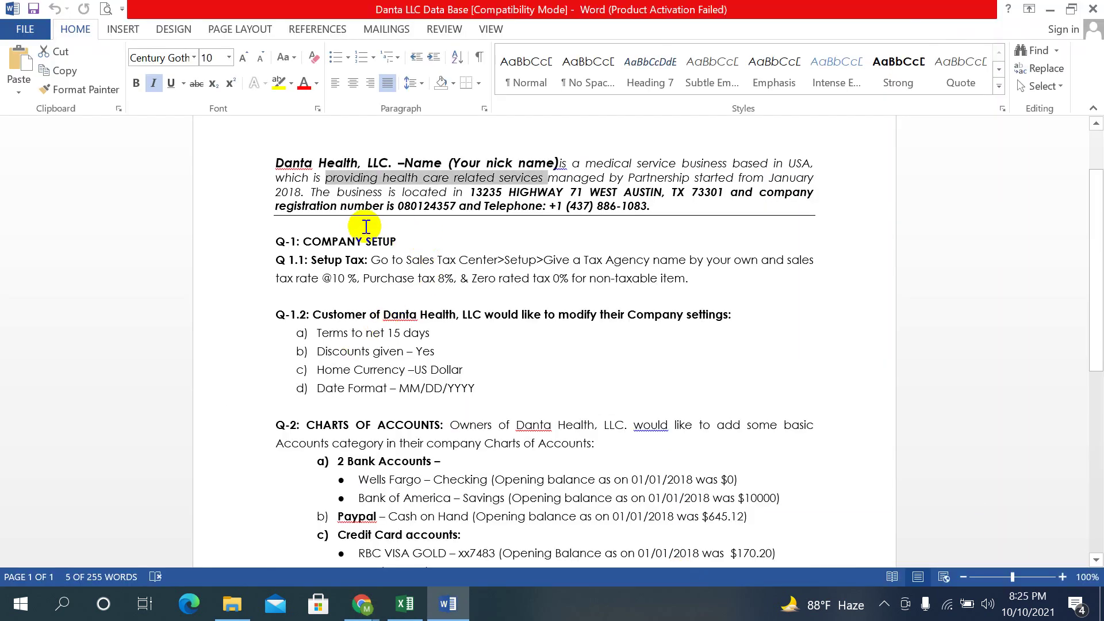
pyautogui.moveTo(387, 207); pyautogui.dragTo(407, 205)
pyautogui.doubleClick(409, 206)
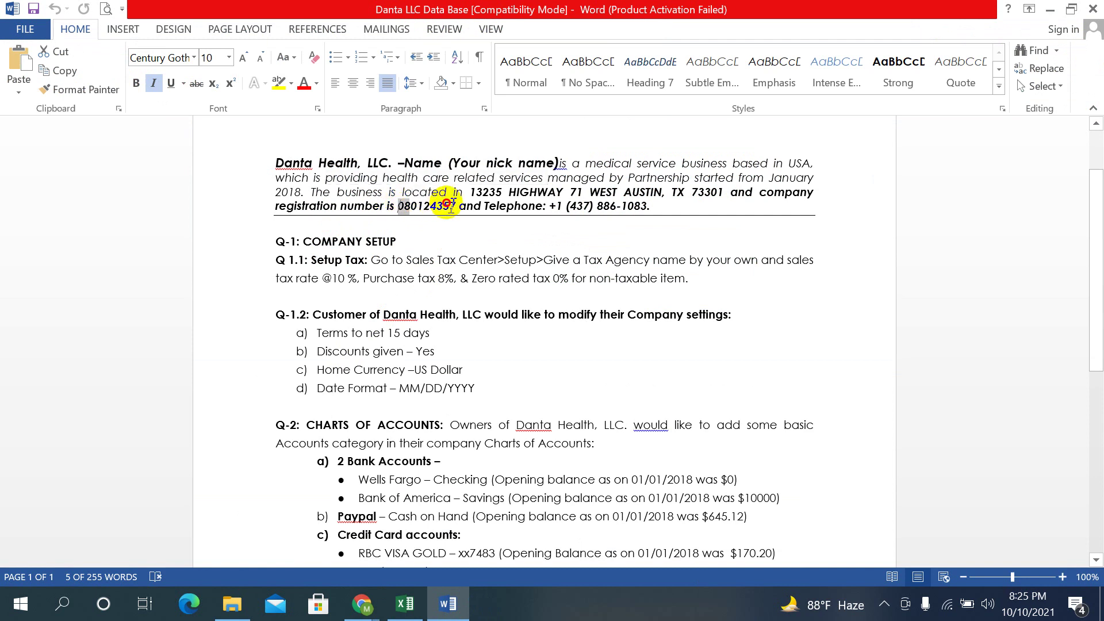
pyautogui.rightClick(418, 209)
pyautogui.click(455, 233)
pyautogui.moveTo(362, 604)
pyautogui.click(322, 529)
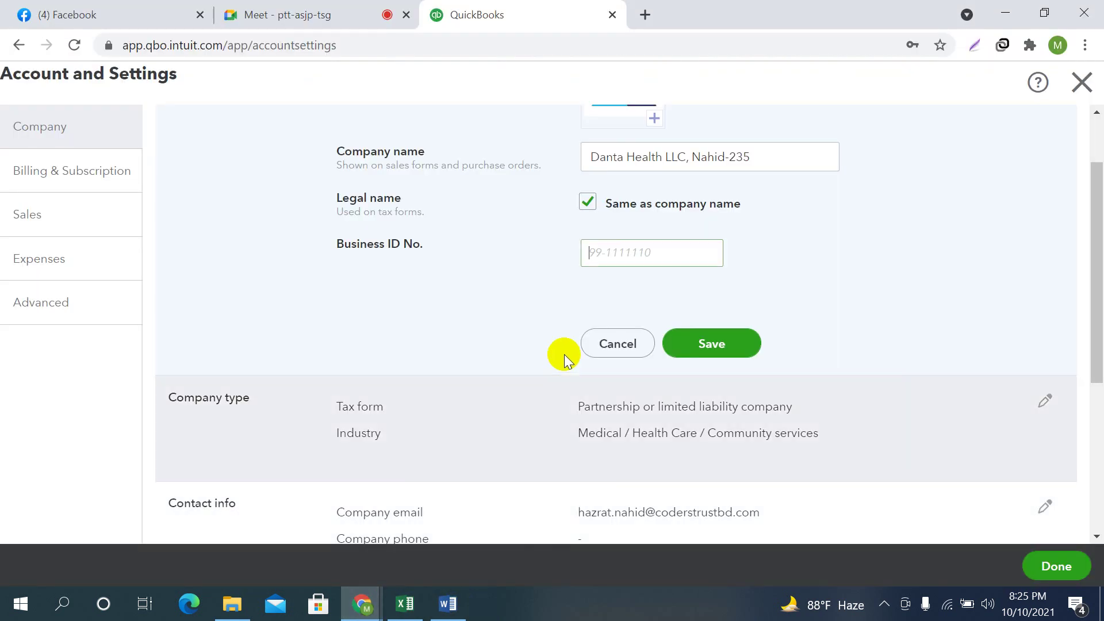
pyautogui.click(599, 252)
pyautogui.rightClick(599, 253)
pyautogui.click(598, 389)
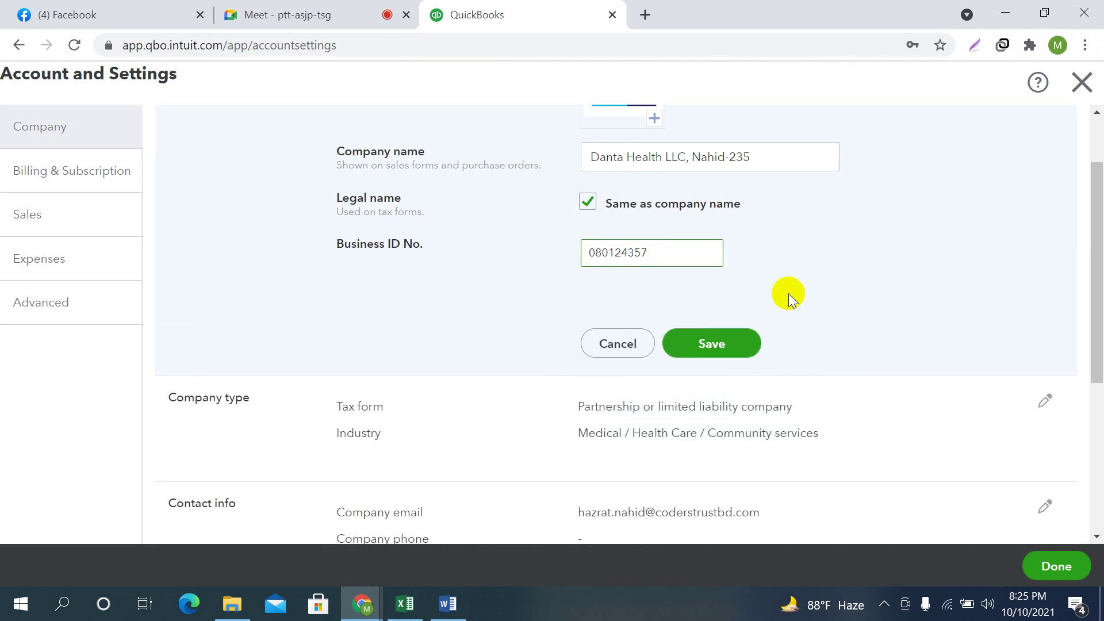
pyautogui.click(713, 344)
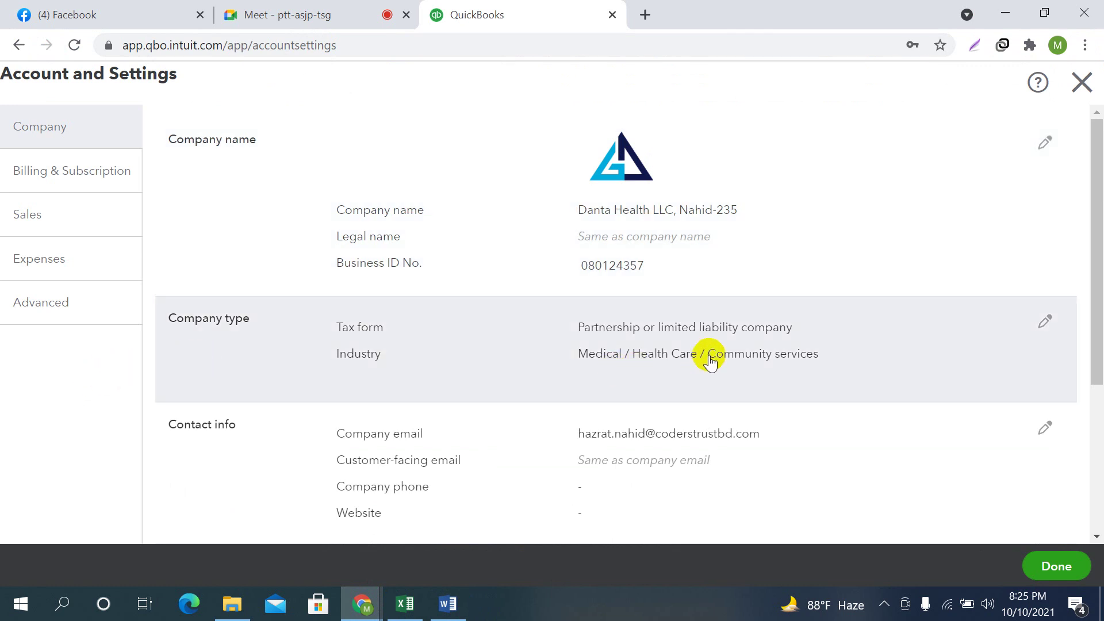
pyautogui.scroll(-2, 836, 338)
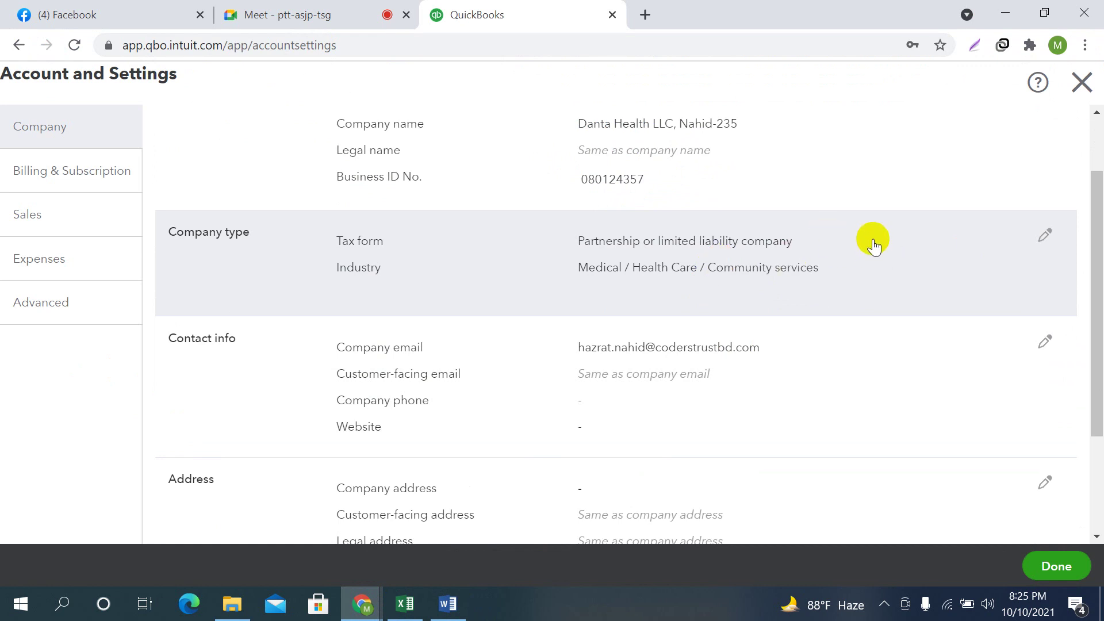
pyautogui.scroll(-2, 873, 244)
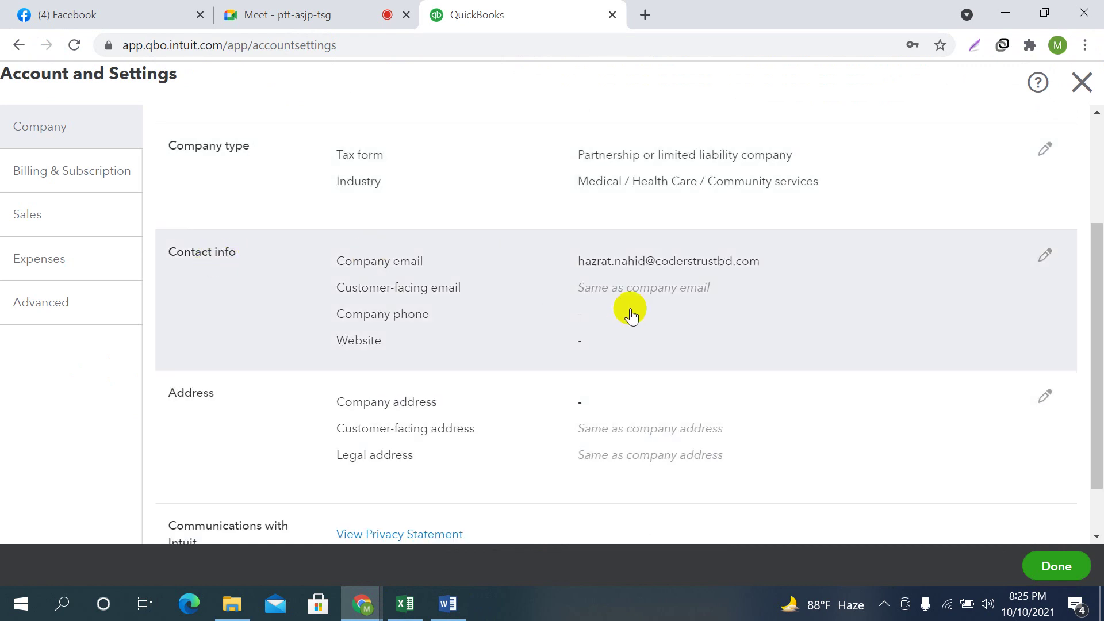
# Edit Contact info, keeping the customer-facing email the same as the company email
pyautogui.click(1044, 256)
pyautogui.click(661, 256)
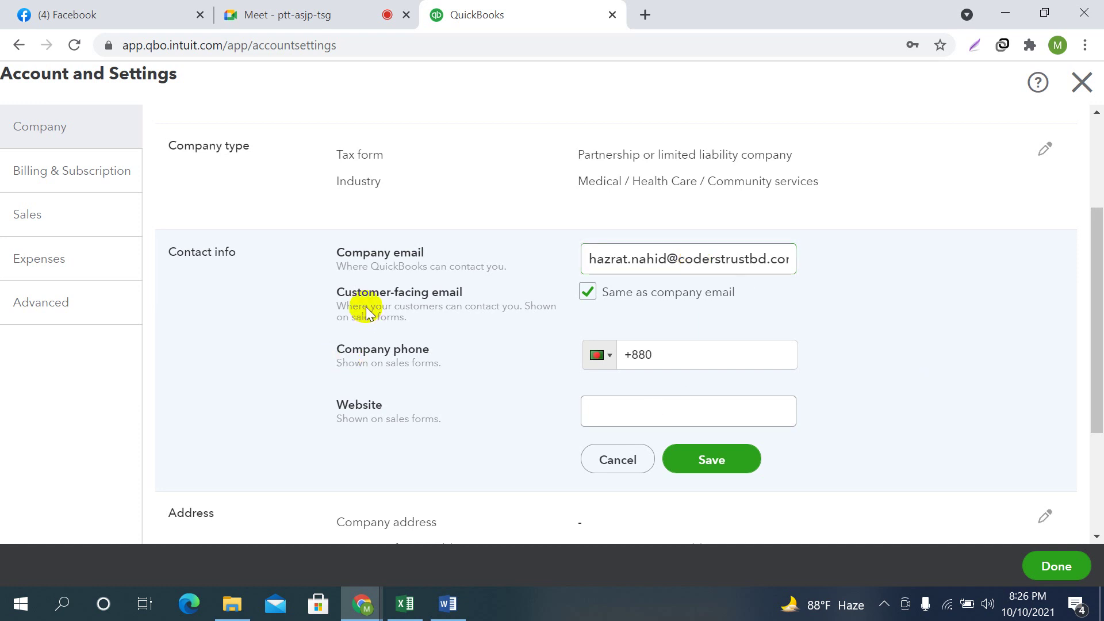
pyautogui.click(586, 291)
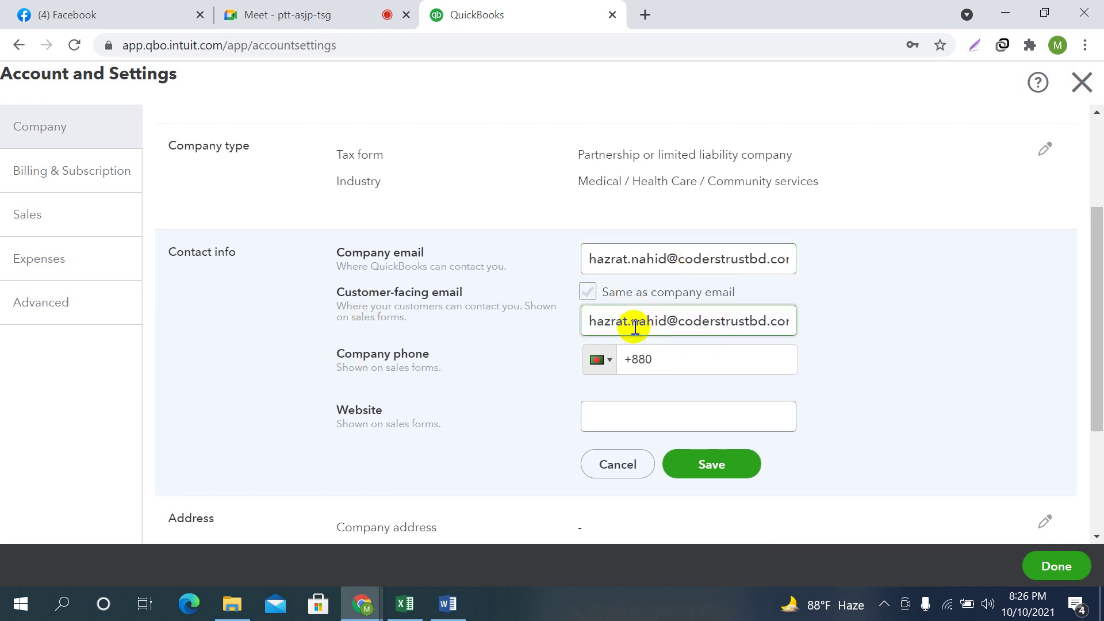
pyautogui.moveTo(587, 318); pyautogui.dragTo(803, 323)
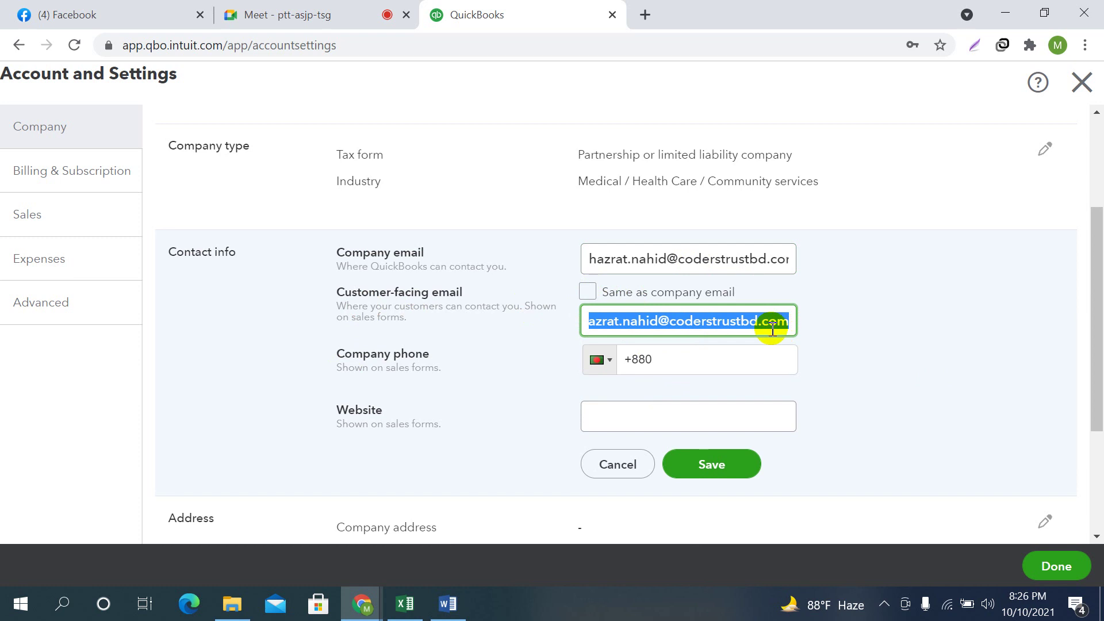
pyautogui.click(587, 292)
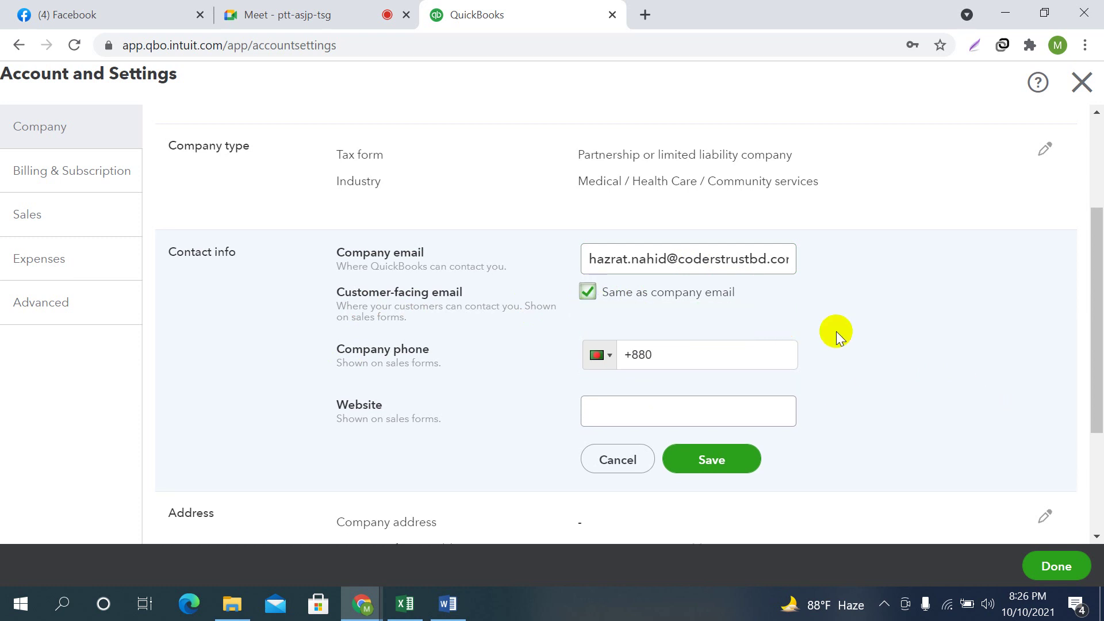
# Copy the company telephone number from the Word brief
pyautogui.click(448, 604)
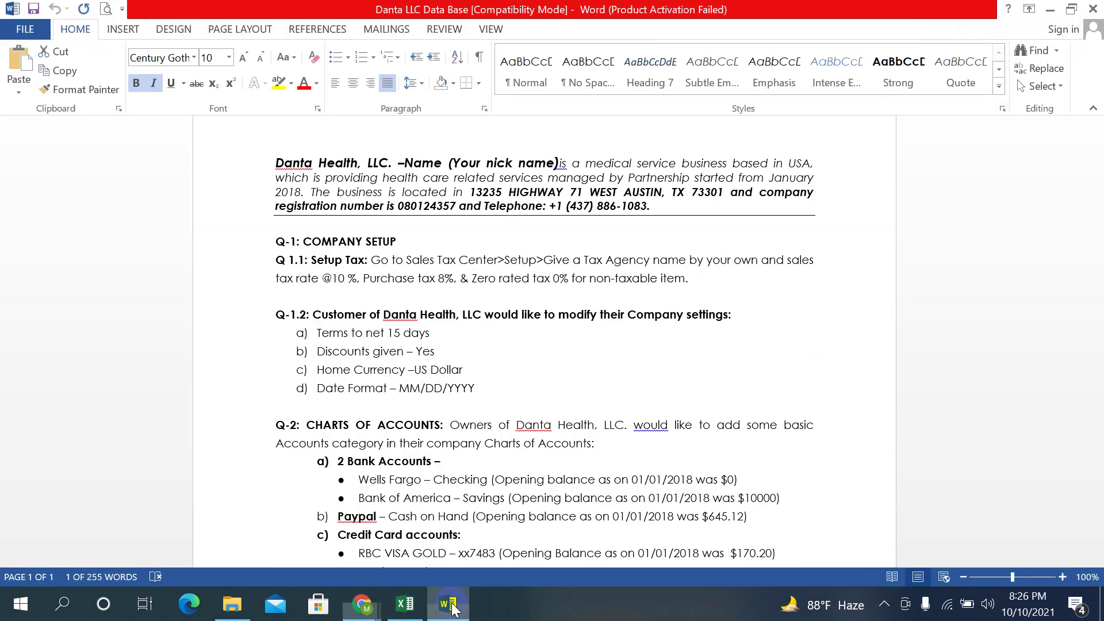
pyautogui.click(617, 204)
pyautogui.moveTo(509, 193); pyautogui.dragTo(786, 215)
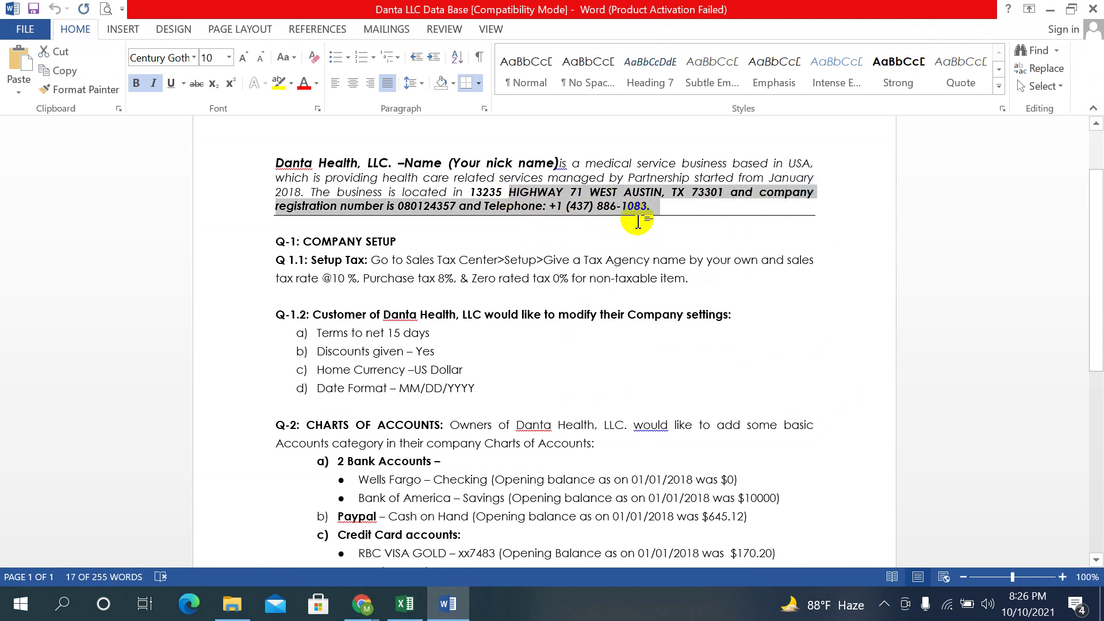
pyautogui.click(595, 194)
pyautogui.moveTo(551, 206); pyautogui.dragTo(647, 211)
pyautogui.rightClick(647, 212)
pyautogui.click(662, 230)
# Replace the +880 prefix in Company phone with the copied number and save Contact info
pyautogui.moveTo(363, 604)
pyautogui.click(352, 572)
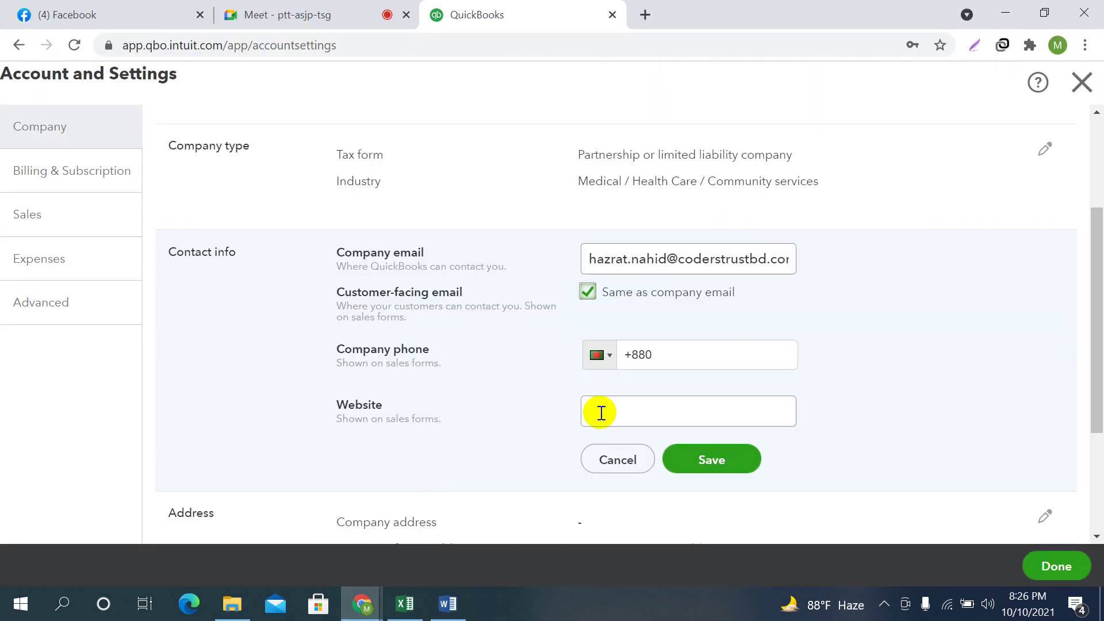
pyautogui.moveTo(656, 355); pyautogui.dragTo(604, 352)
pyautogui.rightClick(640, 352)
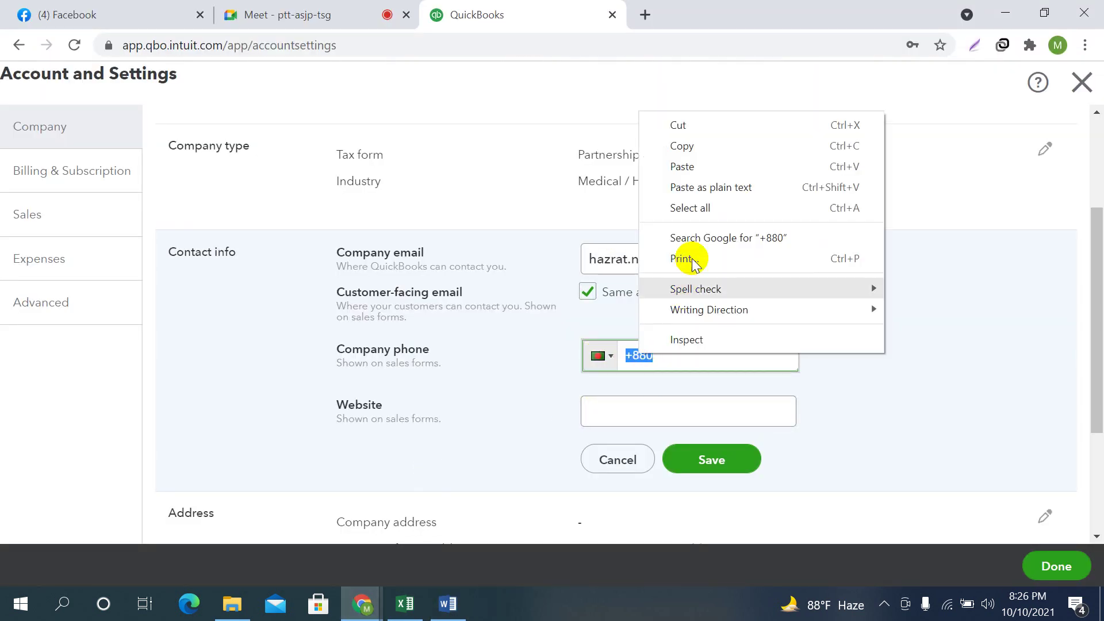
pyautogui.click(693, 167)
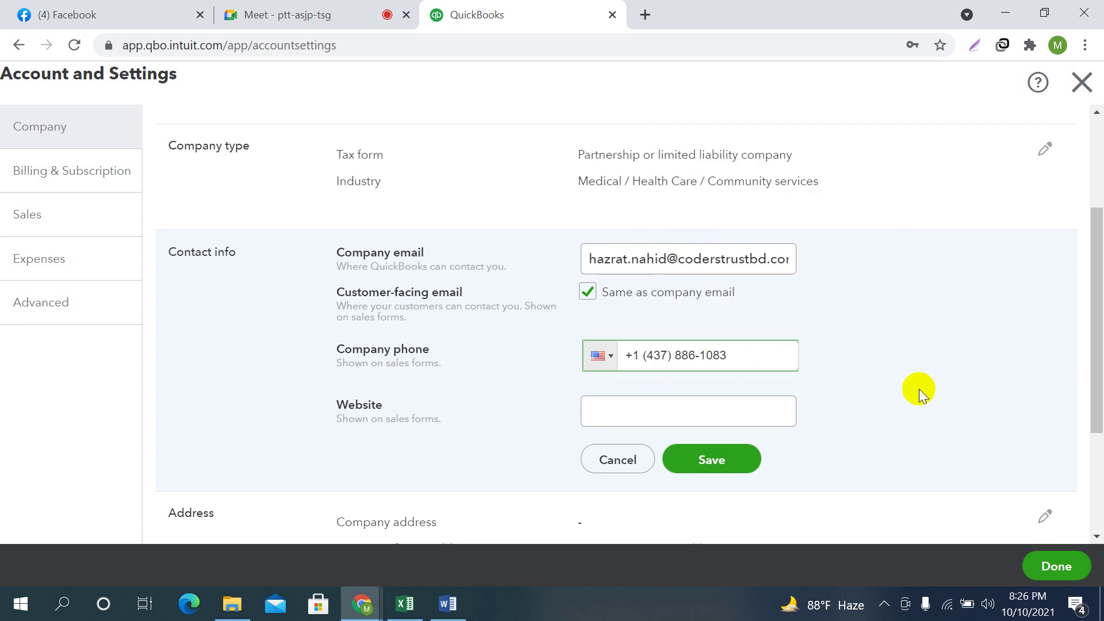
pyautogui.click(446, 604)
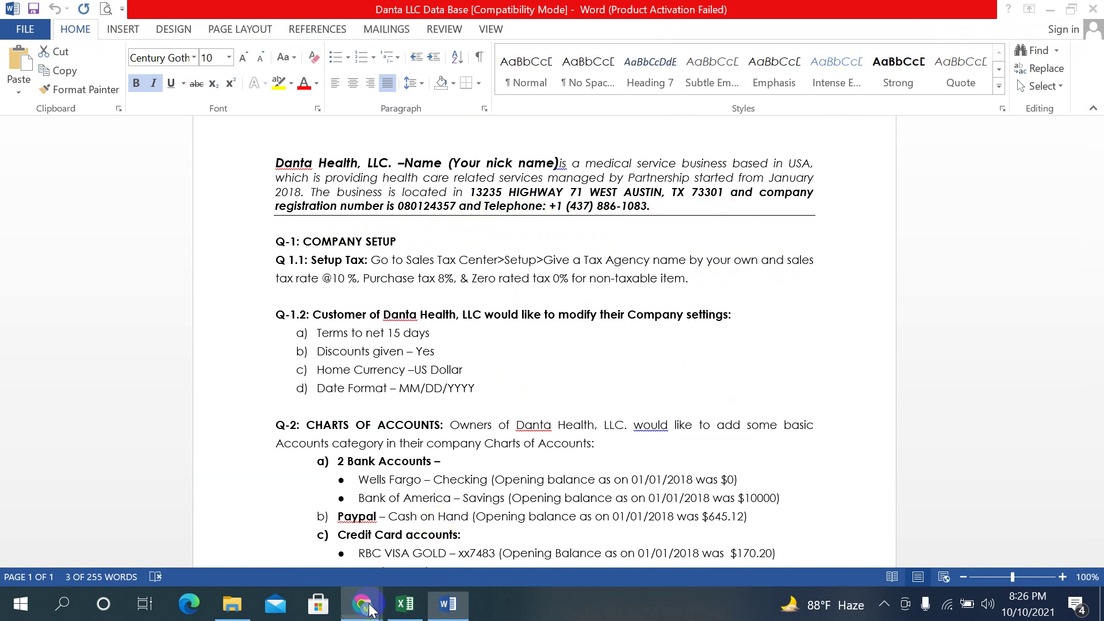
pyautogui.moveTo(361, 603)
pyautogui.click(264, 518)
pyautogui.click(714, 461)
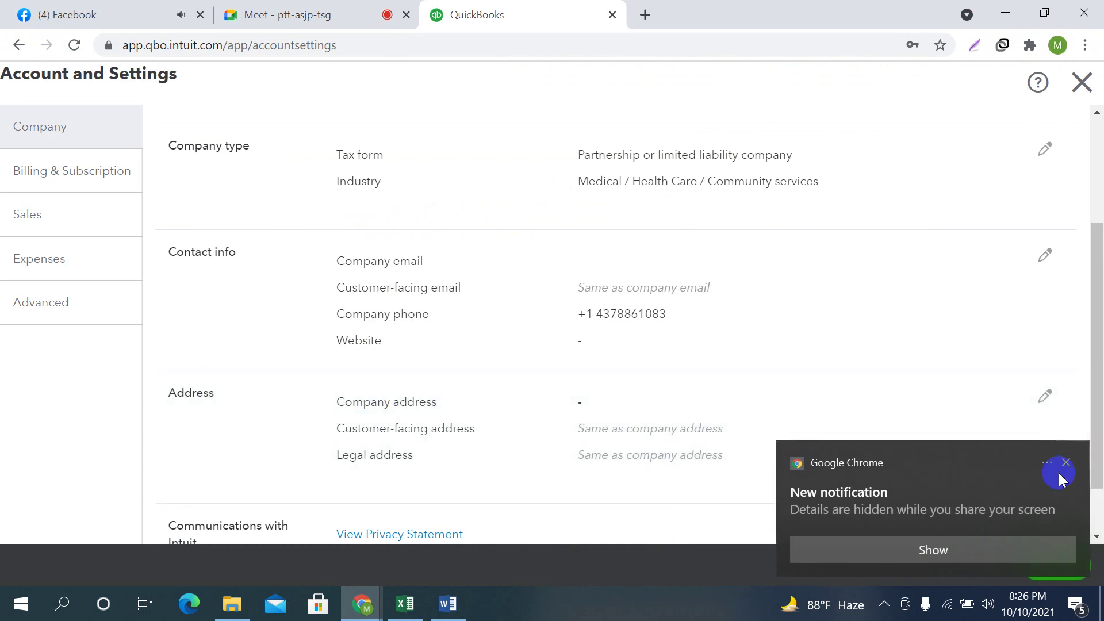
# Dismiss the browser notification and open the company Address section for editing
pyautogui.click(1073, 463)
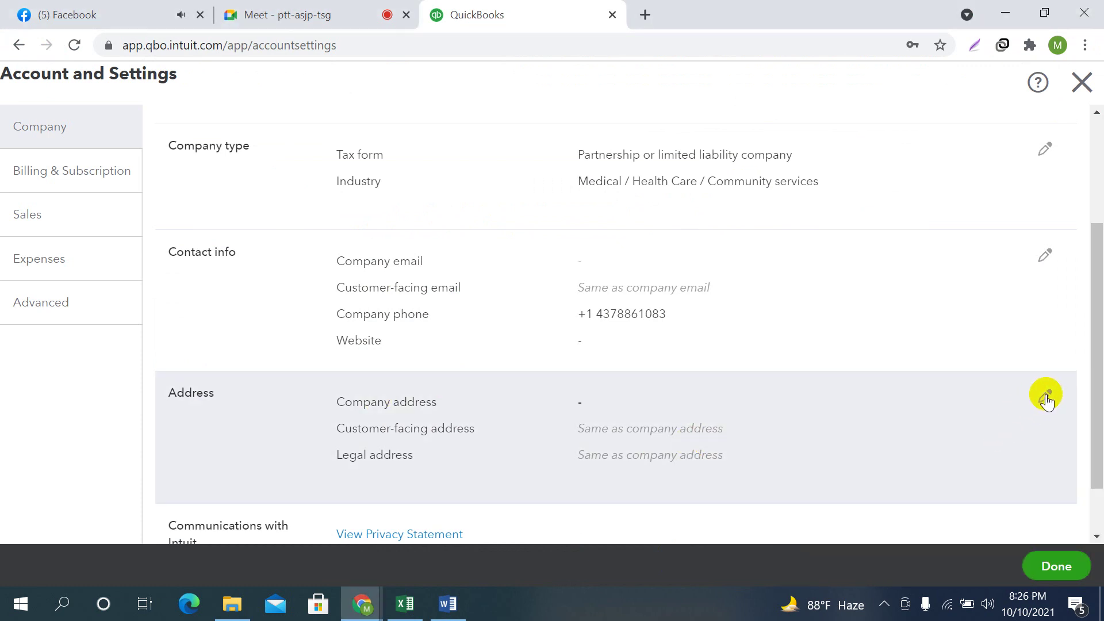
pyautogui.click(1047, 399)
pyautogui.scroll(-3, 923, 299)
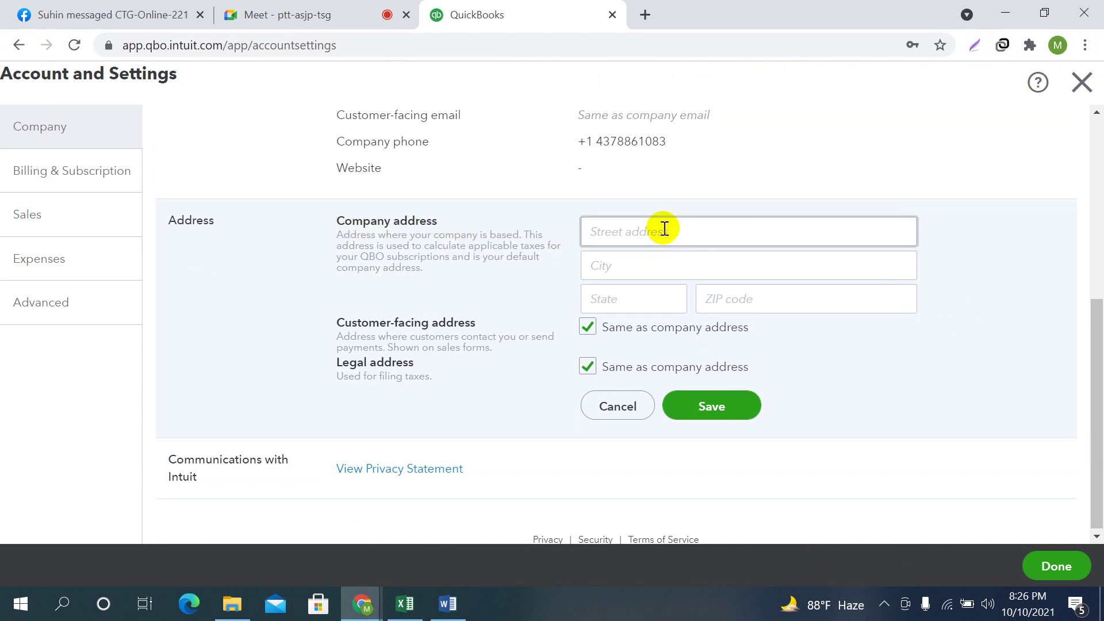
# Copy the business address from the Word company brief
pyautogui.click(445, 614)
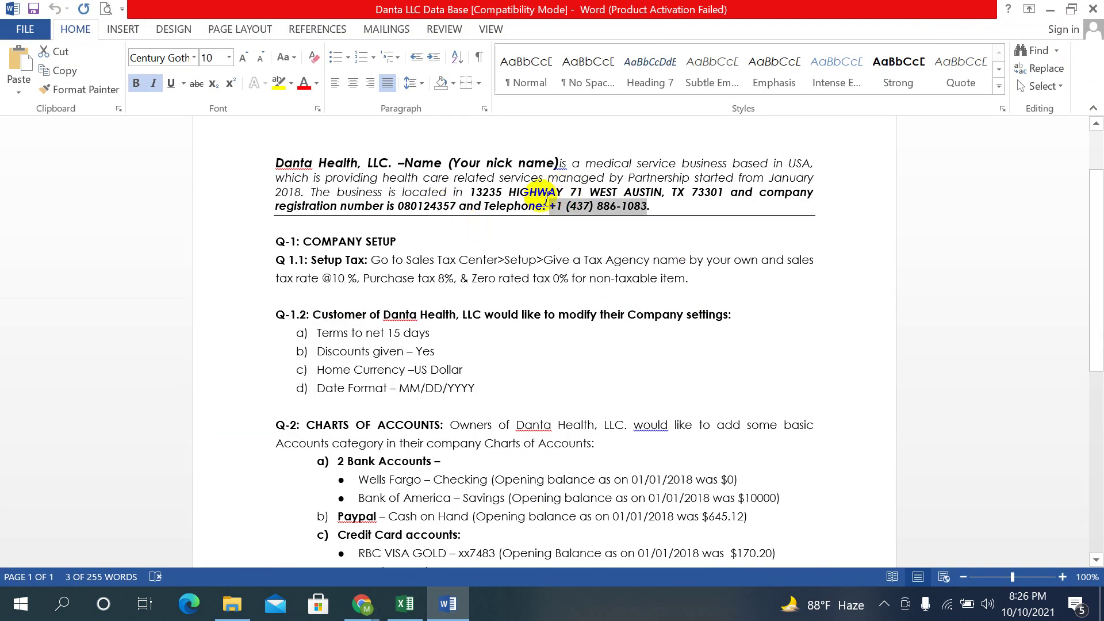
pyautogui.moveTo(470, 192); pyautogui.dragTo(725, 196)
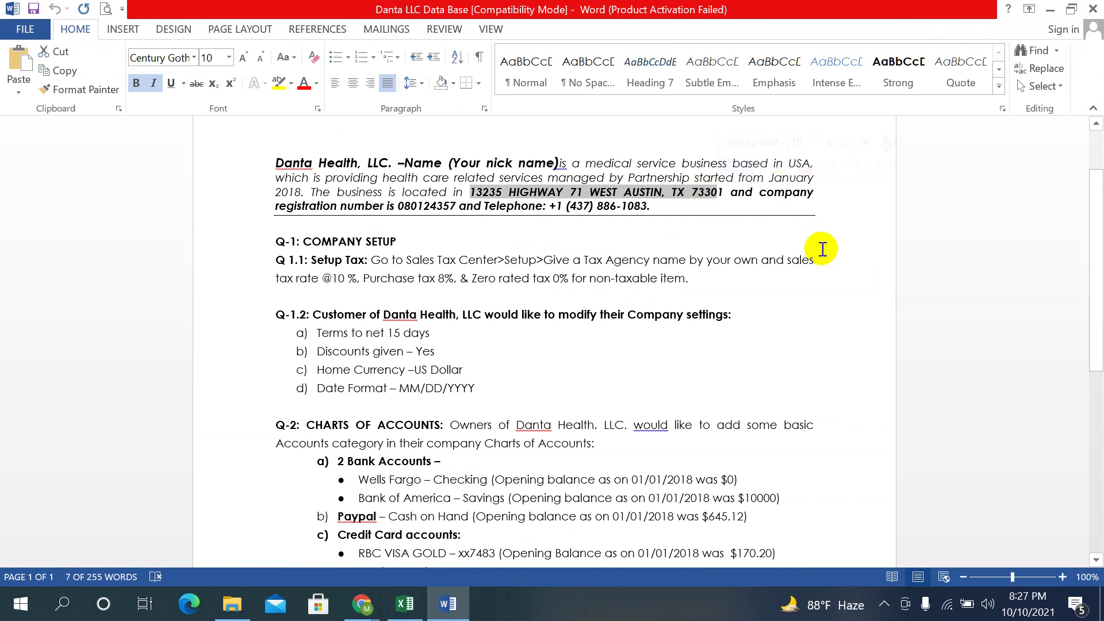
pyautogui.rightClick(664, 195)
pyautogui.click(715, 214)
pyautogui.click(362, 603)
# Paste the copied address into the Street address field
pyautogui.click(267, 535)
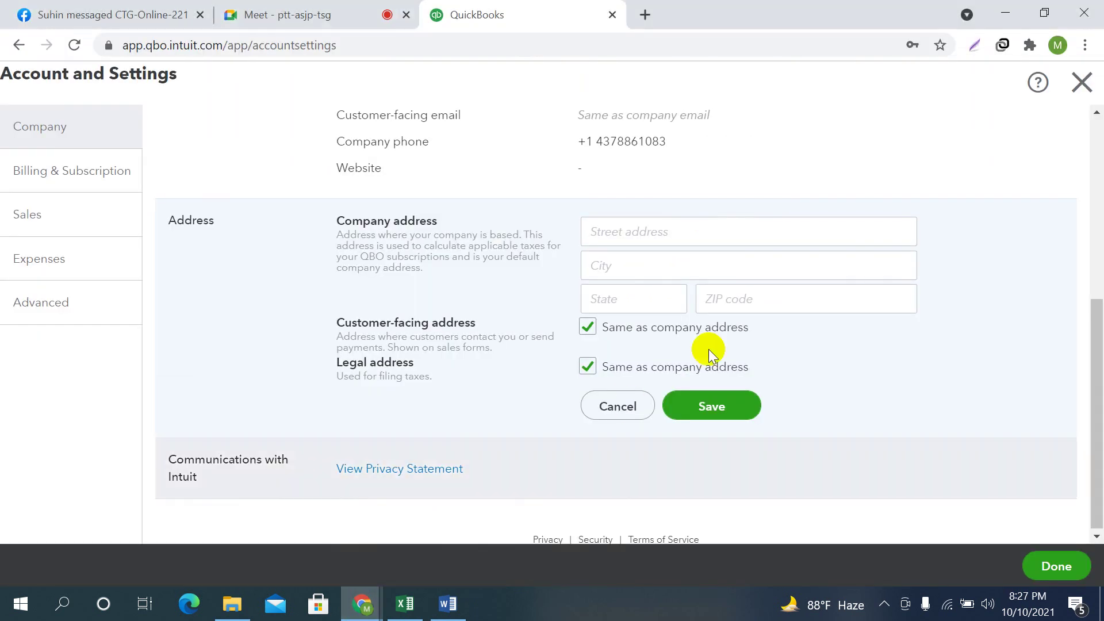
pyautogui.click(631, 230)
pyautogui.rightClick(632, 230)
pyautogui.click(681, 371)
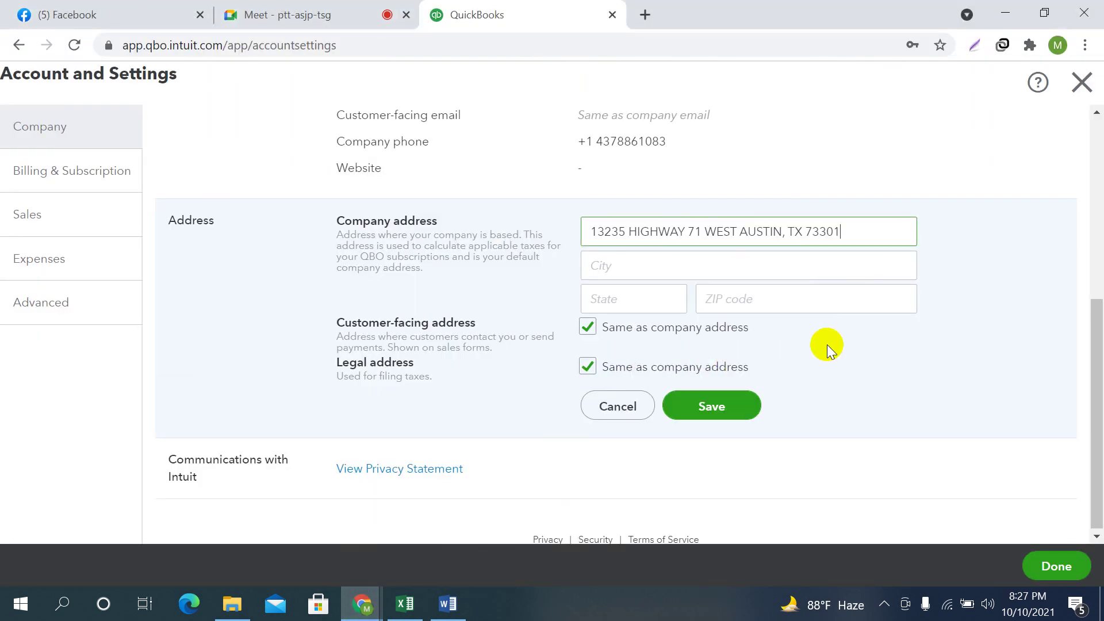
# Move the ZIP code and state out of the street line into their own fields
pyautogui.moveTo(806, 231); pyautogui.dragTo(839, 229)
pyautogui.rightClick(838, 235)
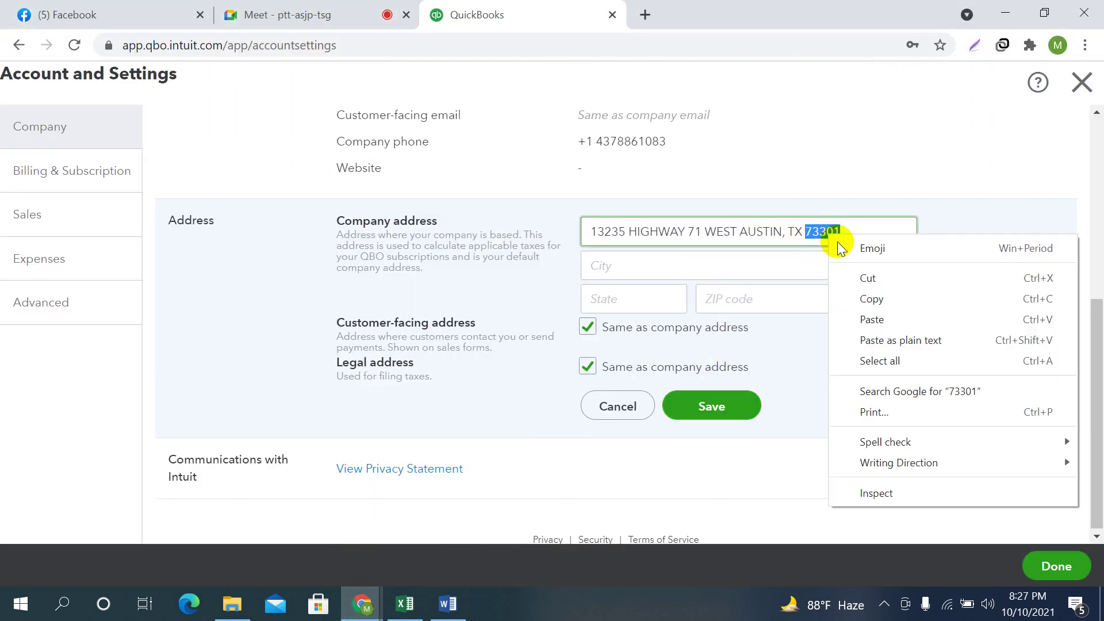
pyautogui.click(871, 278)
pyautogui.click(715, 298)
pyautogui.rightClick(717, 298)
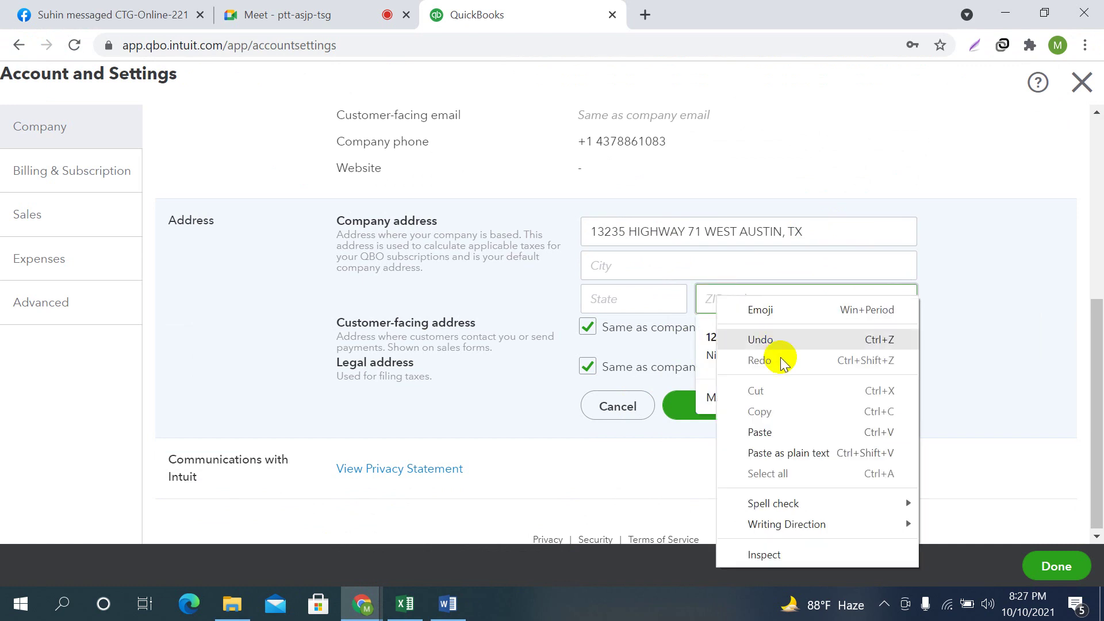
pyautogui.click(762, 431)
pyautogui.moveTo(789, 233); pyautogui.dragTo(807, 239)
pyautogui.rightClick(807, 240)
pyautogui.click(846, 271)
pyautogui.click(595, 299)
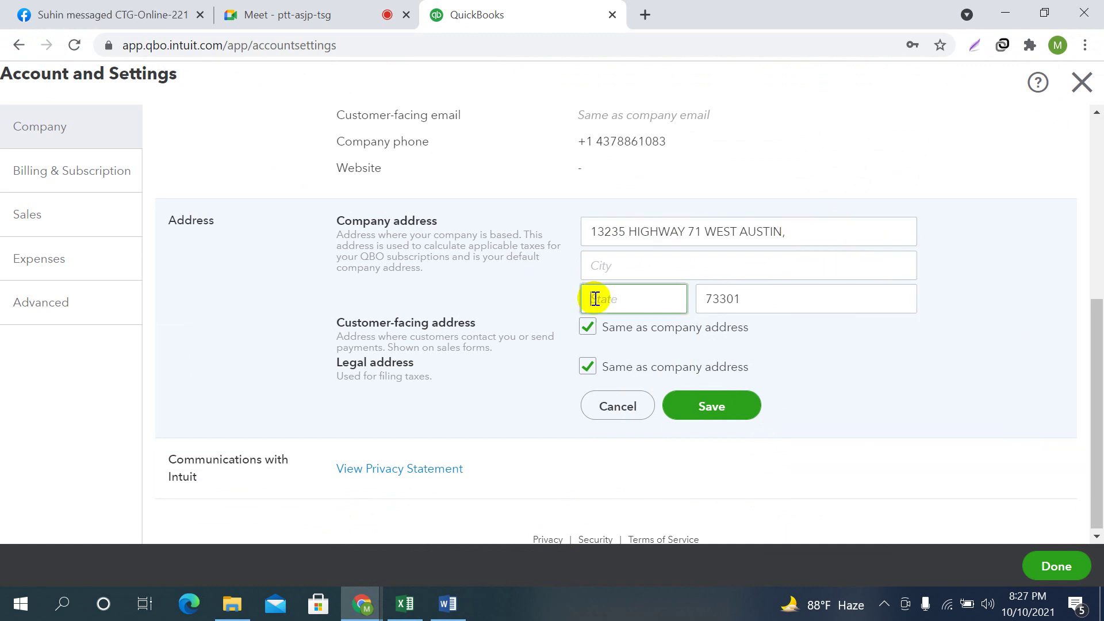
pyautogui.rightClick(598, 300)
pyautogui.click(641, 435)
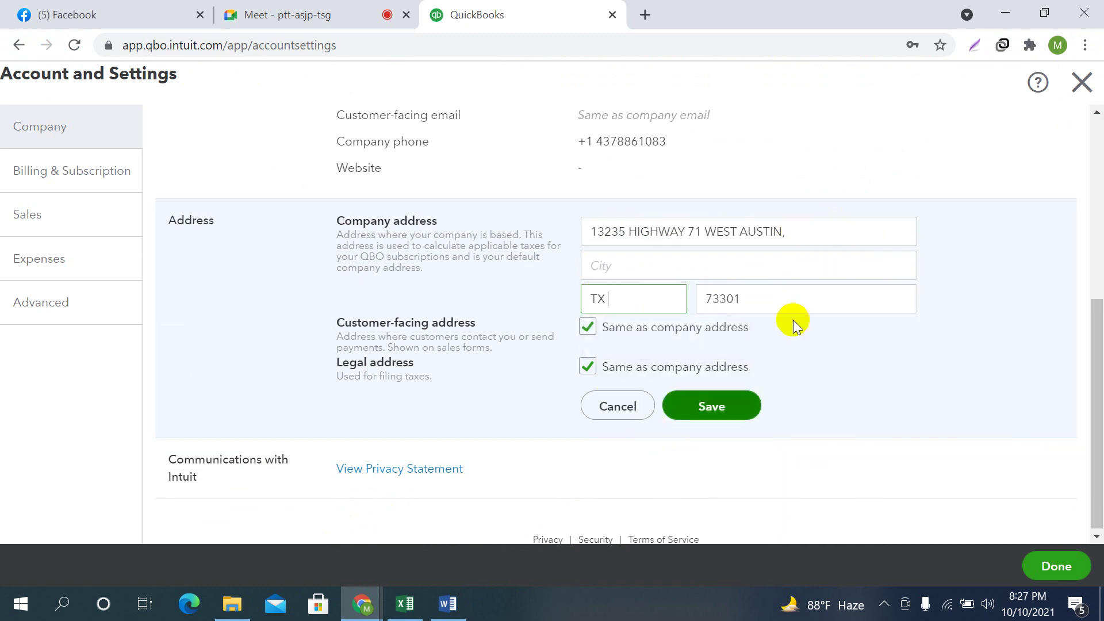
# Move the city out of the street line into the City field
pyautogui.click(648, 256)
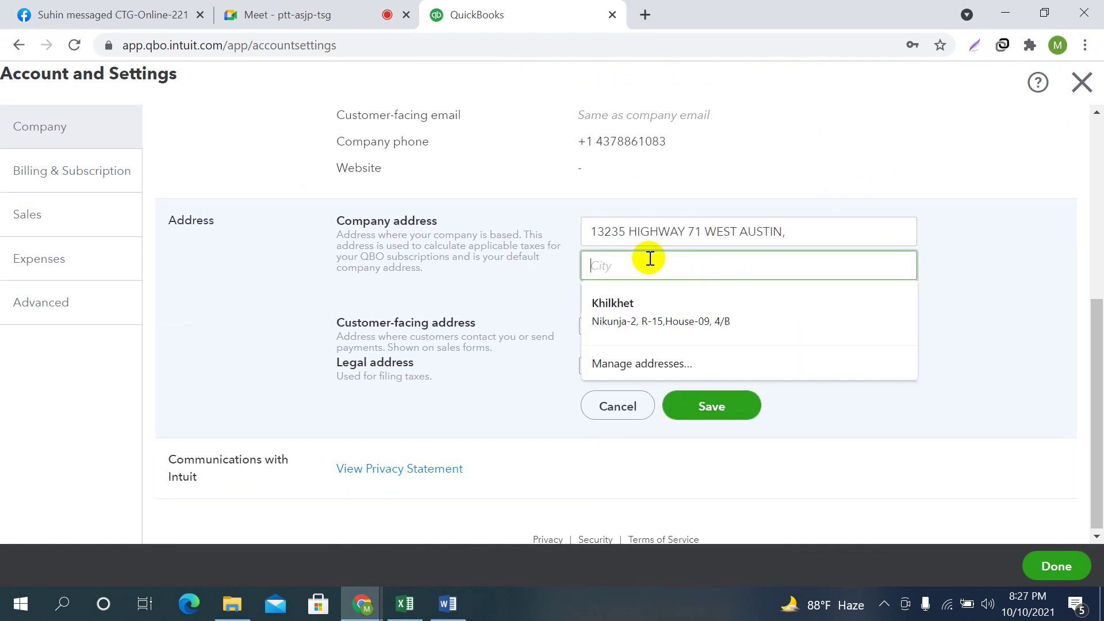
pyautogui.click(633, 311)
pyautogui.moveTo(802, 235); pyautogui.dragTo(705, 233)
pyautogui.rightClick(738, 235)
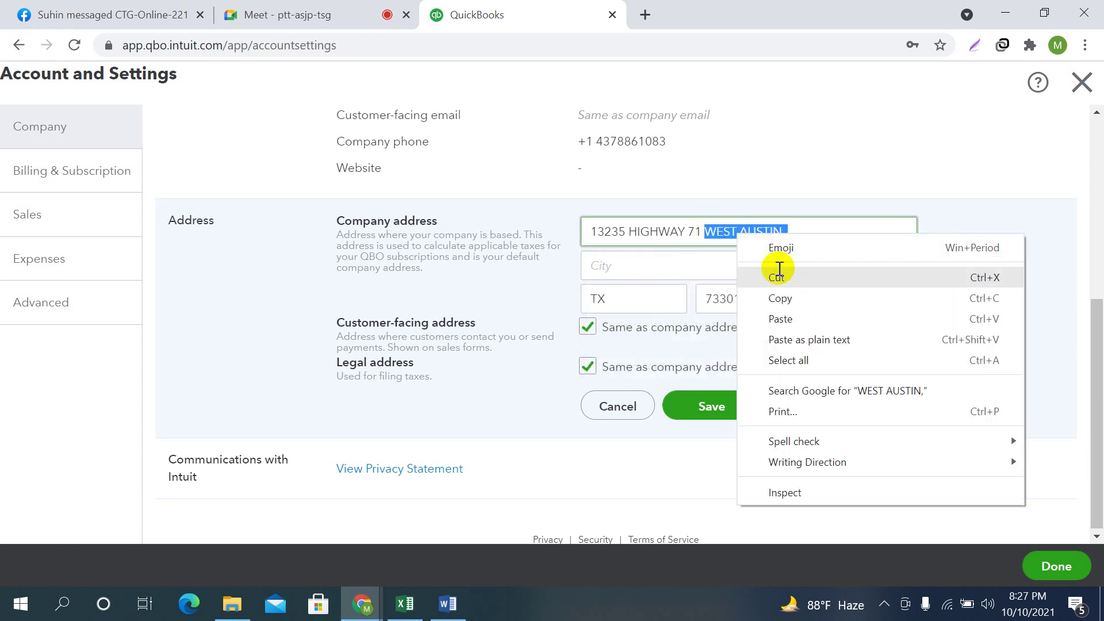
pyautogui.click(777, 273)
pyautogui.click(623, 262)
pyautogui.rightClick(623, 262)
pyautogui.click(666, 398)
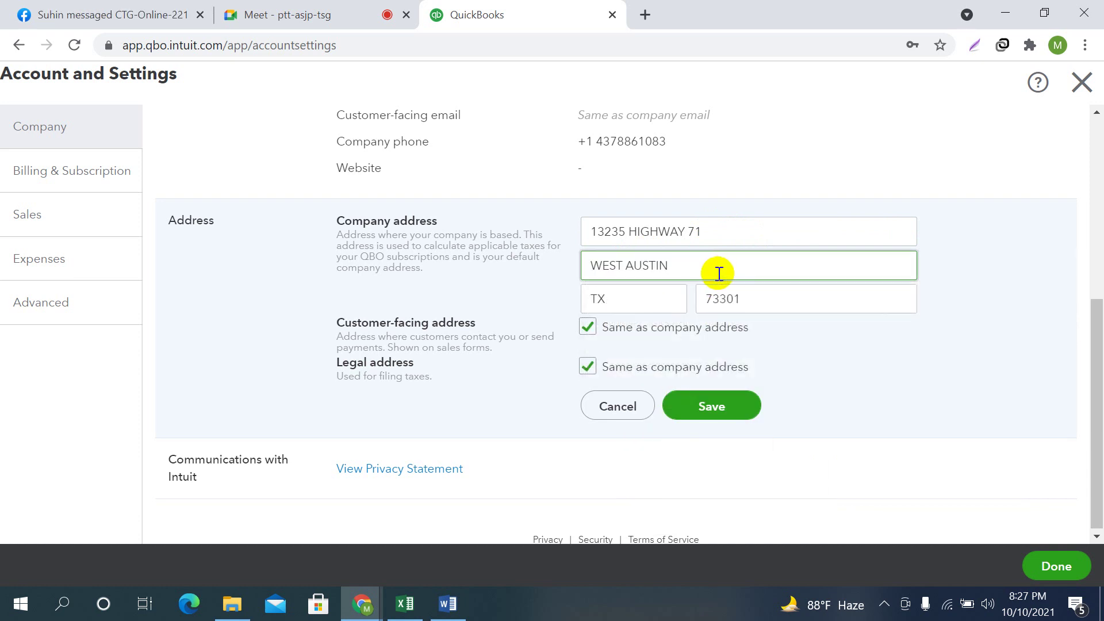
pyautogui.click(752, 241)
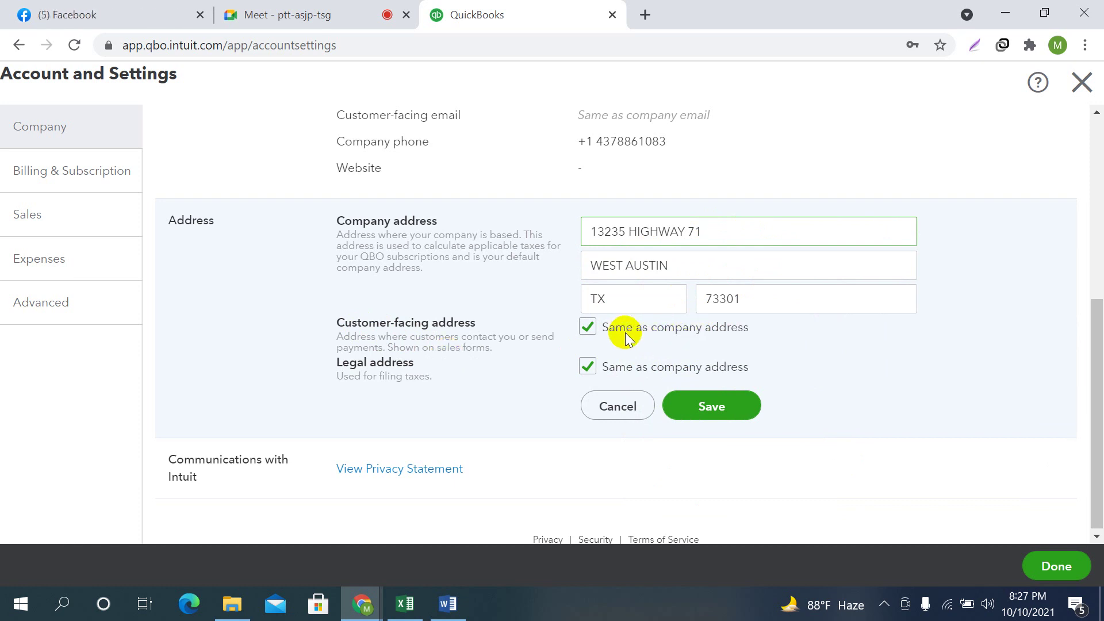
# Keep both customer-facing and legal addresses the same as the company address
pyautogui.click(587, 326)
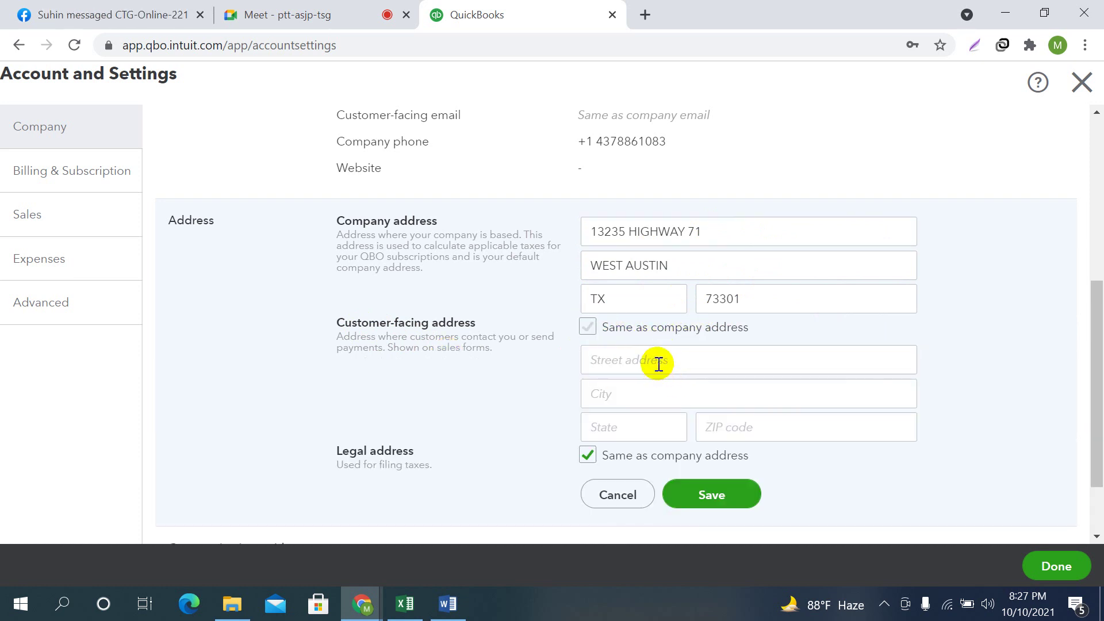
pyautogui.click(588, 327)
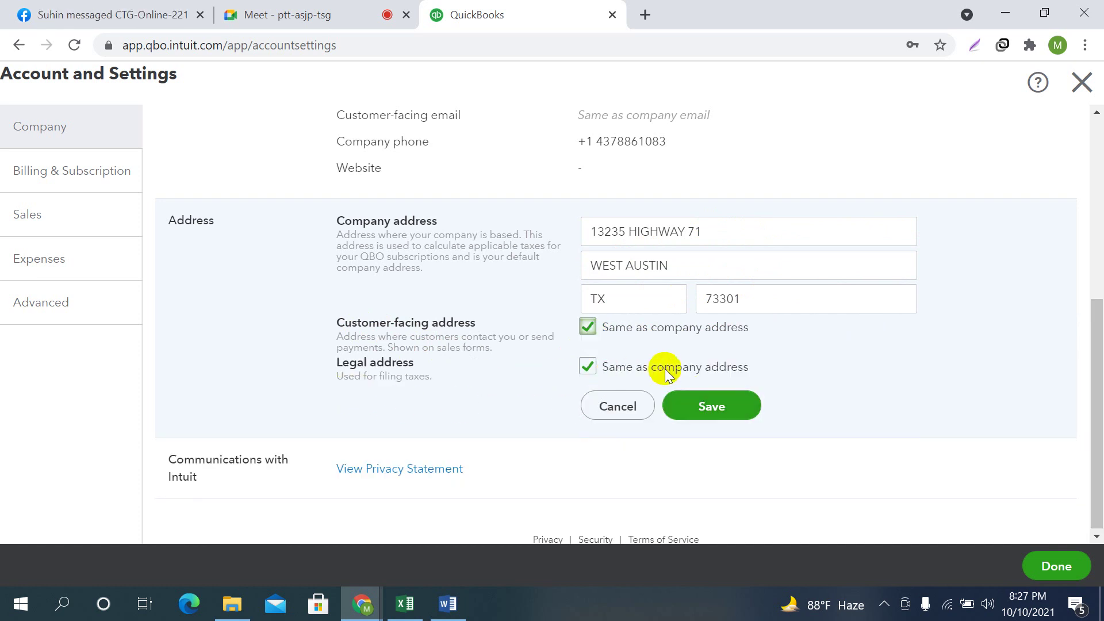
pyautogui.click(588, 367)
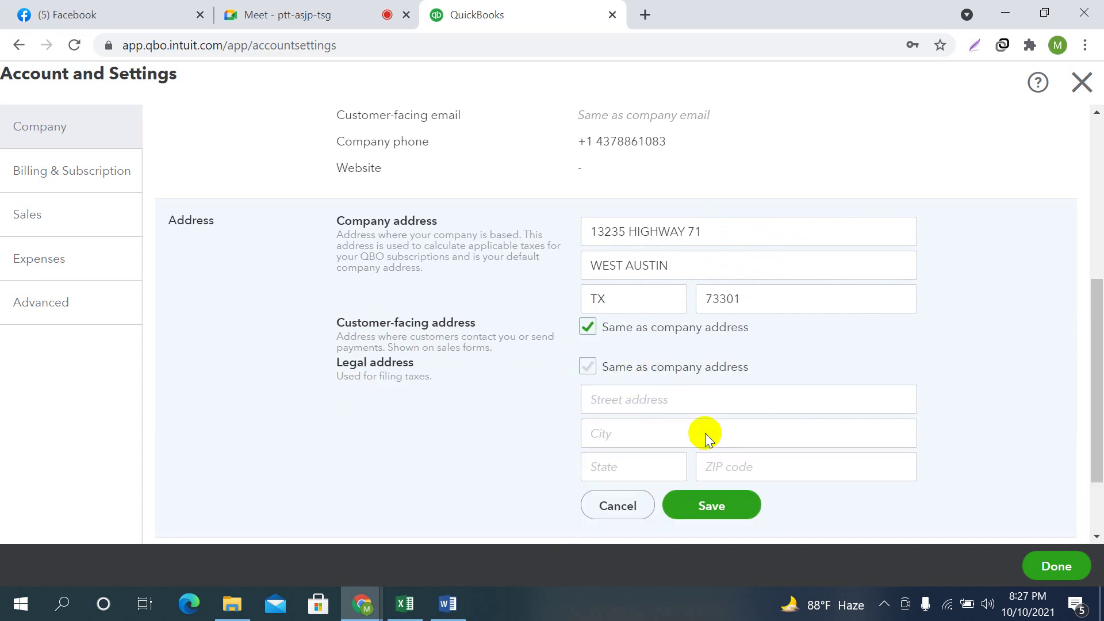
pyautogui.click(586, 368)
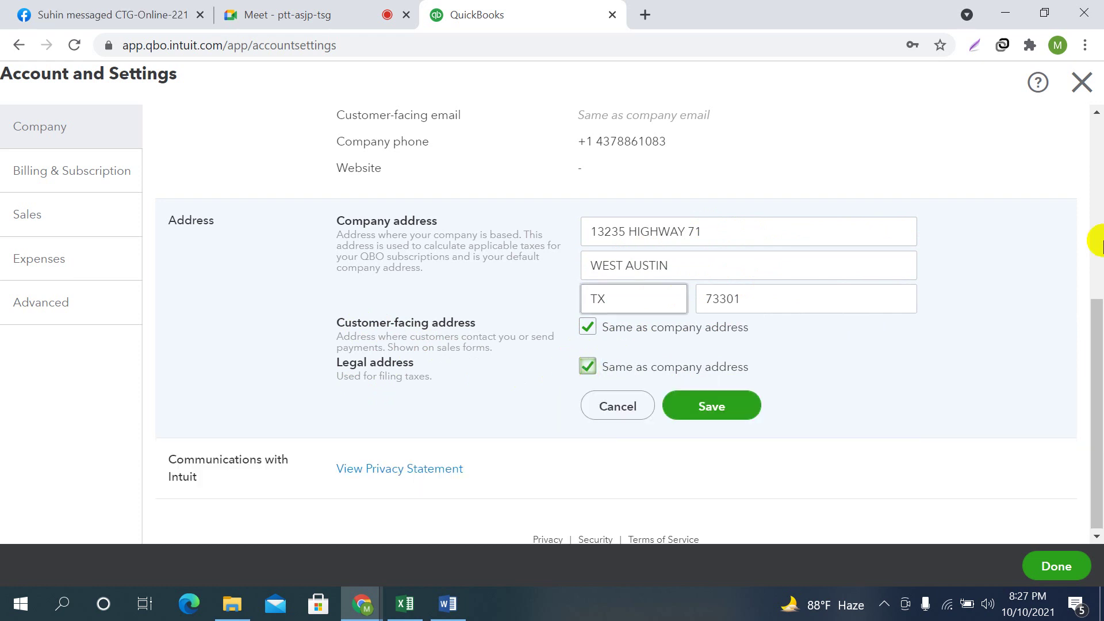
# Save the address, then view Billing & Subscription for the Essentials trial
pyautogui.click(688, 425)
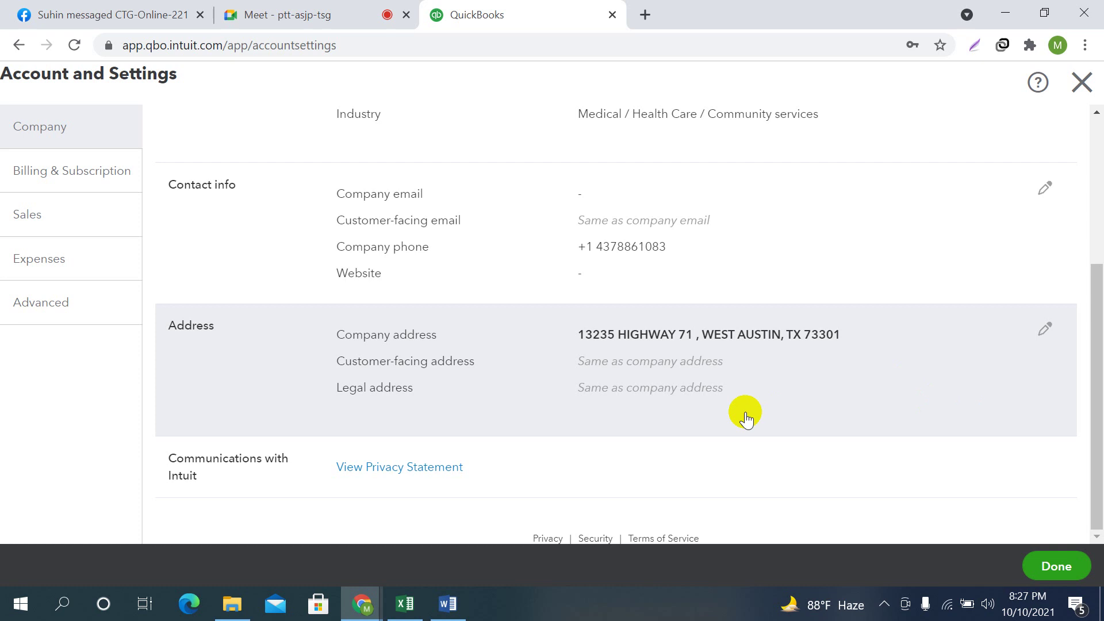
pyautogui.scroll(4, 848, 397)
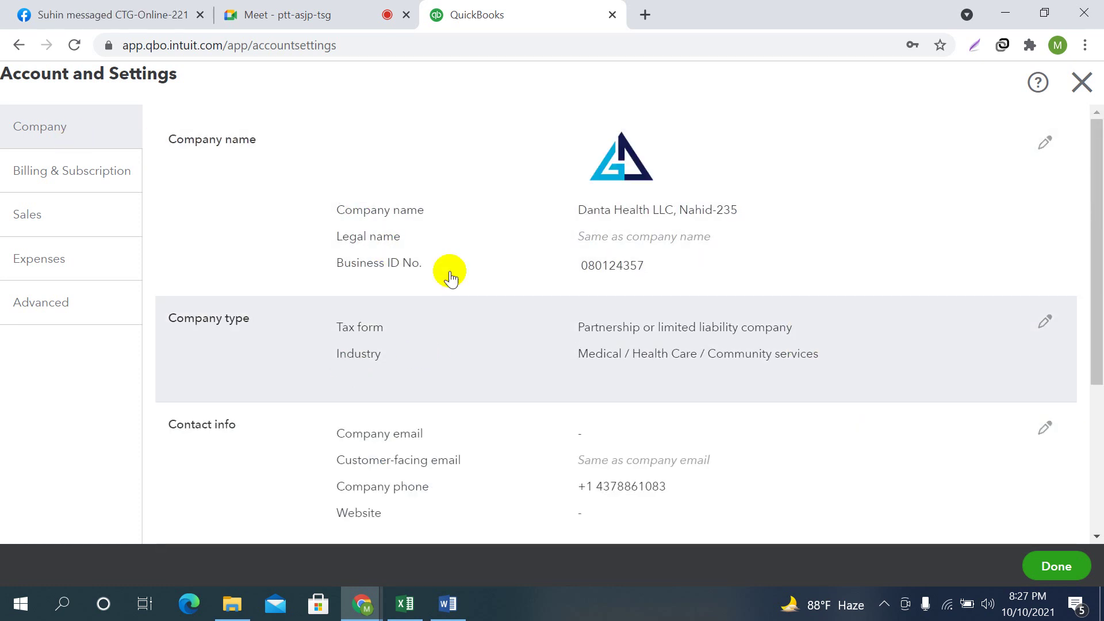
pyautogui.scroll(-4, 661, 370)
pyautogui.scroll(4, 698, 327)
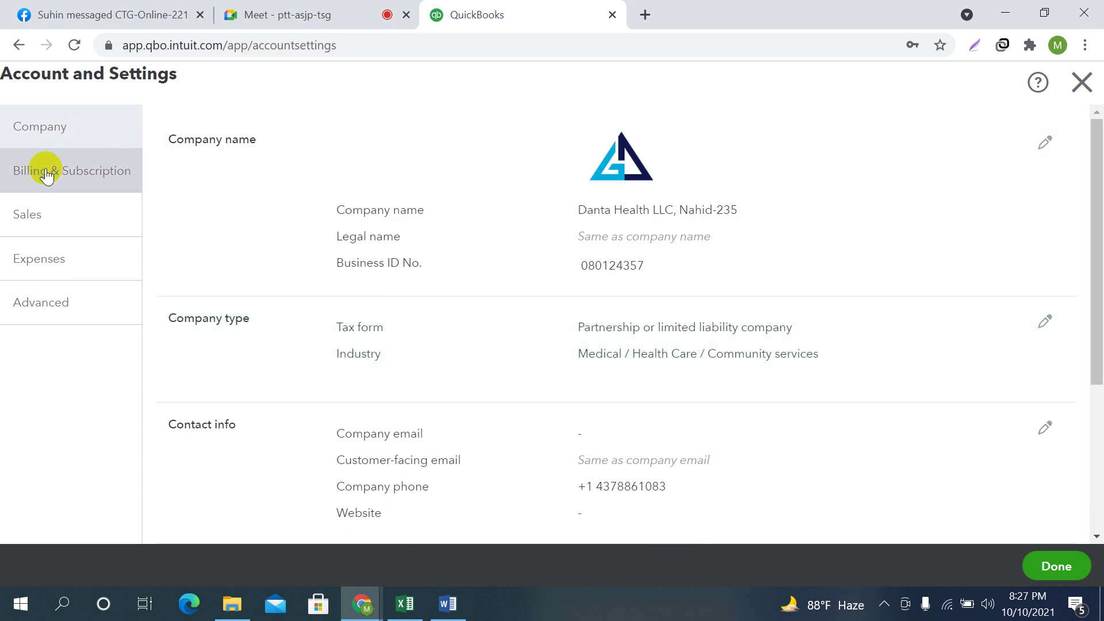
pyautogui.click(42, 168)
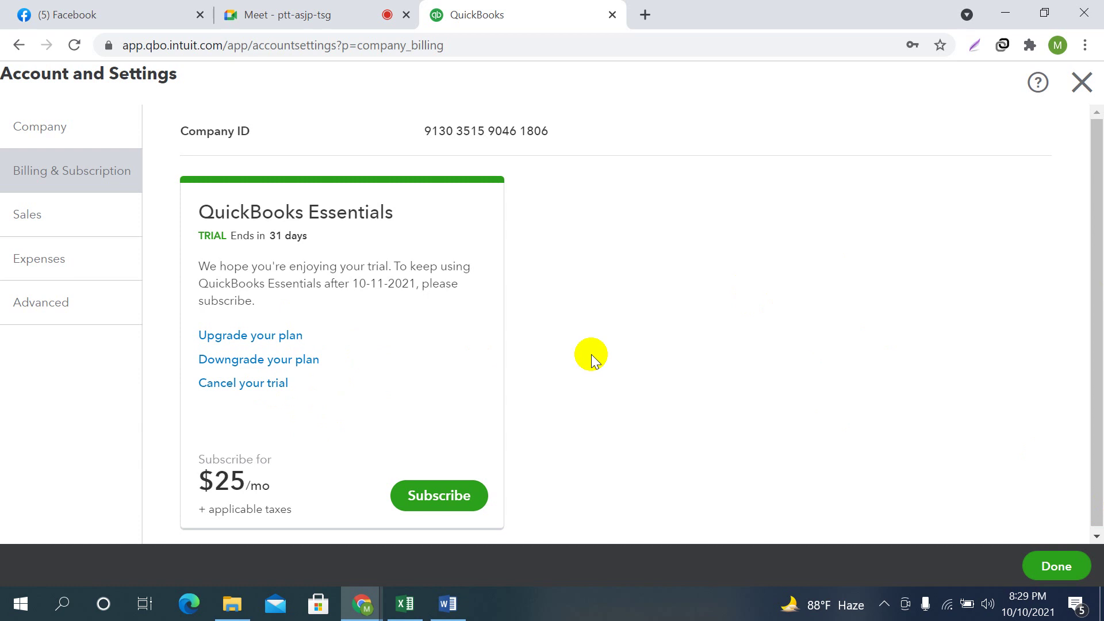
# Compare the current Essentials plan ($25/mo) with the Plus plan ($34/mo)
pyautogui.click(245, 336)
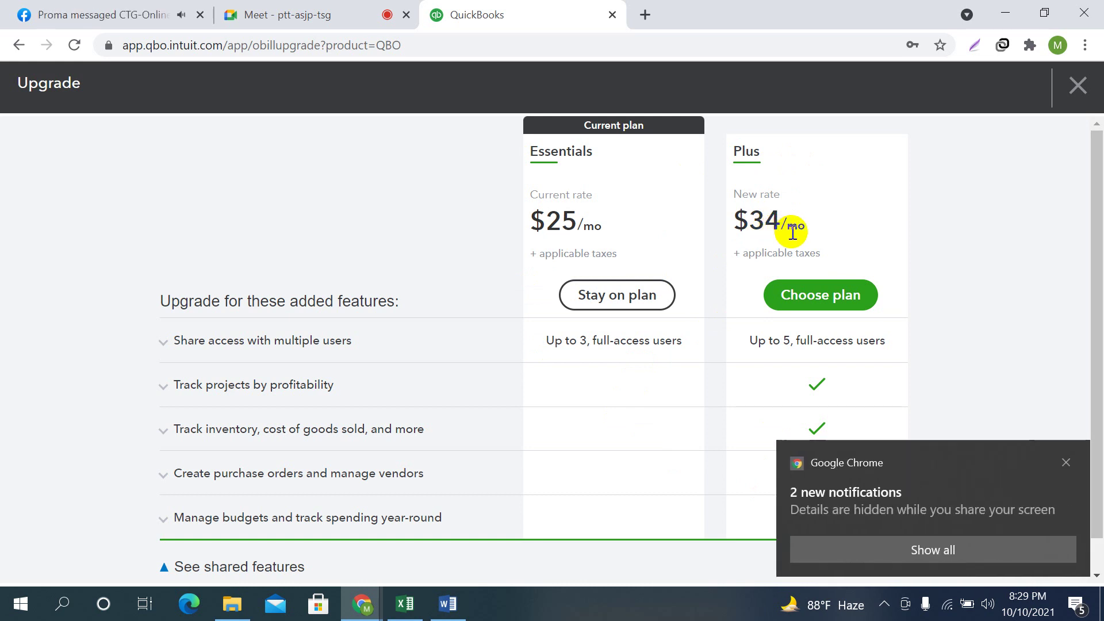
# Select the Plus plan at $34/mo, dismissing the browser notification pop-up
pyautogui.click(832, 304)
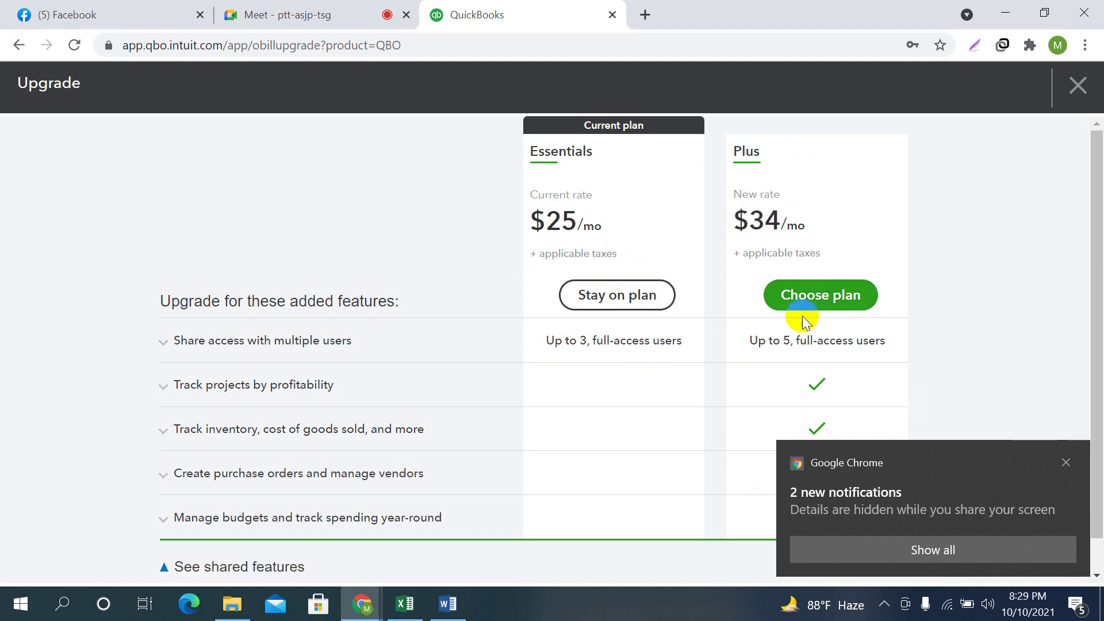
pyautogui.click(1066, 462)
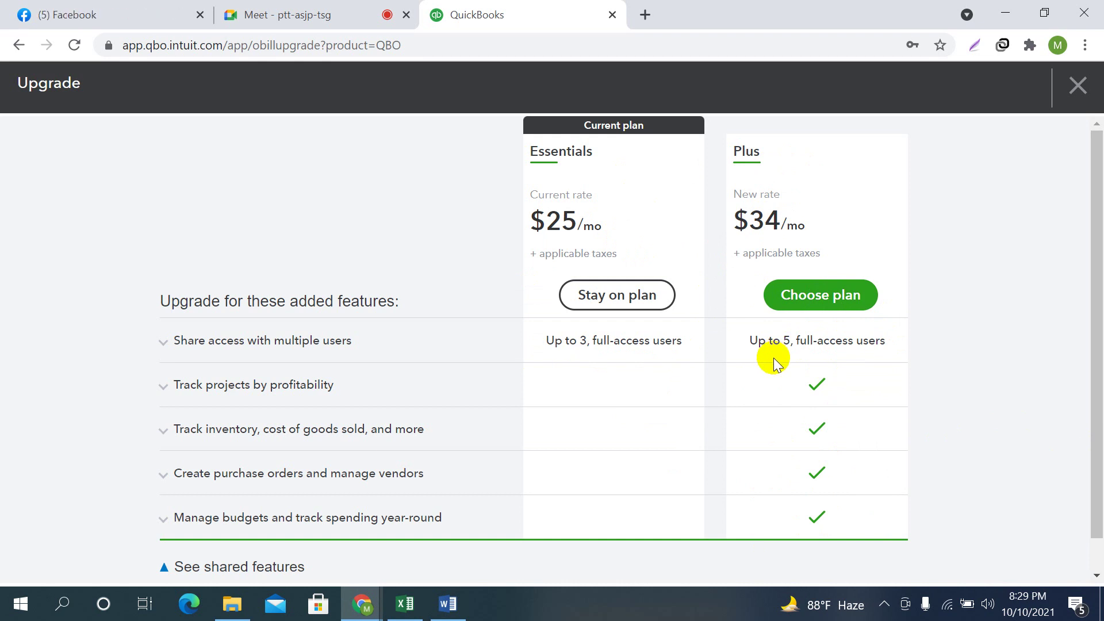
pyautogui.click(827, 303)
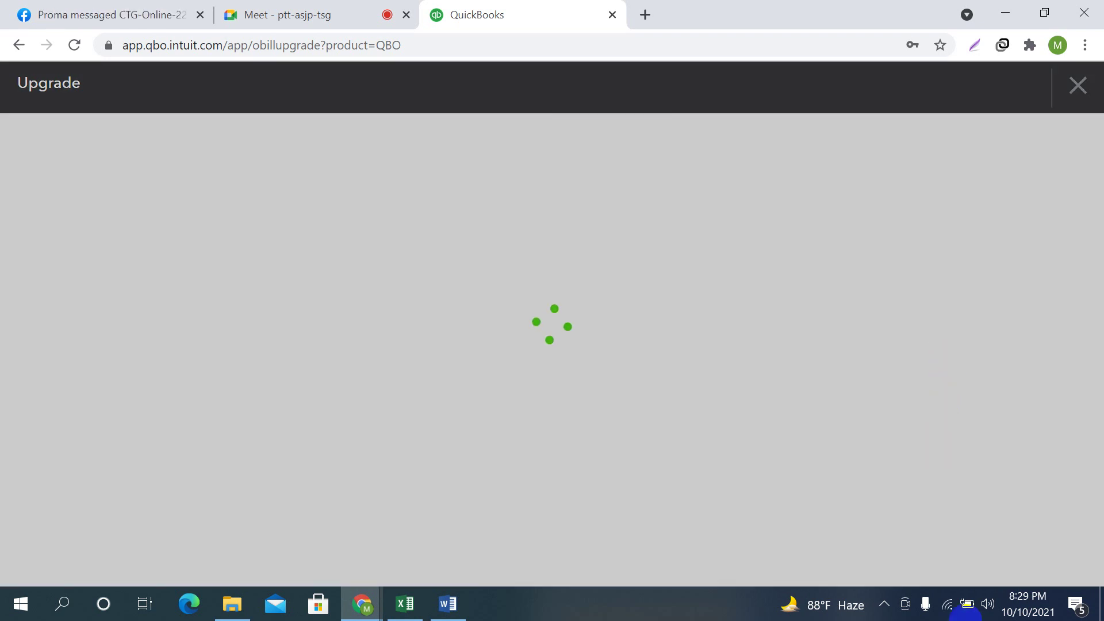
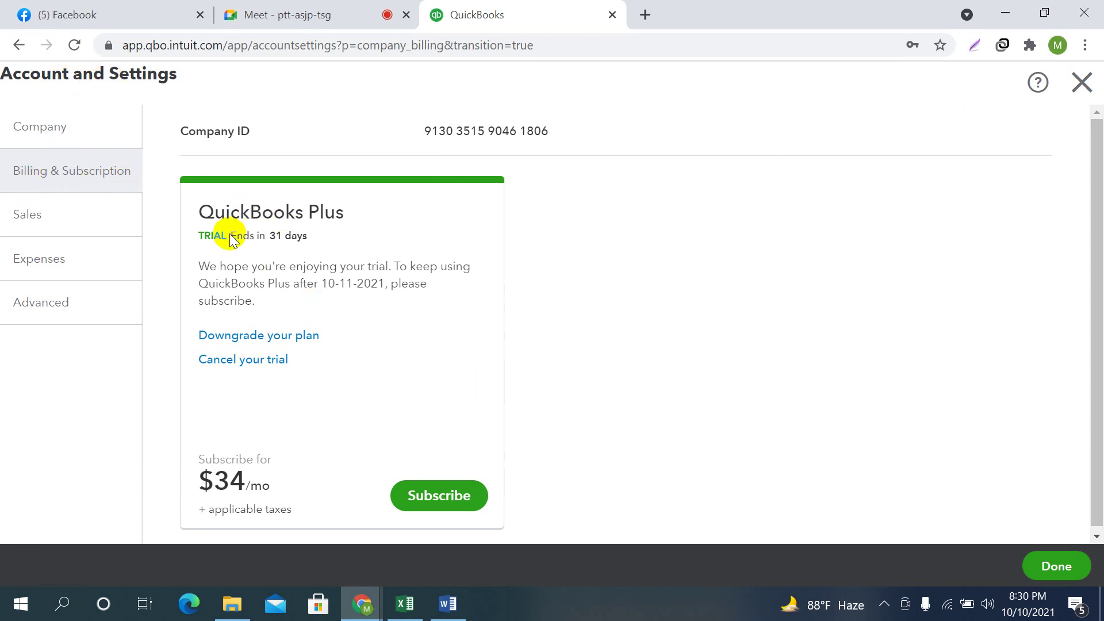
# Highlight the QuickBooks Plus trial notice and the date the 31-day trial ends
pyautogui.moveTo(194, 236); pyautogui.dragTo(302, 235)
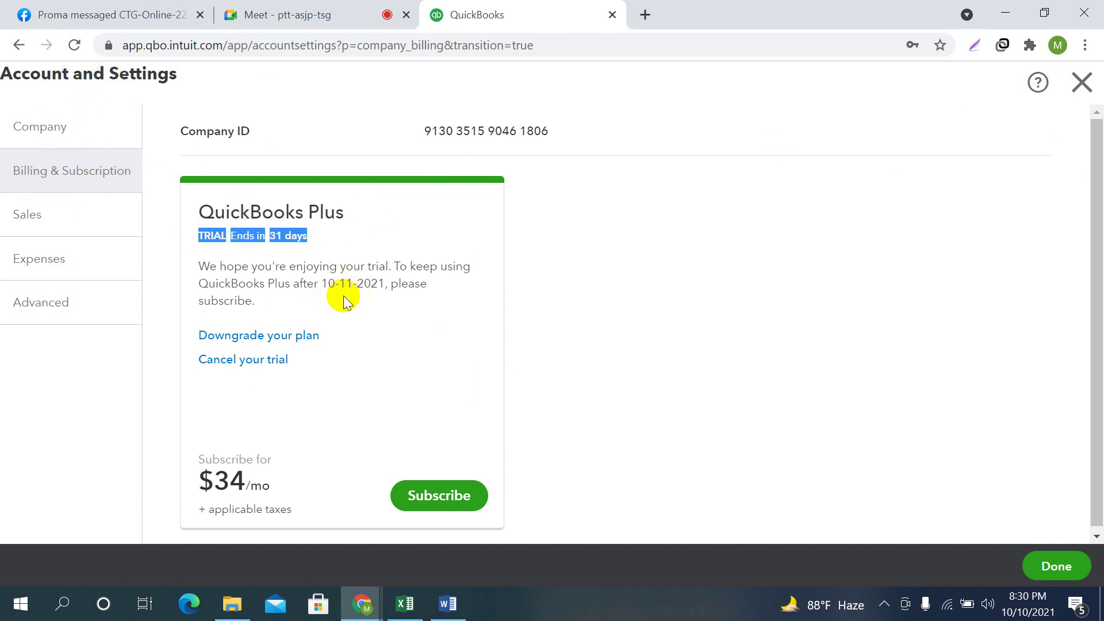
pyautogui.moveTo(318, 283); pyautogui.dragTo(391, 283)
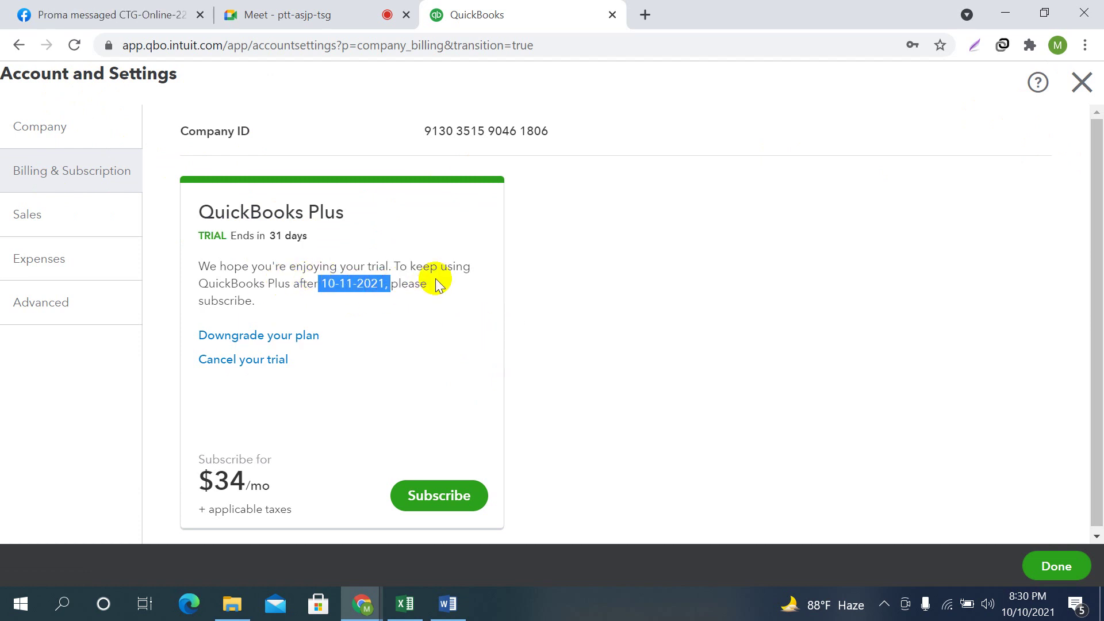
pyautogui.click(446, 312)
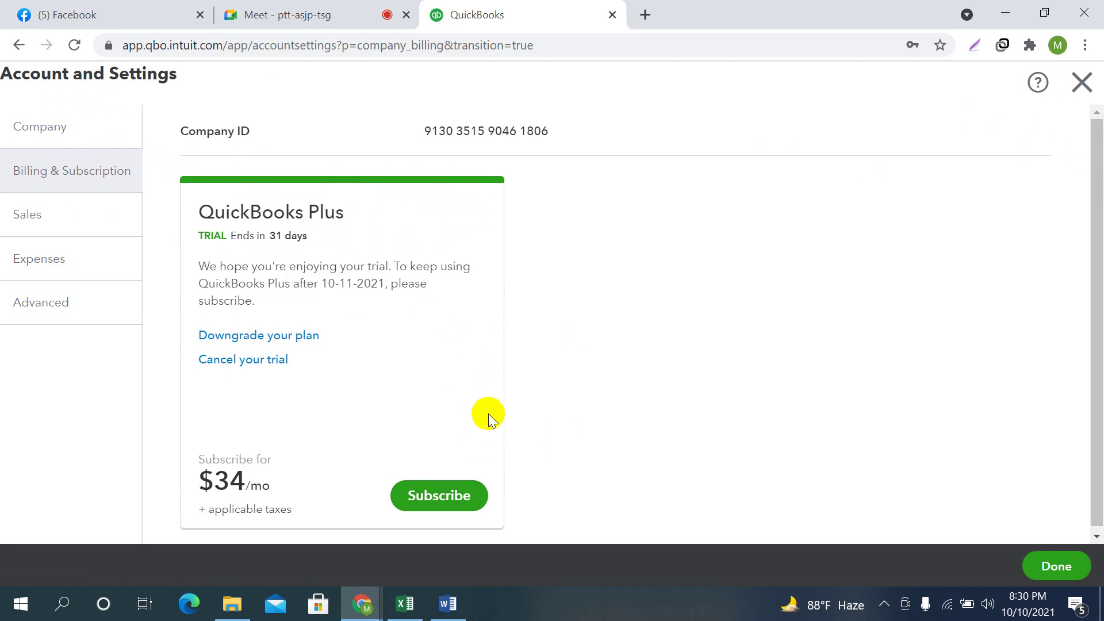
# Look over the Sales settings page, then open Customise look and feel
pyautogui.click(25, 223)
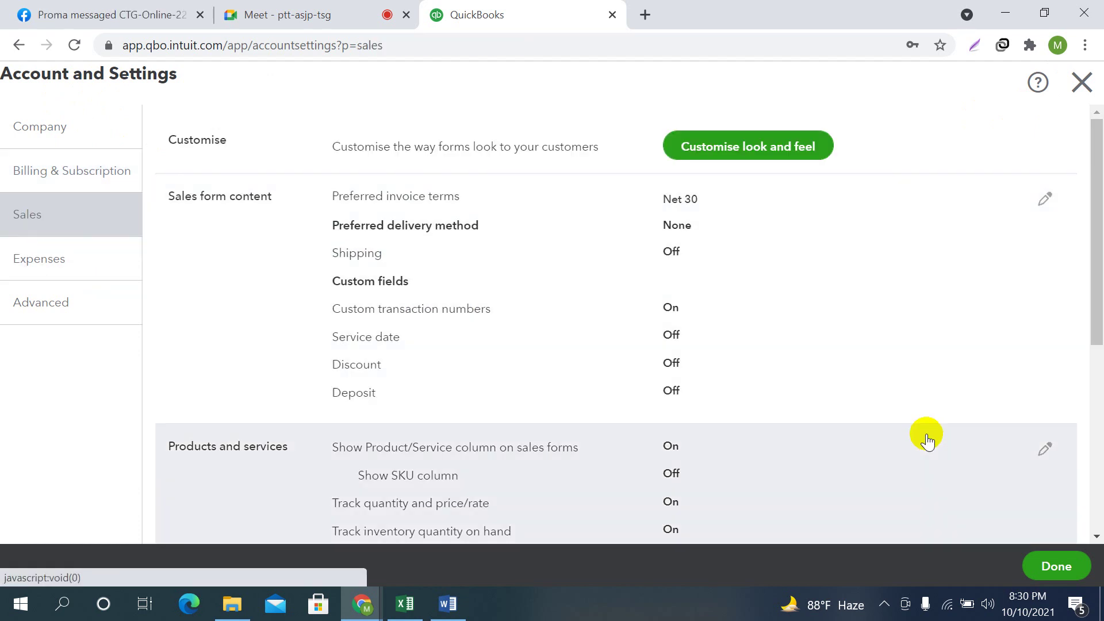
pyautogui.scroll(-5, 915, 403)
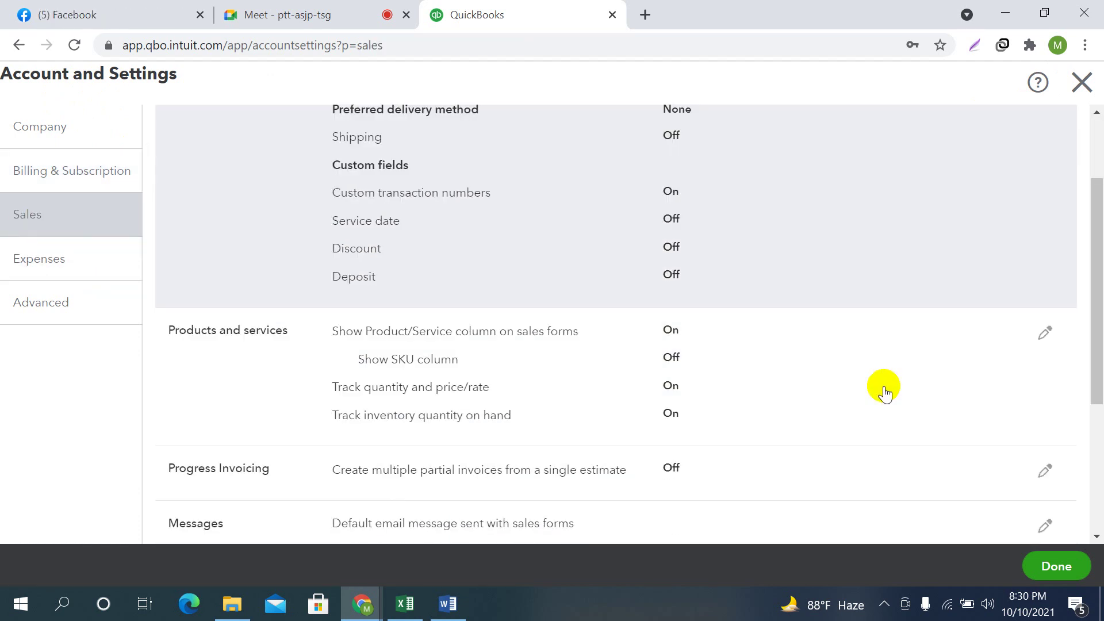
pyautogui.scroll(5, 895, 412)
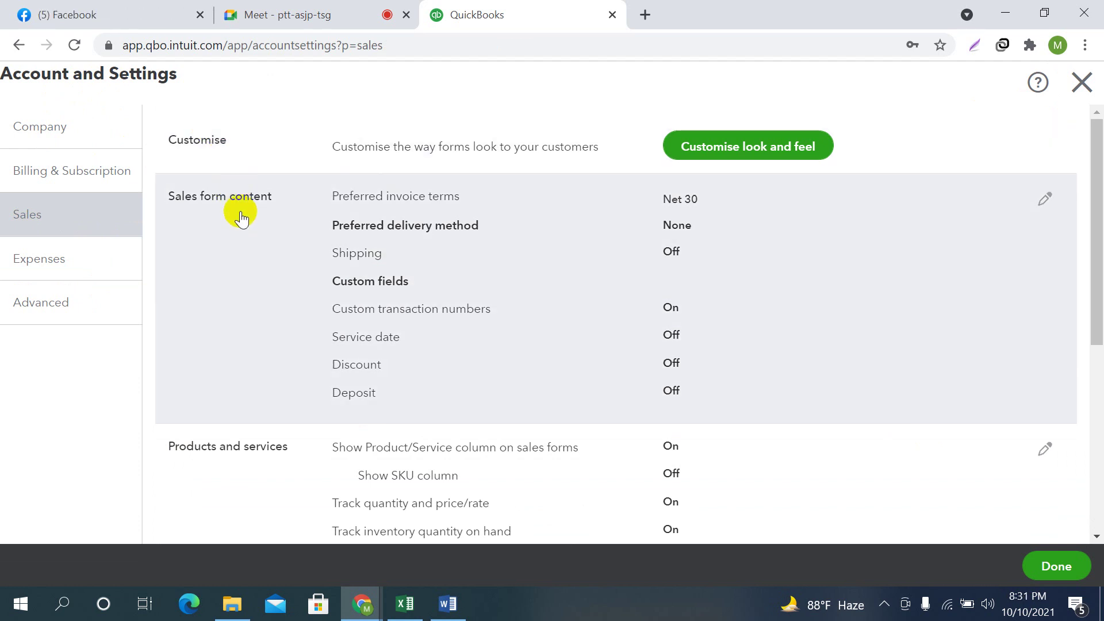
pyautogui.scroll(-3, 254, 365)
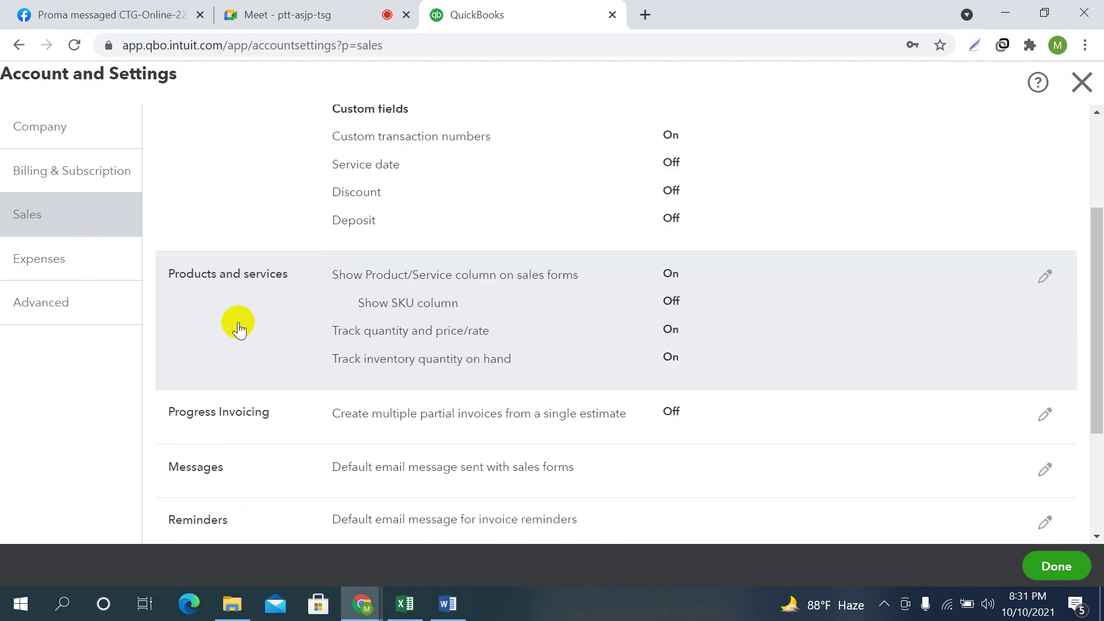
pyautogui.scroll(-1, 241, 330)
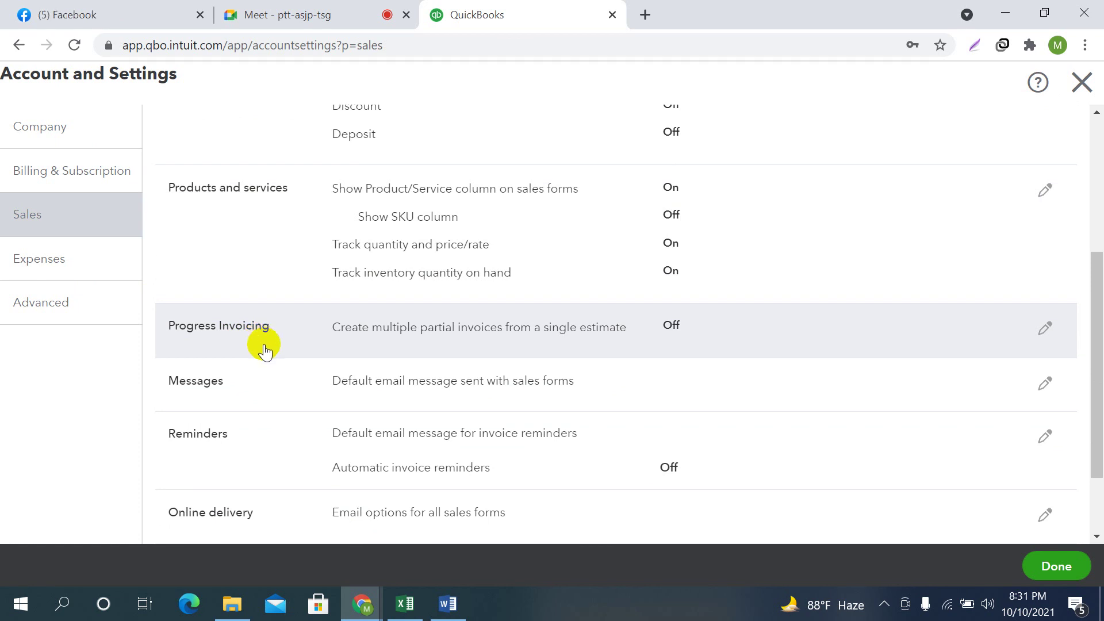
pyautogui.scroll(-2, 253, 333)
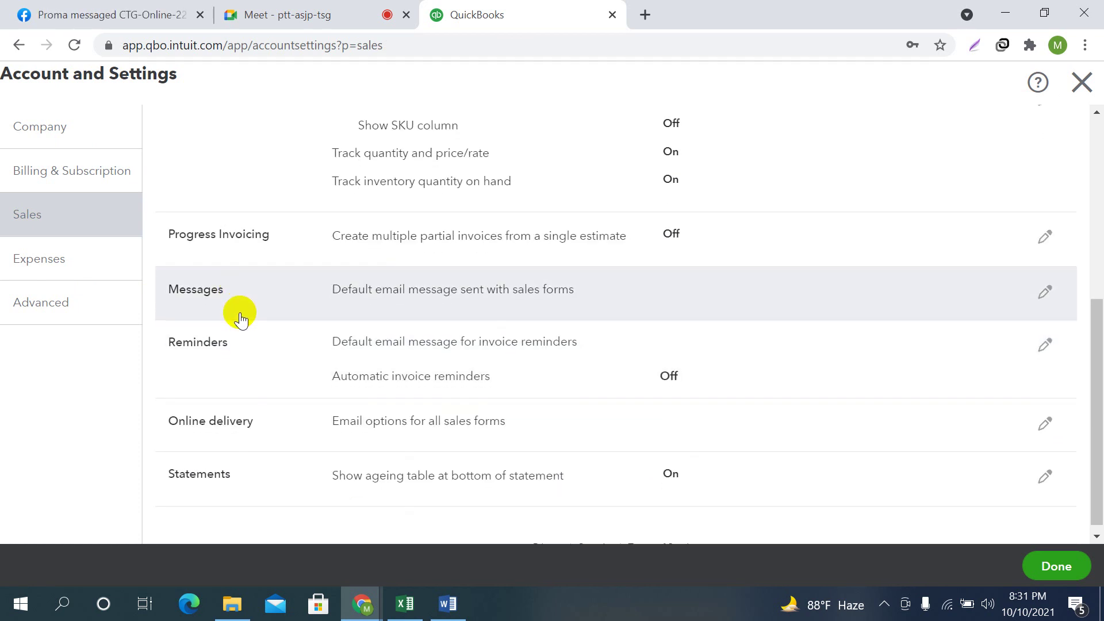
pyautogui.scroll(-1, 239, 322)
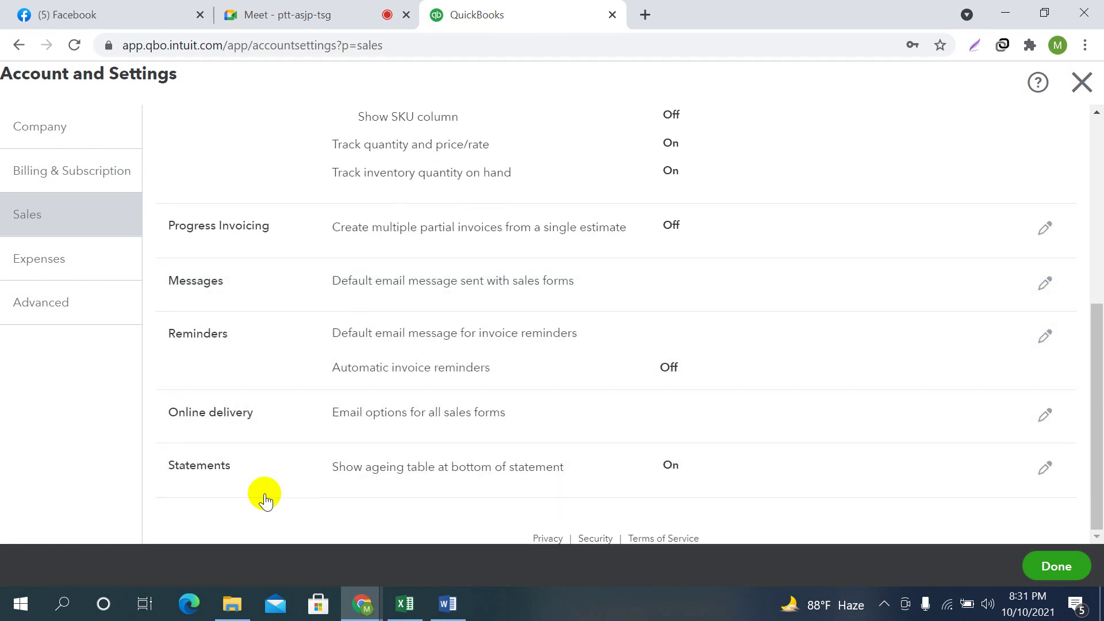
pyautogui.scroll(6, 451, 348)
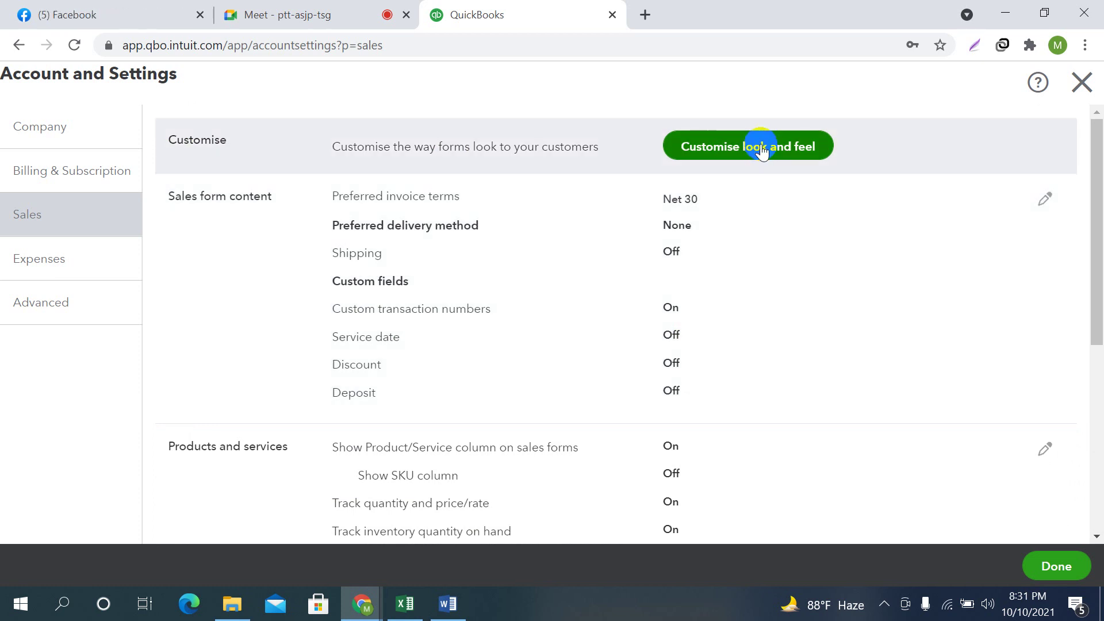
pyautogui.click(761, 147)
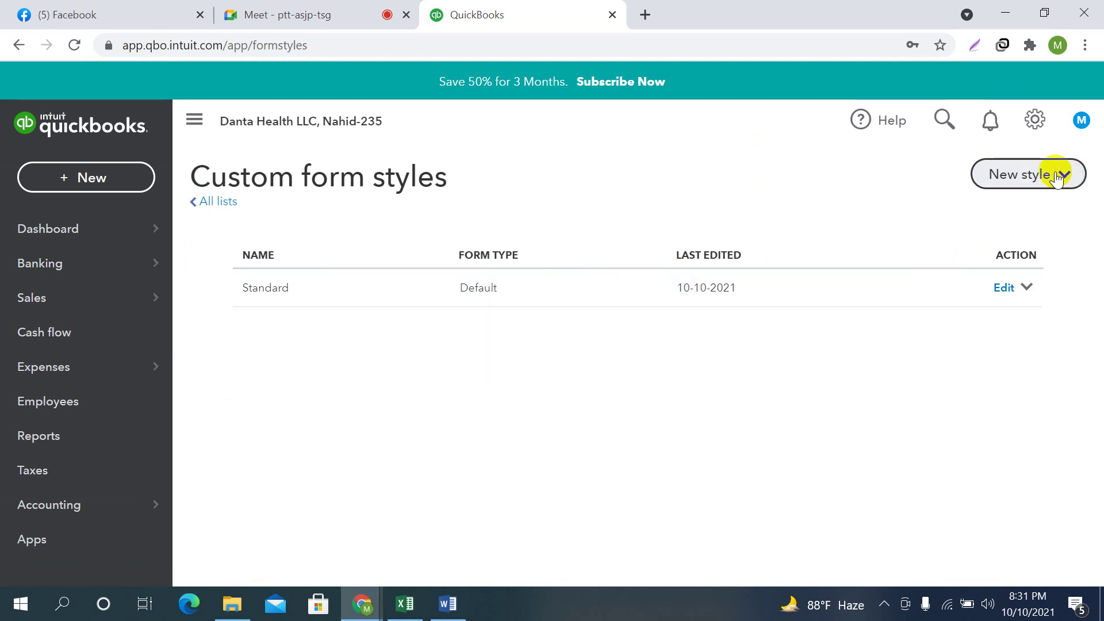
# Create a new Invoice style from the New style dropdown
pyautogui.click(1028, 173)
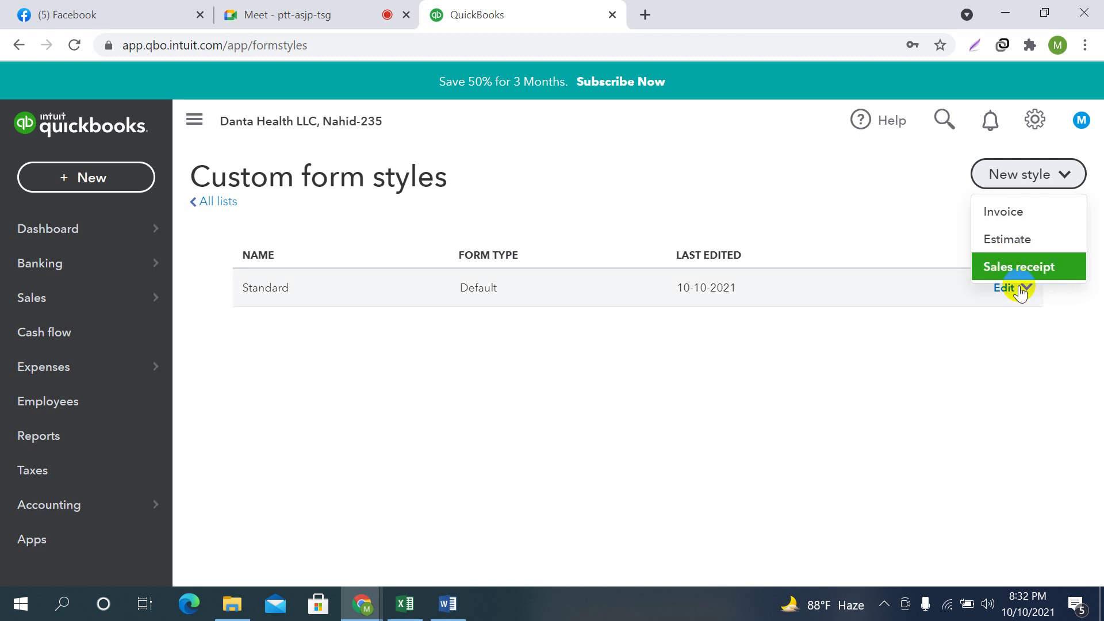
pyautogui.click(1023, 217)
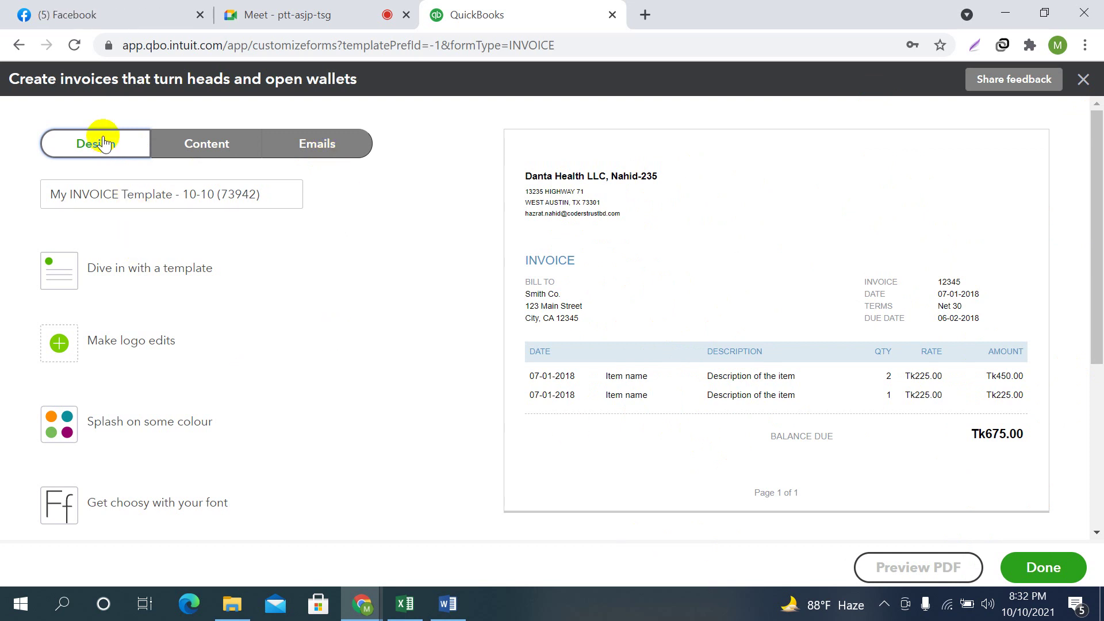
# Replace the default template name with 'Customized Invoice'
pyautogui.scroll(-5, 240, 328)
pyautogui.scroll(5, 351, 386)
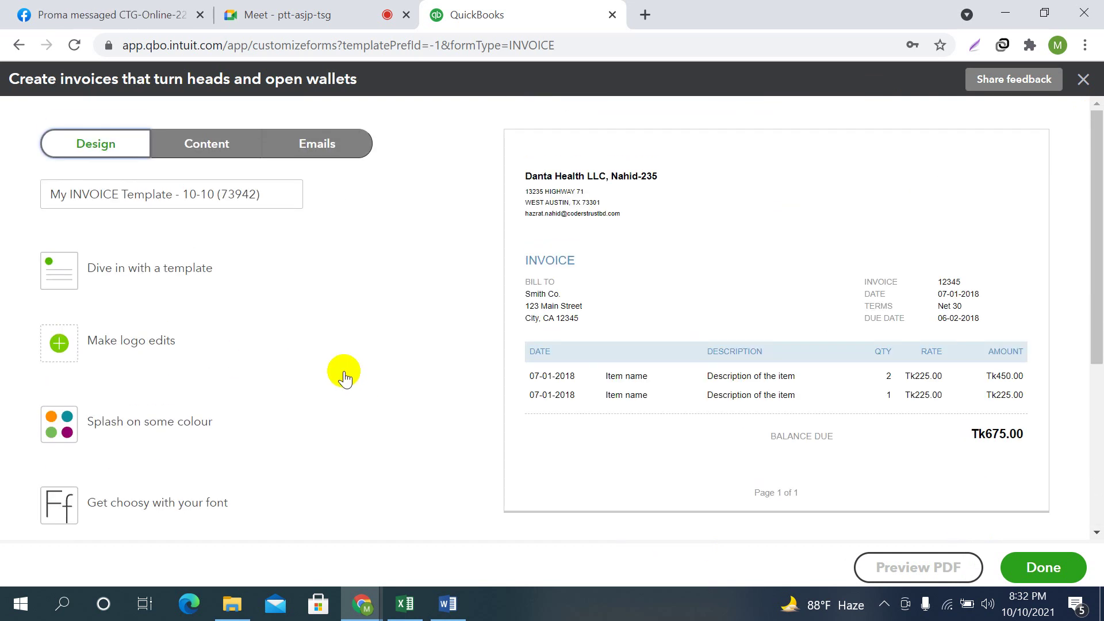
pyautogui.click(124, 200)
pyautogui.moveTo(284, 197); pyautogui.dragTo(8, 173)
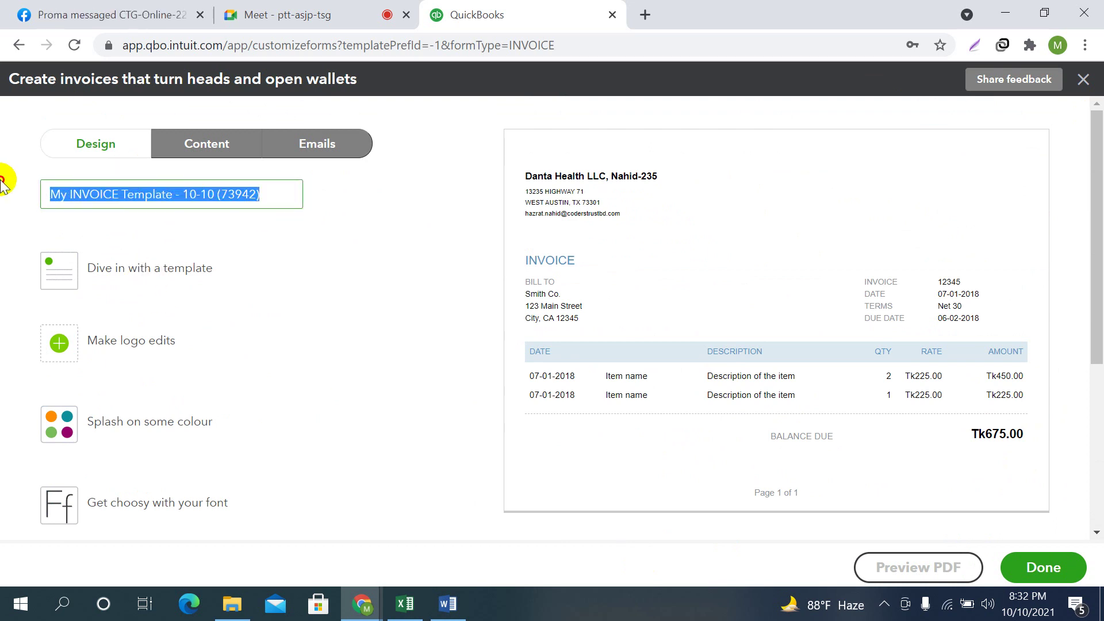
pyautogui.write('Customized Invoice')
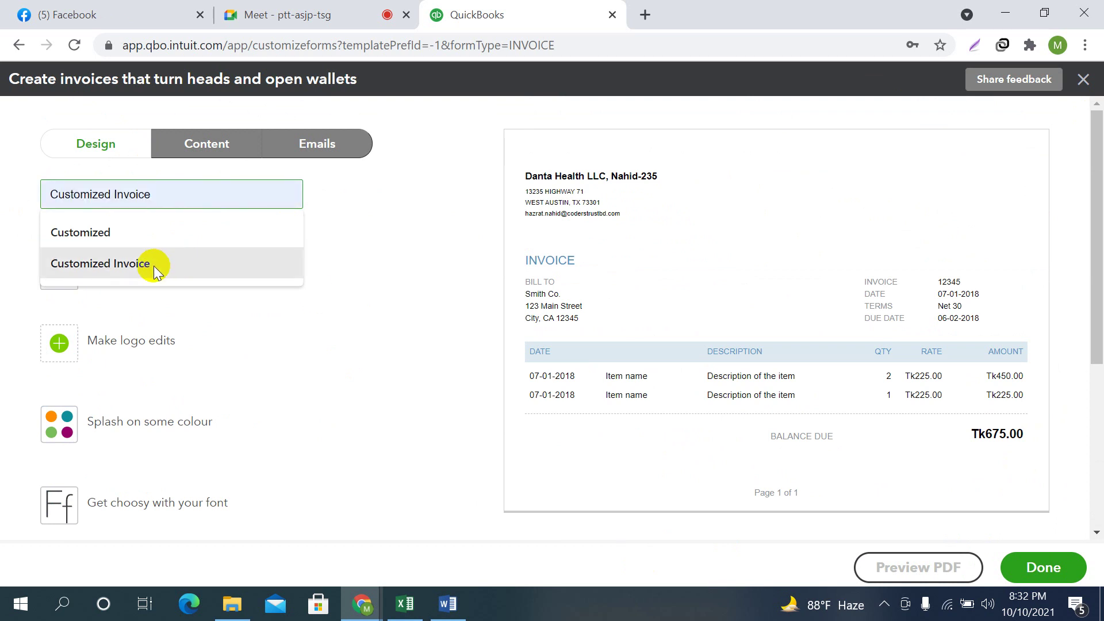
pyautogui.click(154, 266)
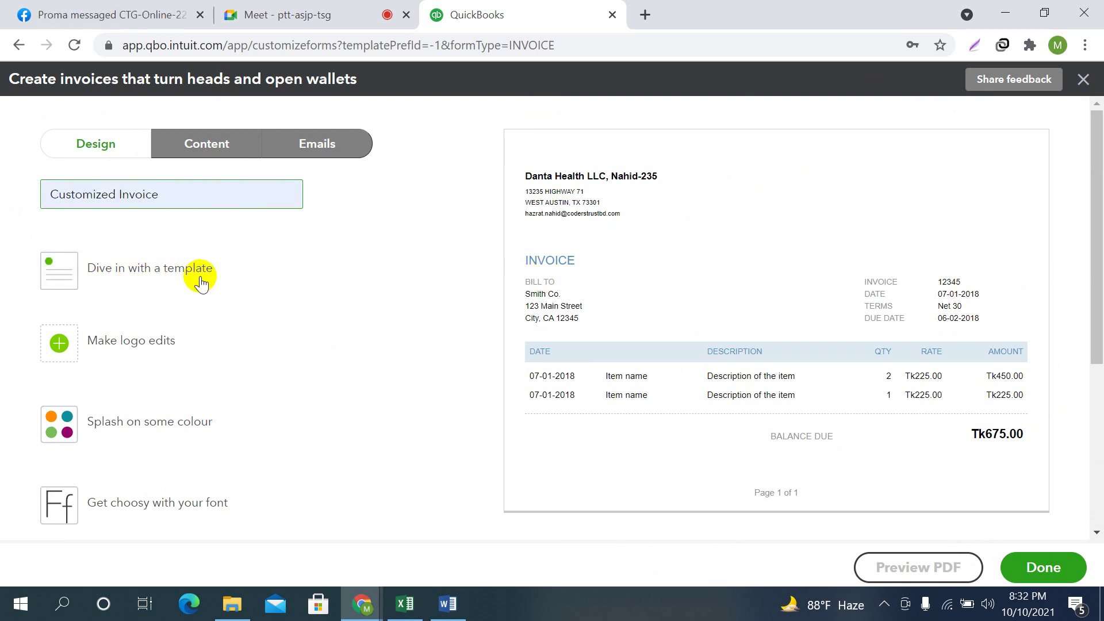
# Show the invoice template gallery and scroll through the available designs
pyautogui.click(149, 267)
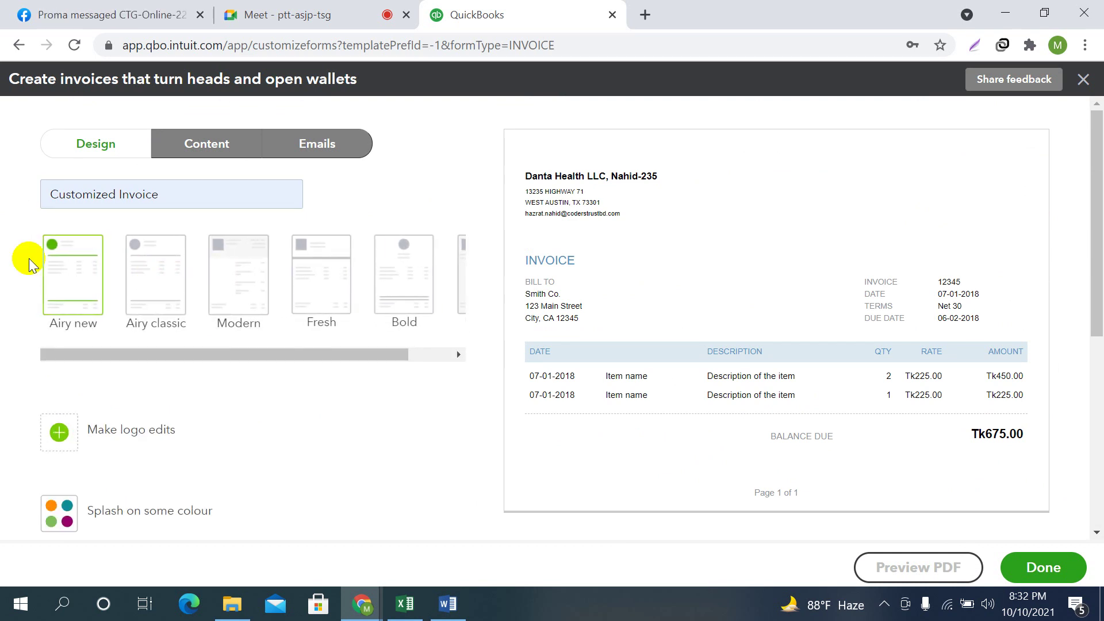
pyautogui.click(265, 11)
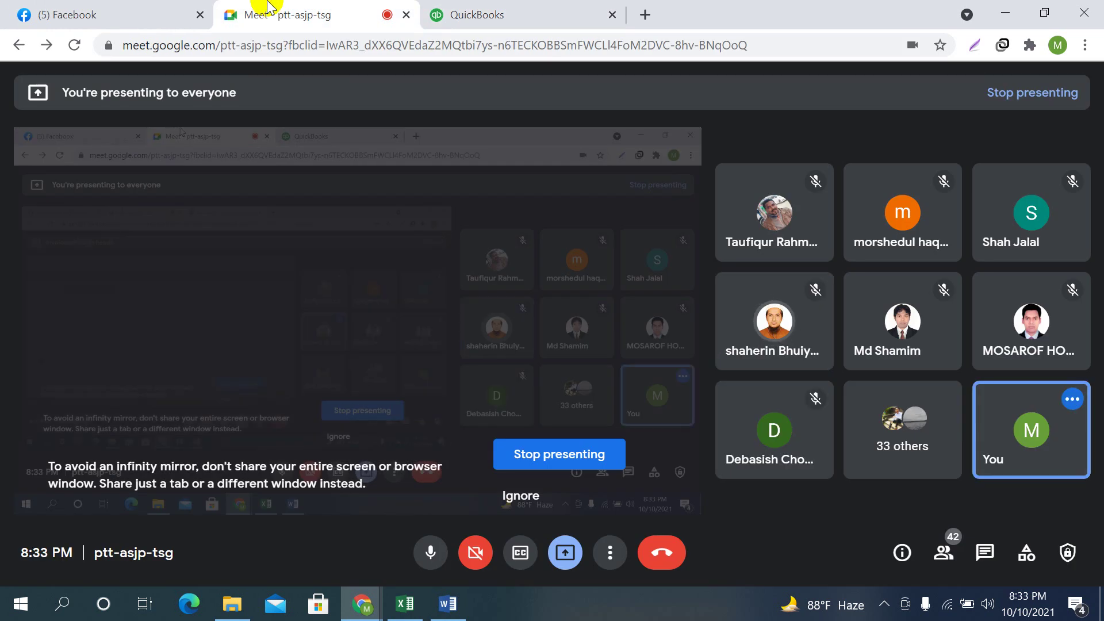
pyautogui.click(457, 11)
pyautogui.moveTo(357, 355); pyautogui.dragTo(128, 342)
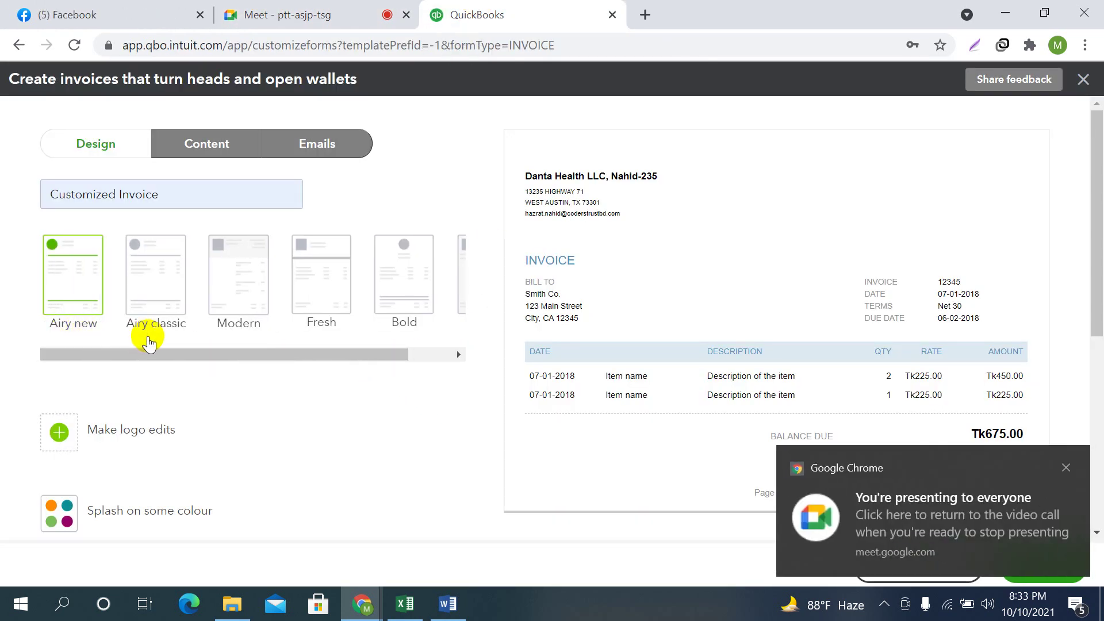
pyautogui.moveTo(217, 361); pyautogui.dragTo(424, 357)
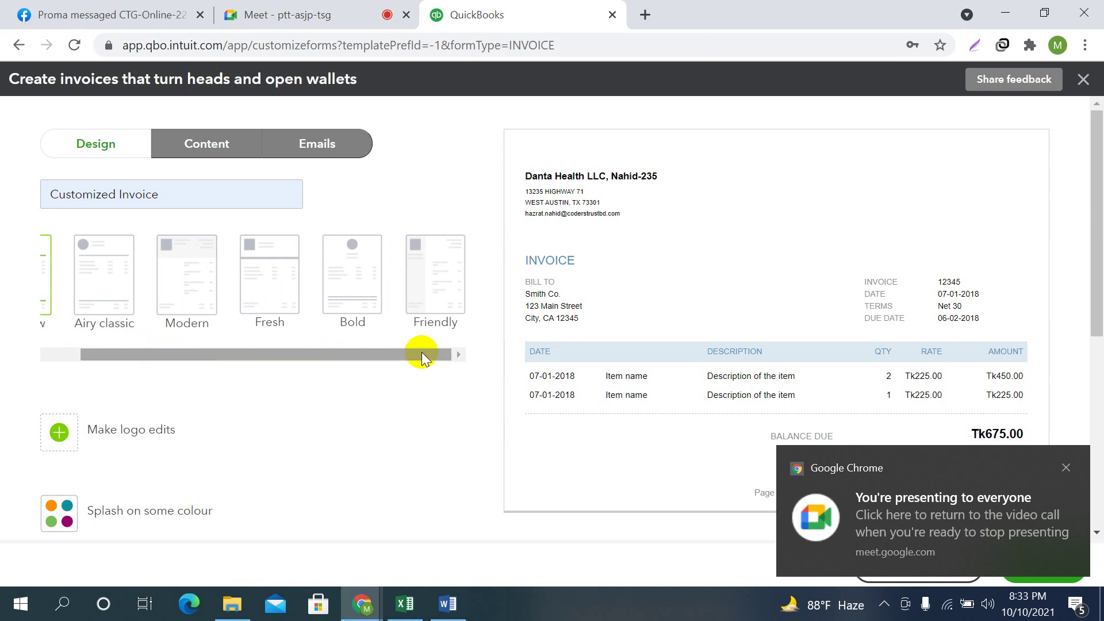
pyautogui.click(1067, 467)
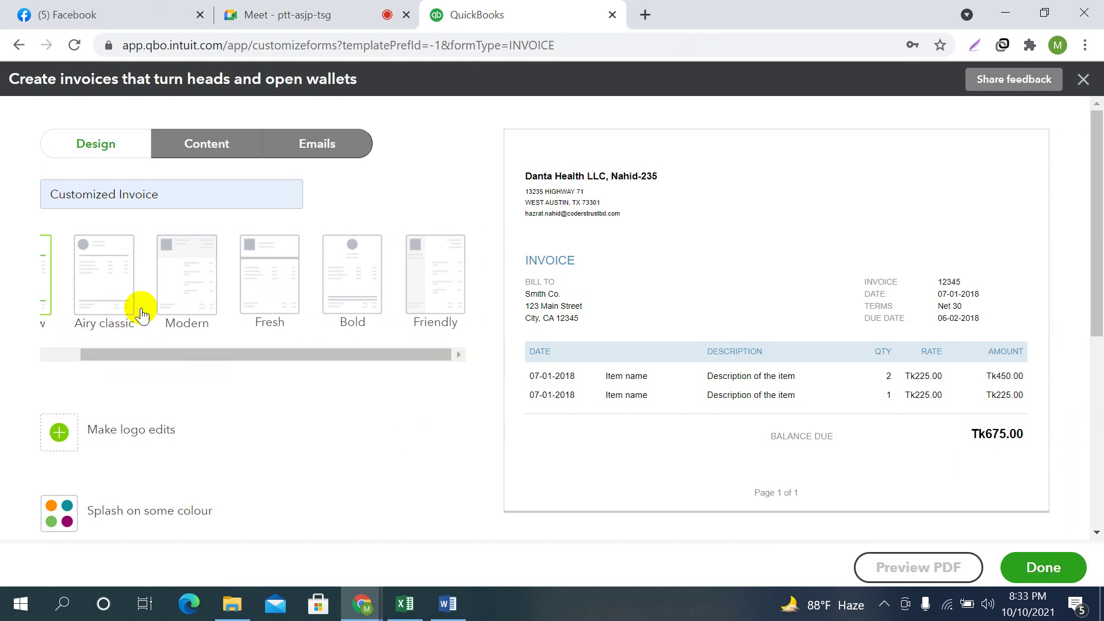
pyautogui.moveTo(303, 354); pyautogui.dragTo(109, 311)
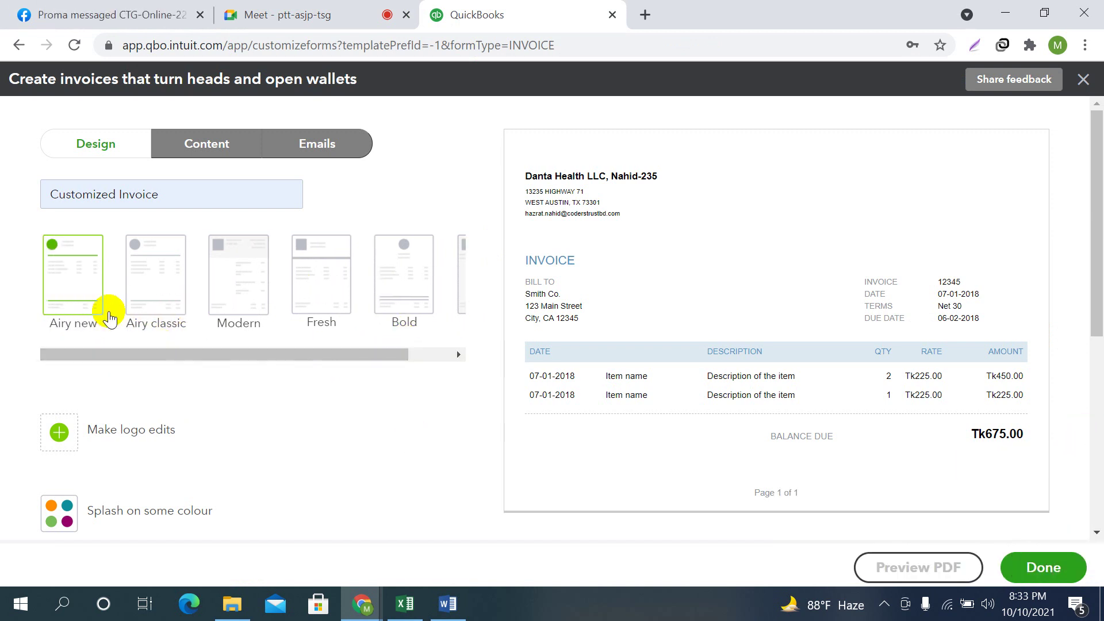
# Preview the invoice in the Airy classic, Modern, Fresh, Bold and Friendly templates
pyautogui.click(163, 265)
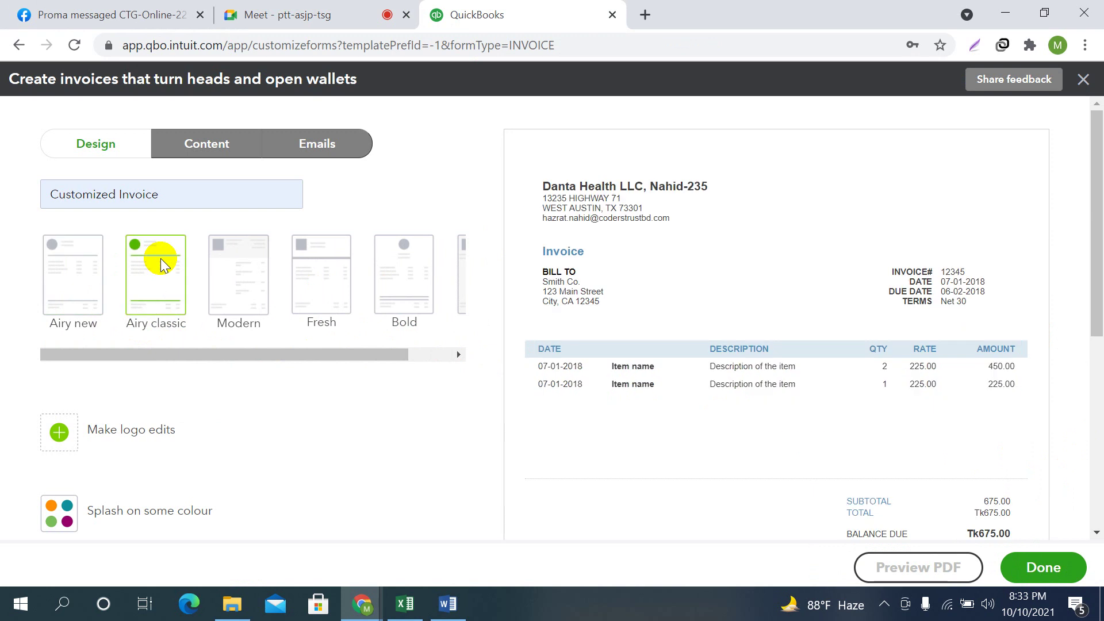
pyautogui.click(246, 266)
pyautogui.click(320, 278)
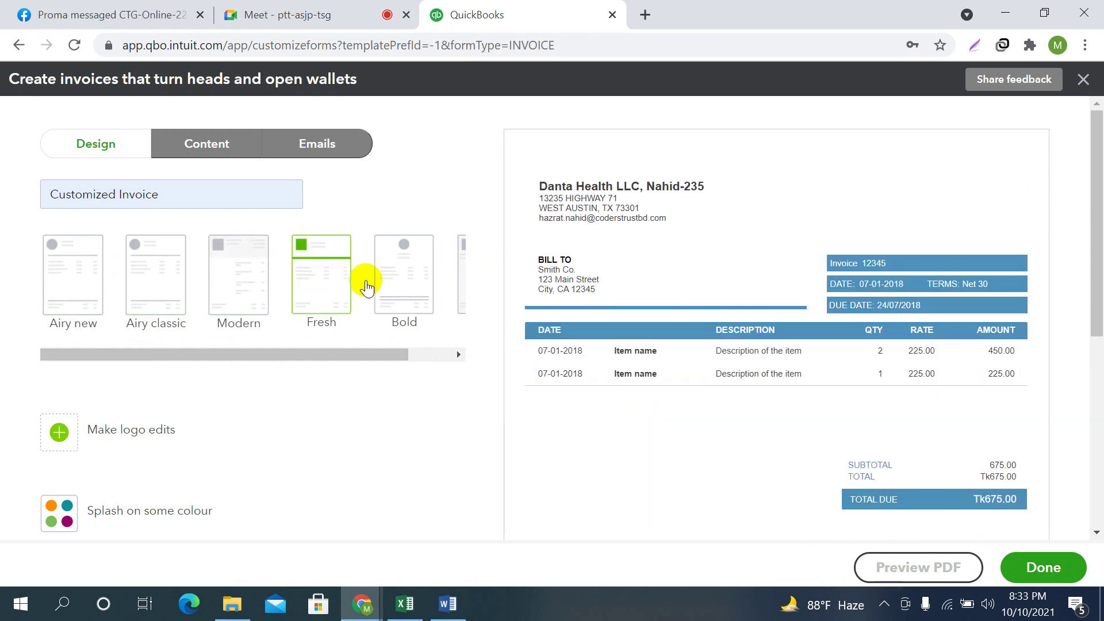
pyautogui.click(395, 280)
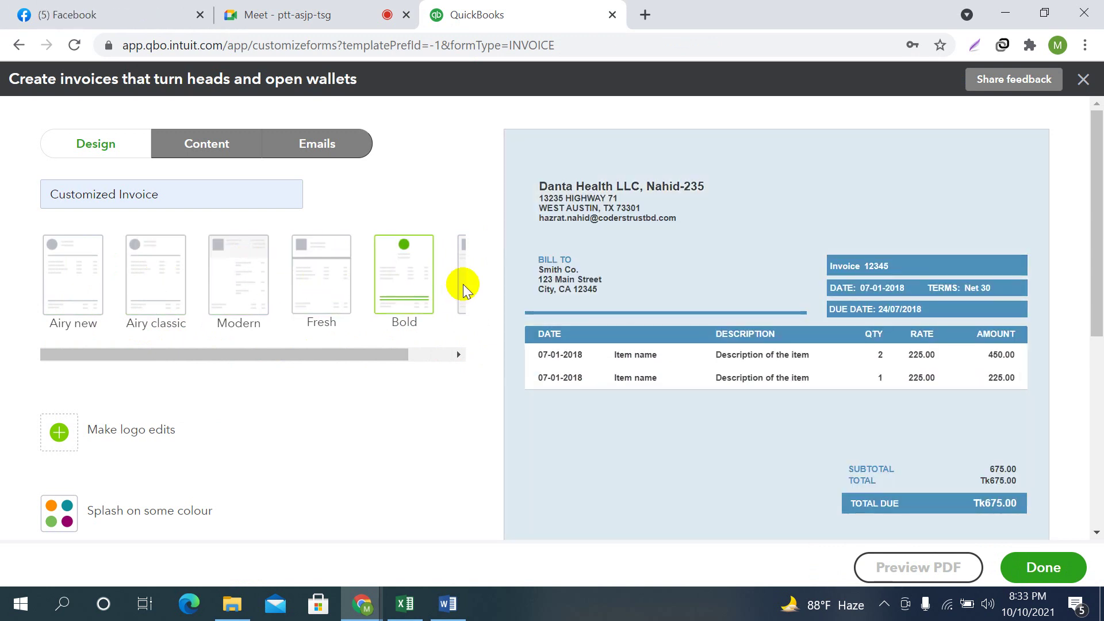
pyautogui.click(462, 284)
pyautogui.doubleClick(459, 354)
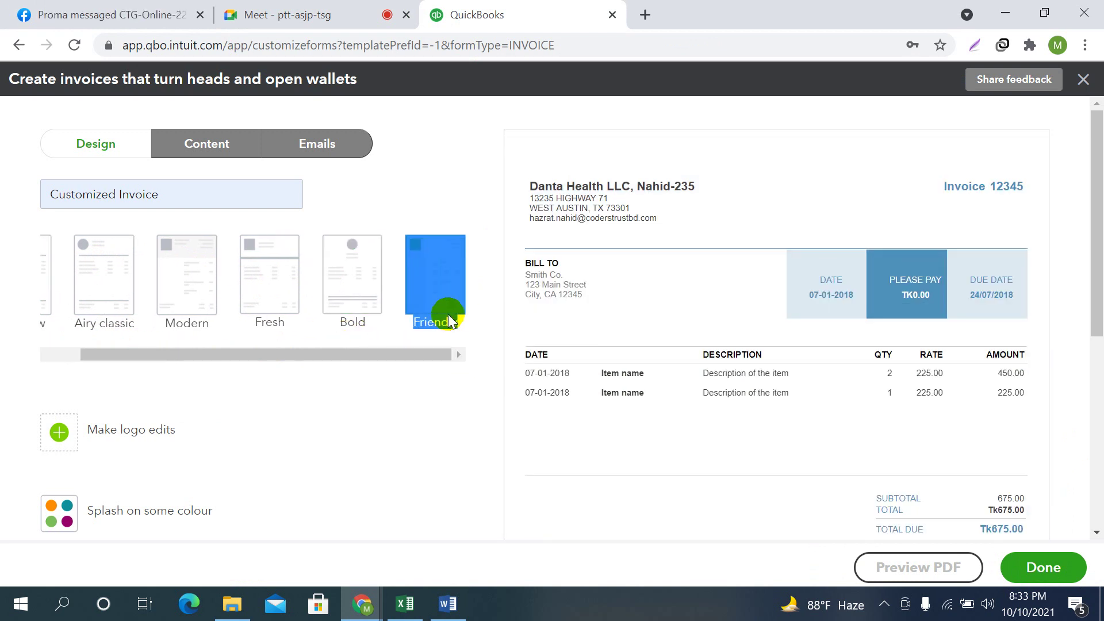
pyautogui.click(335, 283)
pyautogui.click(426, 275)
pyautogui.click(334, 277)
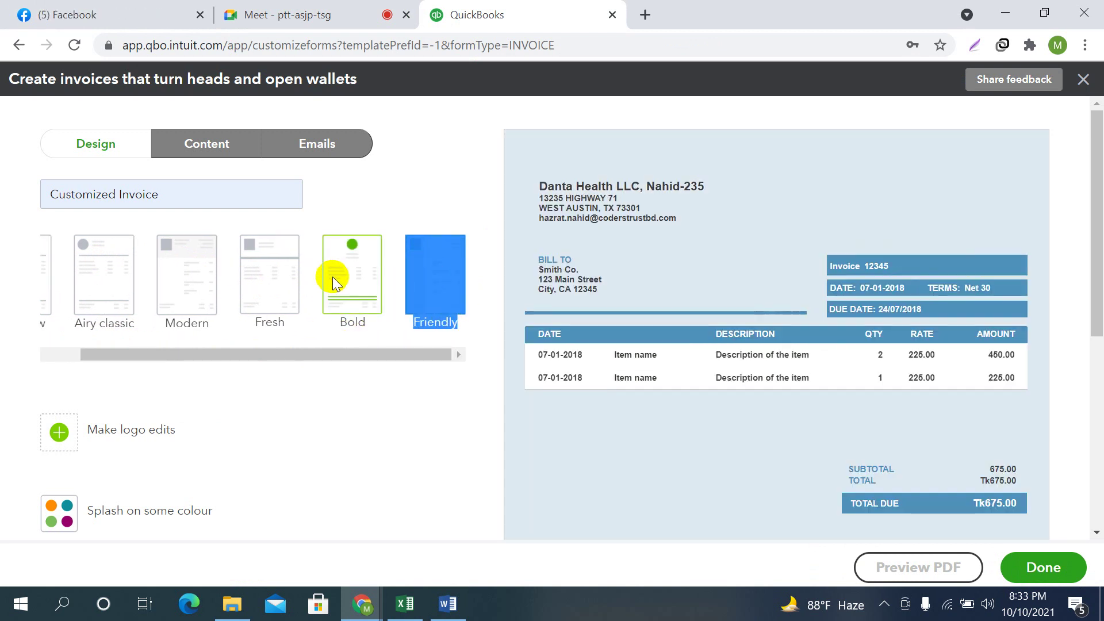
pyautogui.click(244, 281)
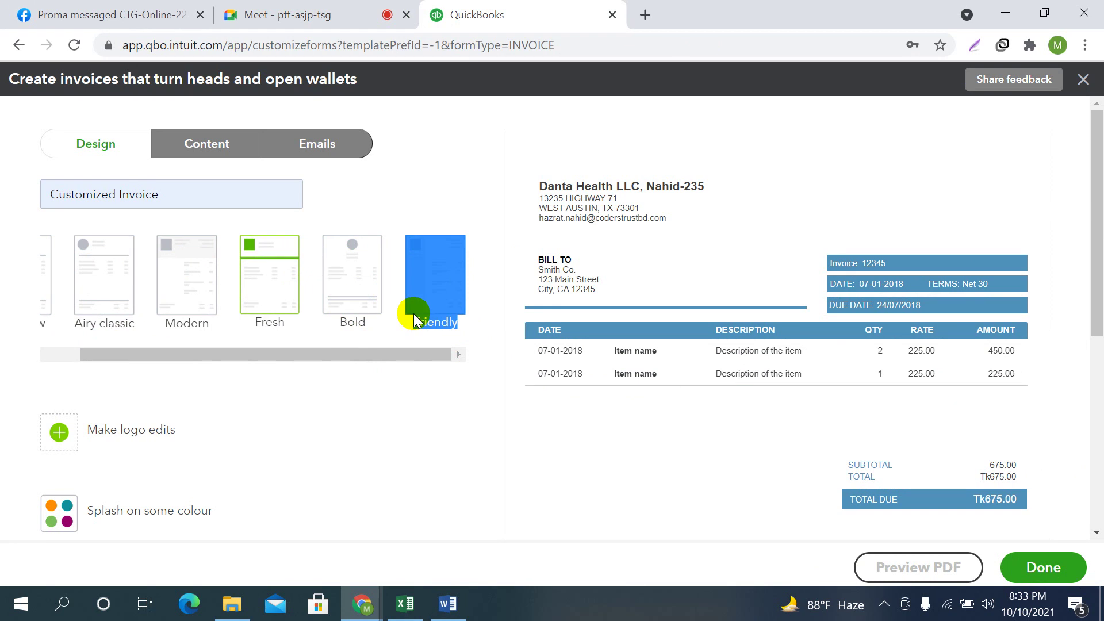
pyautogui.click(420, 270)
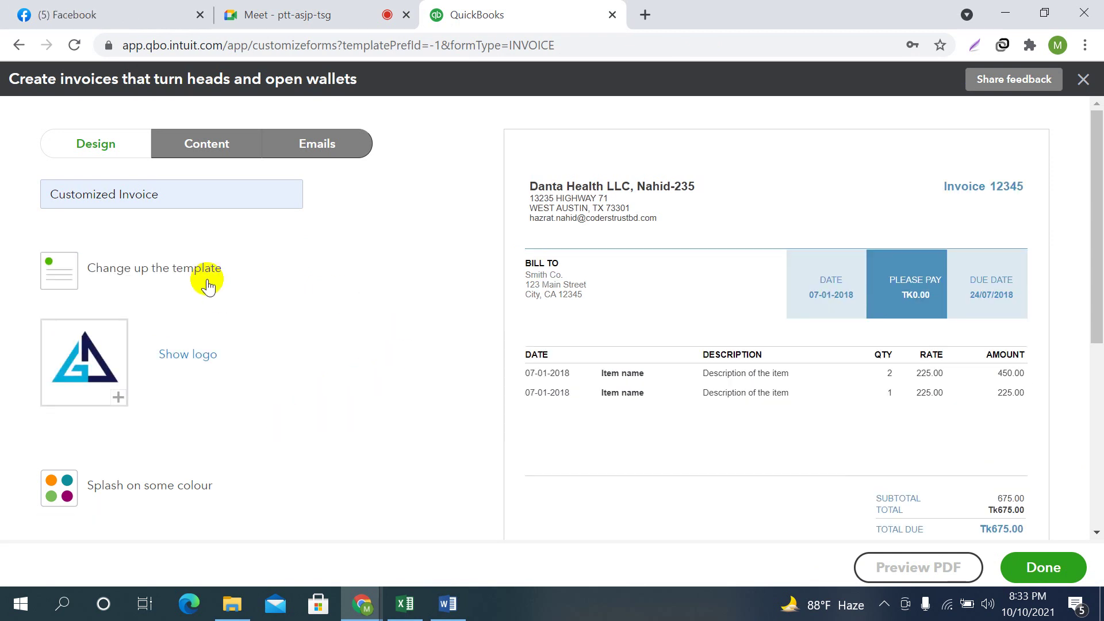
# Apply the Bold template to the Customized Invoice
pyautogui.click(128, 266)
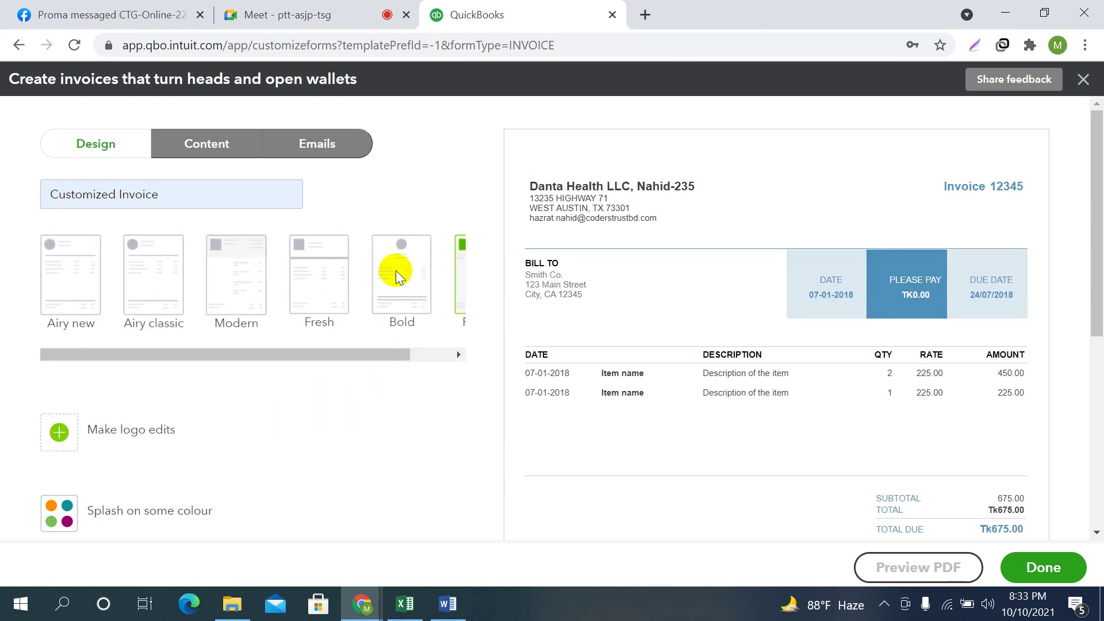
pyautogui.click(396, 270)
pyautogui.scroll(-5, 730, 466)
pyautogui.scroll(5, 774, 395)
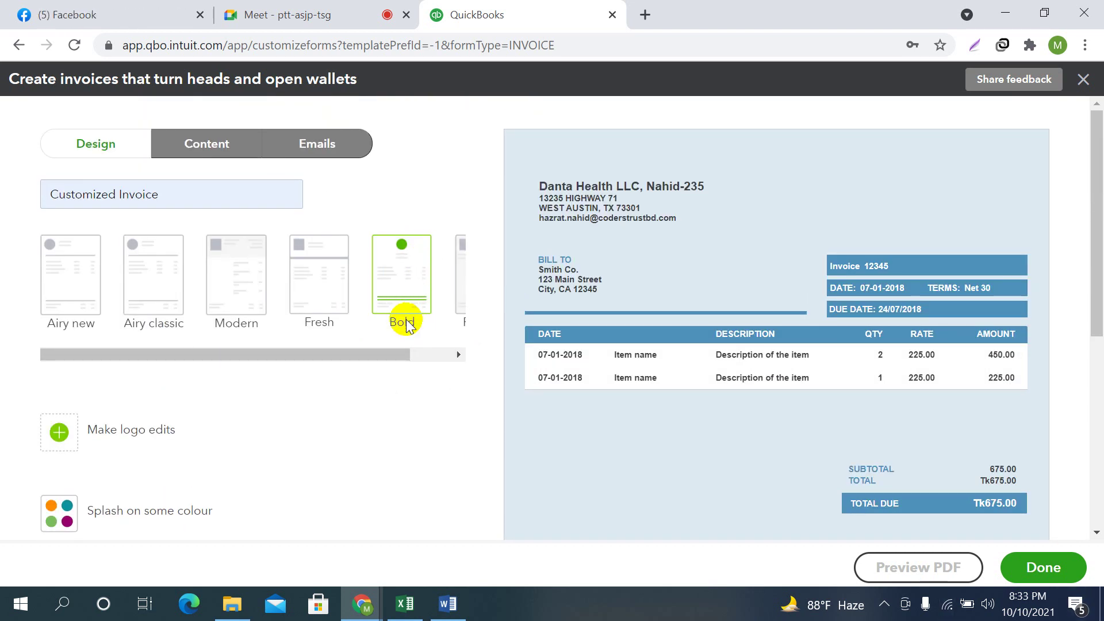
pyautogui.scroll(-1, 345, 356)
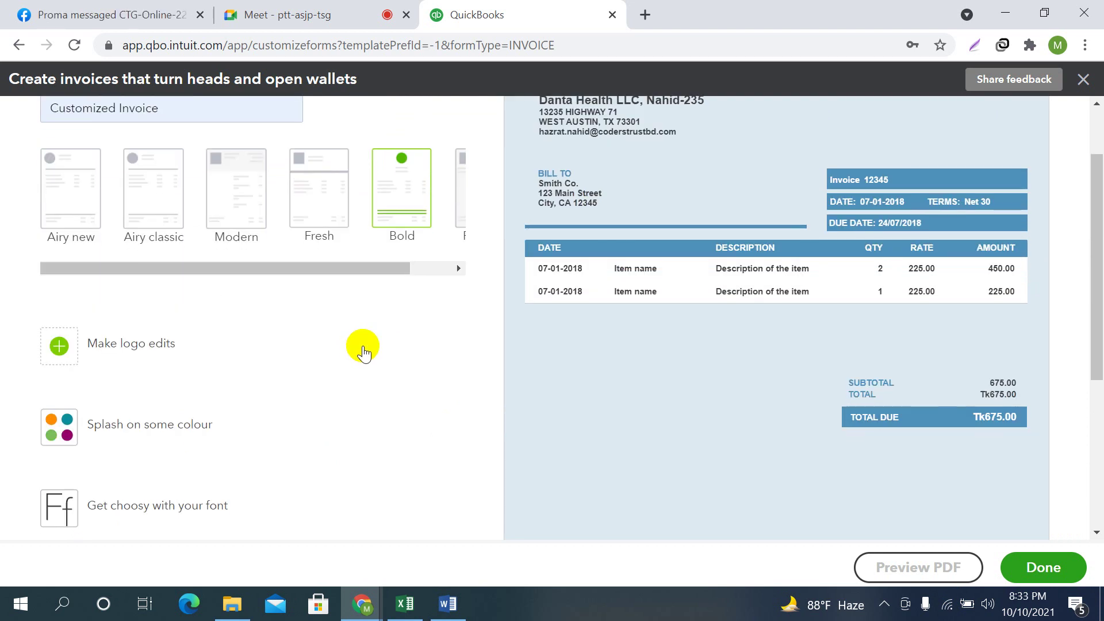
# Show the company logo at size M, placed at the far right of the header
pyautogui.click(122, 345)
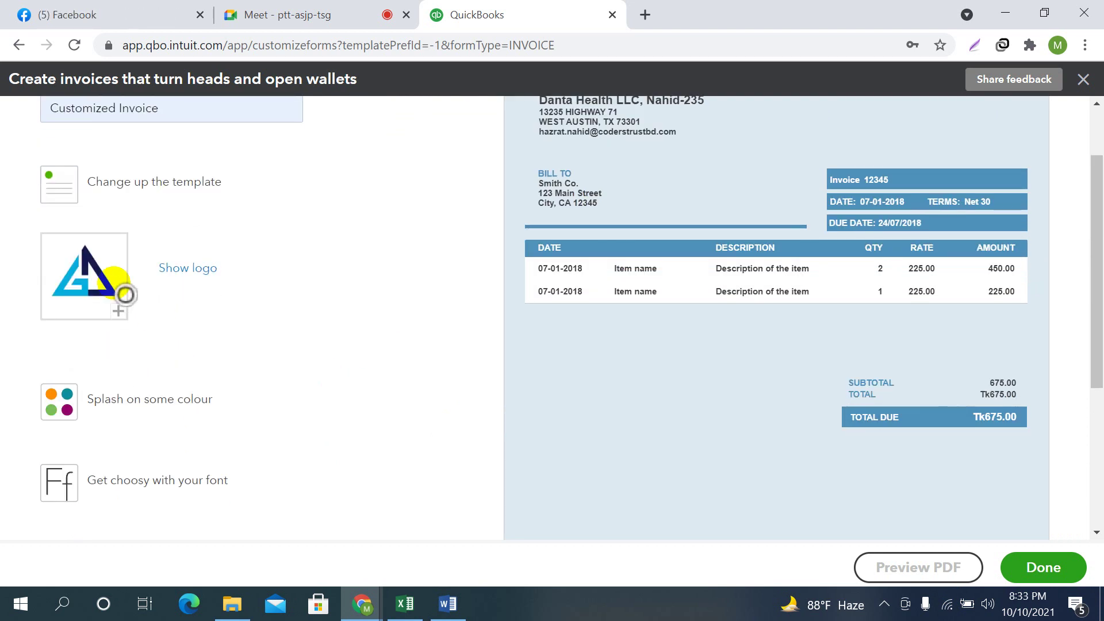
pyautogui.scroll(1, 230, 363)
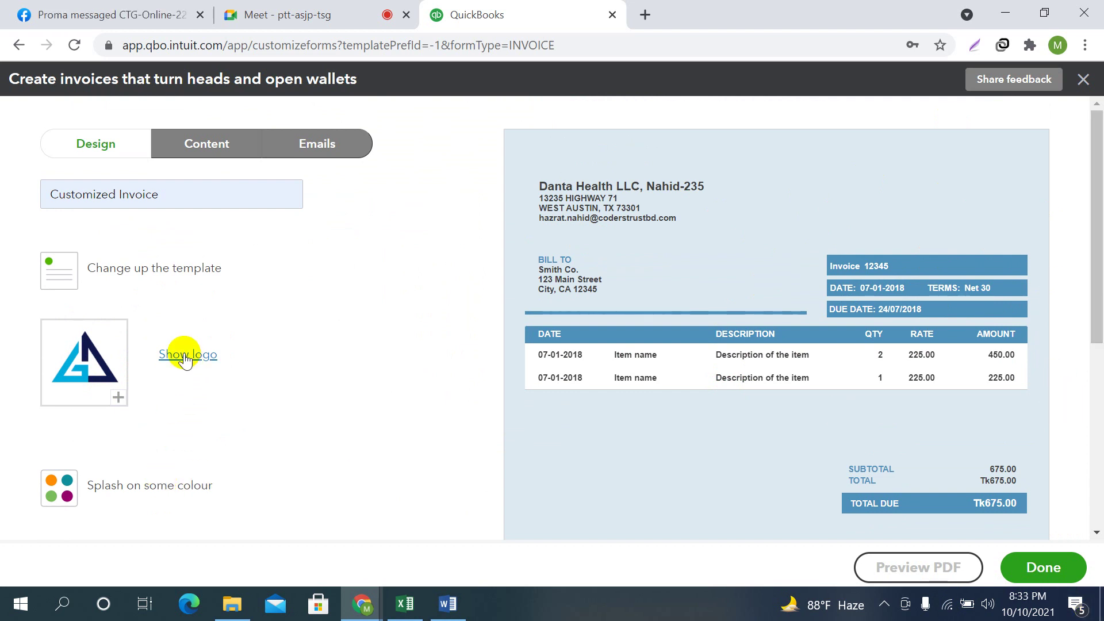
pyautogui.click(186, 356)
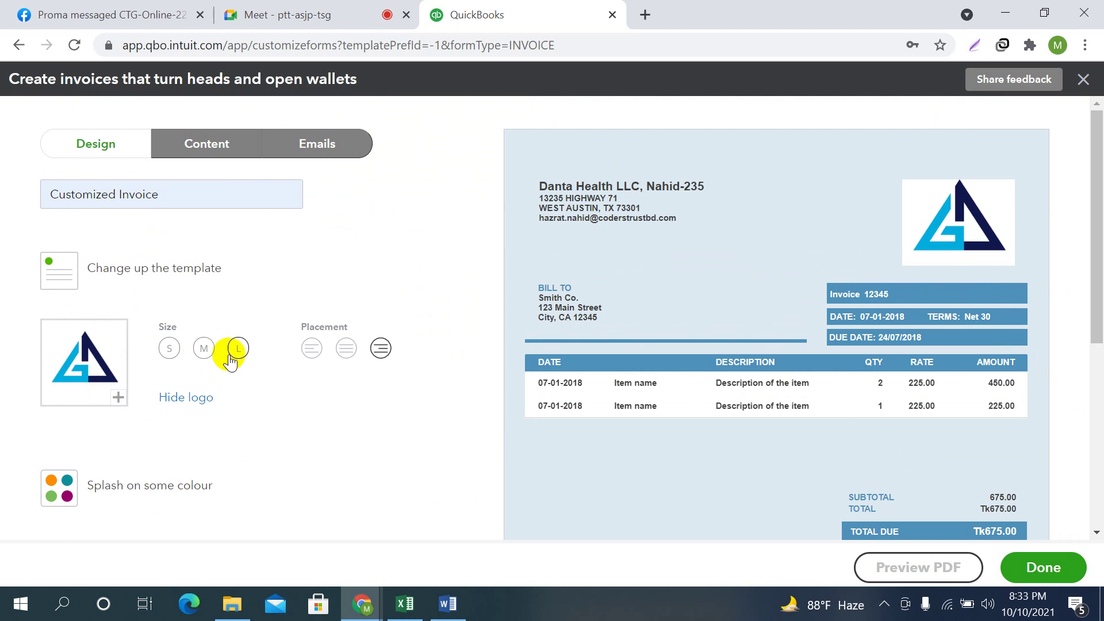
pyautogui.click(169, 349)
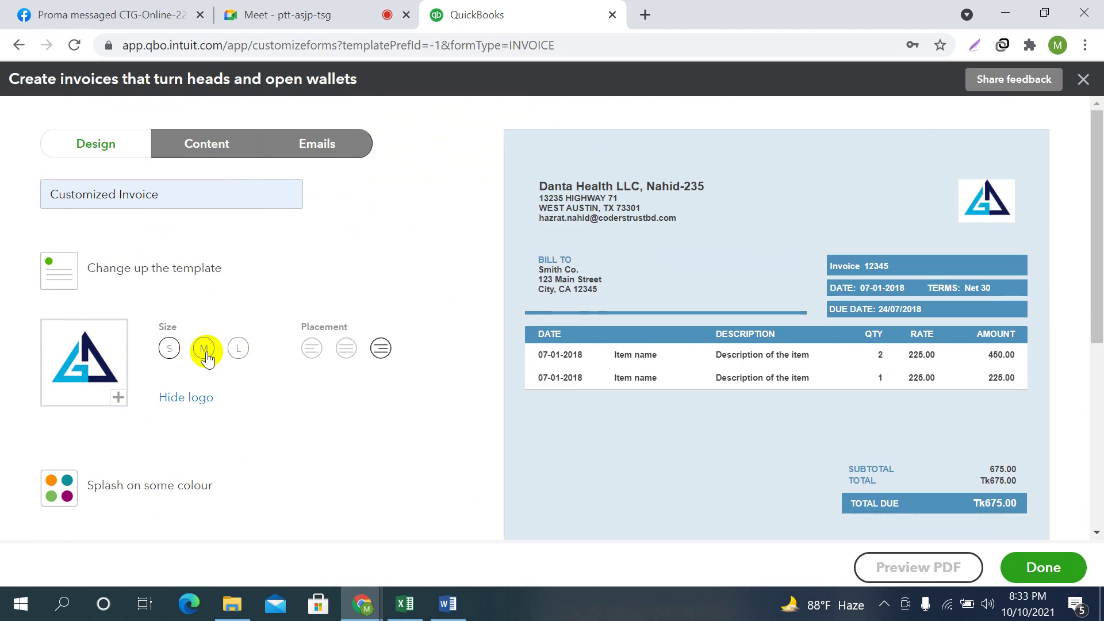
pyautogui.click(239, 349)
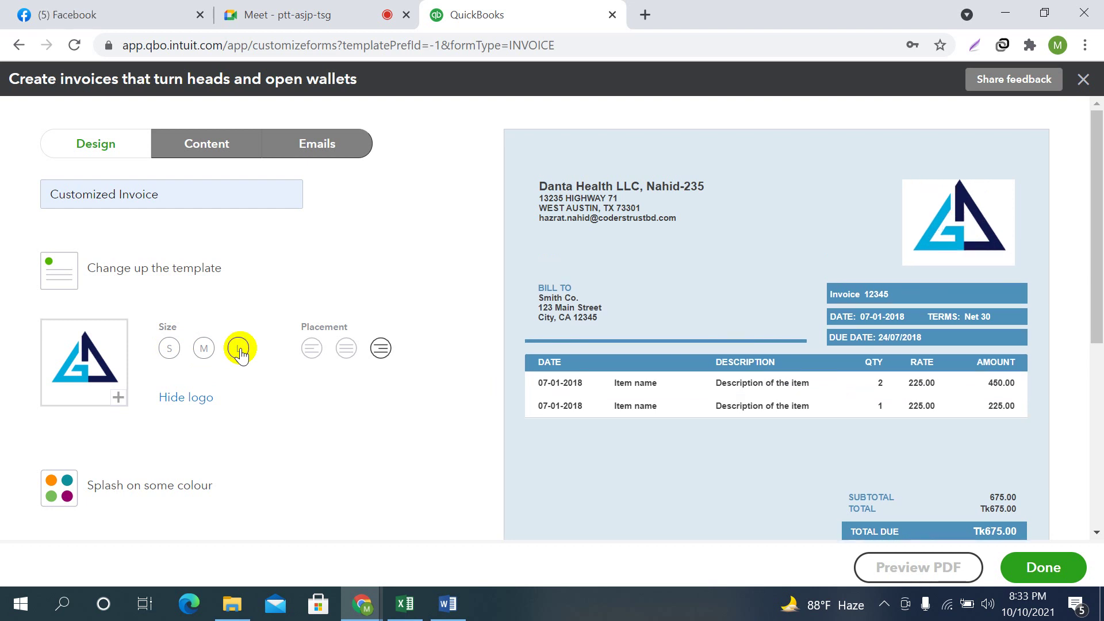
pyautogui.click(201, 349)
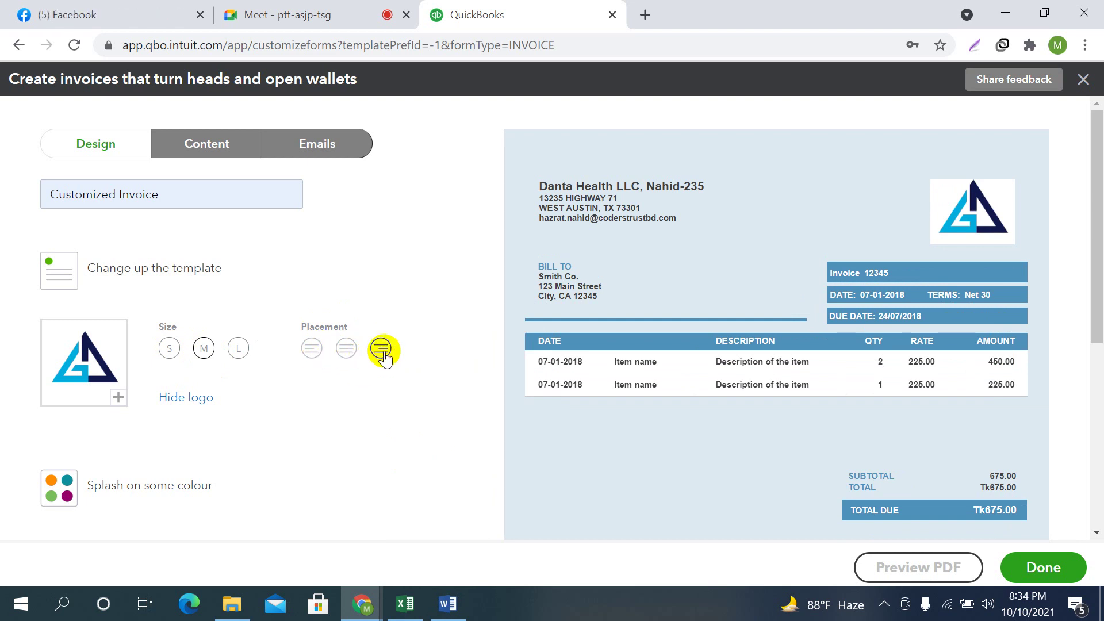
pyautogui.click(312, 347)
pyautogui.click(347, 348)
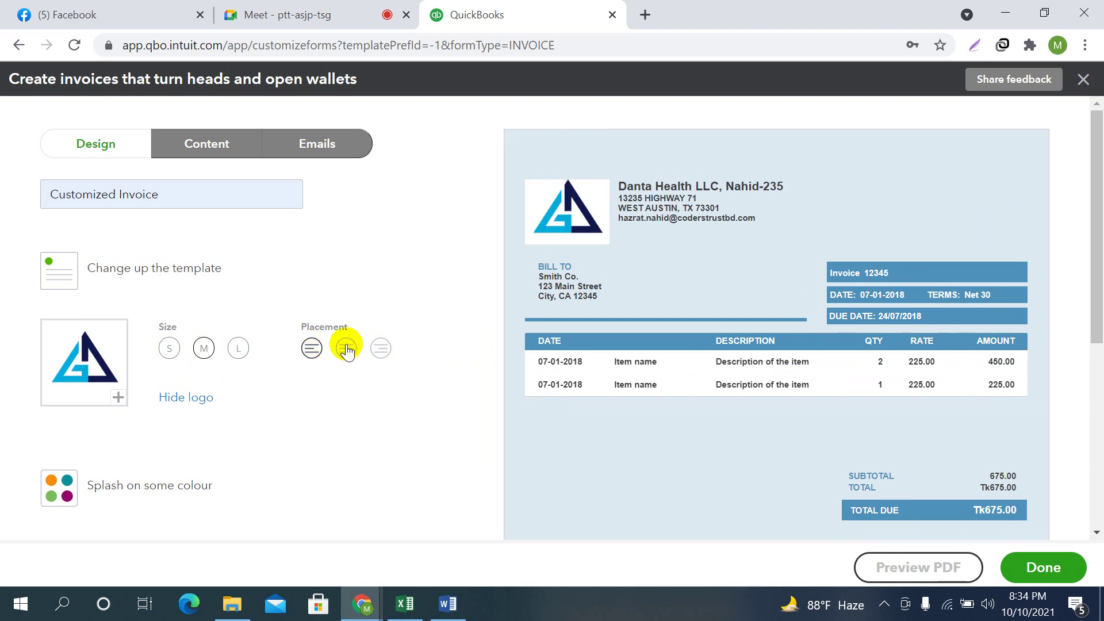
pyautogui.click(382, 351)
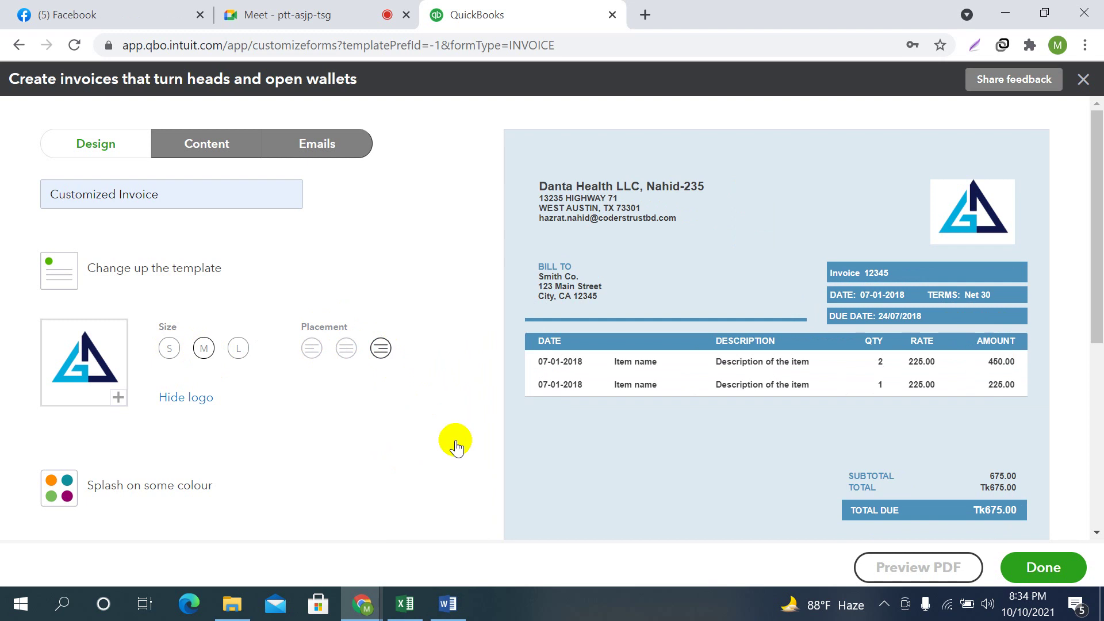
pyautogui.scroll(-1, 414, 413)
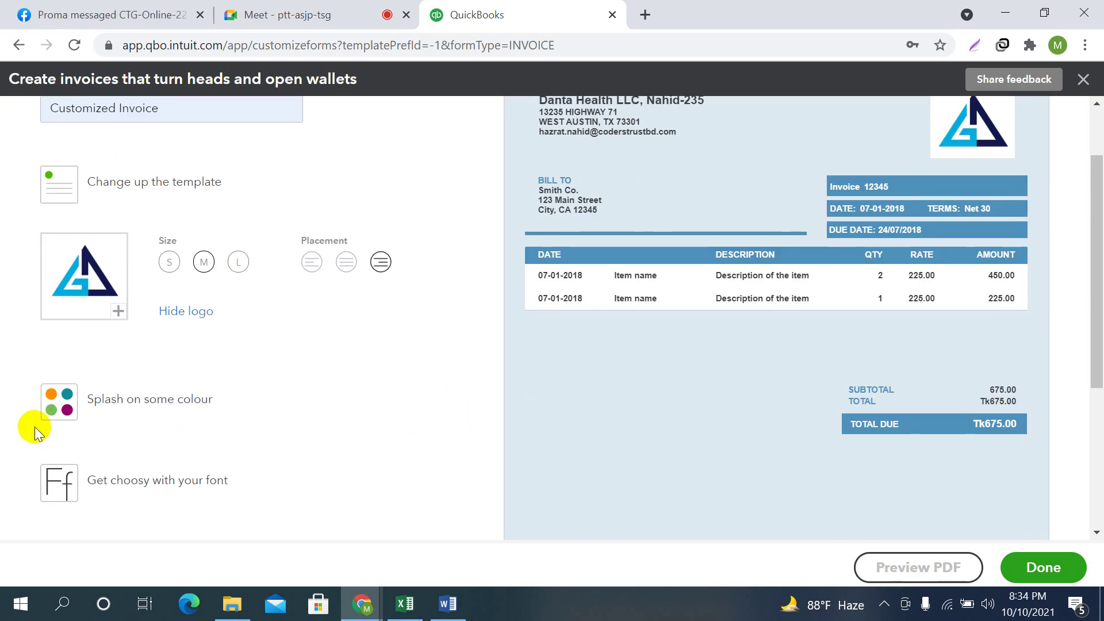
# Set the invoice accent colour to the dark navy #202e5a swatch
pyautogui.click(104, 403)
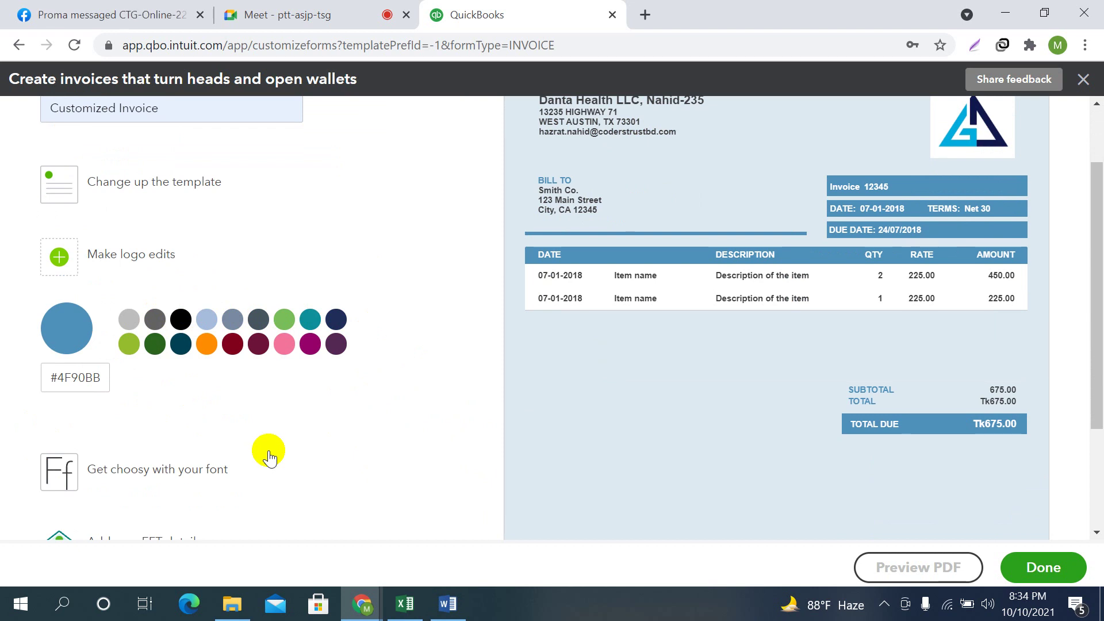
pyautogui.scroll(1, 619, 302)
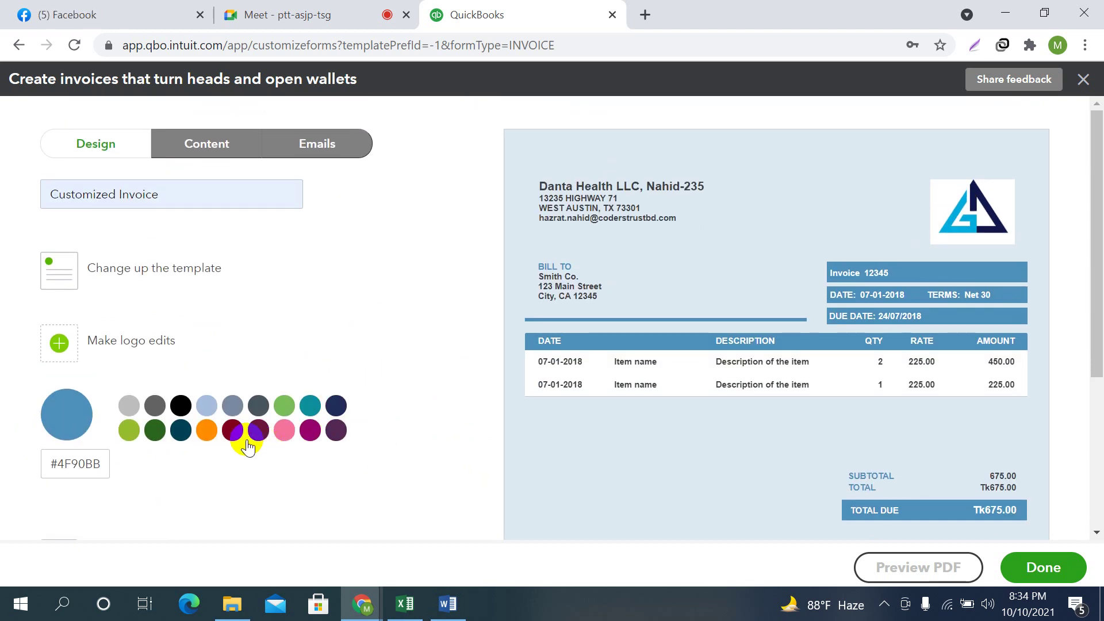
pyautogui.click(203, 432)
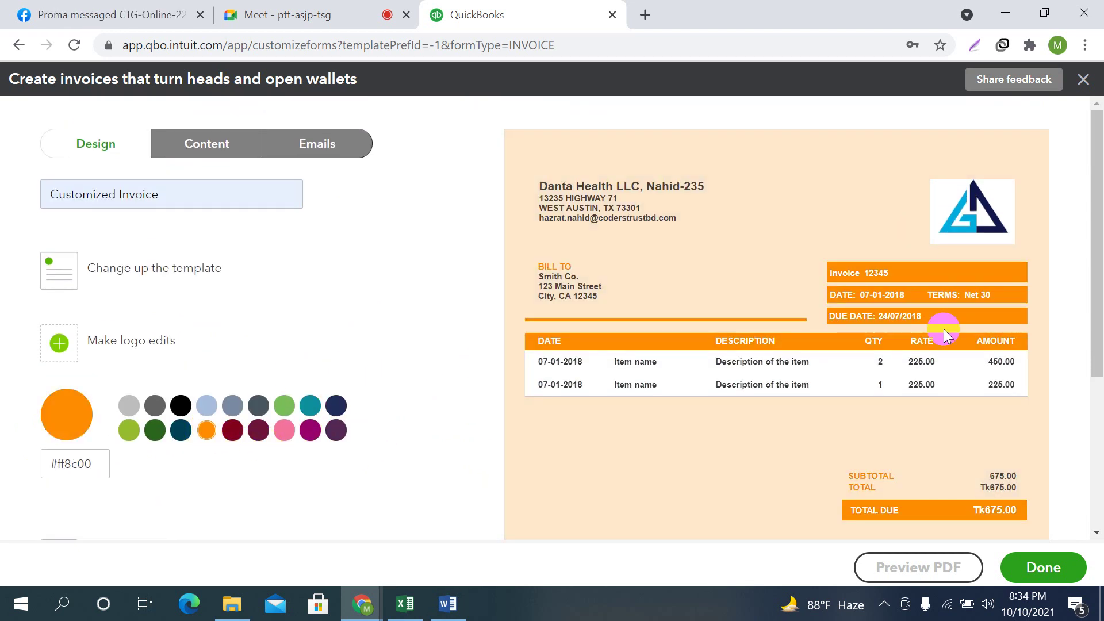
pyautogui.click(310, 405)
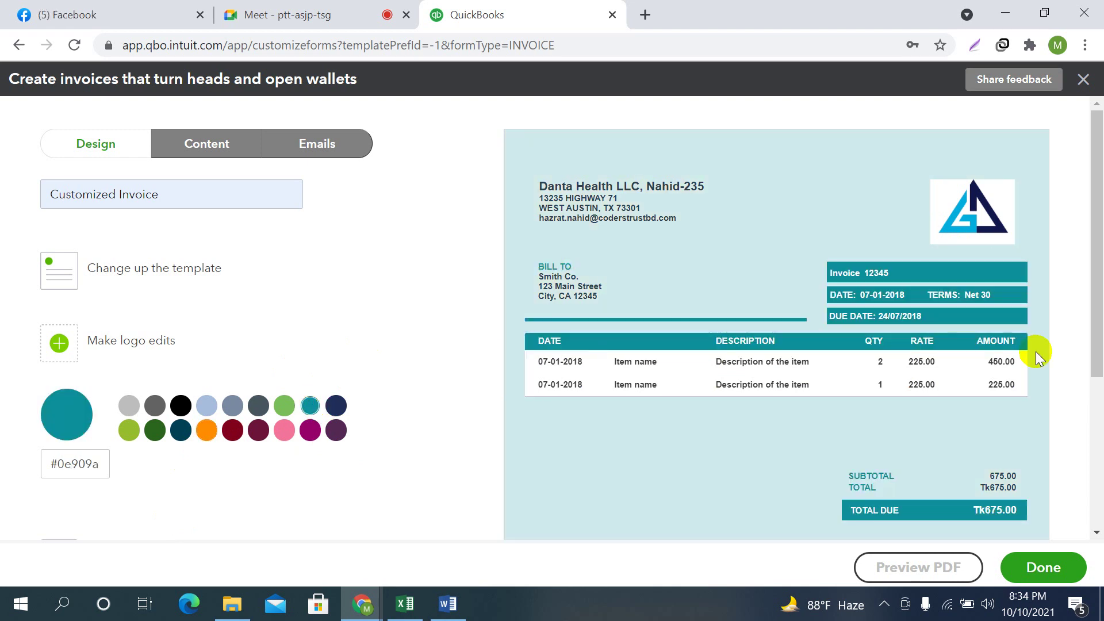
pyautogui.click(335, 408)
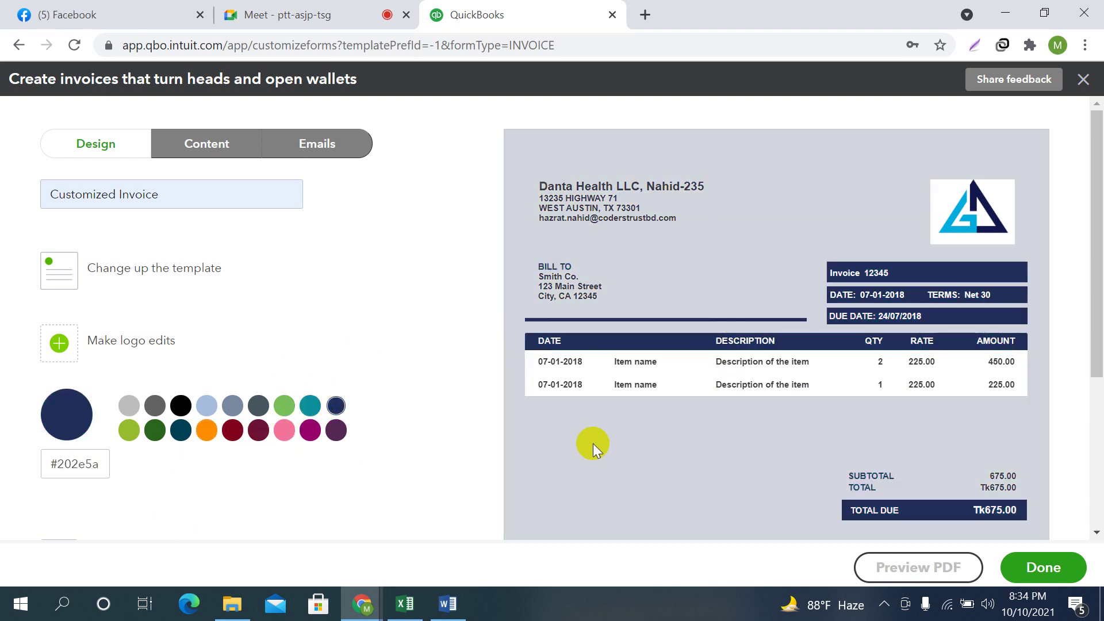
# Choose Times New Roman as the invoice font, after trying Courier
pyautogui.scroll(-3, 692, 402)
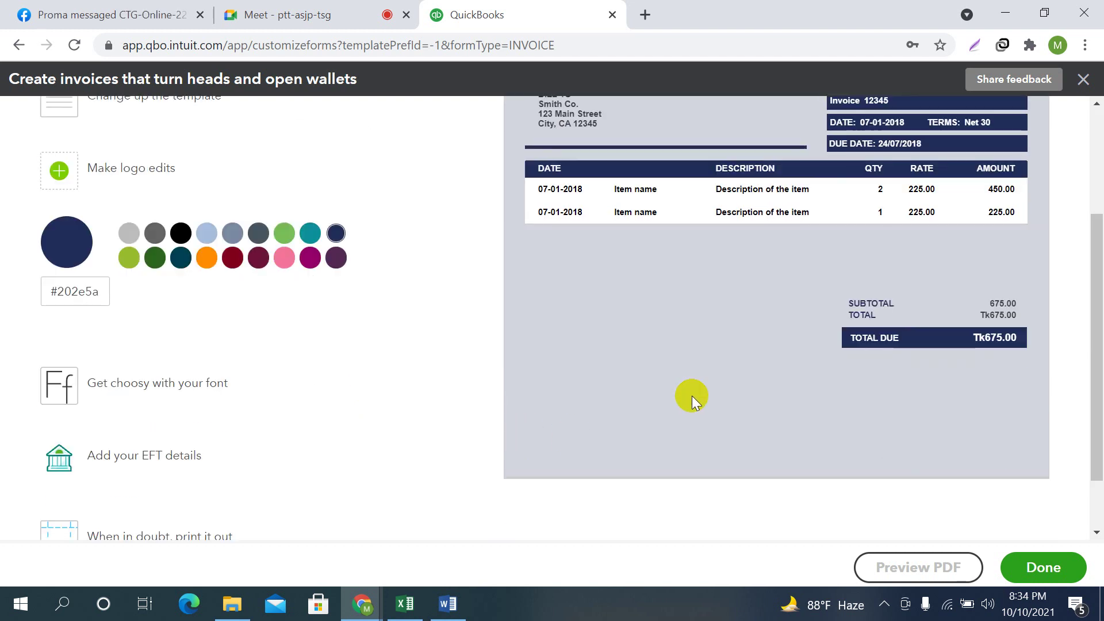
pyautogui.click(104, 384)
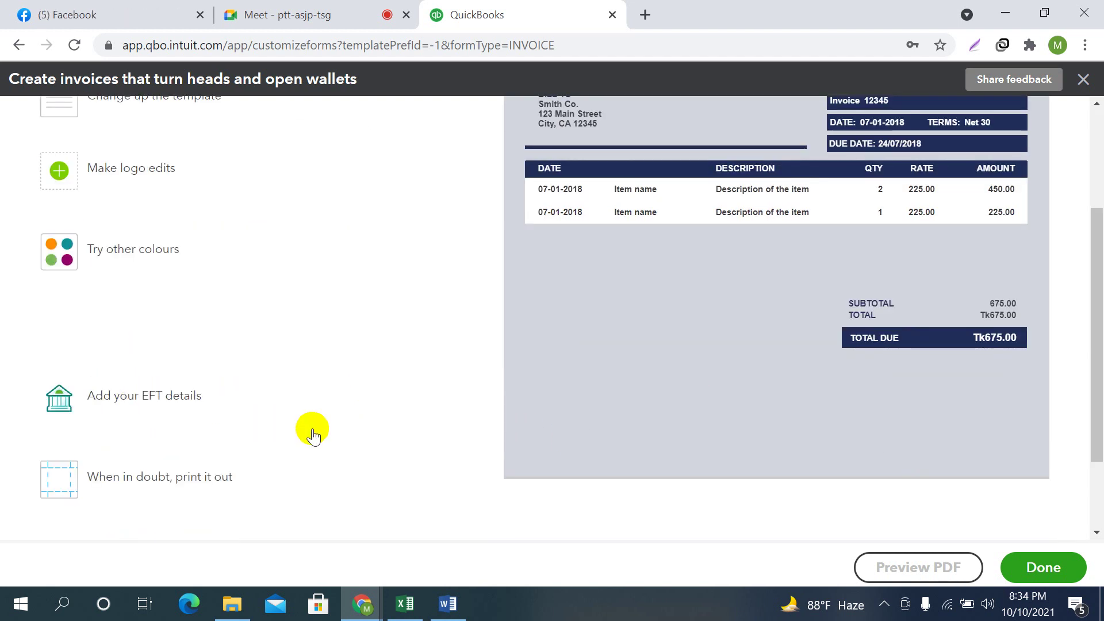
pyautogui.scroll(-1, 417, 382)
pyautogui.scroll(1, 196, 271)
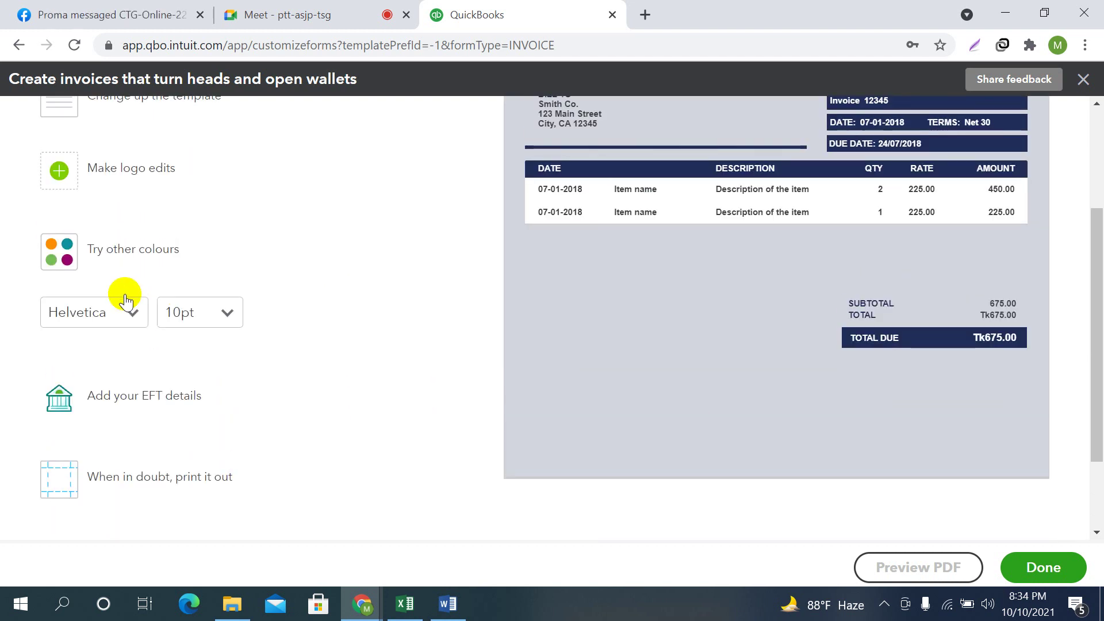
pyautogui.click(134, 317)
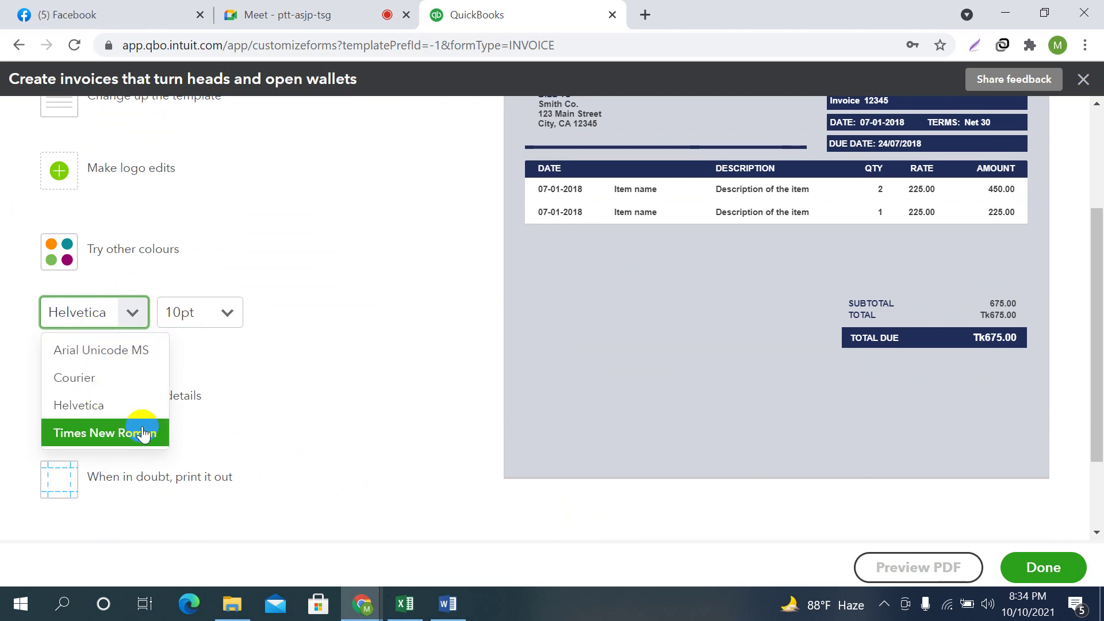
pyautogui.click(74, 379)
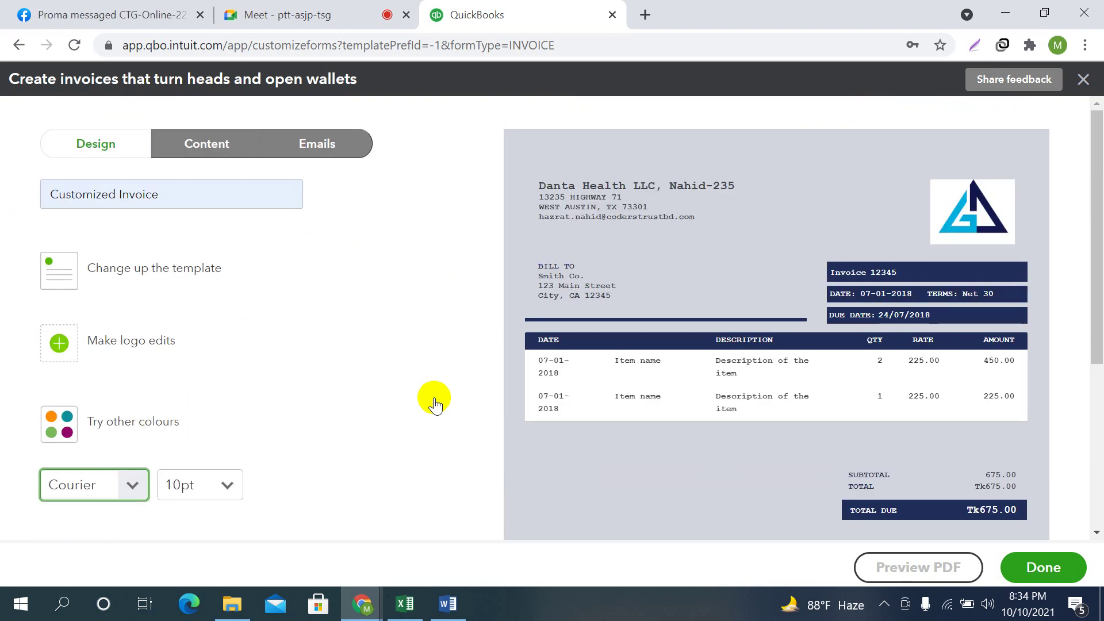
pyautogui.scroll(-2, 155, 437)
pyautogui.click(133, 401)
pyautogui.click(94, 519)
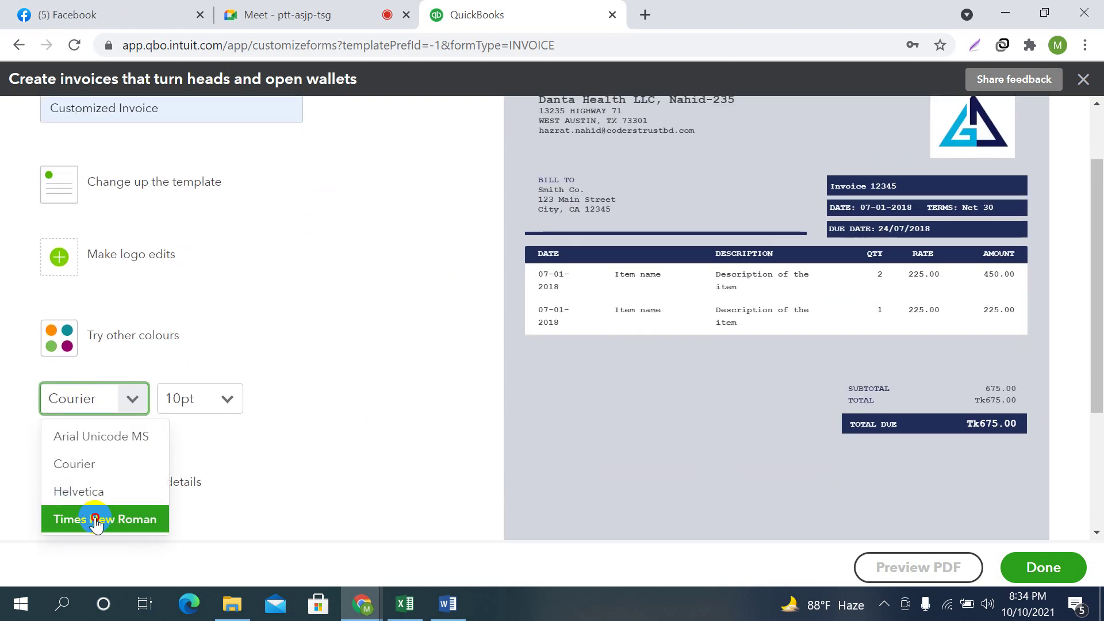
pyautogui.scroll(1, 428, 431)
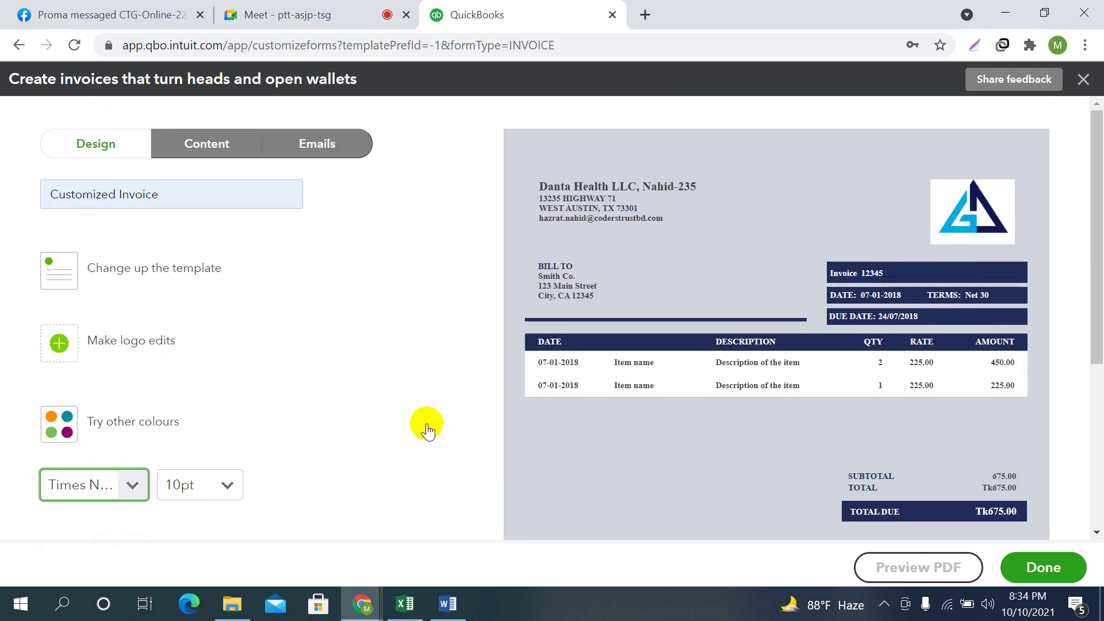
# Set the invoice font size to 10pt
pyautogui.click(133, 486)
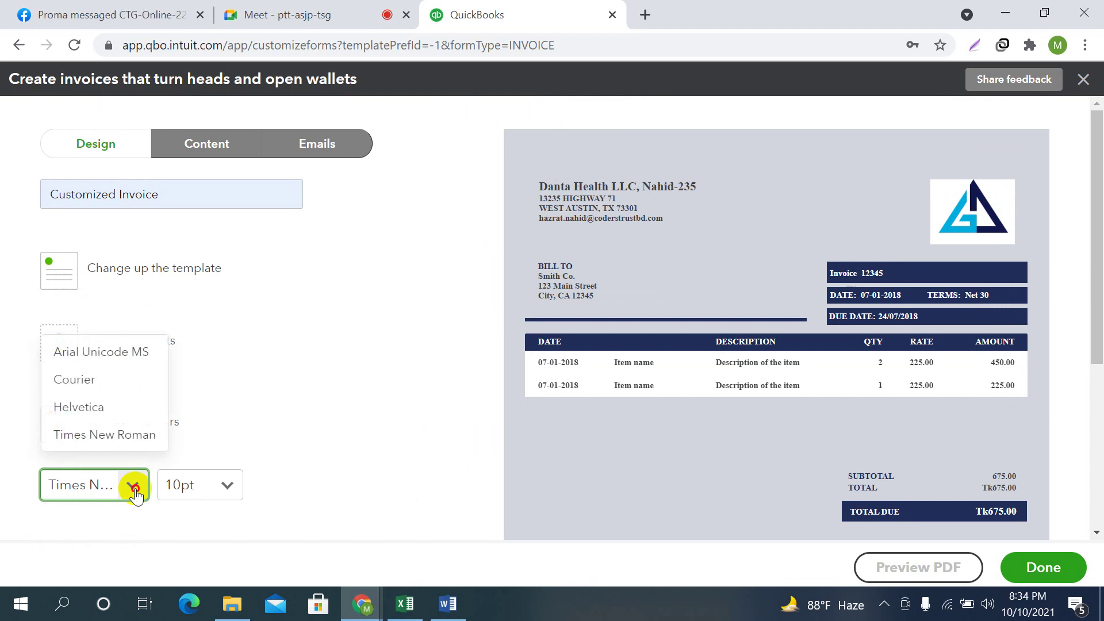
pyautogui.click(133, 488)
pyautogui.click(228, 486)
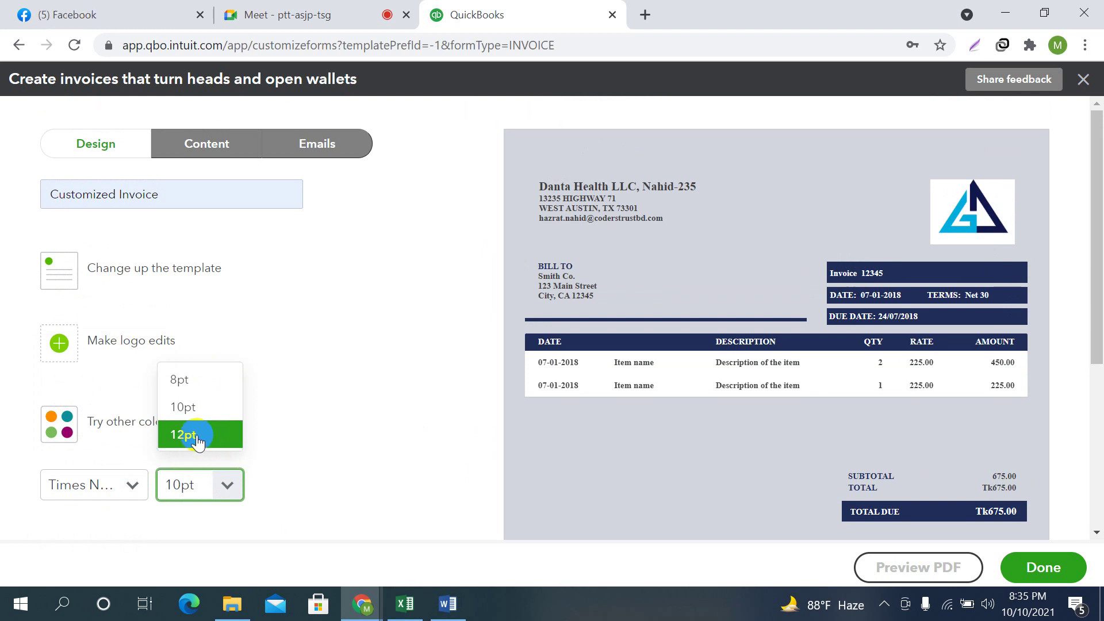
pyautogui.click(185, 408)
pyautogui.scroll(-3, 420, 377)
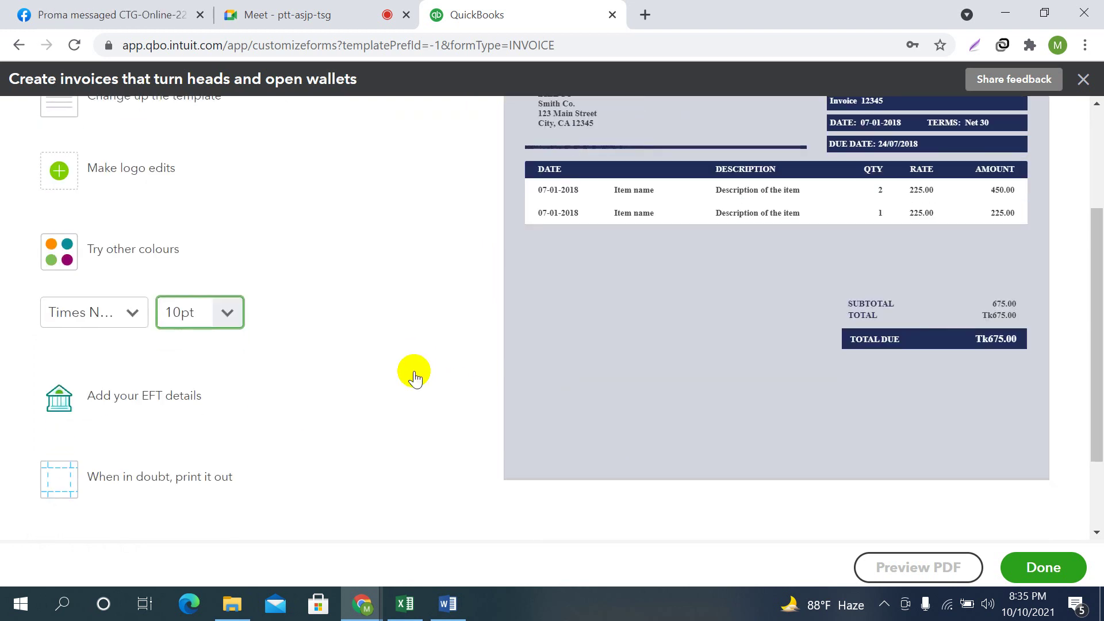
pyautogui.scroll(2, 402, 377)
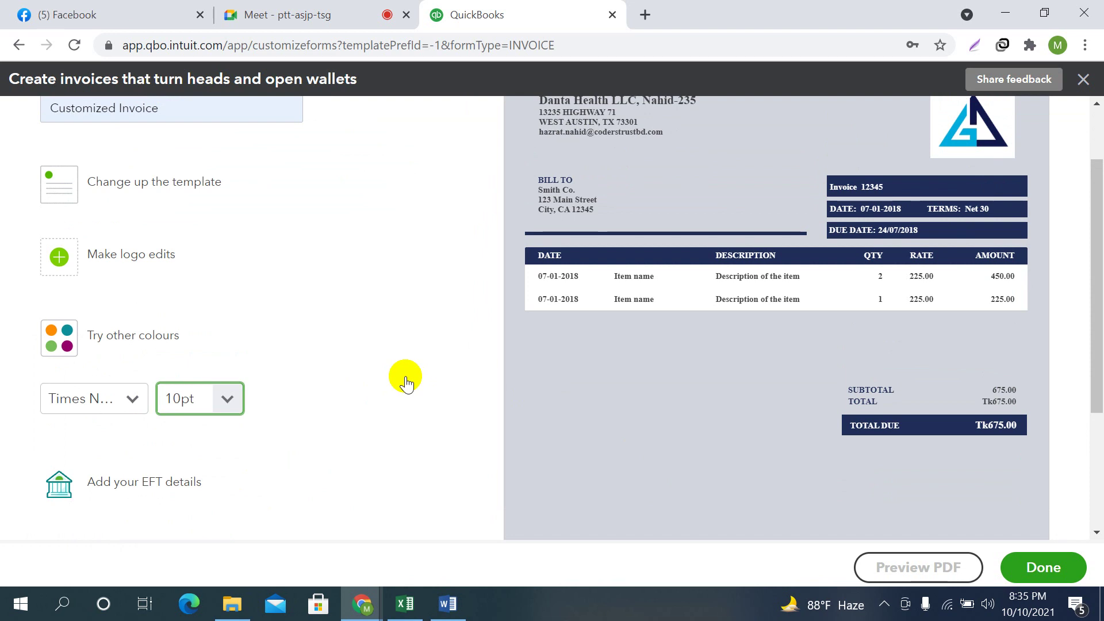
pyautogui.scroll(1, 407, 382)
pyautogui.scroll(-1, 248, 420)
pyautogui.scroll(1, 298, 166)
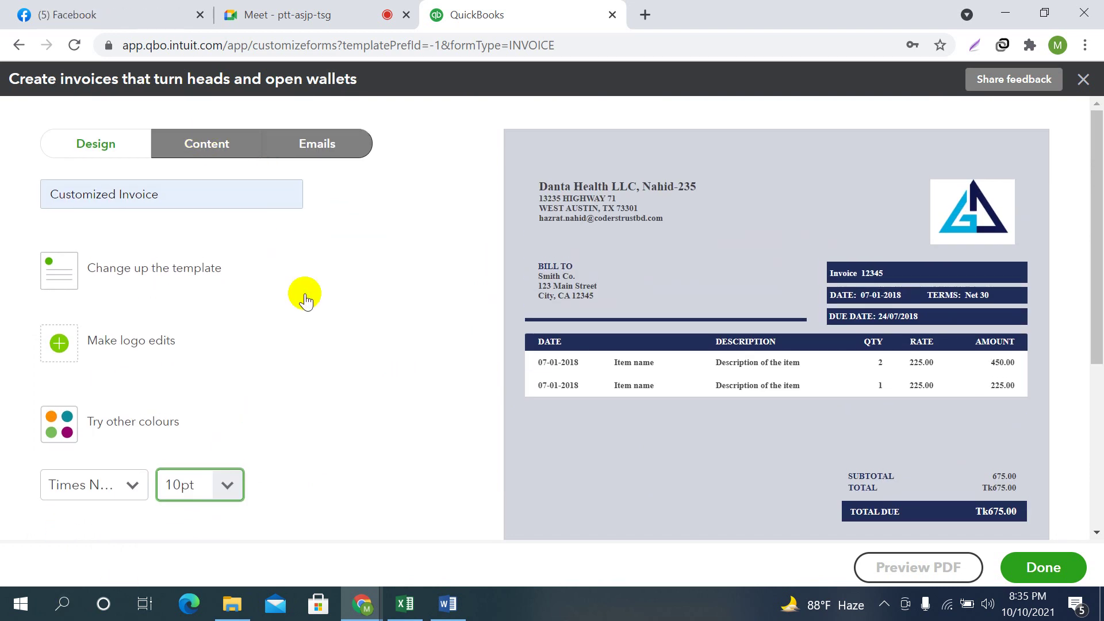
pyautogui.scroll(-5, 173, 299)
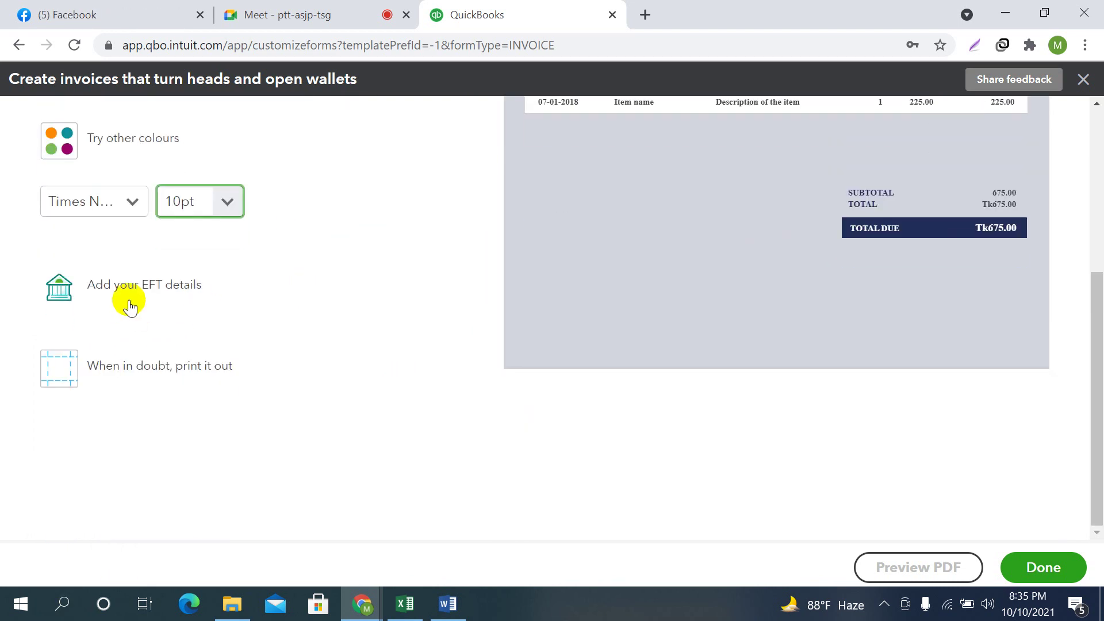
# Expand the printing options showing the 0.5" and 0.25" page margins
pyautogui.click(130, 377)
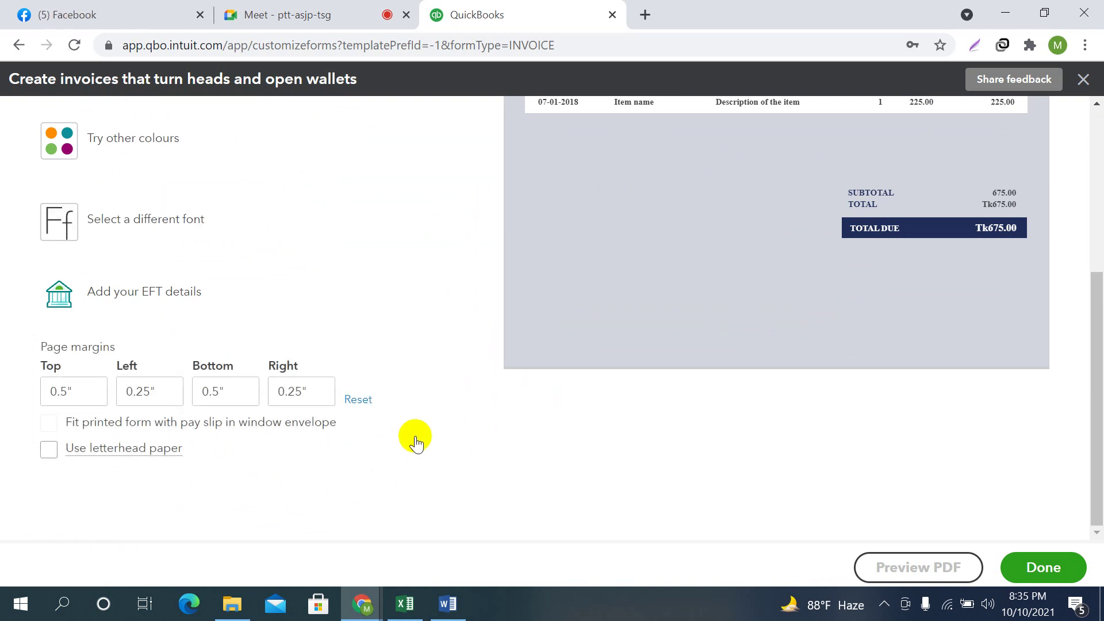
pyautogui.scroll(1, 485, 435)
pyautogui.scroll(3, 763, 392)
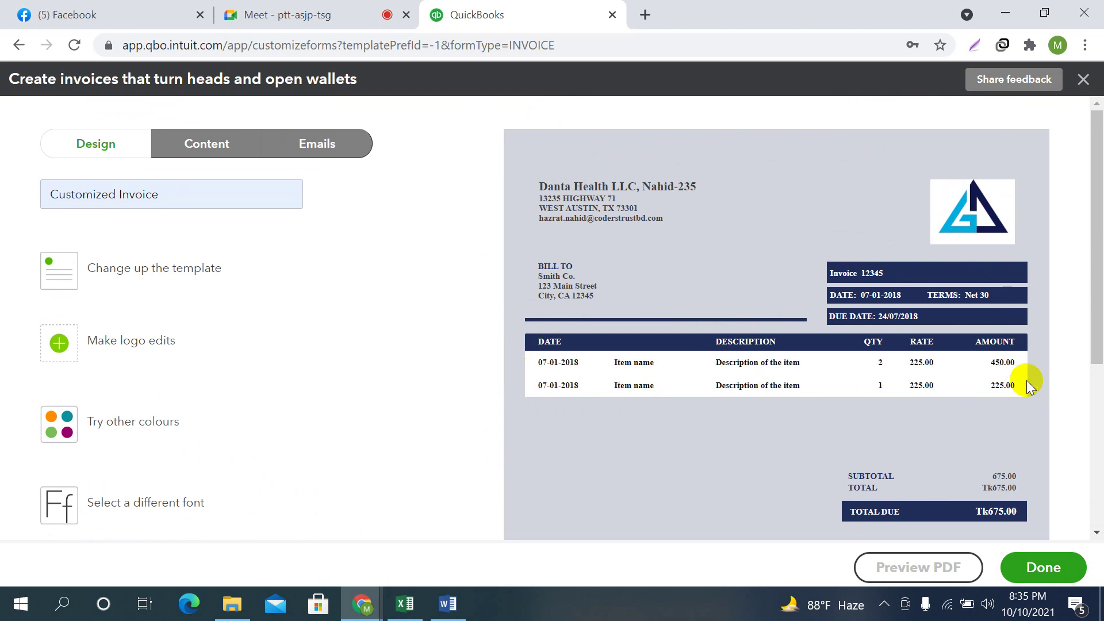
pyautogui.scroll(-4, 818, 440)
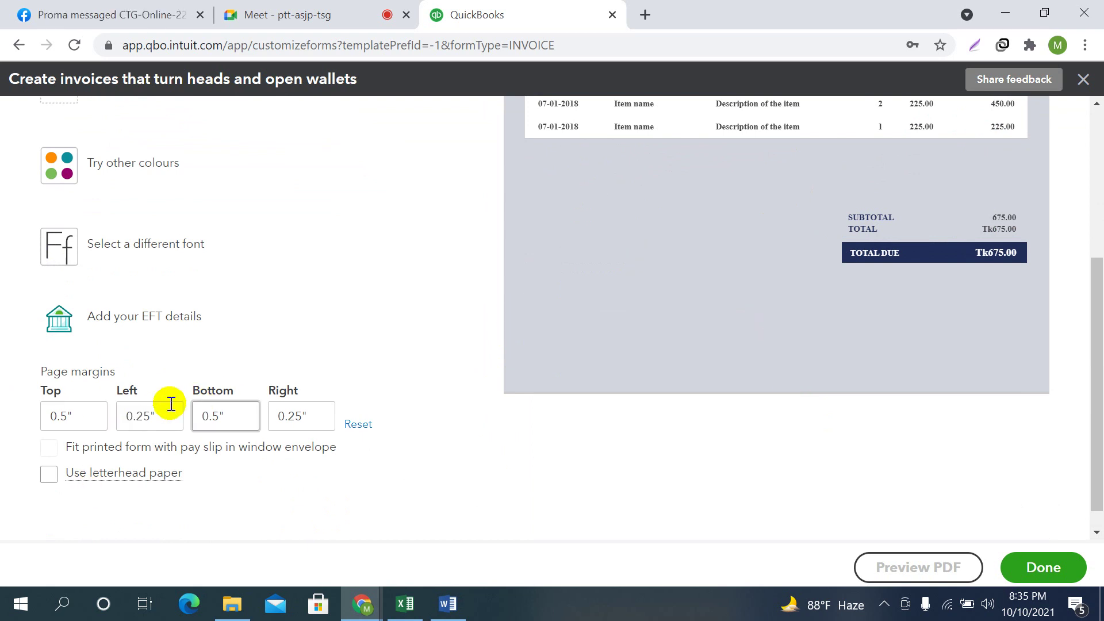
pyautogui.scroll(3, 833, 280)
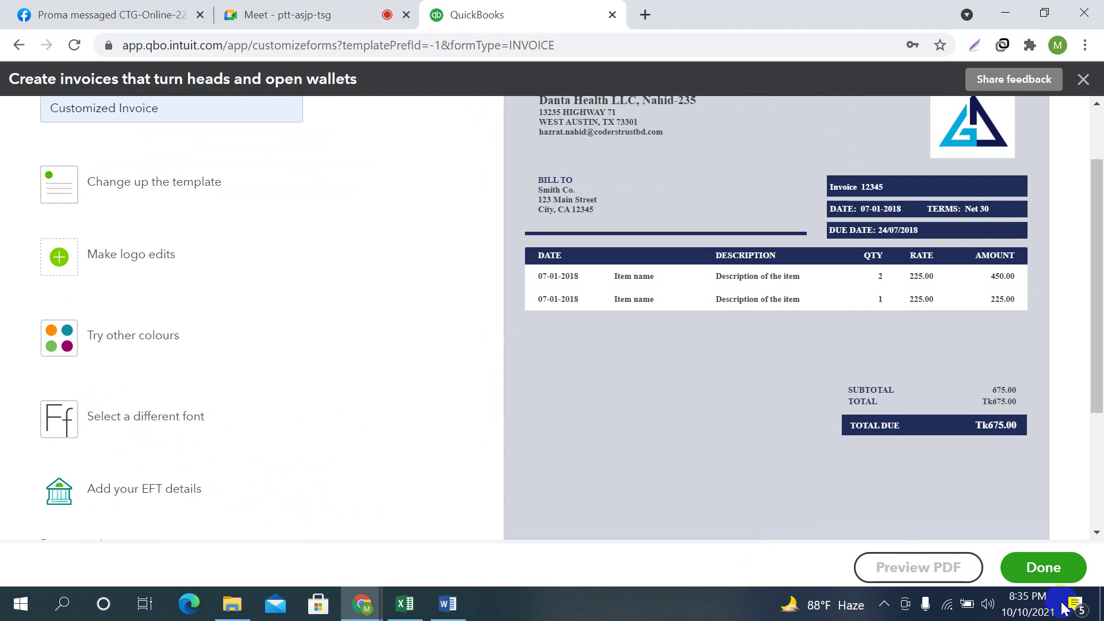
pyautogui.scroll(-3, 536, 446)
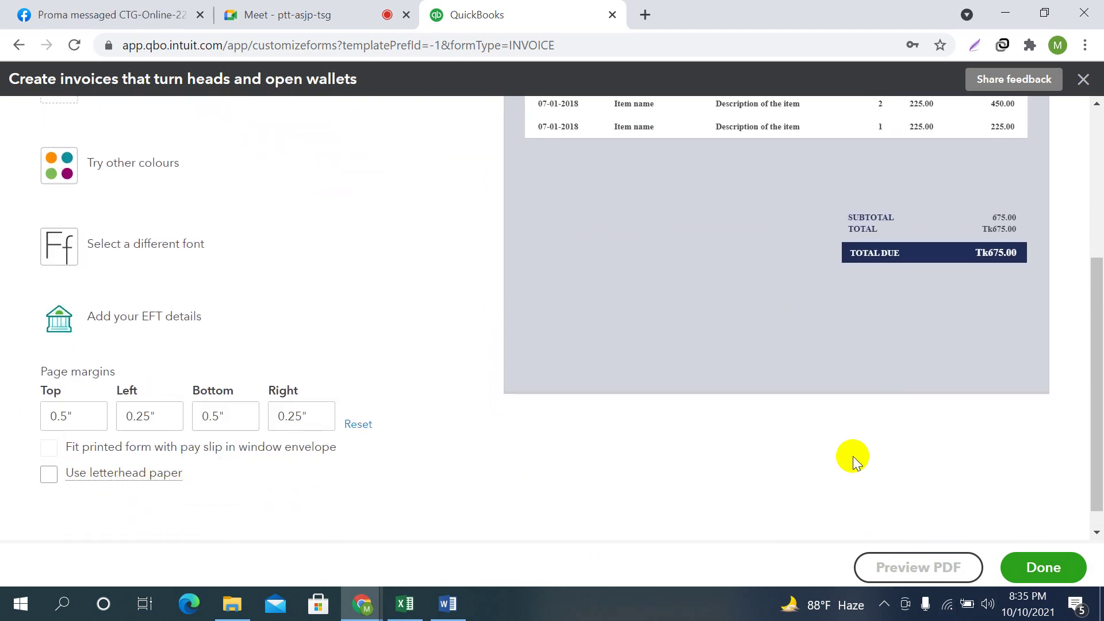
pyautogui.scroll(5, 850, 456)
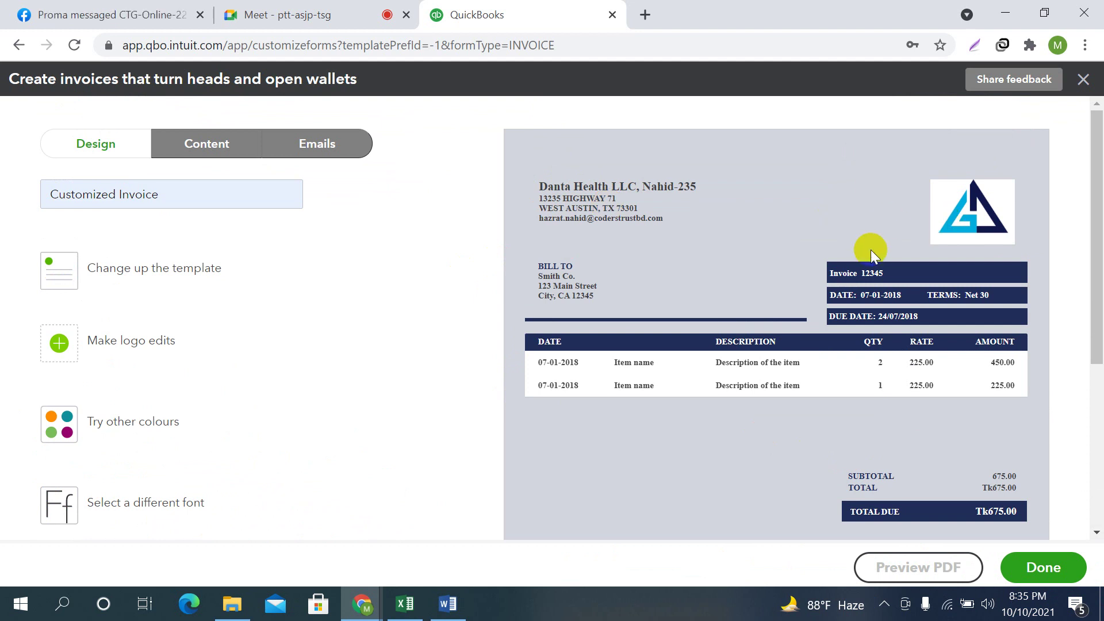
pyautogui.scroll(-5, 456, 382)
# Turn on Use letterhead paper and check the invoice preview
pyautogui.click(49, 453)
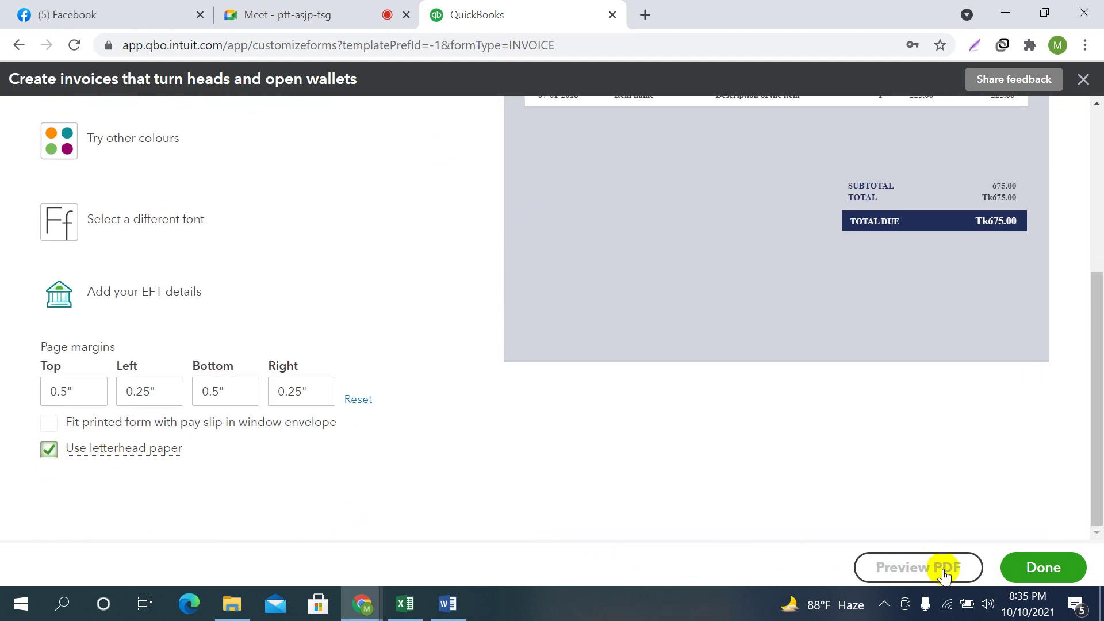
pyautogui.scroll(5, 821, 422)
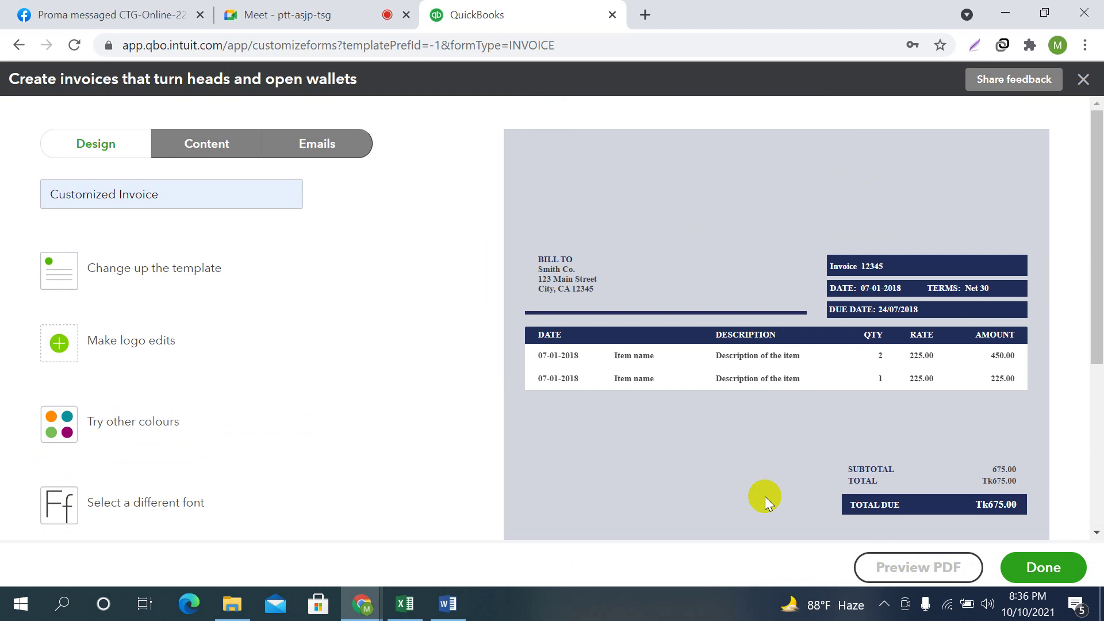
pyautogui.scroll(-5, 217, 451)
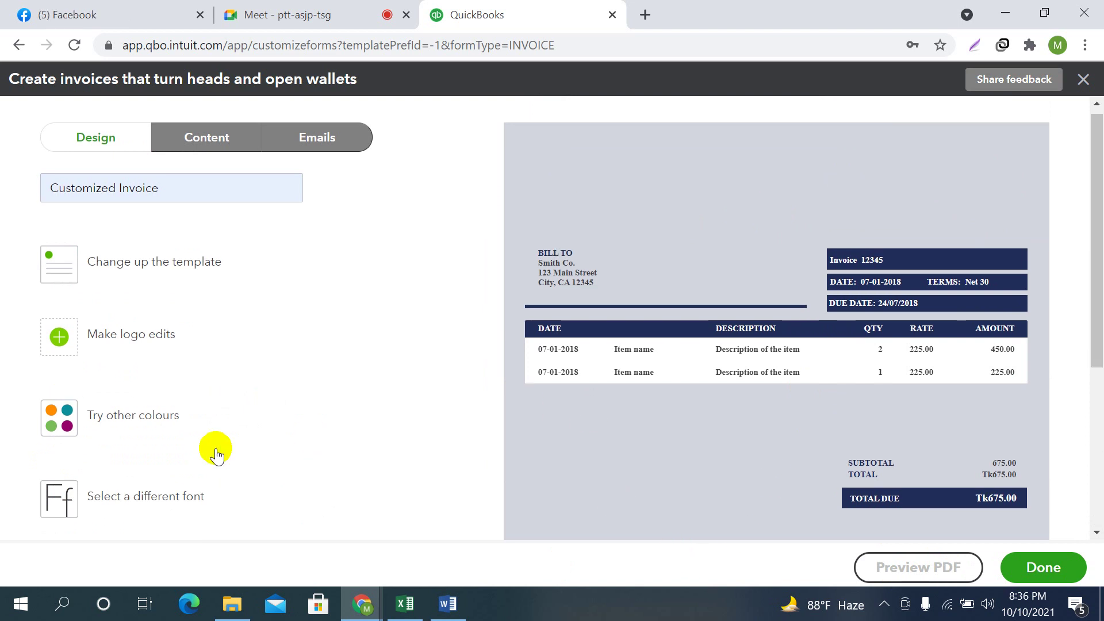
pyautogui.scroll(5, 510, 430)
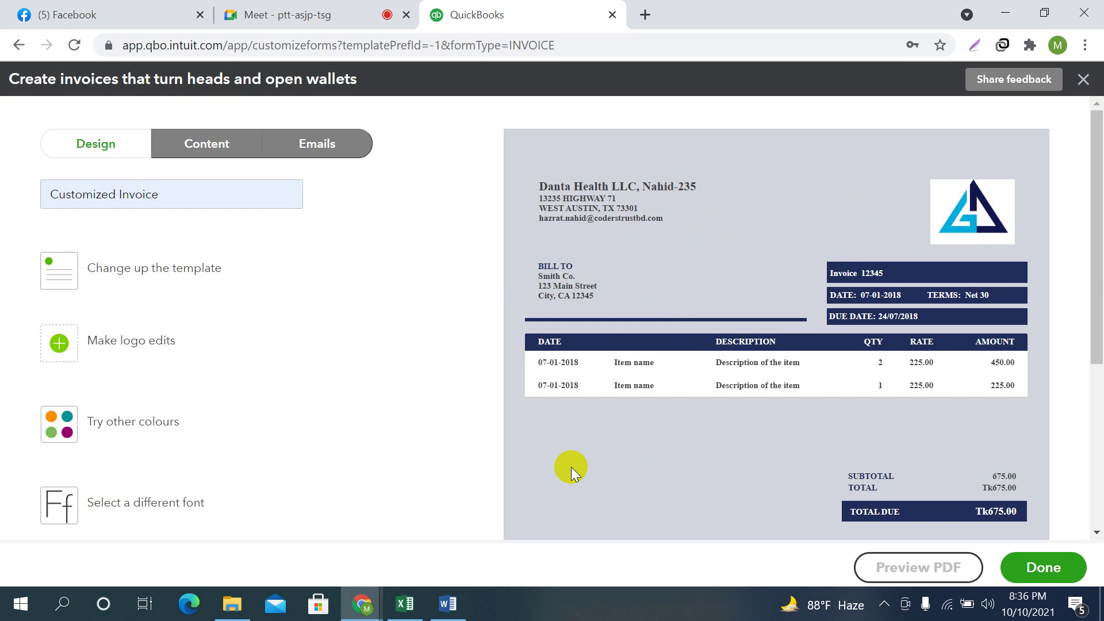
pyautogui.scroll(-5, 571, 465)
pyautogui.click(48, 449)
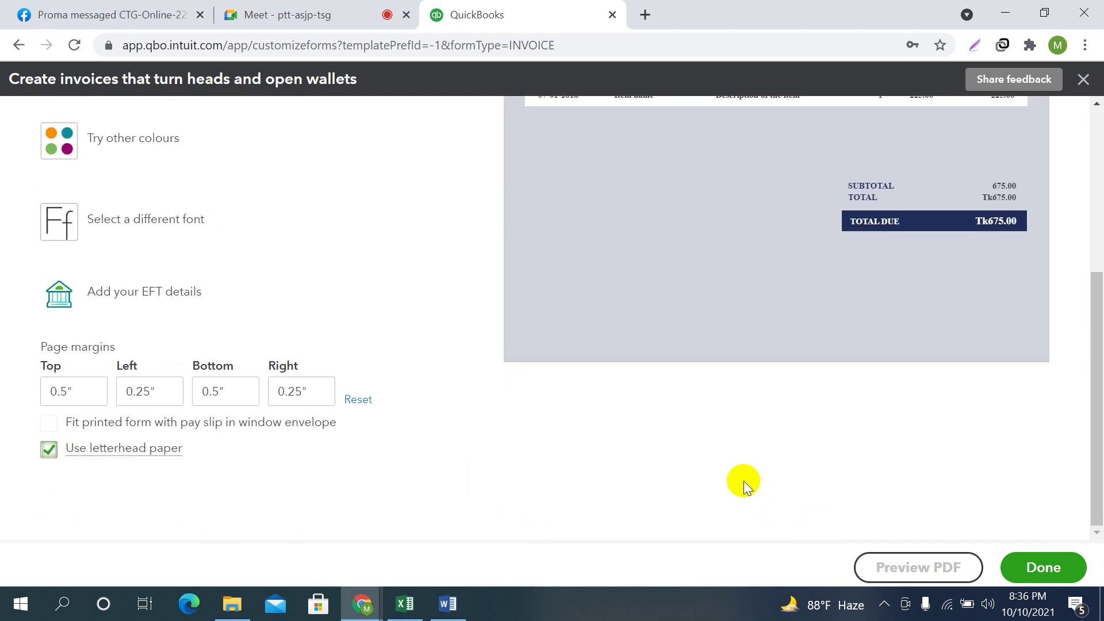
pyautogui.scroll(5, 741, 482)
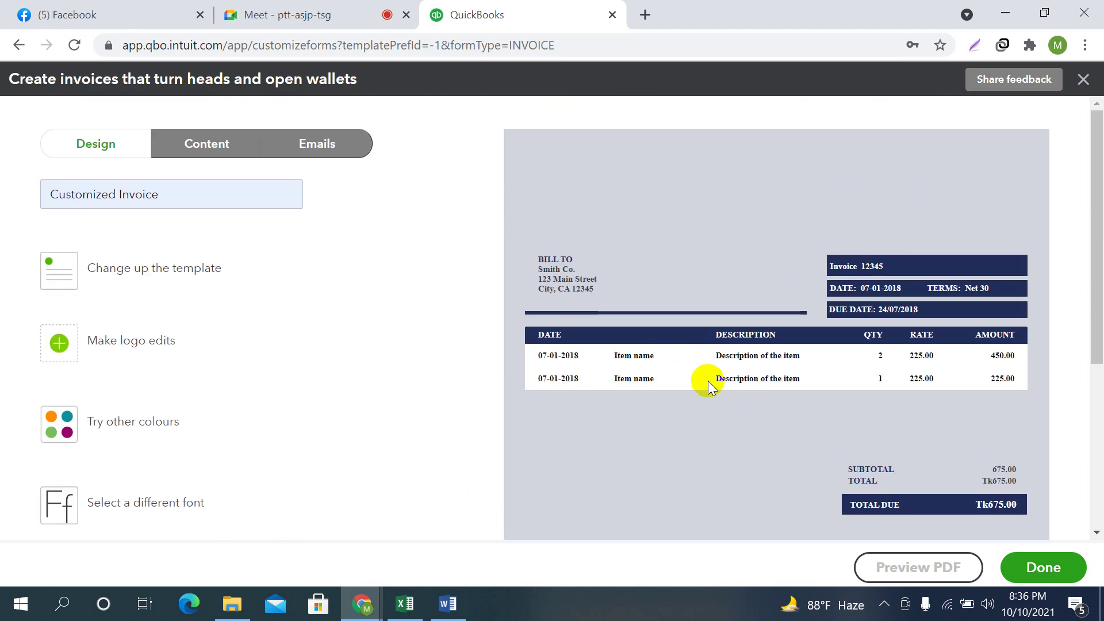
pyautogui.scroll(-5, 162, 465)
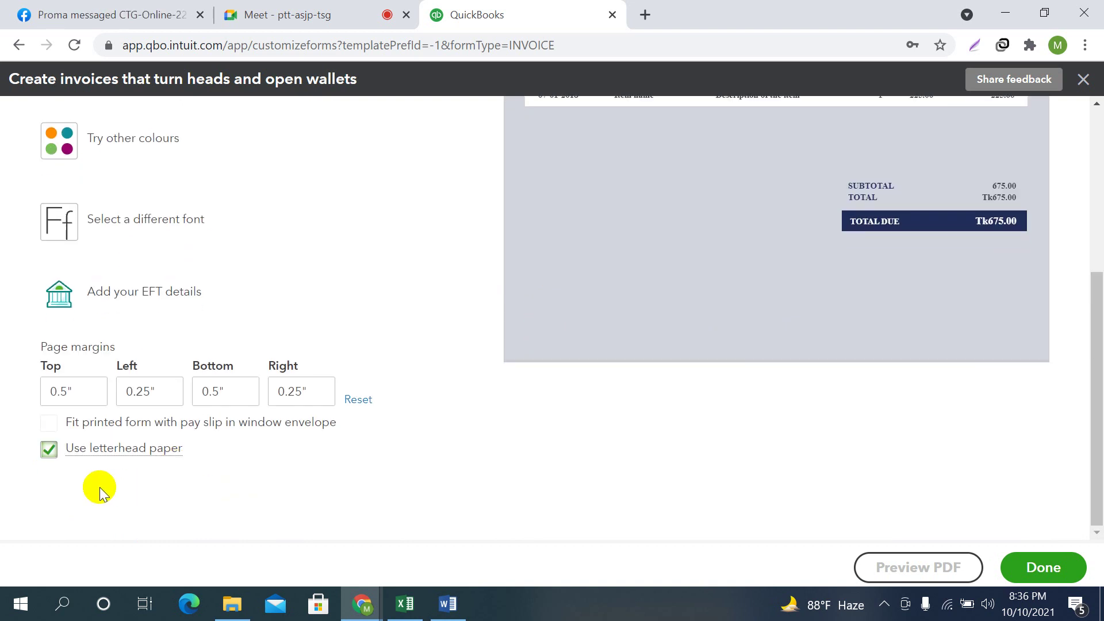
pyautogui.scroll(5, 459, 432)
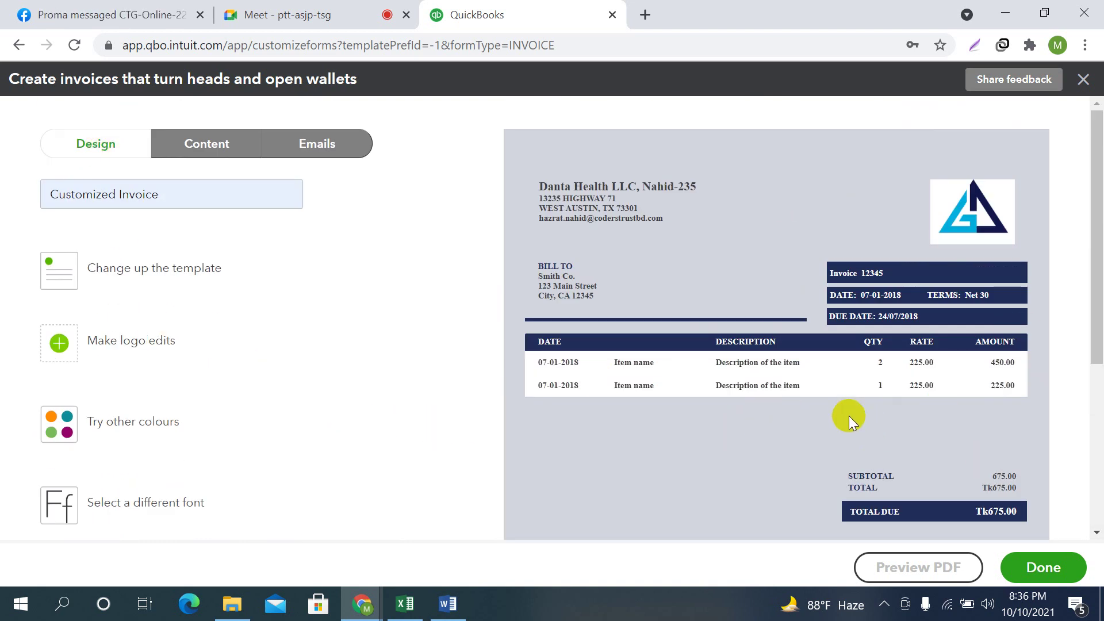
# Switch to Content and scroll through the invoice's header, item table and totals
pyautogui.click(205, 148)
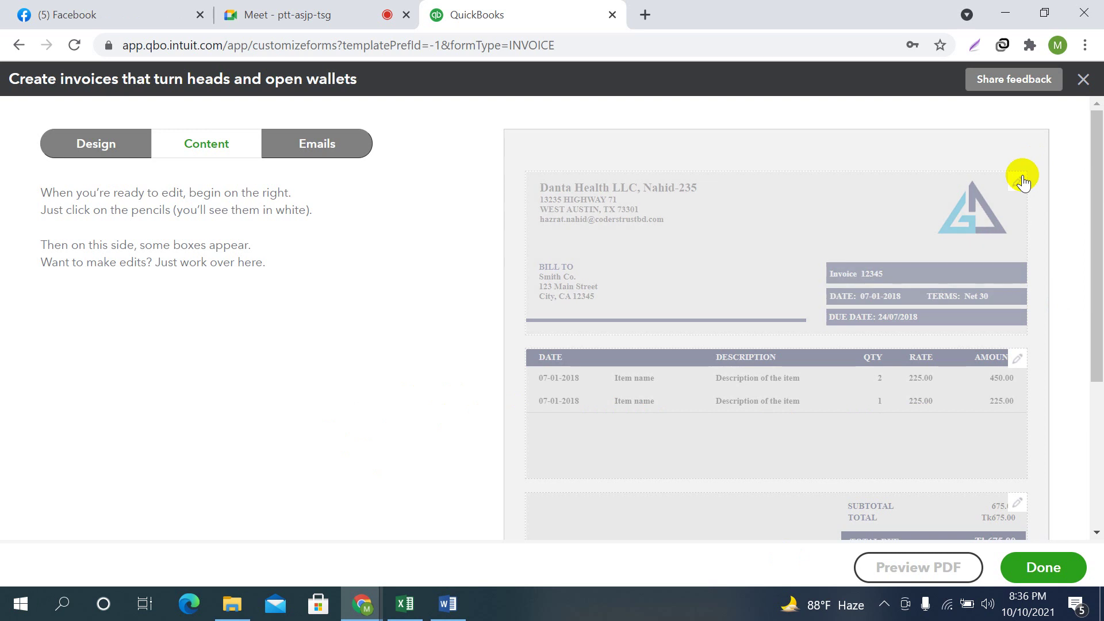
pyautogui.scroll(-2, 1029, 295)
pyautogui.scroll(-3, 1030, 403)
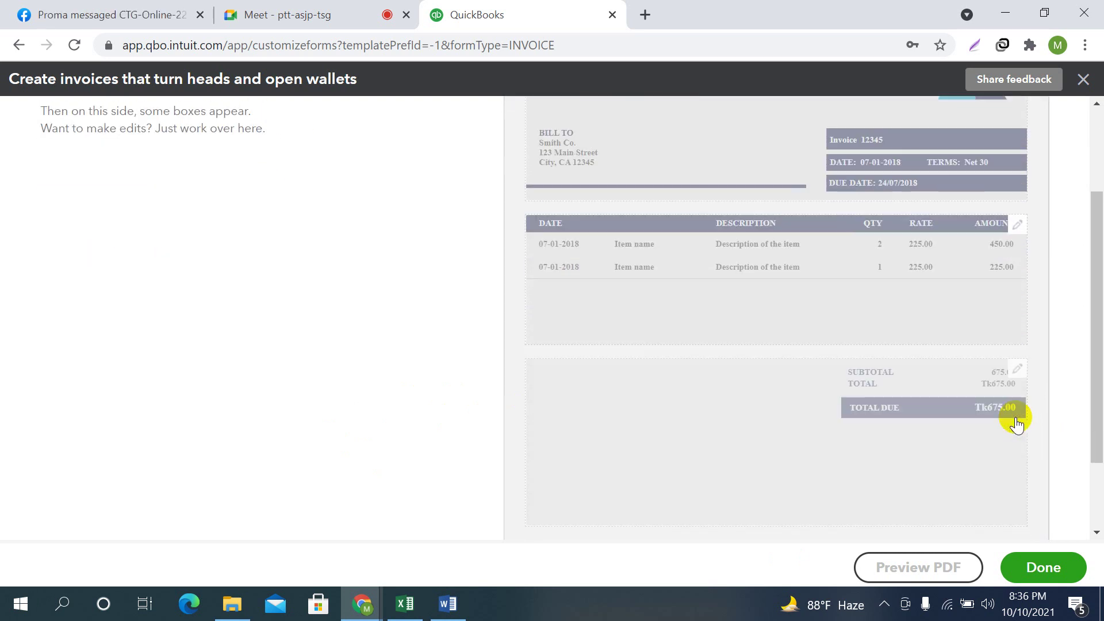
pyautogui.scroll(5, 1036, 342)
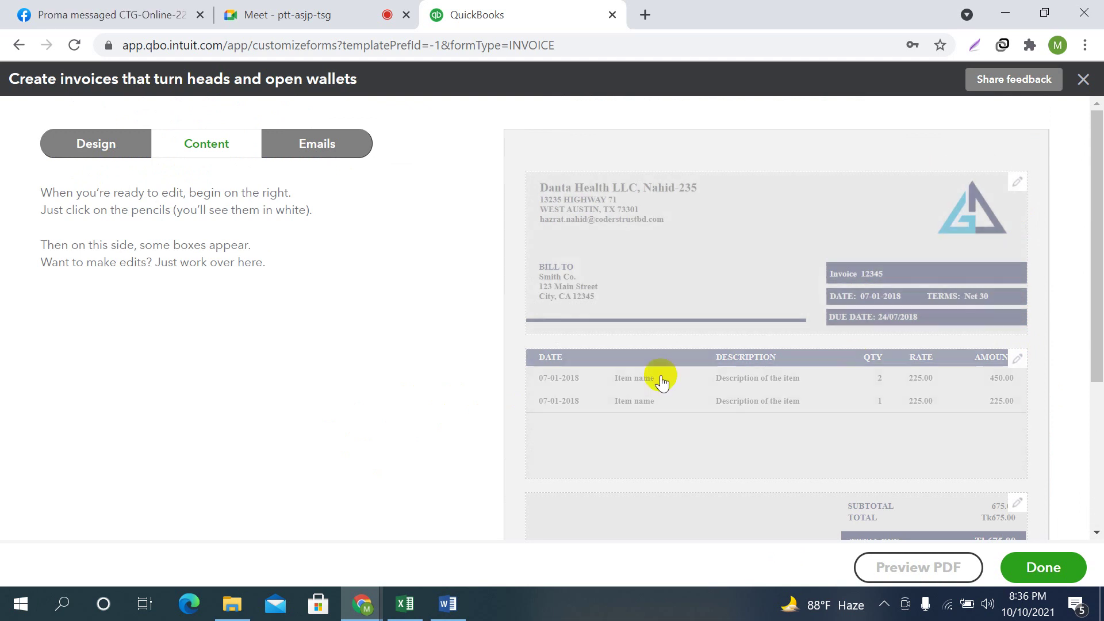
pyautogui.scroll(-5, 747, 459)
pyautogui.scroll(5, 749, 457)
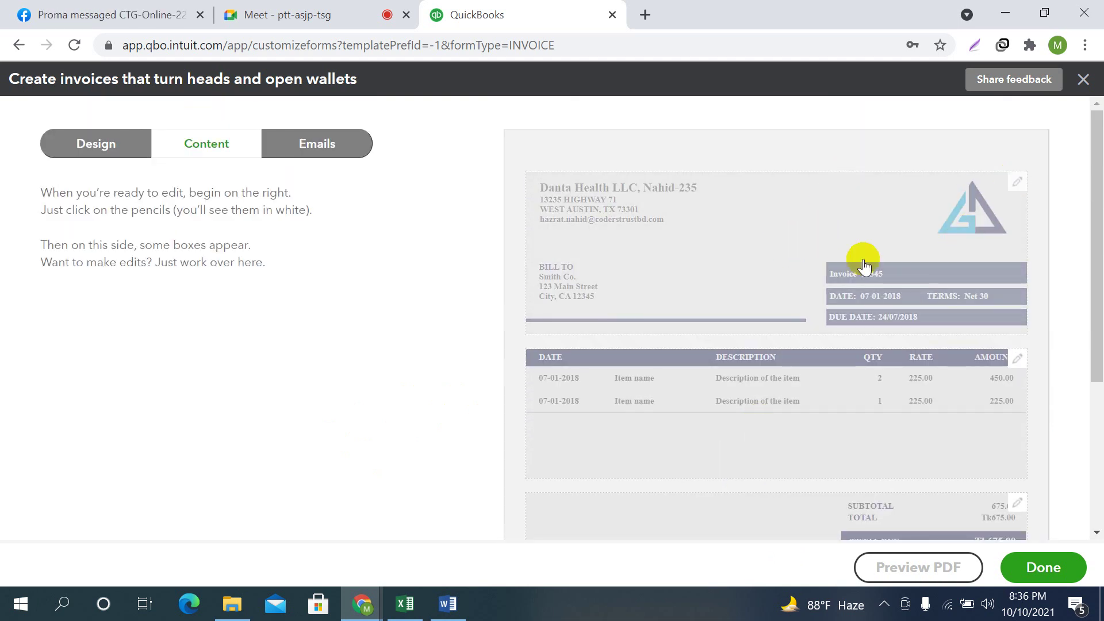
pyautogui.scroll(-2, 921, 293)
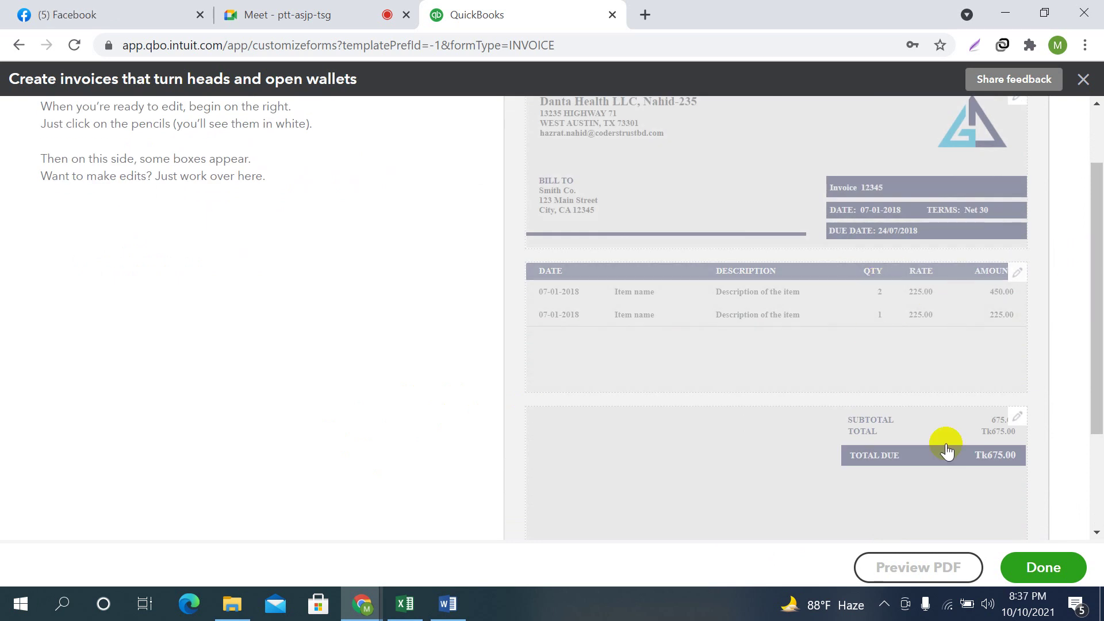
pyautogui.scroll(-2, 943, 451)
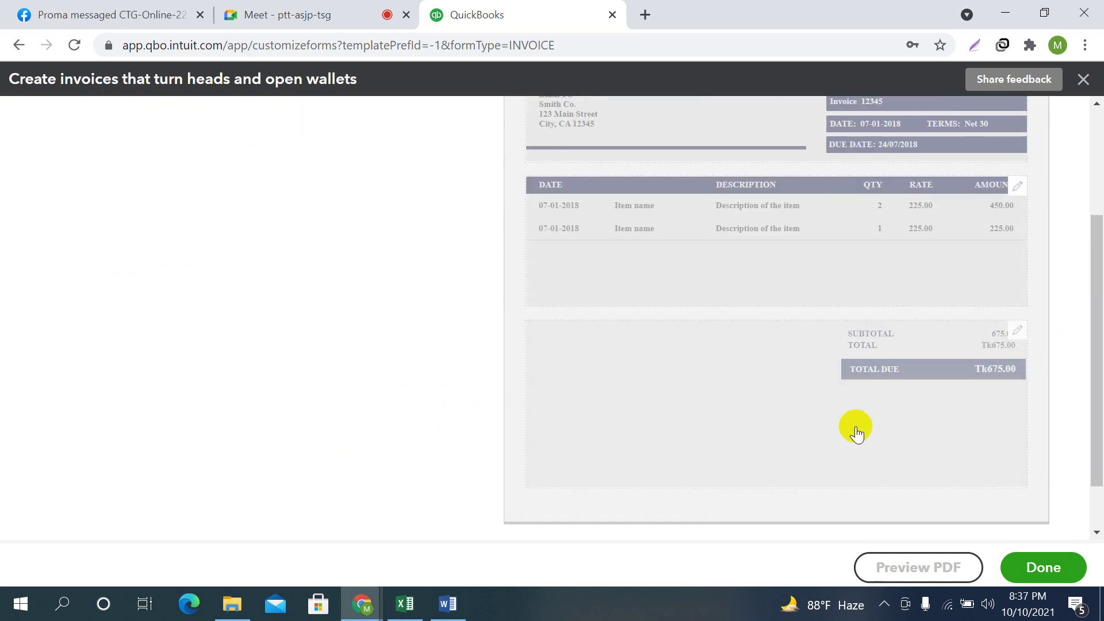
pyautogui.scroll(4, 920, 454)
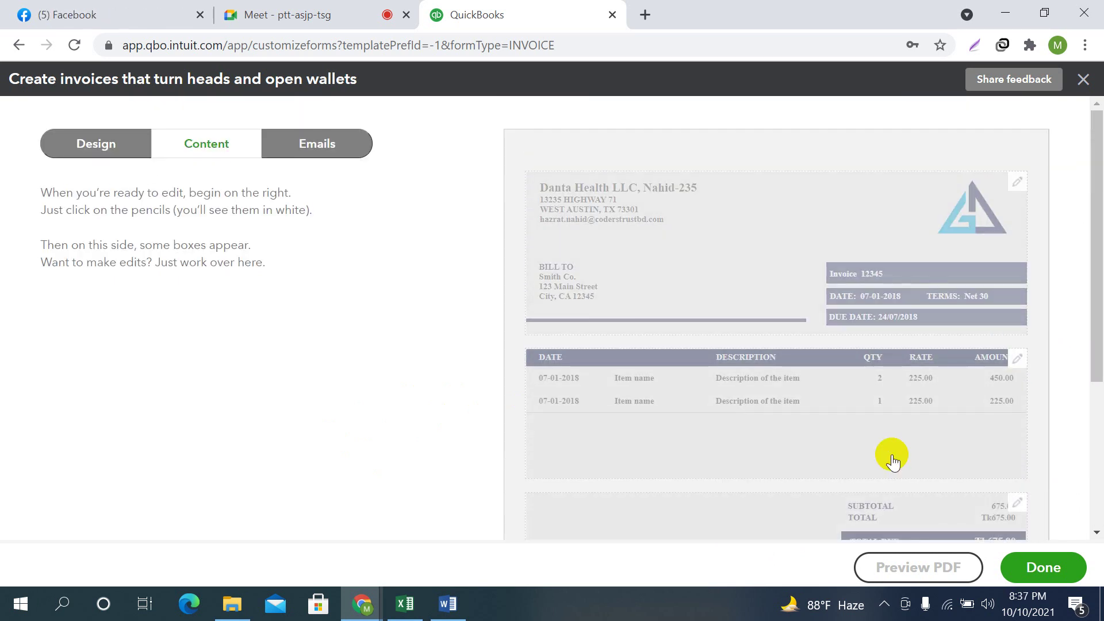
pyautogui.click(1023, 185)
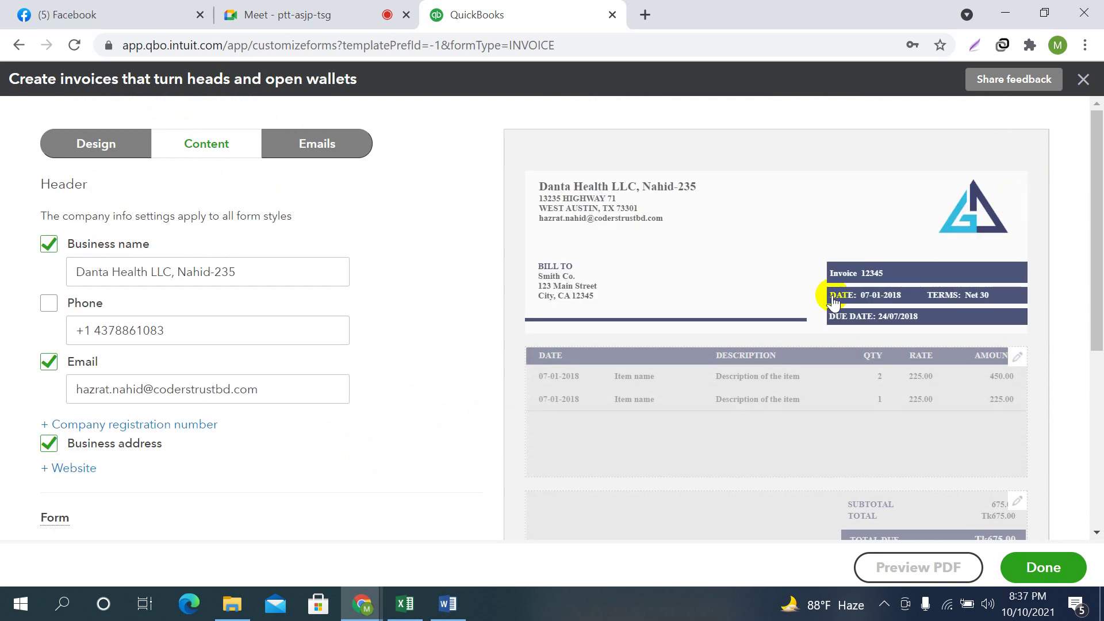
pyautogui.scroll(-2, 190, 282)
pyautogui.click(104, 184)
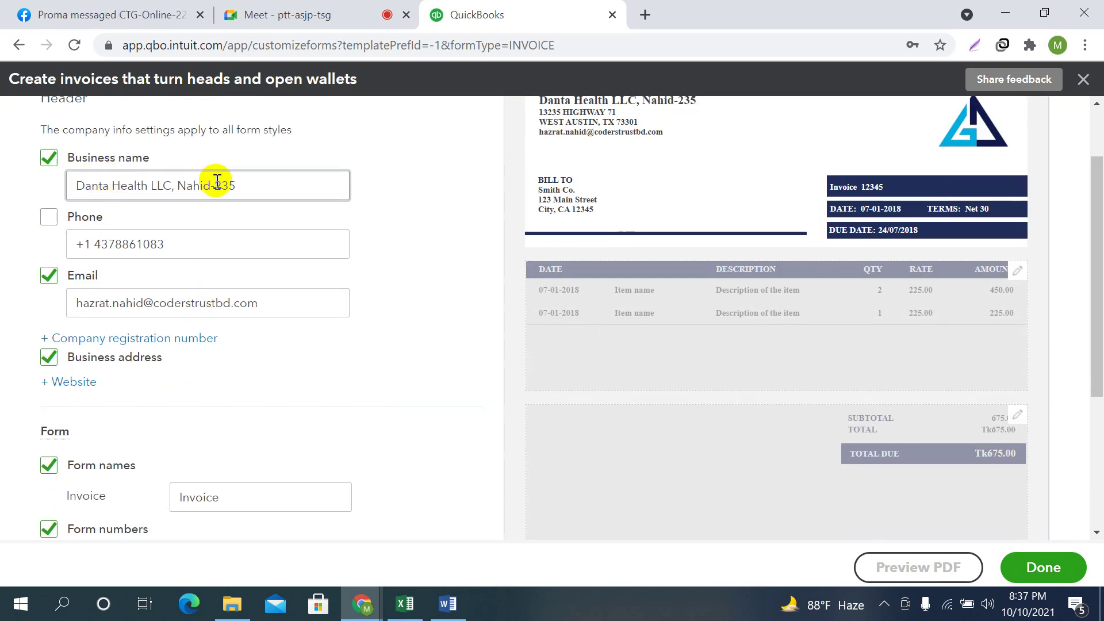
pyautogui.scroll(2, 542, 279)
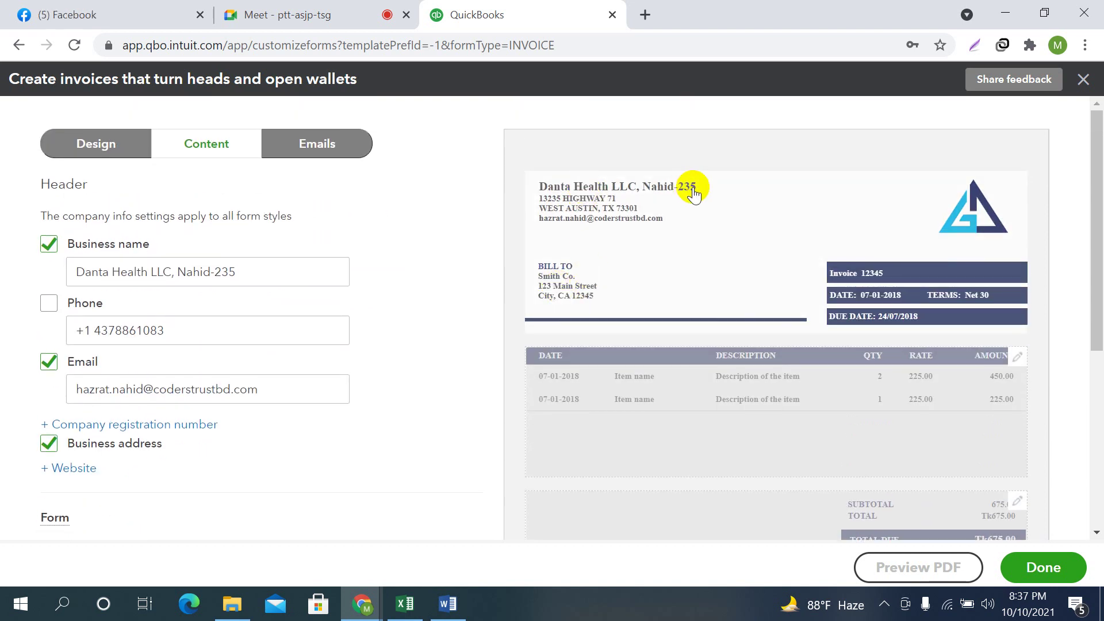
pyautogui.click(49, 244)
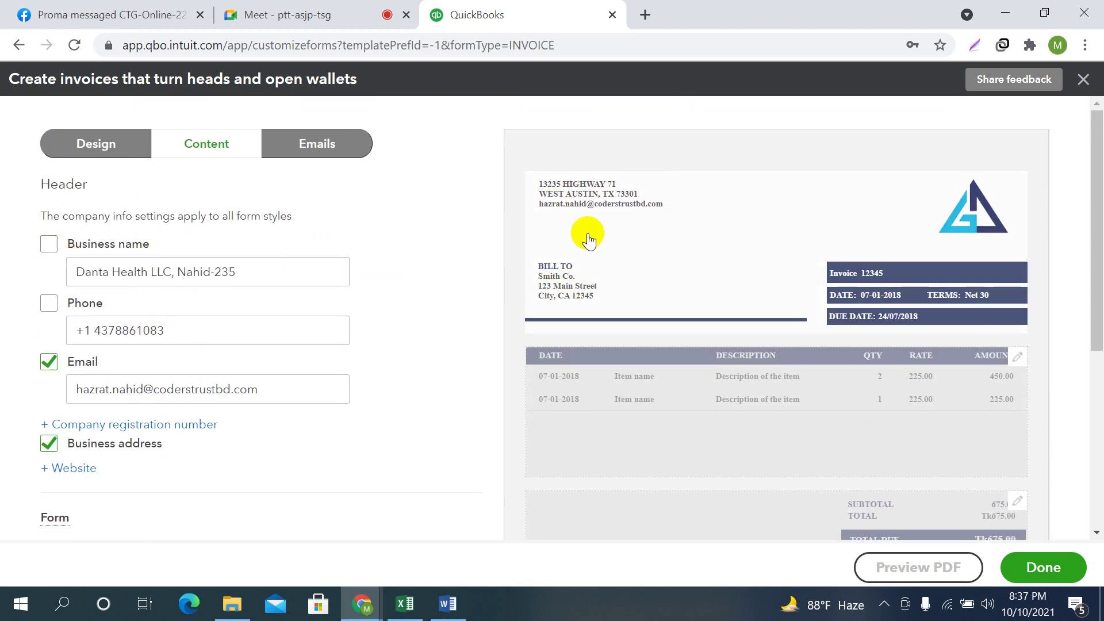
pyautogui.click(49, 244)
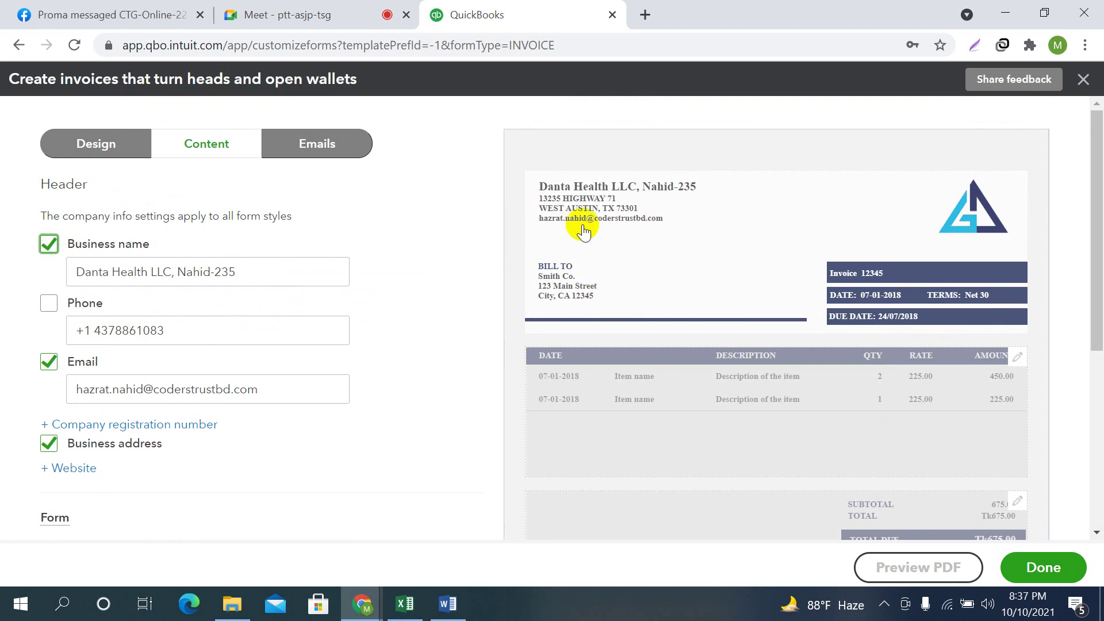
pyautogui.click(90, 330)
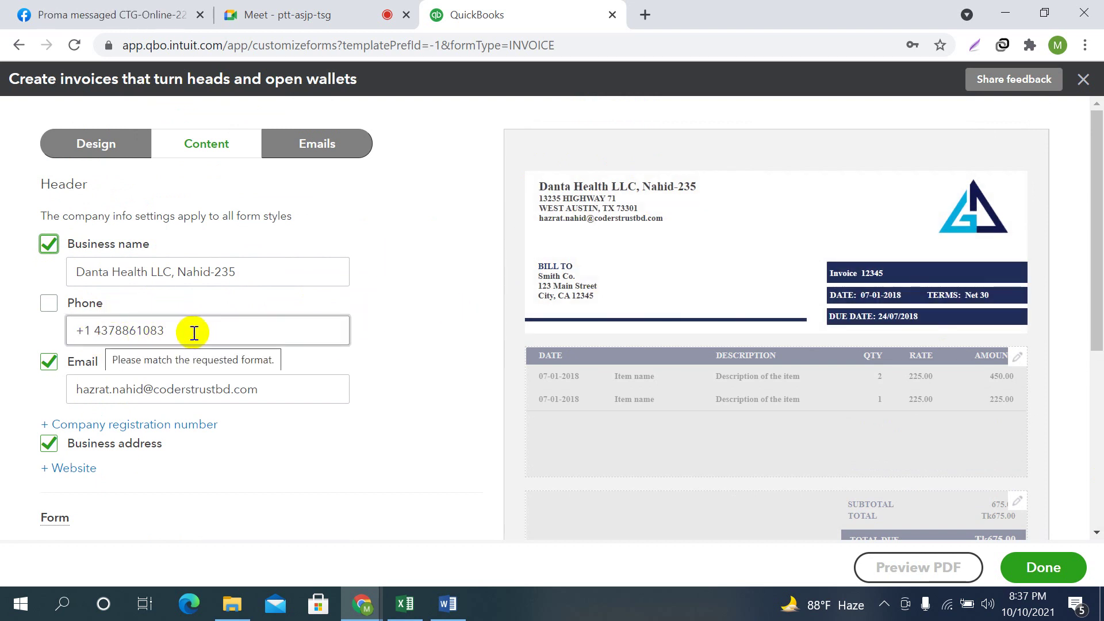
pyautogui.click(685, 239)
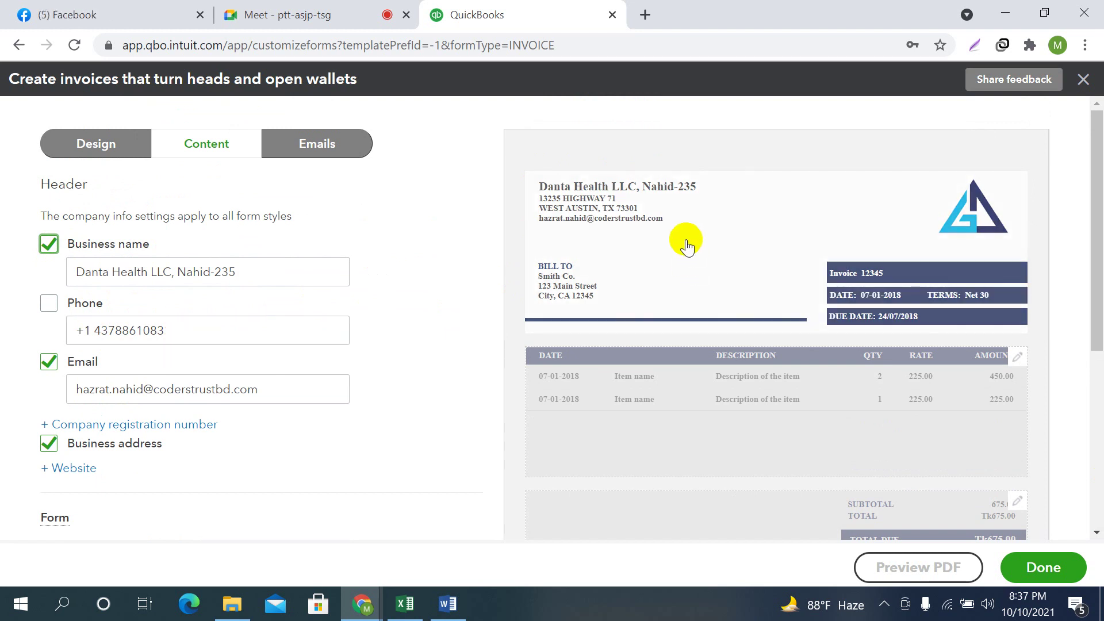
pyautogui.click(49, 303)
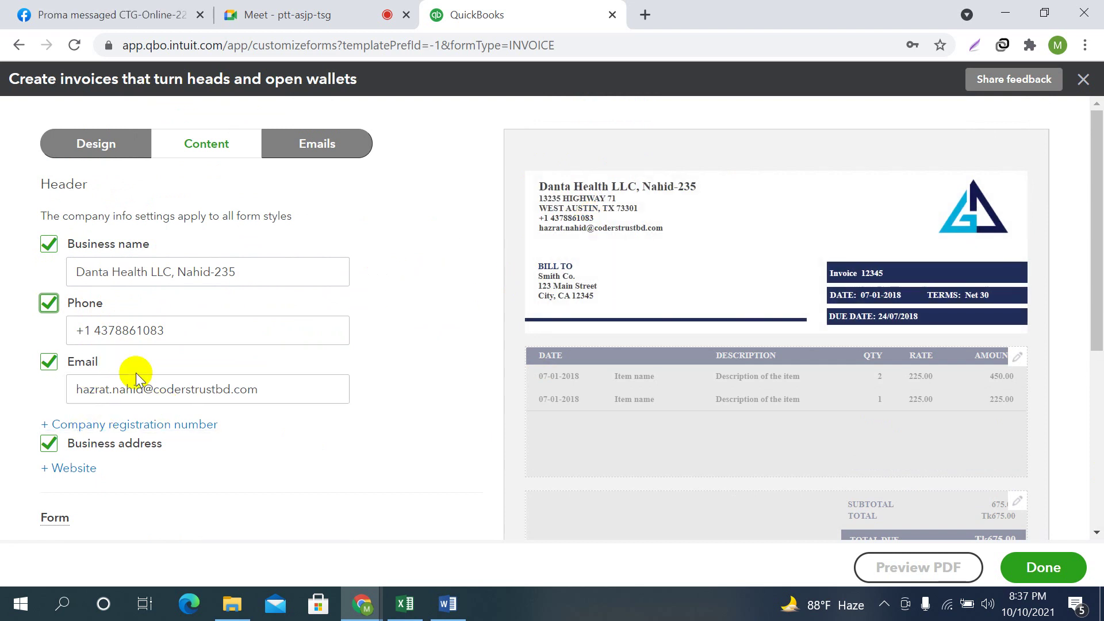
pyautogui.click(260, 389)
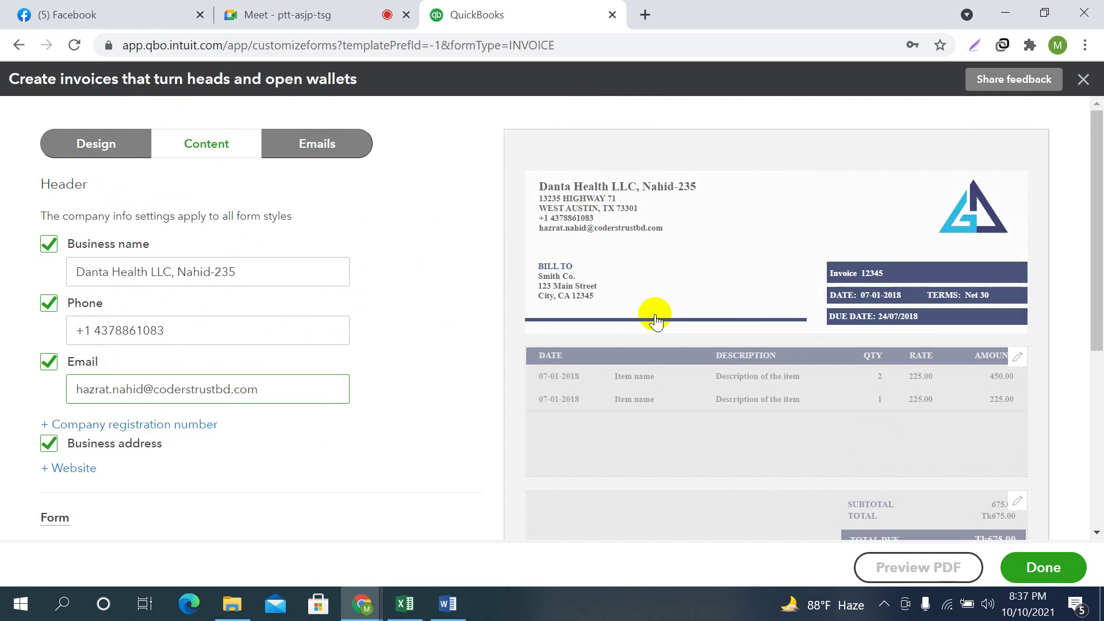
pyautogui.click(228, 389)
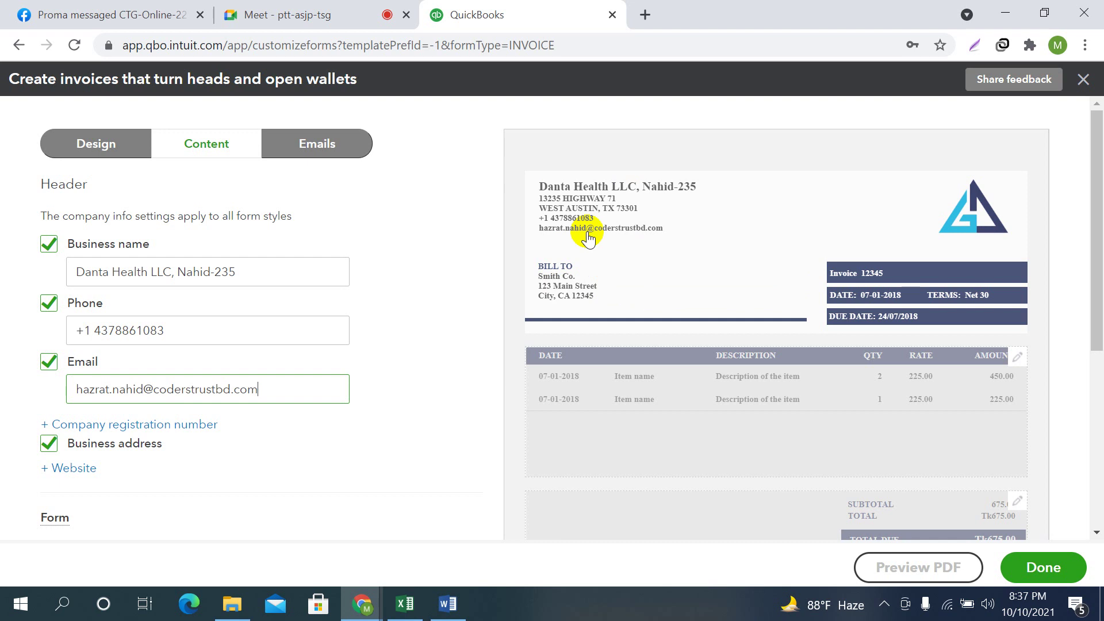
pyautogui.click(49, 361)
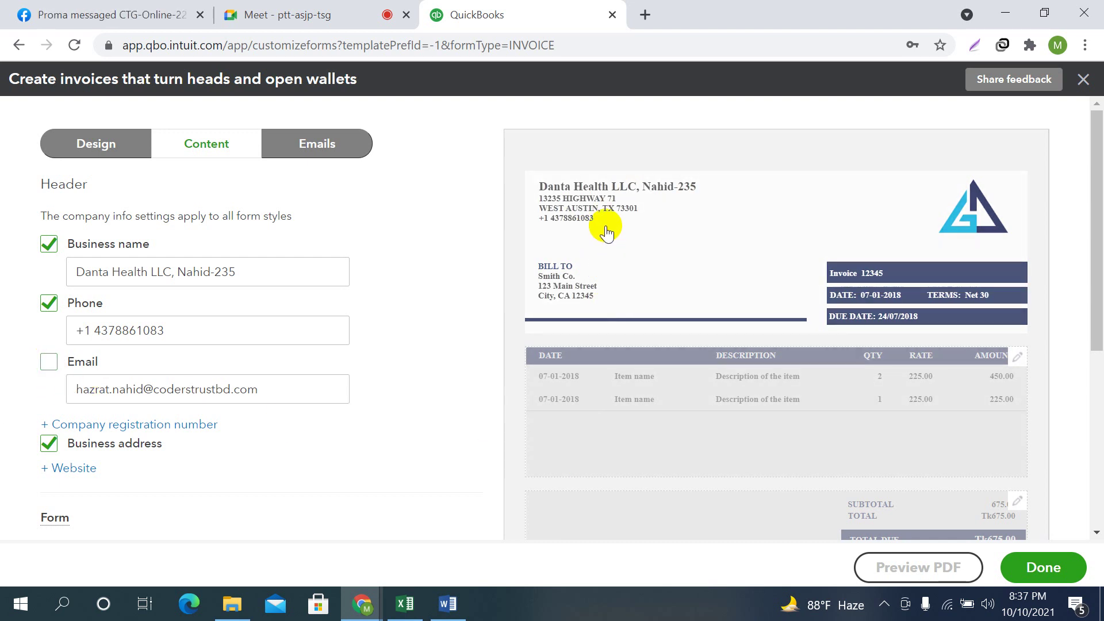
pyautogui.click(47, 361)
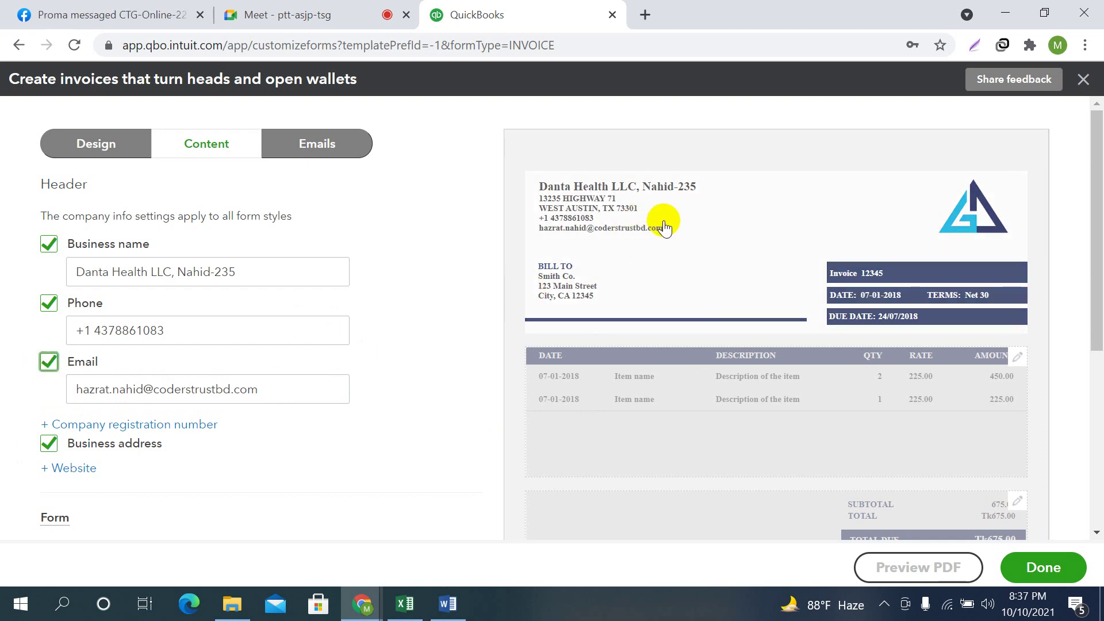
pyautogui.scroll(-1, 428, 389)
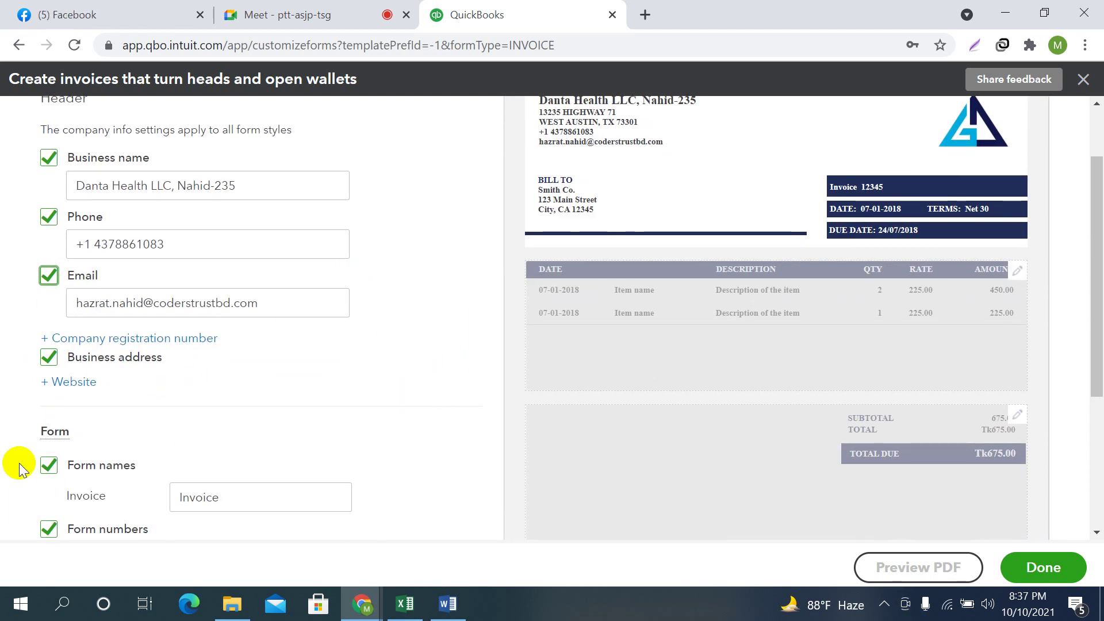
pyautogui.scroll(1, 620, 239)
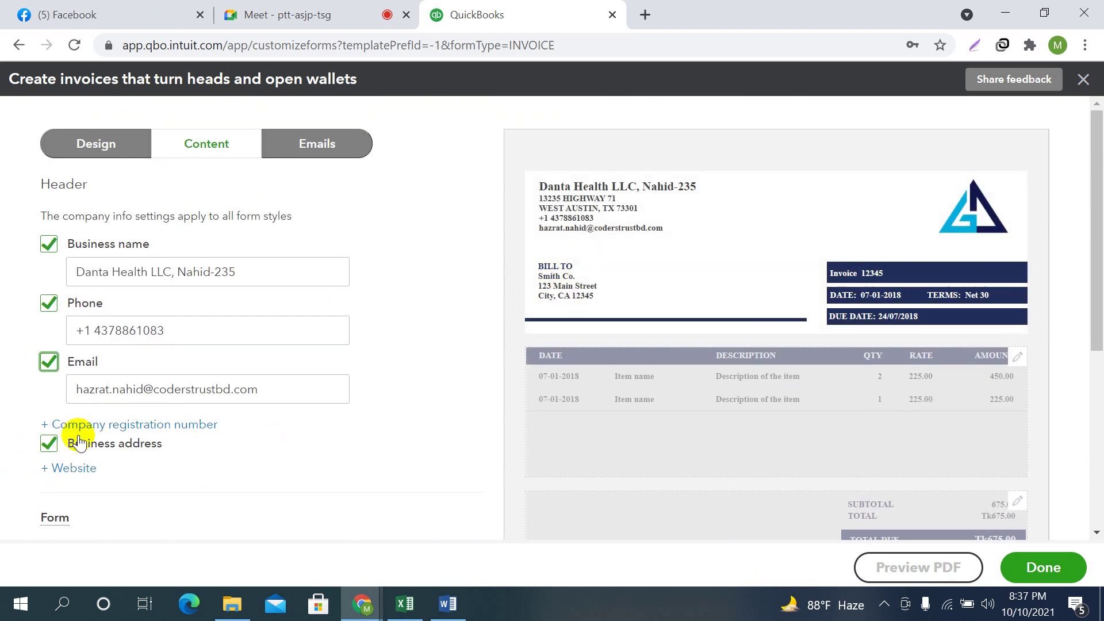
pyautogui.click(51, 446)
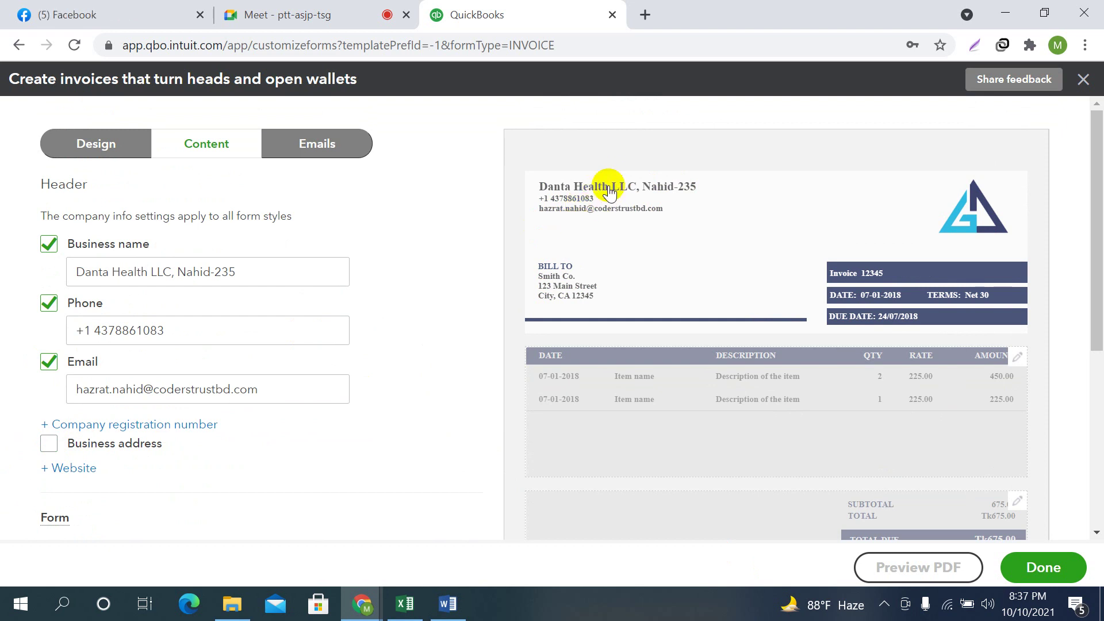
pyautogui.click(48, 444)
pyautogui.scroll(-5, 247, 439)
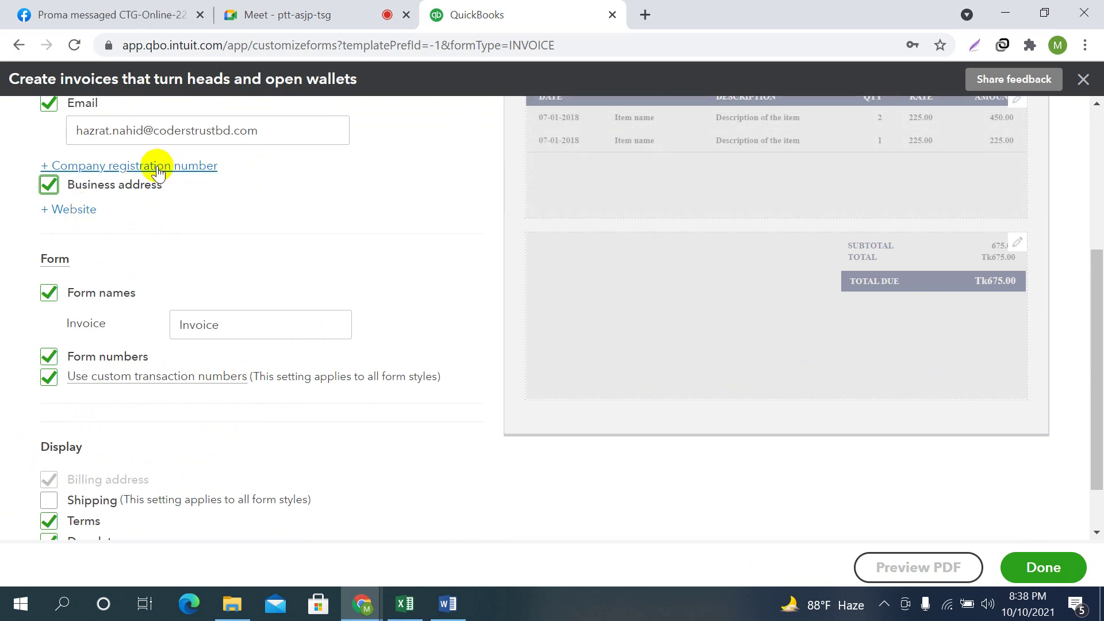
pyautogui.scroll(3, 565, 339)
pyautogui.scroll(2, 644, 340)
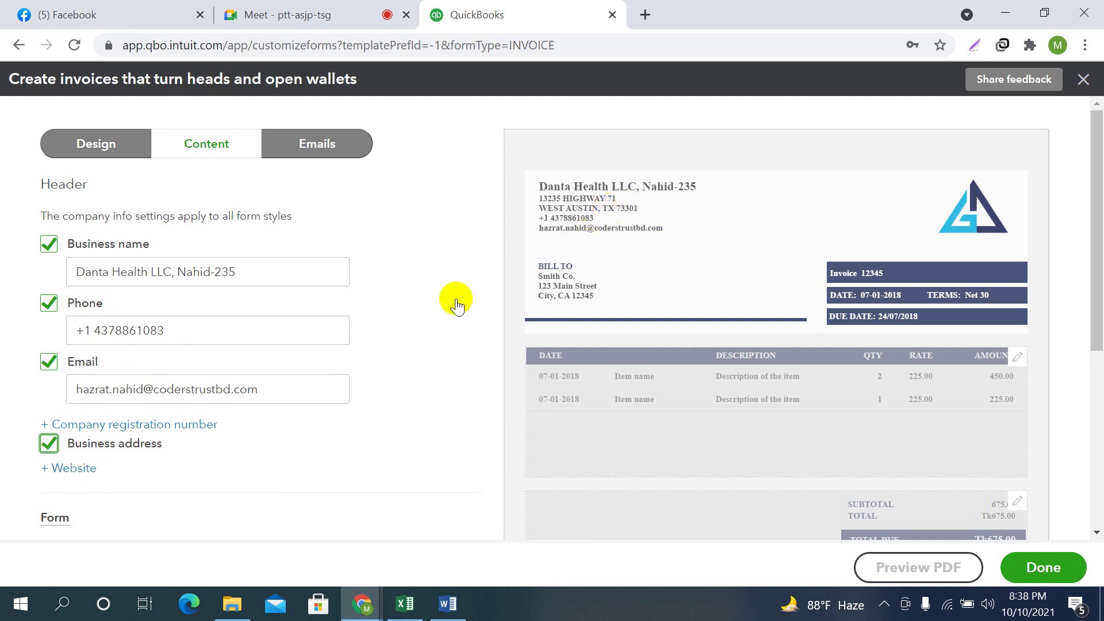
pyautogui.scroll(-5, 672, 205)
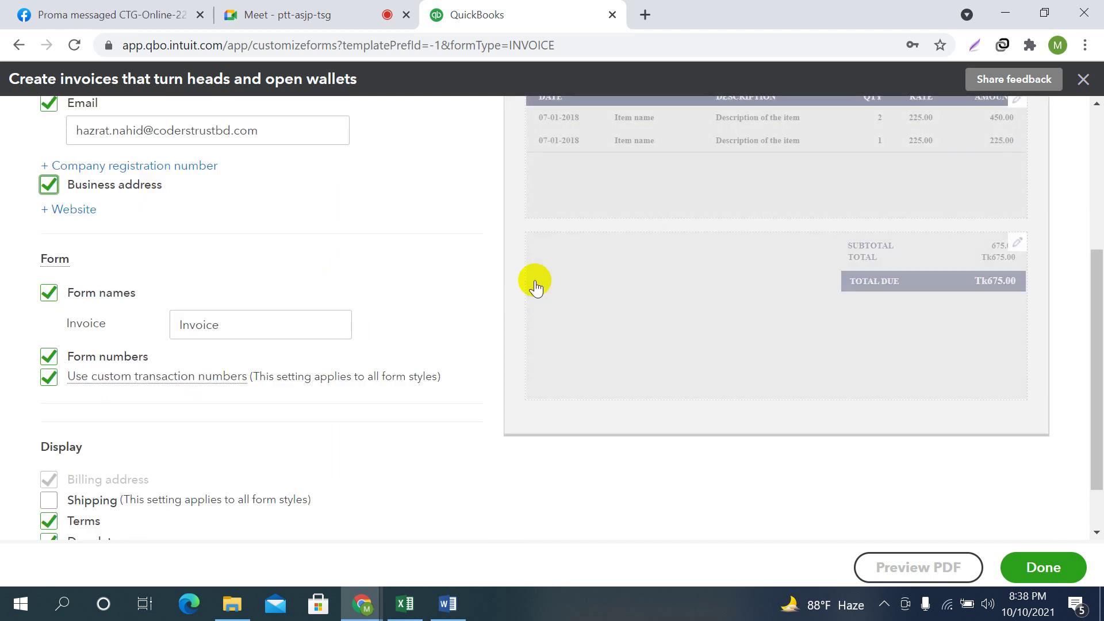
pyautogui.click(237, 322)
pyautogui.scroll(5, 631, 384)
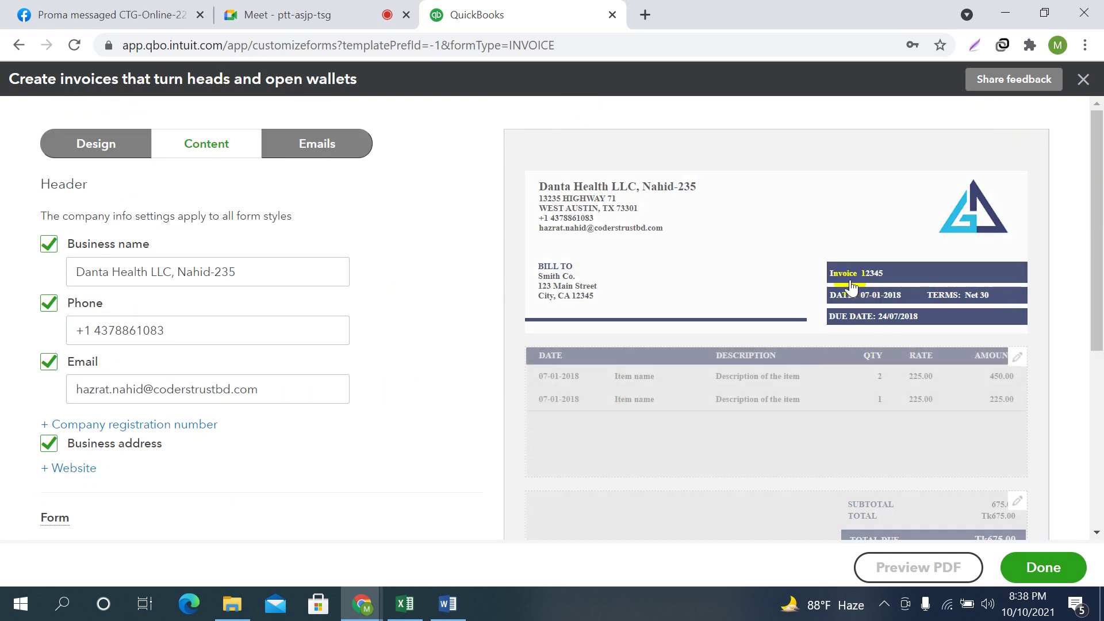
pyautogui.scroll(-3, 423, 392)
pyautogui.scroll(-3, 271, 412)
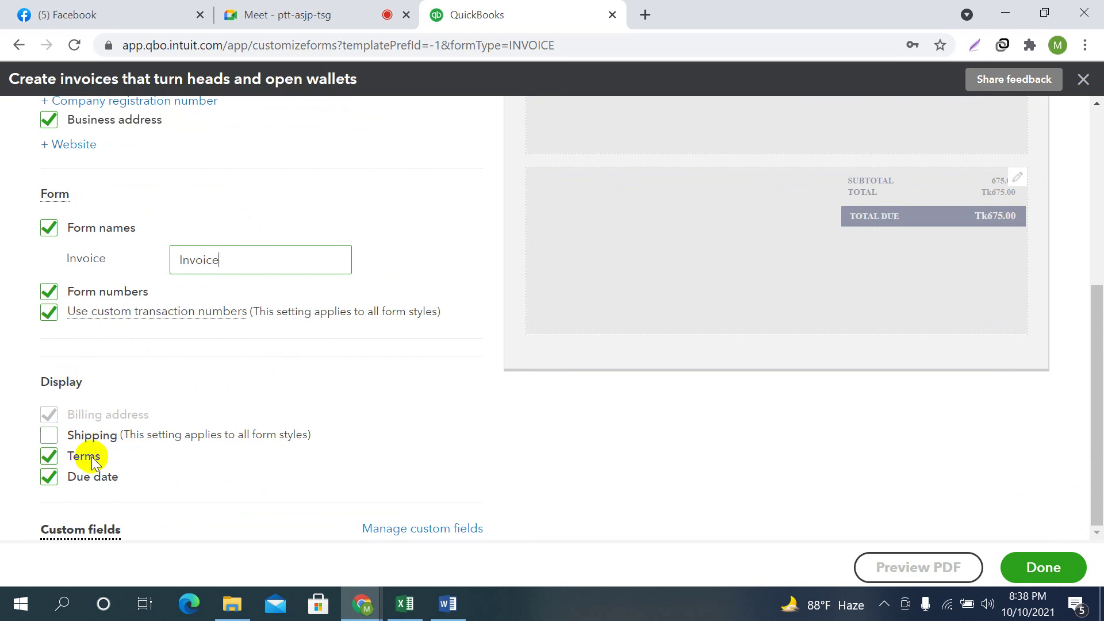
pyautogui.scroll(5, 507, 432)
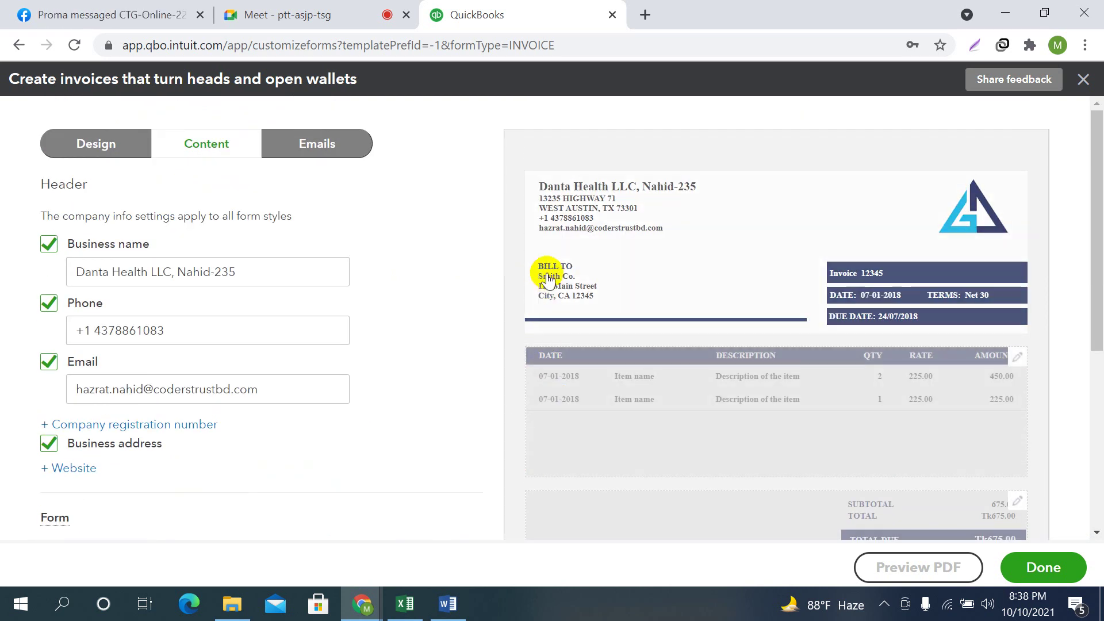
pyautogui.scroll(-3, 557, 293)
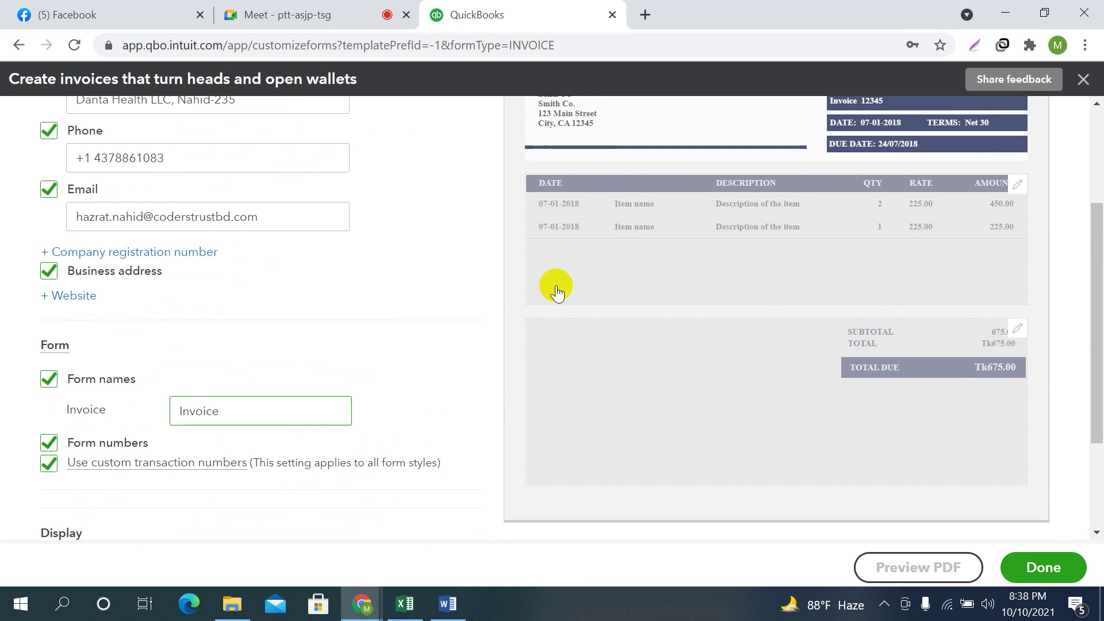
pyautogui.scroll(-3, 186, 484)
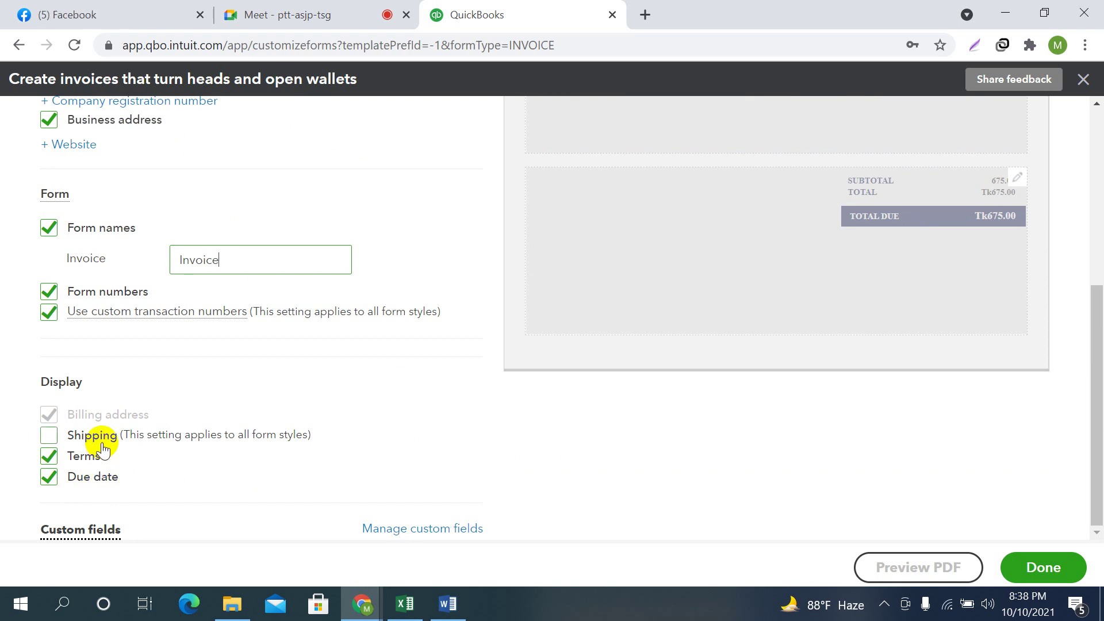
pyautogui.click(49, 435)
pyautogui.scroll(5, 601, 429)
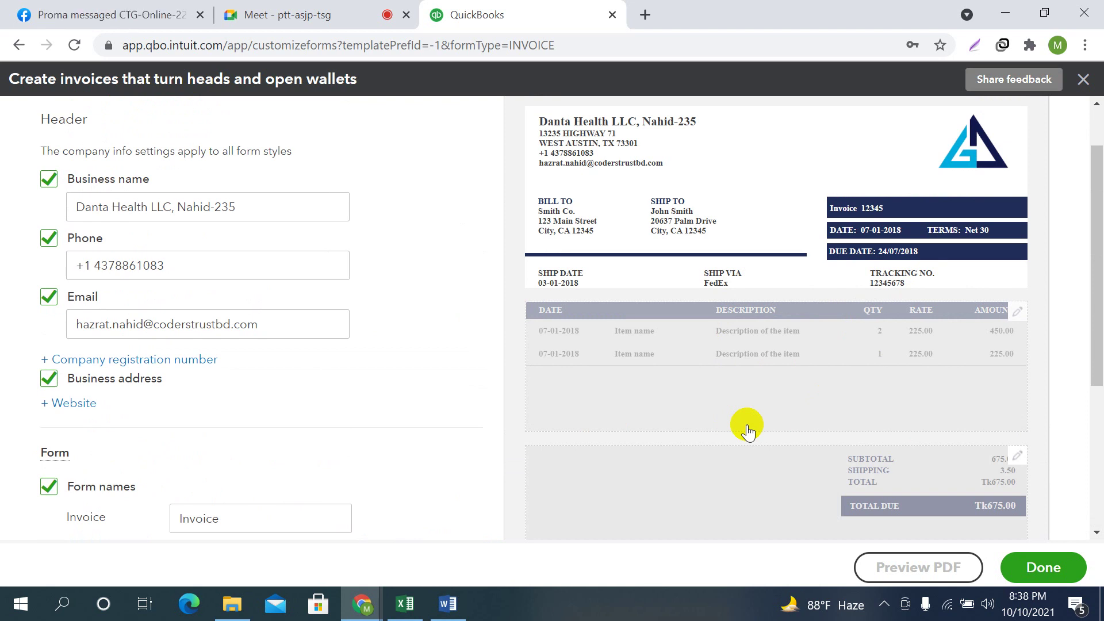
pyautogui.scroll(-3, 547, 500)
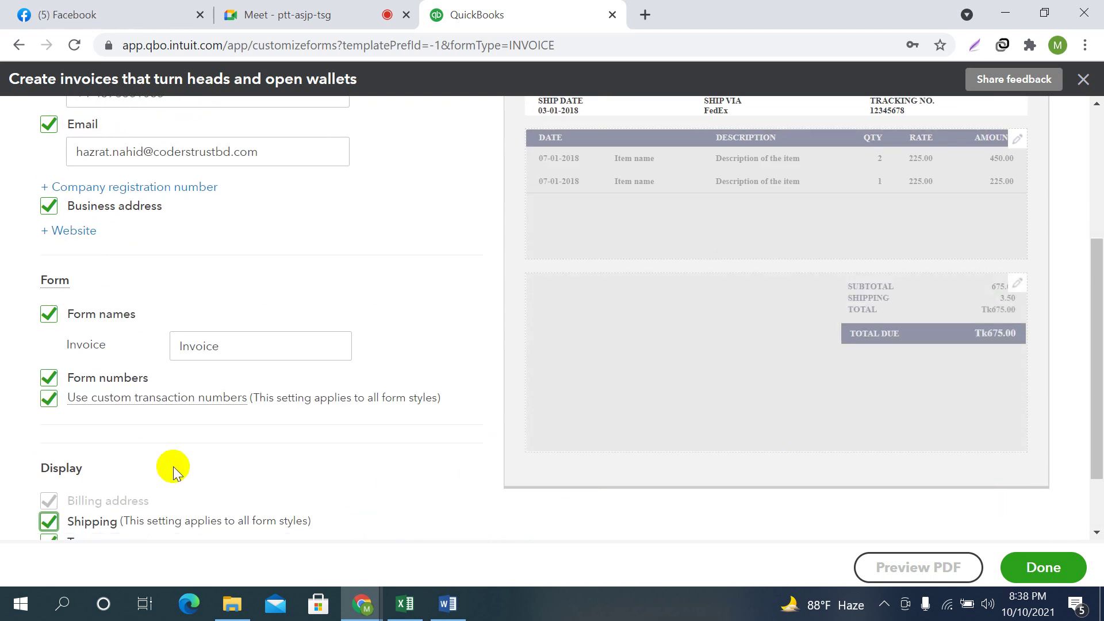
pyautogui.scroll(-2, 226, 417)
pyautogui.click(49, 435)
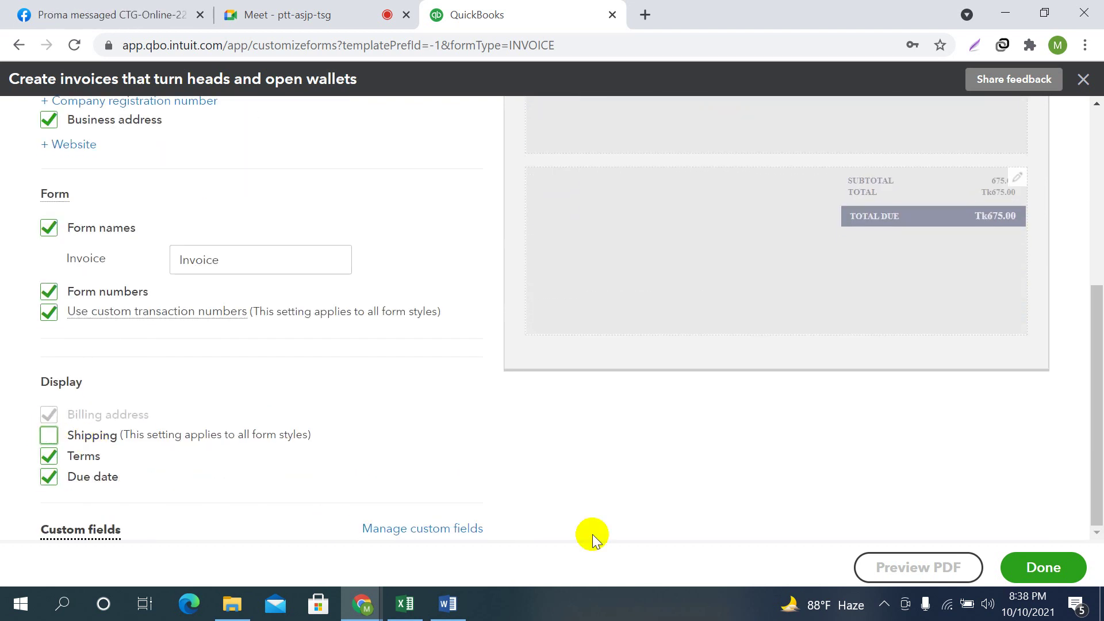
pyautogui.scroll(6, 726, 486)
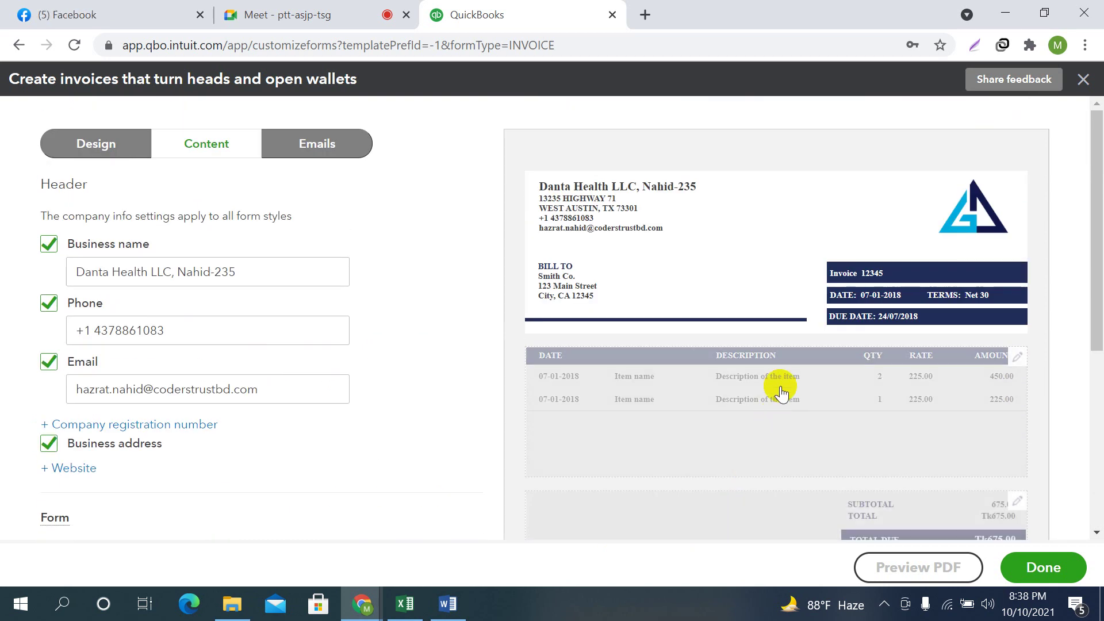
pyautogui.scroll(-5, 720, 463)
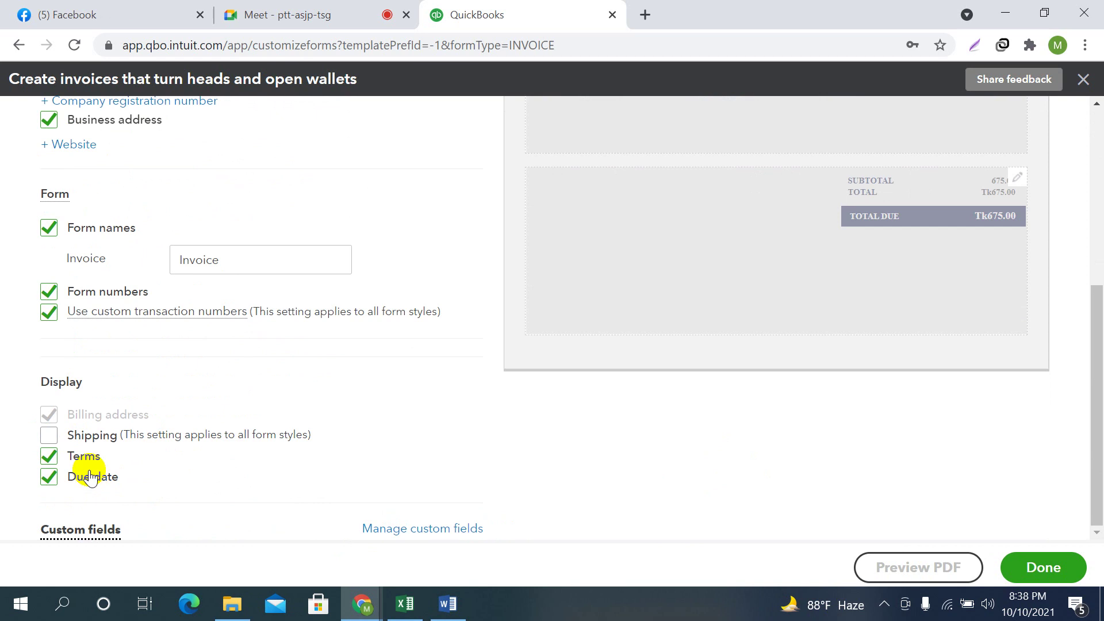
pyautogui.scroll(5, 865, 375)
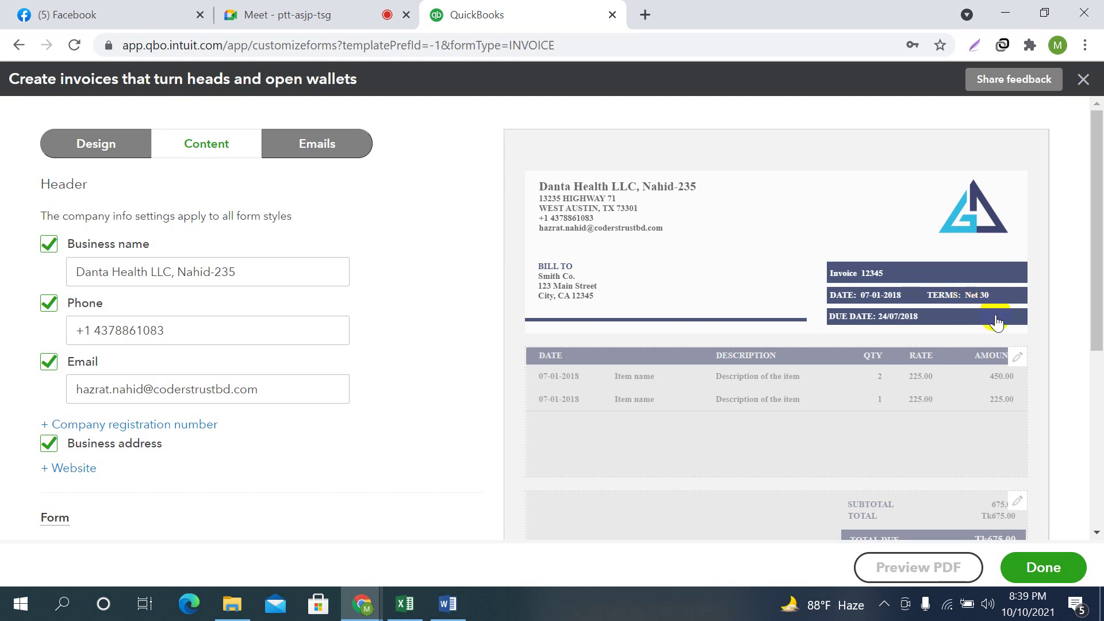
pyautogui.scroll(-5, 401, 340)
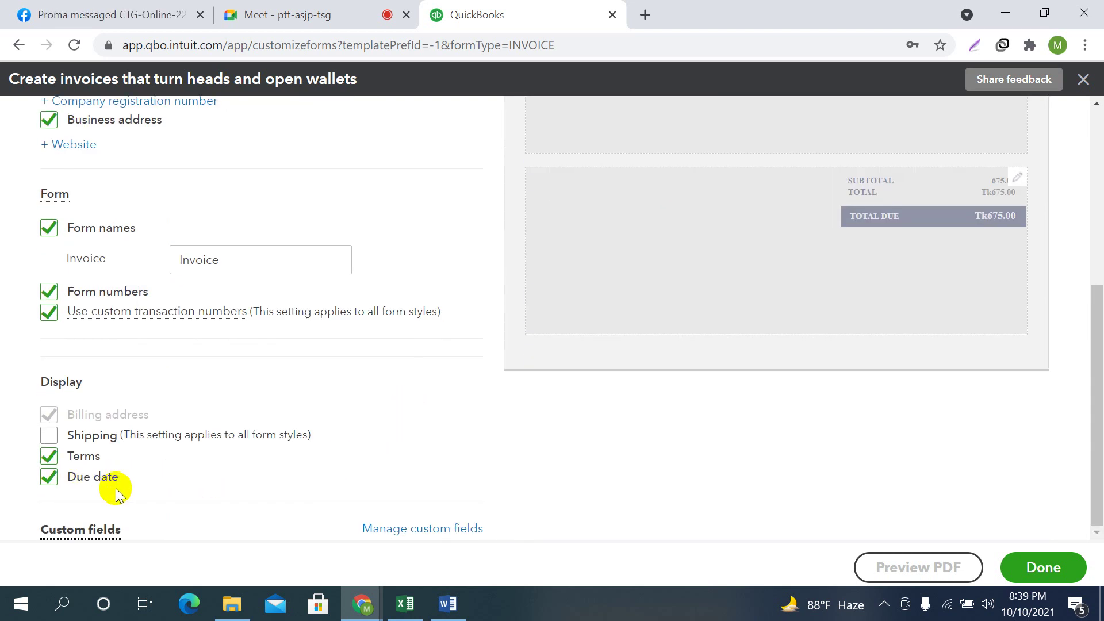
pyautogui.scroll(5, 564, 426)
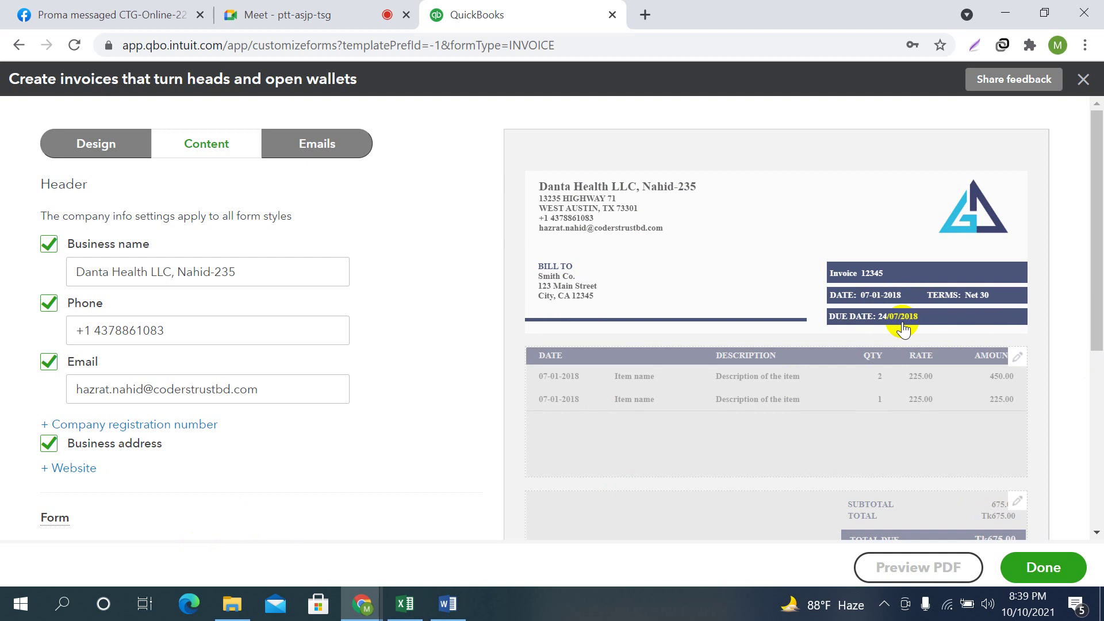
pyautogui.scroll(-5, 153, 387)
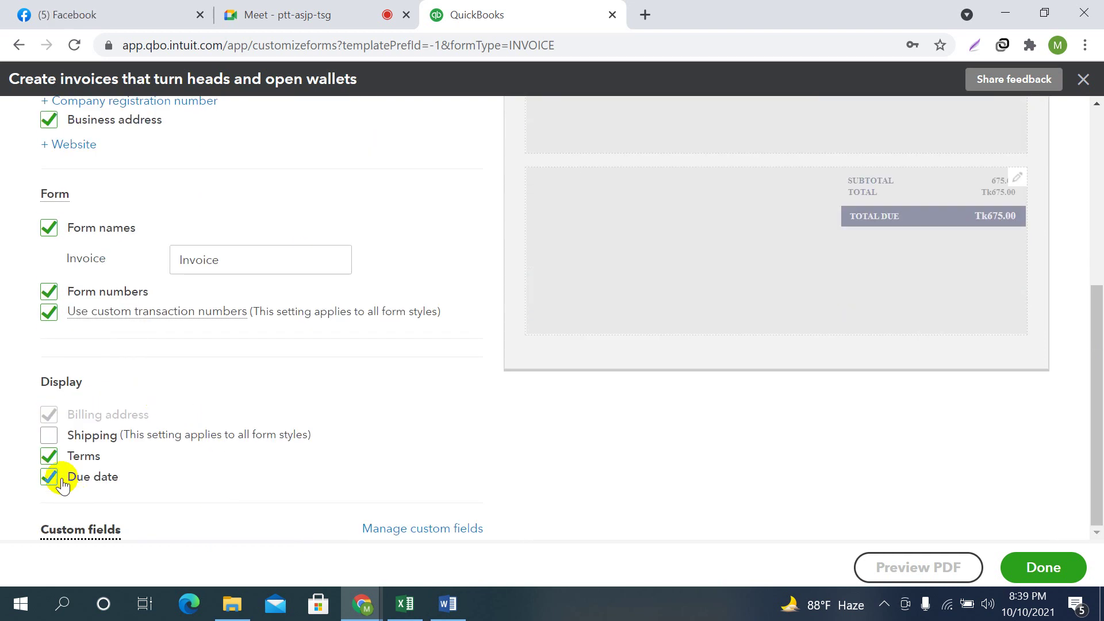
pyautogui.click(49, 477)
pyautogui.scroll(5, 639, 448)
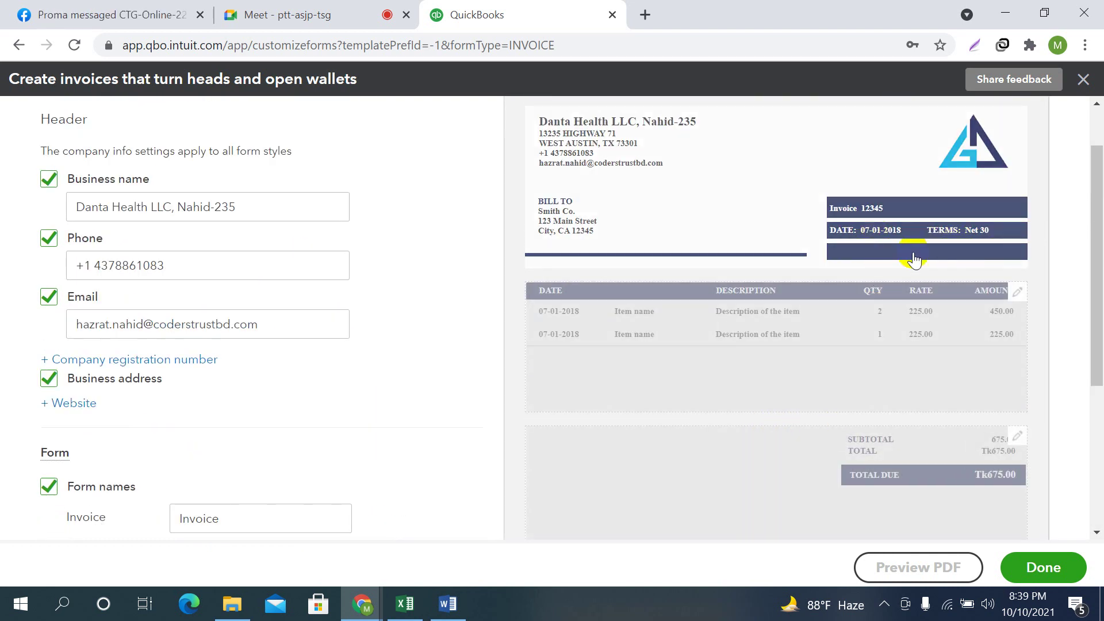
pyautogui.scroll(-5, 443, 407)
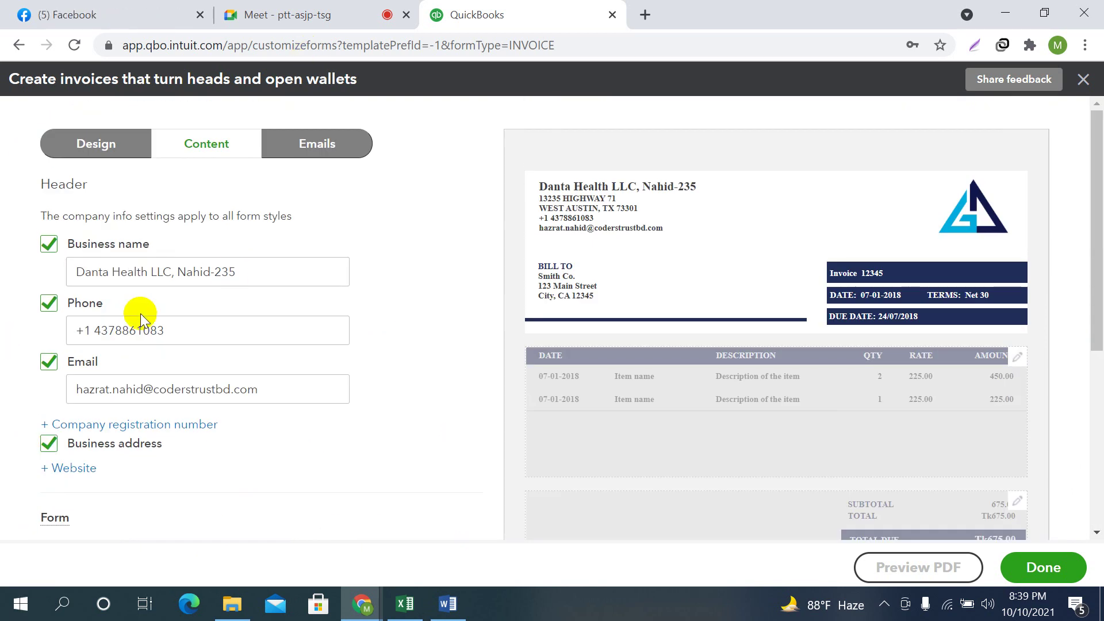
pyautogui.click(1018, 357)
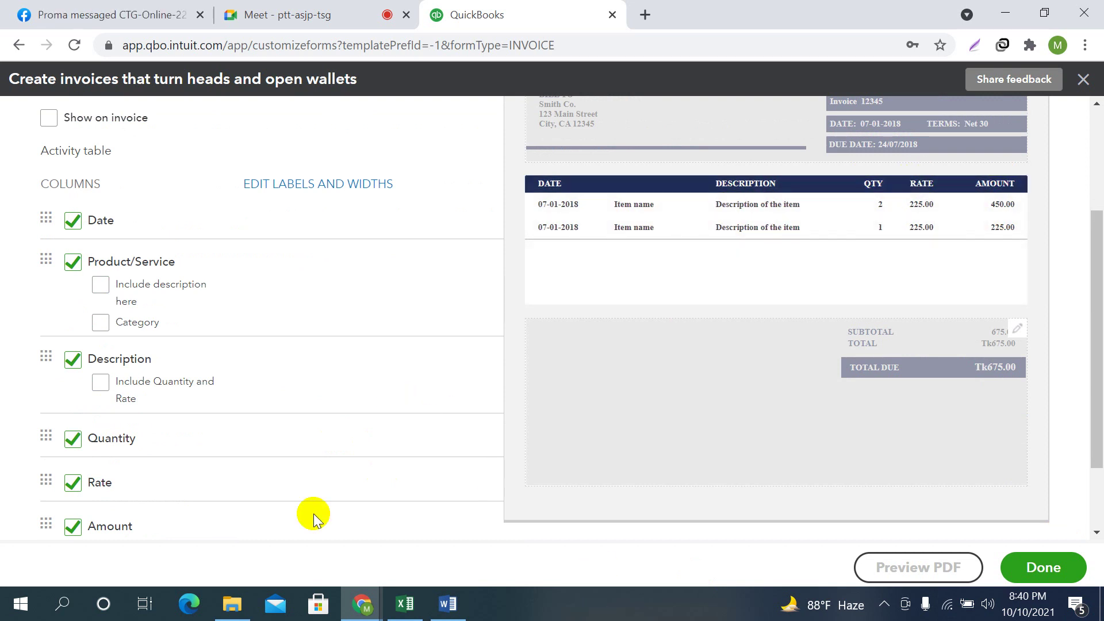
pyautogui.scroll(2, 175, 316)
pyautogui.click(73, 306)
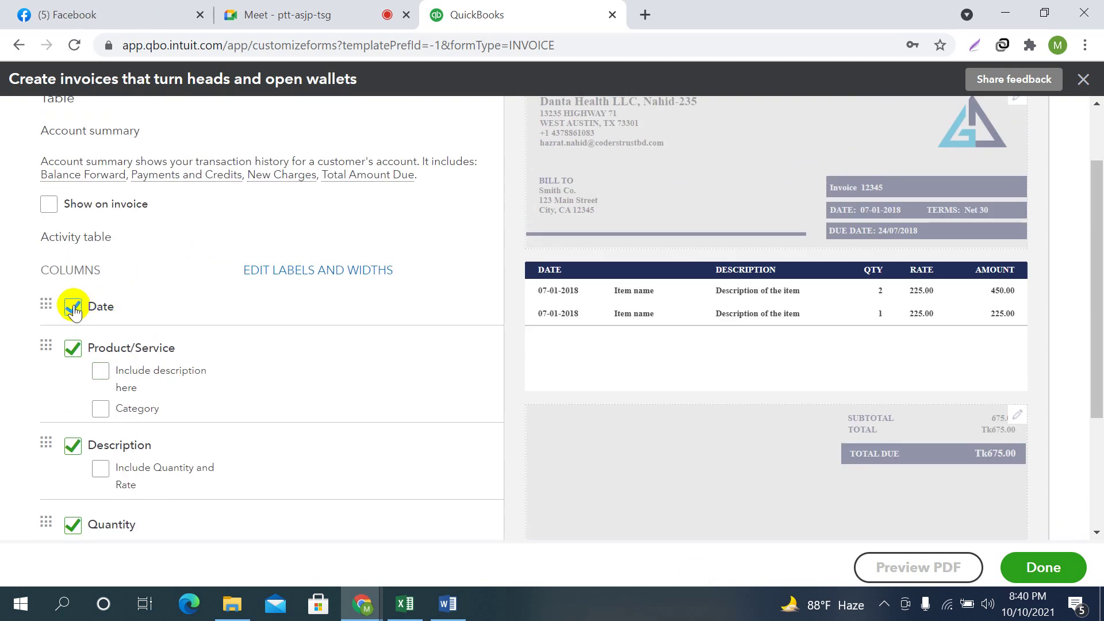
pyautogui.click(72, 306)
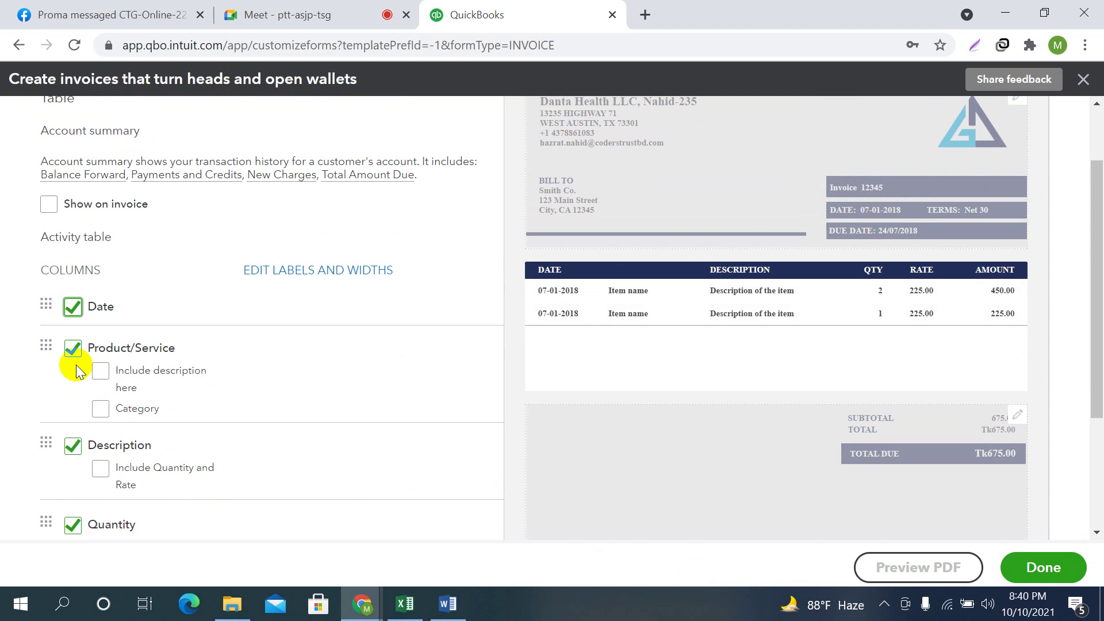
pyautogui.click(107, 360)
pyautogui.click(72, 347)
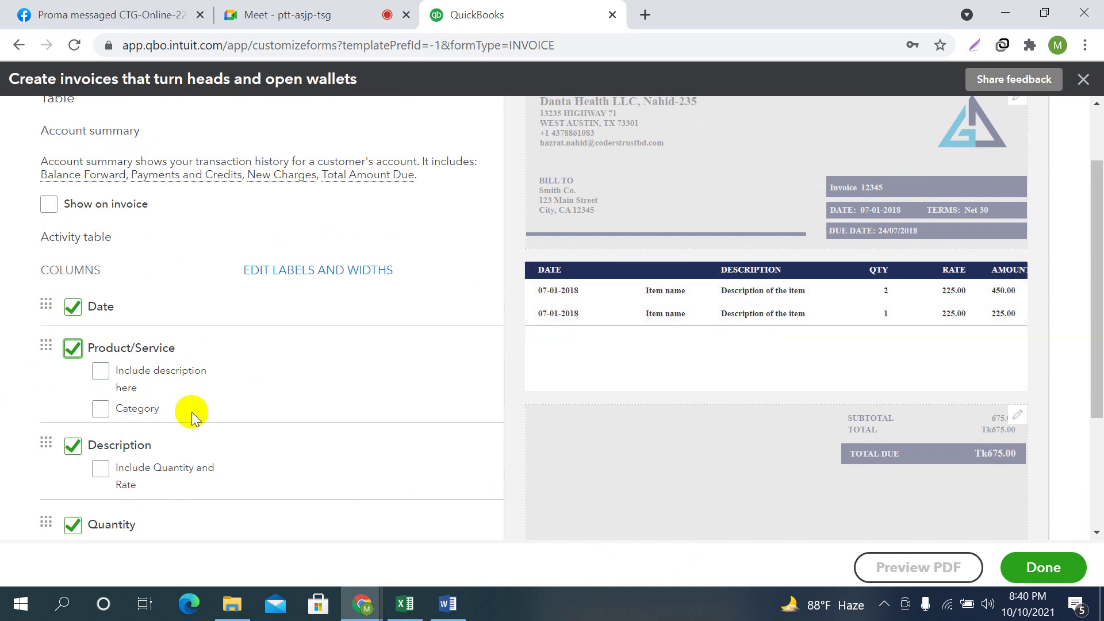
pyautogui.click(100, 371)
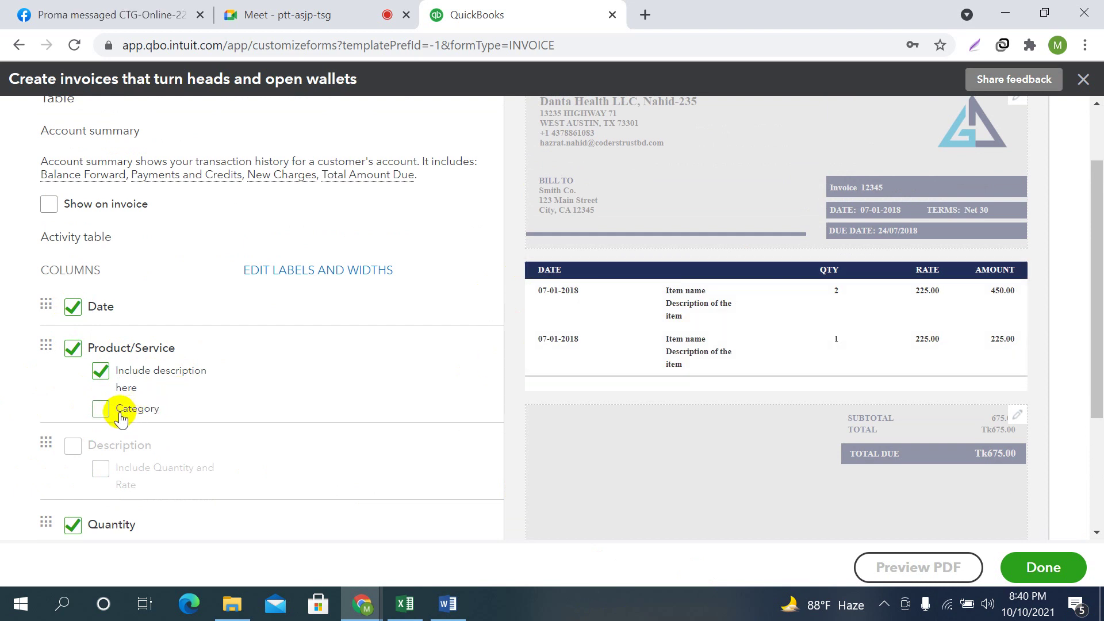
pyautogui.click(101, 409)
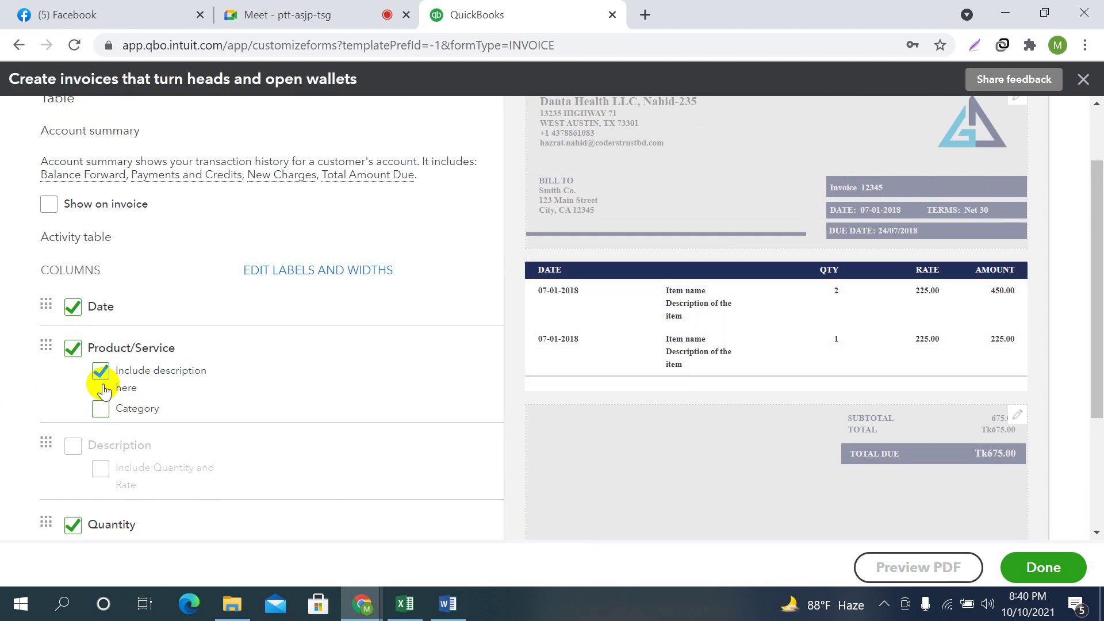
pyautogui.click(101, 371)
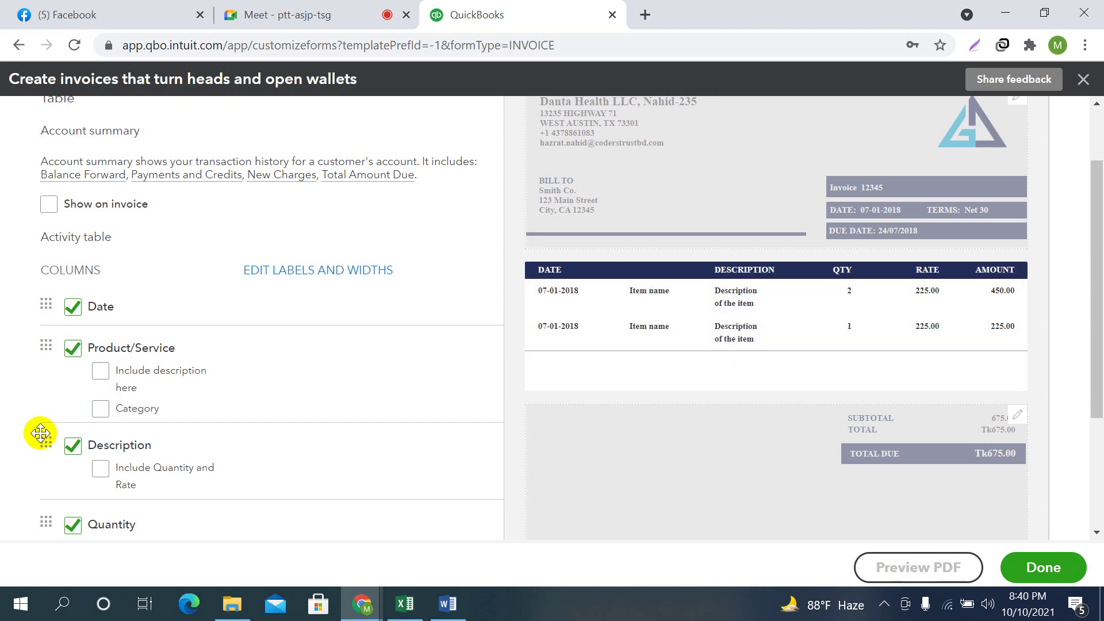
pyautogui.click(101, 373)
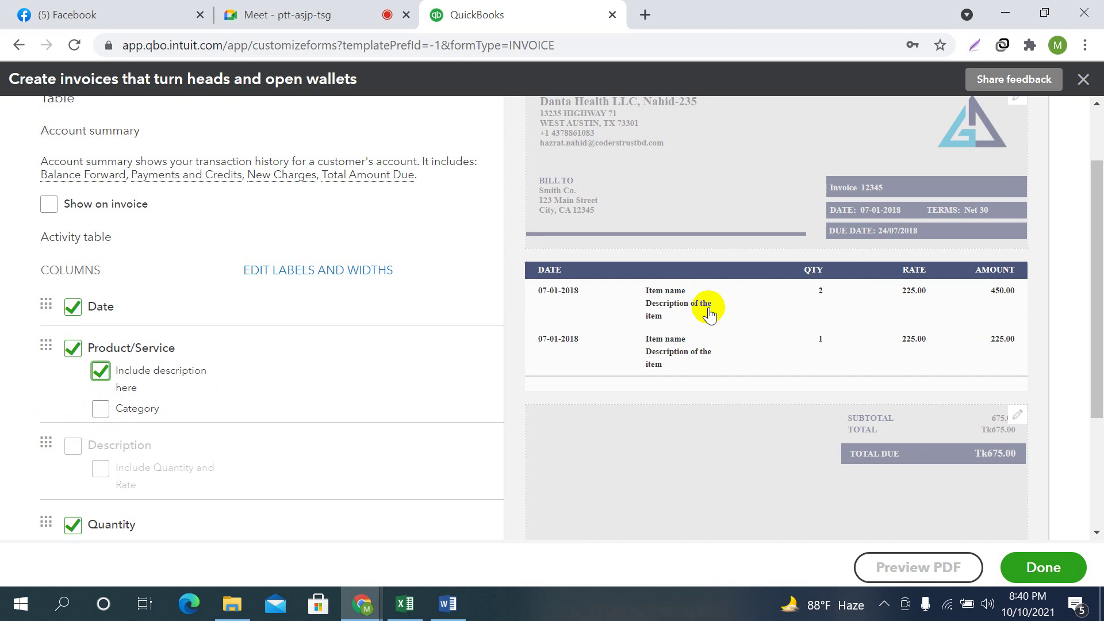
pyautogui.click(100, 371)
pyautogui.scroll(-3, 265, 355)
pyautogui.scroll(3, 333, 357)
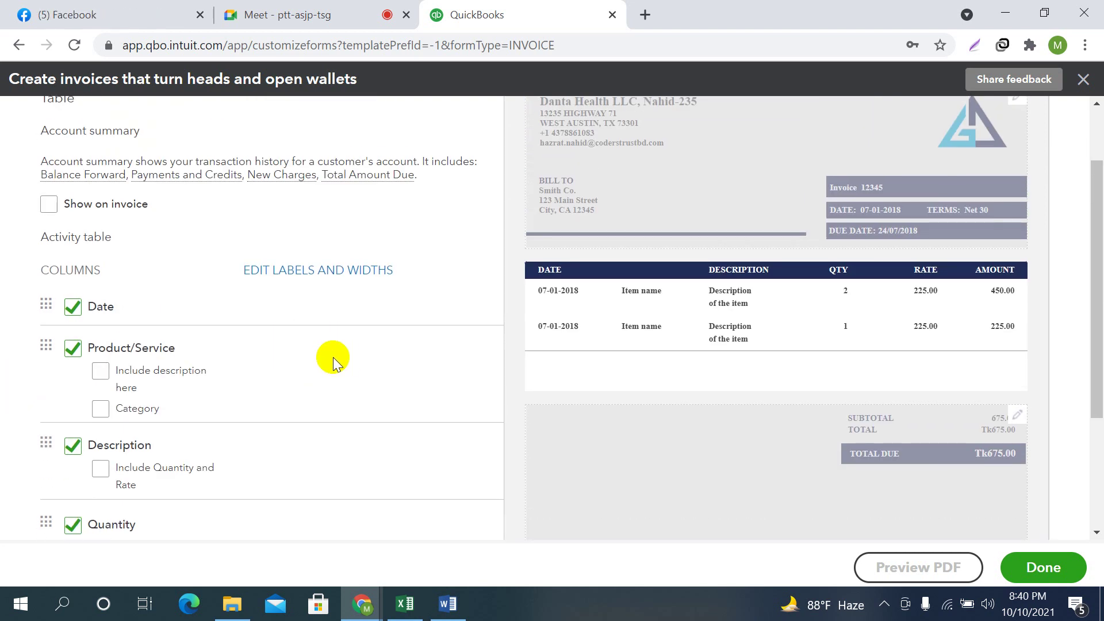
pyautogui.scroll(-2, 333, 357)
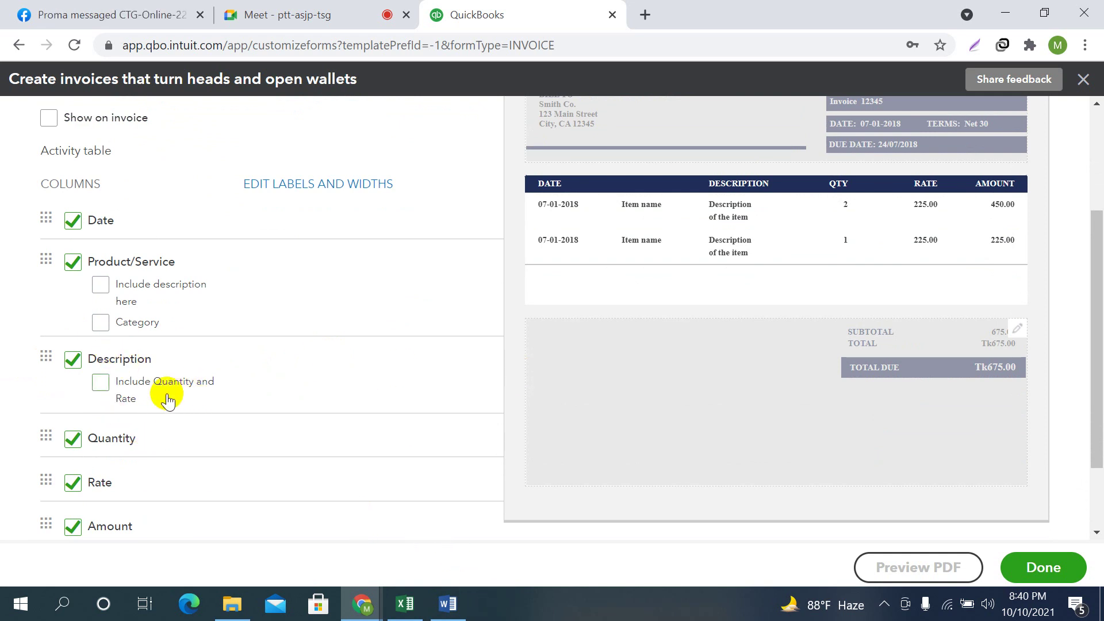
pyautogui.scroll(2, 382, 419)
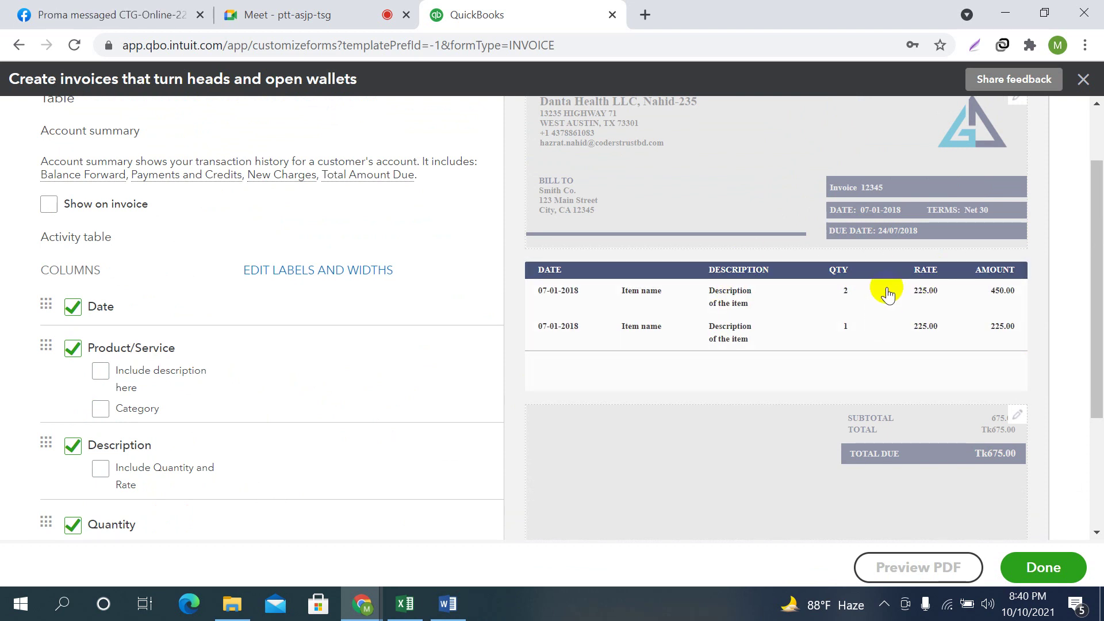
pyautogui.scroll(-2, 459, 363)
pyautogui.click(99, 382)
pyautogui.scroll(1, 797, 332)
pyautogui.scroll(3, 798, 332)
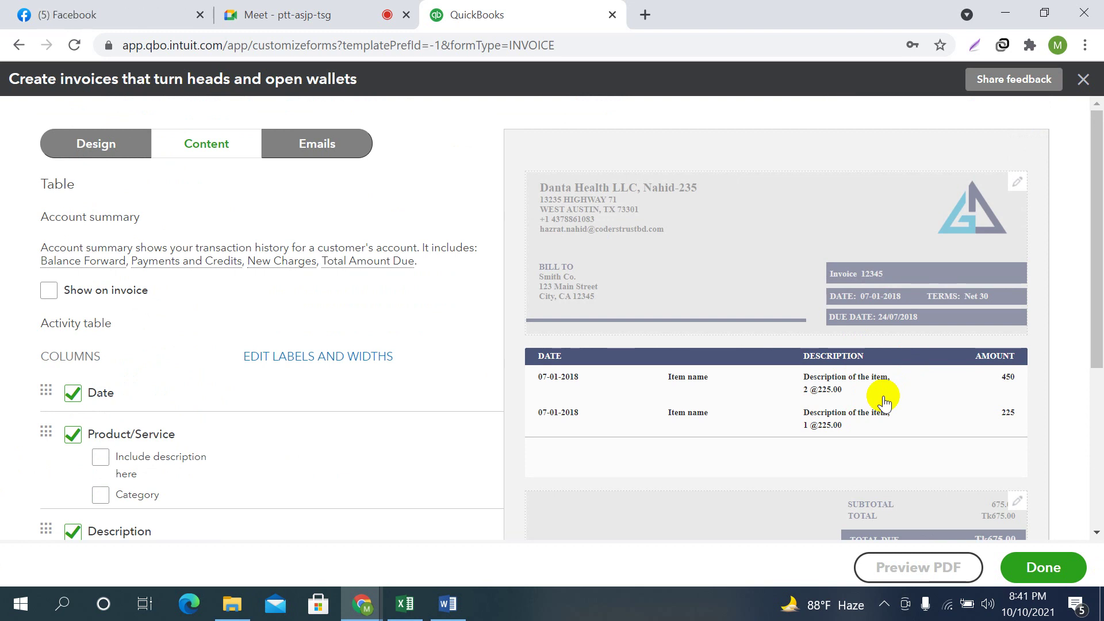
pyautogui.scroll(-3, 217, 369)
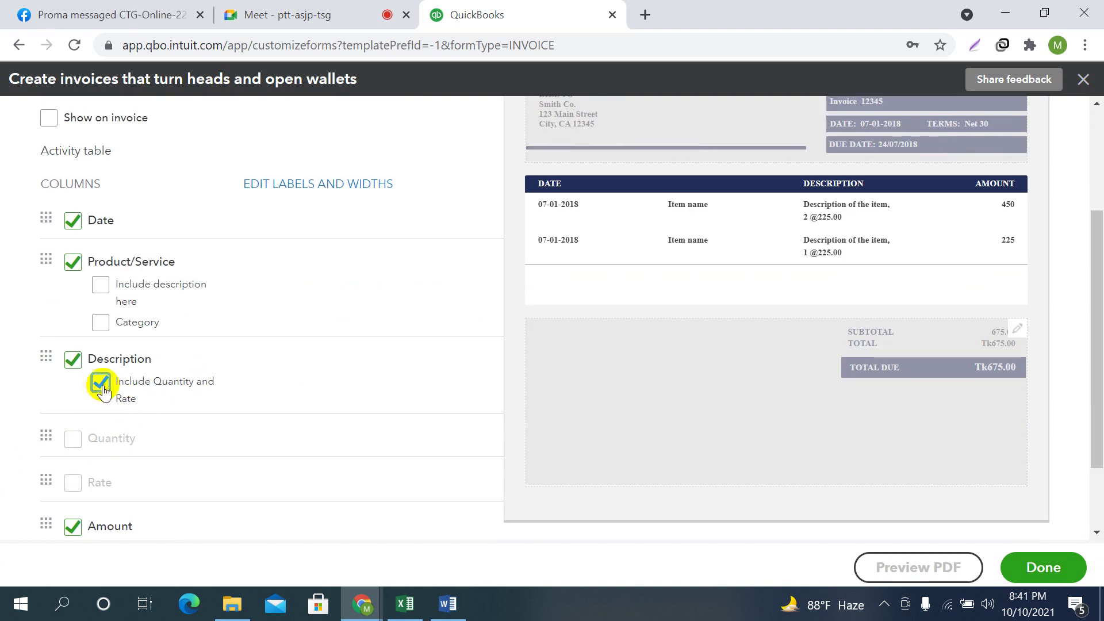
pyautogui.click(216, 394)
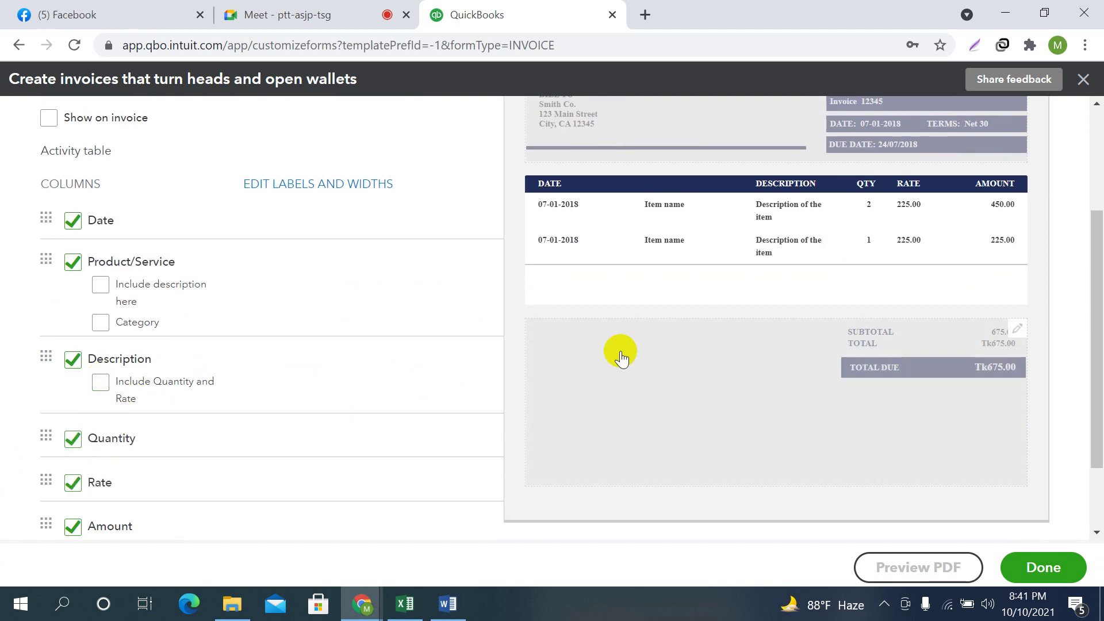
pyautogui.scroll(2, 710, 348)
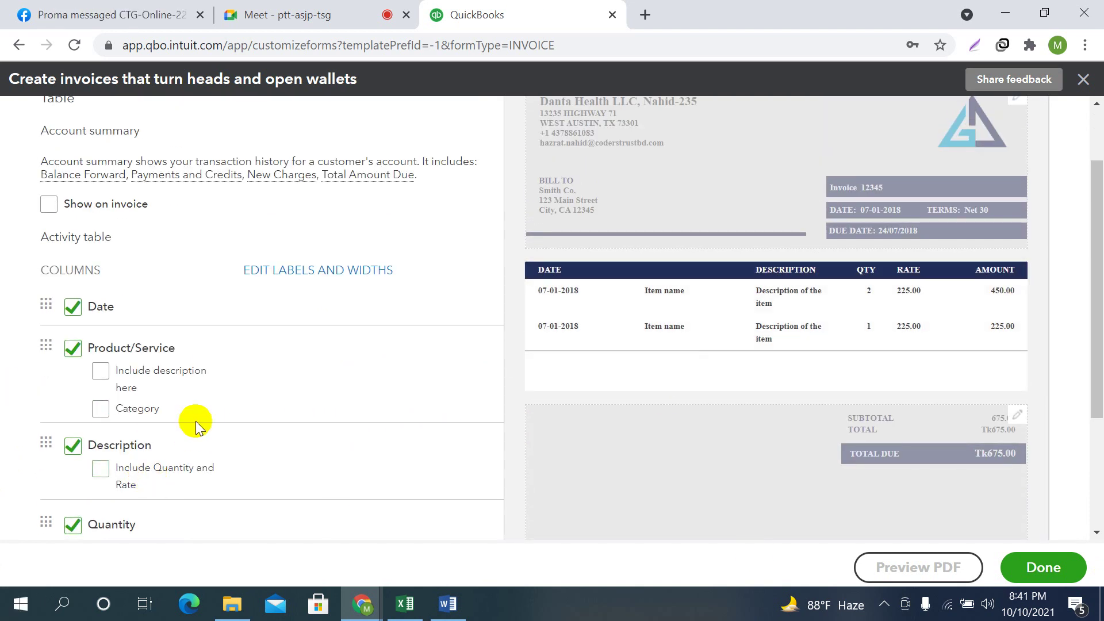
pyautogui.scroll(-3, 144, 374)
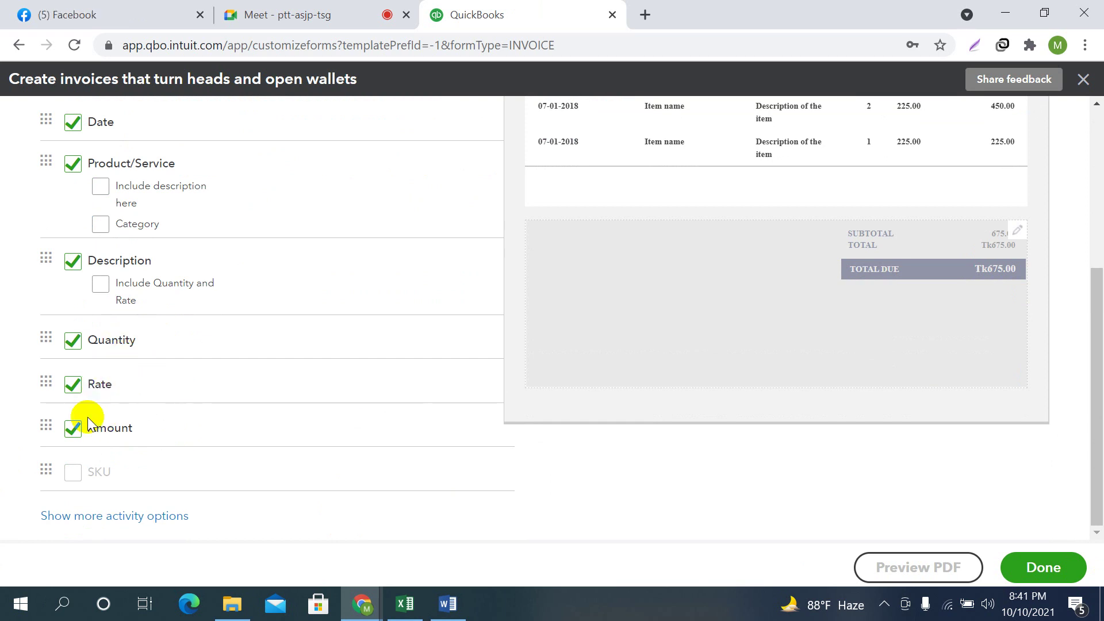
pyautogui.scroll(2, 1039, 232)
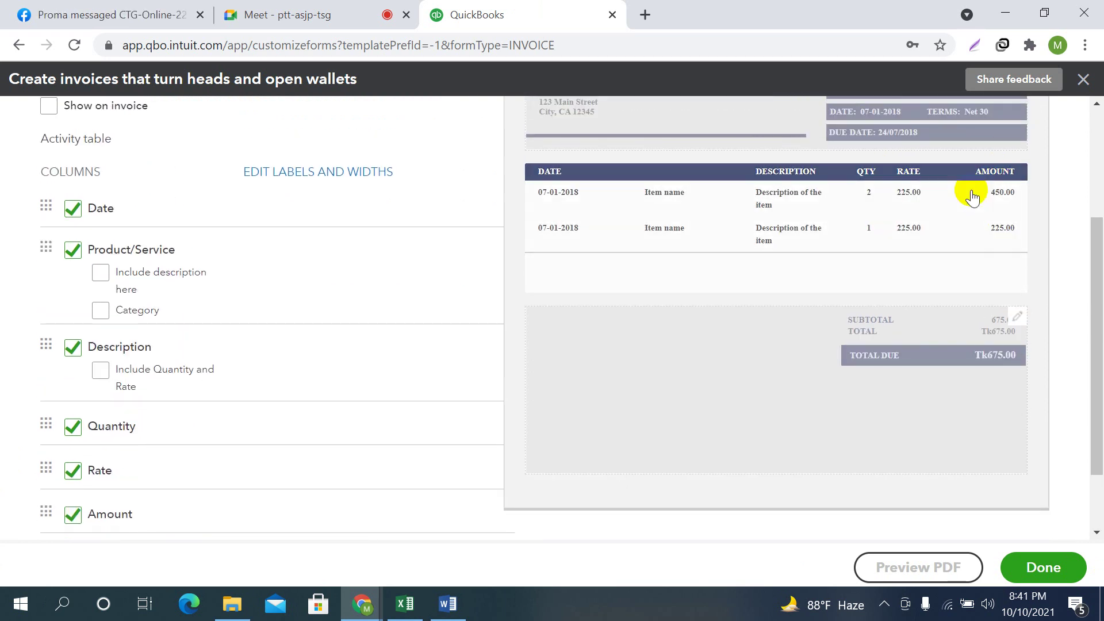
pyautogui.click(70, 430)
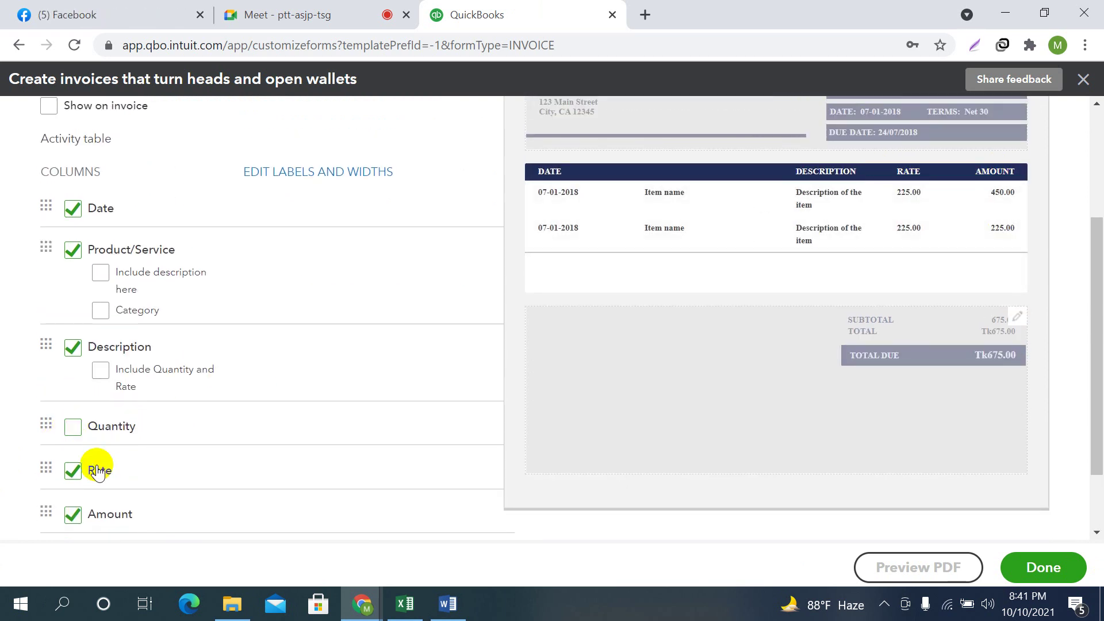
pyautogui.click(70, 474)
pyautogui.click(74, 513)
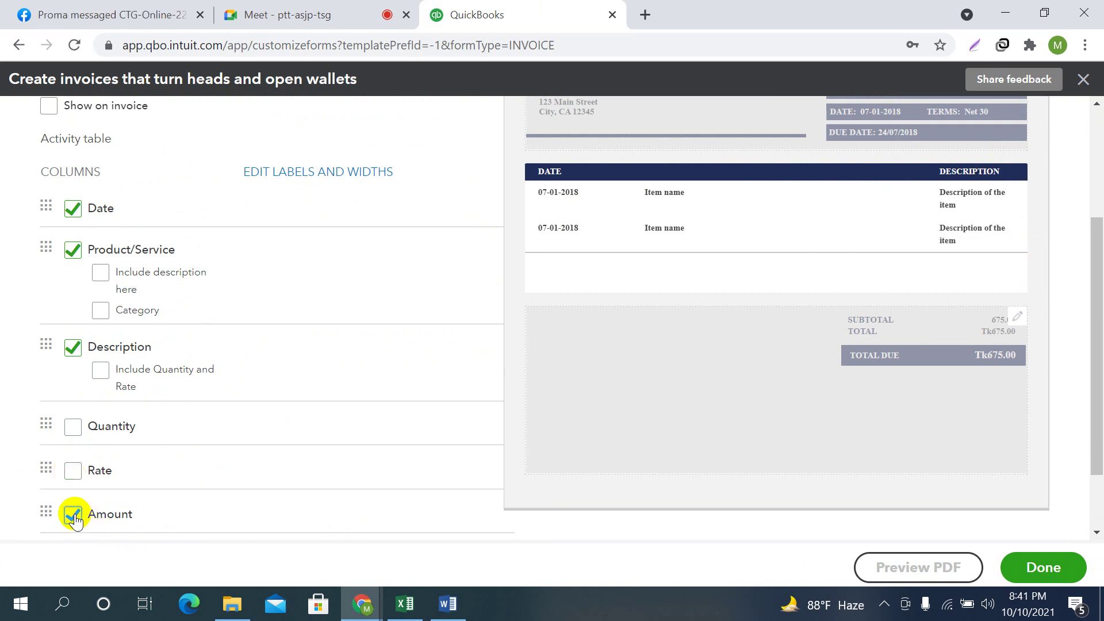
pyautogui.click(77, 513)
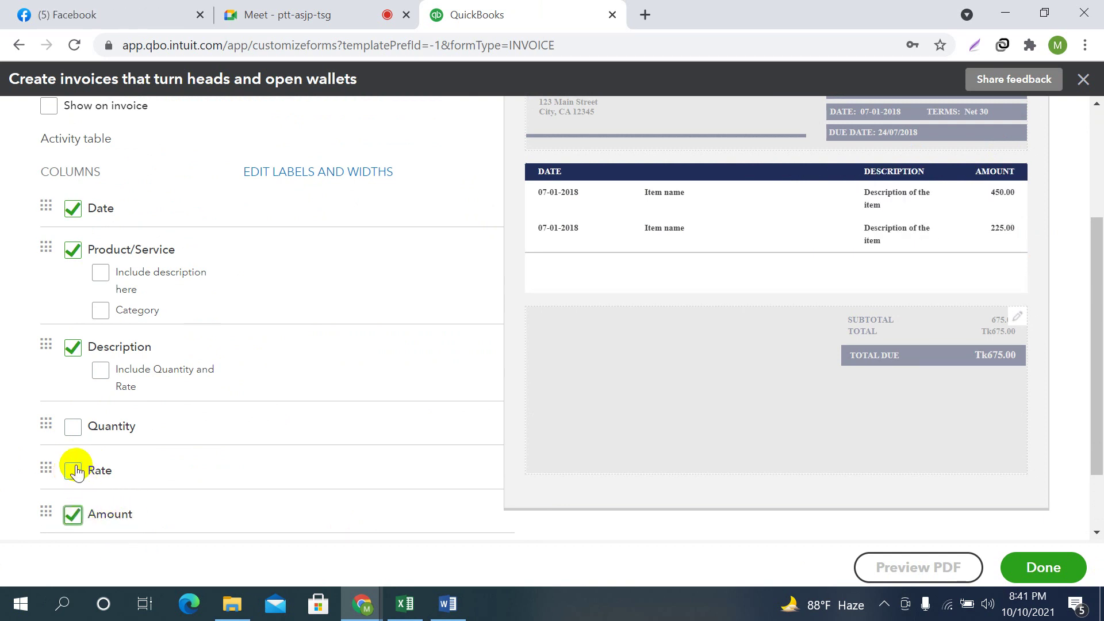
pyautogui.click(73, 471)
pyautogui.click(74, 428)
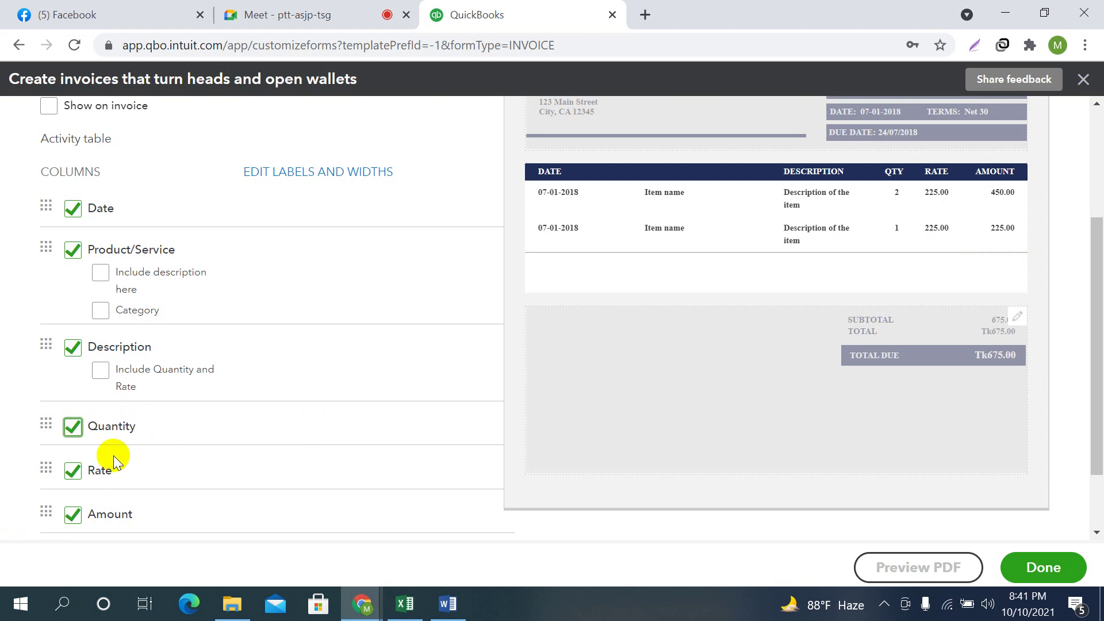
pyautogui.scroll(-2, 230, 440)
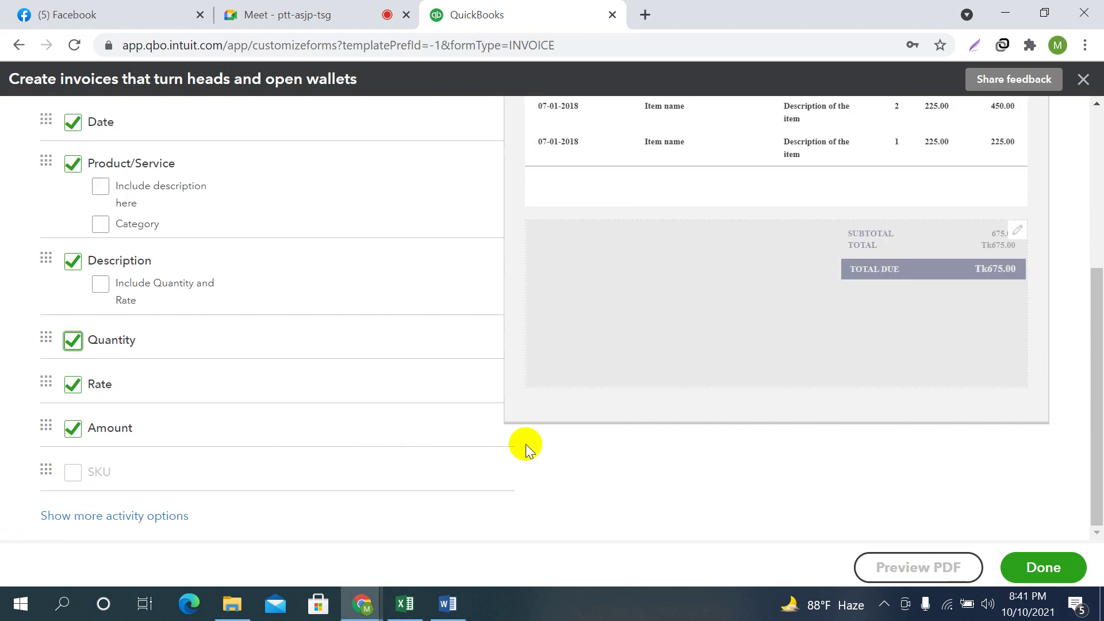
pyautogui.scroll(4, 636, 412)
pyautogui.scroll(-4, 936, 399)
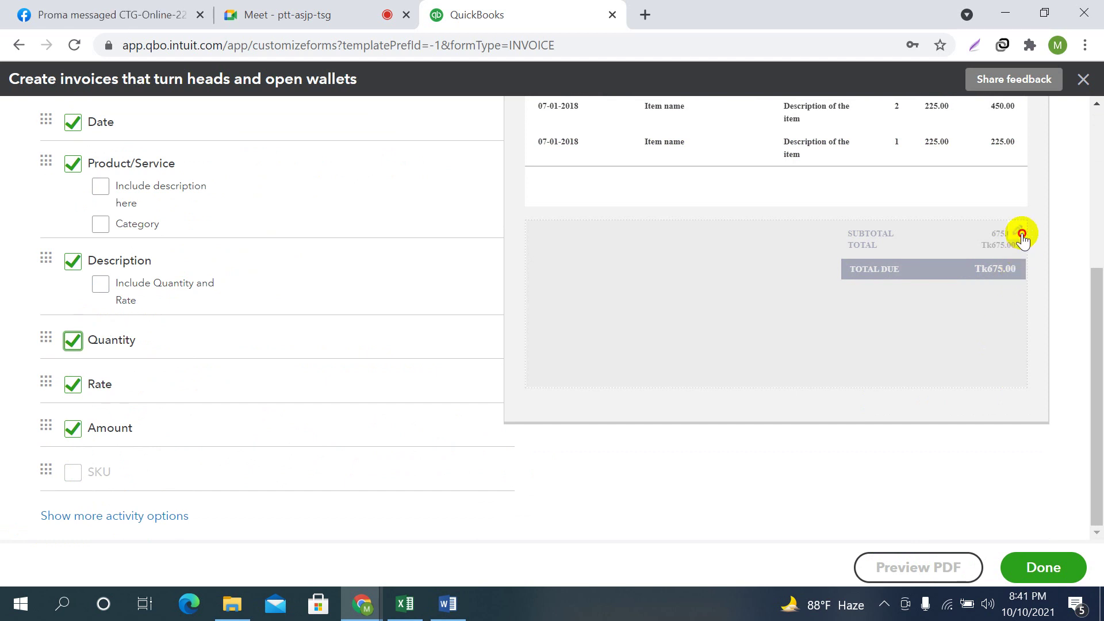
# Open the invoice totals footer settings and turn on the 2% Discount line (-13.50)
pyautogui.click(1018, 230)
pyautogui.scroll(5, 340, 320)
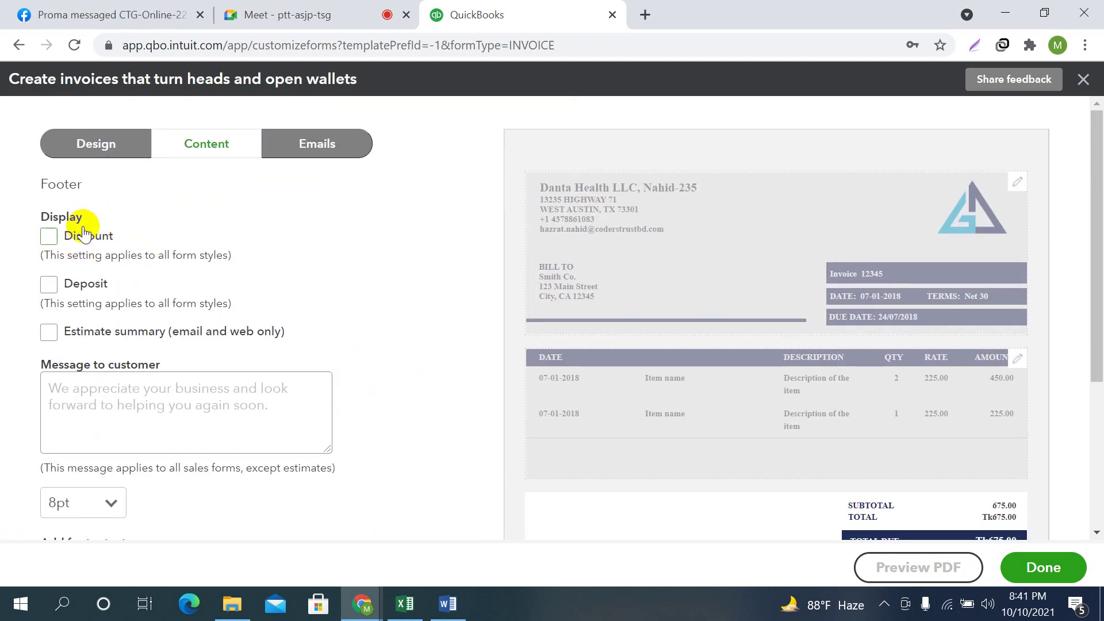
pyautogui.scroll(-1, 927, 447)
pyautogui.scroll(-3, 927, 447)
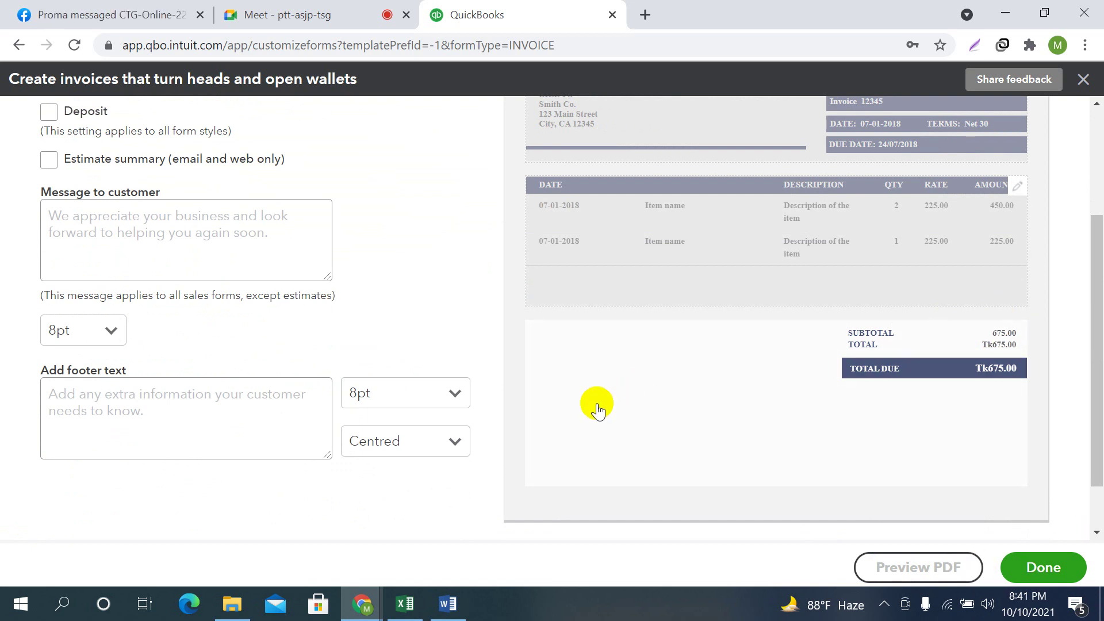
pyautogui.scroll(3, 596, 402)
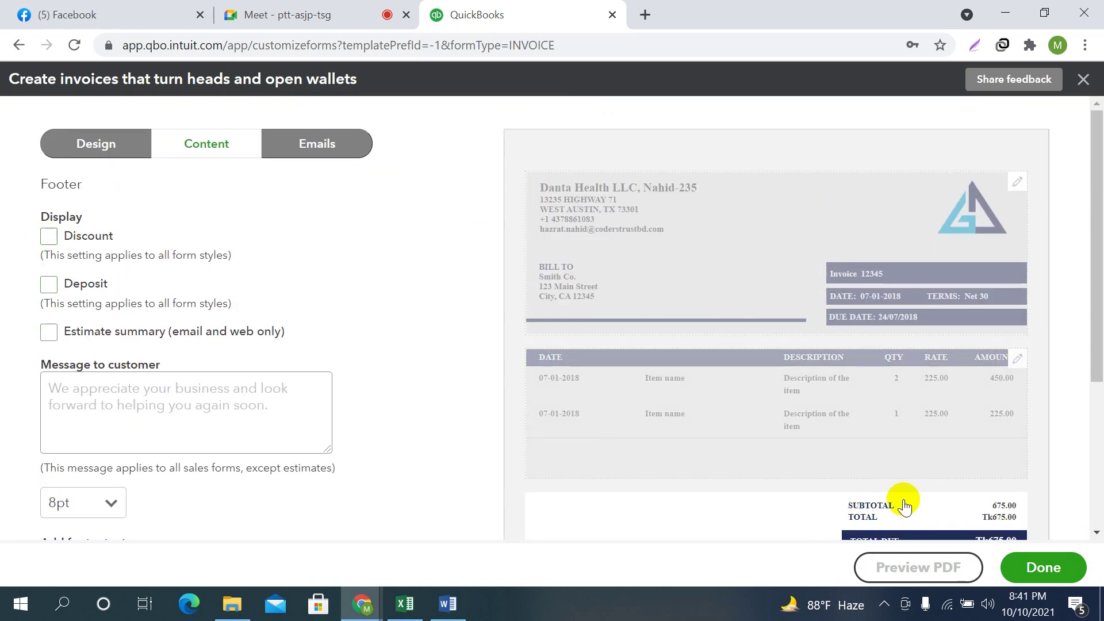
pyautogui.scroll(-3, 895, 484)
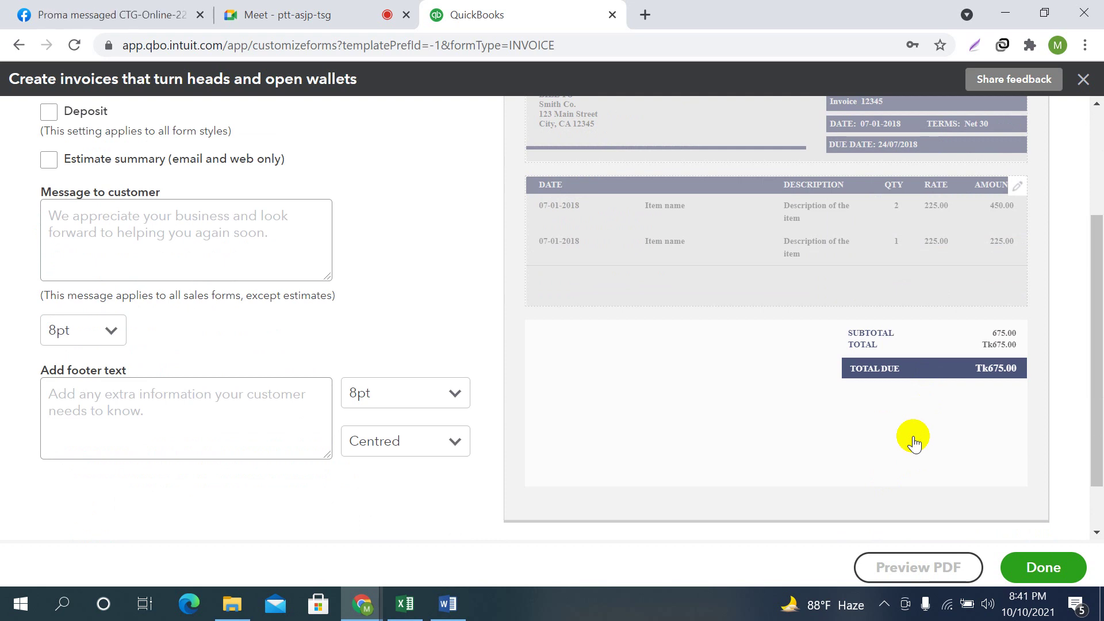
pyautogui.scroll(3, 106, 367)
pyautogui.click(49, 237)
# Turn on the Deposit line so the totals show a 10.00 deposit
pyautogui.scroll(-3, 828, 431)
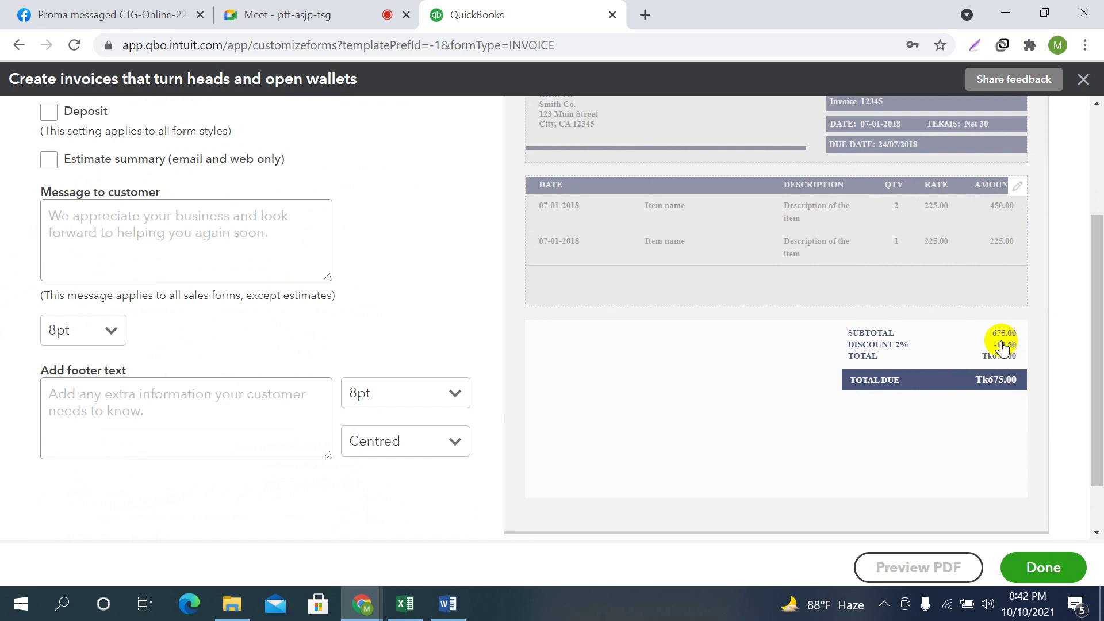
pyautogui.scroll(3, 431, 376)
pyautogui.click(49, 286)
pyautogui.scroll(-3, 863, 393)
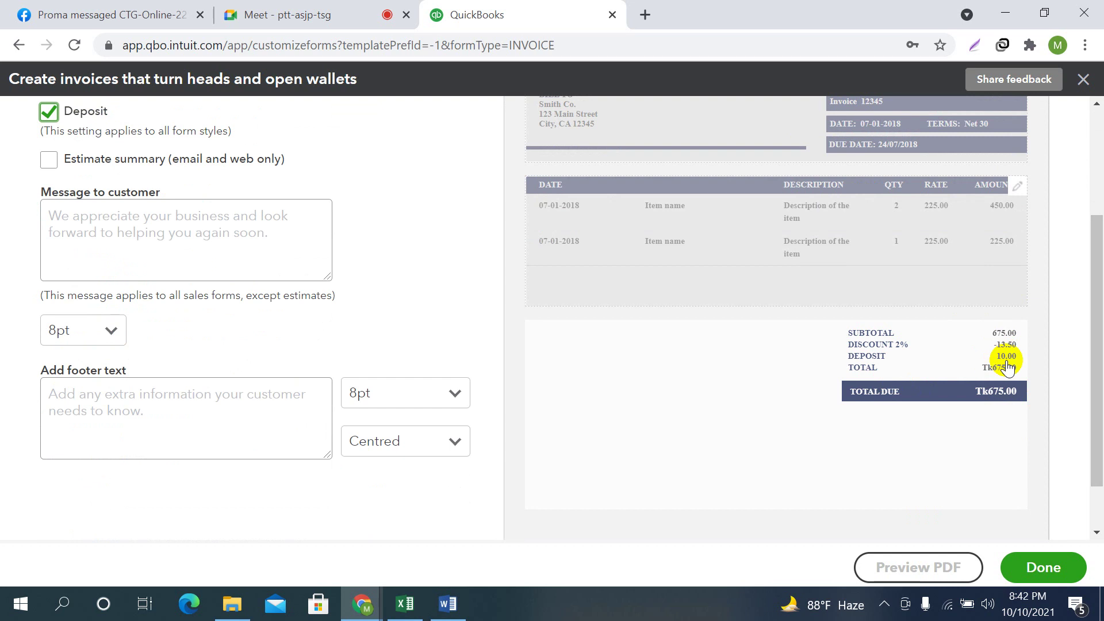
pyautogui.scroll(3, 1006, 366)
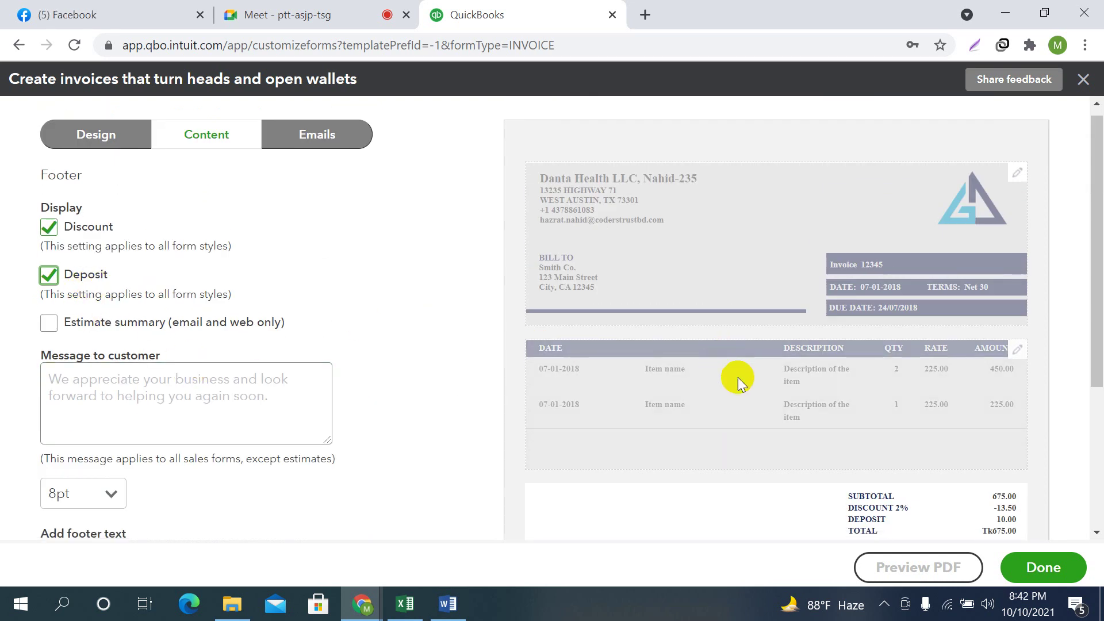
pyautogui.scroll(-4, 1054, 307)
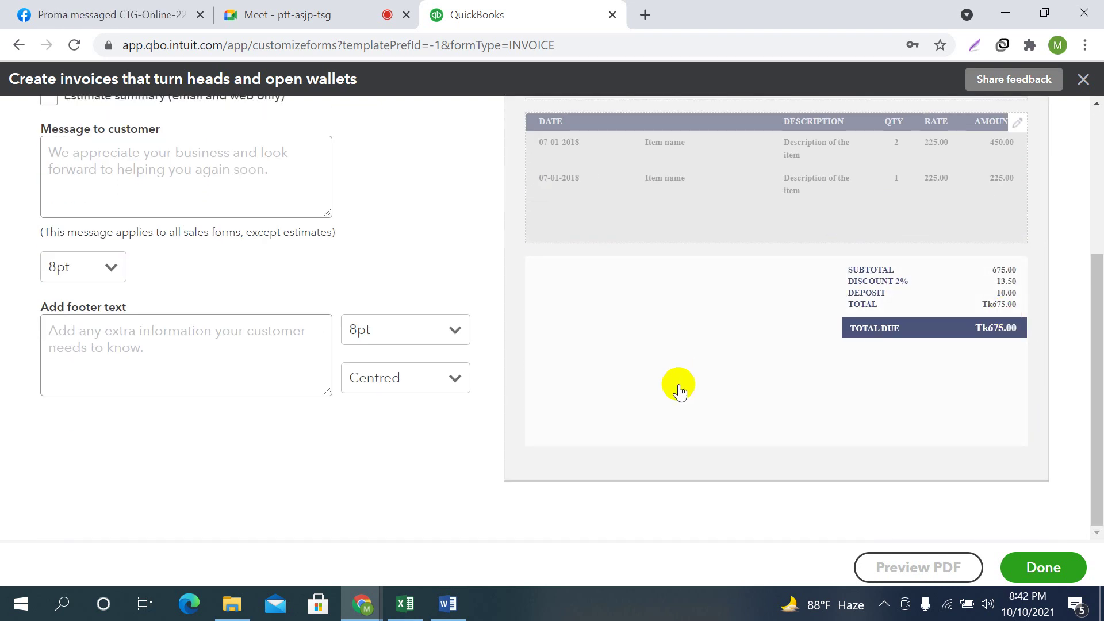
pyautogui.scroll(4, 296, 377)
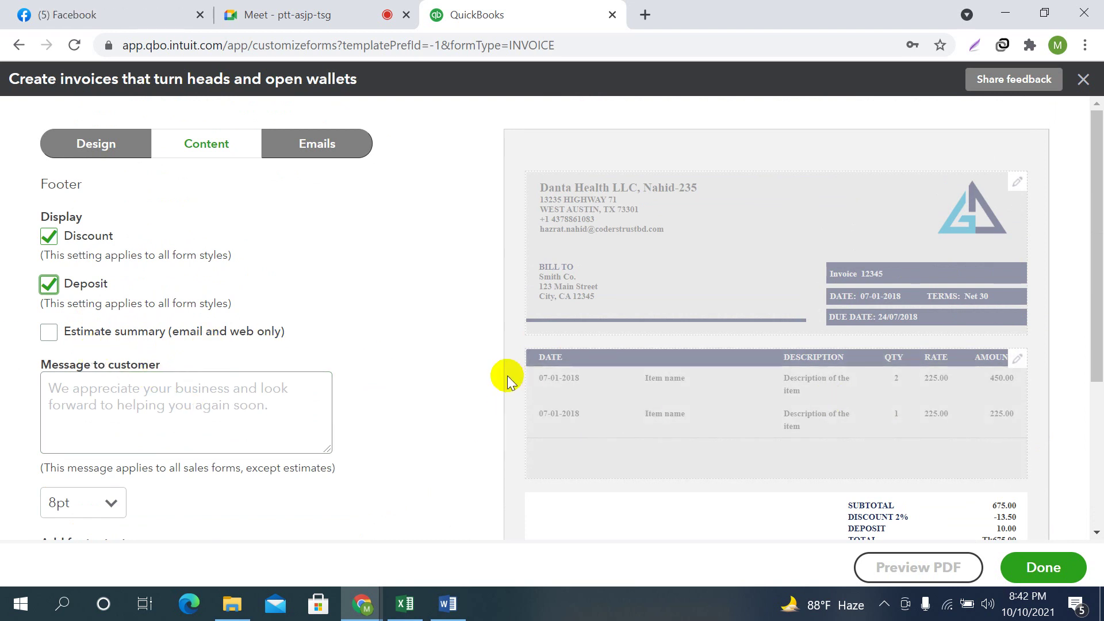
pyautogui.scroll(-3, 508, 375)
pyautogui.click(245, 246)
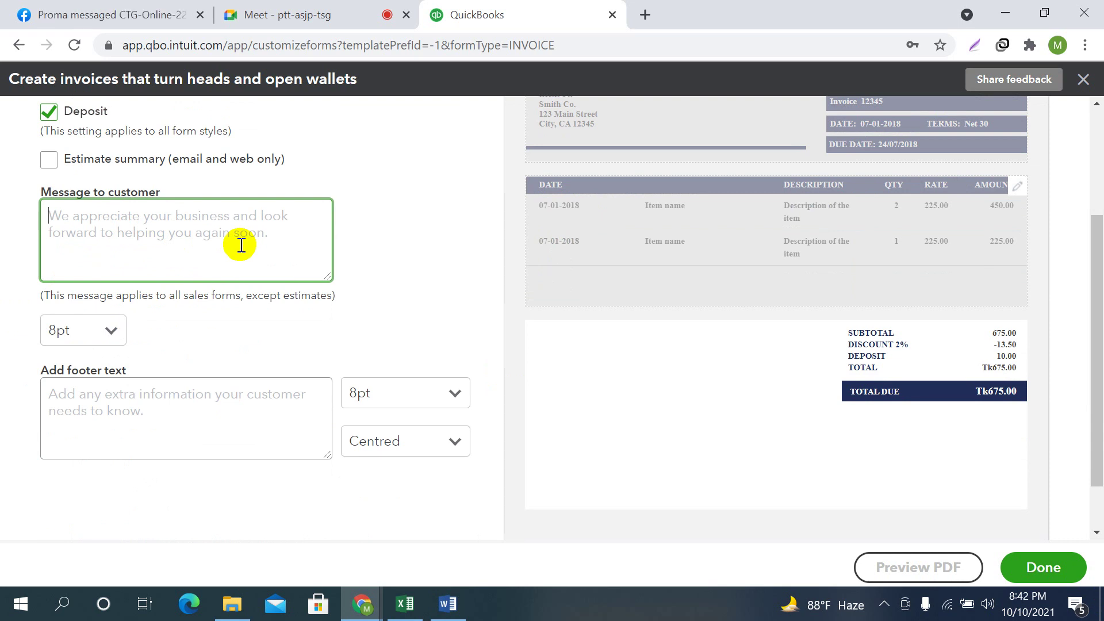
# Enter the customer message 'This items comes with six month warranty'
pyautogui.write('This itr')
pyautogui.press('BackSpace')
pyautogui.write('ems comes with ')
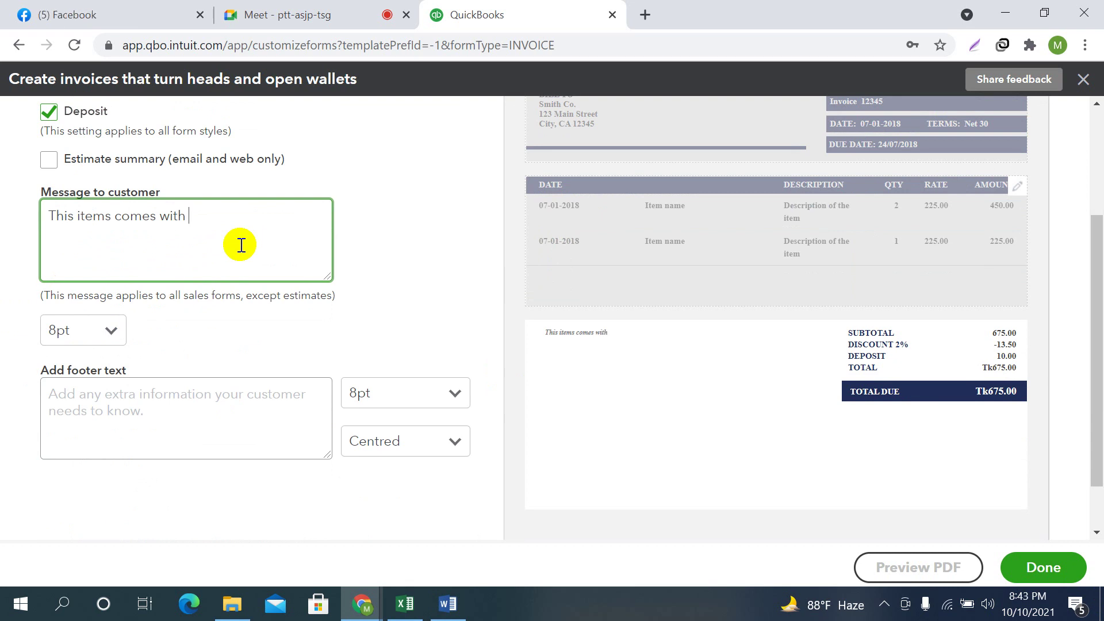
pyautogui.write('six month warranty')
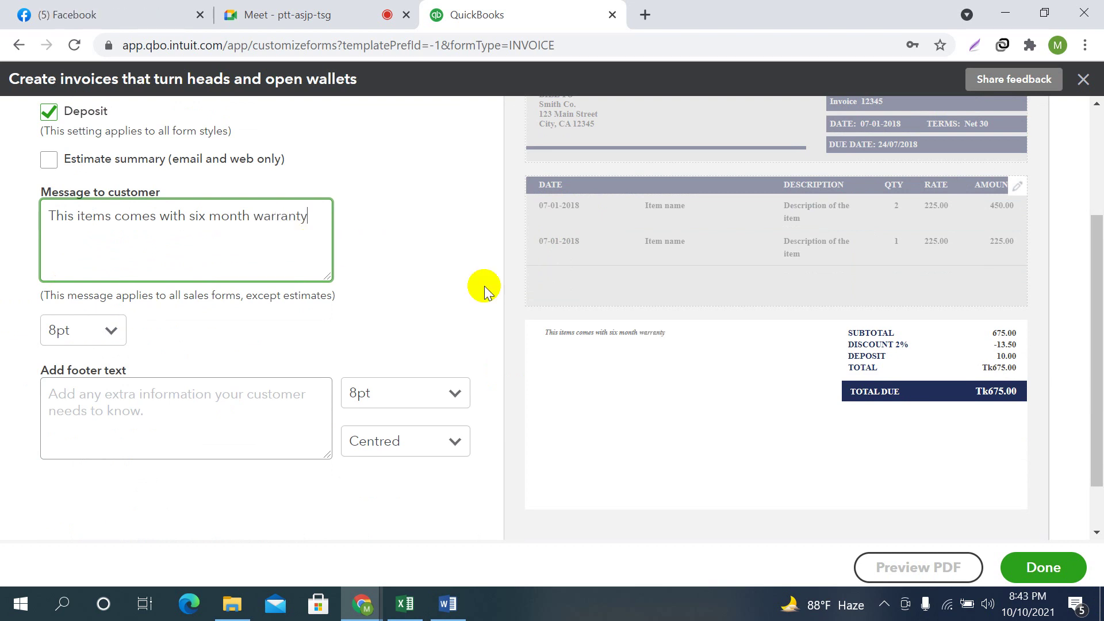
pyautogui.click(653, 338)
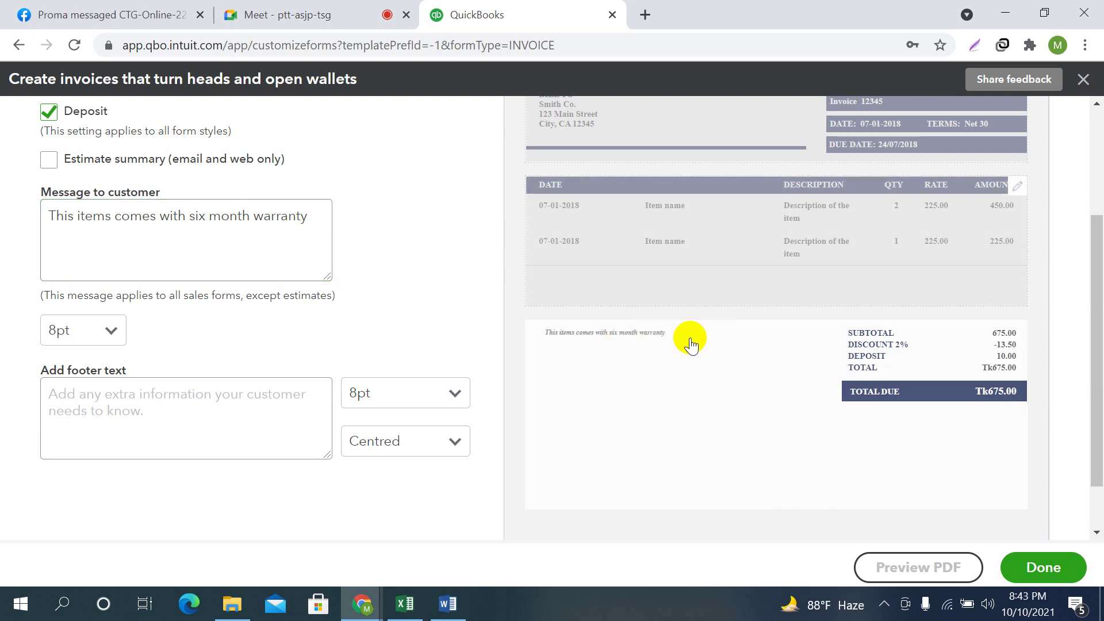
# Set the customer message font size to 12pt
pyautogui.click(112, 331)
pyautogui.click(79, 423)
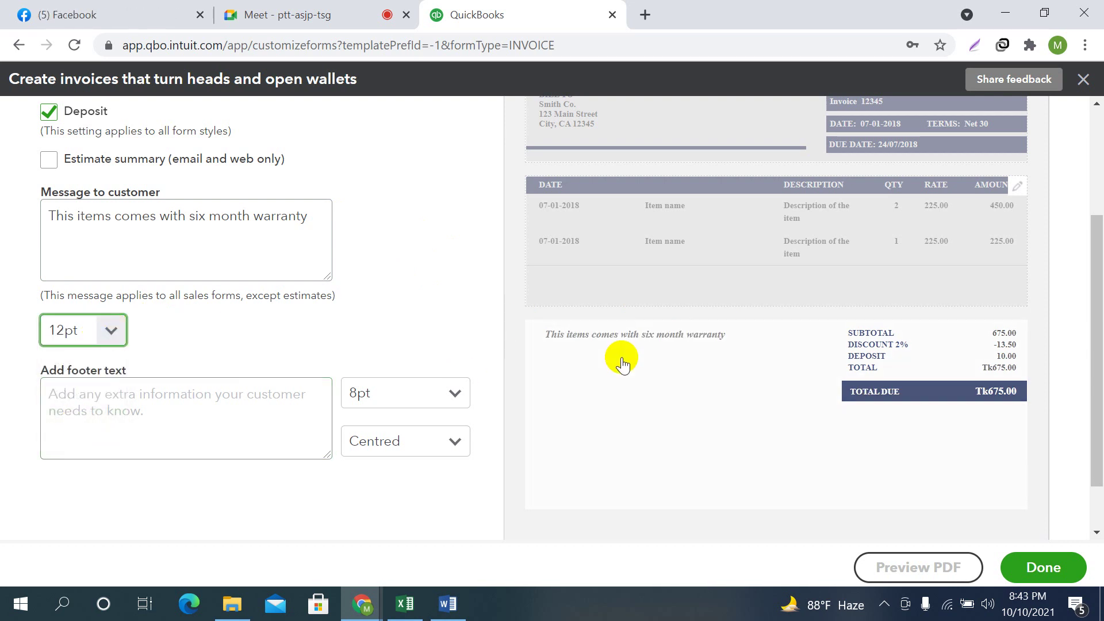
pyautogui.click(111, 330)
pyautogui.click(74, 391)
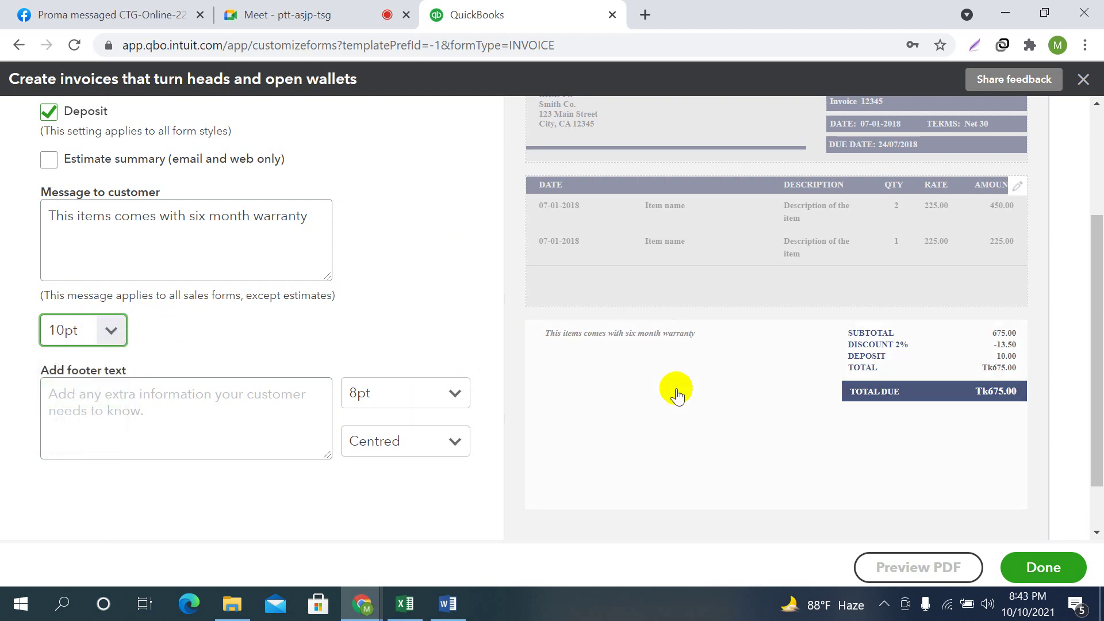
pyautogui.click(111, 330)
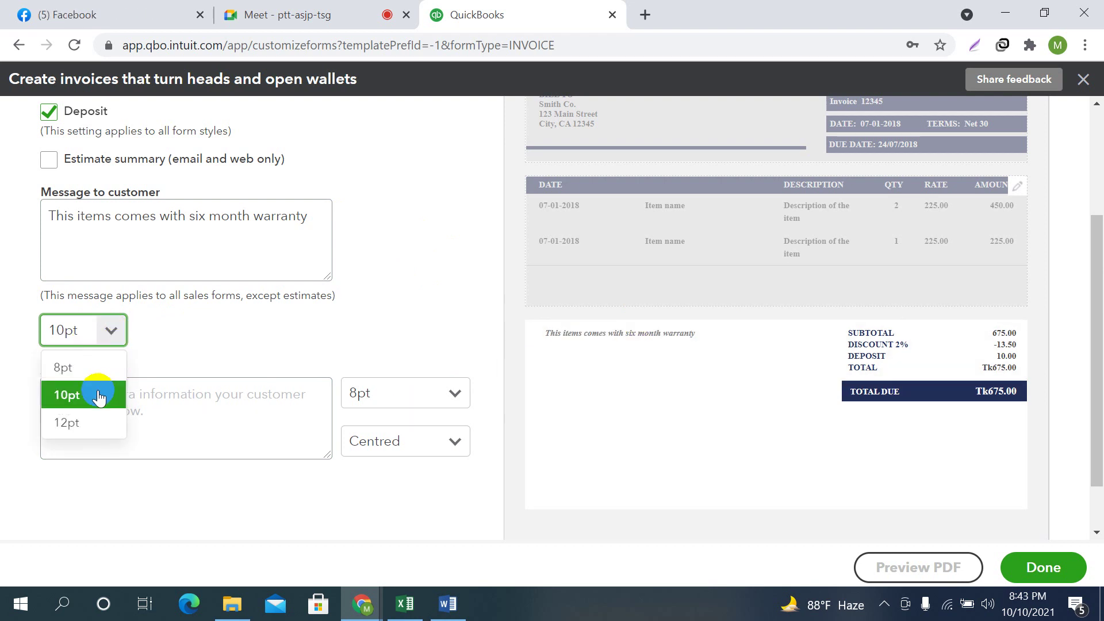
pyautogui.click(72, 426)
pyautogui.click(174, 395)
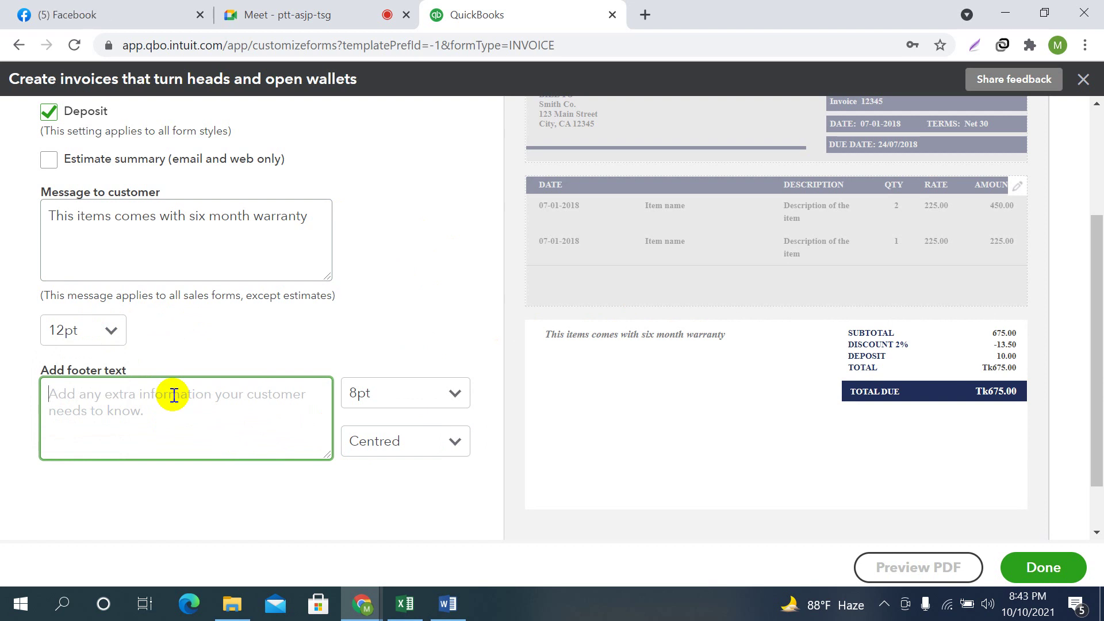
# Add the footer text 'Thanks with comes again' and keep it centred
pyautogui.write('Tha')
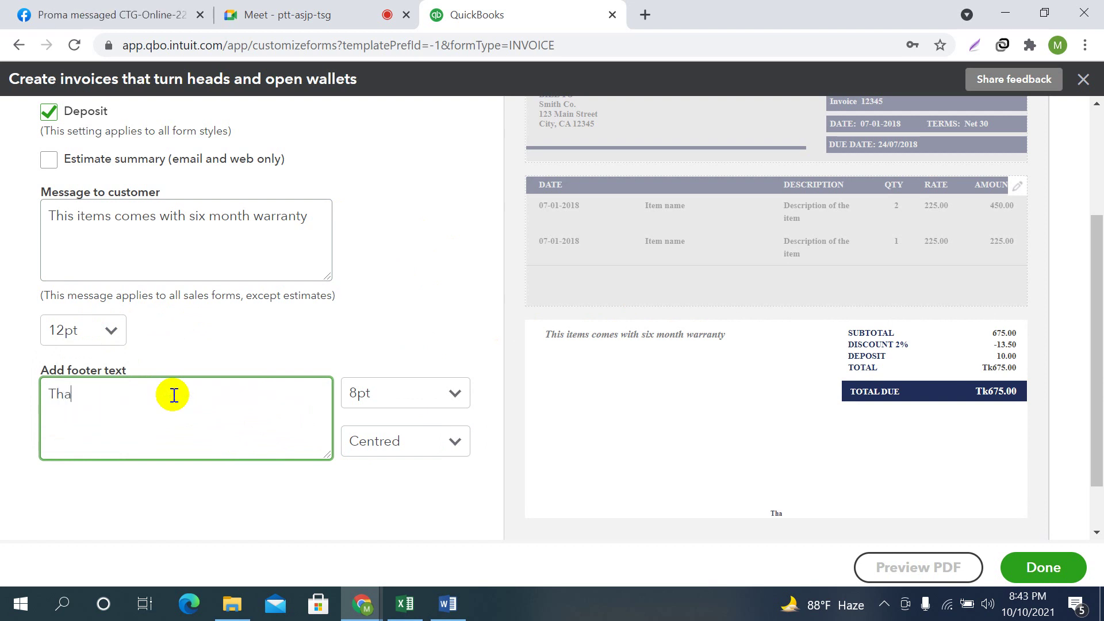
pyautogui.write('nks with comes again')
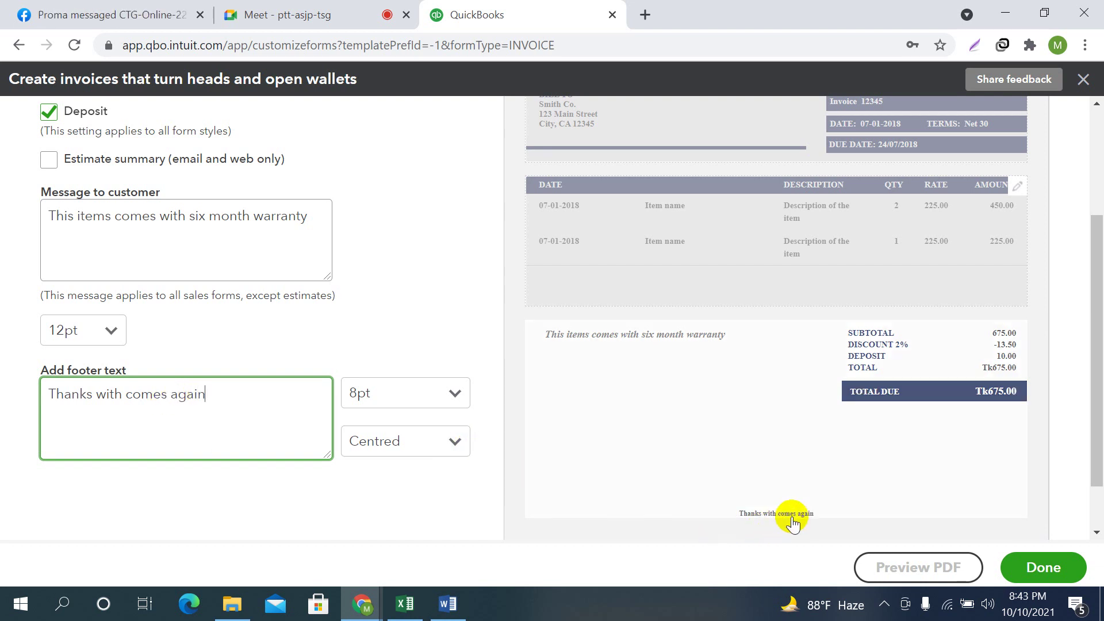
pyautogui.click(455, 442)
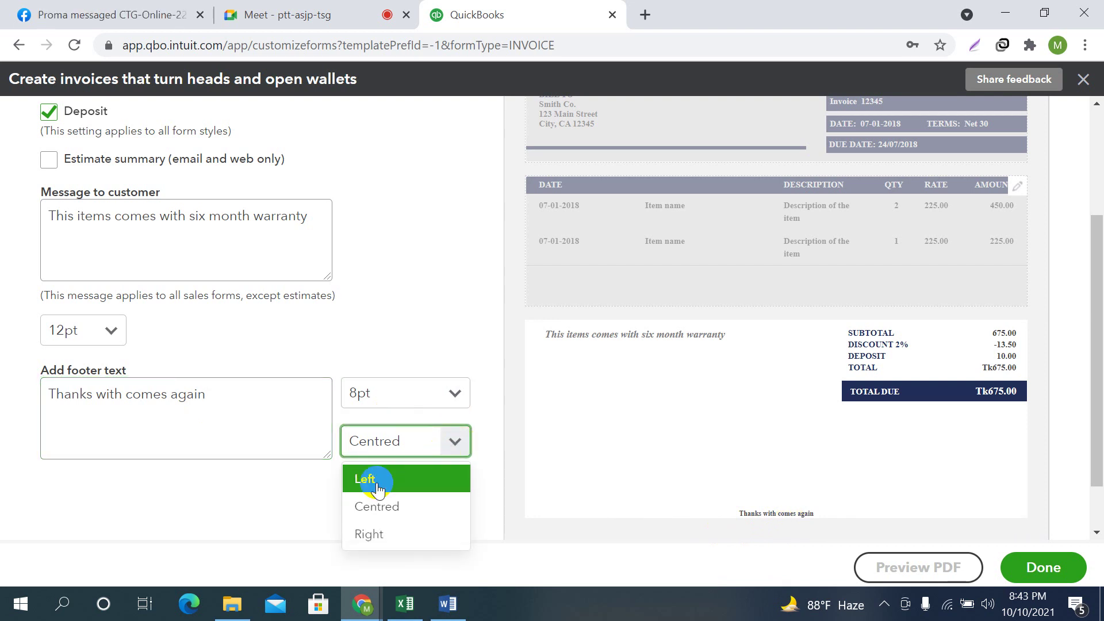
pyautogui.click(376, 488)
pyautogui.click(452, 441)
pyautogui.click(386, 514)
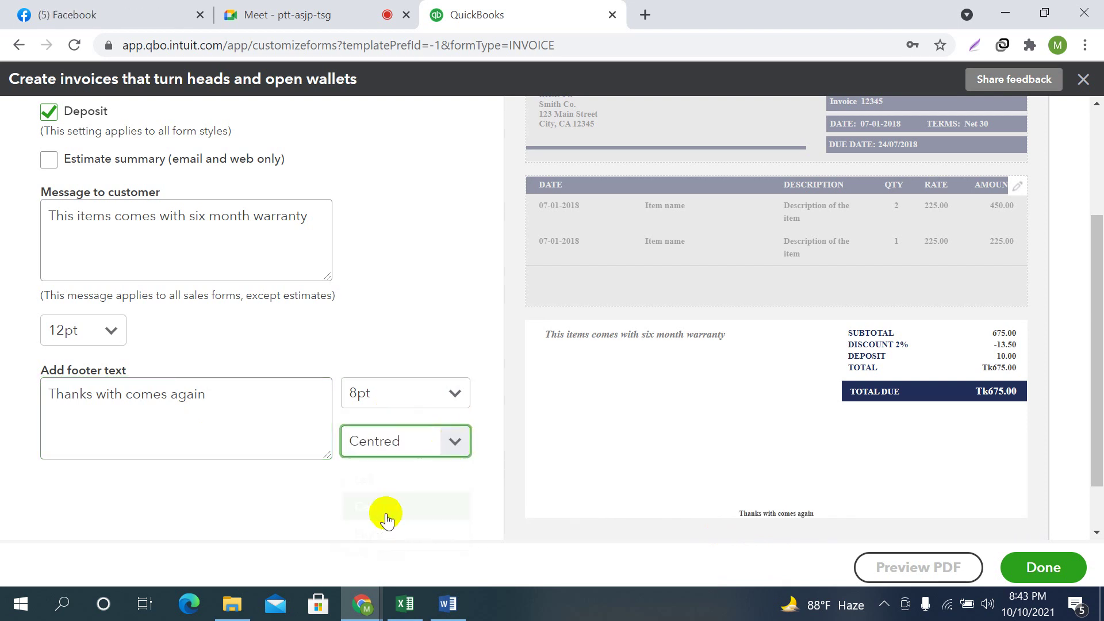
pyautogui.click(457, 446)
pyautogui.click(380, 532)
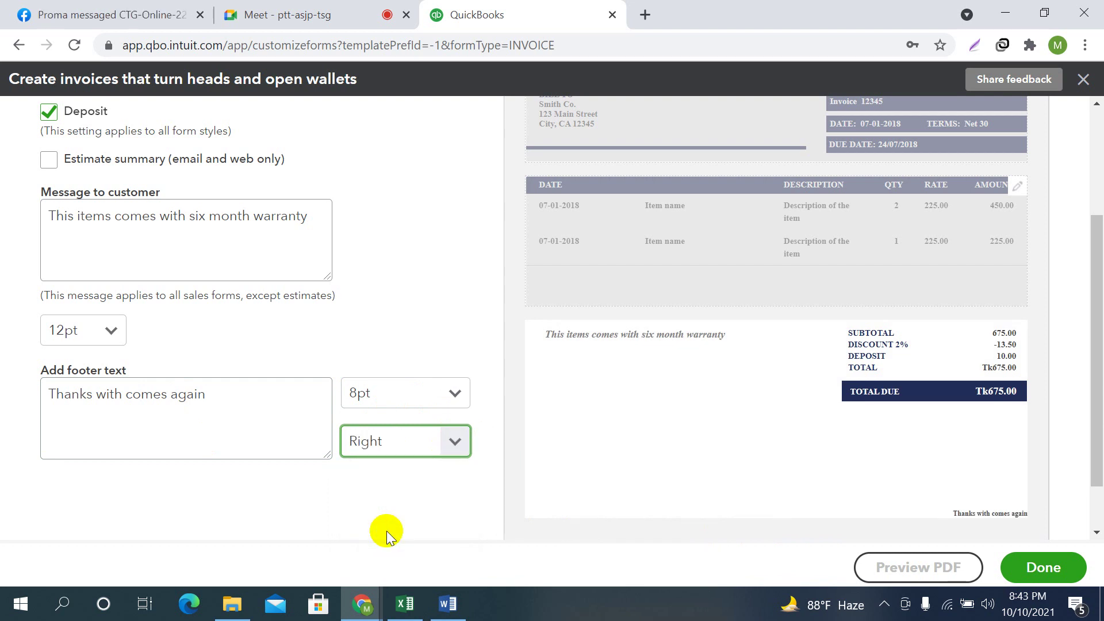
pyautogui.click(449, 441)
pyautogui.click(387, 505)
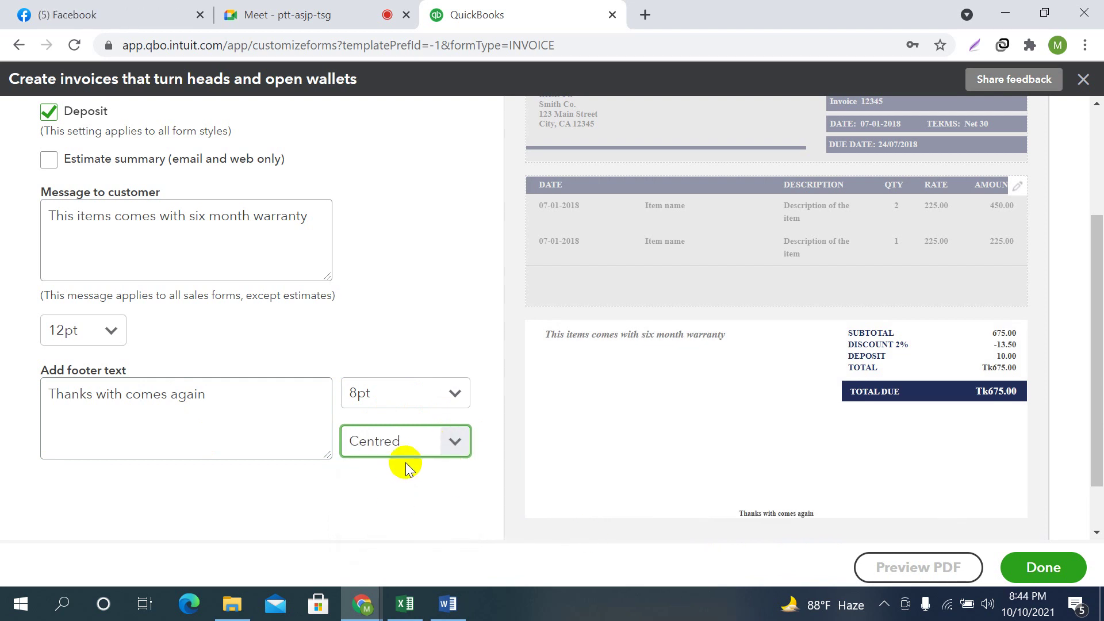
# Set the footer text font size to 12pt
pyautogui.click(455, 394)
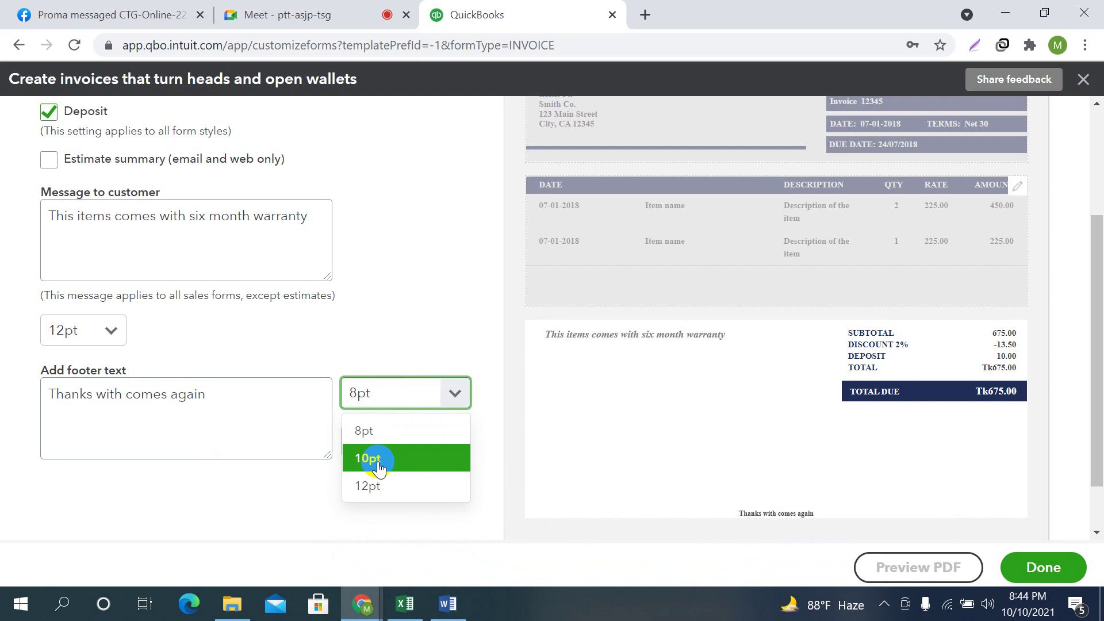
pyautogui.click(367, 486)
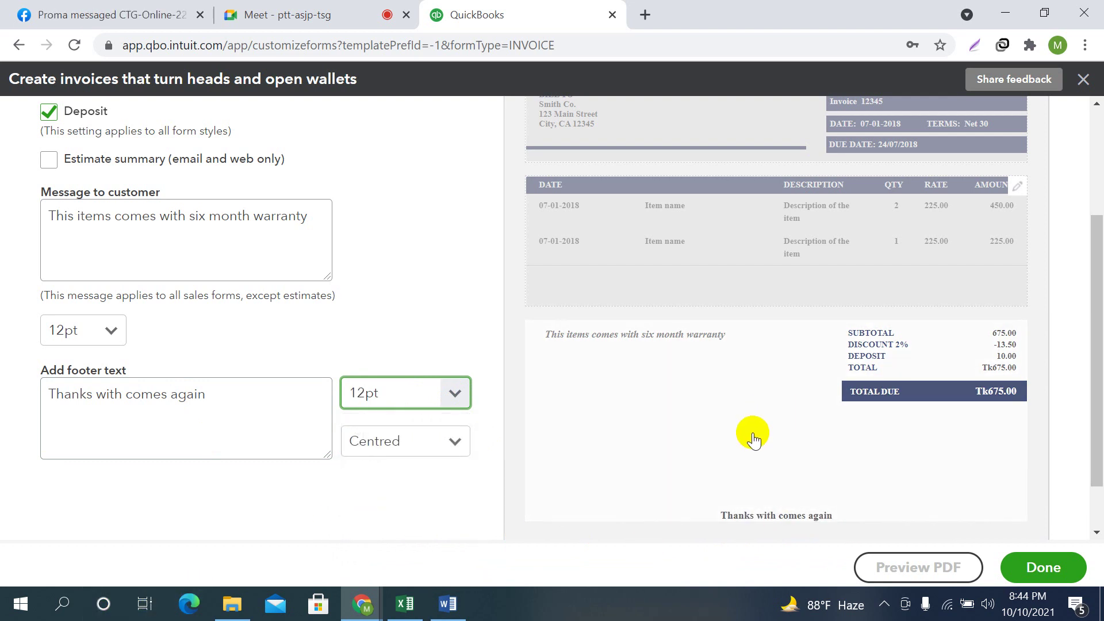
pyautogui.scroll(3, 541, 387)
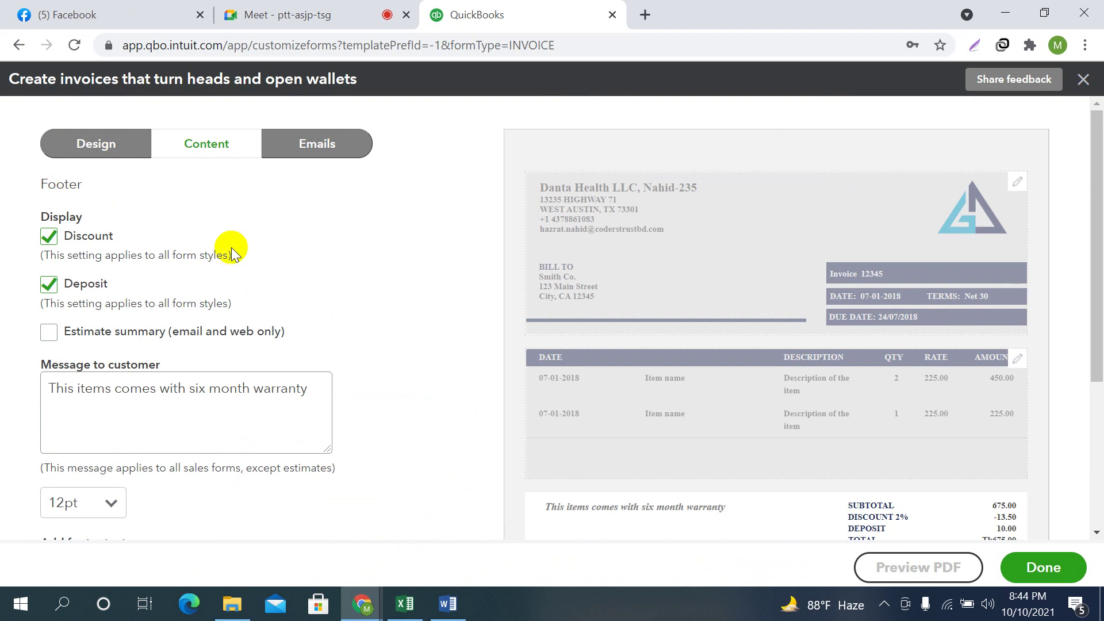
pyautogui.click(313, 148)
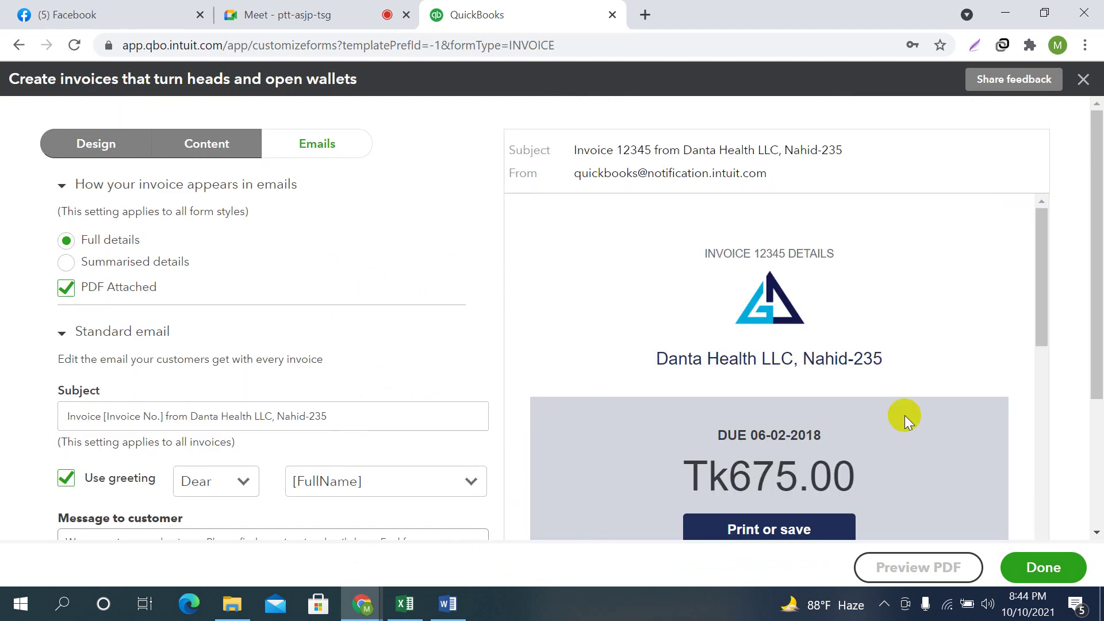
pyautogui.scroll(-7, 906, 415)
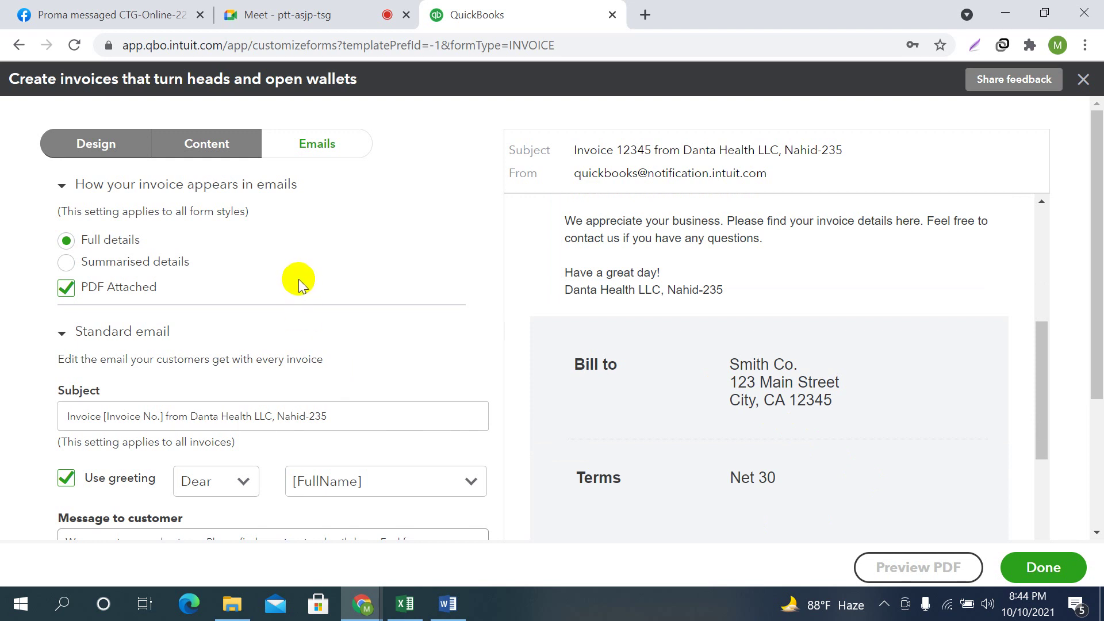
pyautogui.scroll(5, 742, 328)
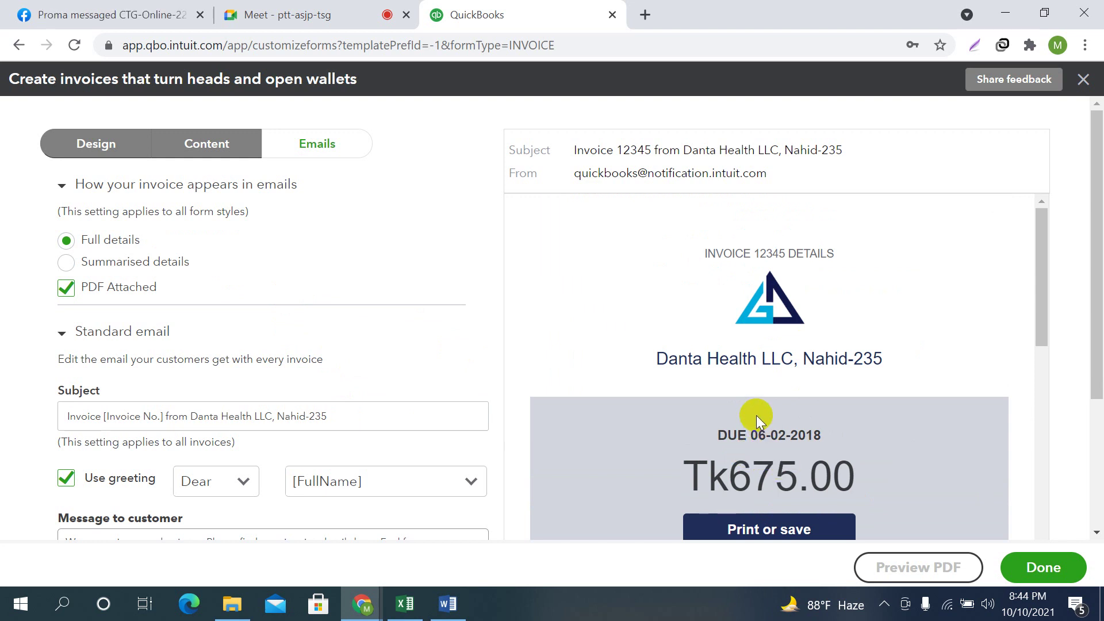
pyautogui.scroll(-4, 771, 420)
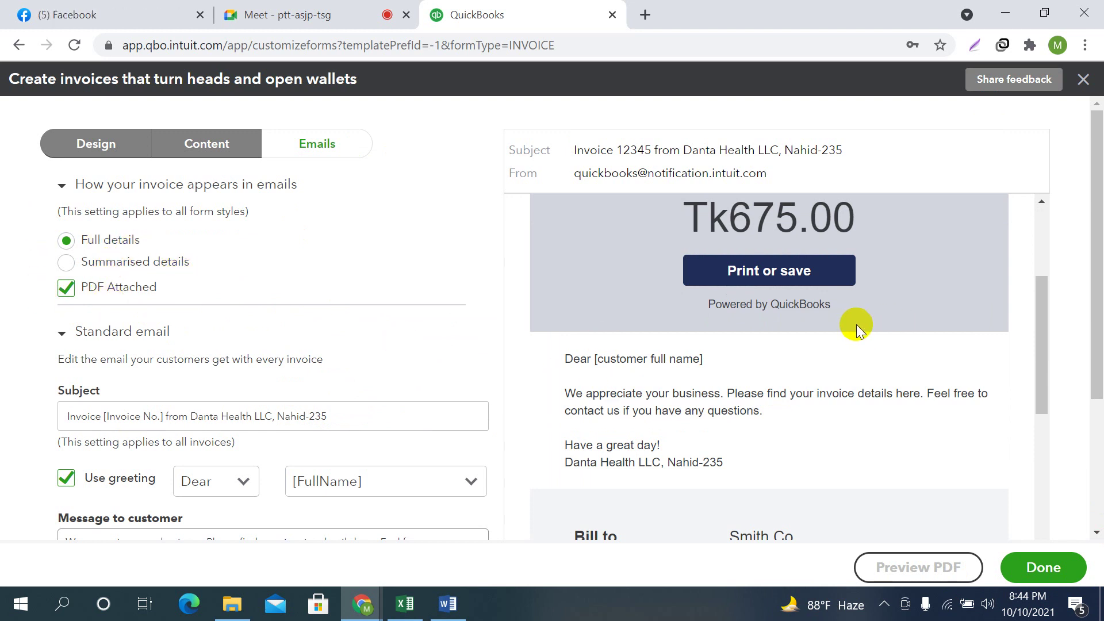
pyautogui.scroll(5, 889, 448)
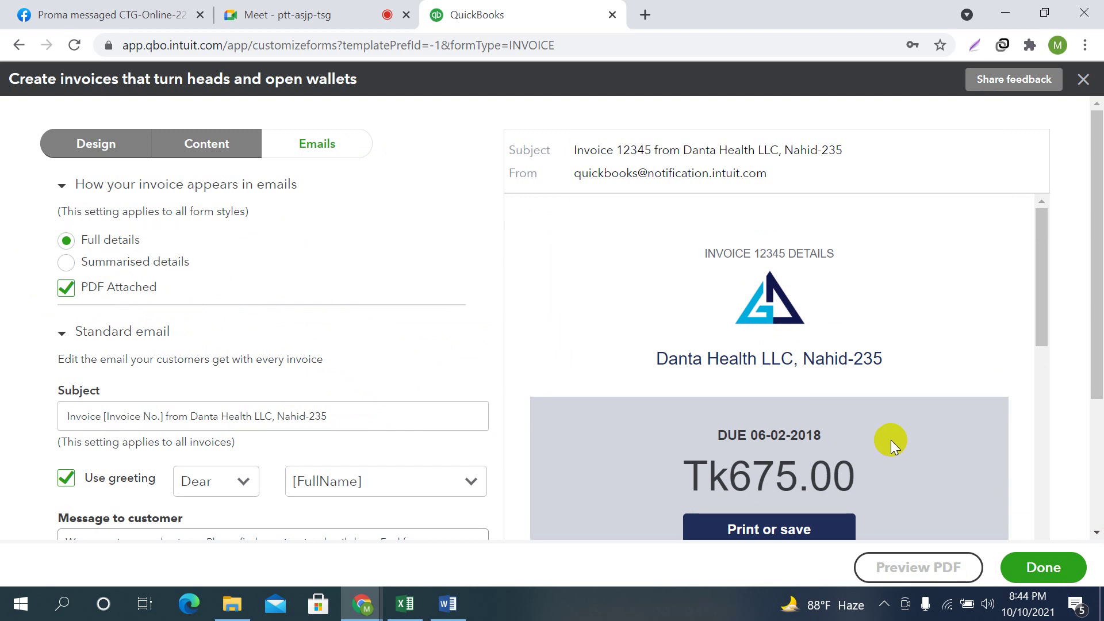
pyautogui.scroll(-2, 811, 344)
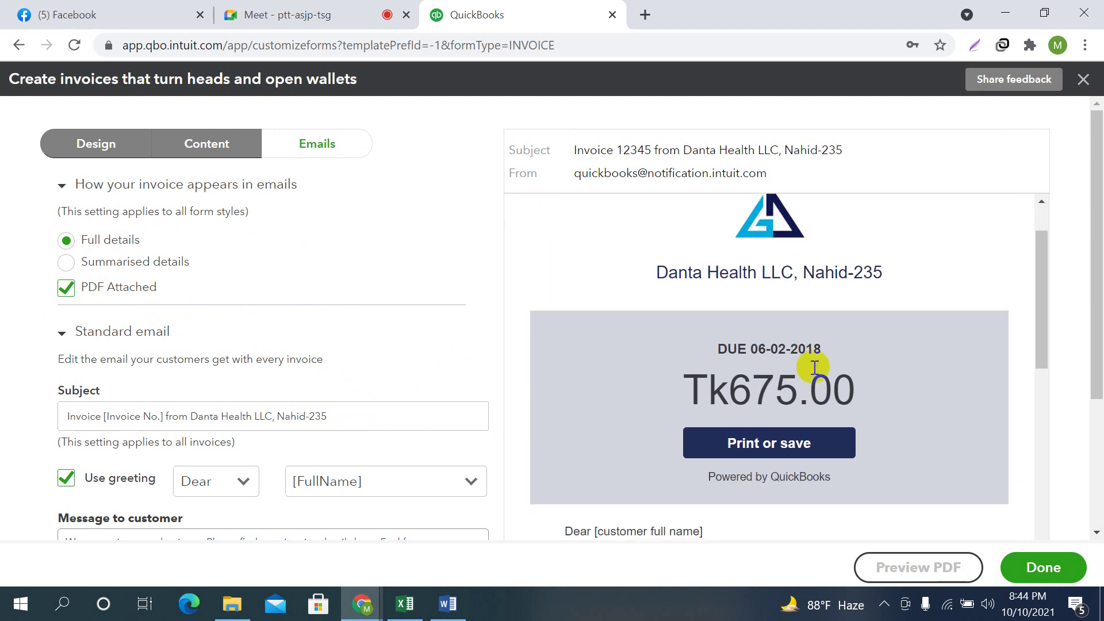
pyautogui.scroll(-6, 843, 350)
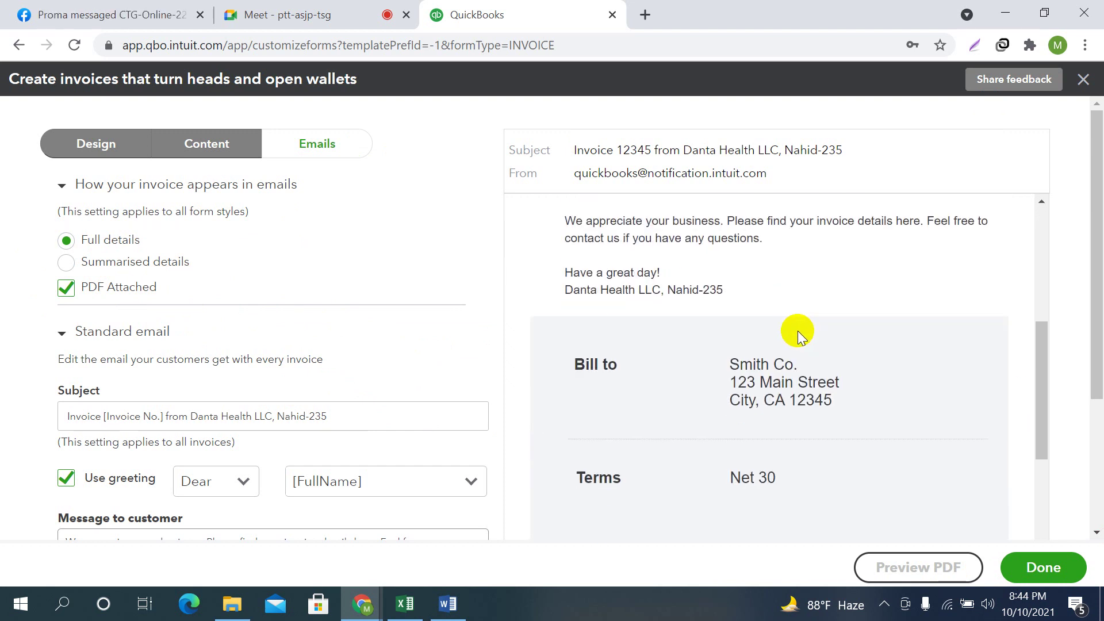
pyautogui.scroll(-2, 799, 335)
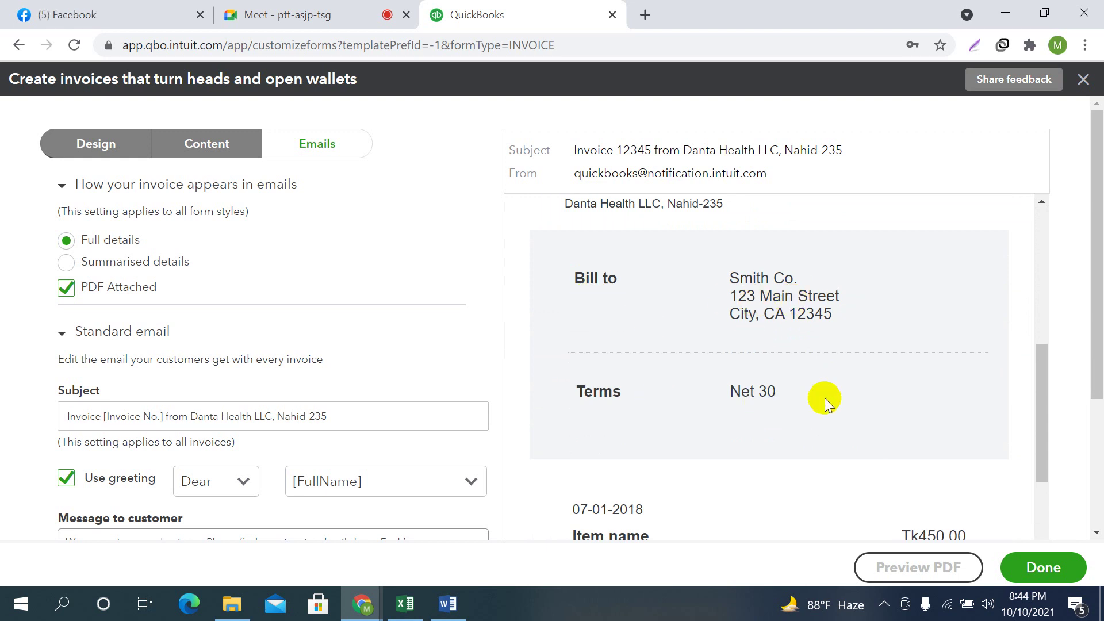
pyautogui.scroll(-3, 826, 401)
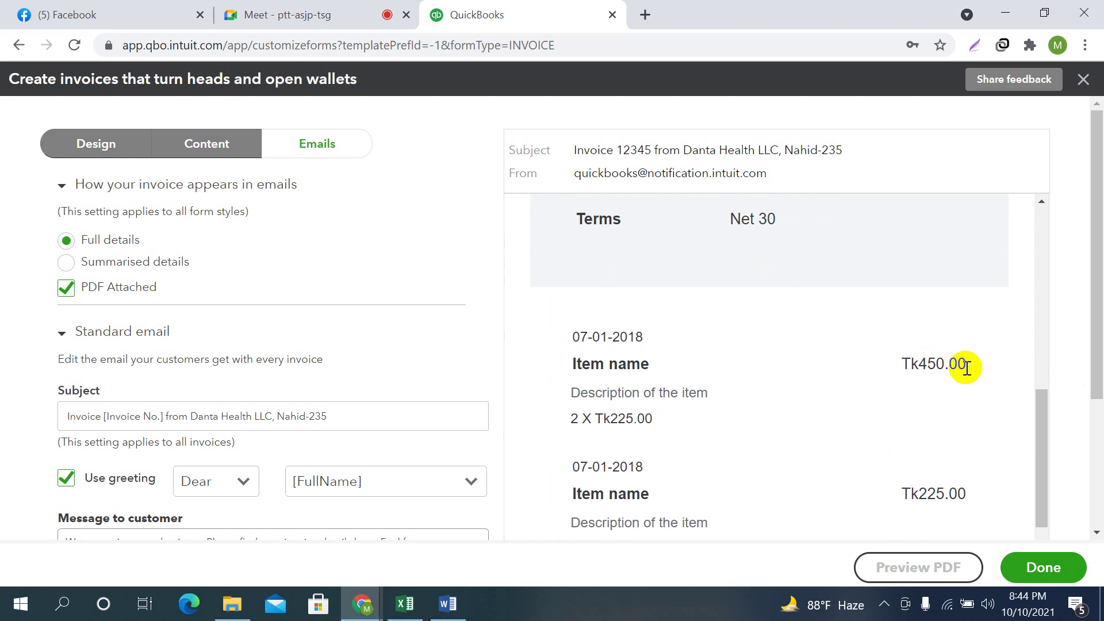
pyautogui.scroll(-2, 967, 368)
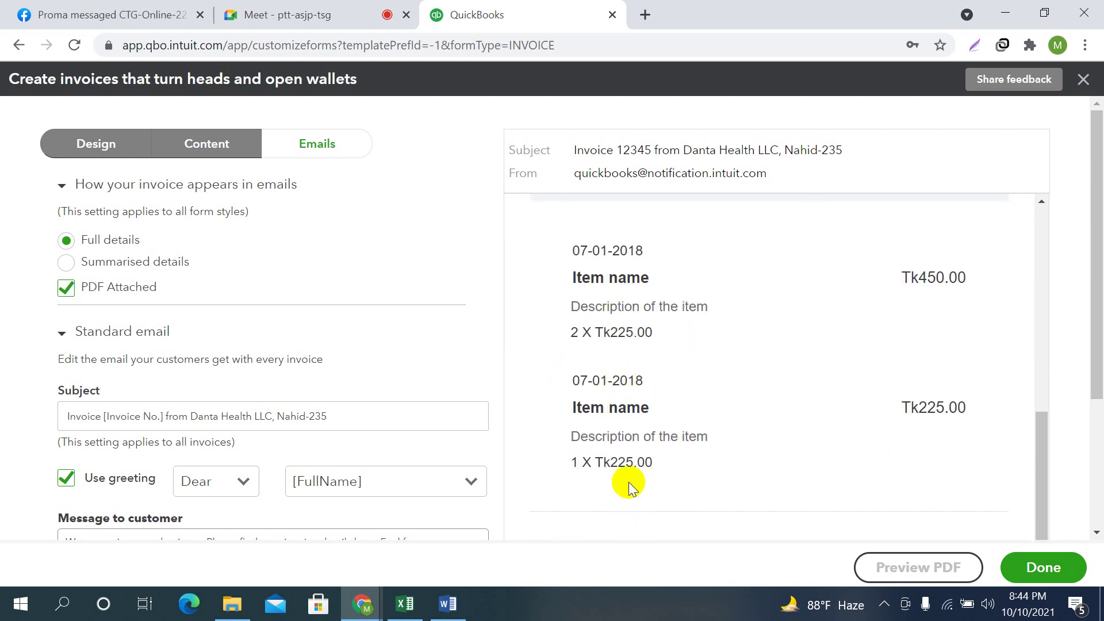
pyautogui.scroll(-6, 784, 399)
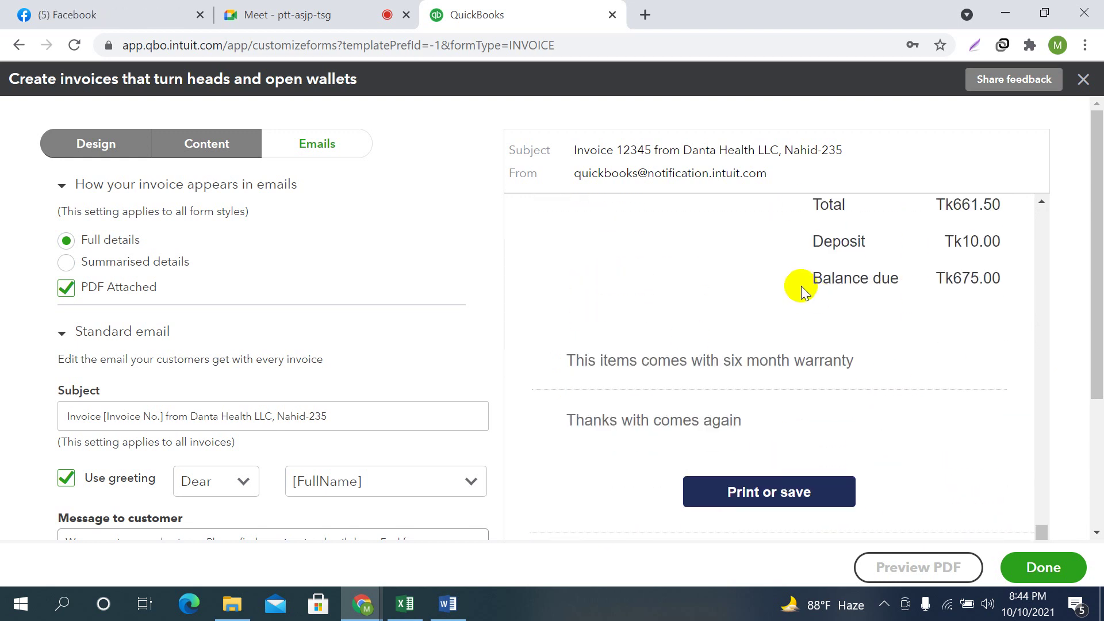
pyautogui.scroll(10, 821, 354)
pyautogui.scroll(-12, 829, 359)
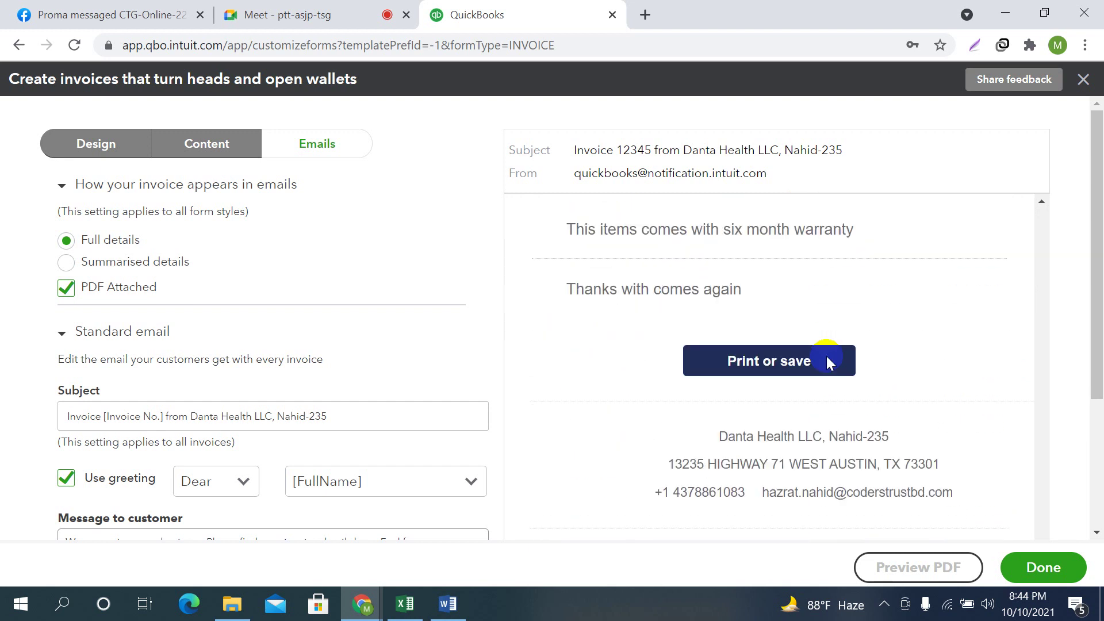
pyautogui.scroll(-1, 829, 362)
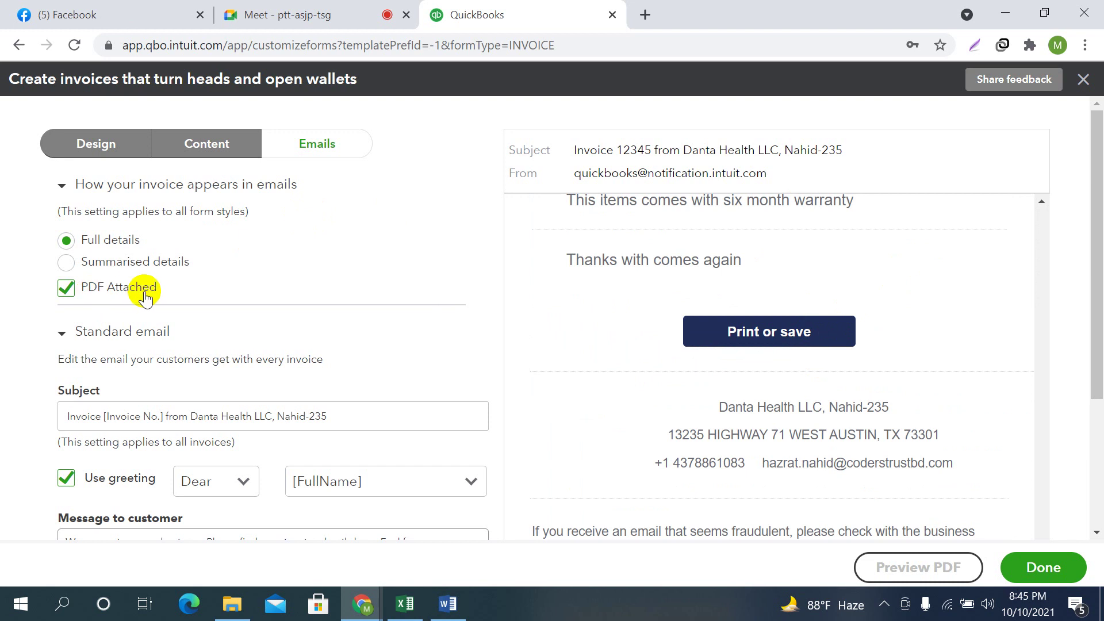
pyautogui.scroll(5, 736, 437)
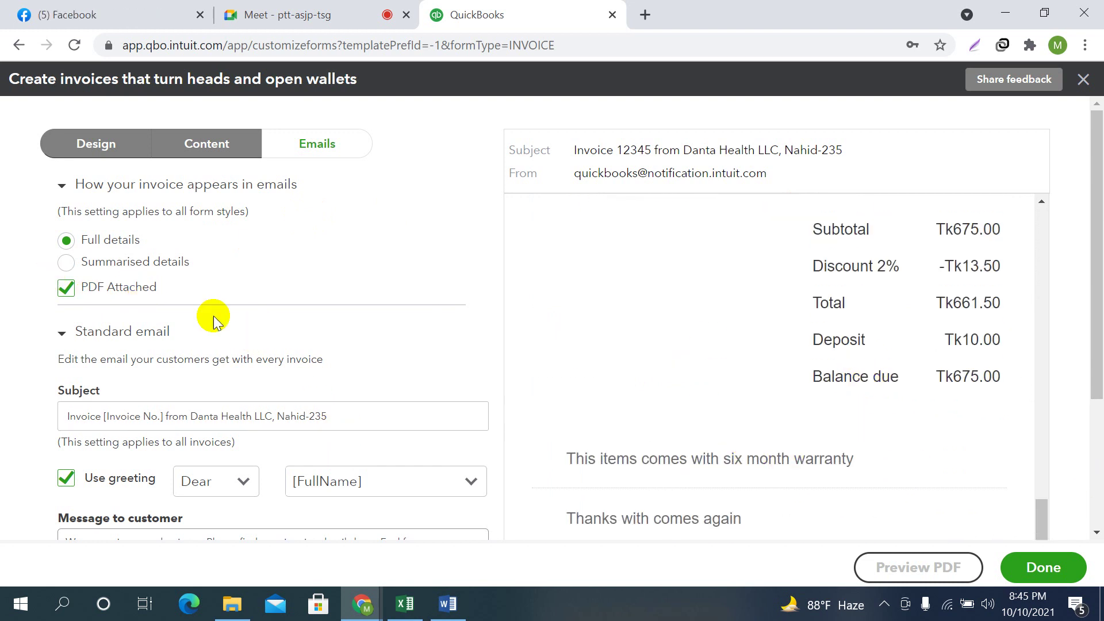
pyautogui.scroll(3, 845, 401)
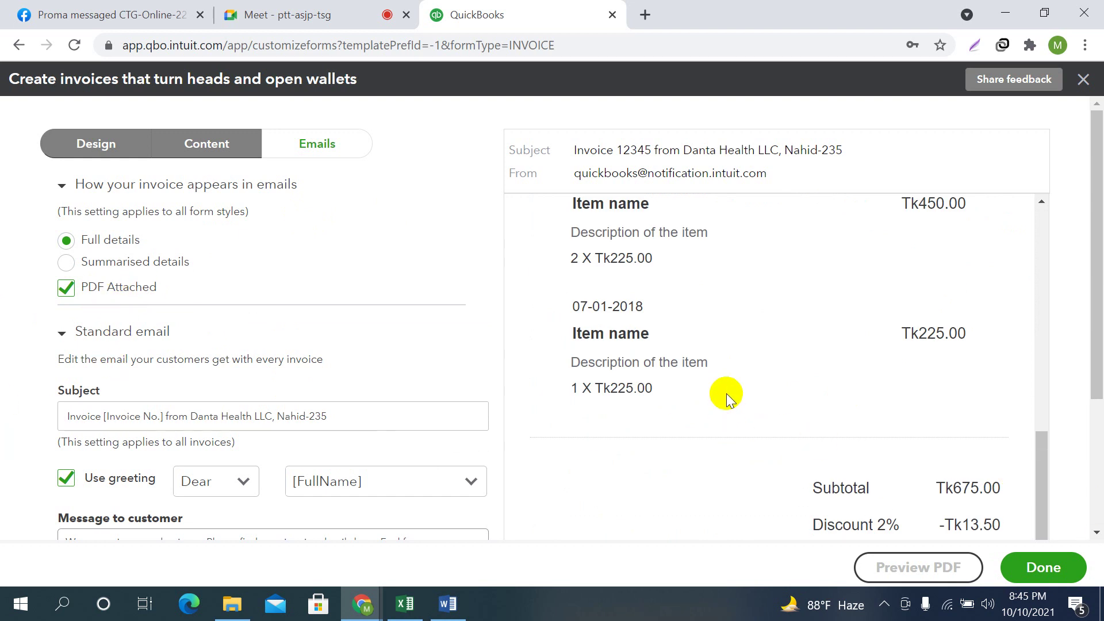
pyautogui.scroll(5, 725, 396)
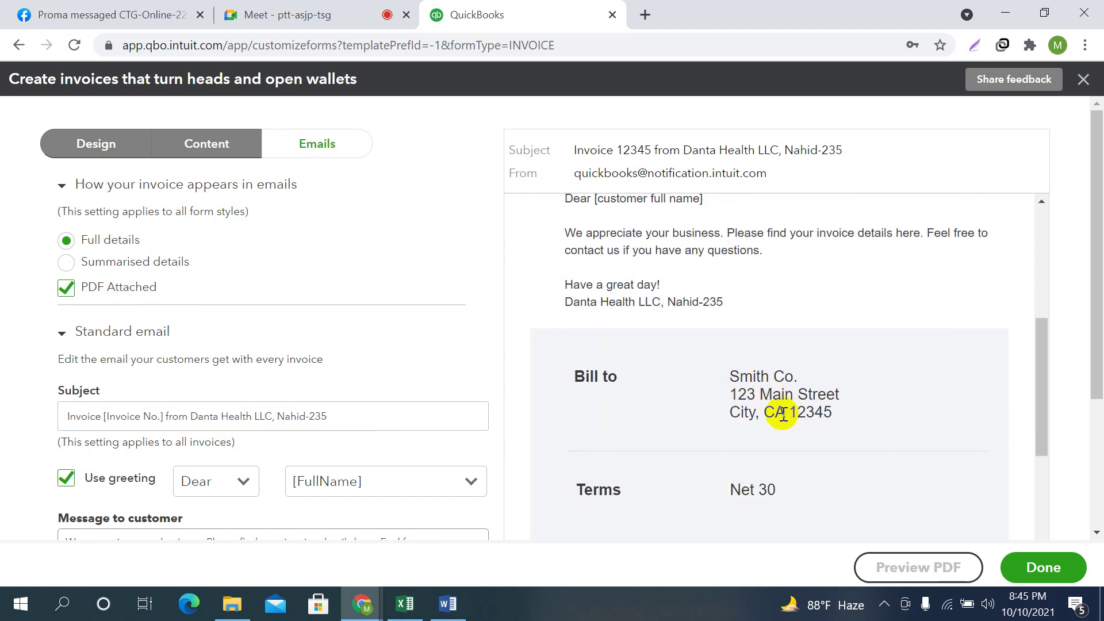
pyautogui.scroll(4, 833, 472)
pyautogui.scroll(-3, 820, 474)
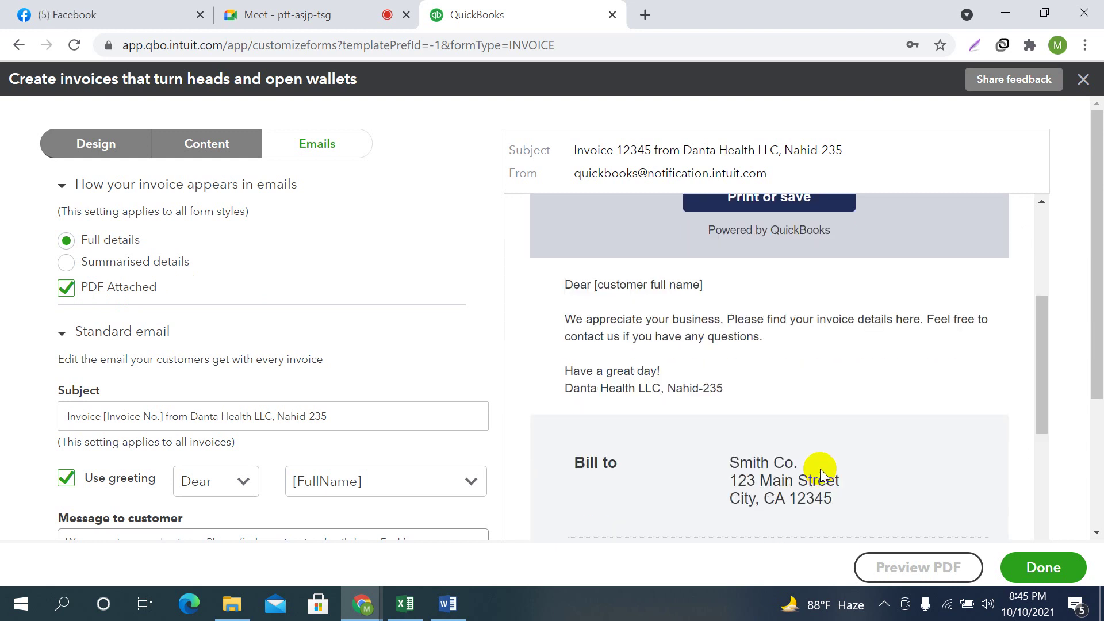
# Switch invoice emails to Summarised details with PDF attached, reviewing the subject and message fields
pyautogui.click(66, 262)
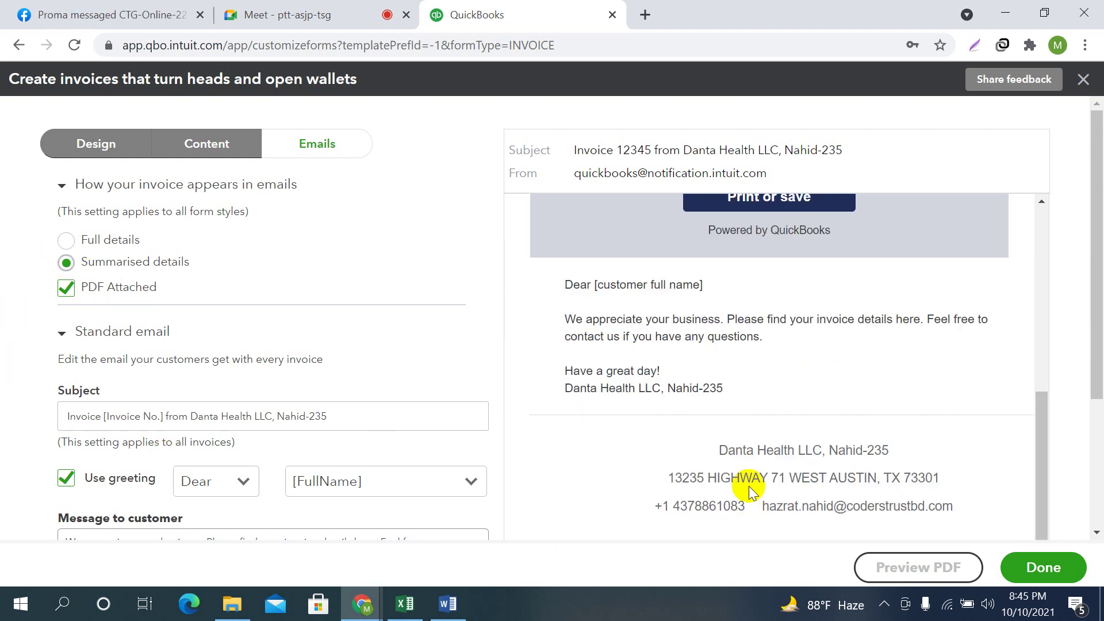
pyautogui.scroll(5, 844, 446)
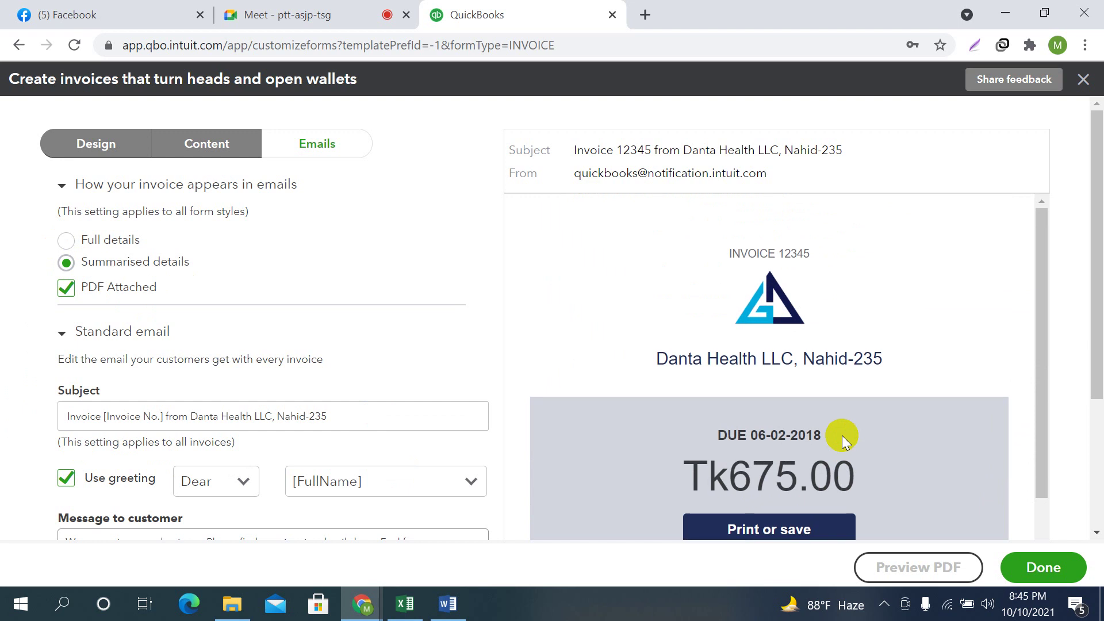
pyautogui.scroll(-5, 842, 436)
pyautogui.scroll(3, 730, 409)
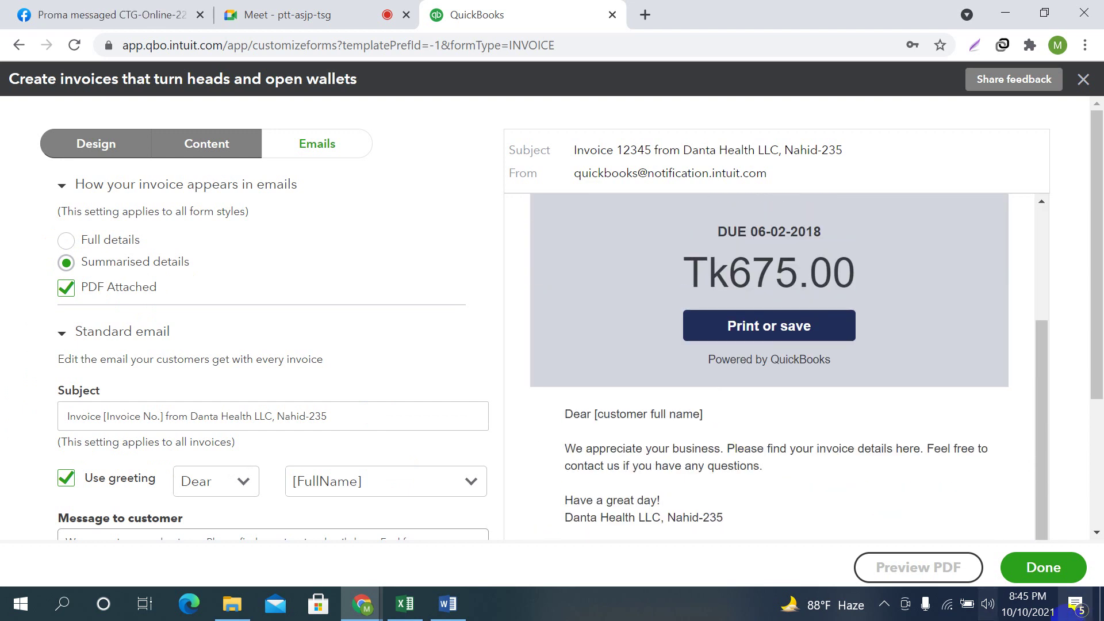
pyautogui.scroll(-3, 789, 476)
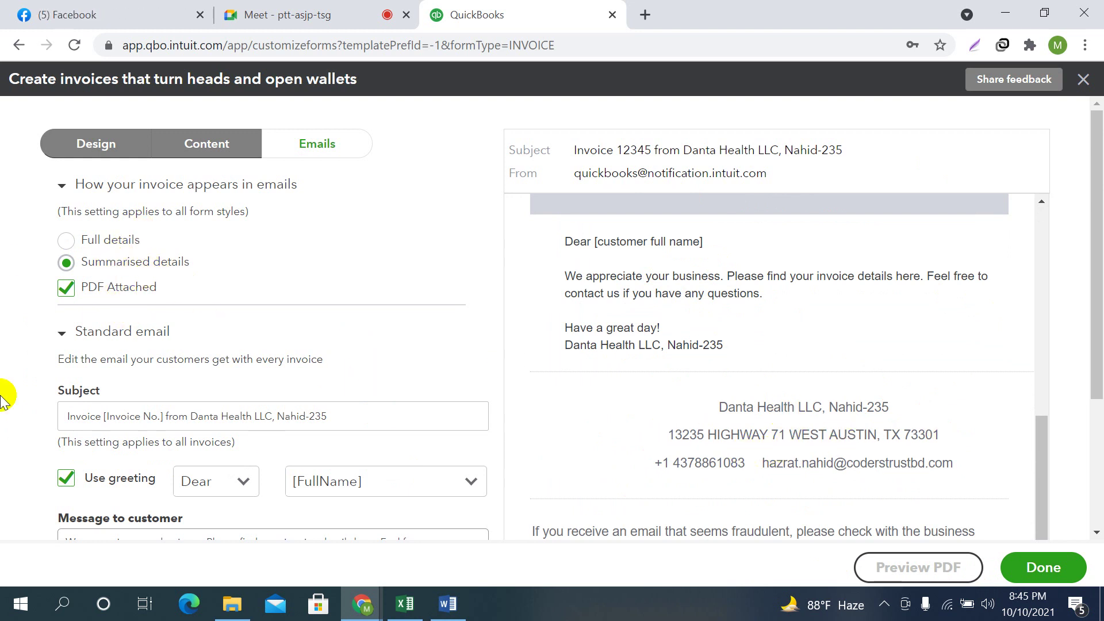
pyautogui.click(144, 416)
pyautogui.scroll(-3, 245, 448)
pyautogui.click(144, 377)
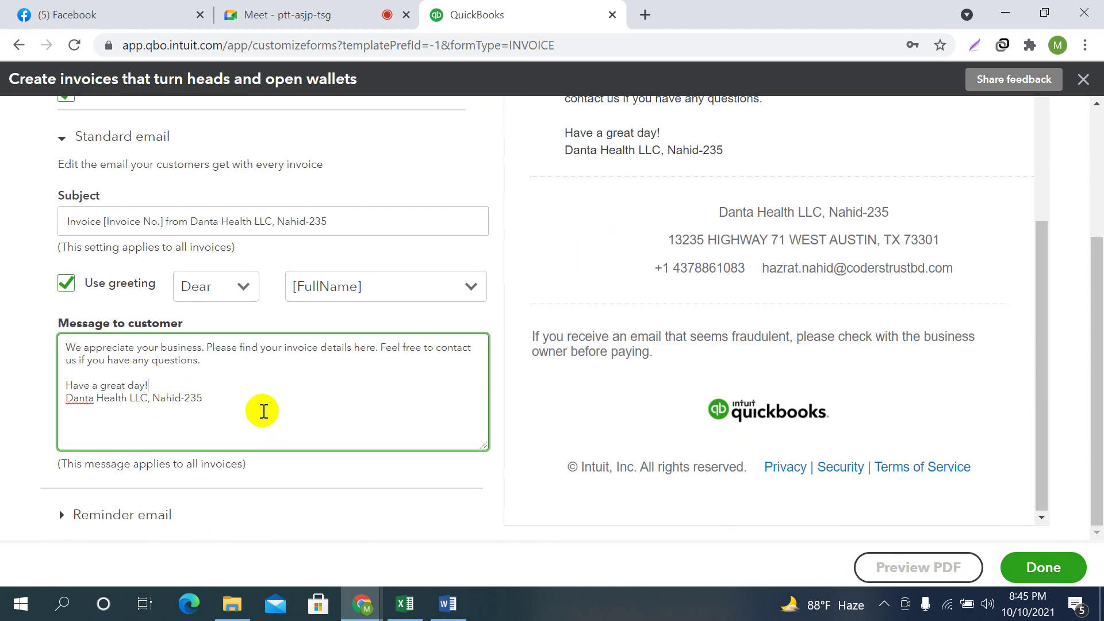
pyautogui.moveTo(88, 347); pyautogui.dragTo(337, 405)
pyautogui.scroll(3, 540, 432)
pyautogui.scroll(1, 539, 432)
pyautogui.moveTo(566, 241); pyautogui.dragTo(787, 354)
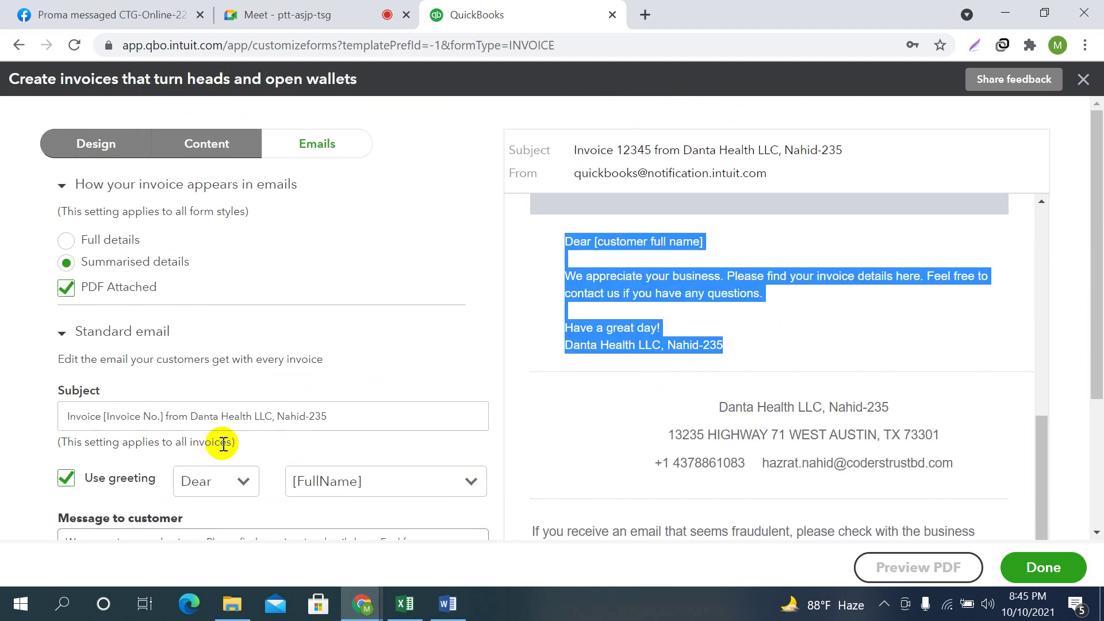
pyautogui.scroll(-3, 321, 409)
pyautogui.click(247, 409)
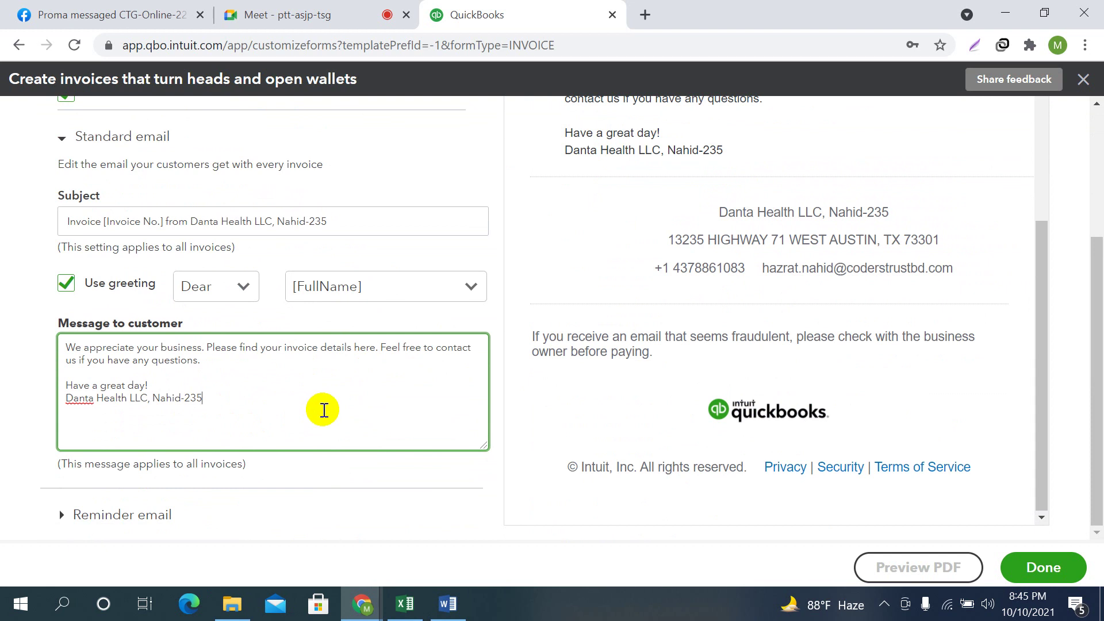
pyautogui.scroll(3, 329, 405)
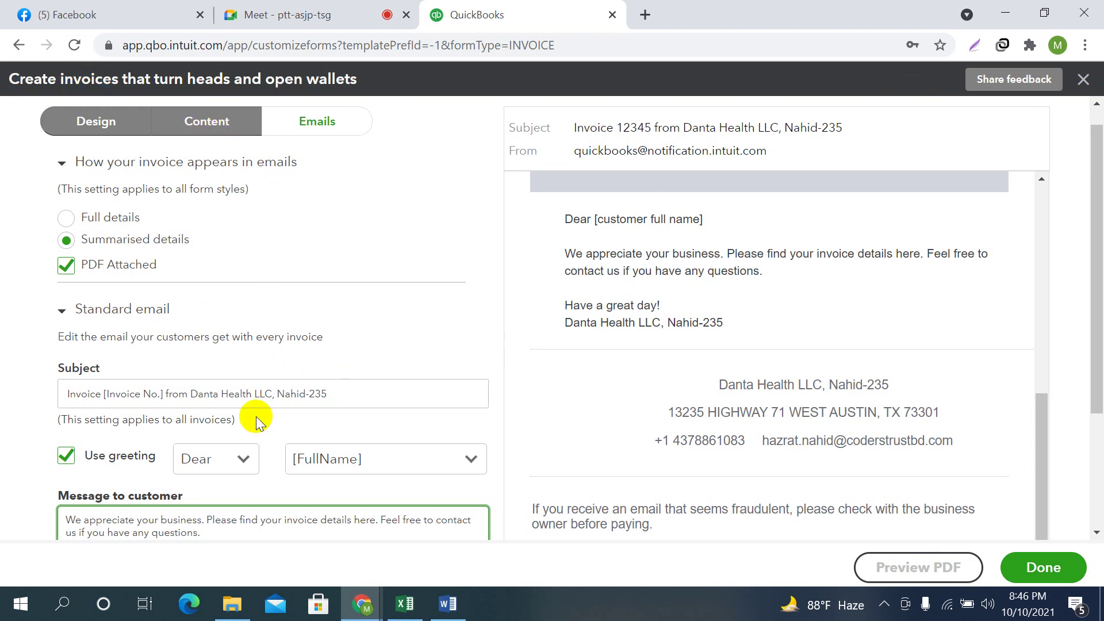
# Save the Customized Invoice style, listed as form type Invoice beside the Standard default
pyautogui.click(1042, 581)
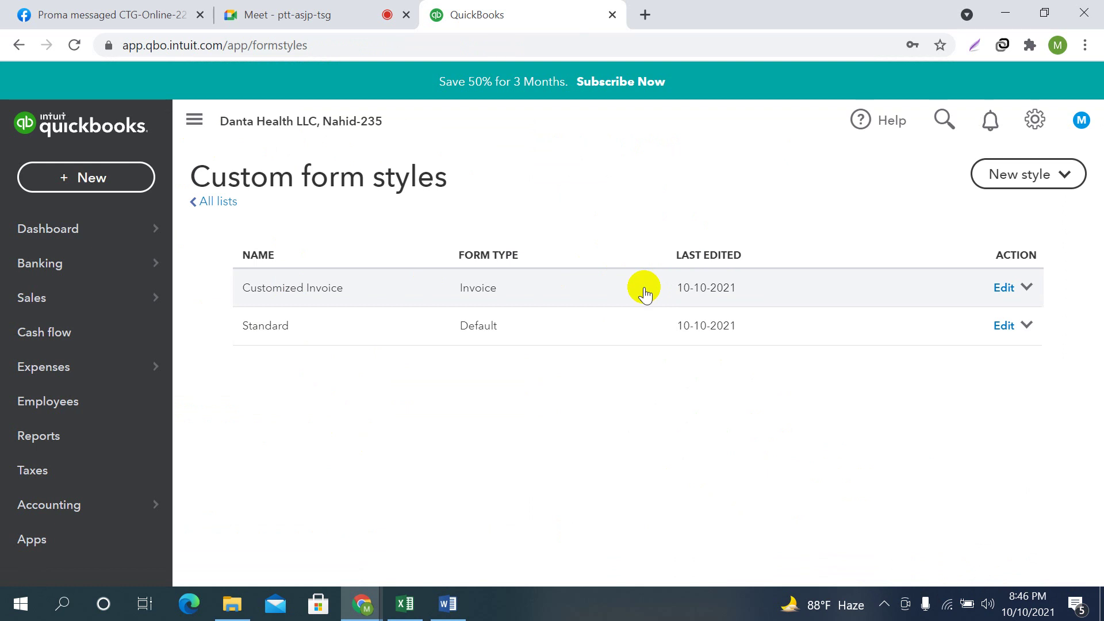
pyautogui.click(1026, 287)
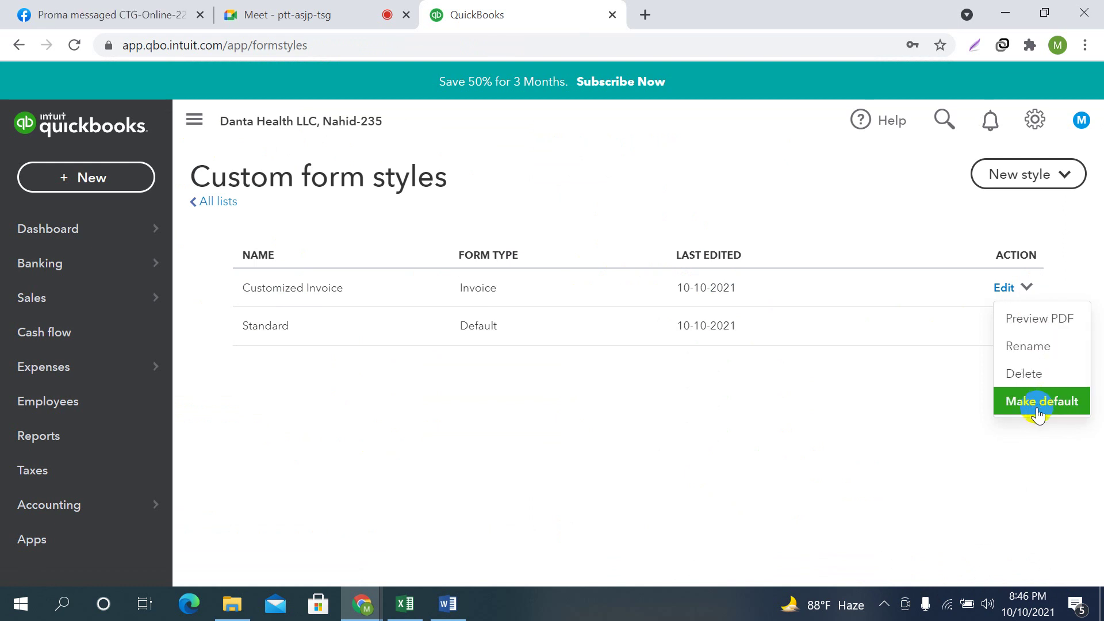
# Preview Customized Invoice as a PDF showing the logo, navy bands and Tk661.50 total
pyautogui.click(1027, 322)
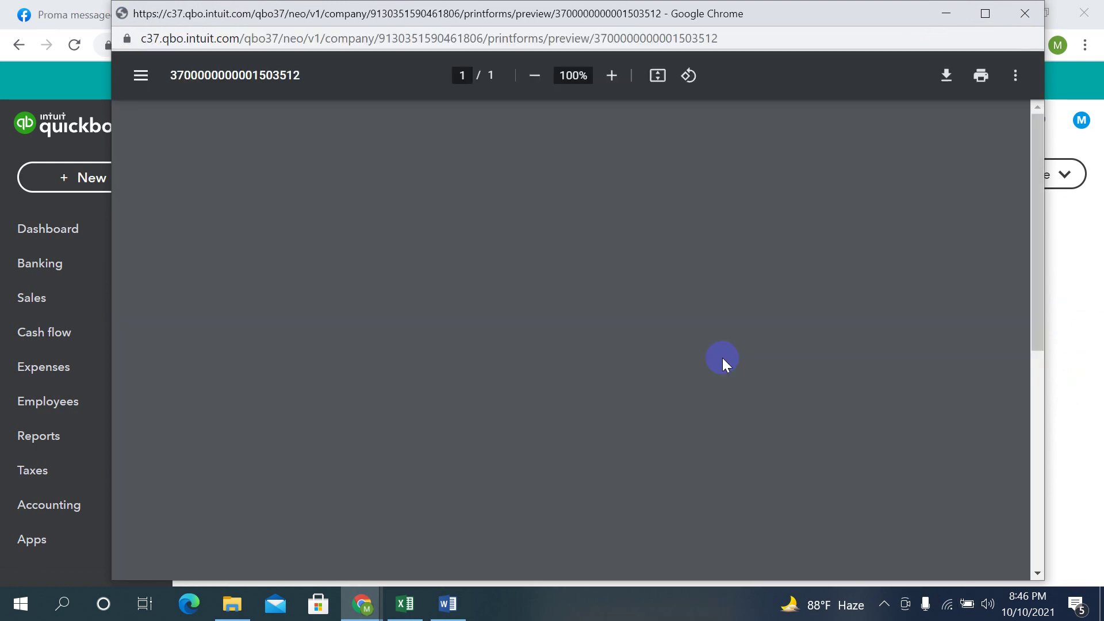
pyautogui.scroll(-8, 687, 344)
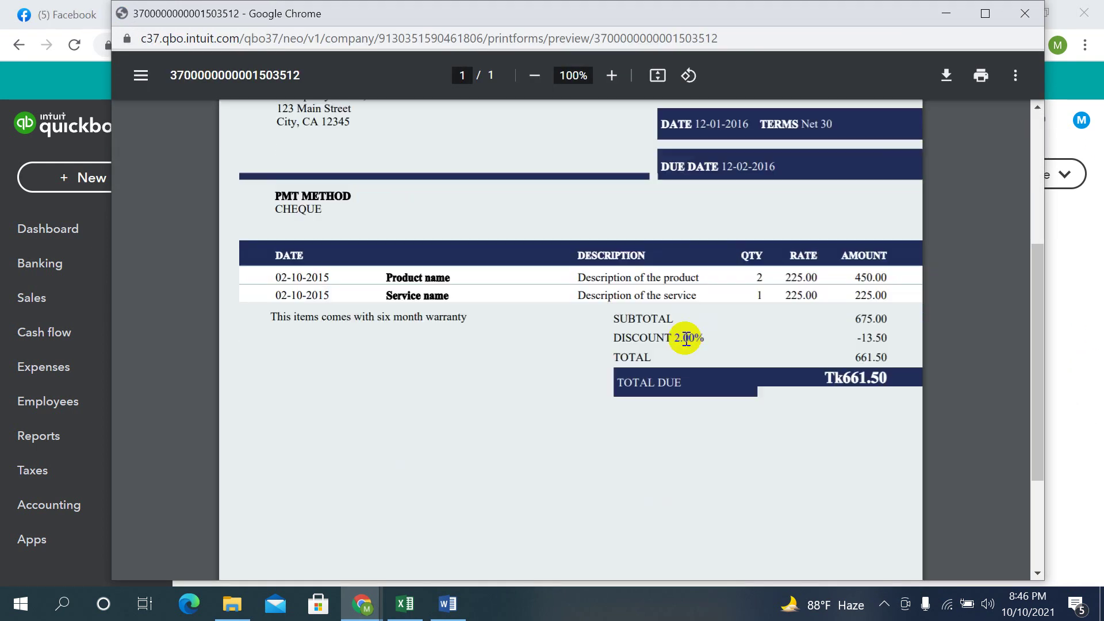
pyautogui.scroll(8, 725, 383)
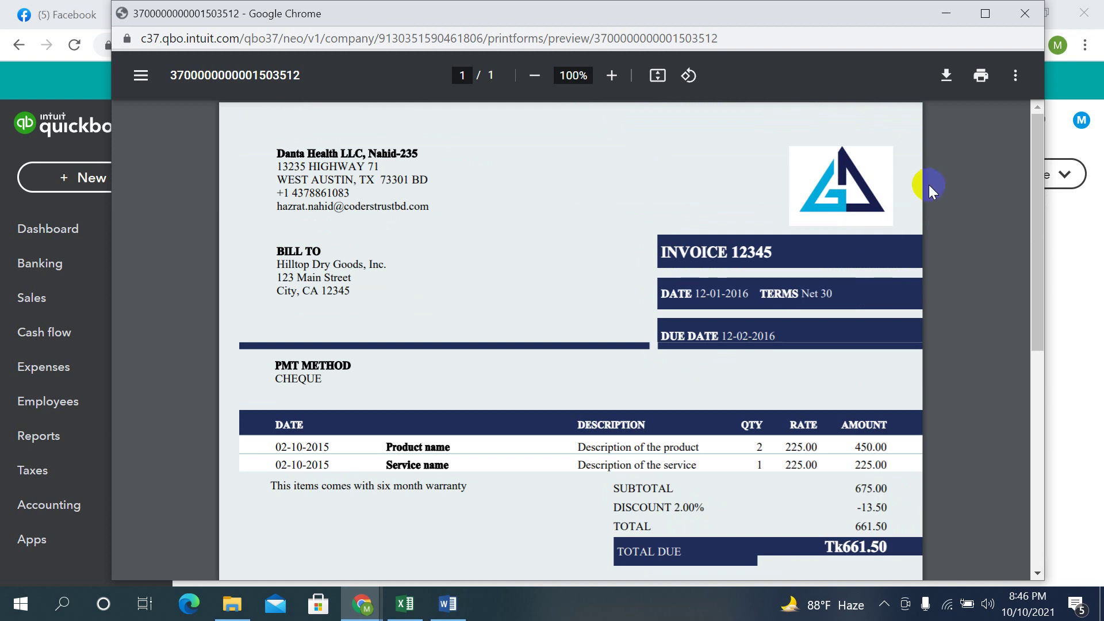
# Save the invoice preview as 'Customized Invoice' PDF on the Desktop, then retry the download
pyautogui.click(947, 75)
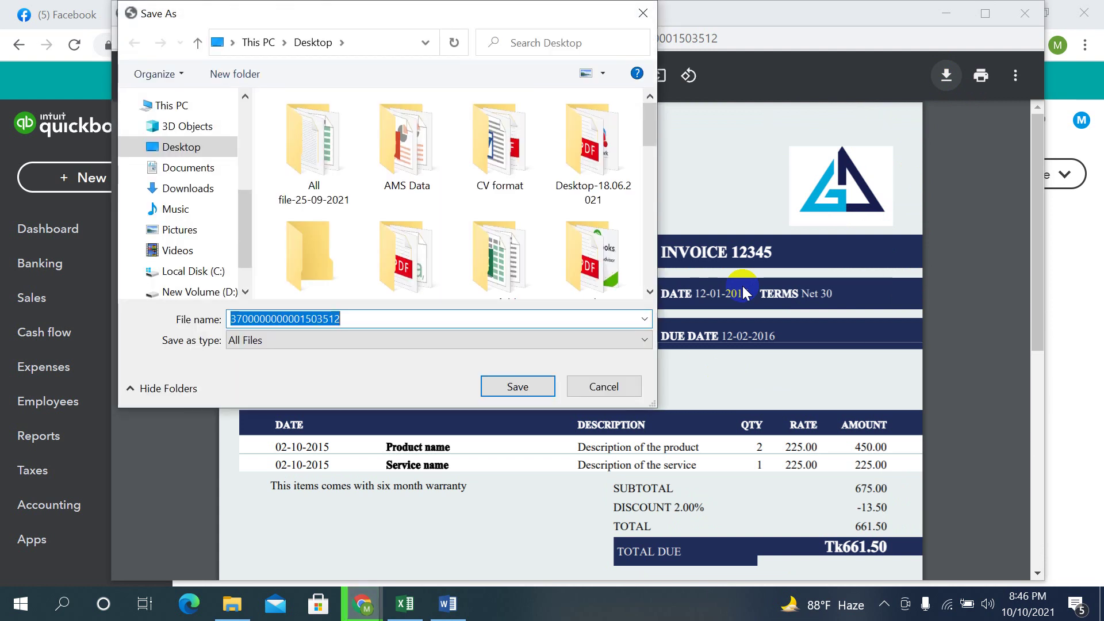
pyautogui.click(644, 12)
pyautogui.click(981, 78)
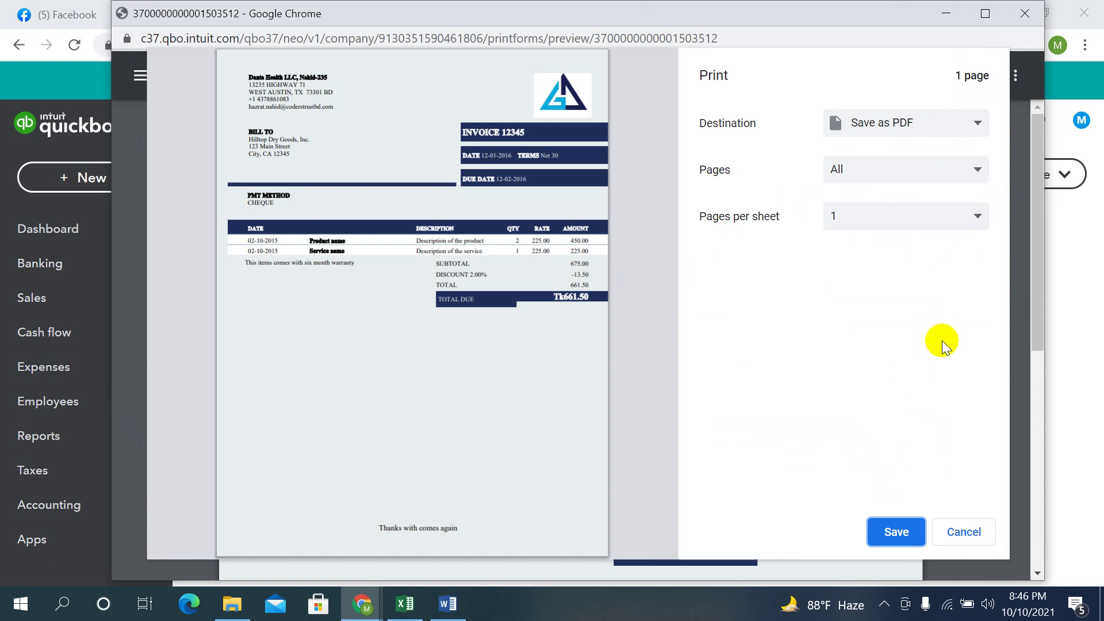
pyautogui.click(905, 547)
pyautogui.click(896, 534)
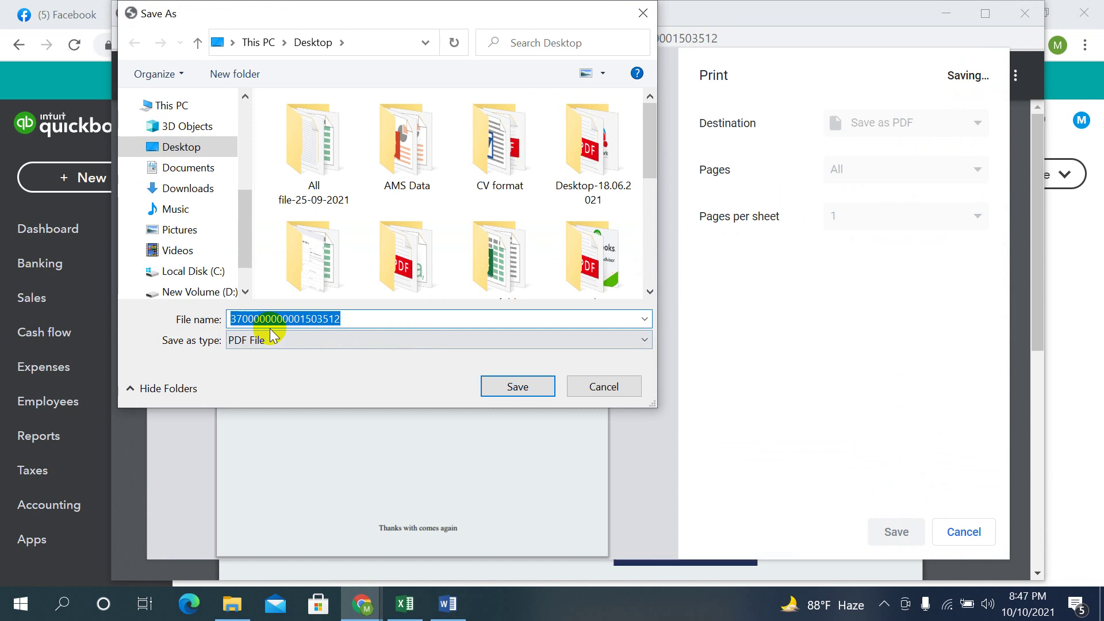
pyautogui.write('Customized Invoice')
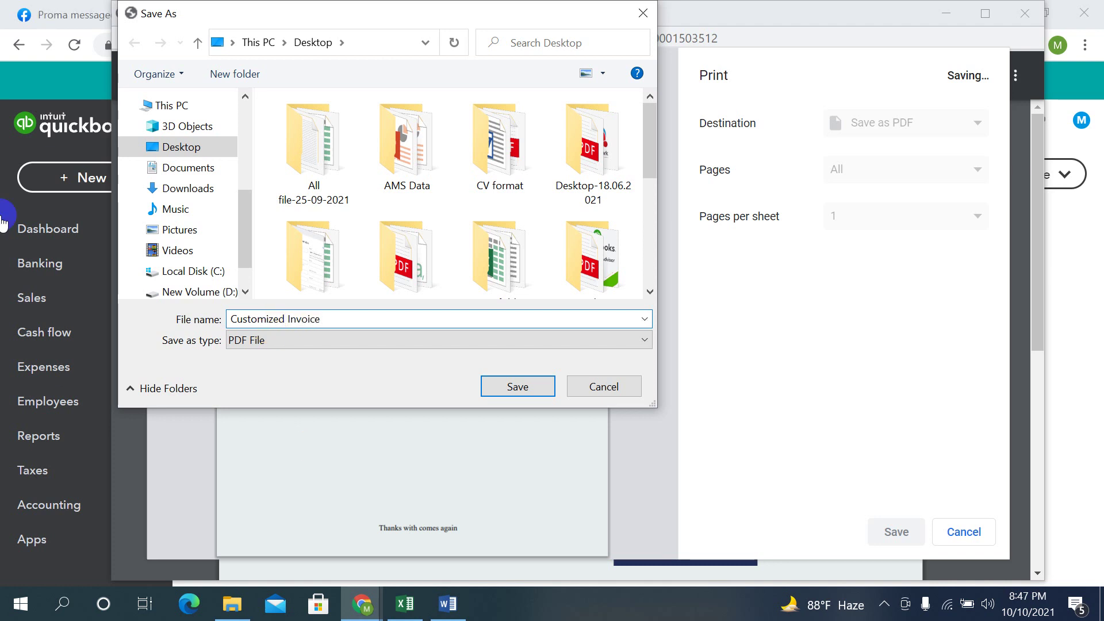
pyautogui.click(198, 147)
pyautogui.click(536, 390)
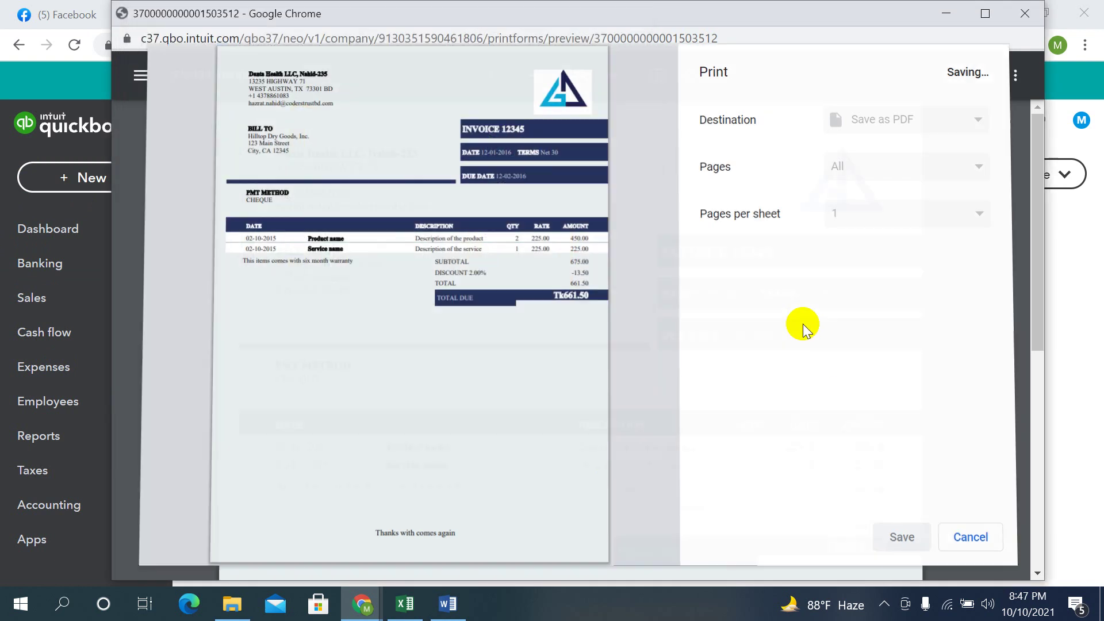
pyautogui.click(944, 92)
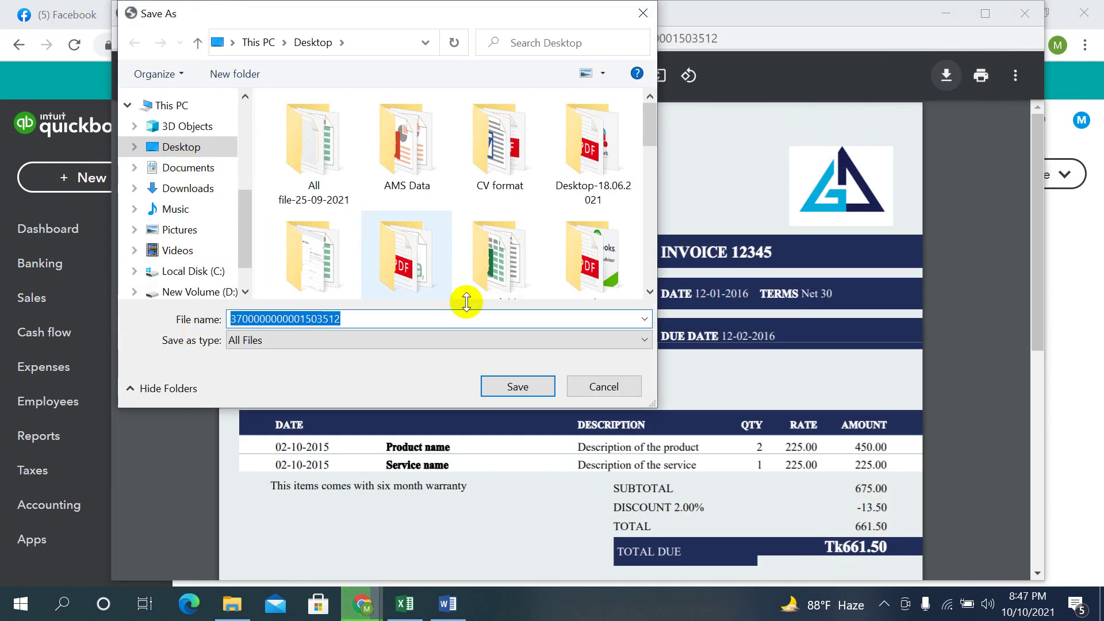
pyautogui.click(517, 382)
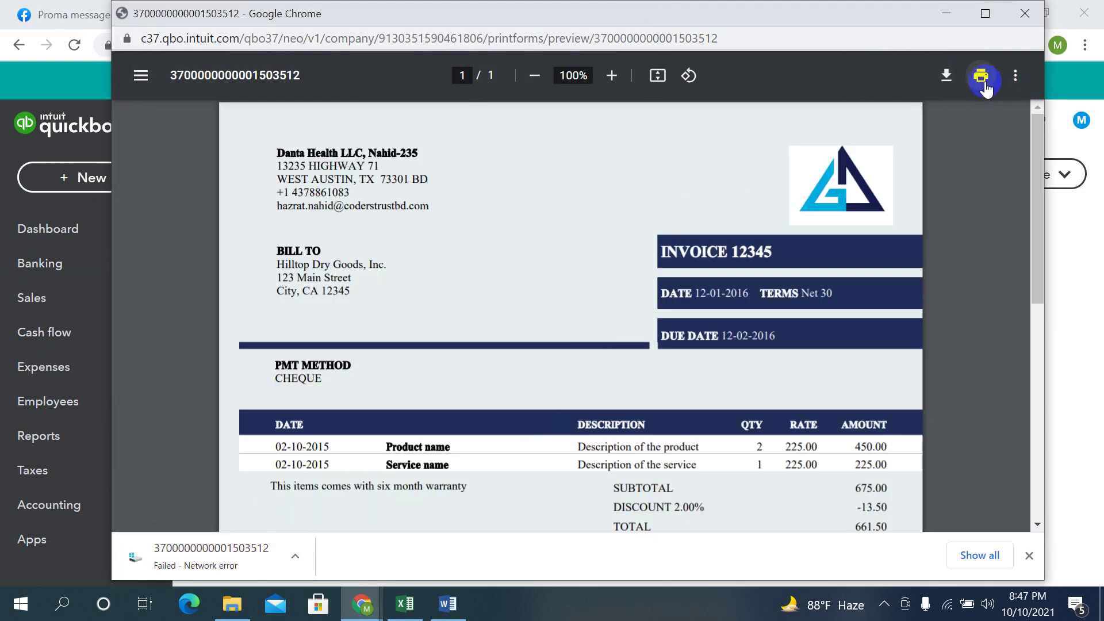
# Open the Customized Invoice PDF from the Desktop in Edge, look it over, then close it
pyautogui.click(938, 27)
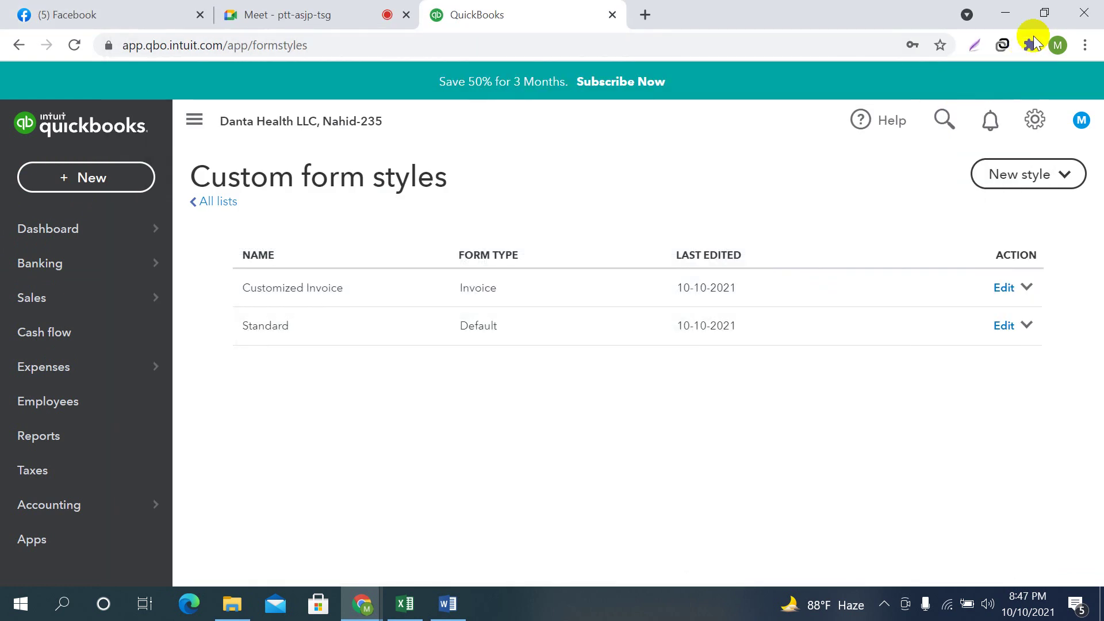
pyautogui.hotkey('alt', 'Tab')
pyautogui.press('super+d')
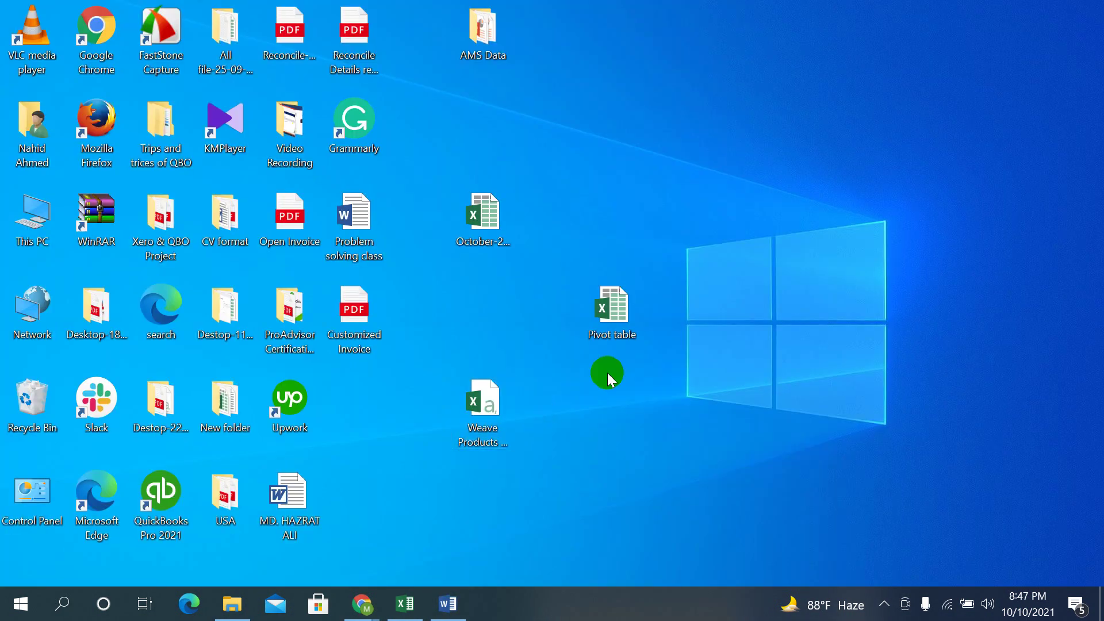
pyautogui.doubleClick(360, 320)
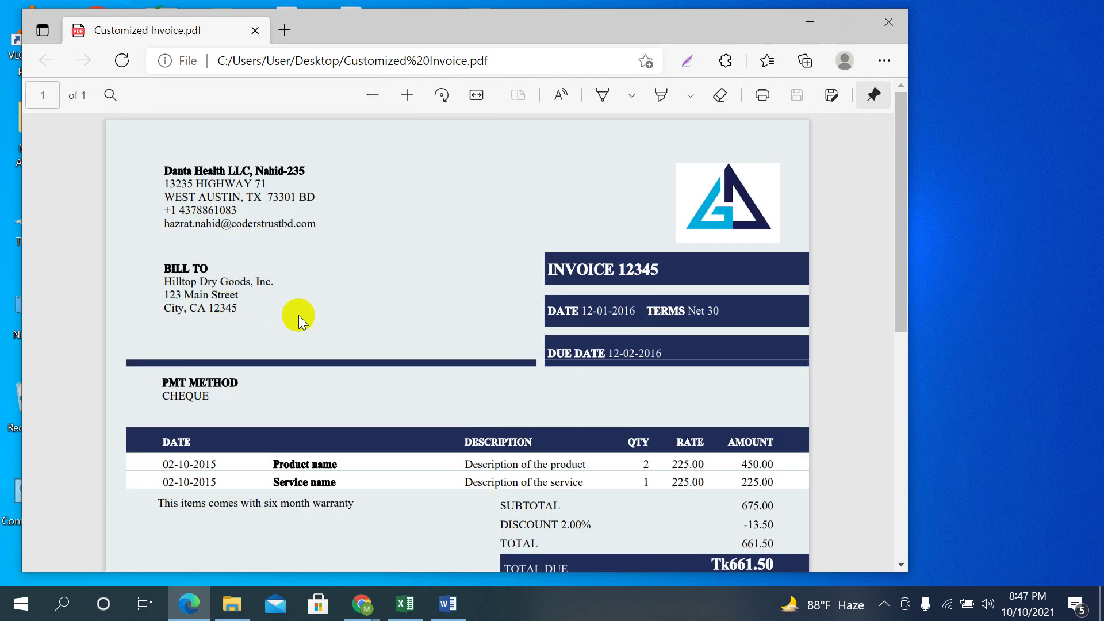
pyautogui.scroll(-5, 613, 402)
pyautogui.scroll(7, 613, 409)
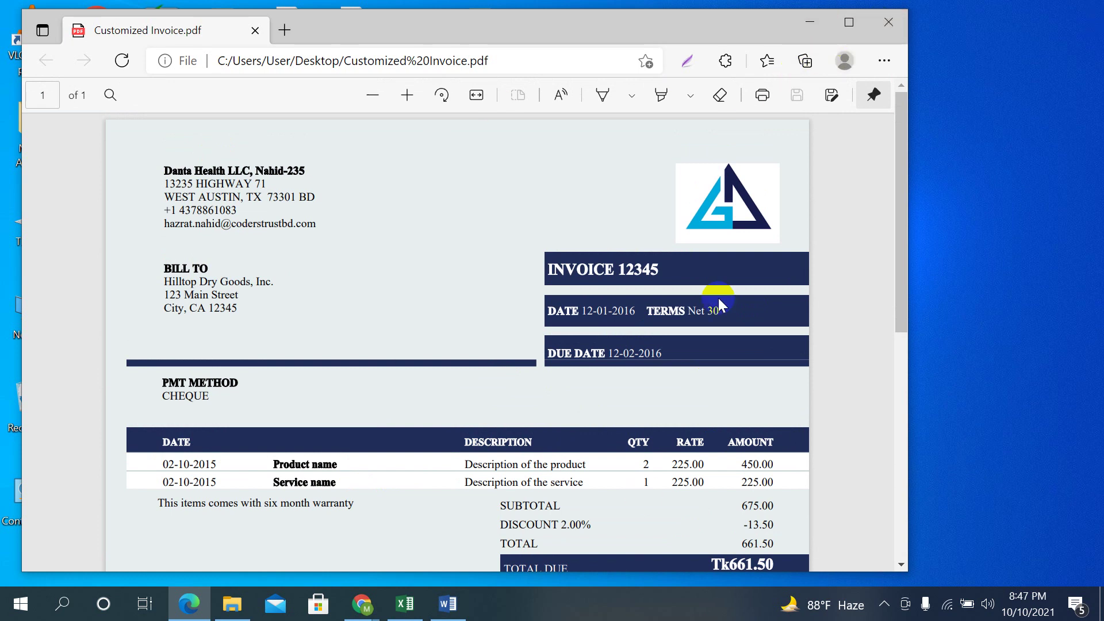
pyautogui.click(811, 22)
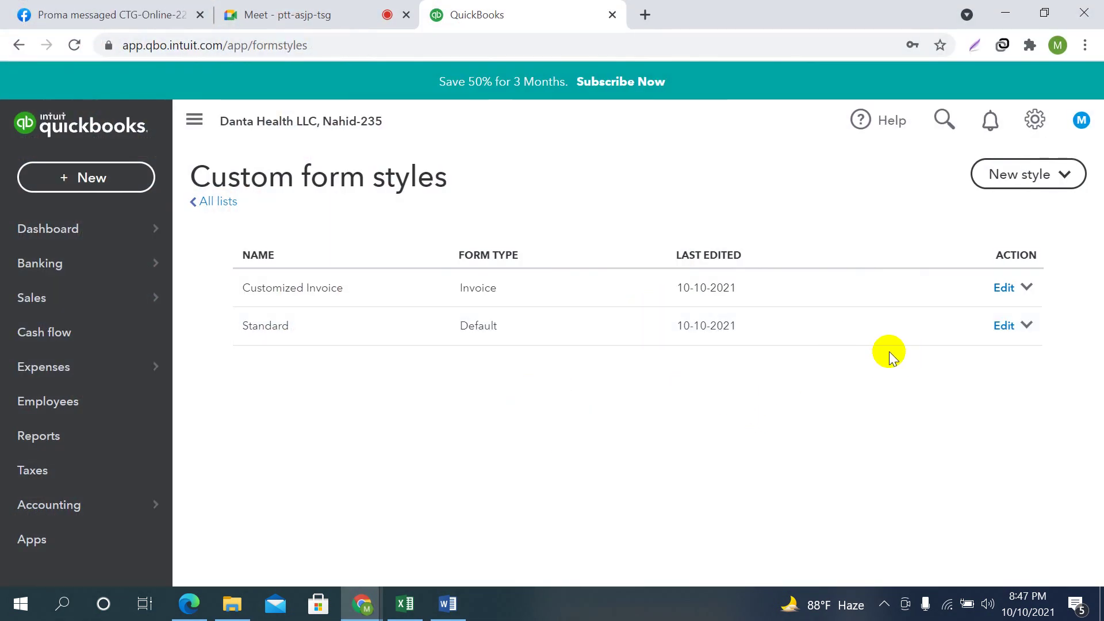
# Make Customized Invoice the default so it shows as Invoice (default)
pyautogui.click(1028, 289)
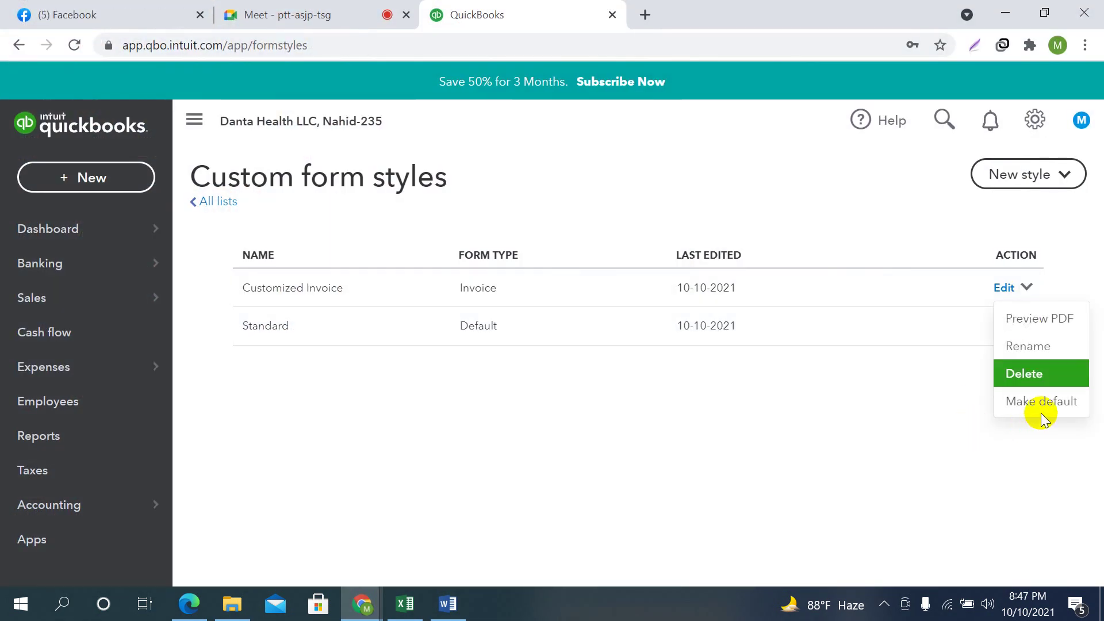
pyautogui.click(1034, 410)
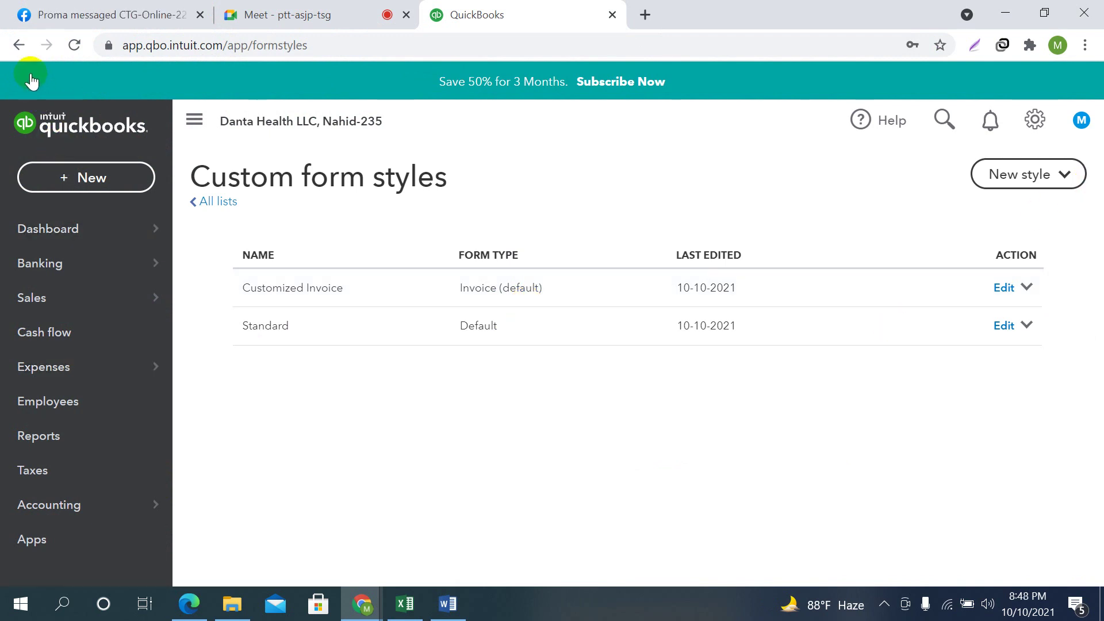
# Open Account and settings on the Sales tab
pyautogui.click(1035, 118)
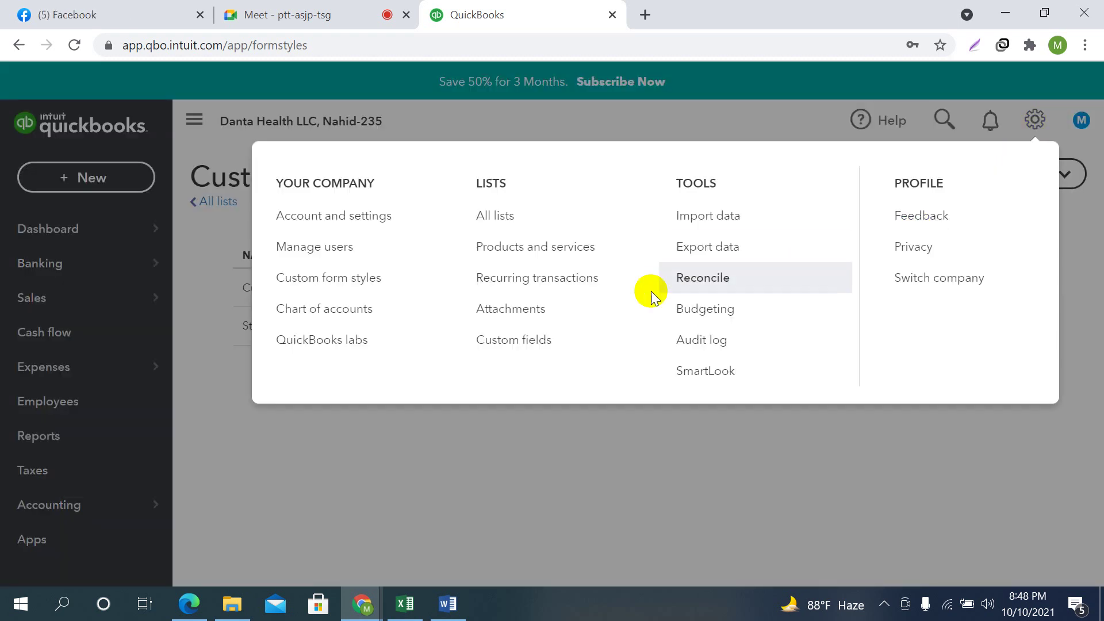
pyautogui.click(314, 224)
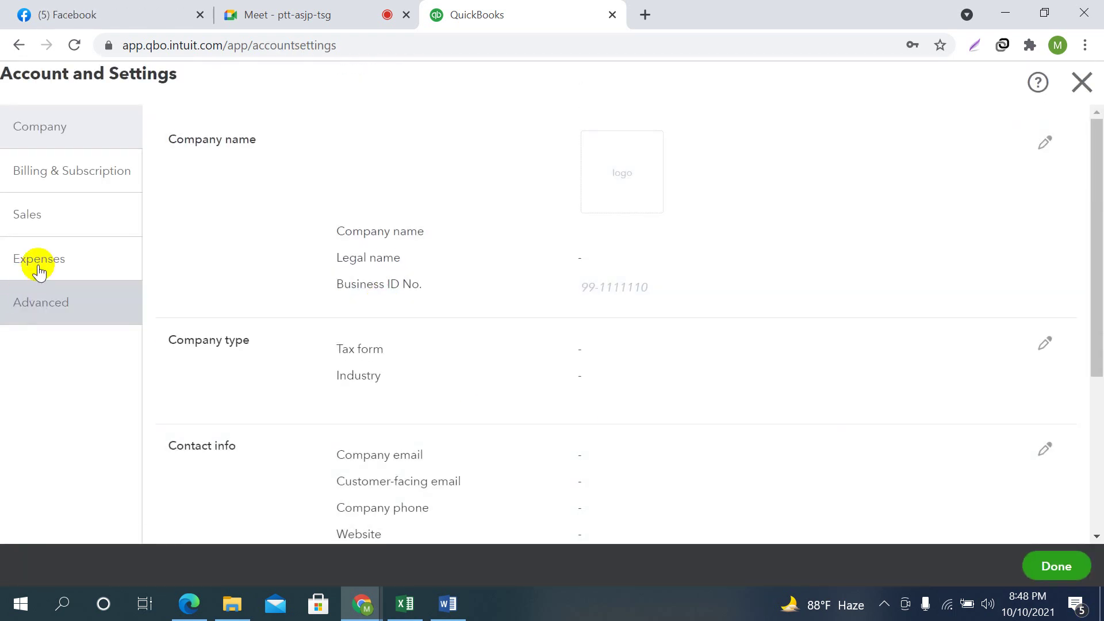
pyautogui.click(30, 215)
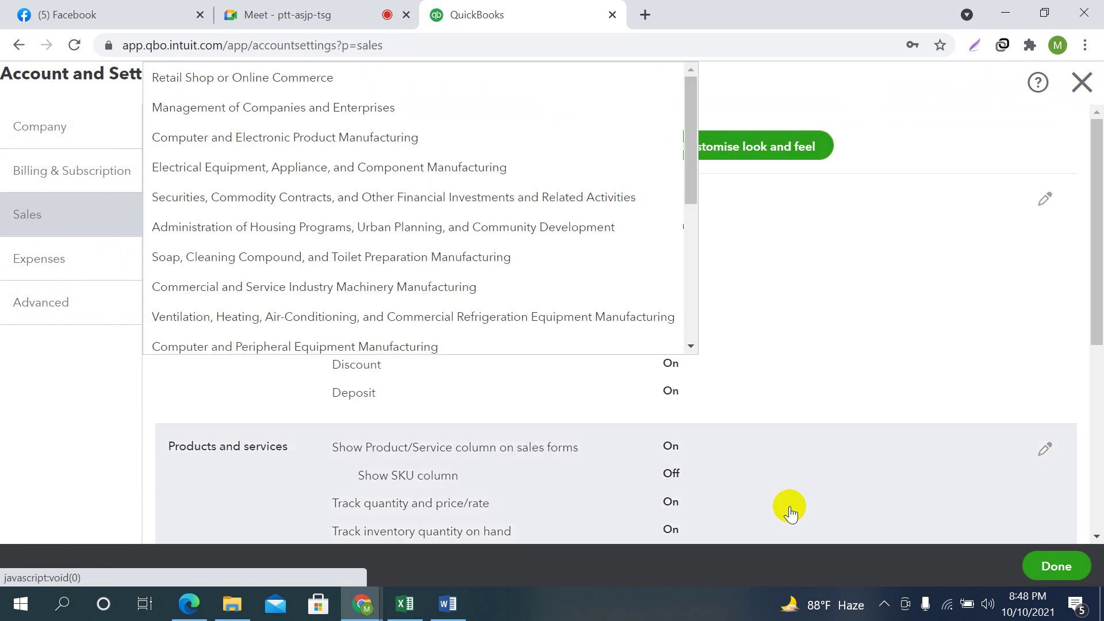
pyautogui.click(403, 81)
pyautogui.click(822, 281)
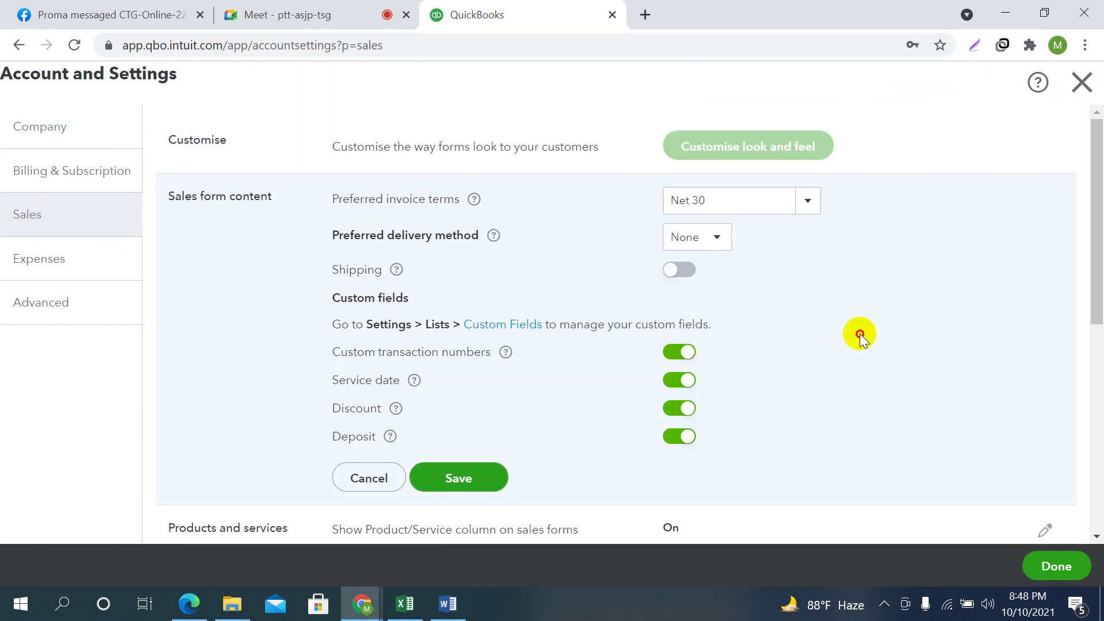
pyautogui.click(369, 477)
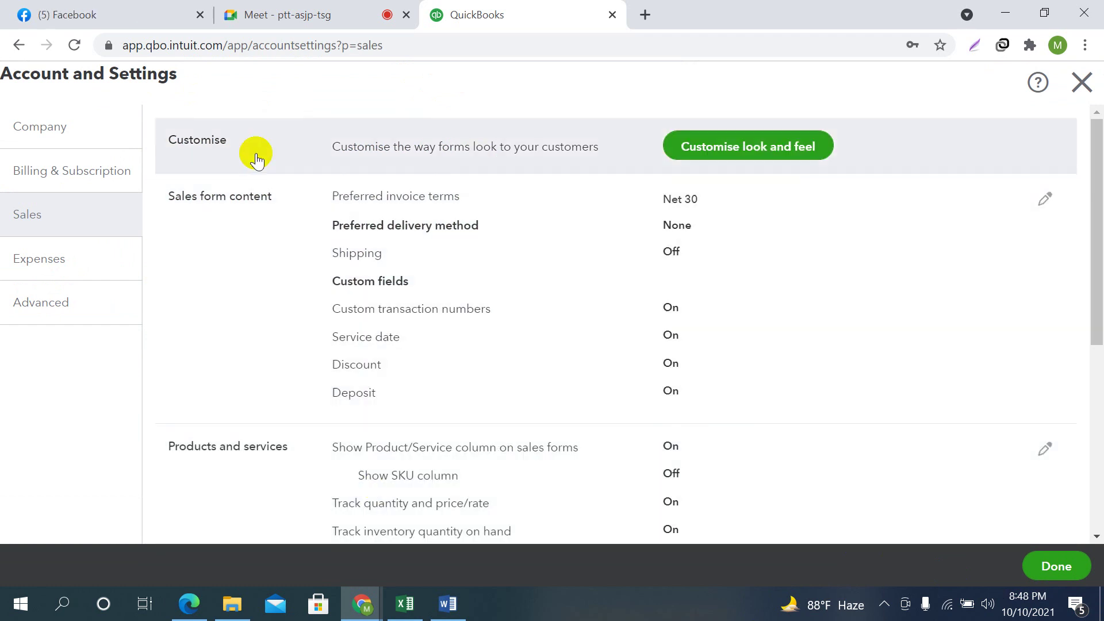
# Open the Sales form content section for editing, showing Net 30 terms and shipping off
pyautogui.click(764, 156)
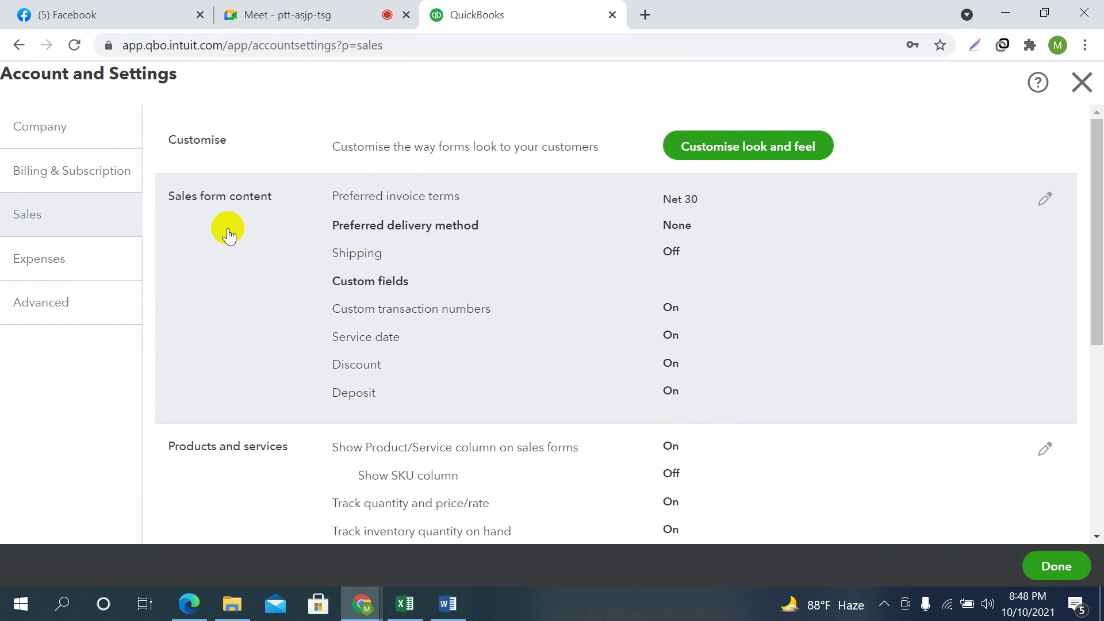
pyautogui.scroll(-3, 273, 359)
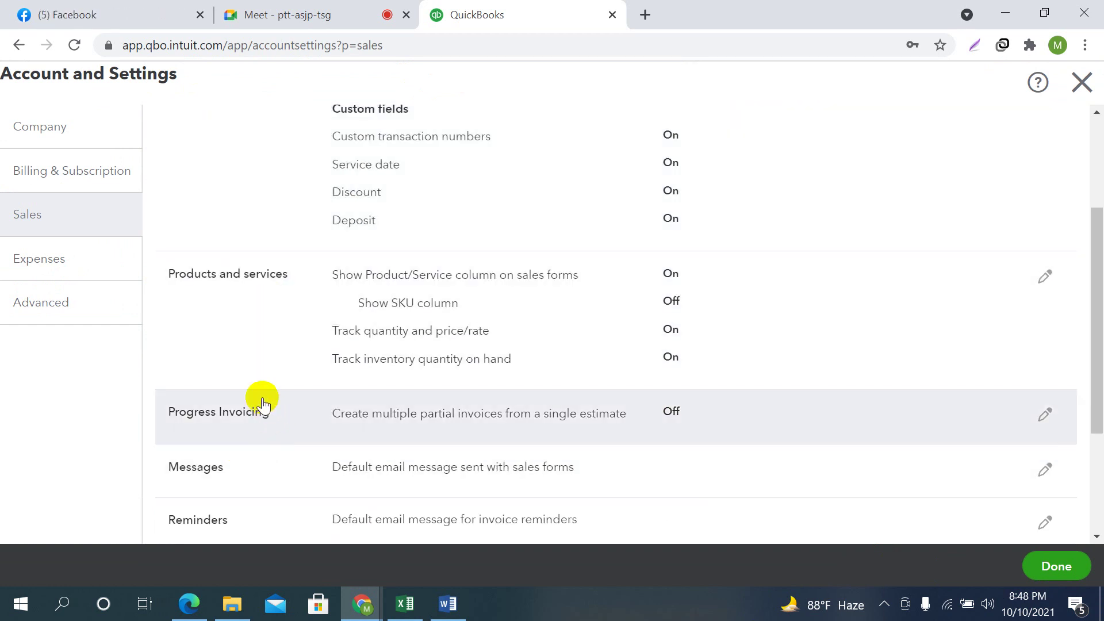
pyautogui.scroll(-2, 270, 414)
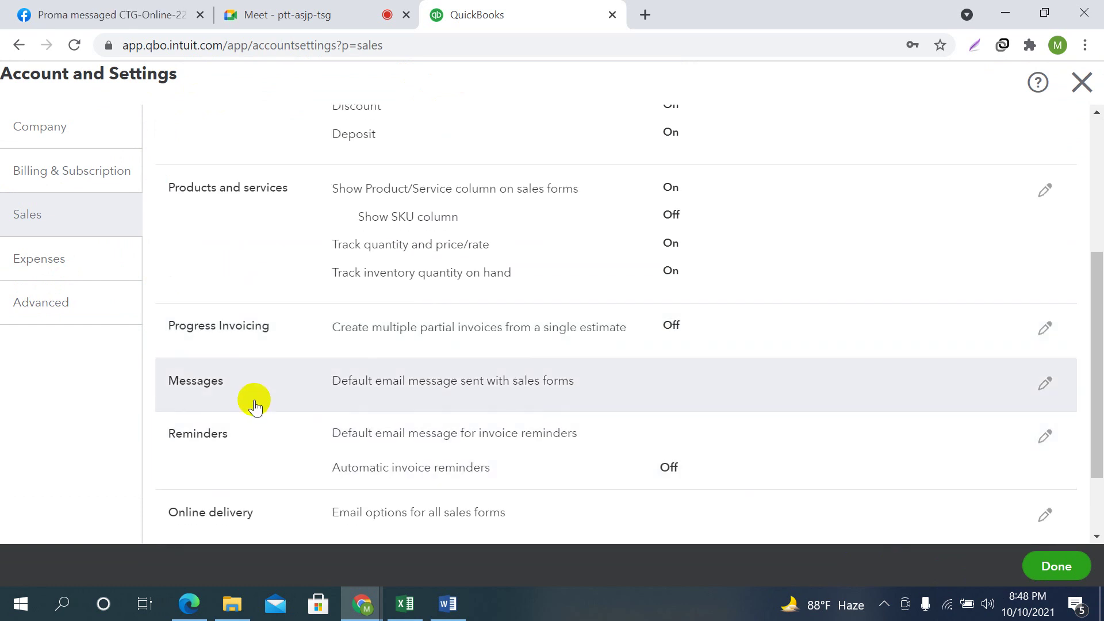
pyautogui.scroll(5, 669, 339)
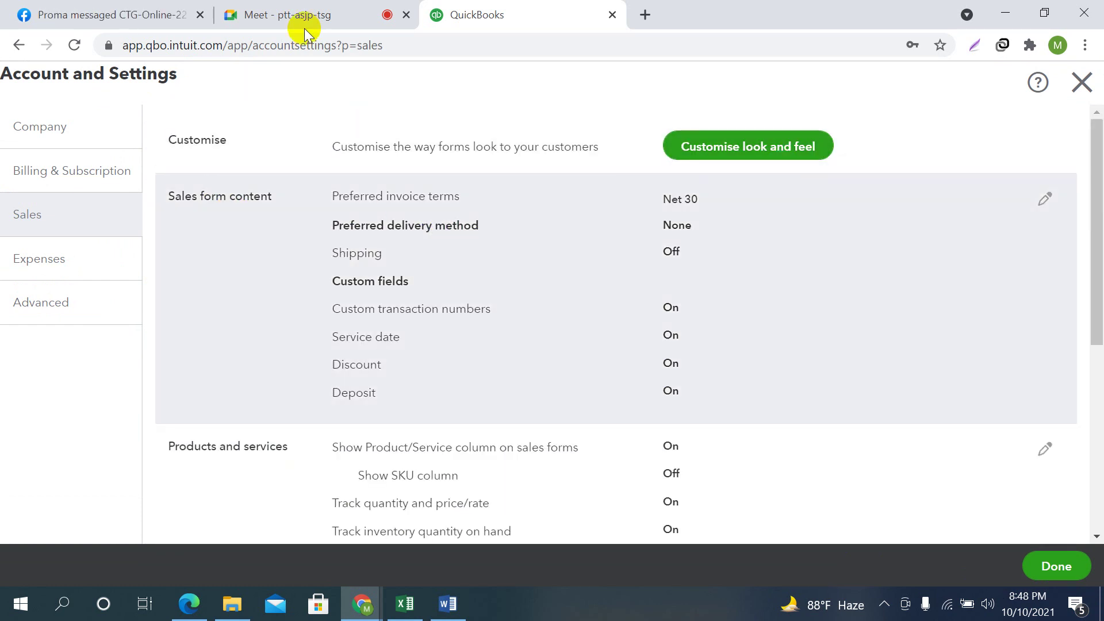
pyautogui.click(292, 11)
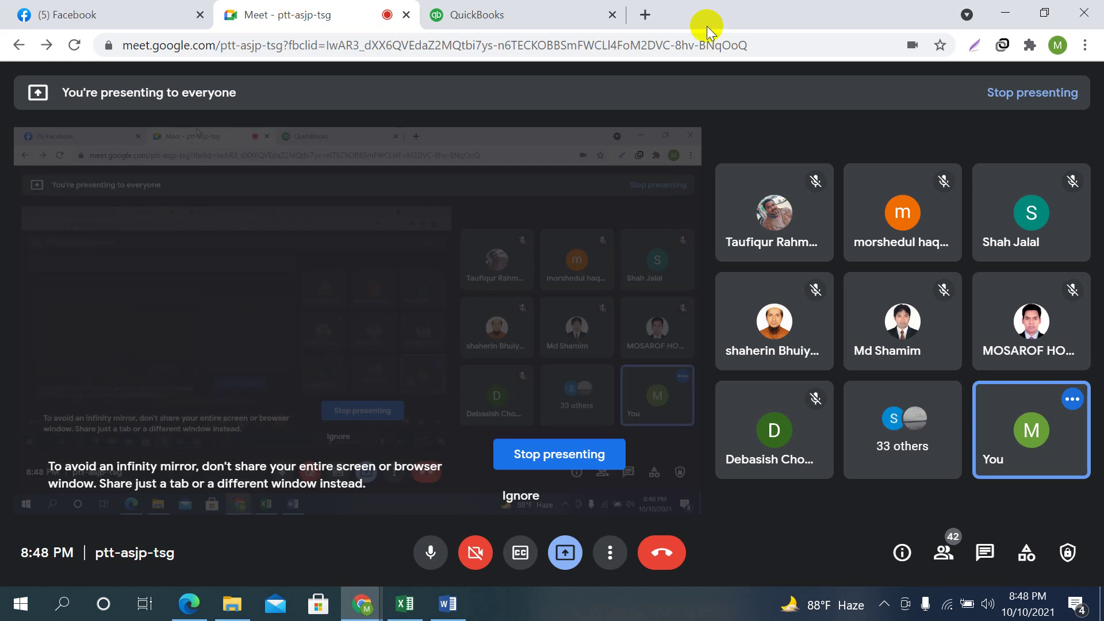
pyautogui.click(535, 12)
pyautogui.click(1044, 201)
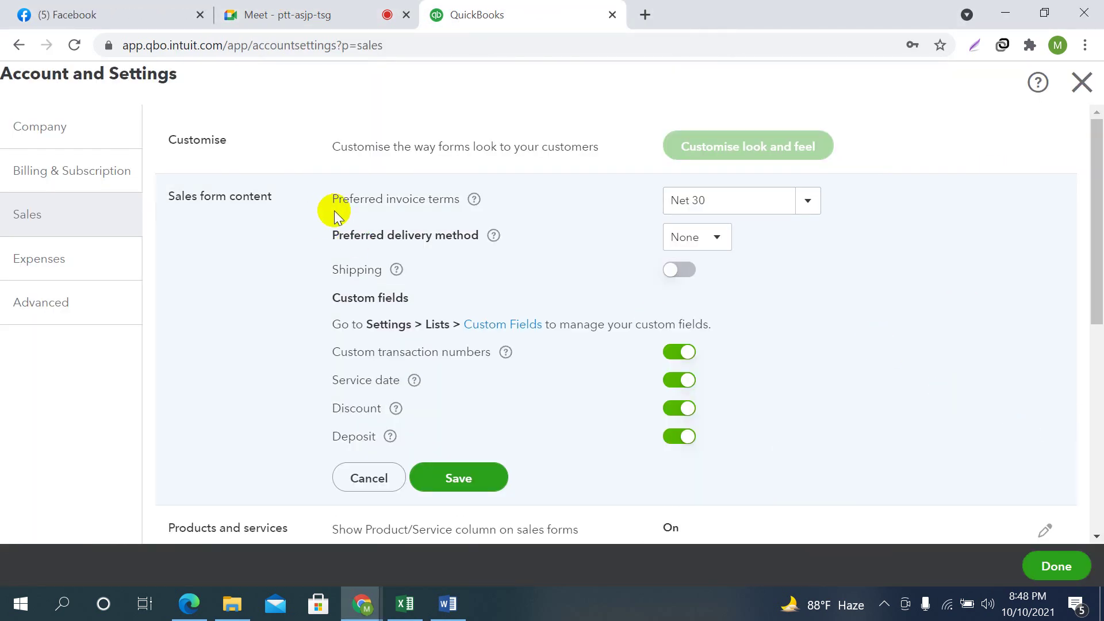
# Change Preferred invoice terms from Net 30 to Net 15, leaving Preferred delivery method at None
pyautogui.click(734, 200)
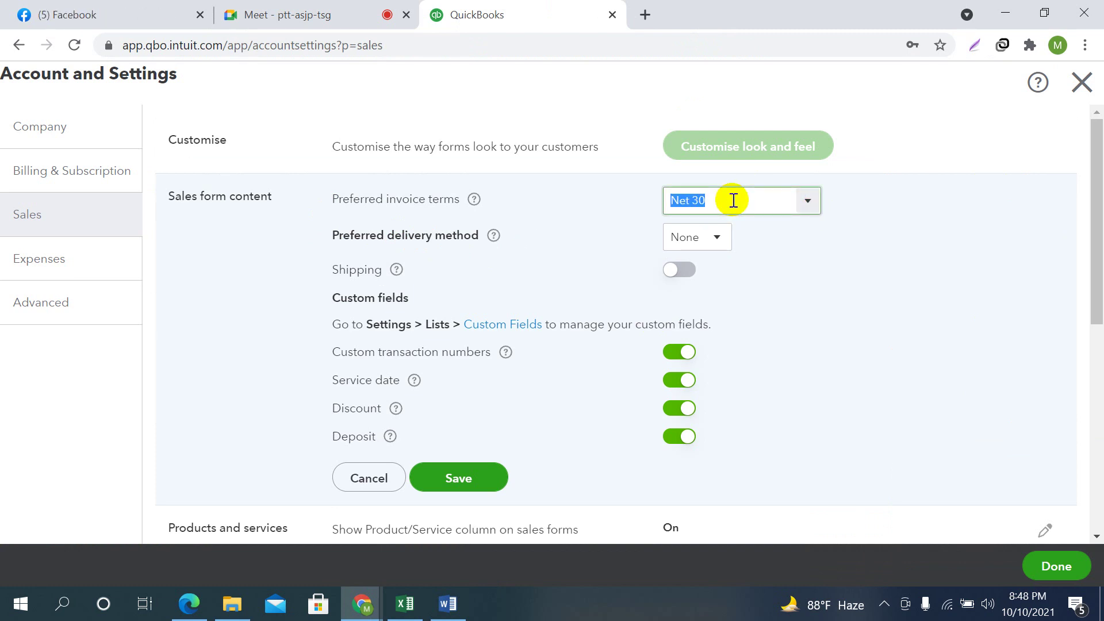
pyautogui.click(806, 205)
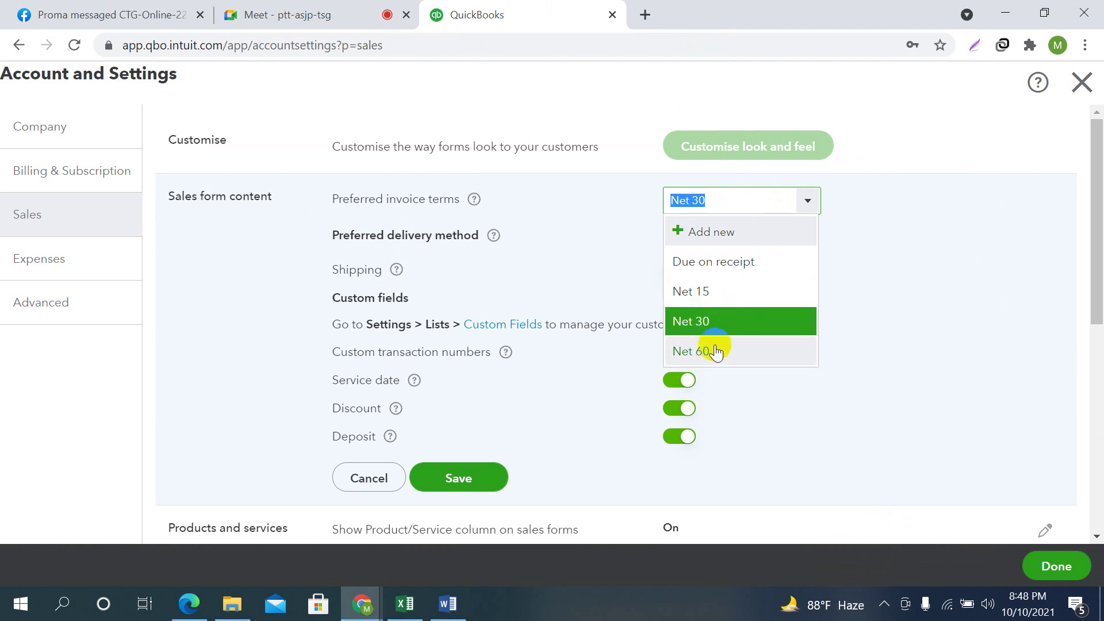
pyautogui.click(700, 291)
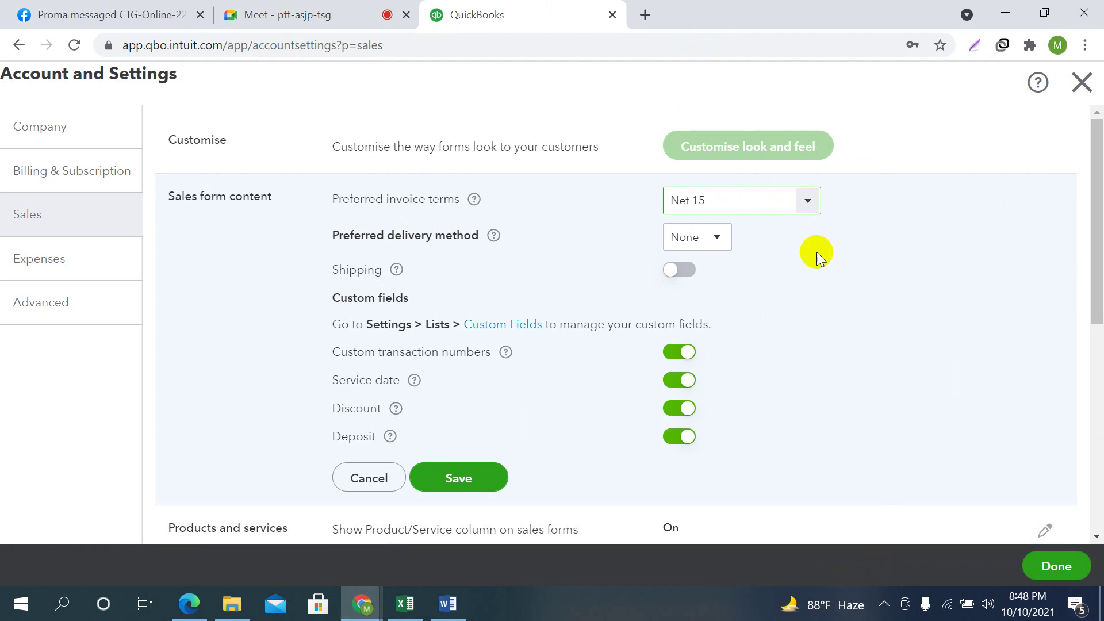
pyautogui.click(715, 237)
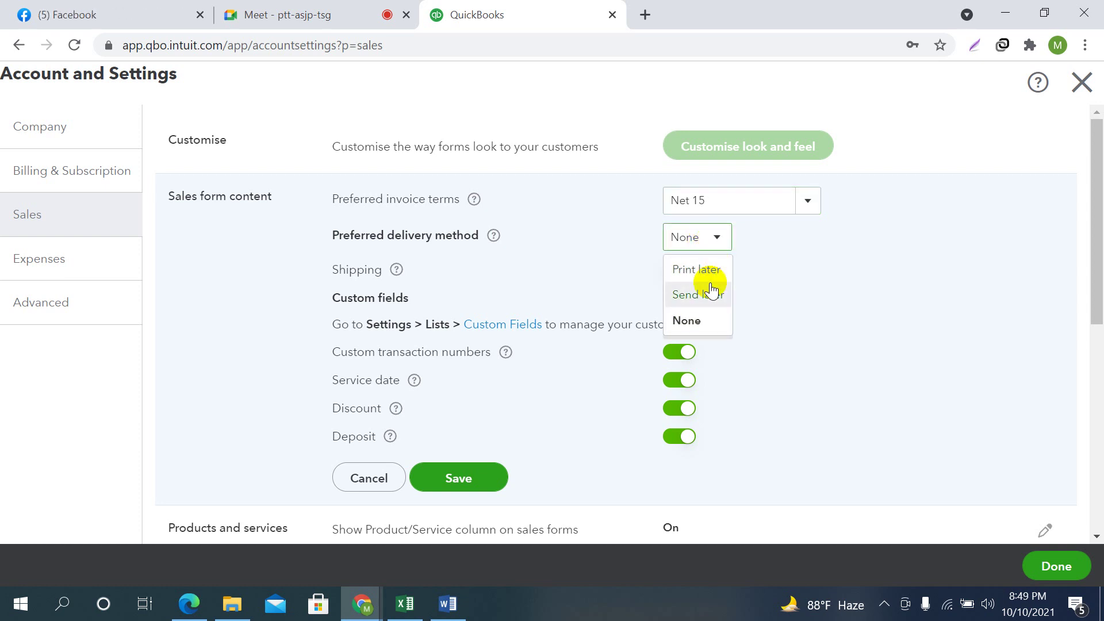
pyautogui.click(686, 320)
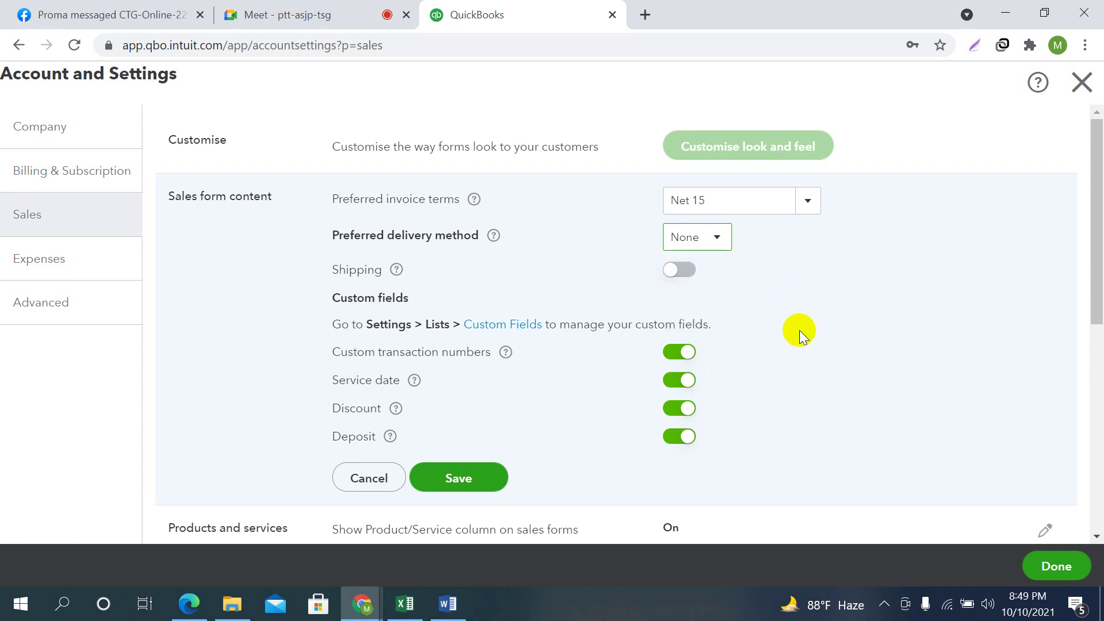
pyautogui.click(715, 240)
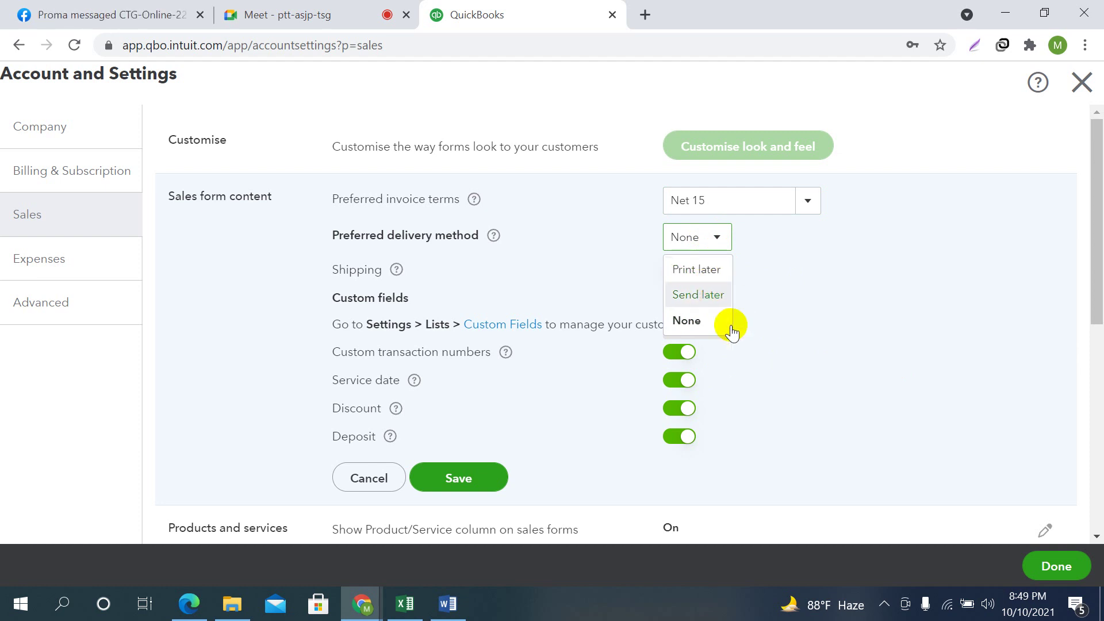
pyautogui.click(685, 322)
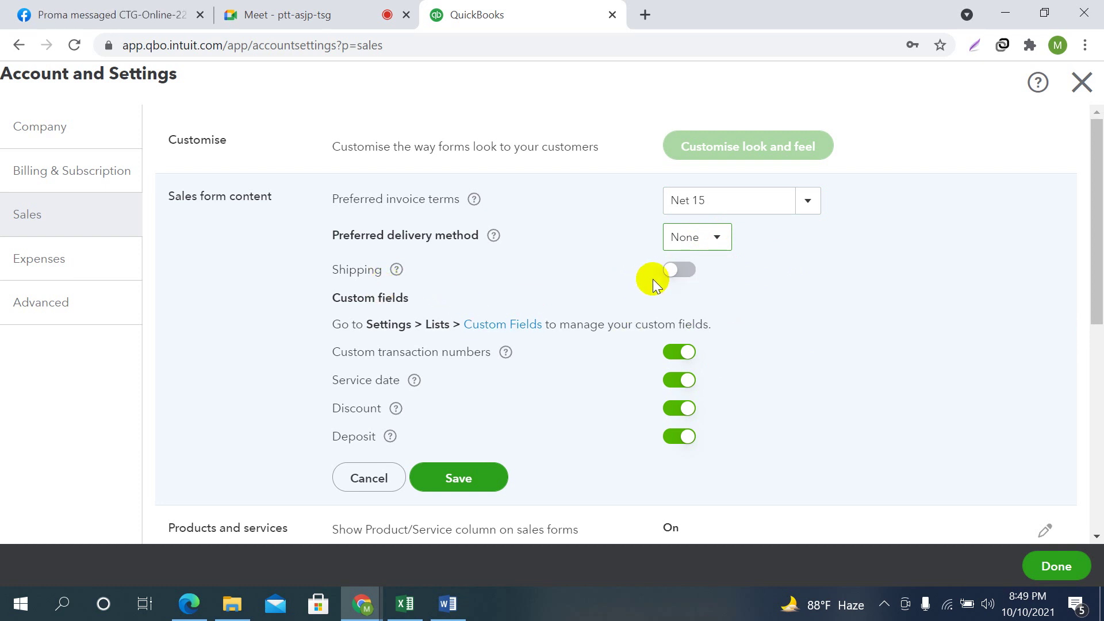
pyautogui.scroll(-1, 829, 311)
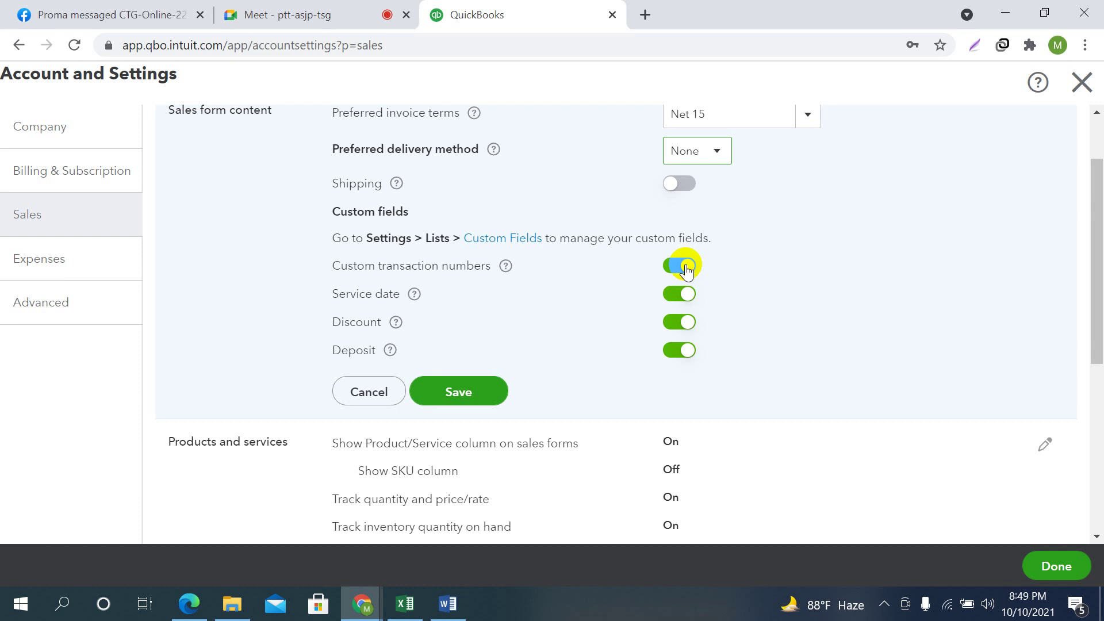
# Turn Custom transaction numbers off, save Sales form content, and open Products and services for editing
pyautogui.click(688, 266)
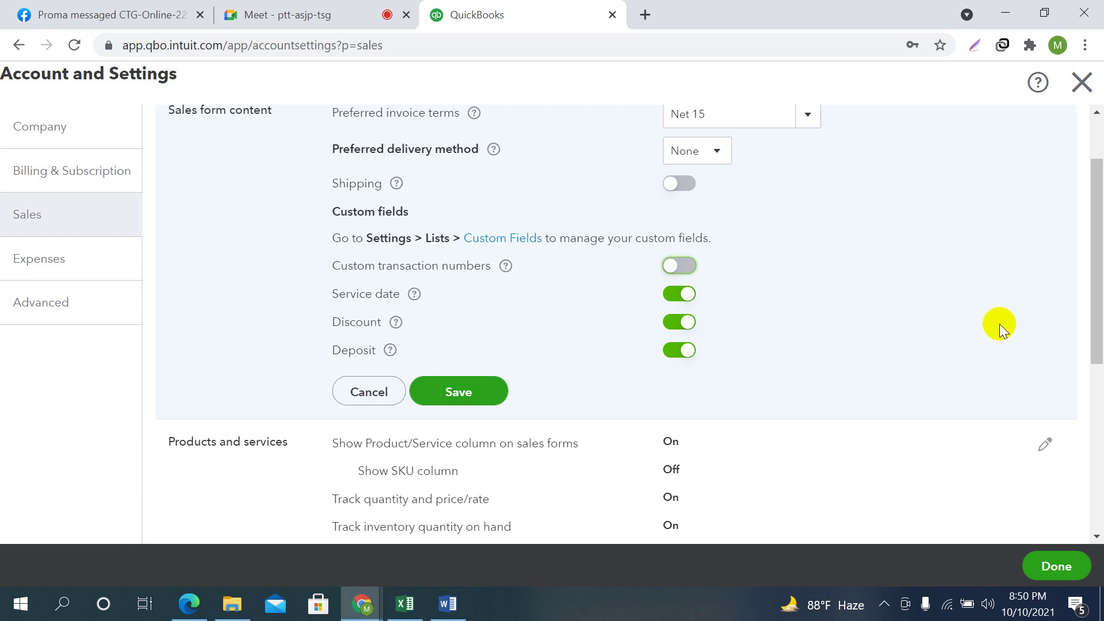
pyautogui.click(670, 266)
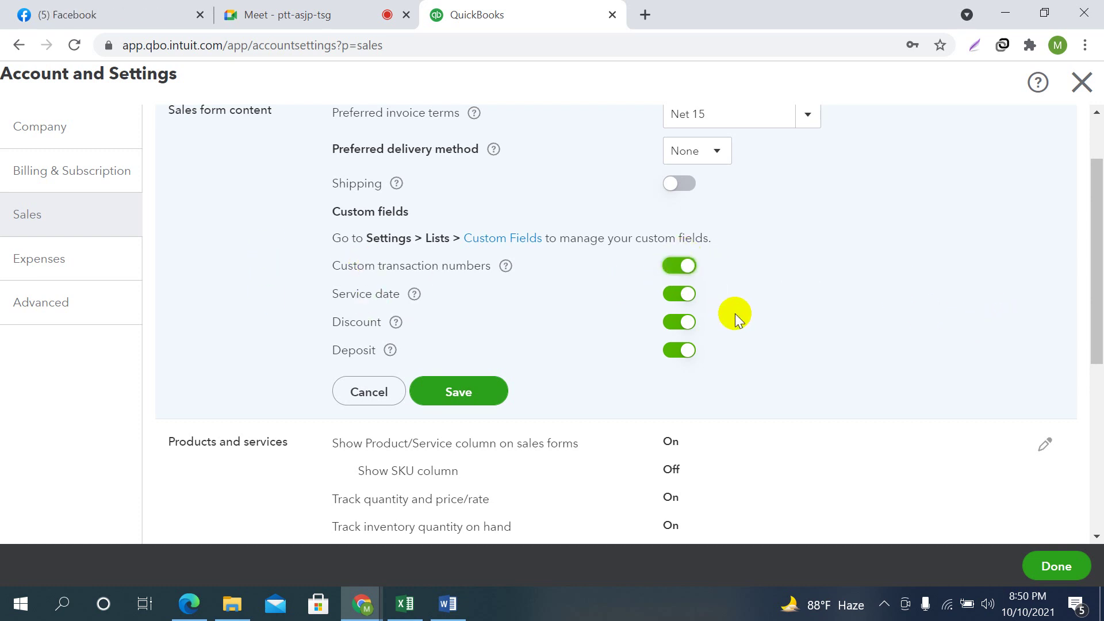
pyautogui.click(684, 268)
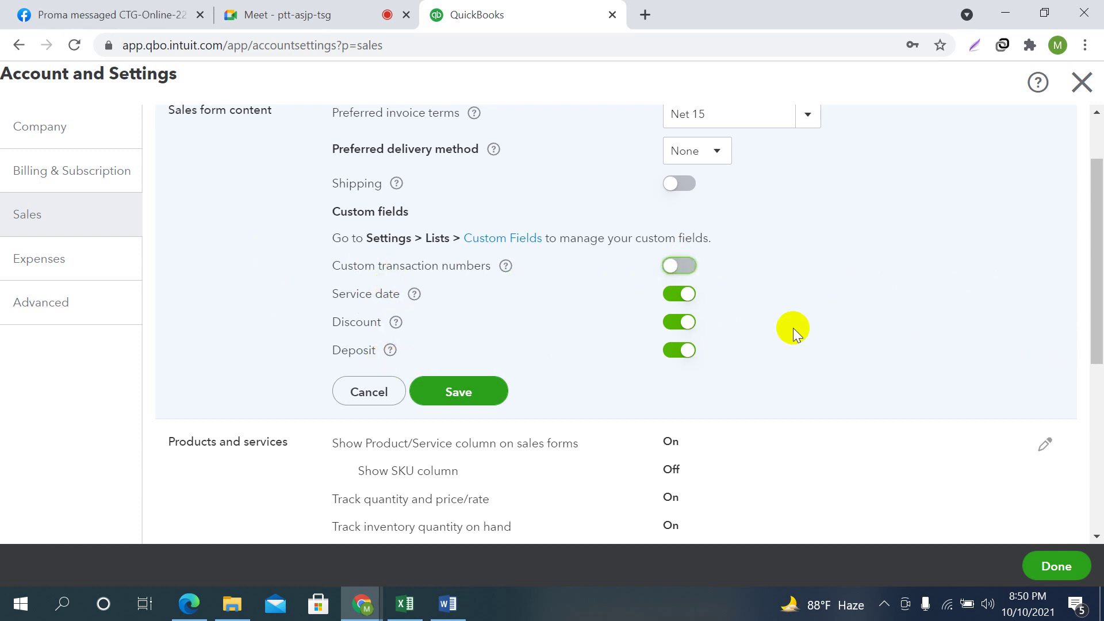
pyautogui.scroll(-1, 633, 254)
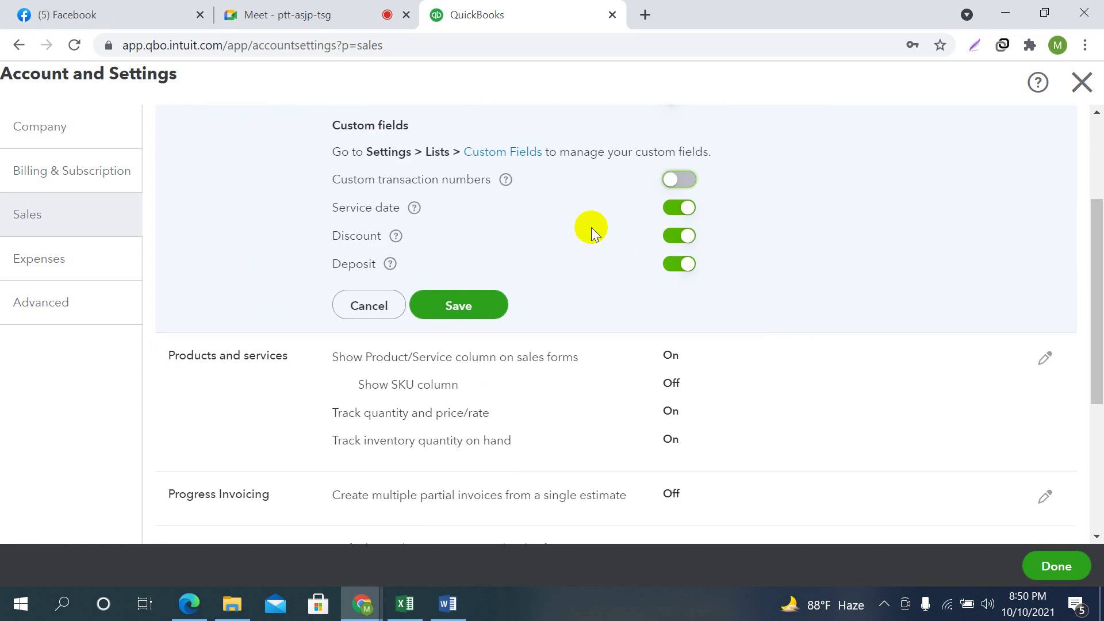
pyautogui.click(453, 311)
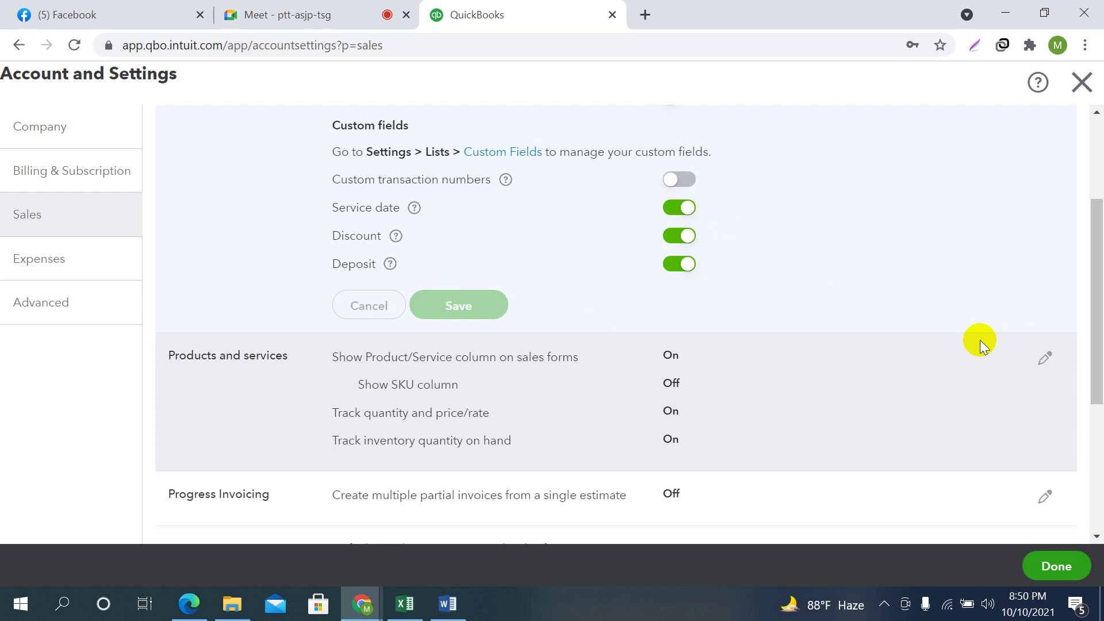
pyautogui.scroll(-1, 856, 340)
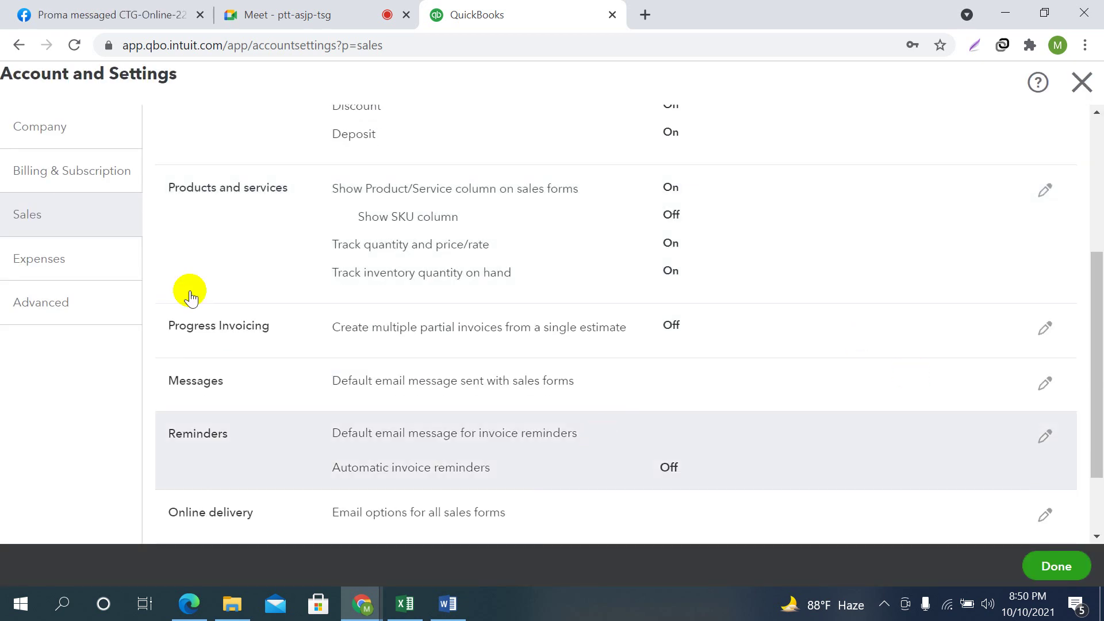
pyautogui.click(1045, 189)
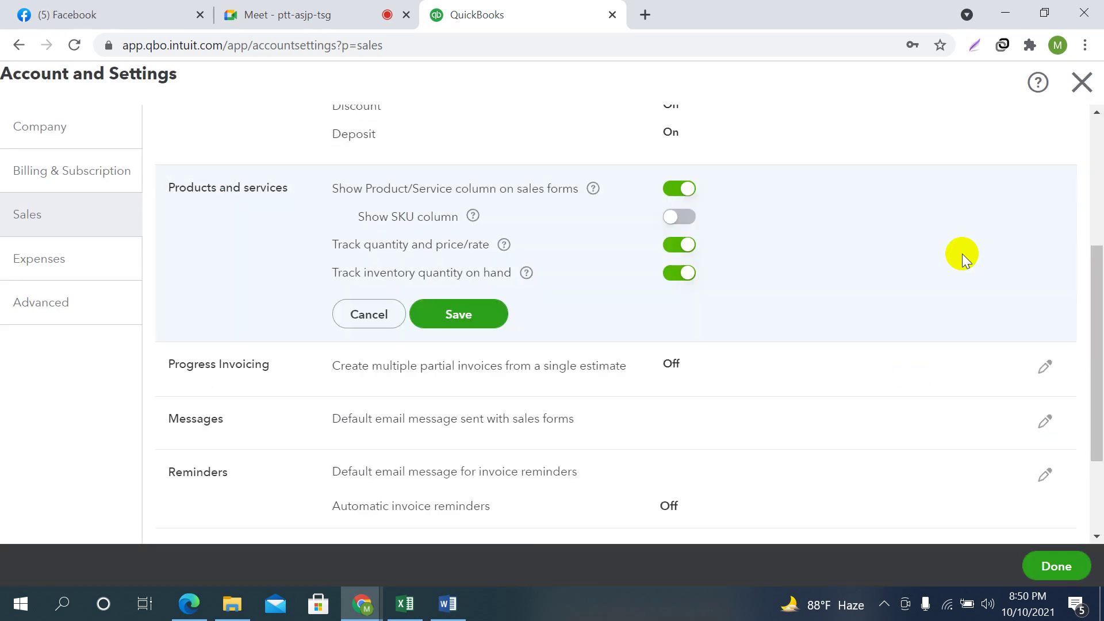
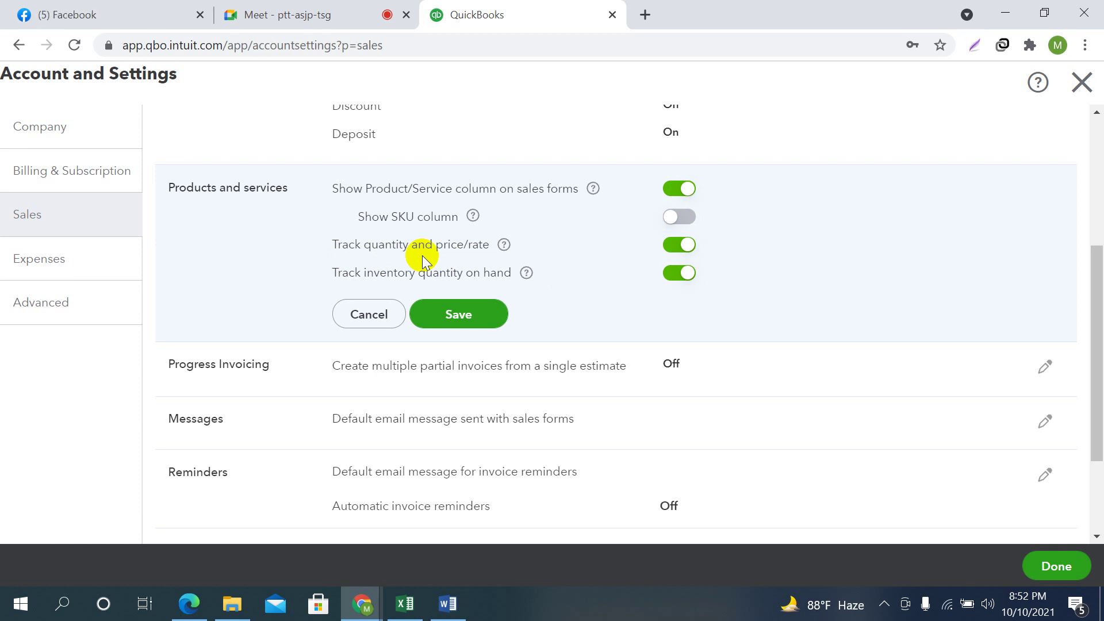
# Switch to Google Meet, mute one participant for everyone from the People list, and go back to QuickBooks
pyautogui.click(678, 256)
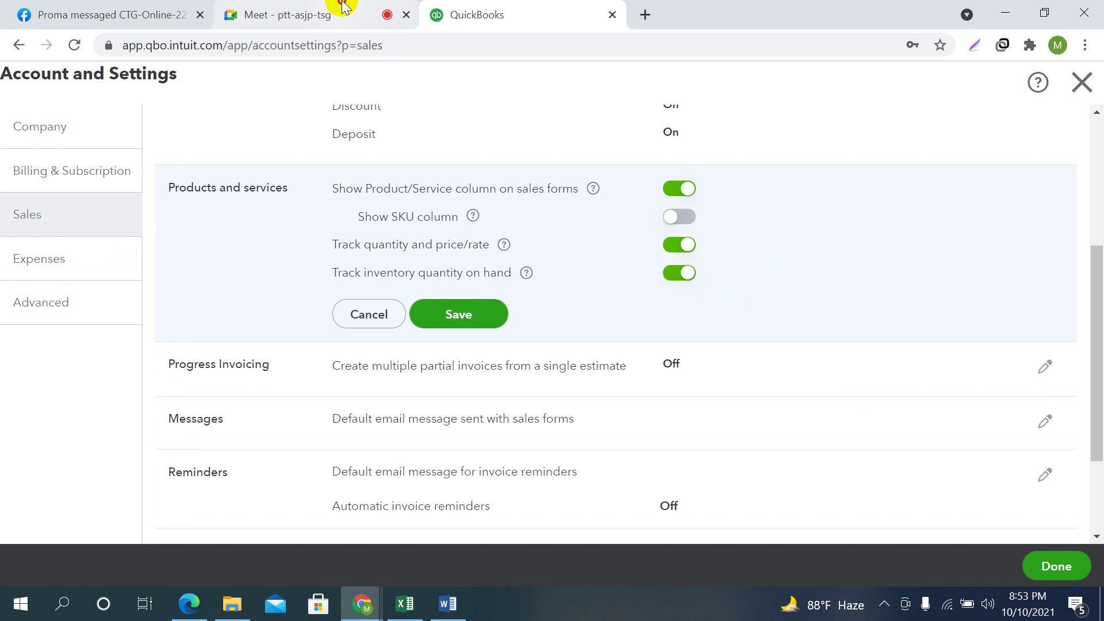
pyautogui.hotkey('ctrl', 'shift', 'Tab')
pyautogui.click(947, 549)
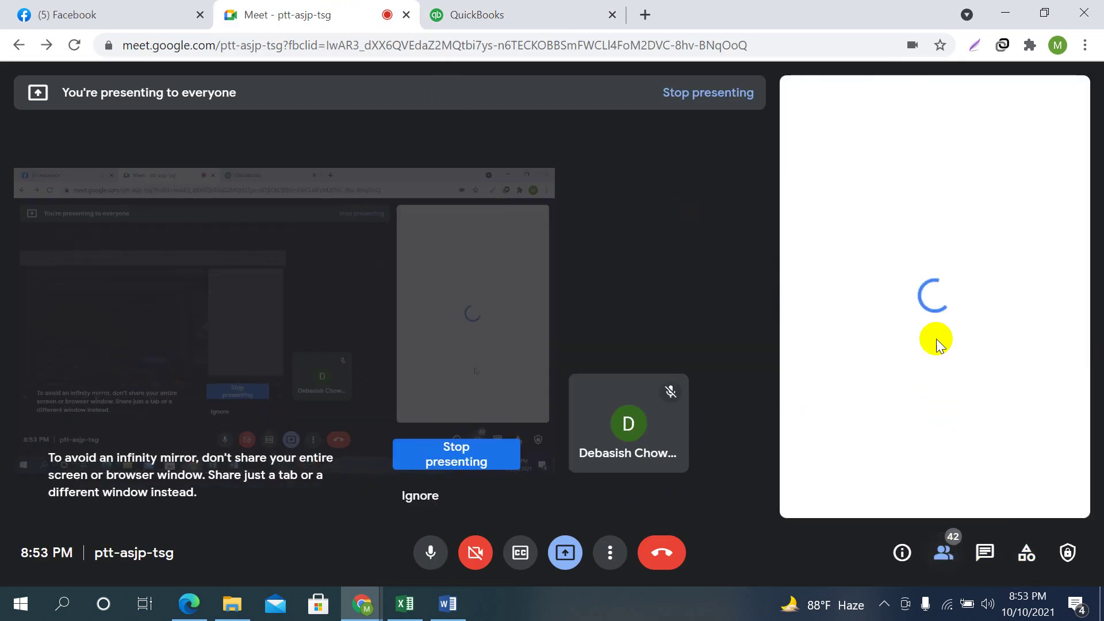
pyautogui.scroll(-12, 1011, 370)
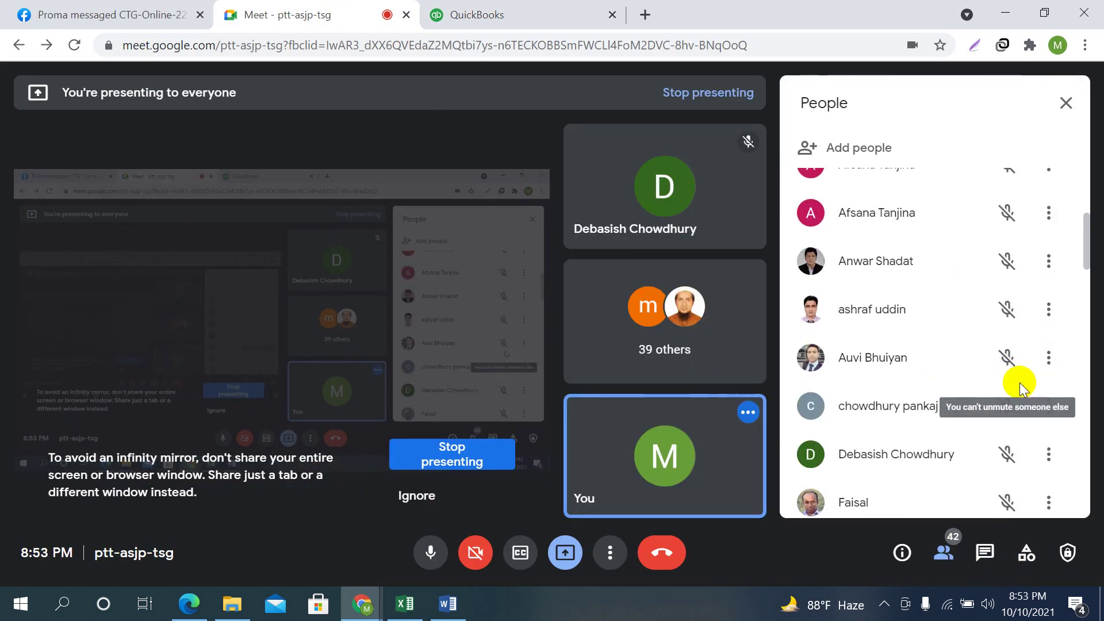
pyautogui.scroll(2, 1022, 391)
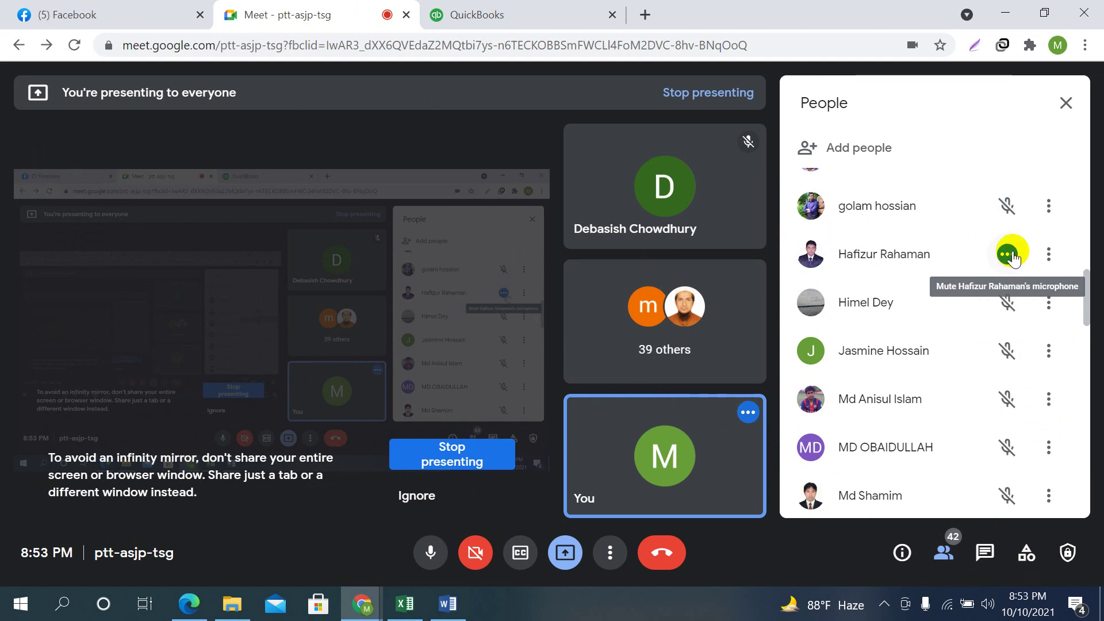
pyautogui.click(1007, 254)
pyautogui.click(656, 356)
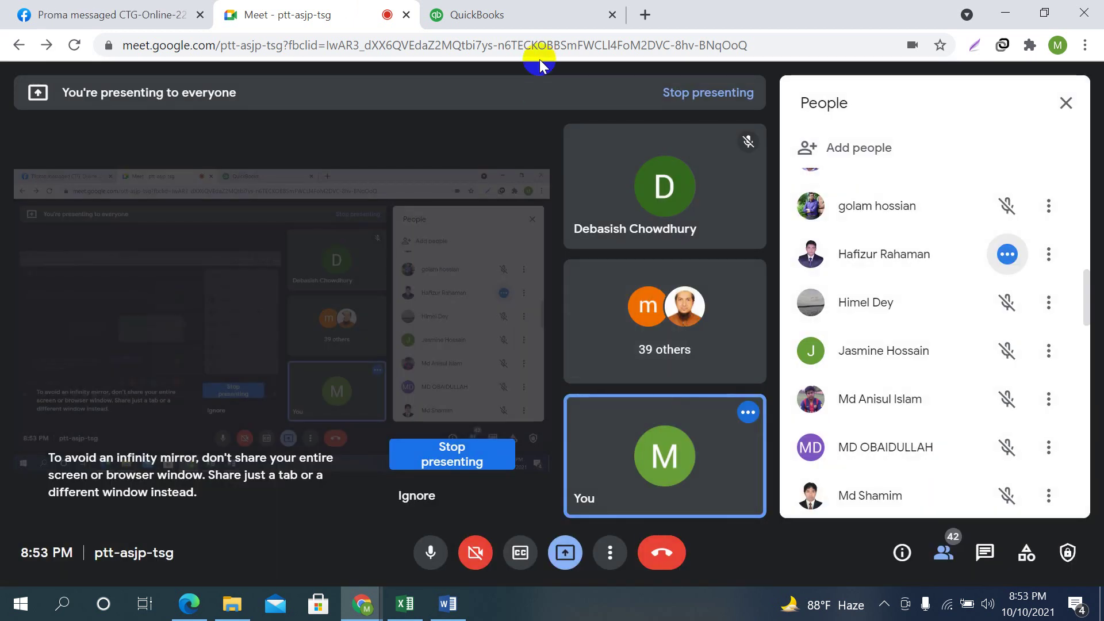
pyautogui.click(517, 12)
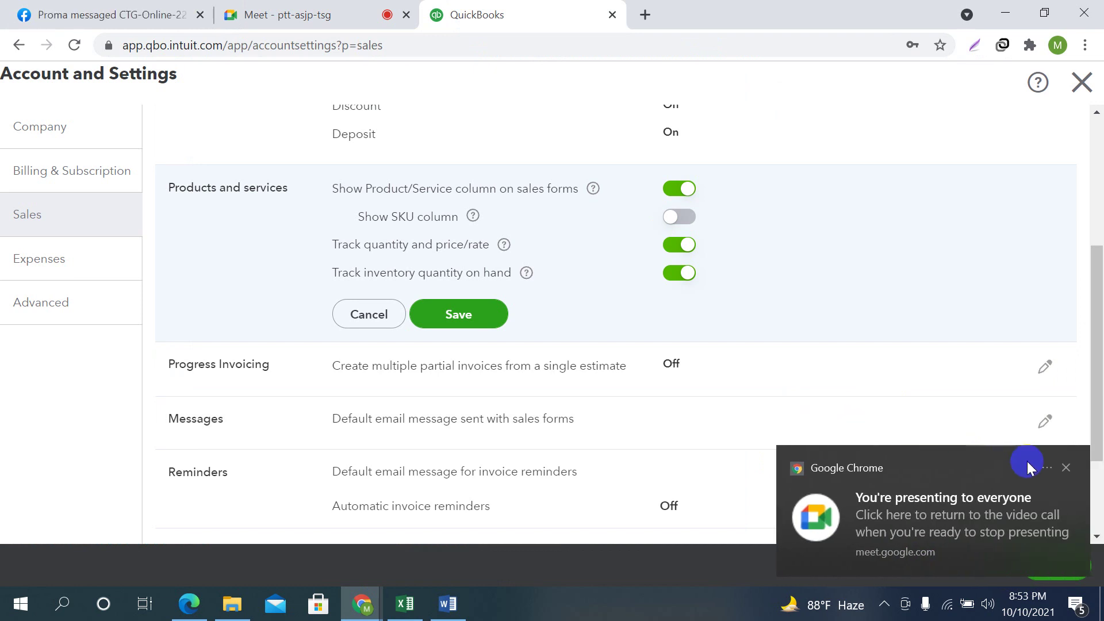
# Save Products and services, then switch Progress Invoicing on, accepting the invoice template update
pyautogui.click(475, 300)
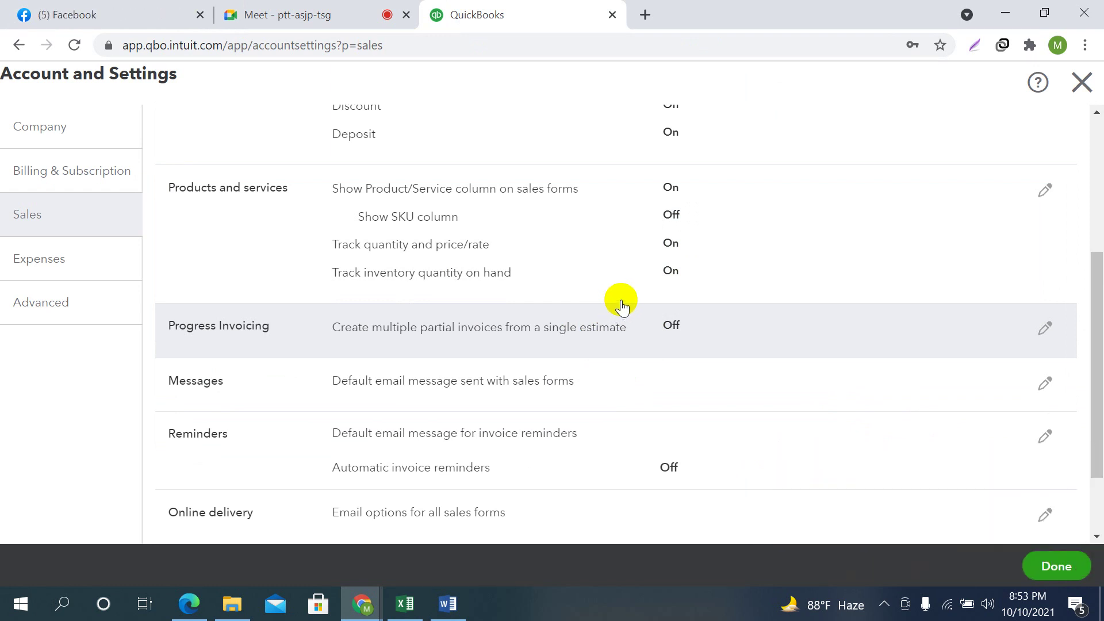
pyautogui.scroll(-2, 670, 315)
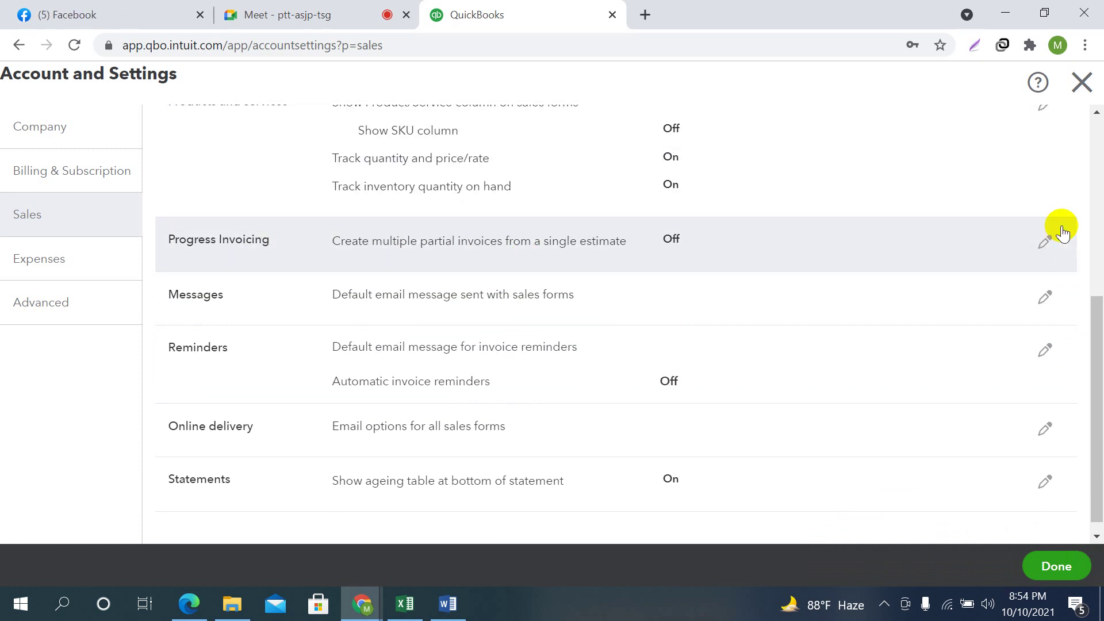
pyautogui.click(1045, 241)
pyautogui.click(670, 241)
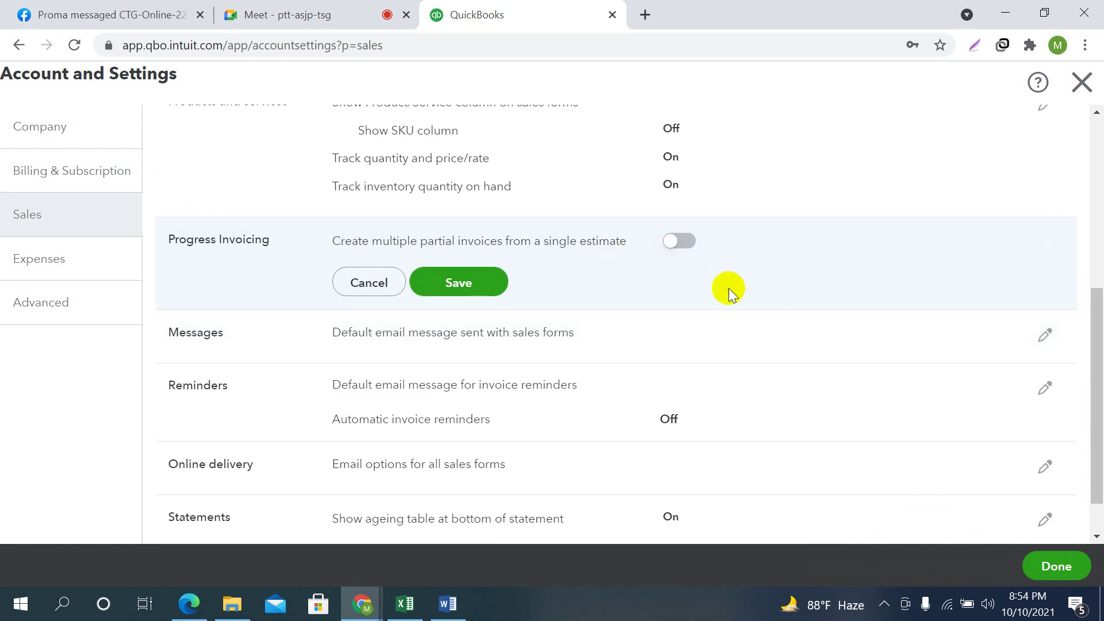
pyautogui.click(710, 403)
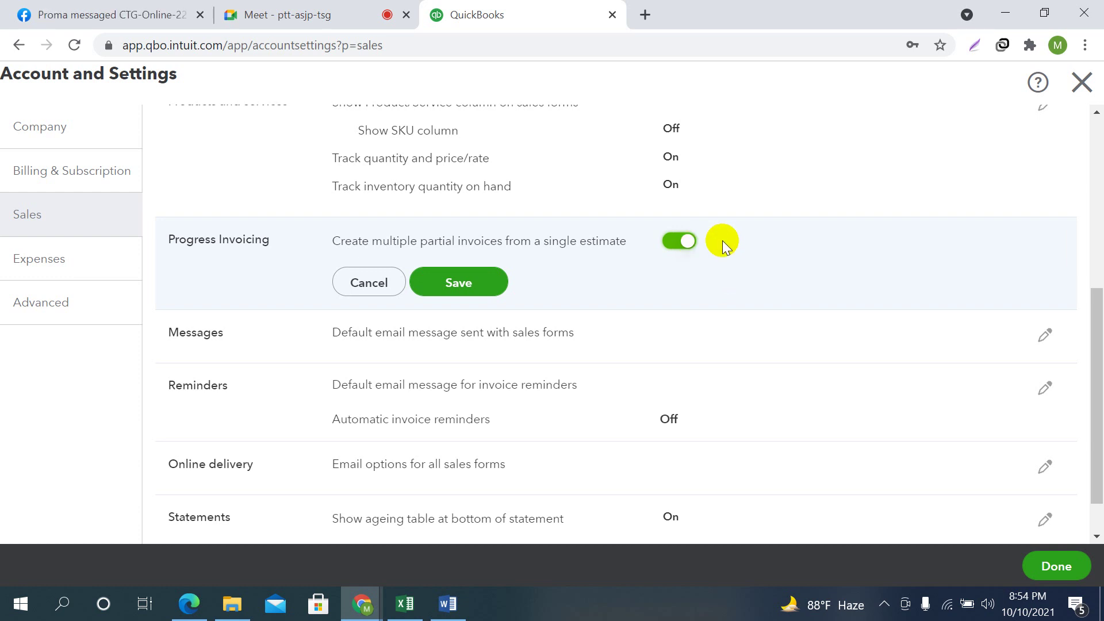
pyautogui.click(463, 286)
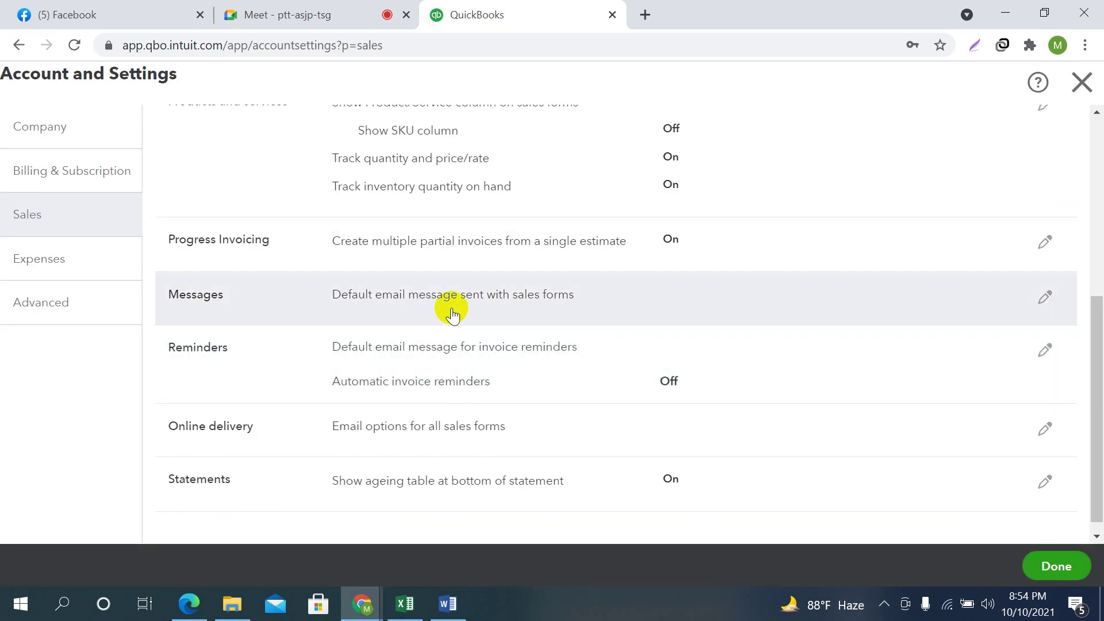
pyautogui.scroll(-1, 546, 290)
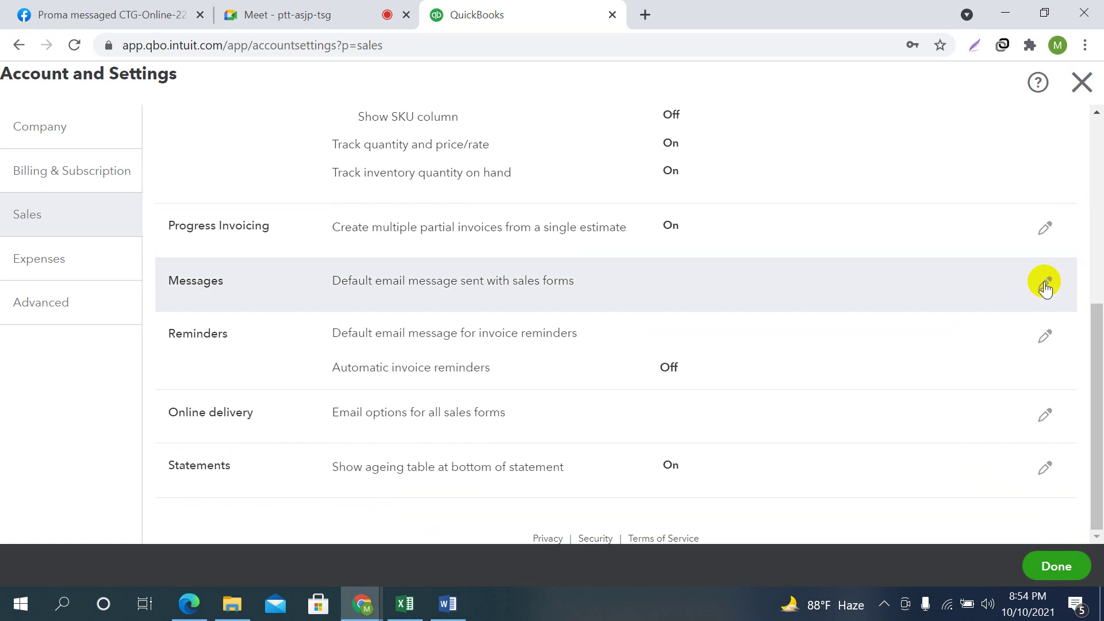
# Open the Messages section for editing, keeping Invoice as the sales form for the default email
pyautogui.click(1046, 284)
pyautogui.scroll(-3, 705, 347)
pyautogui.scroll(-1, 779, 332)
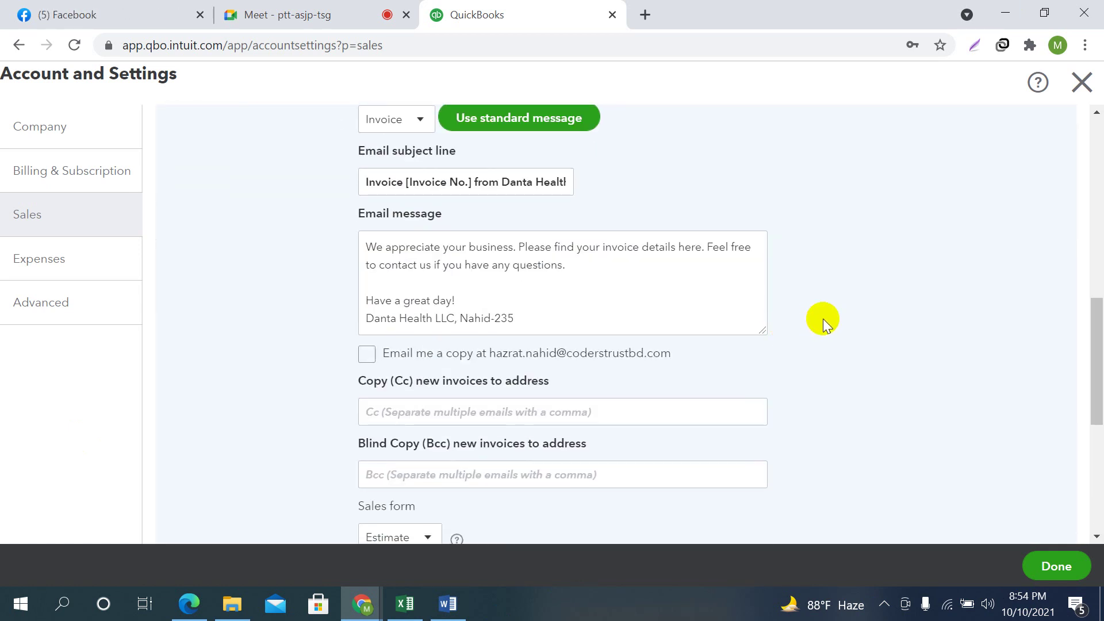
pyautogui.scroll(2, 824, 319)
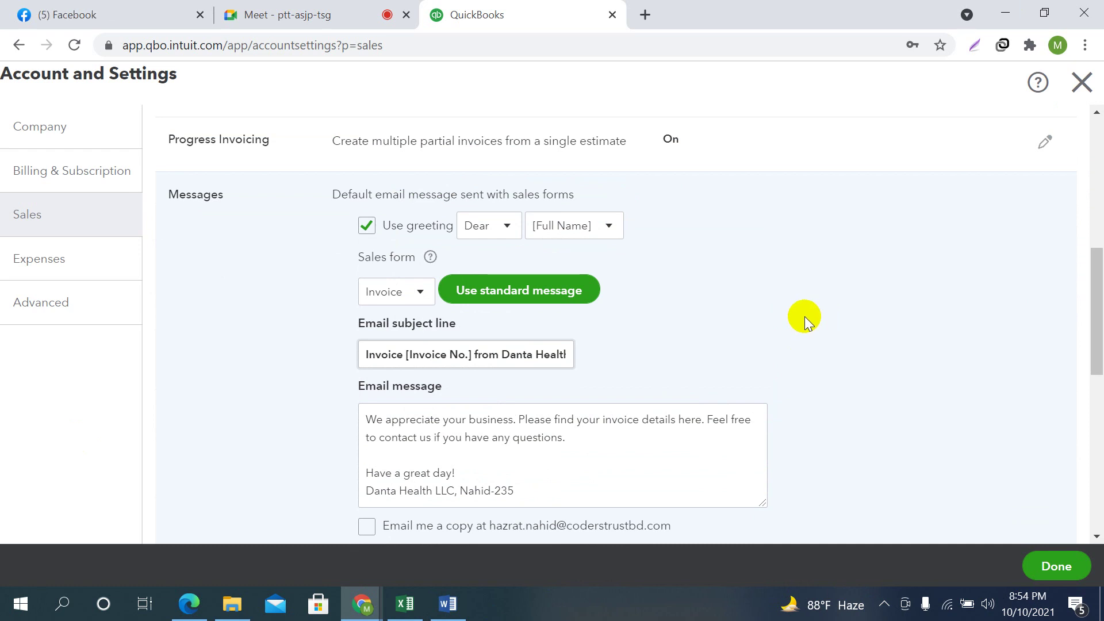
pyautogui.scroll(-1, 593, 417)
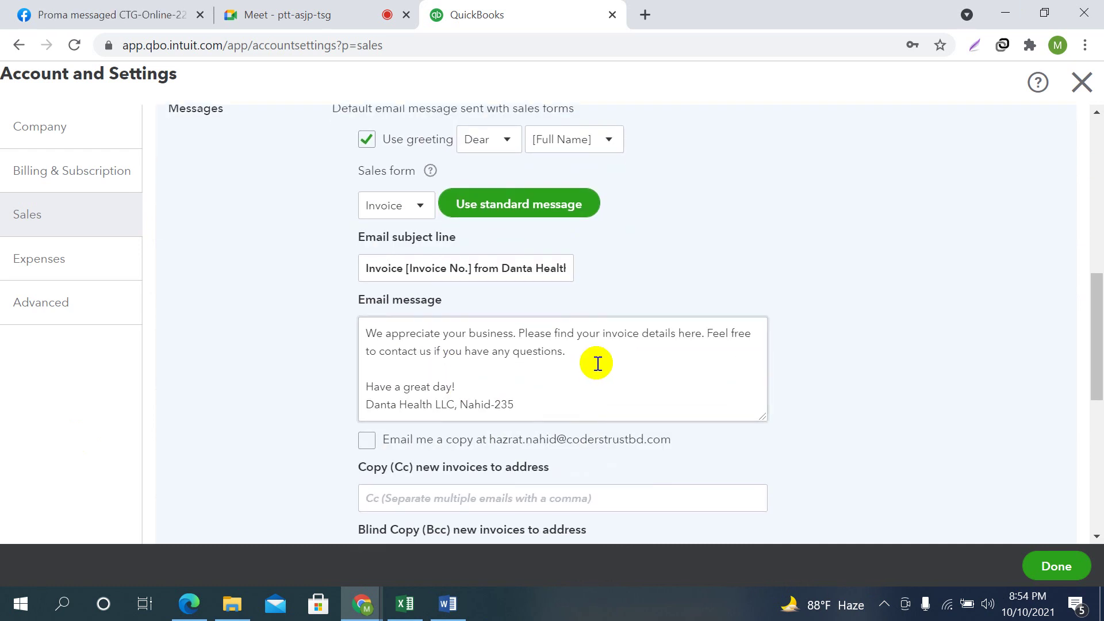
pyautogui.scroll(1, 599, 363)
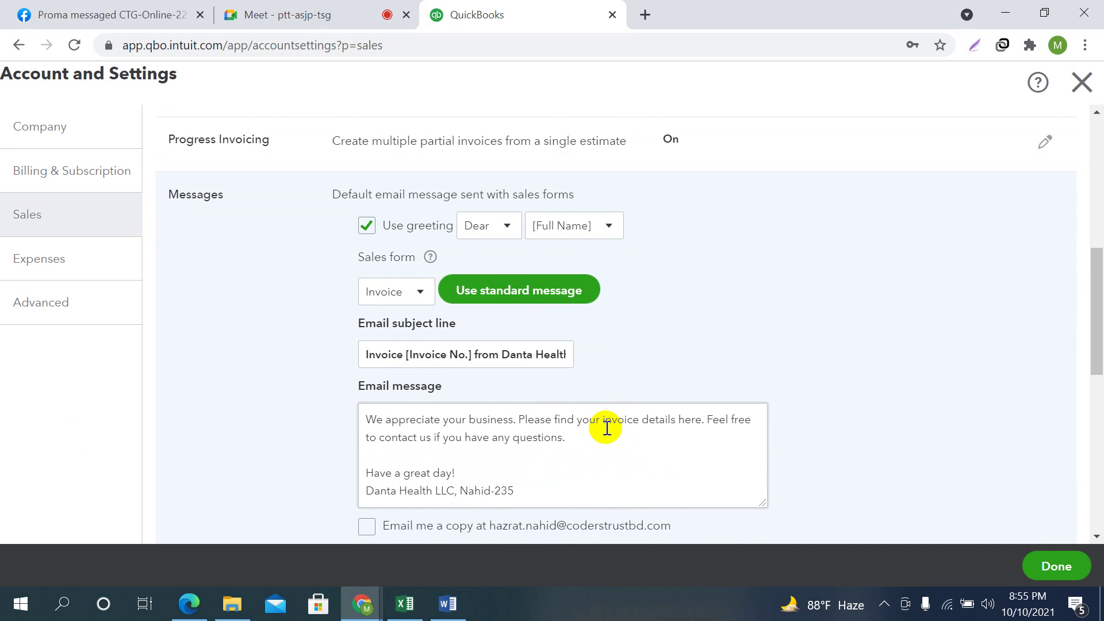
pyautogui.scroll(-1, 607, 428)
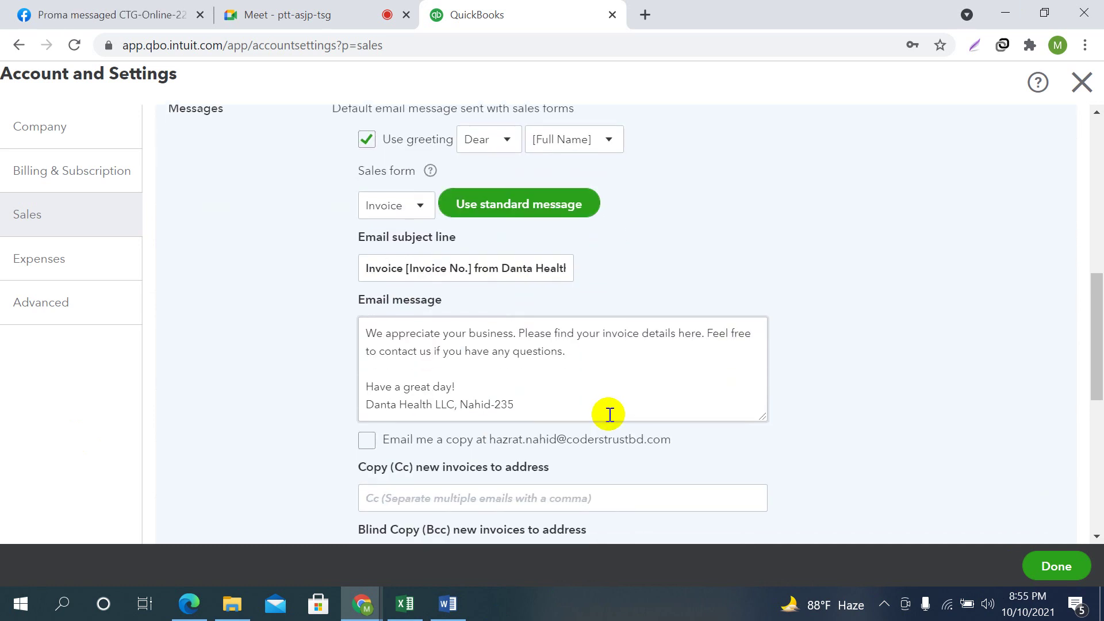
pyautogui.click(425, 205)
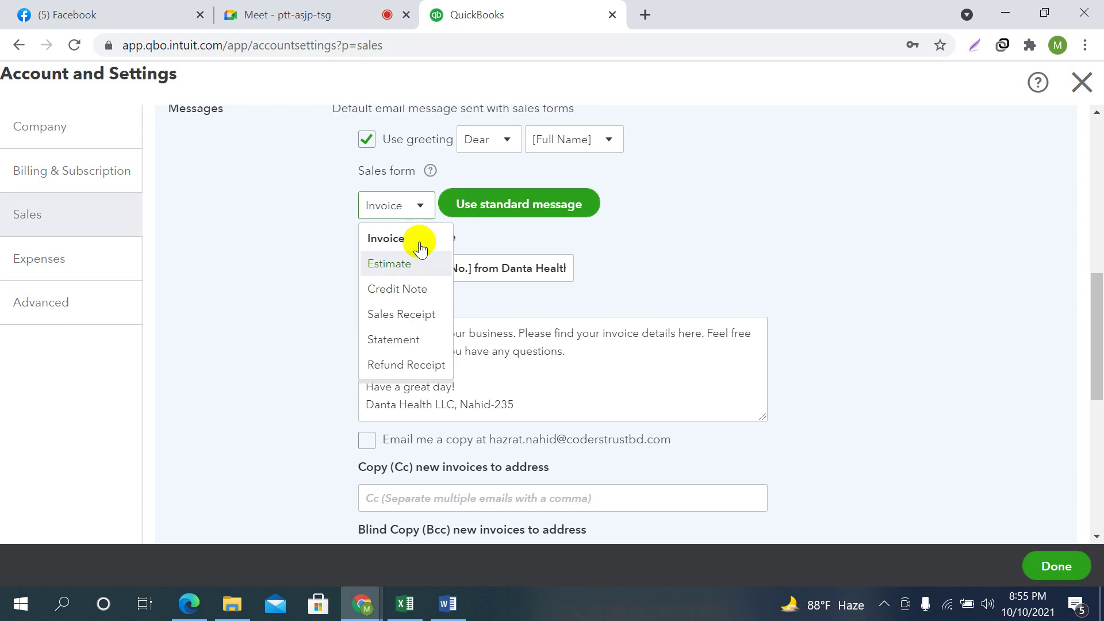
pyautogui.click(512, 350)
pyautogui.hotkey('ctrl', 'a')
pyautogui.click(573, 374)
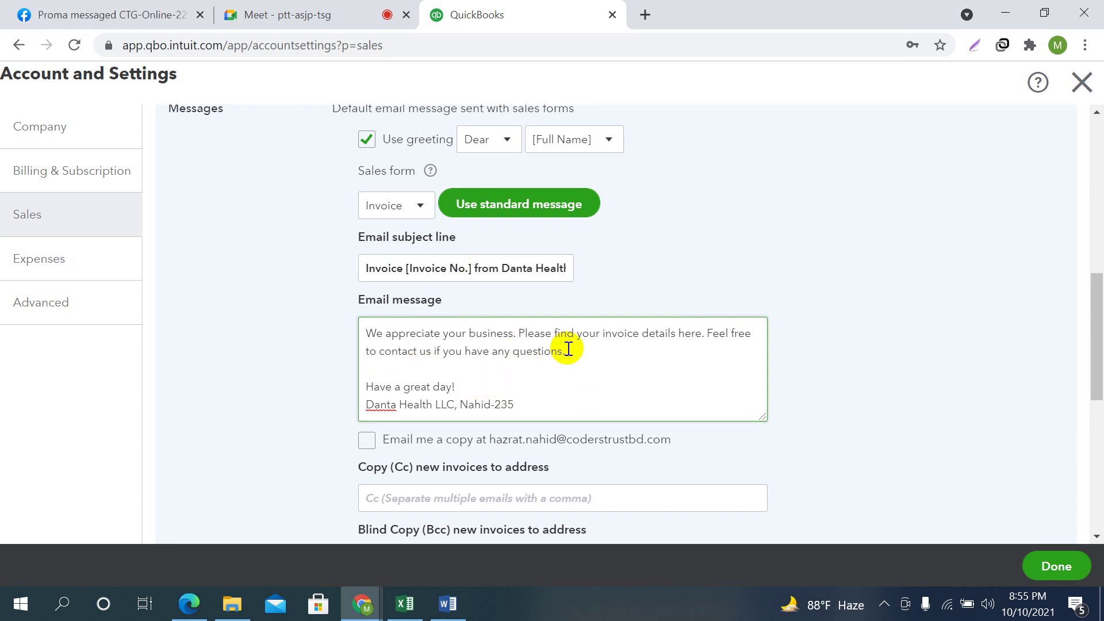
# Turn on emailing yourself a copy of sales form emails
pyautogui.scroll(2, 561, 358)
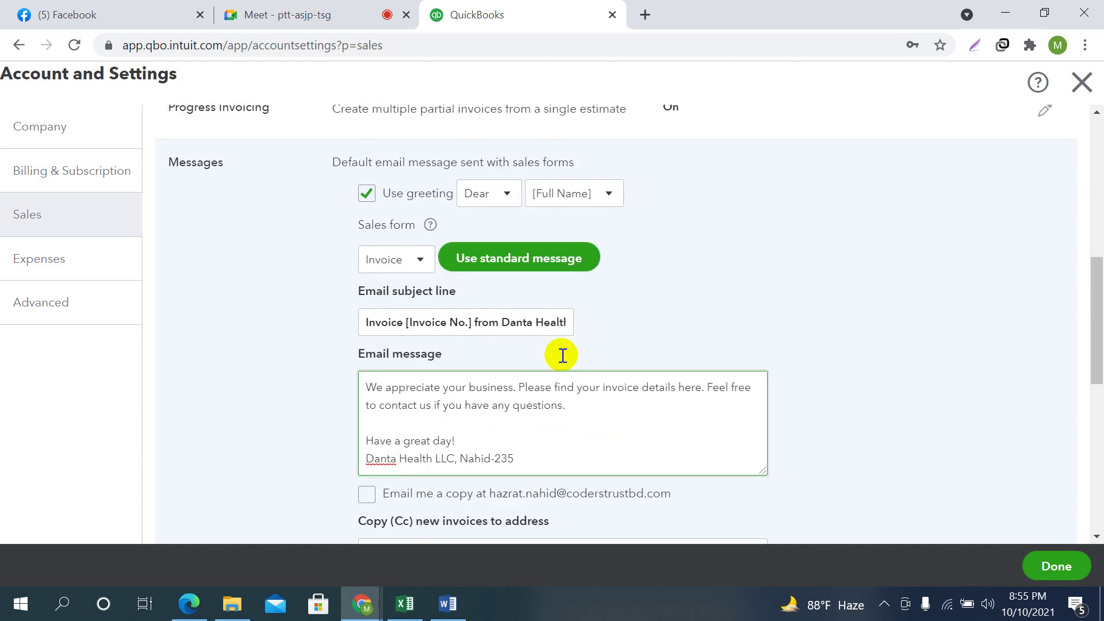
pyautogui.scroll(-3, 584, 423)
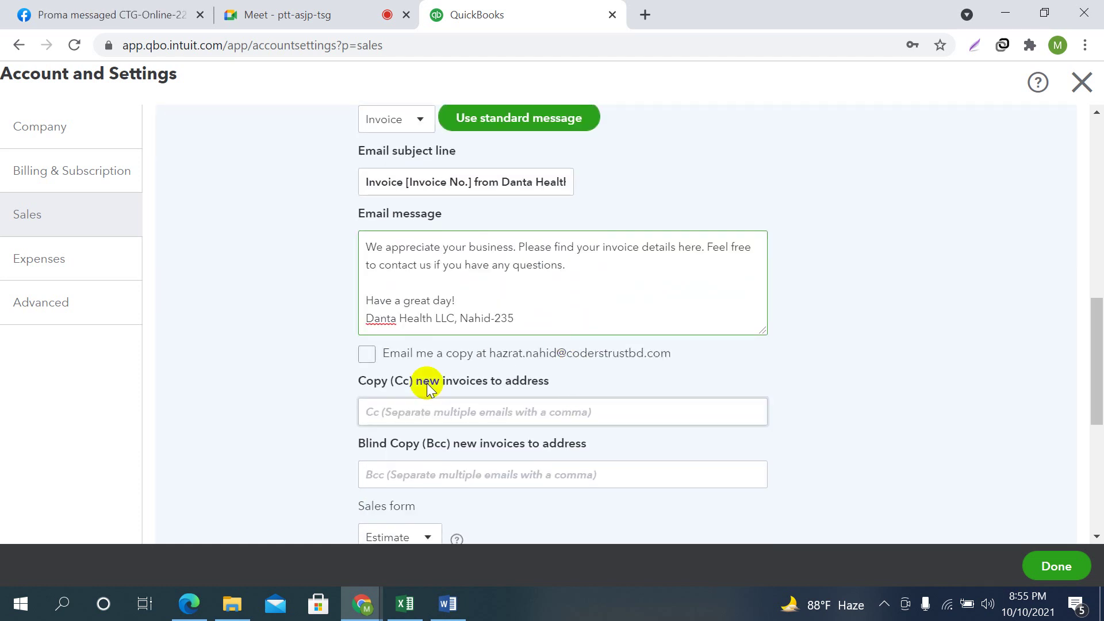
pyautogui.scroll(5, 560, 335)
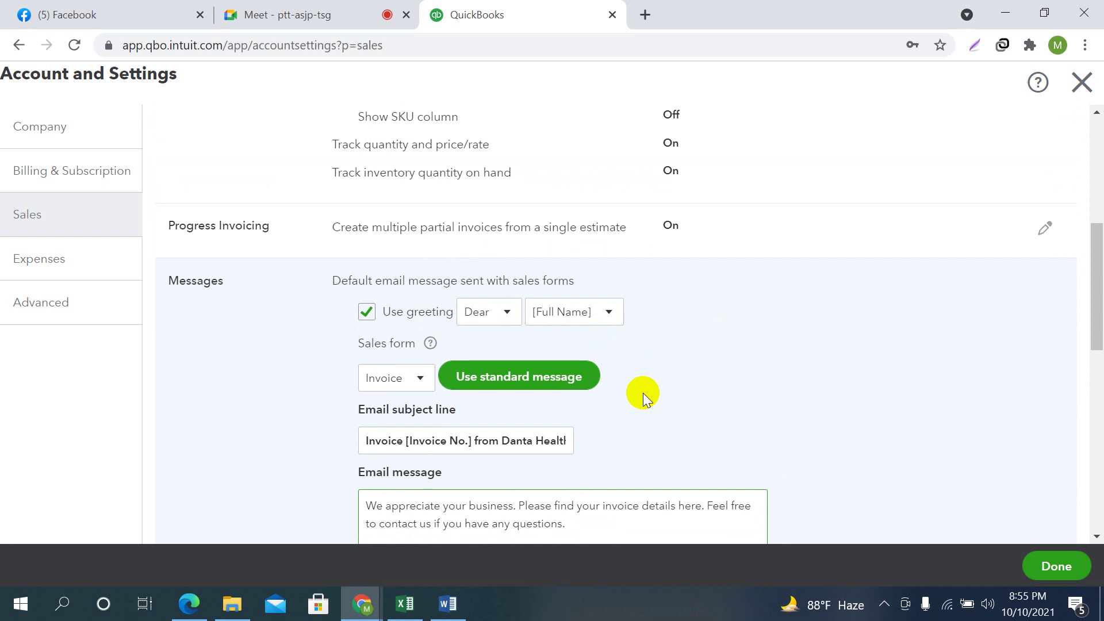
pyautogui.scroll(-6, 643, 392)
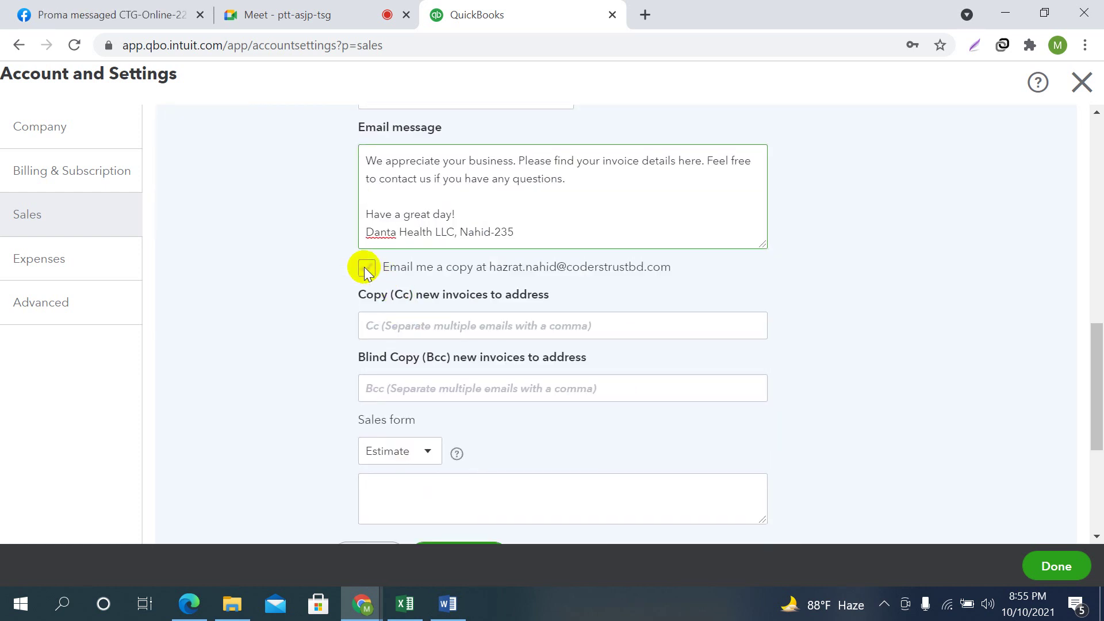
pyautogui.click(366, 268)
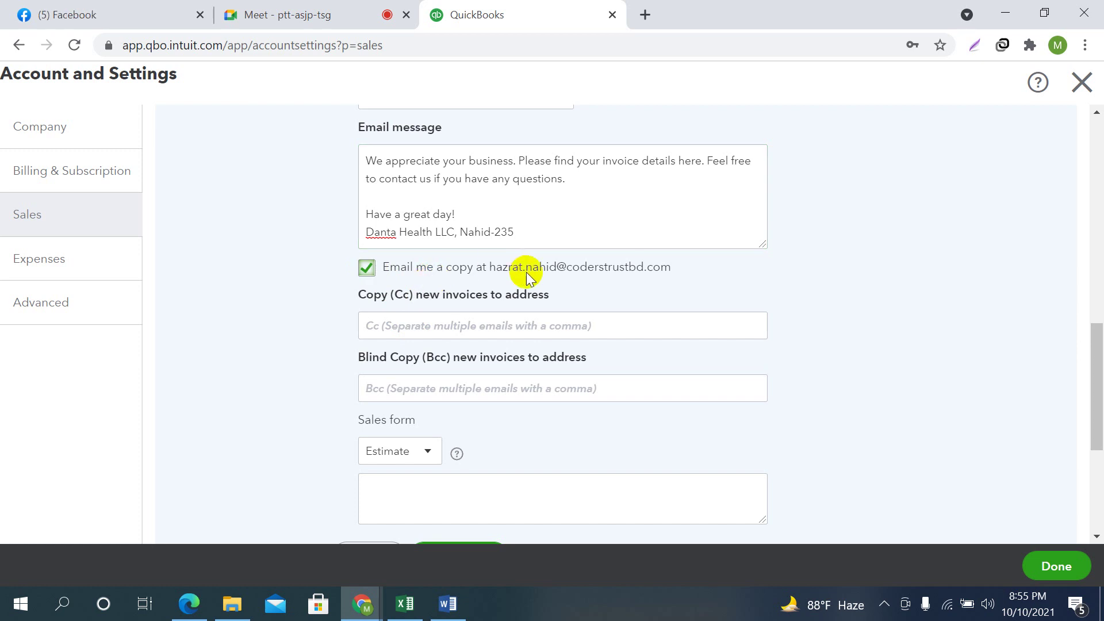
pyautogui.scroll(-3, 530, 275)
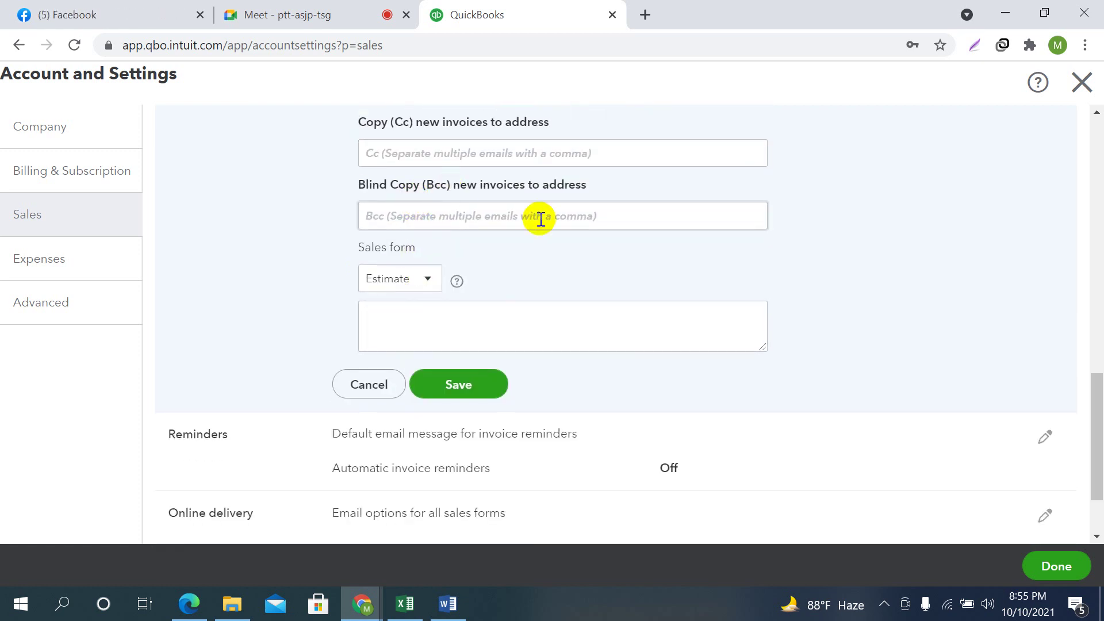
pyautogui.scroll(2, 532, 224)
# Review the Cc and Bcc address fields for new invoices and save the Messages settings
pyautogui.click(423, 240)
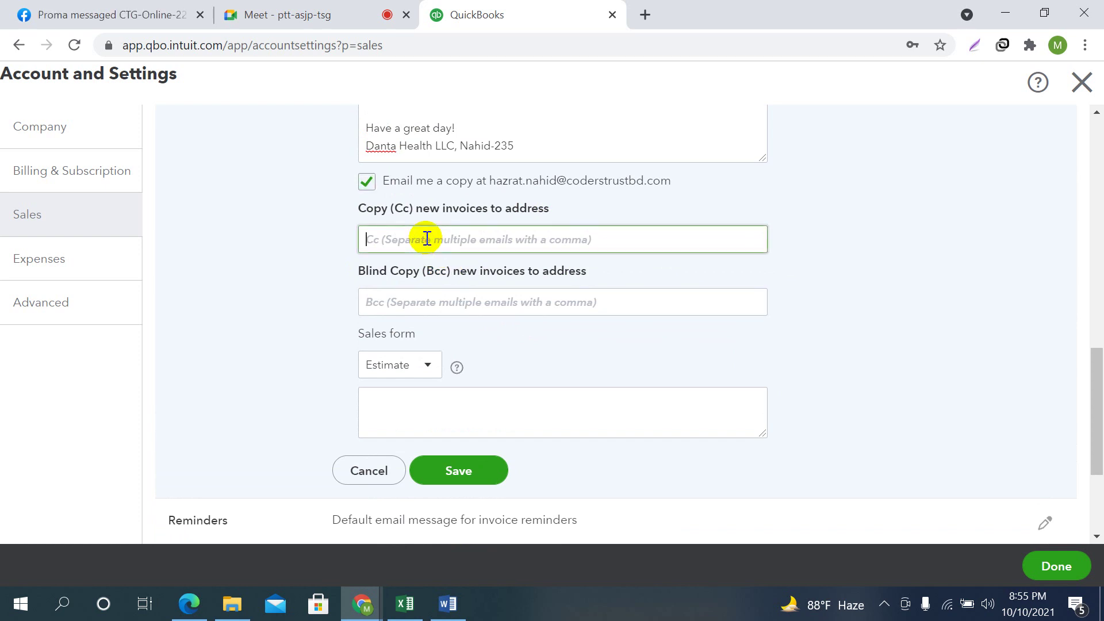
pyautogui.click(410, 307)
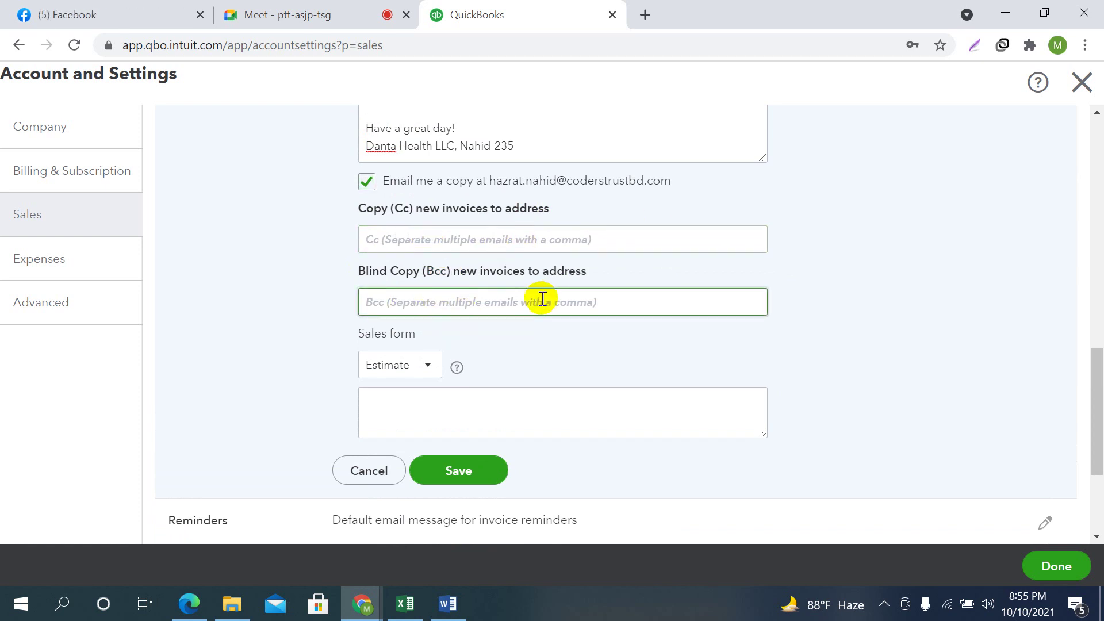
pyautogui.scroll(4, 677, 374)
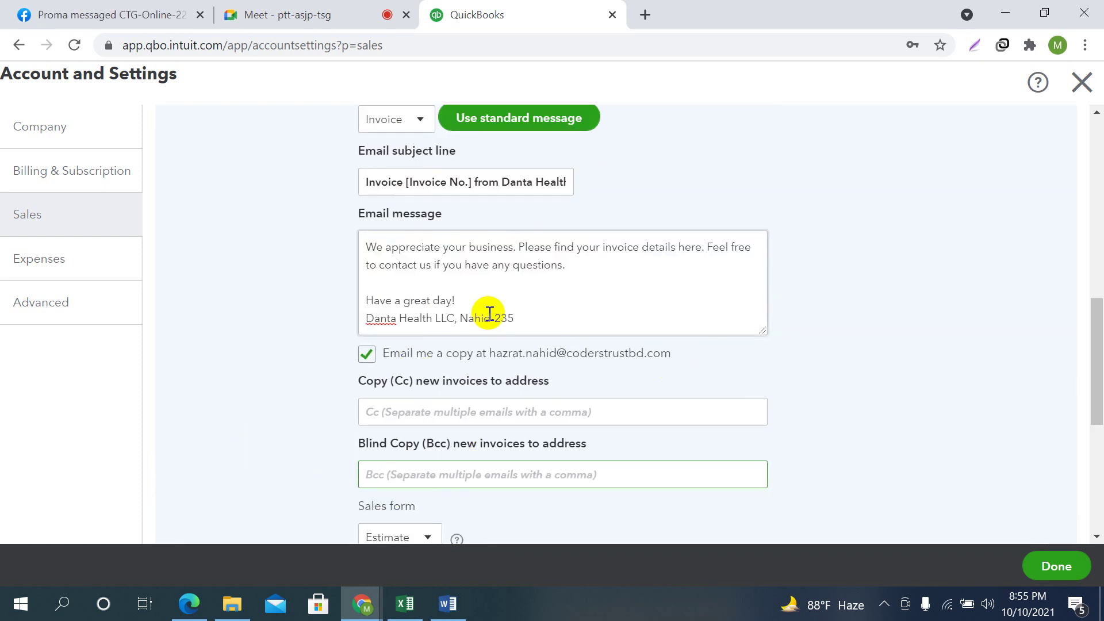
pyautogui.scroll(2, 583, 384)
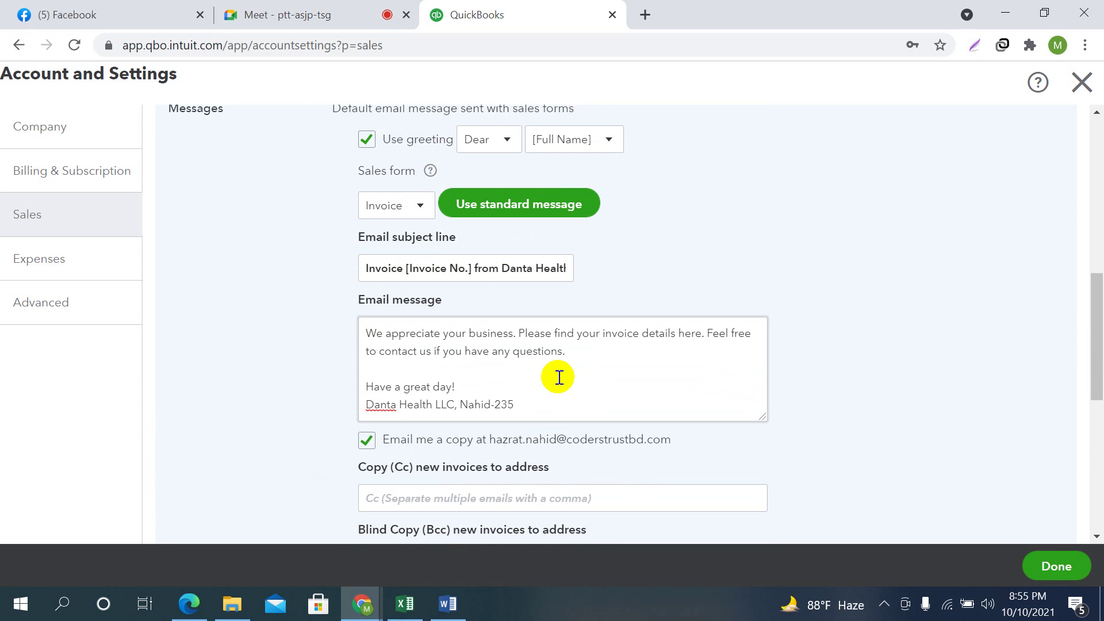
pyautogui.scroll(-1, 558, 377)
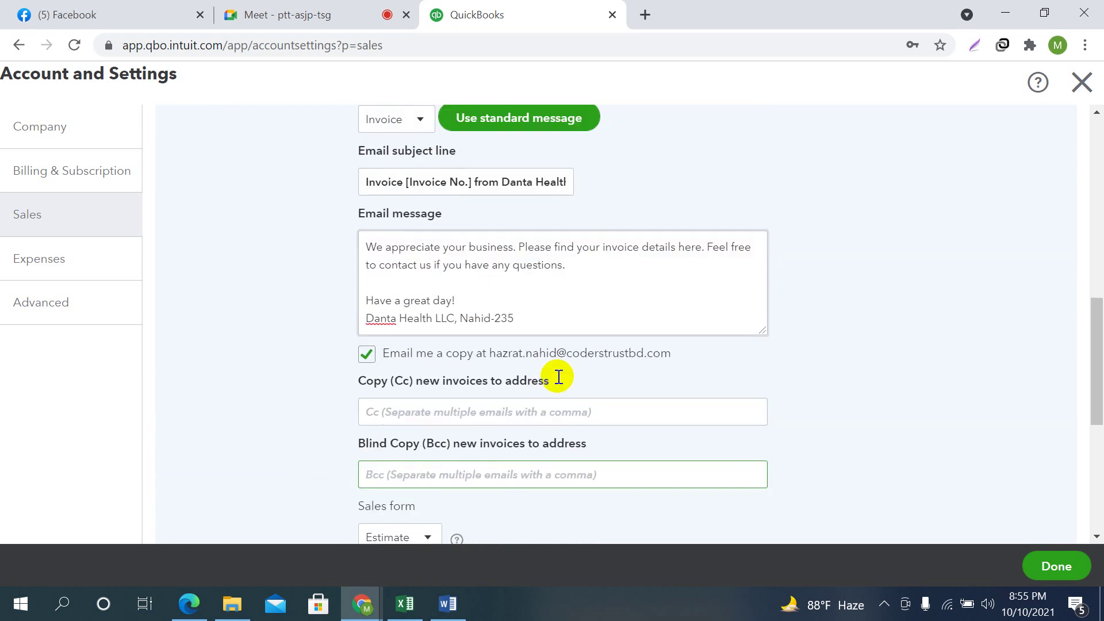
pyautogui.click(433, 408)
pyautogui.click(443, 464)
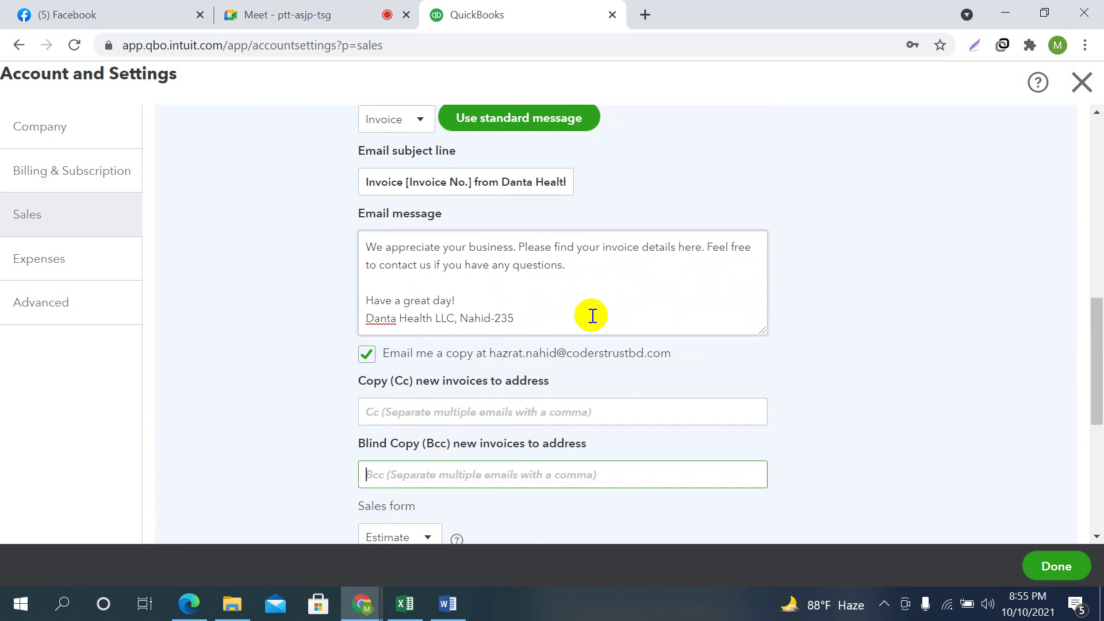
pyautogui.scroll(-3, 608, 305)
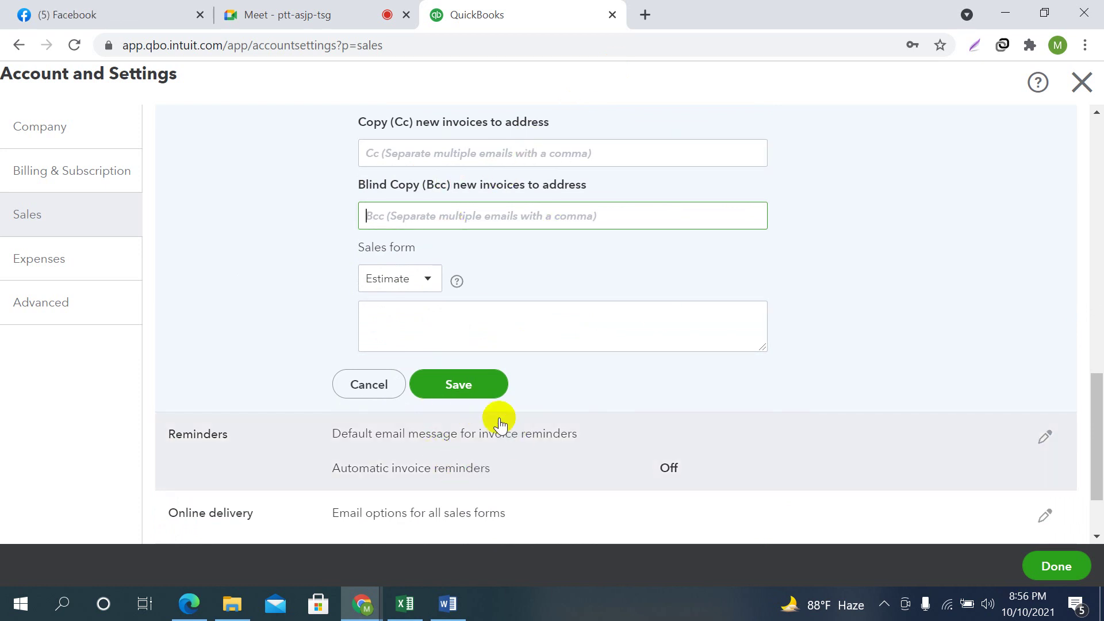
pyautogui.click(458, 382)
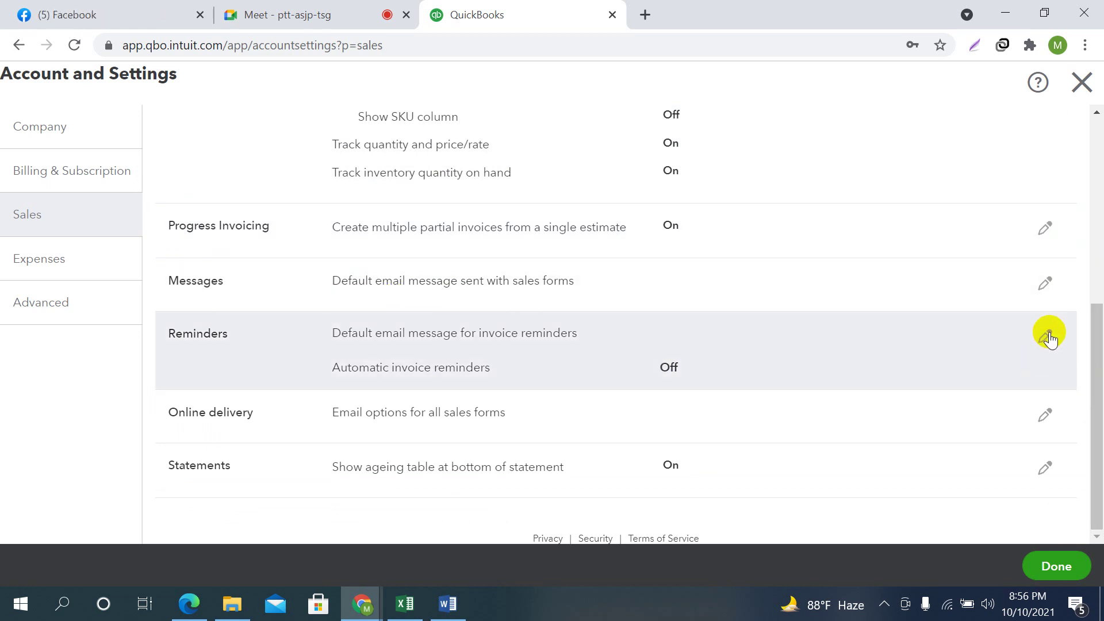
# Switch on automatic invoice reminders and enable Reminder 1
pyautogui.click(1046, 337)
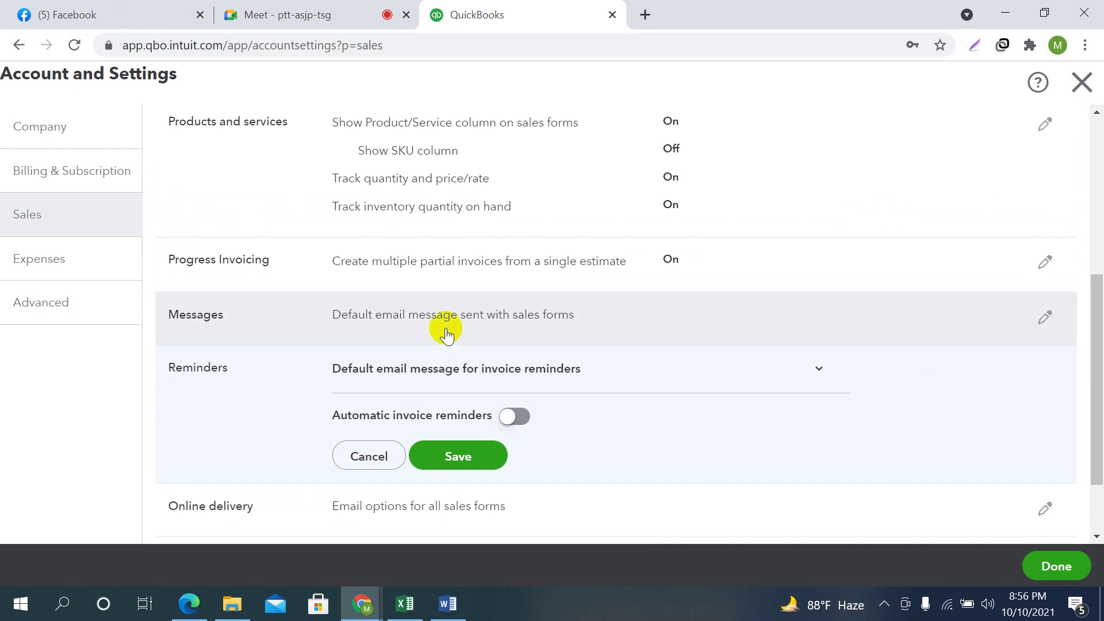
pyautogui.scroll(-2, 453, 381)
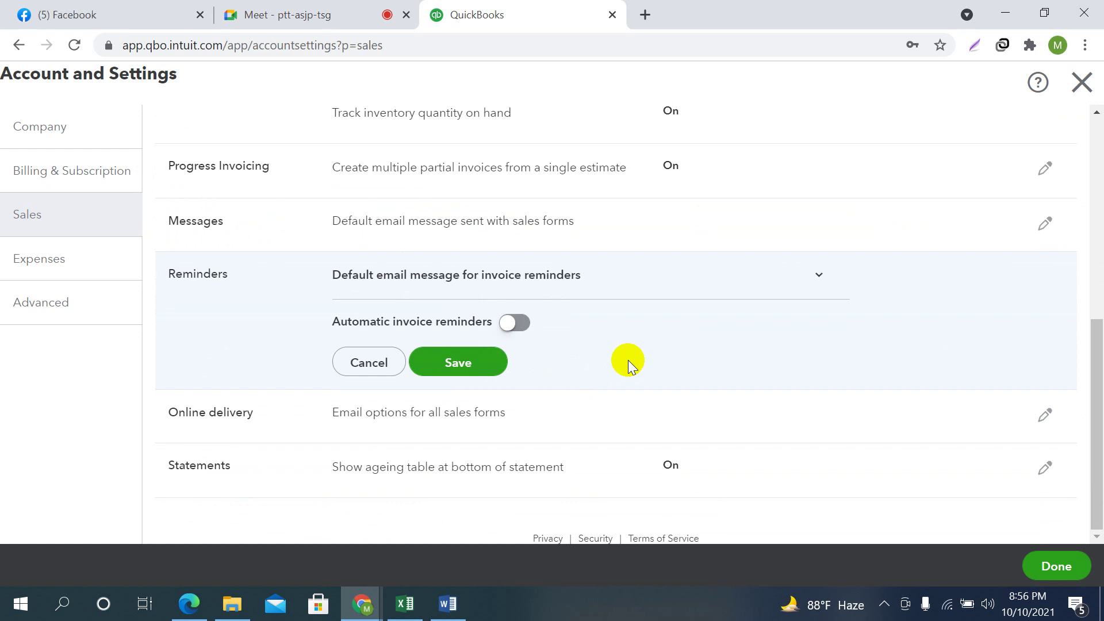
pyautogui.click(514, 322)
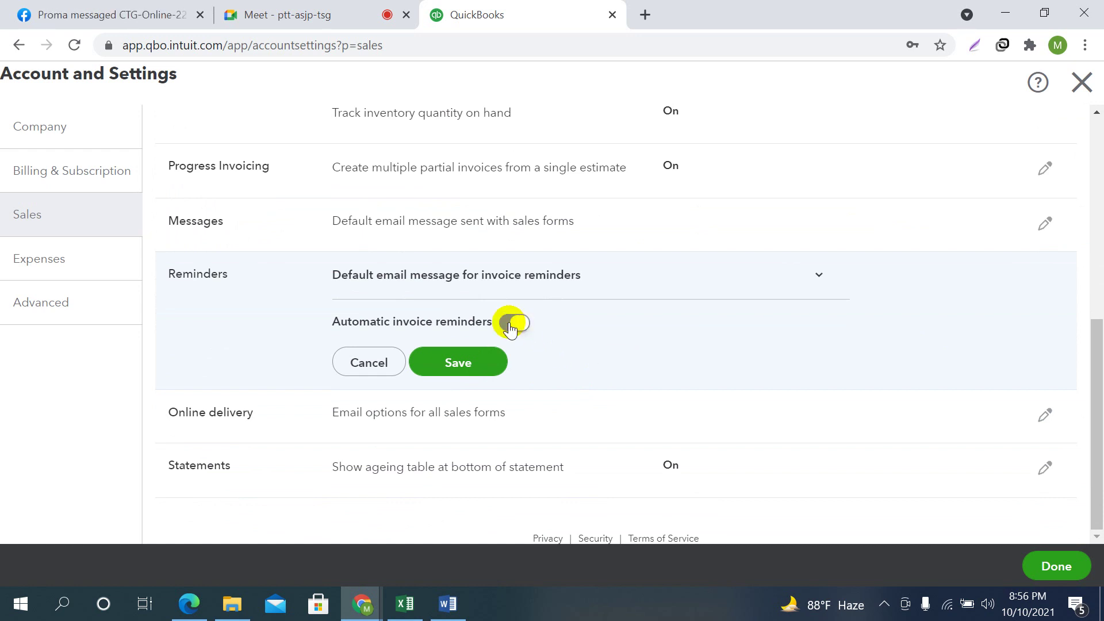
pyautogui.scroll(-3, 805, 373)
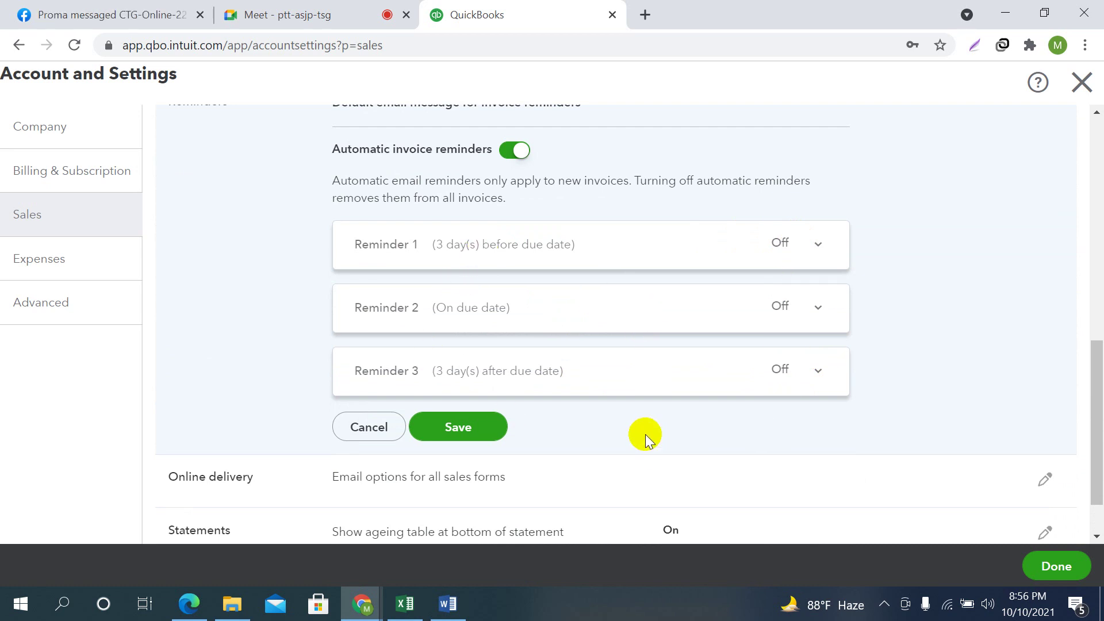
pyautogui.click(819, 246)
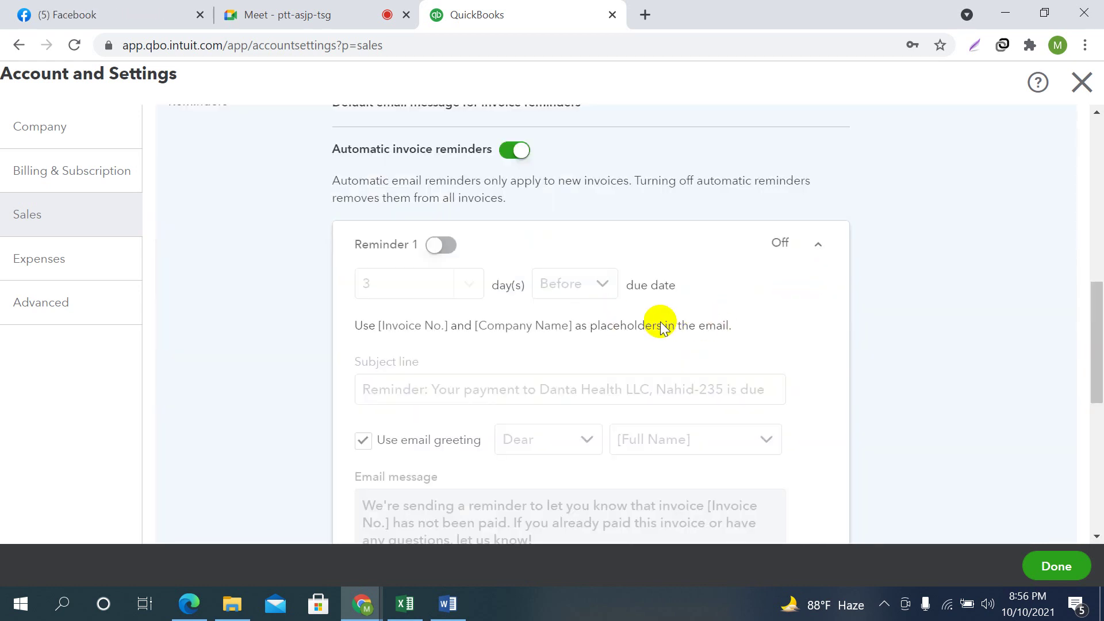
pyautogui.scroll(-1, 654, 322)
pyautogui.click(441, 159)
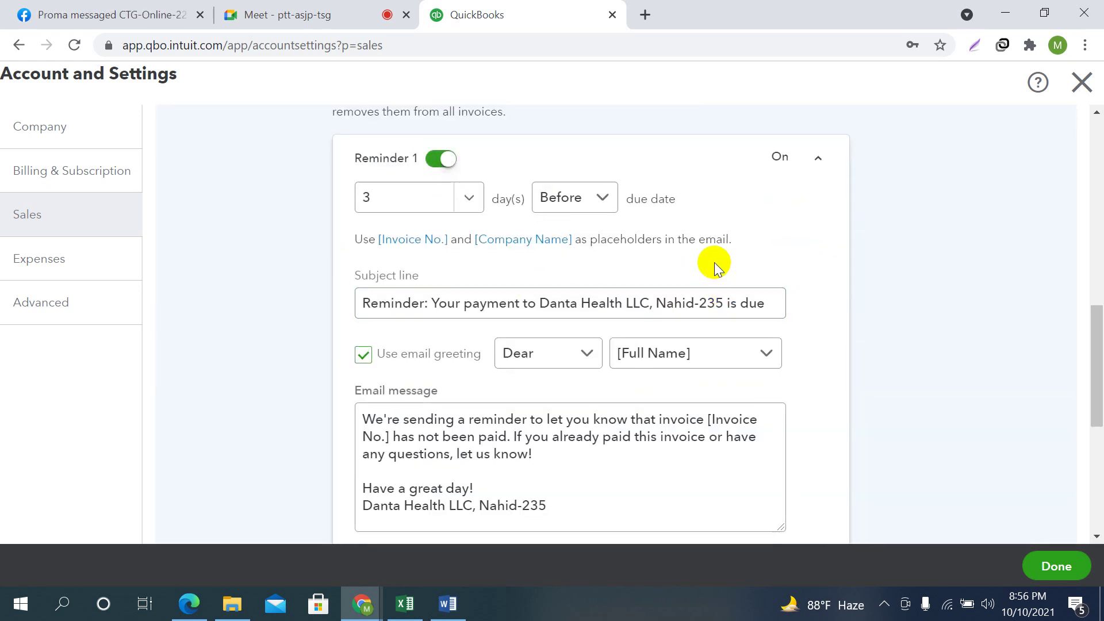
# Set Reminder 1 to go out 7 days before the due date
pyautogui.click(592, 290)
pyautogui.click(469, 198)
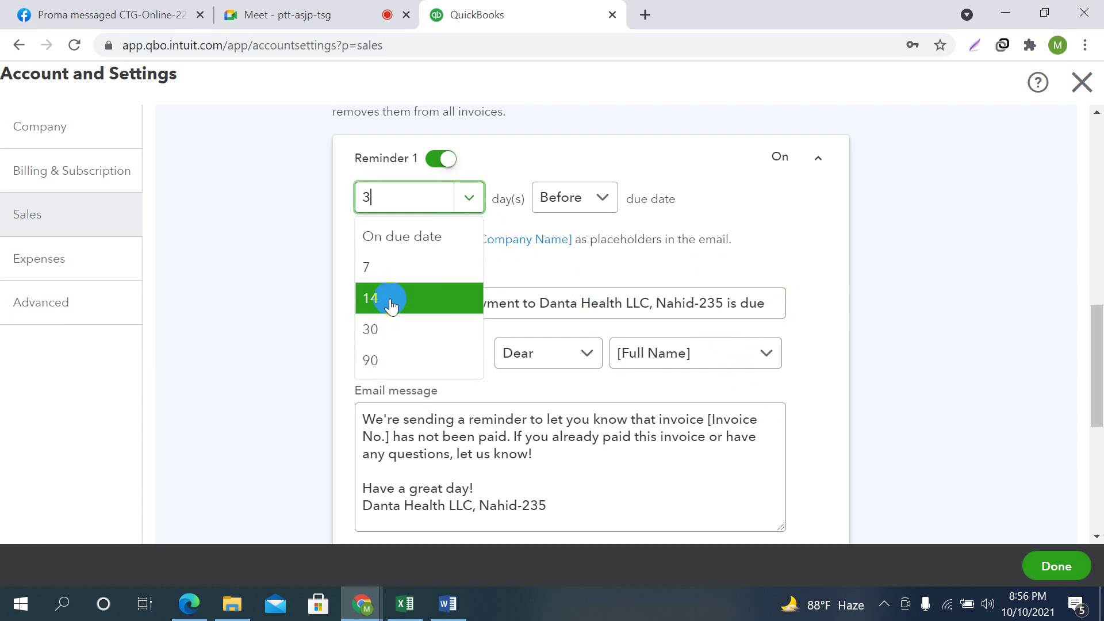
pyautogui.click(408, 264)
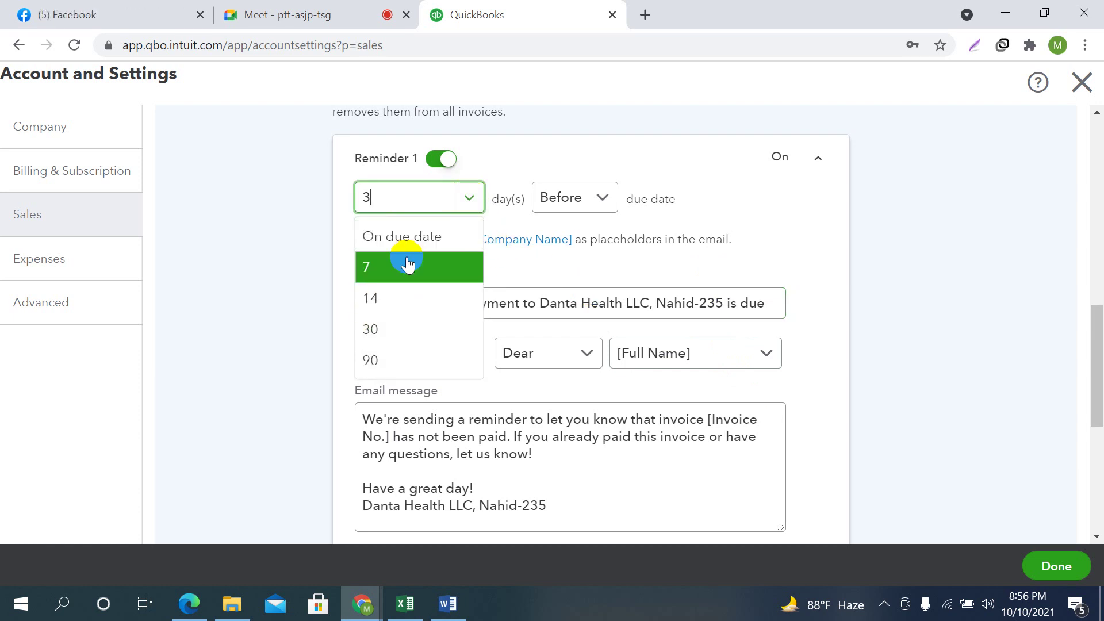
pyautogui.click(604, 198)
pyautogui.click(573, 233)
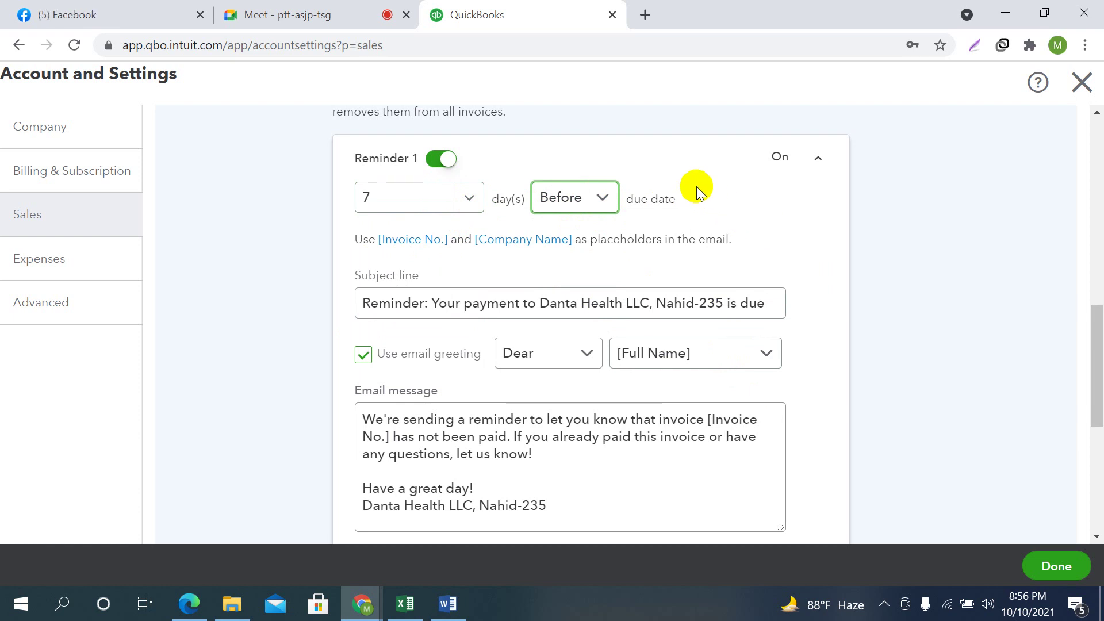
pyautogui.click(467, 200)
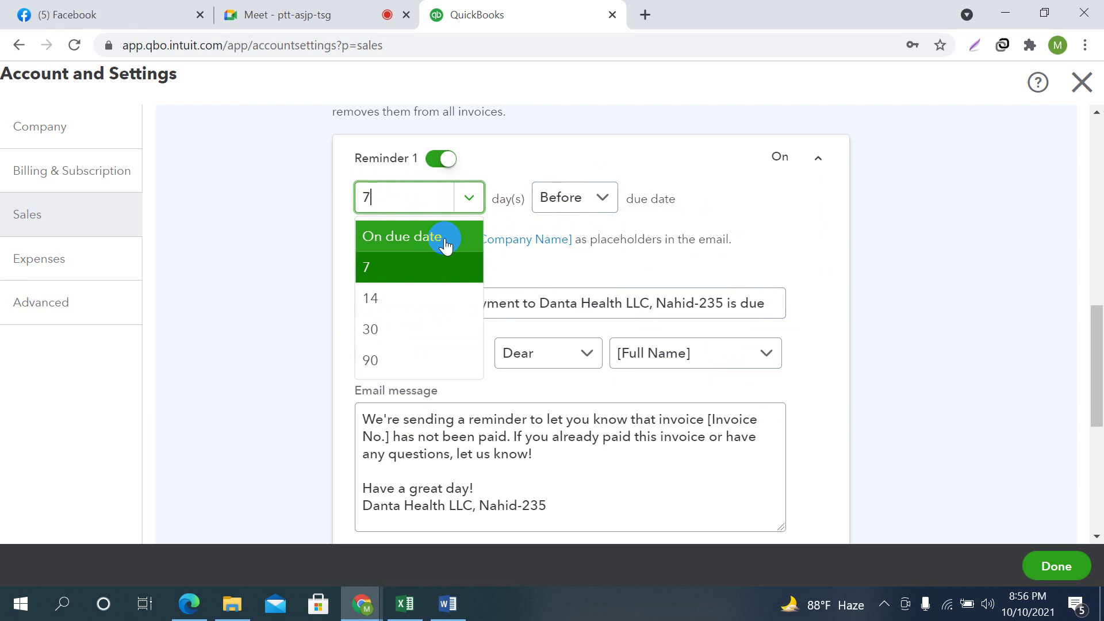
pyautogui.click(409, 257)
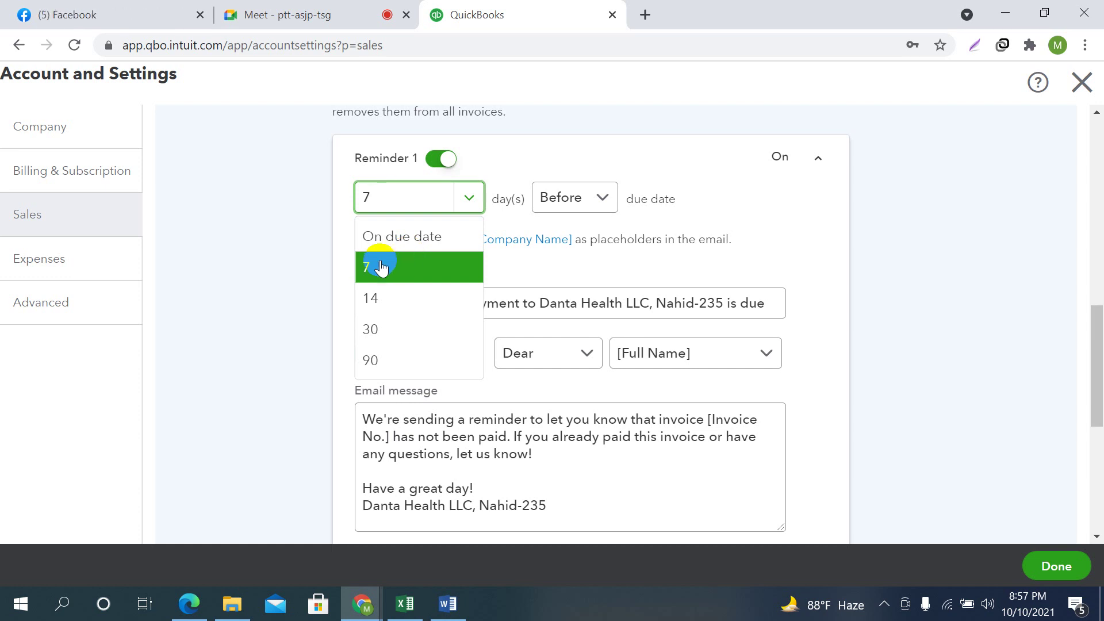
pyautogui.click(380, 264)
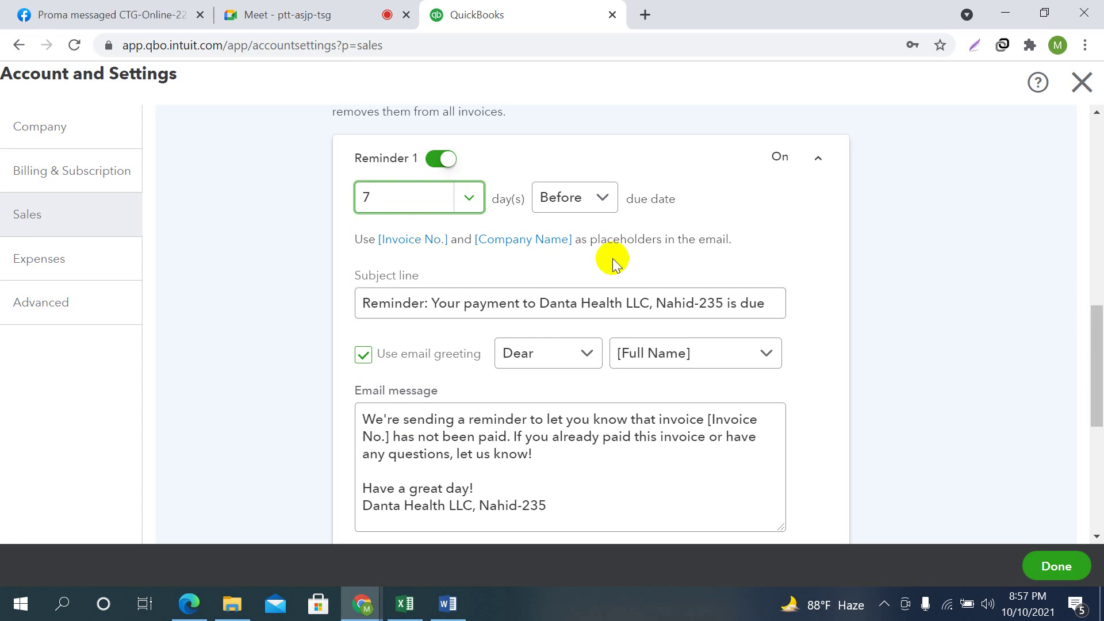
pyautogui.scroll(-4, 715, 235)
pyautogui.scroll(-2, 715, 234)
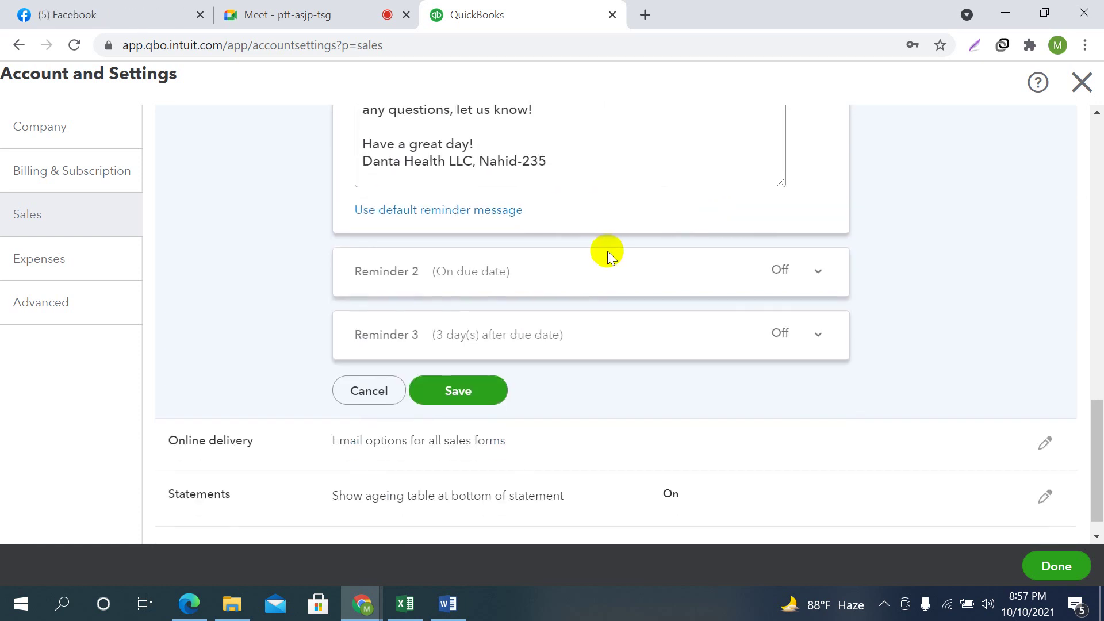
pyautogui.scroll(3, 521, 301)
# Turn Reminder 2 on with 14 days before the due date, then bring up the Meet call
pyautogui.click(661, 256)
pyautogui.scroll(-3, 662, 256)
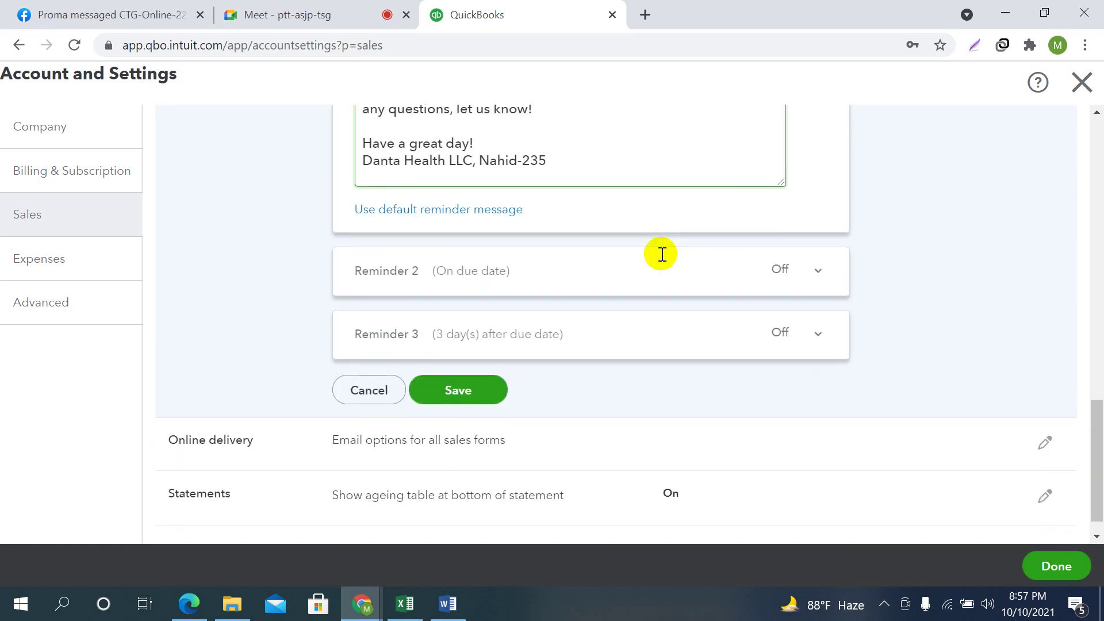
pyautogui.click(816, 278)
pyautogui.scroll(3, 668, 307)
pyautogui.scroll(3, 668, 308)
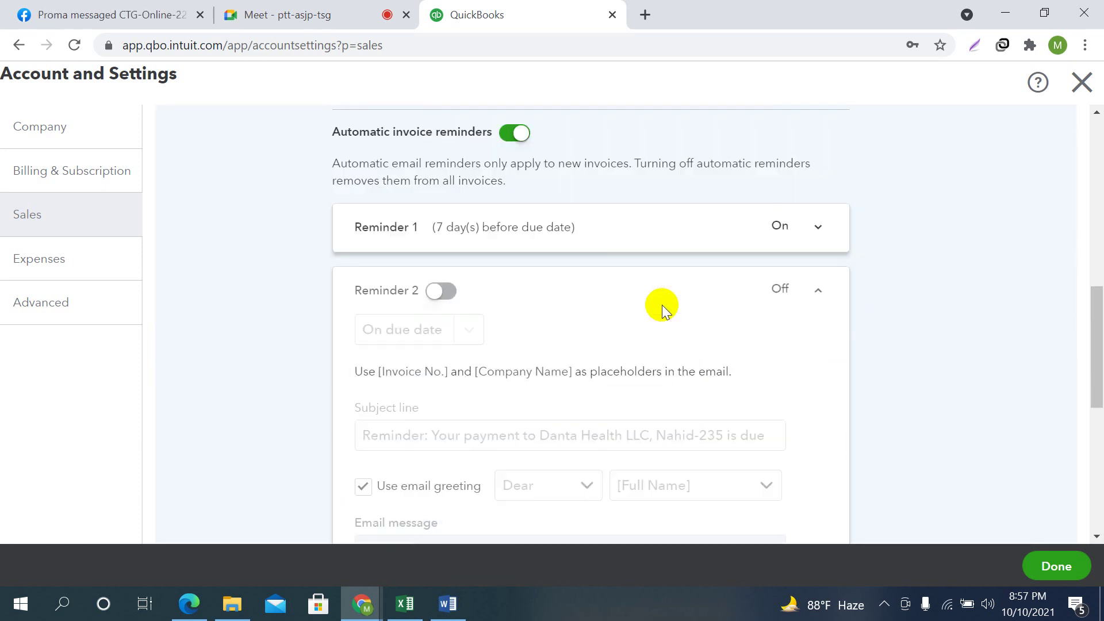
pyautogui.click(440, 311)
pyautogui.scroll(-2, 598, 355)
pyautogui.click(468, 260)
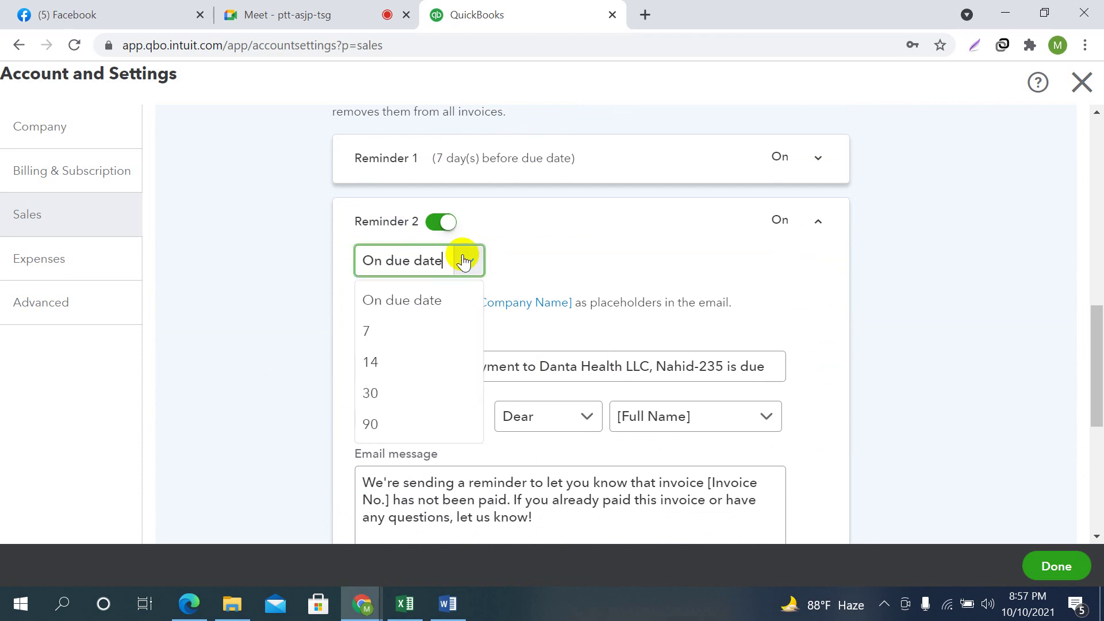
pyautogui.click(388, 371)
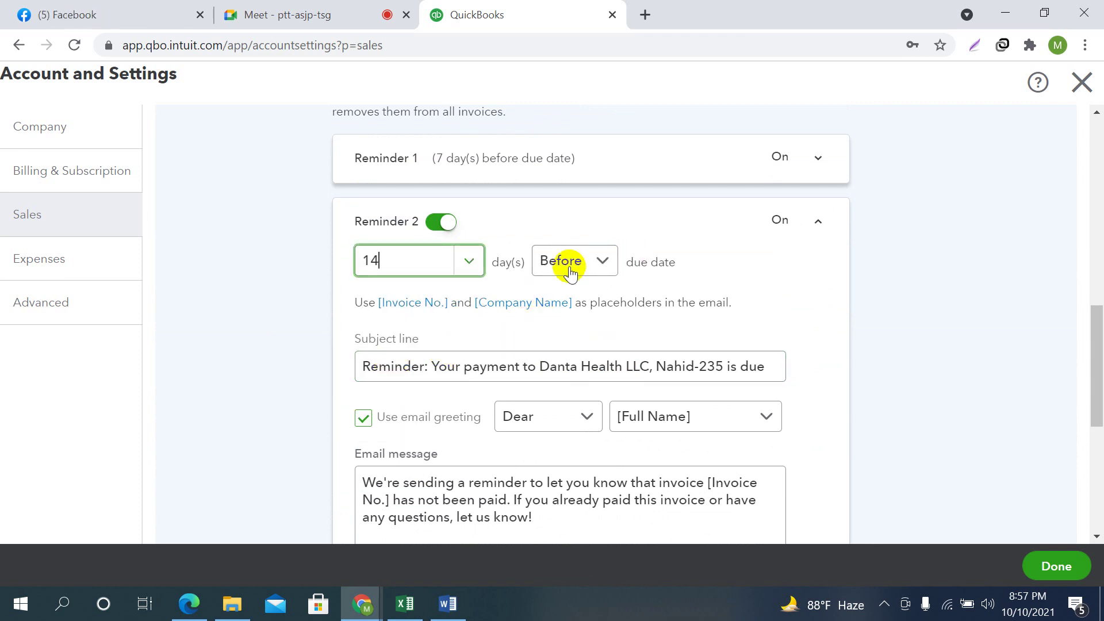
pyautogui.click(599, 261)
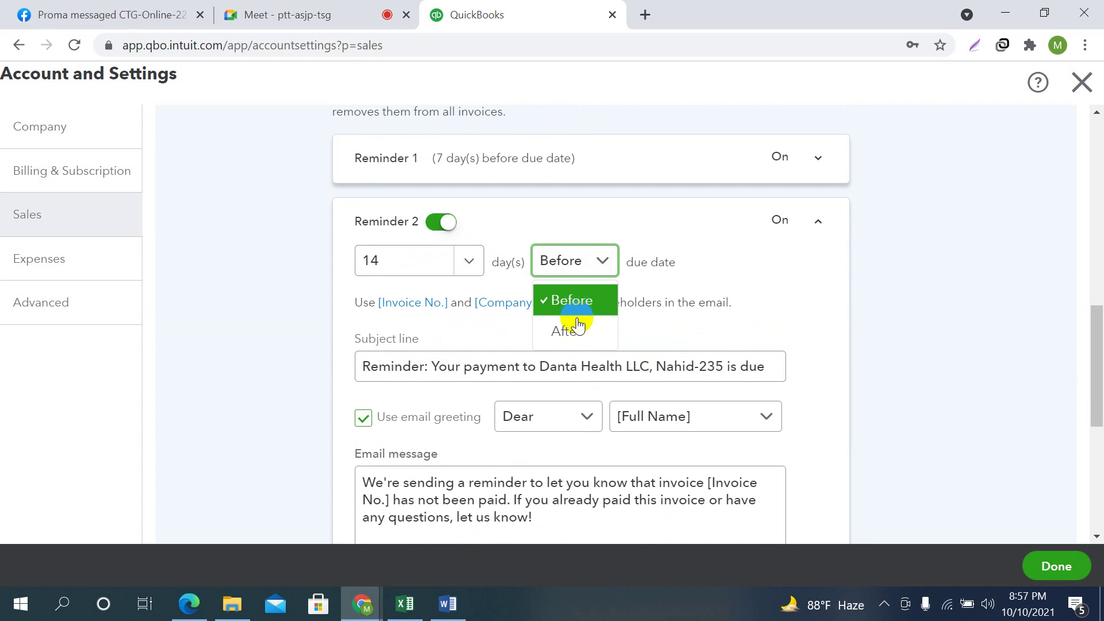
pyautogui.click(275, 14)
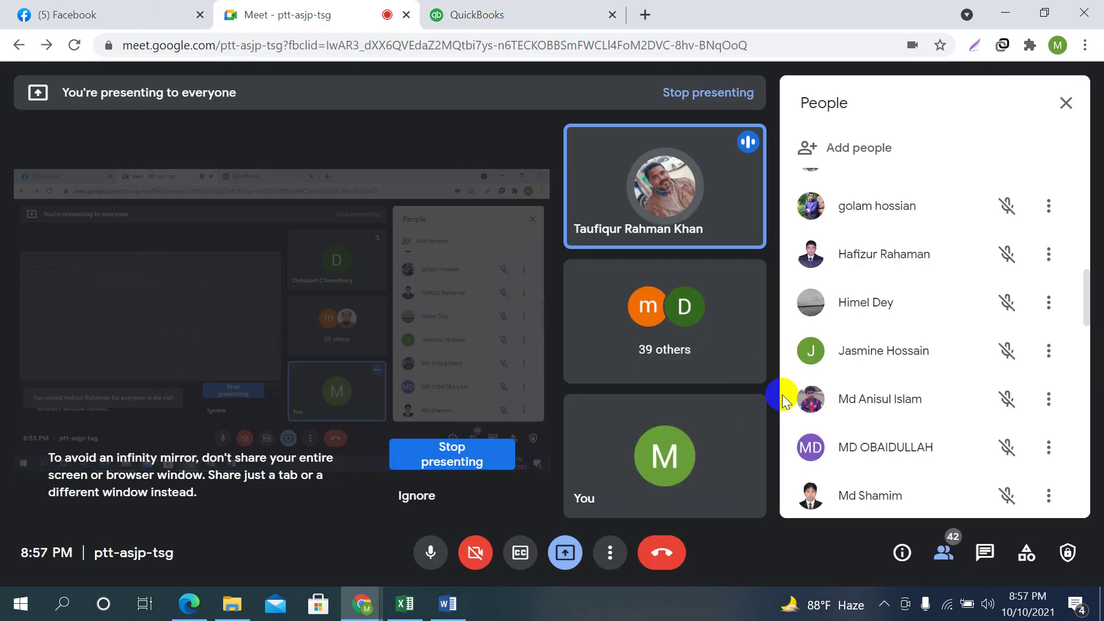
# Close the Meet participants and in-call messages panels, dismiss the presenting notice, and return to QuickBooks
pyautogui.click(1066, 103)
pyautogui.moveTo(792, 476)
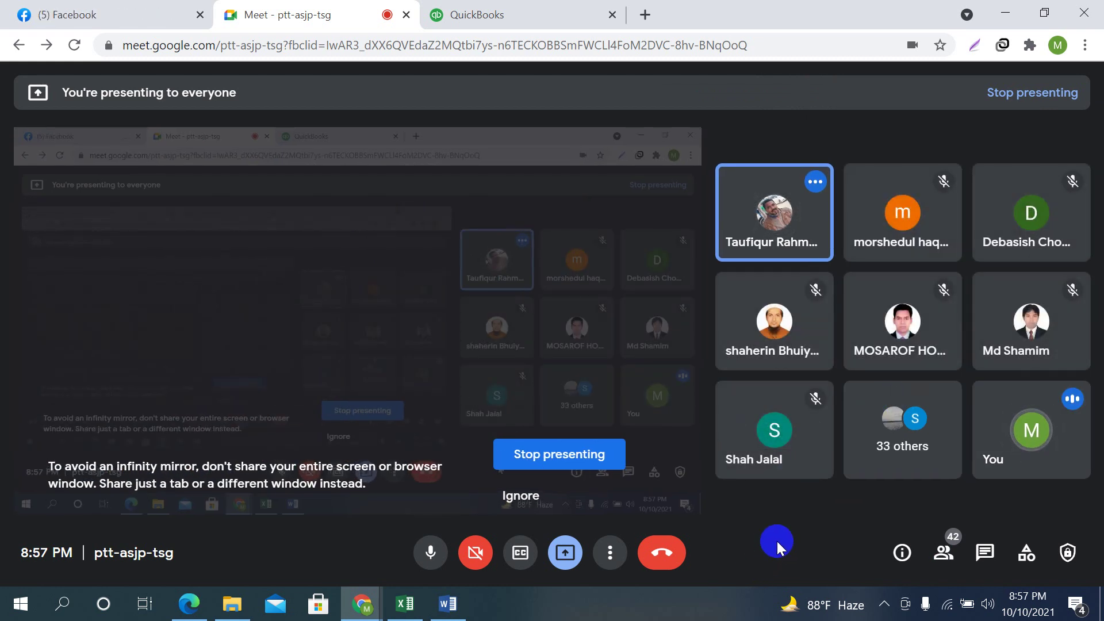
pyautogui.click(504, 8)
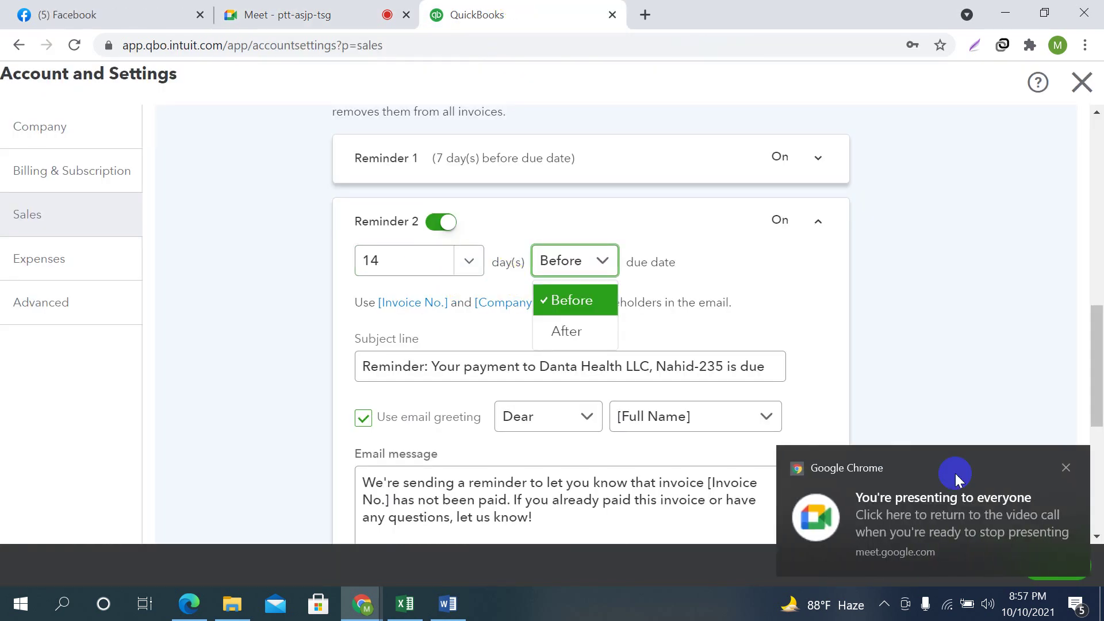
pyautogui.click(1067, 468)
pyautogui.click(240, 8)
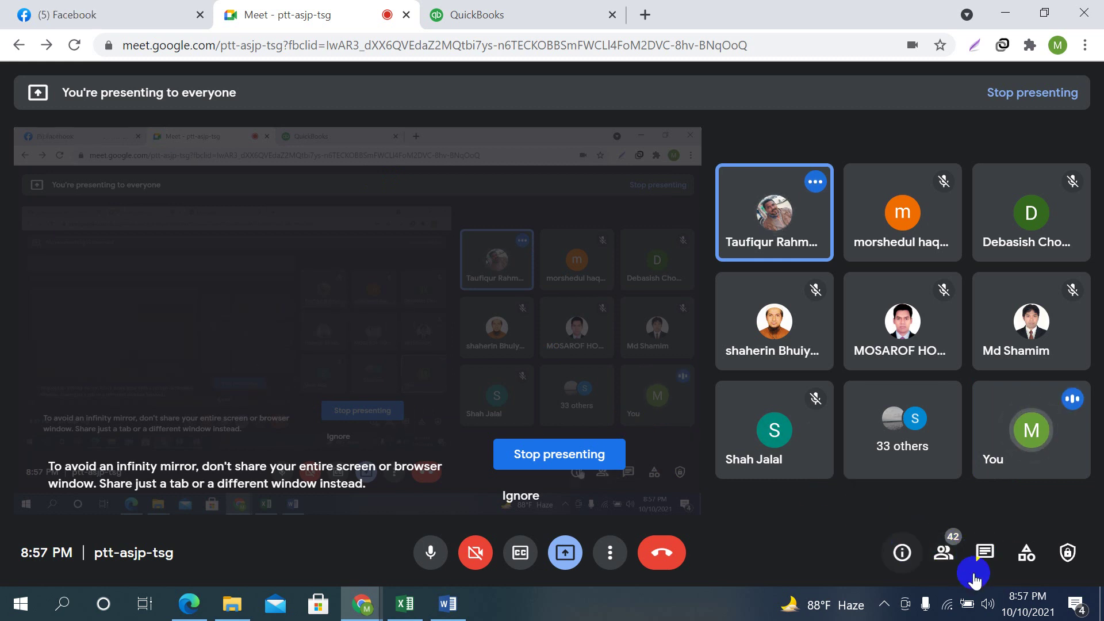
pyautogui.click(985, 553)
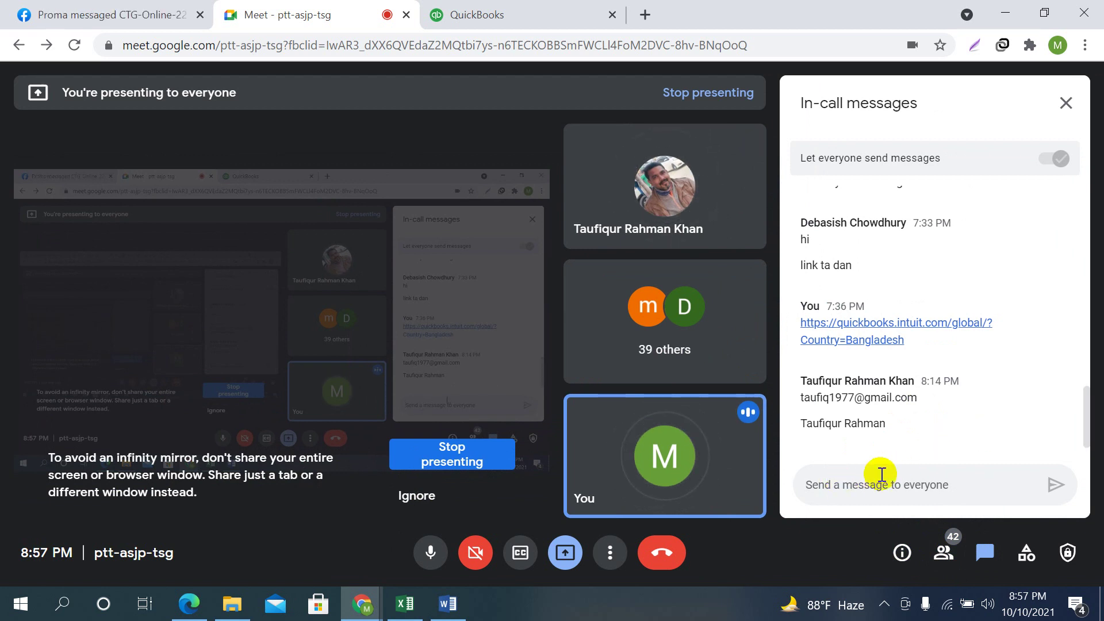
pyautogui.click(1069, 104)
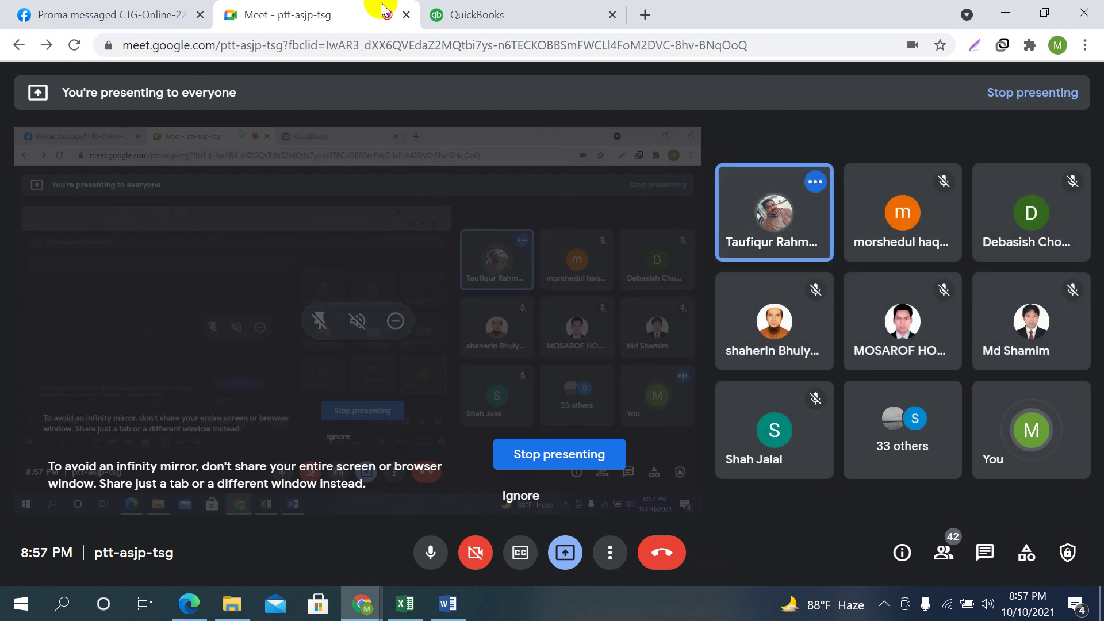
pyautogui.click(477, 14)
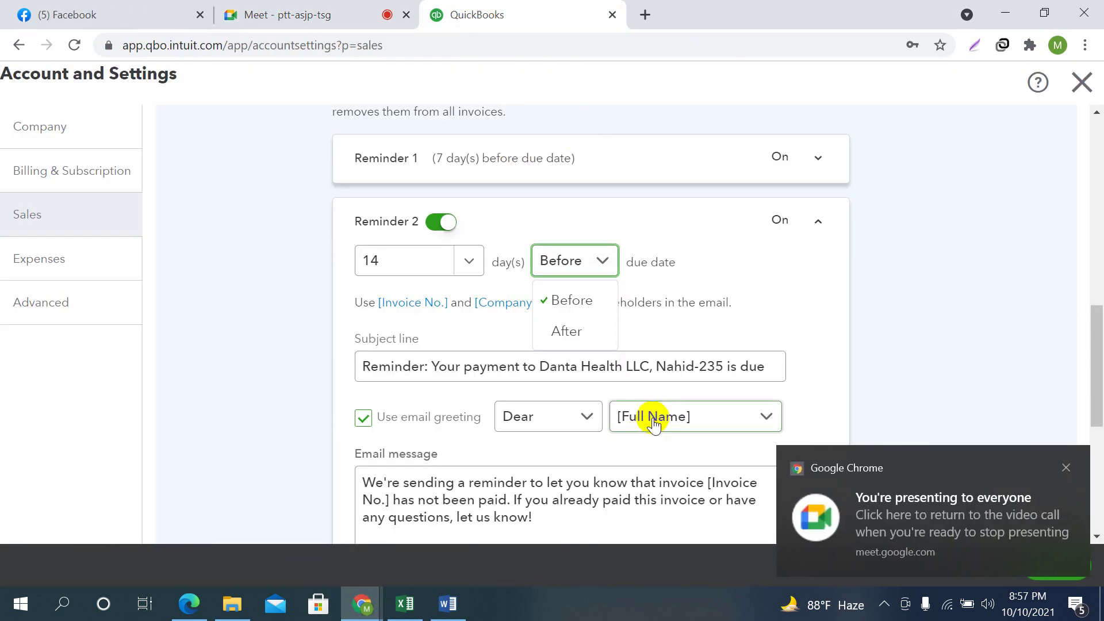
# Change Reminder 2 to send on the due date
pyautogui.click(1066, 465)
pyautogui.scroll(1, 555, 345)
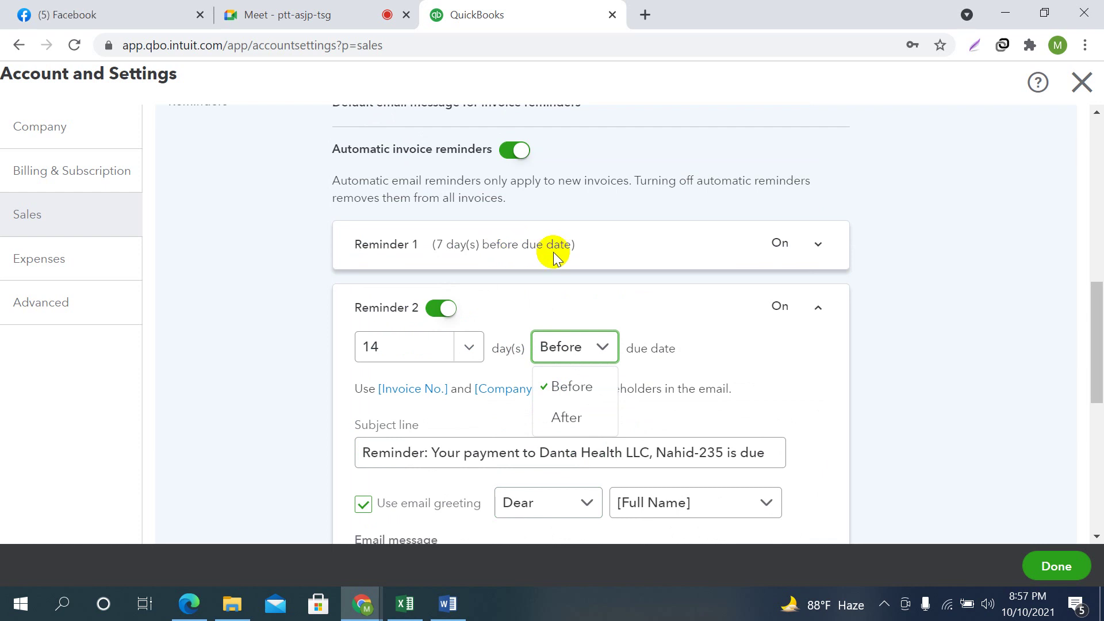
pyautogui.click(458, 347)
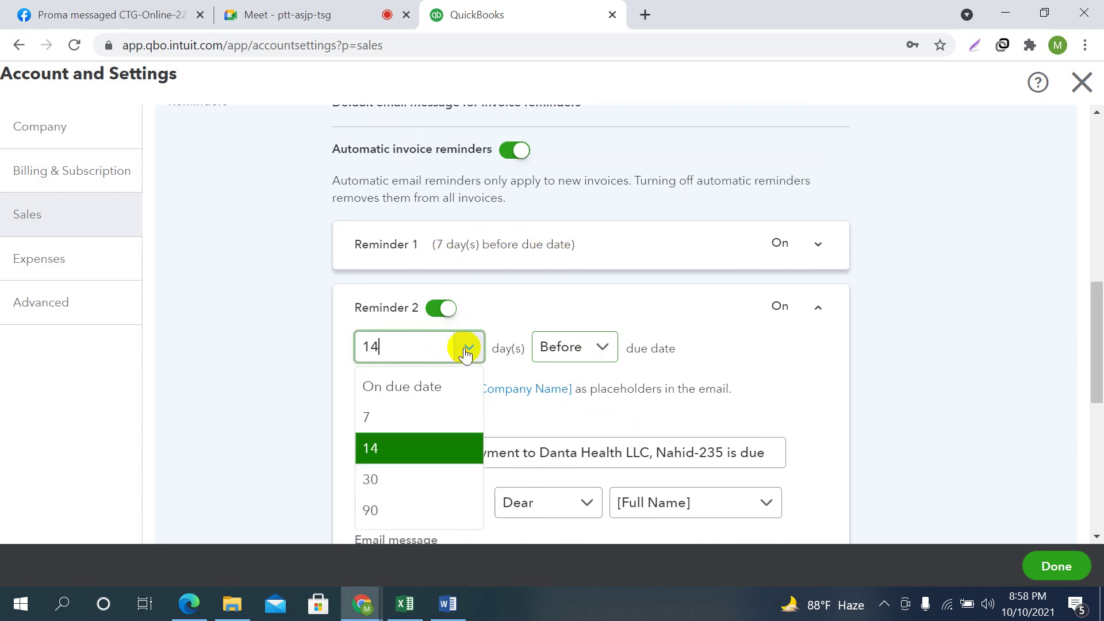
pyautogui.click(395, 387)
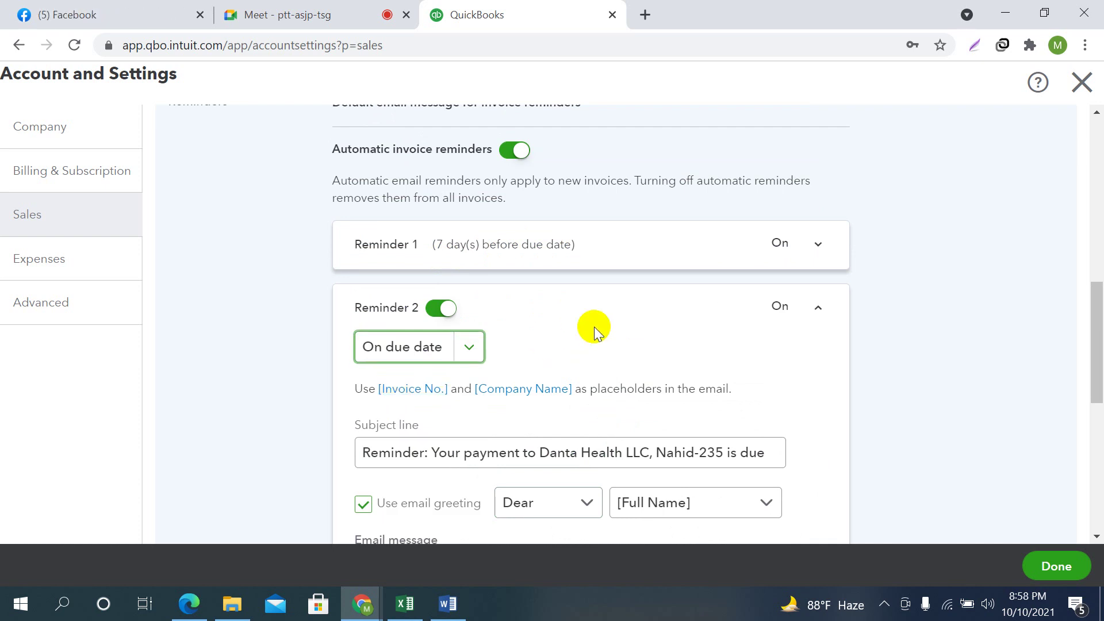
# Turn Reminder 3 on at 7 days after the due date and save the reminders
pyautogui.scroll(-3, 594, 327)
pyautogui.scroll(-5, 603, 341)
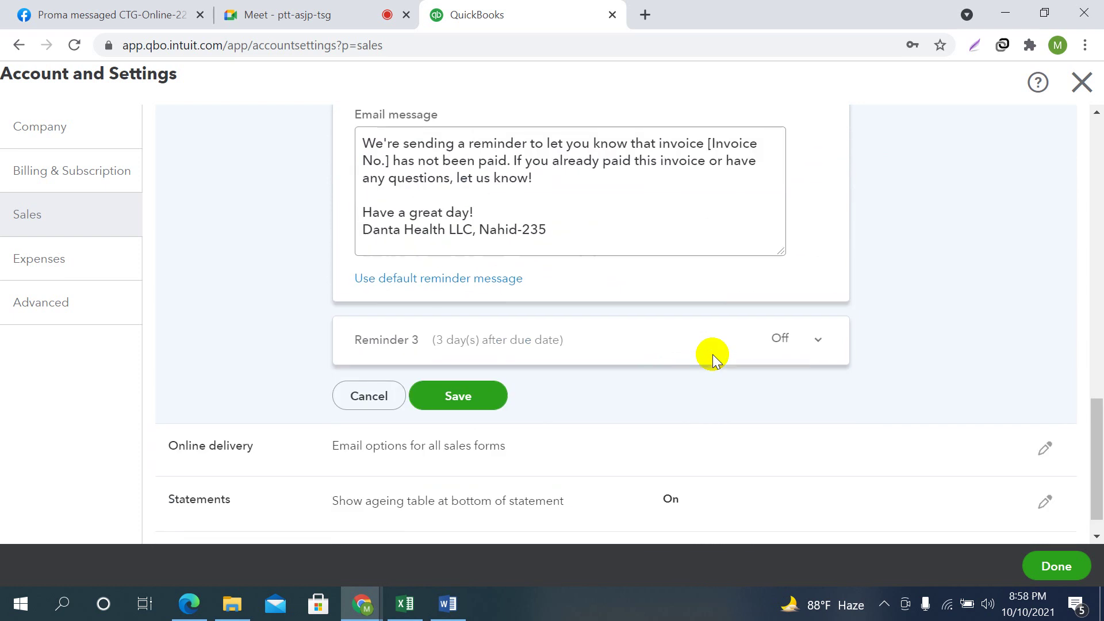
pyautogui.click(817, 335)
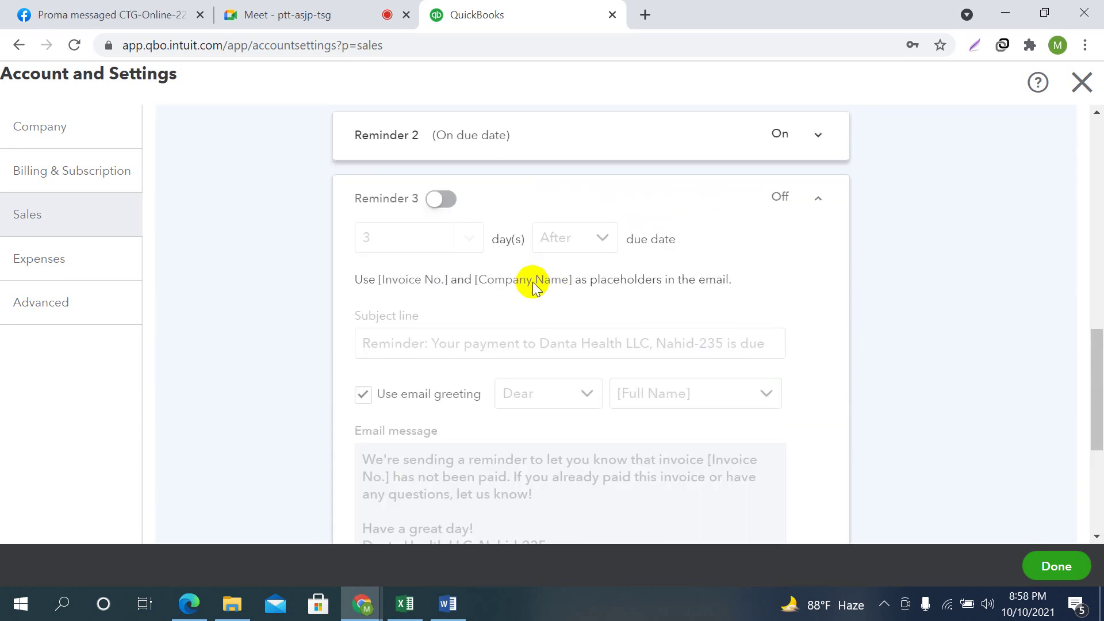
pyautogui.click(436, 199)
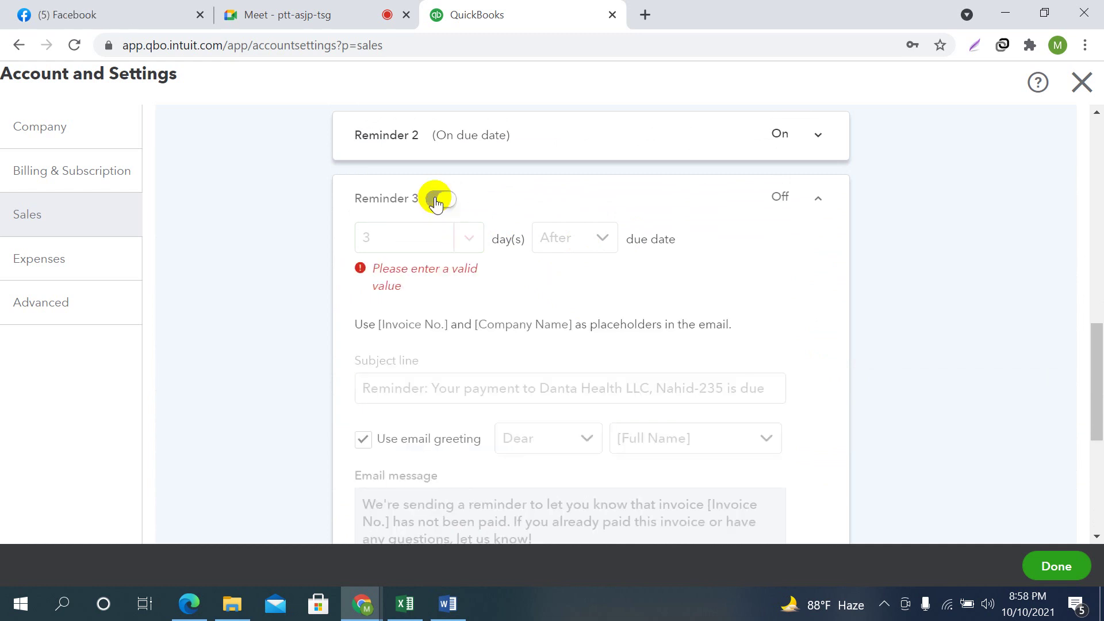
pyautogui.click(469, 238)
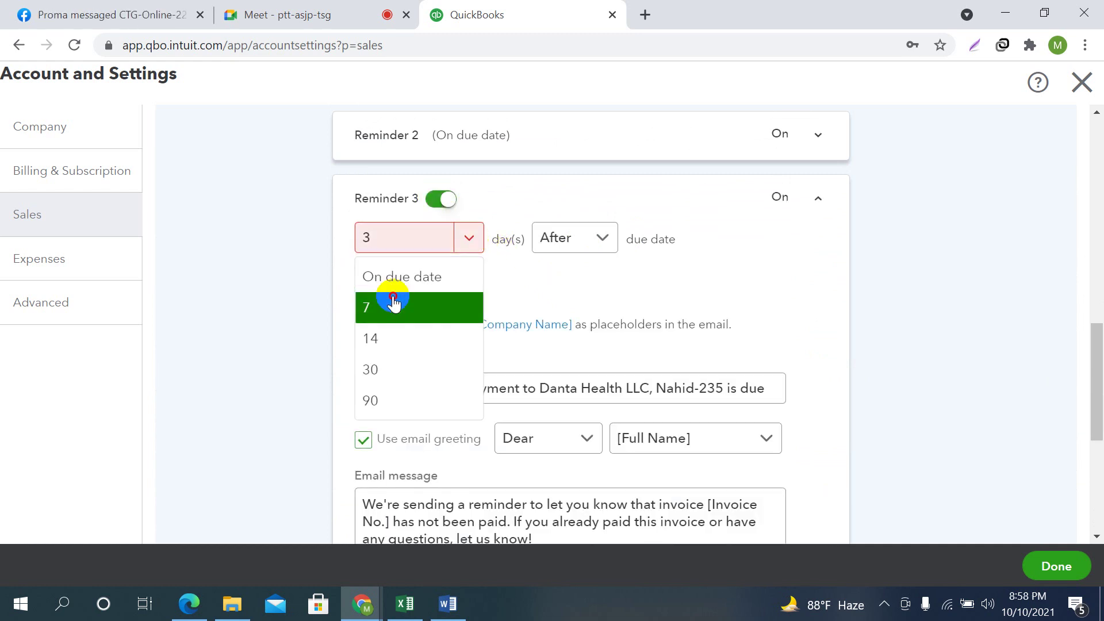
pyautogui.click(395, 306)
pyautogui.click(603, 238)
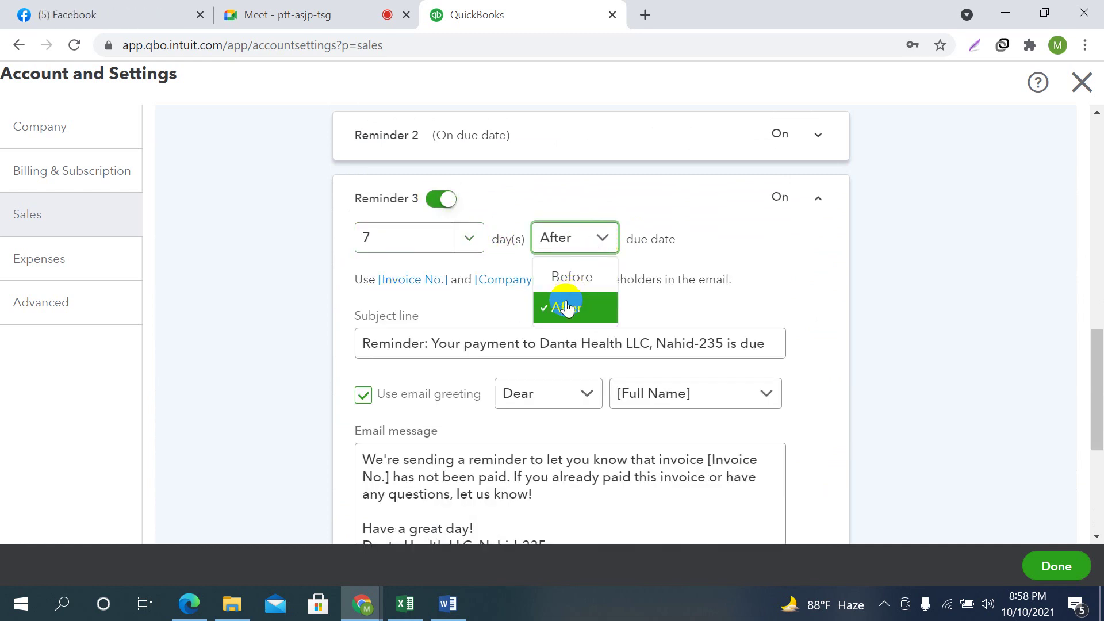
pyautogui.click(565, 309)
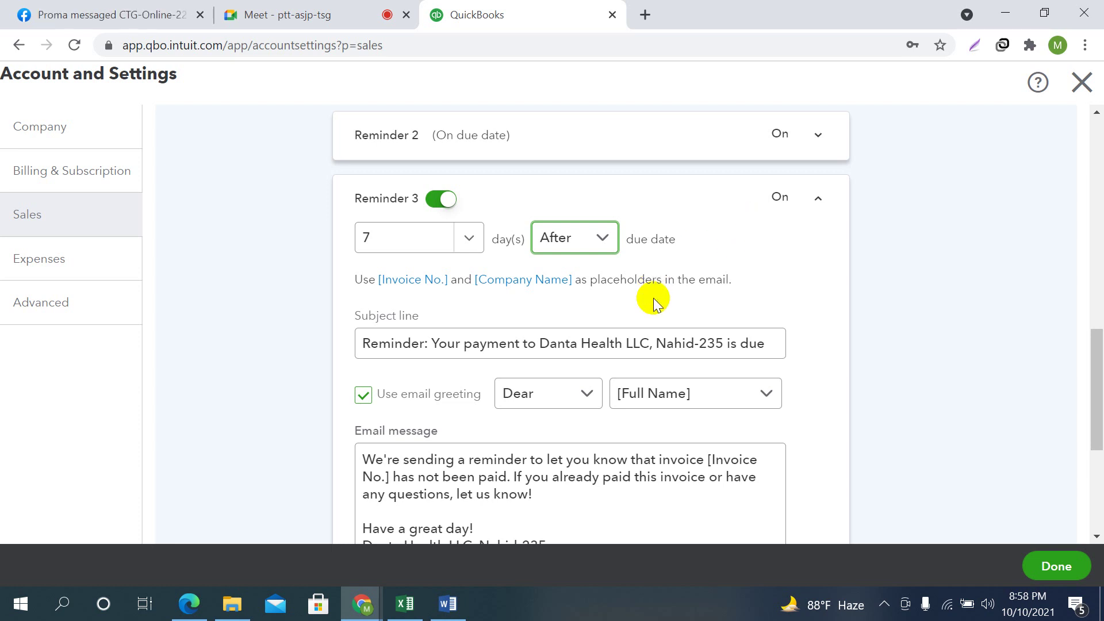
pyautogui.scroll(-5, 635, 327)
pyautogui.click(483, 367)
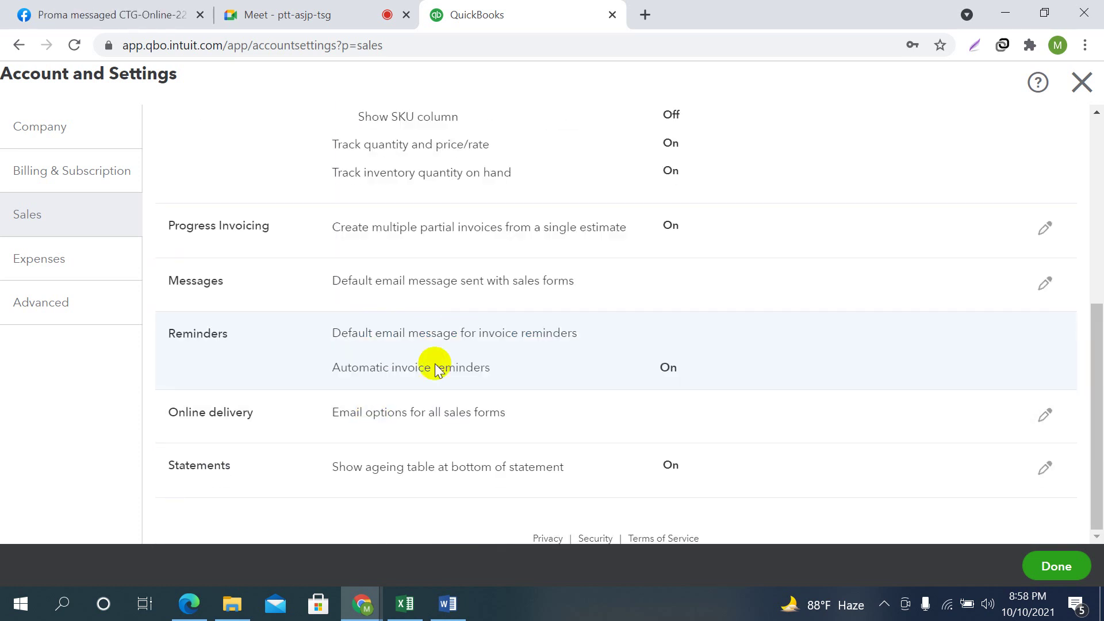
pyautogui.click(1035, 416)
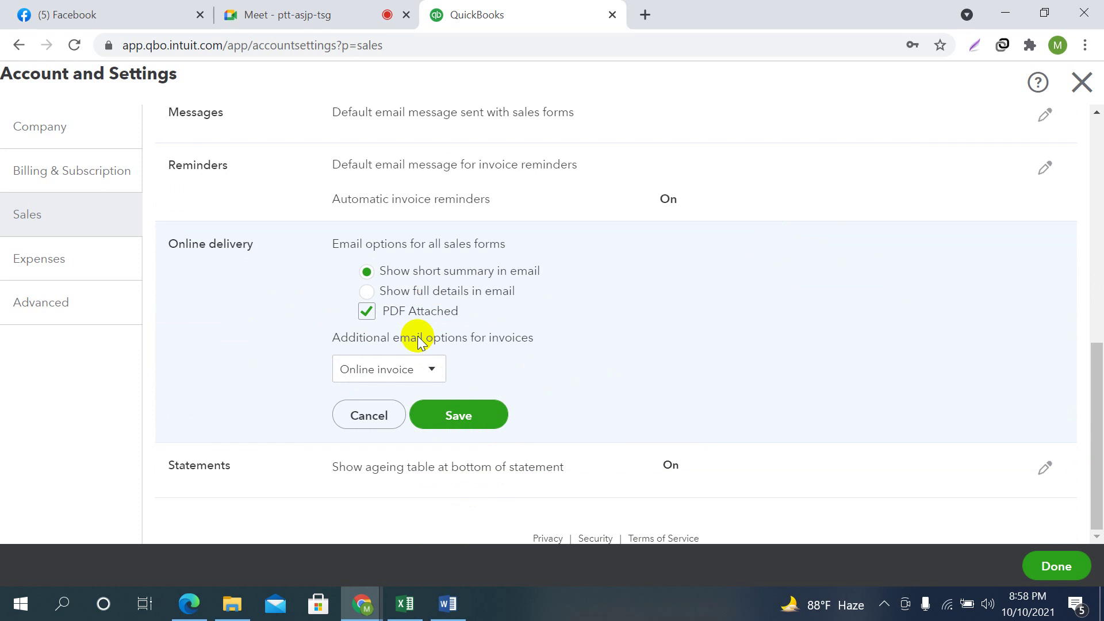
pyautogui.click(461, 420)
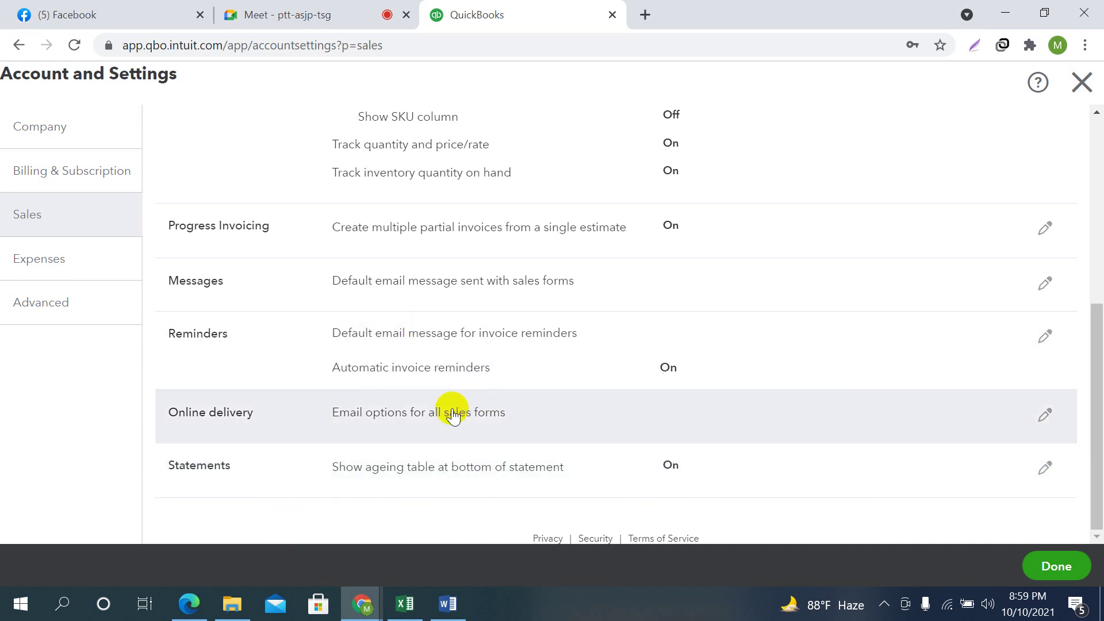
pyautogui.scroll(6, 458, 284)
pyautogui.scroll(-6, 620, 287)
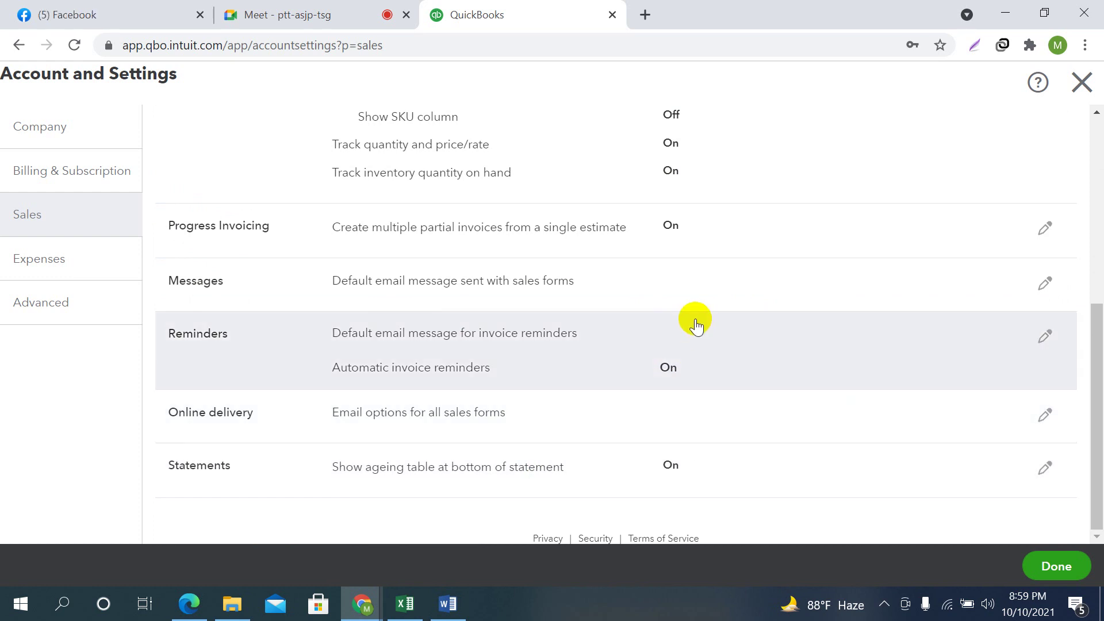
# Go to the Expenses page and start editing Bills and expenses, currently all off
pyautogui.click(30, 275)
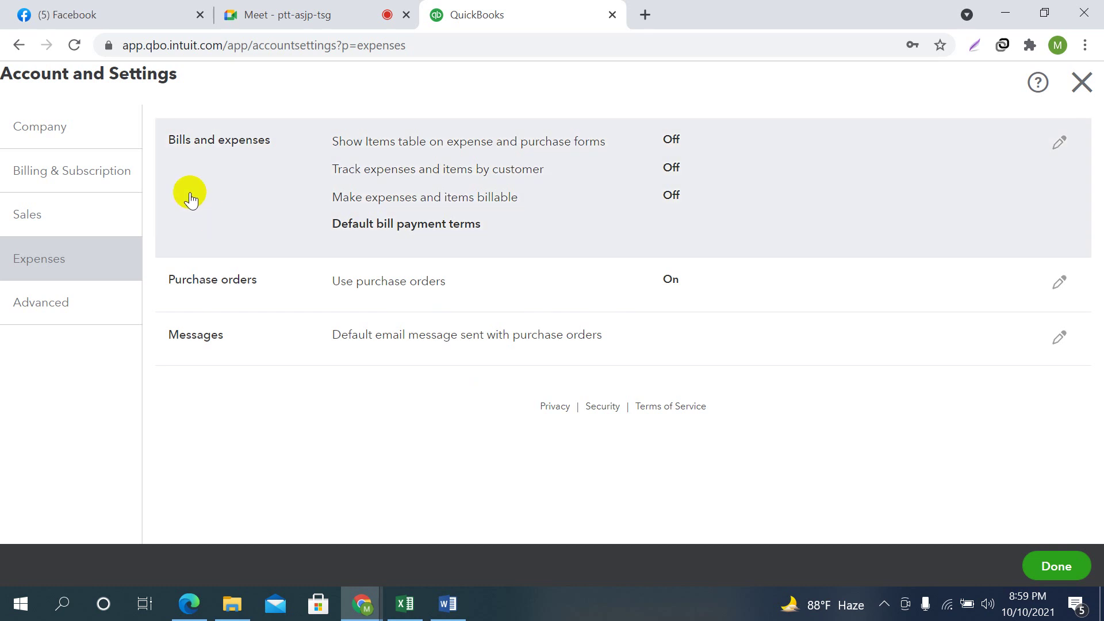
pyautogui.click(1059, 142)
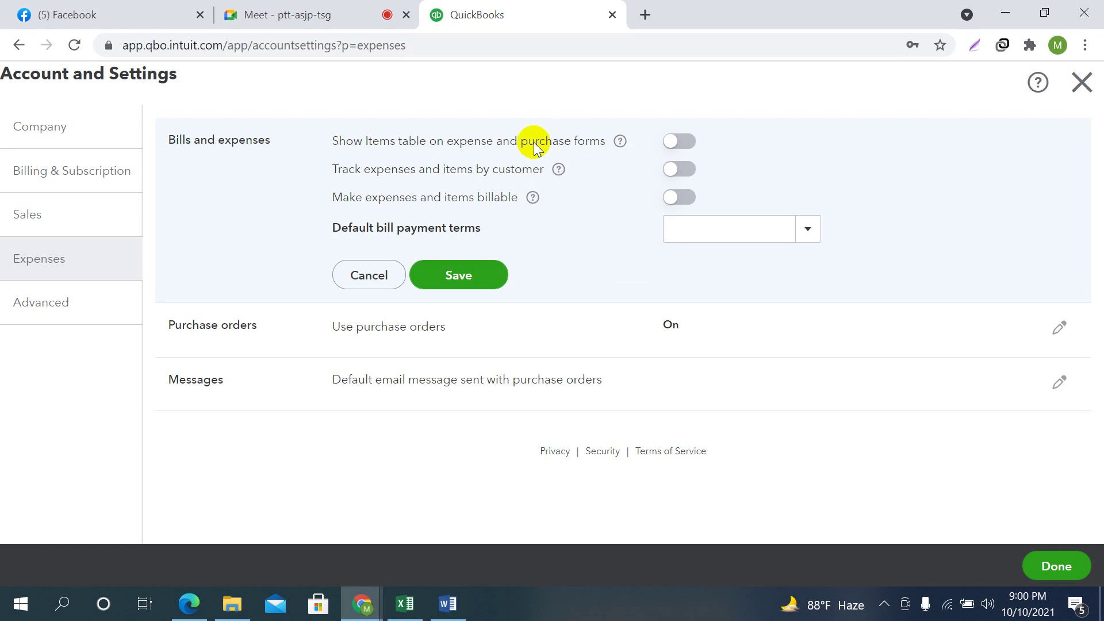
# Turn on Show Items table, set default bill payment terms to Net 30, and save
pyautogui.click(679, 142)
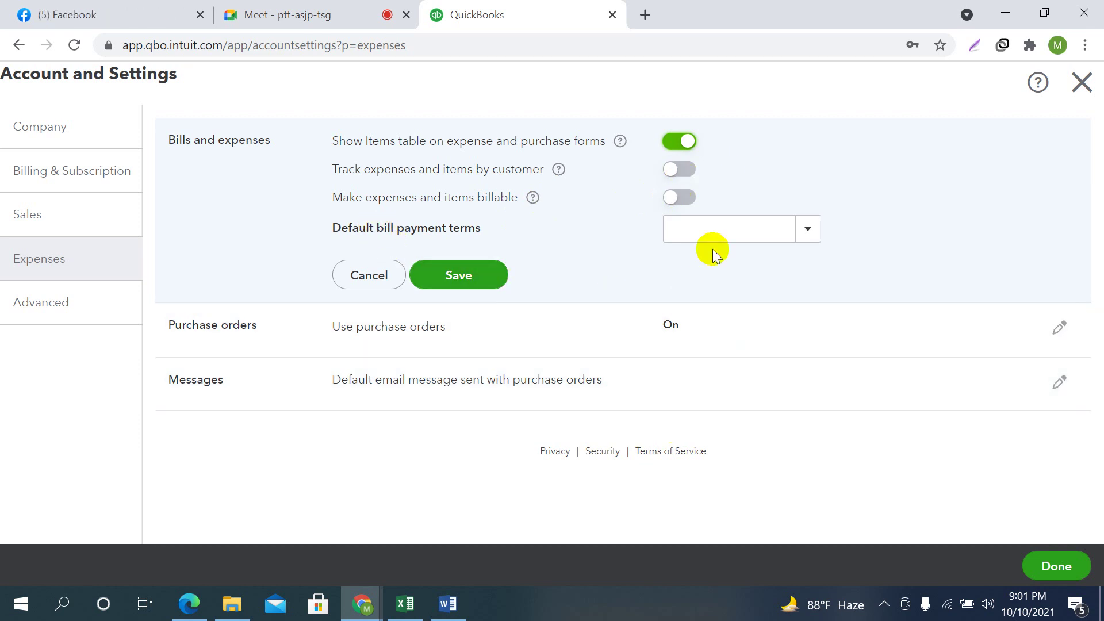
pyautogui.click(703, 224)
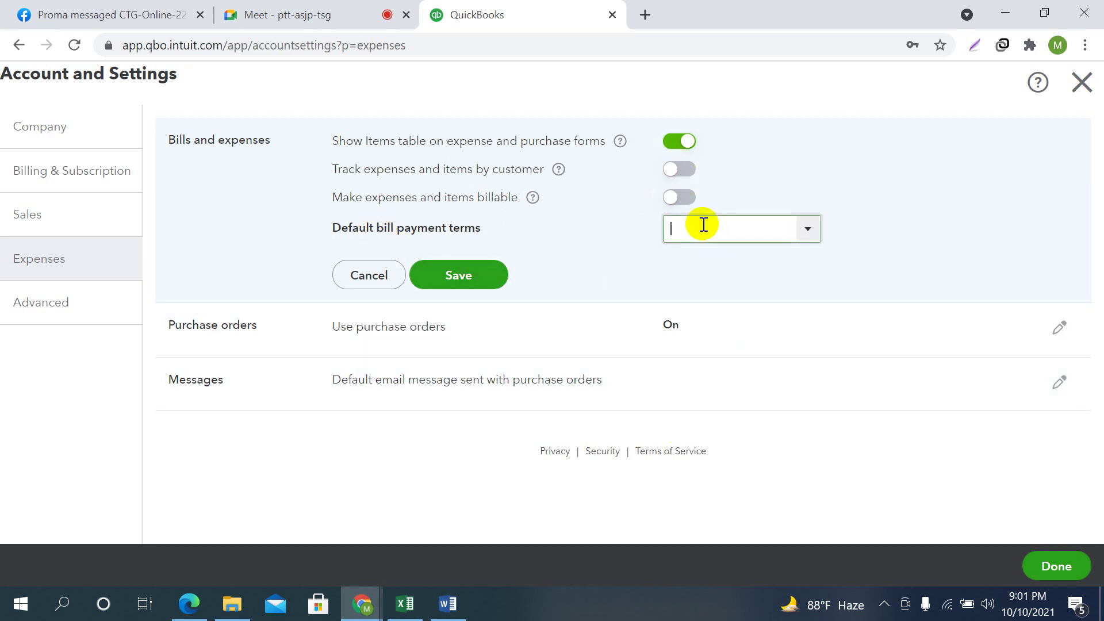
pyautogui.click(809, 230)
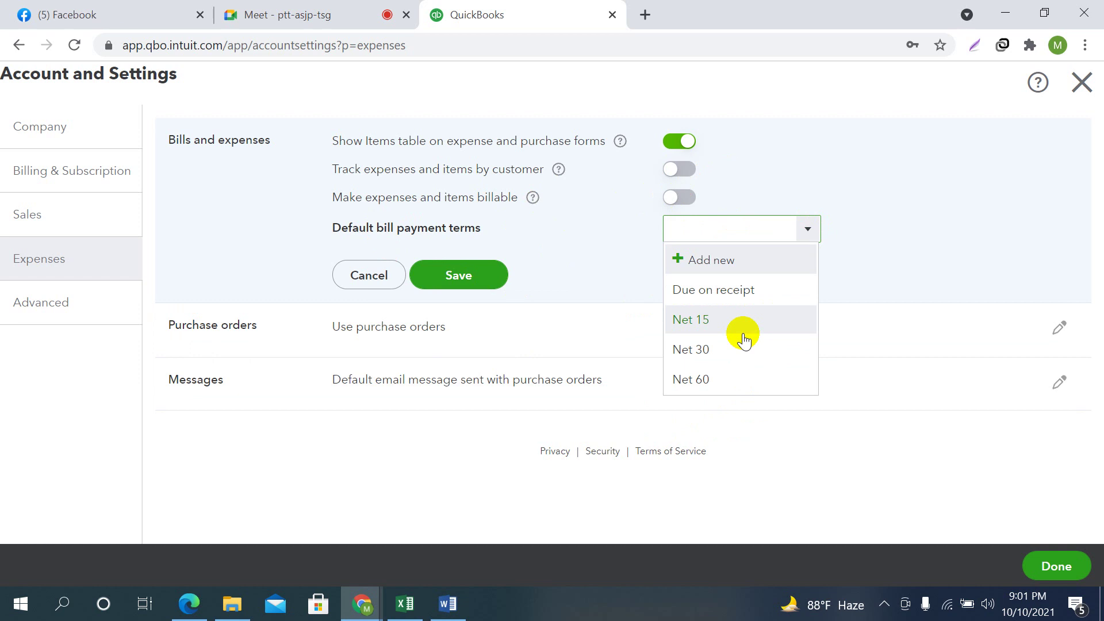
pyautogui.click(710, 350)
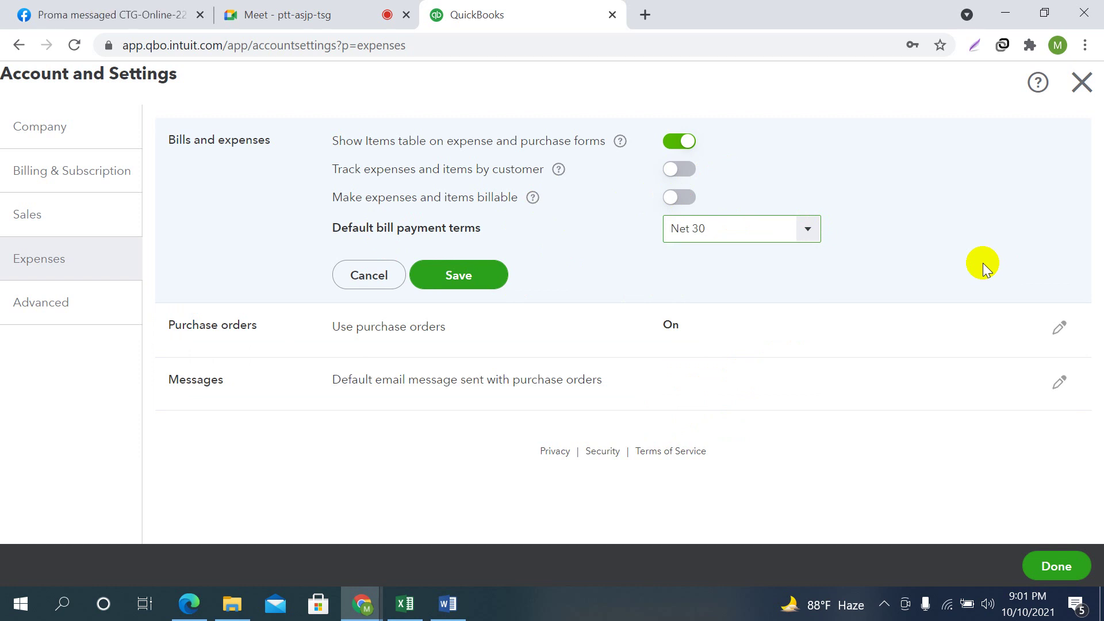
pyautogui.click(469, 278)
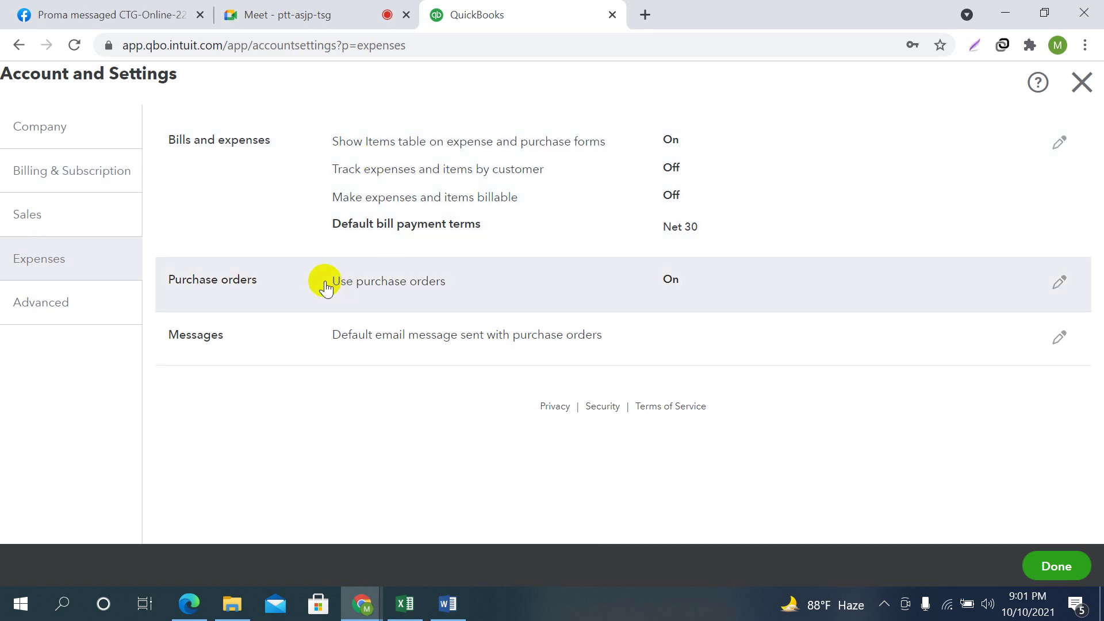
pyautogui.click(1058, 283)
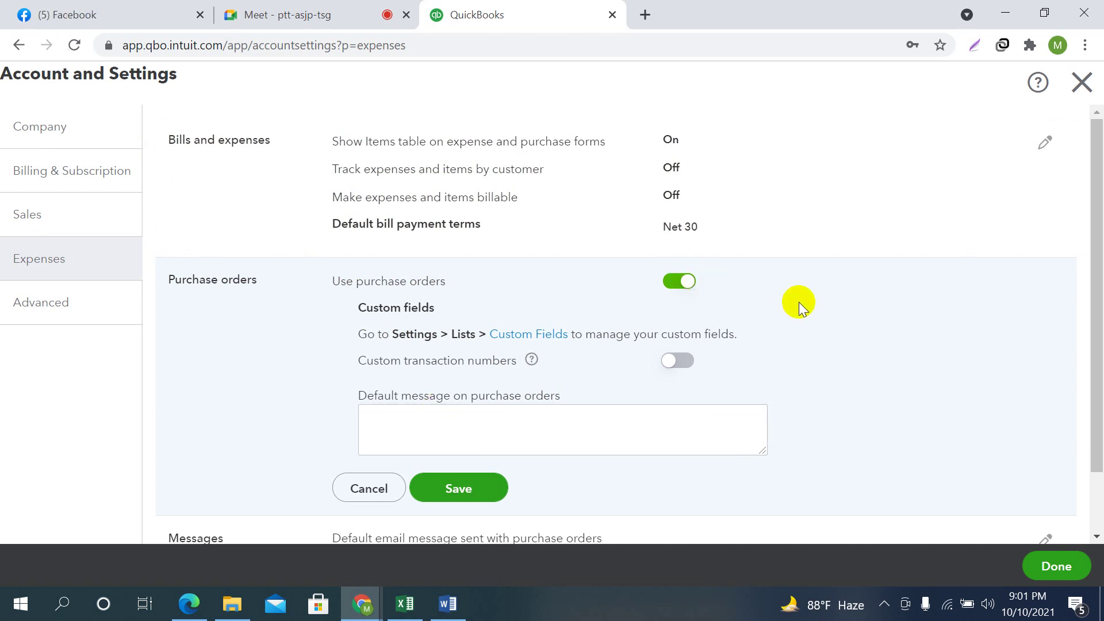
pyautogui.click(682, 282)
pyautogui.scroll(-2, 863, 311)
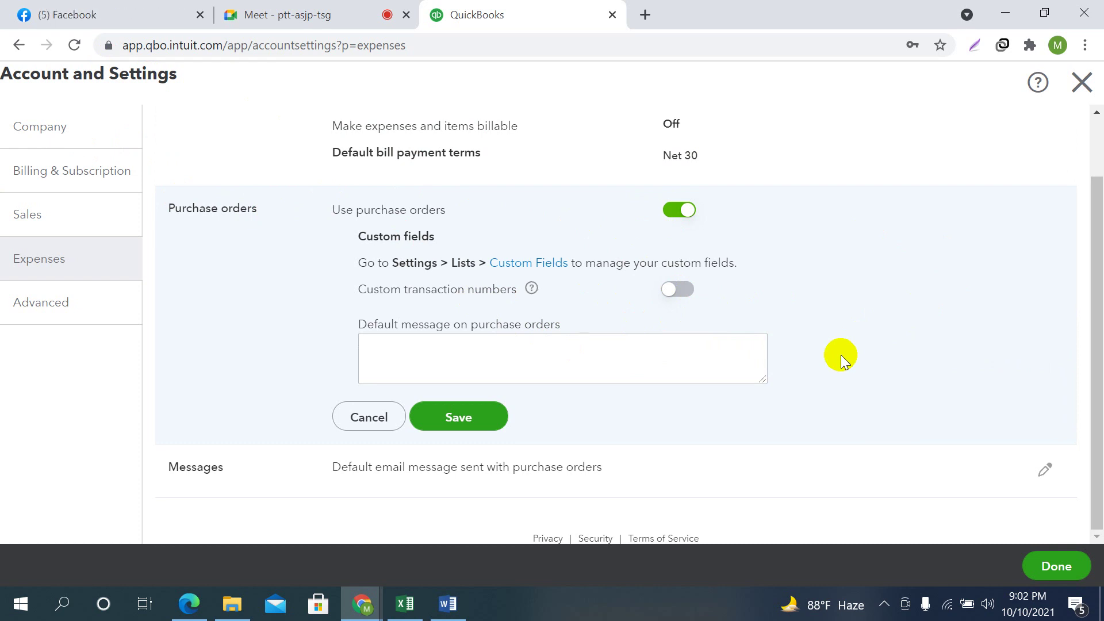
pyautogui.click(461, 418)
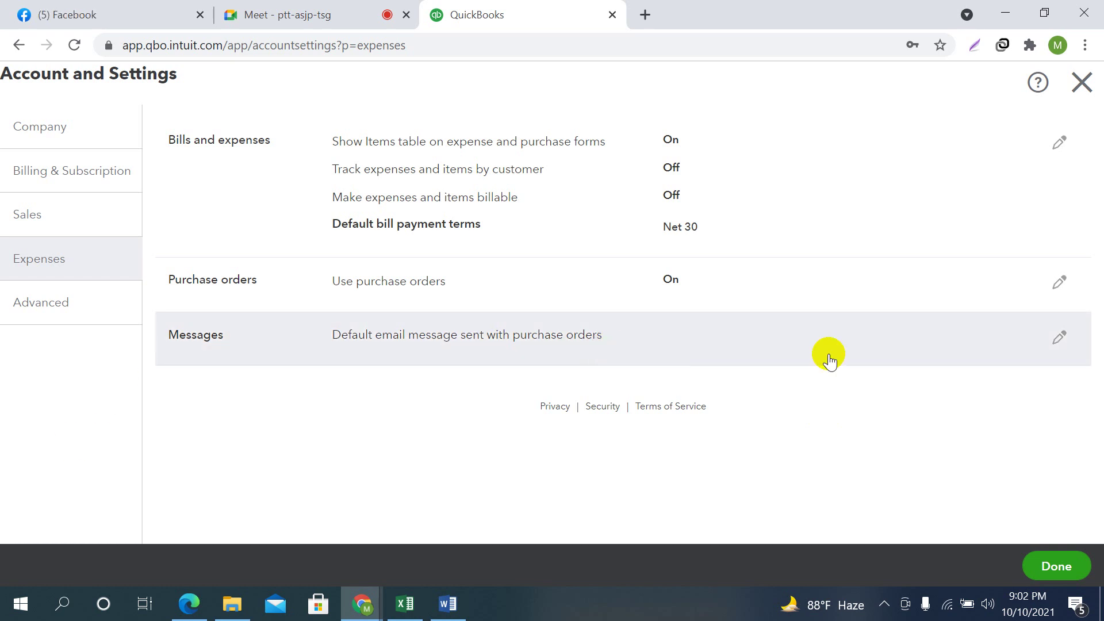
# Open the default purchase order email message and save the Messages settings
pyautogui.click(1061, 339)
pyautogui.scroll(-5, 633, 406)
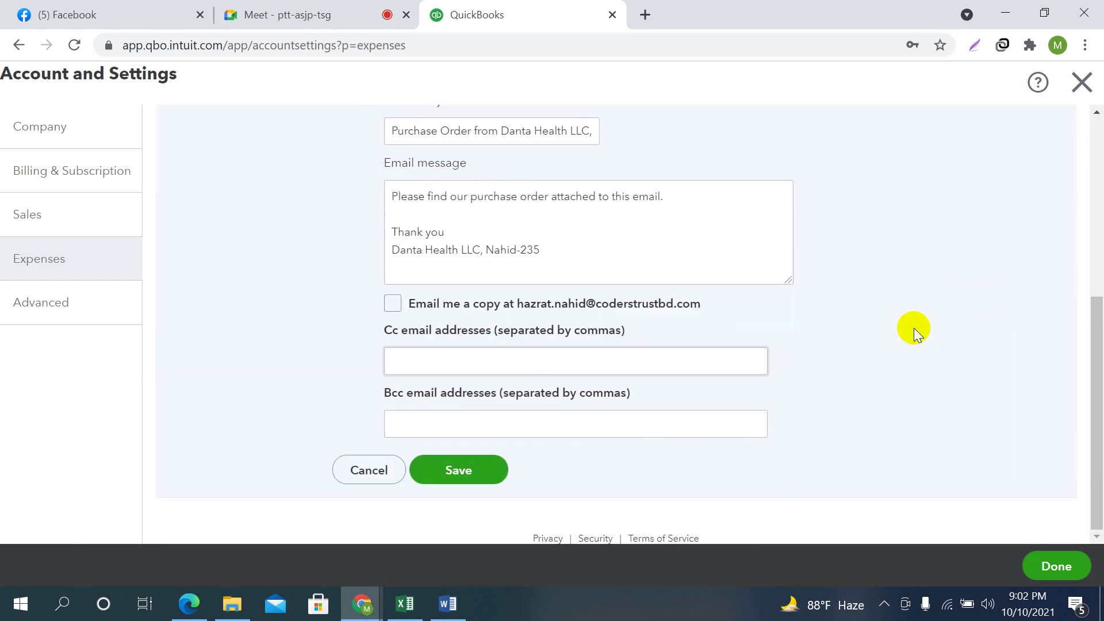
pyautogui.scroll(5, 914, 328)
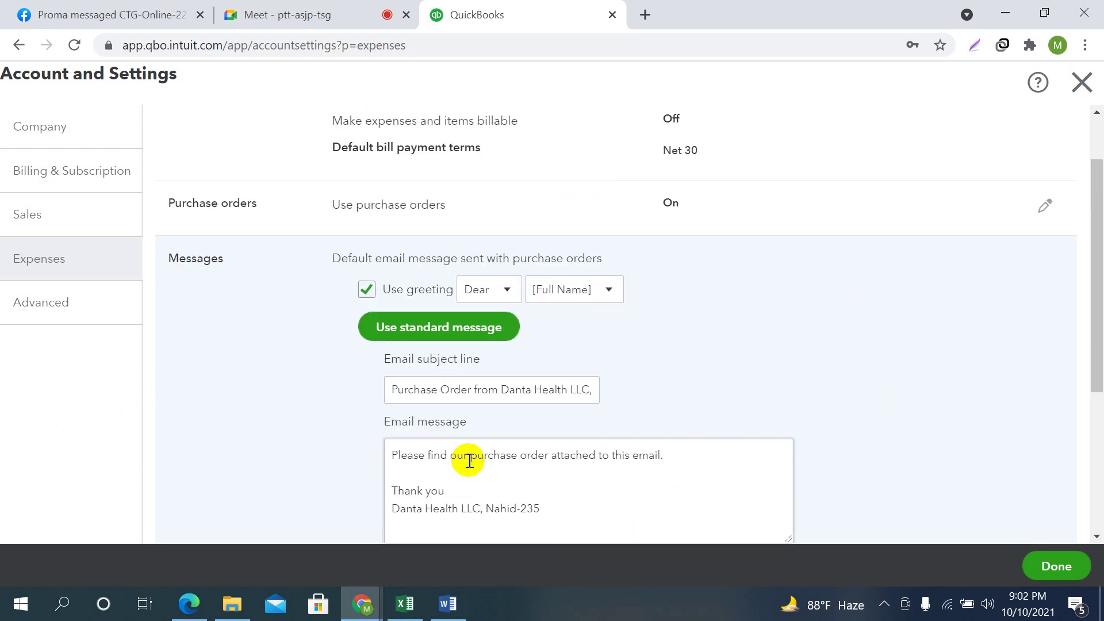
pyautogui.scroll(-3, 542, 420)
pyautogui.scroll(4, 649, 392)
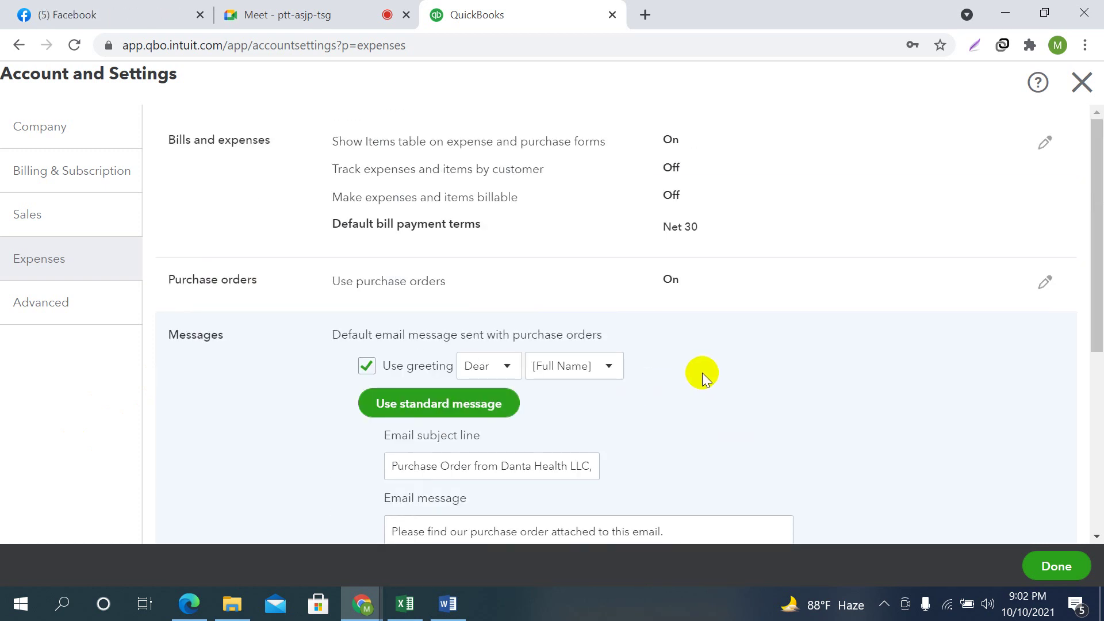
pyautogui.scroll(-5, 580, 364)
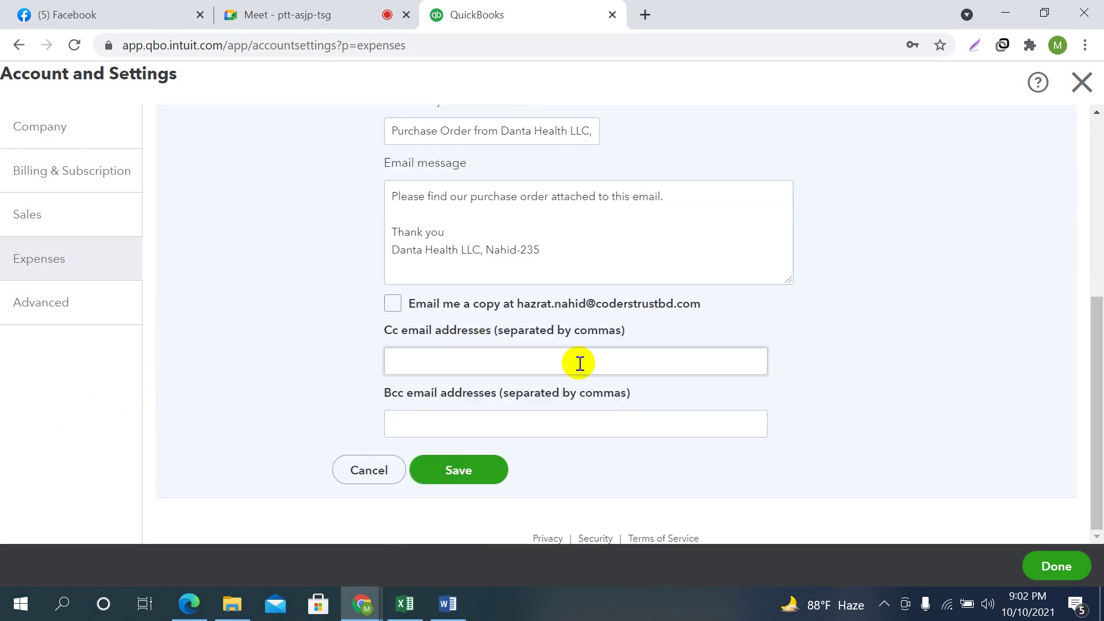
pyautogui.click(646, 229)
pyautogui.scroll(3, 644, 227)
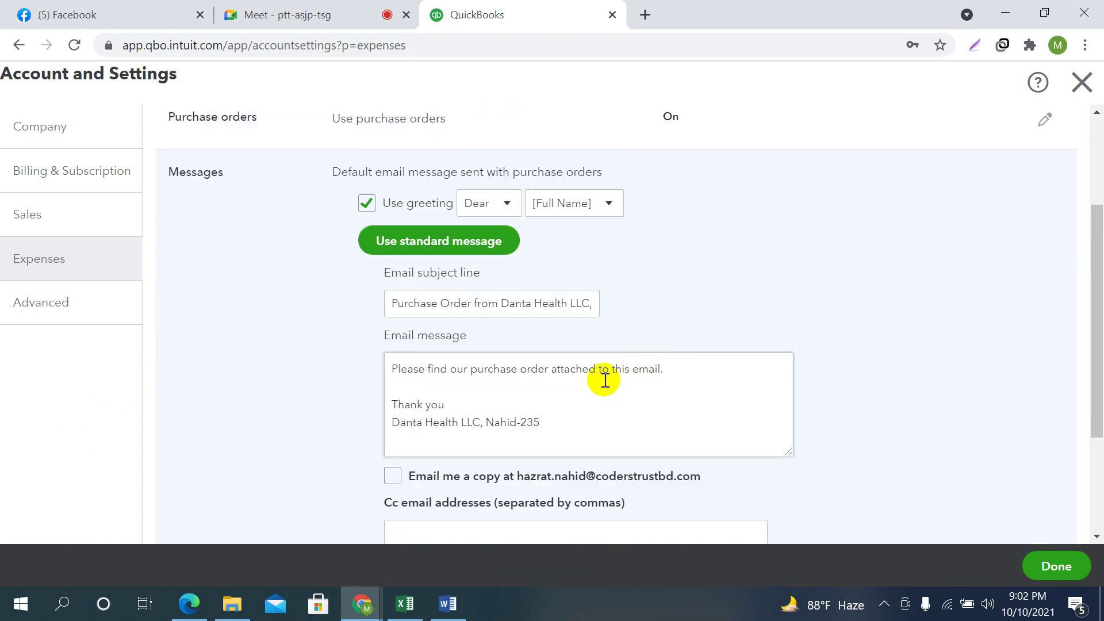
pyautogui.scroll(2, 602, 377)
pyautogui.scroll(-5, 668, 333)
pyautogui.click(458, 469)
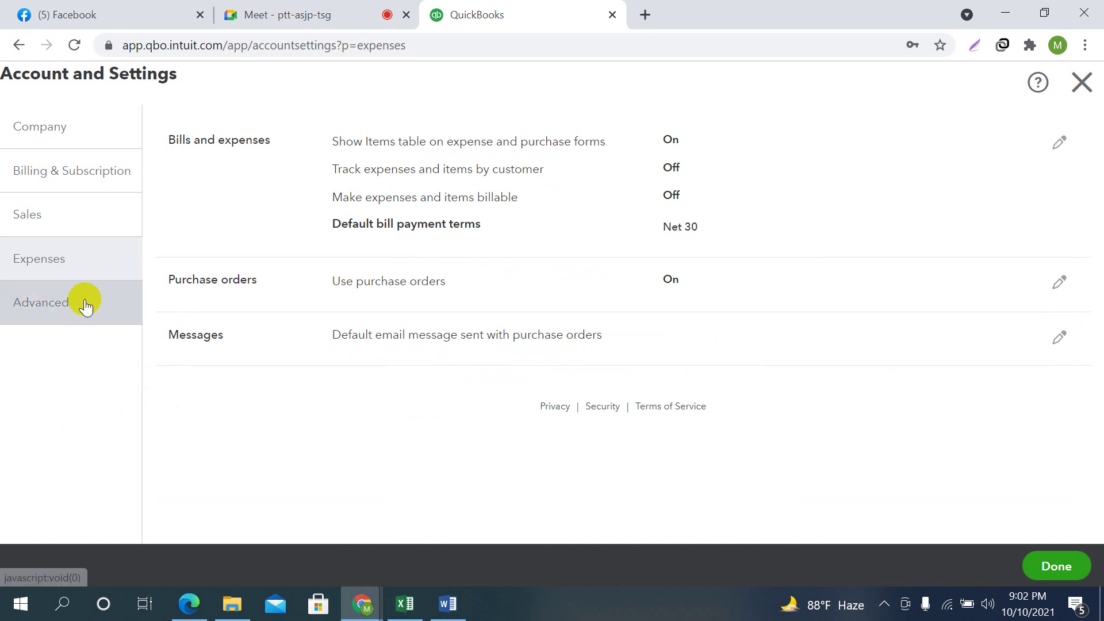
# Open the Advanced settings, showing Accrual accounting with a January financial year
pyautogui.click(53, 303)
pyautogui.scroll(-10, 657, 318)
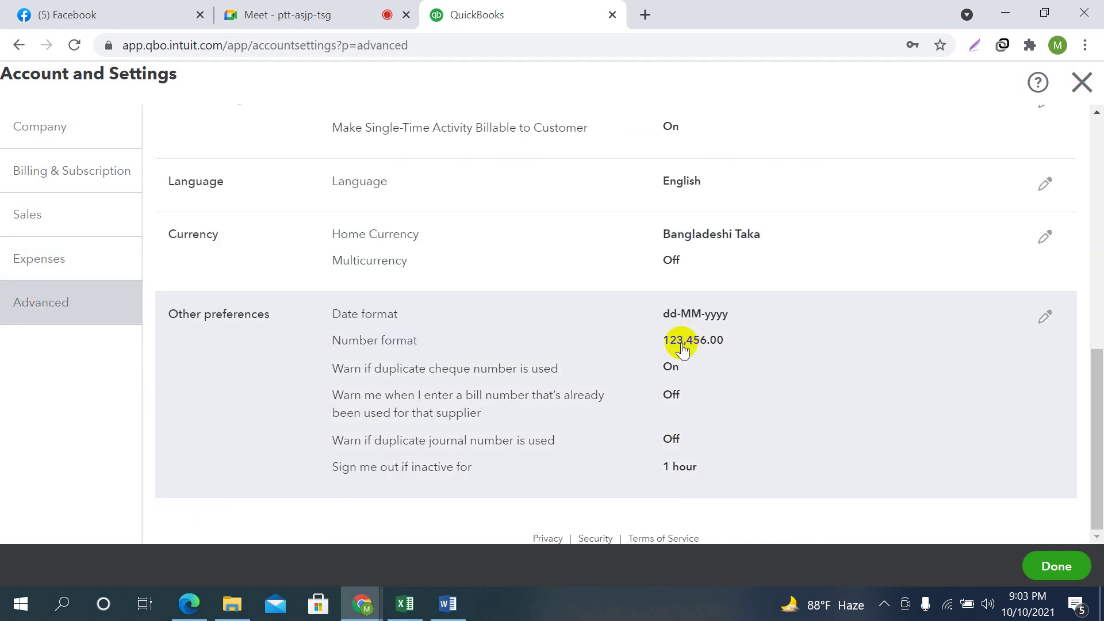
pyautogui.scroll(10, 814, 360)
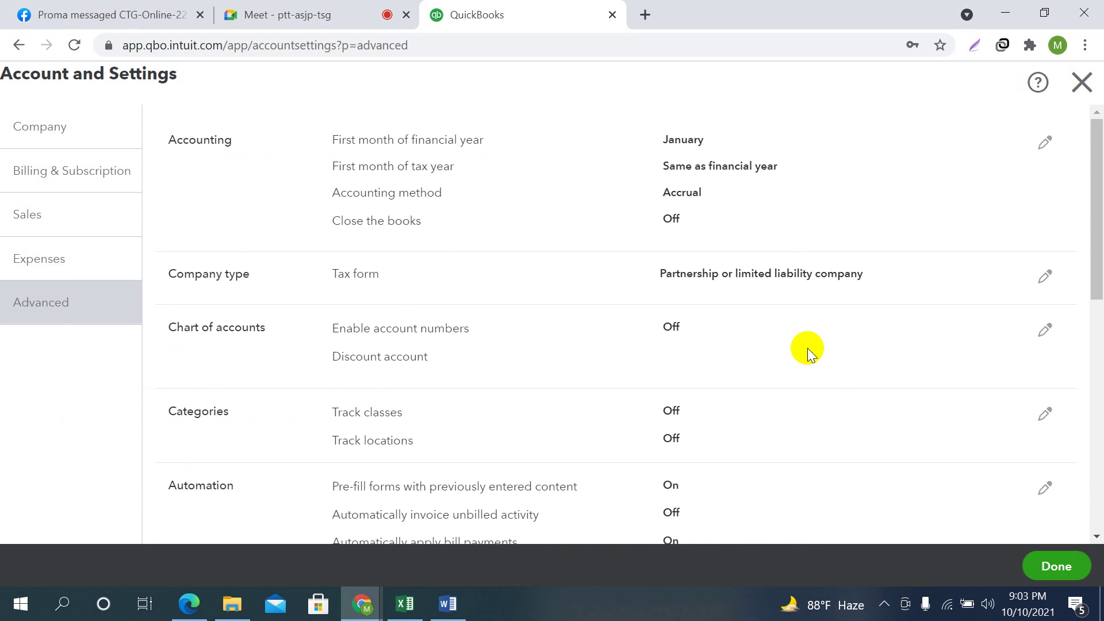
# In Google Meet, mute a participant for everyone and return to QuickBooks
pyautogui.click(282, 15)
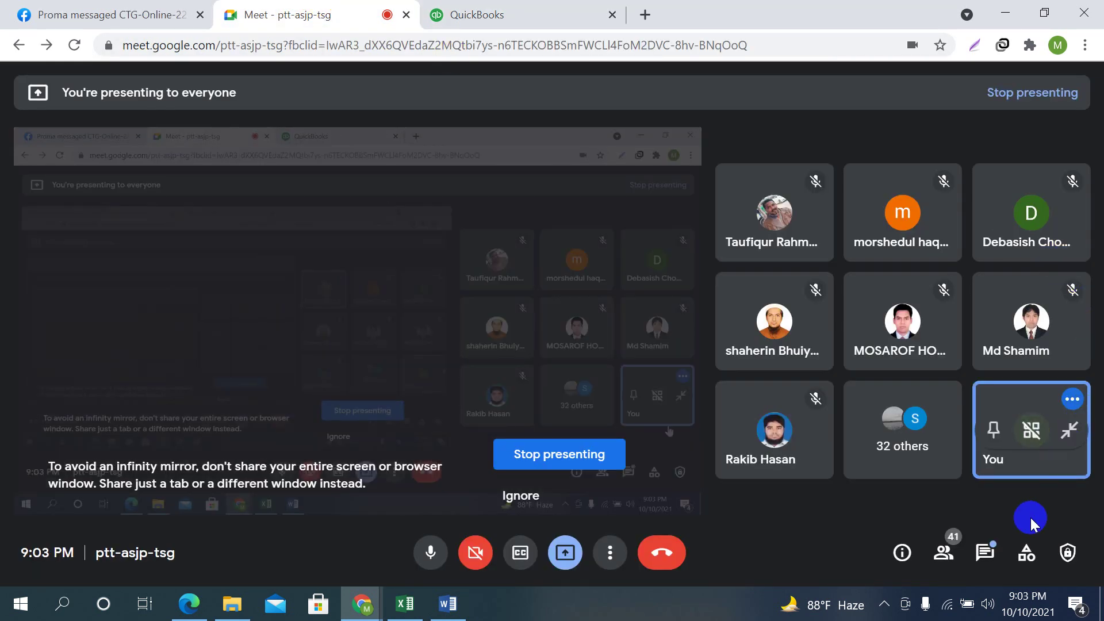
pyautogui.click(944, 553)
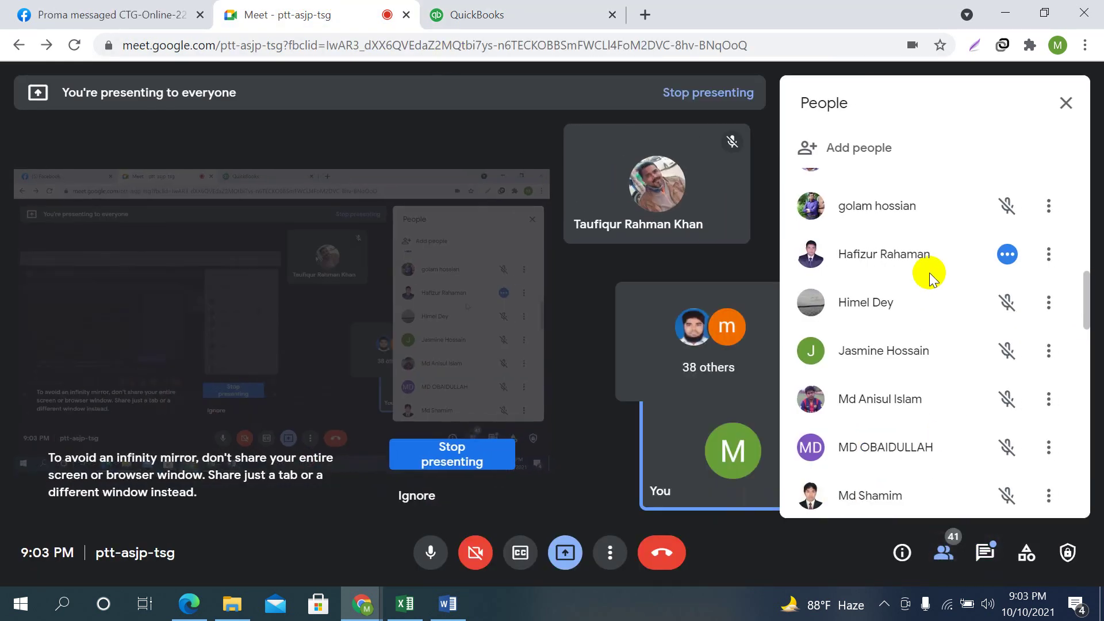
pyautogui.click(1009, 269)
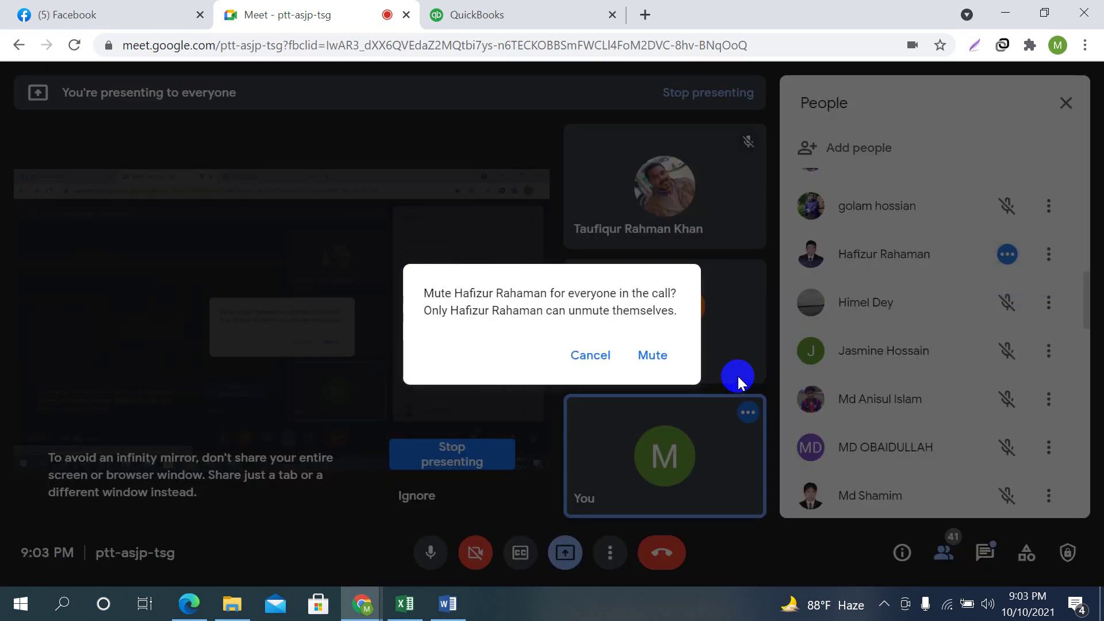
pyautogui.click(653, 352)
pyautogui.click(534, 7)
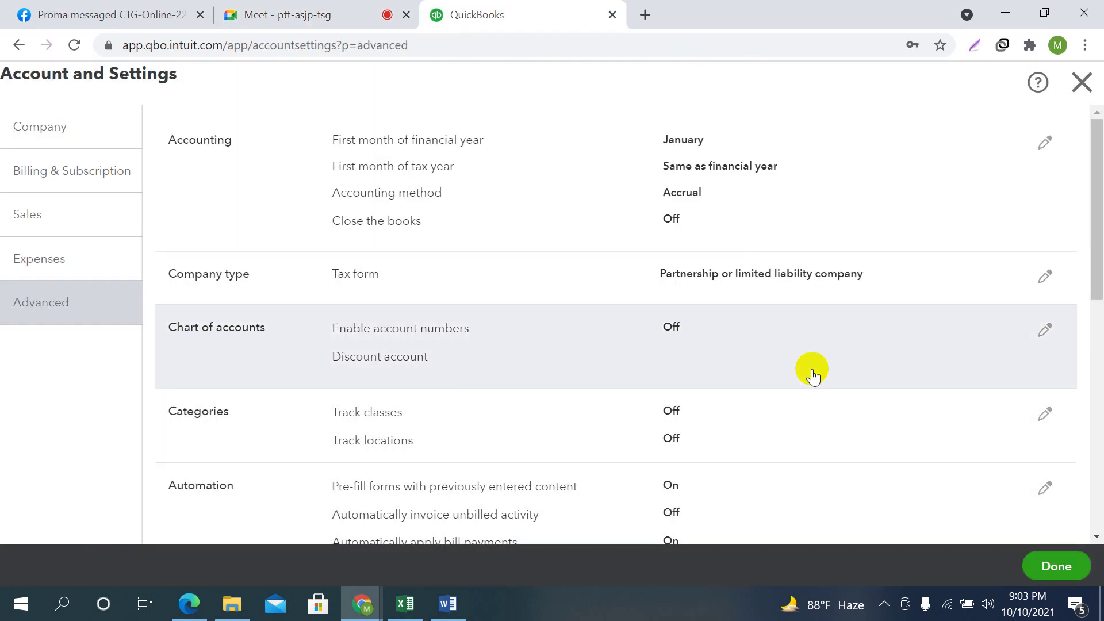
pyautogui.click(1044, 467)
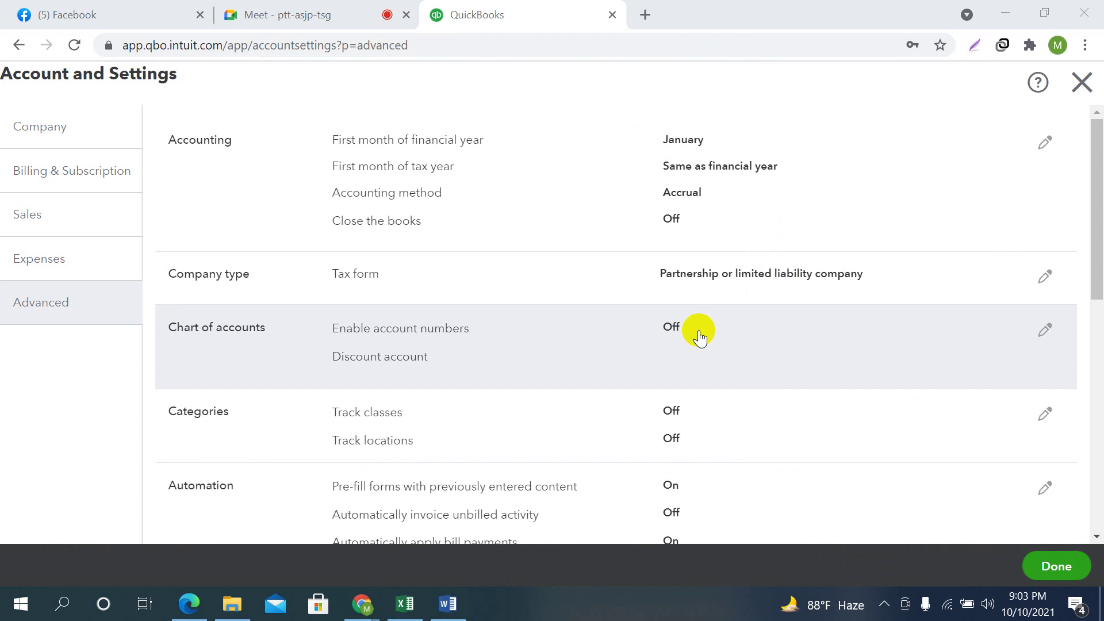
pyautogui.click(521, 7)
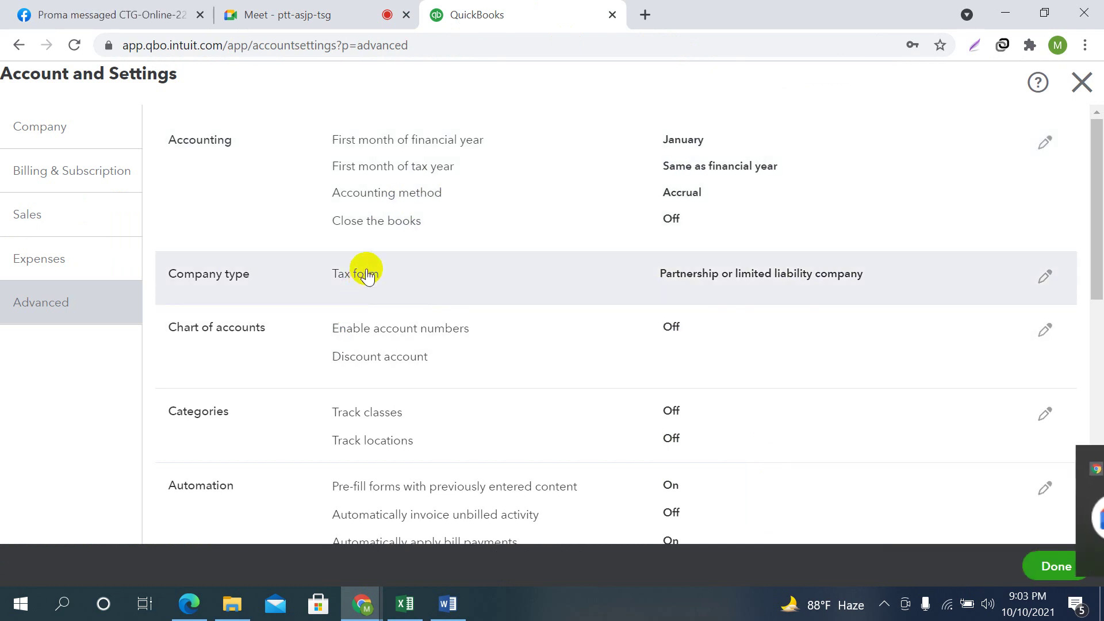
pyautogui.scroll(-1, 446, 245)
pyautogui.scroll(-1, 448, 250)
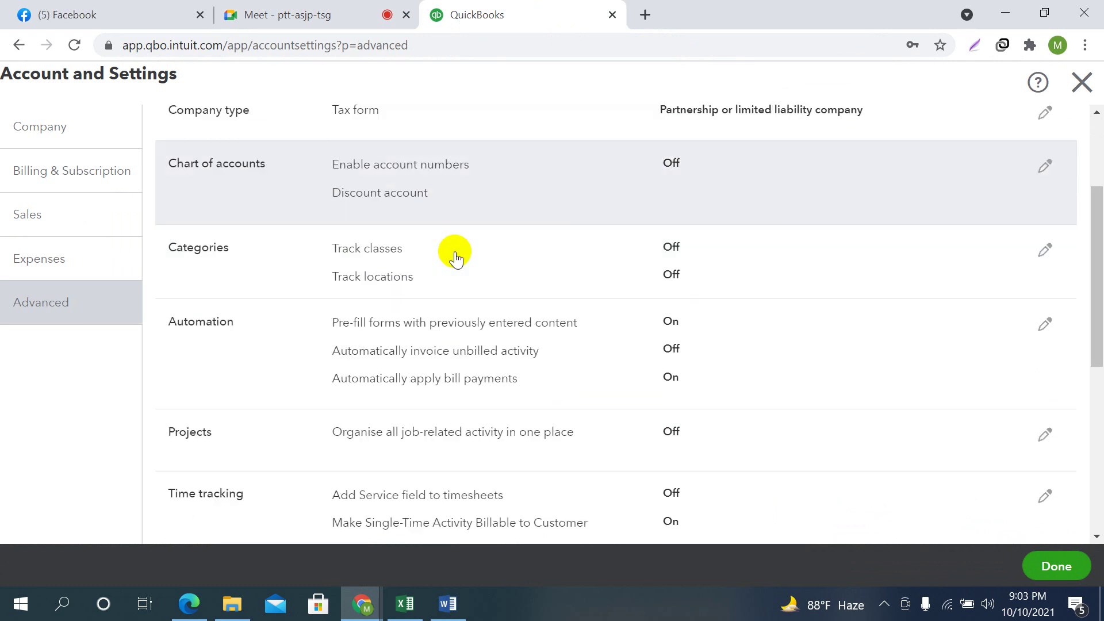
pyautogui.scroll(-2, 451, 270)
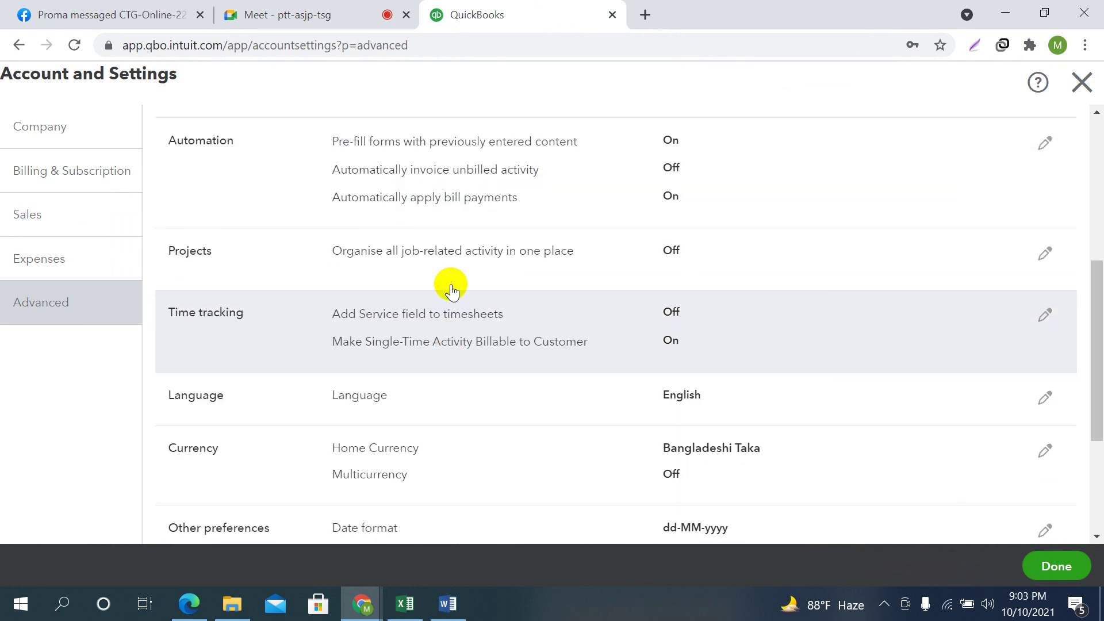
pyautogui.scroll(-1, 446, 348)
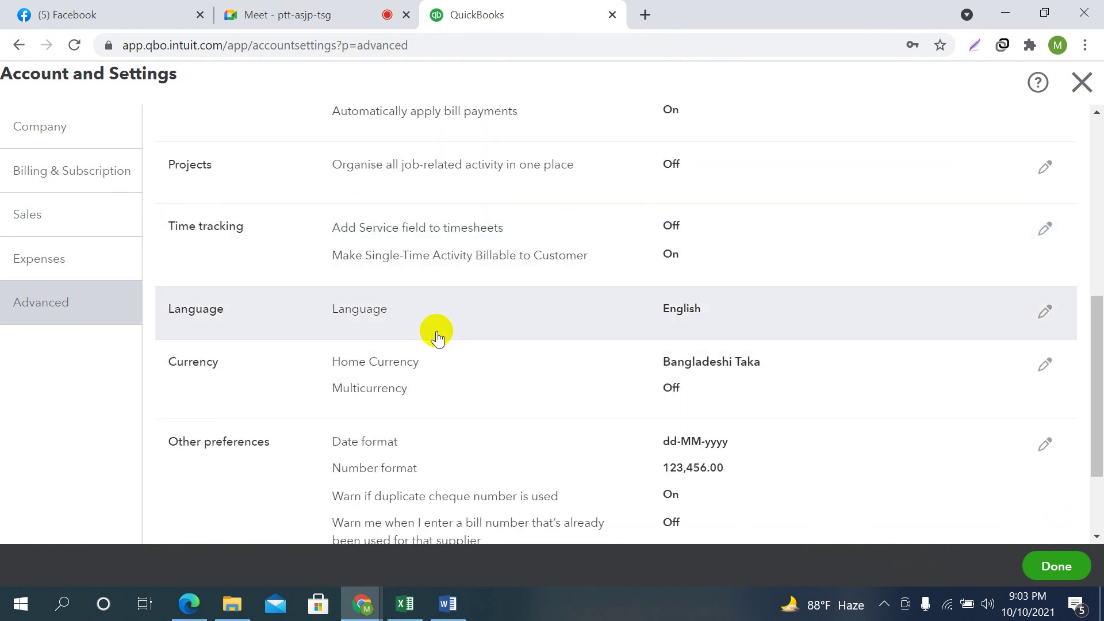
pyautogui.scroll(-2, 434, 390)
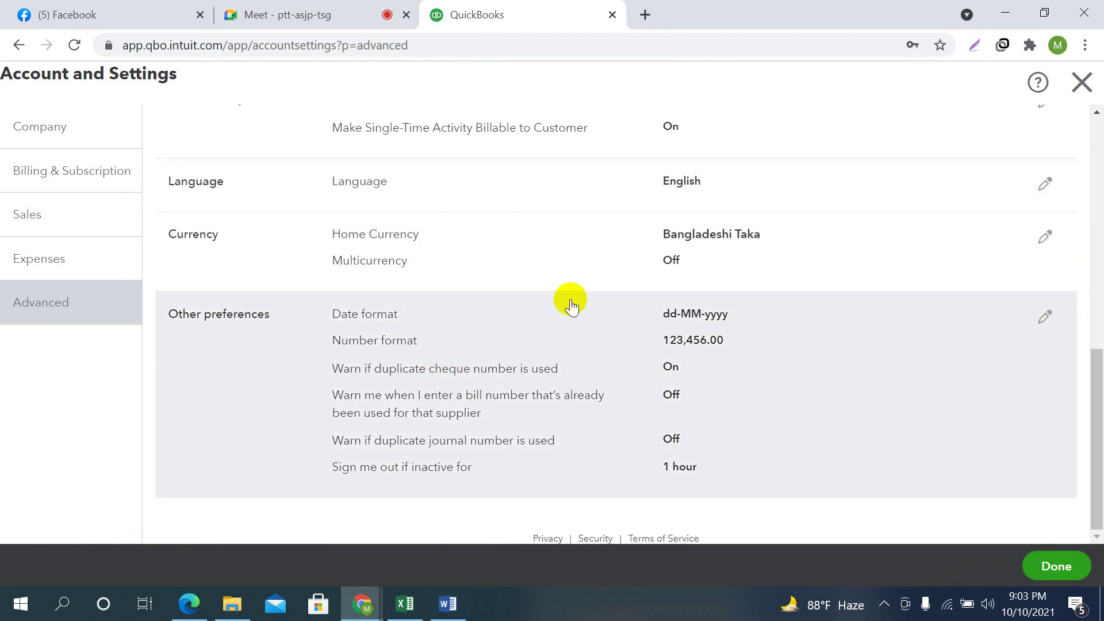
pyautogui.scroll(2, 632, 328)
pyautogui.scroll(5, 632, 327)
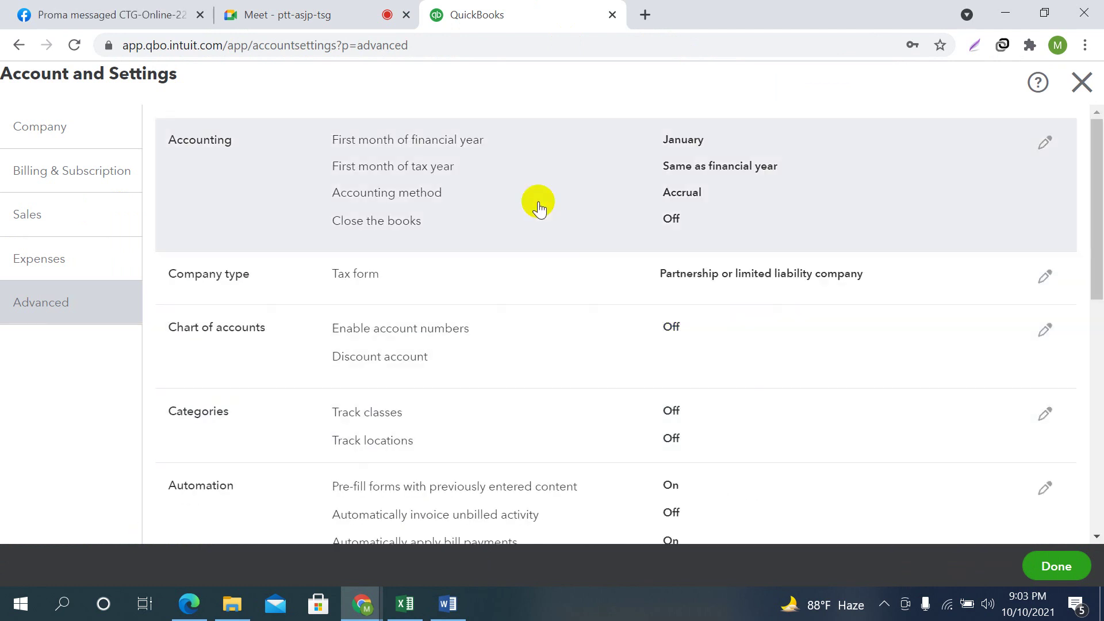
# Open the Accounting preferences for editing and try September as the financial-year start
pyautogui.click(1046, 142)
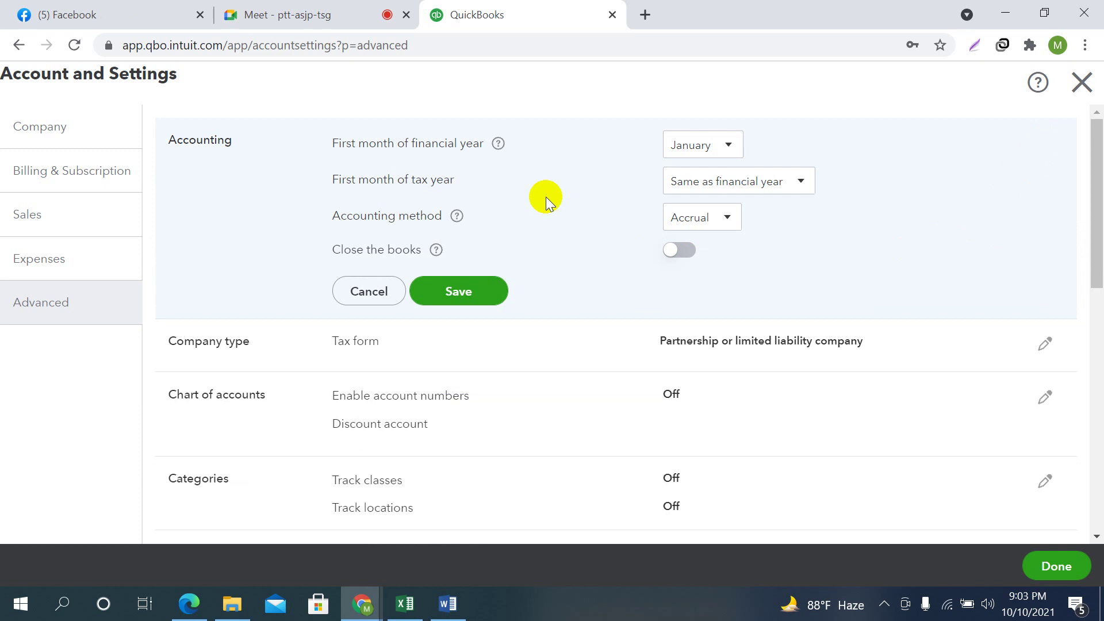
pyautogui.click(728, 146)
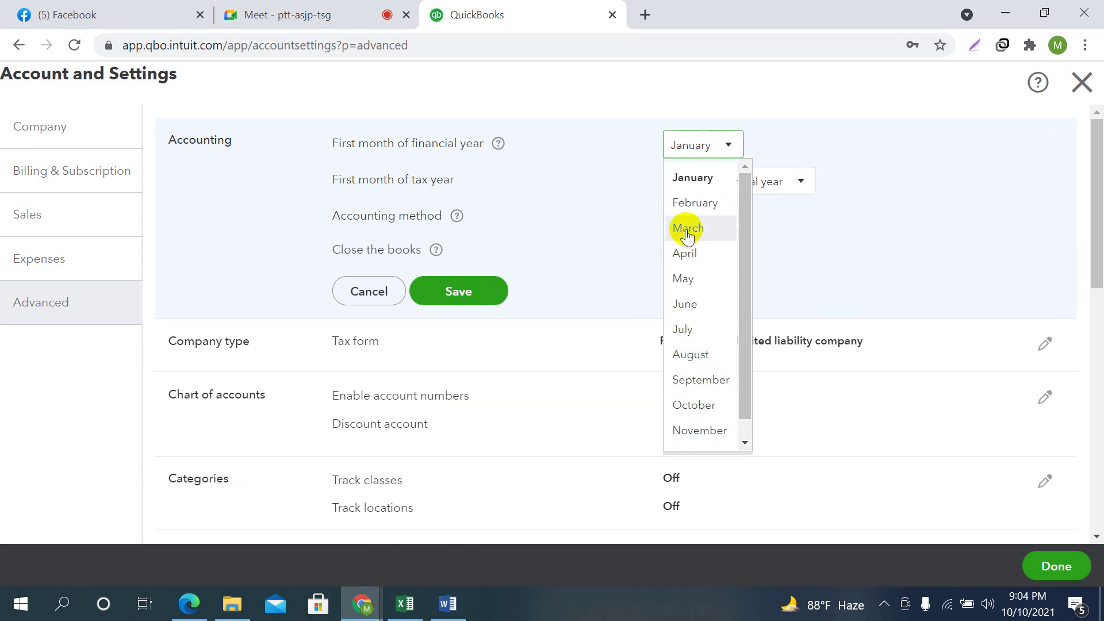
pyautogui.click(702, 177)
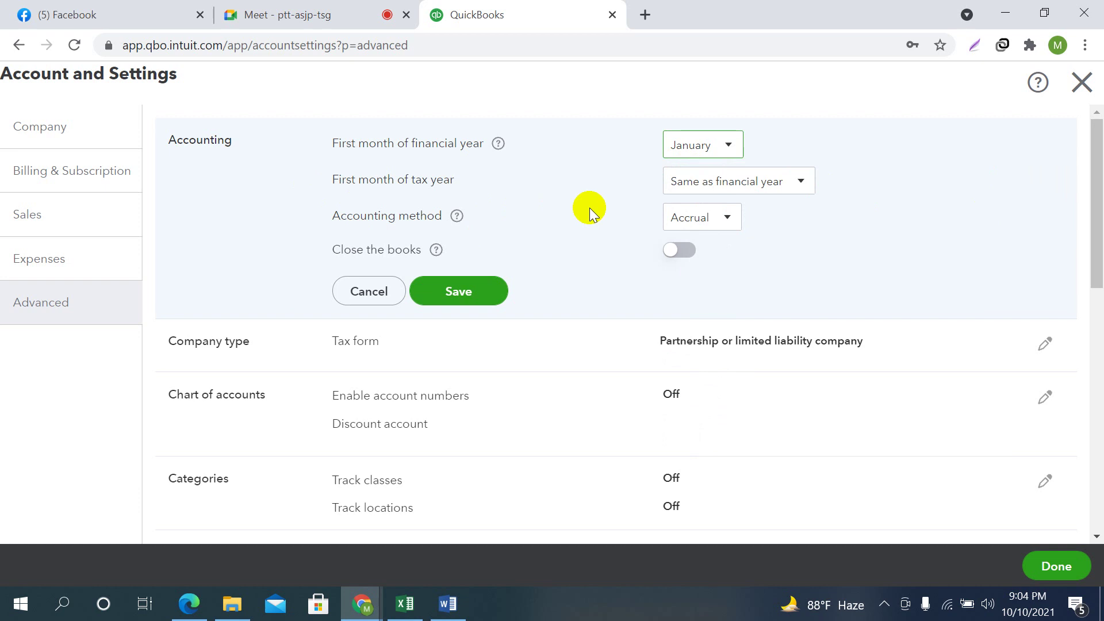
pyautogui.click(813, 190)
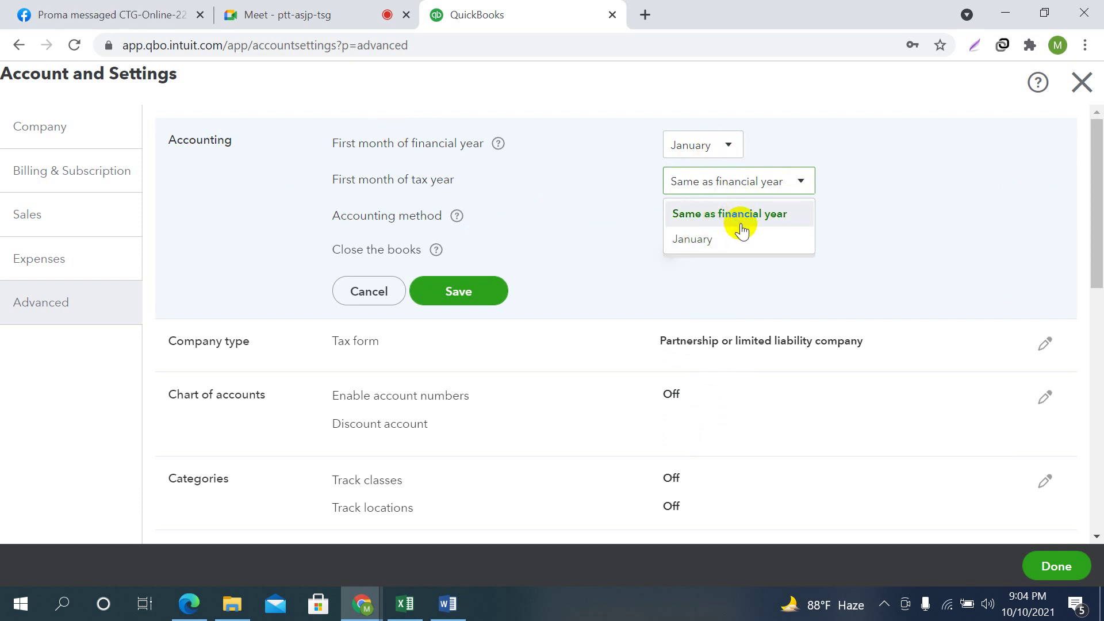
pyautogui.click(731, 145)
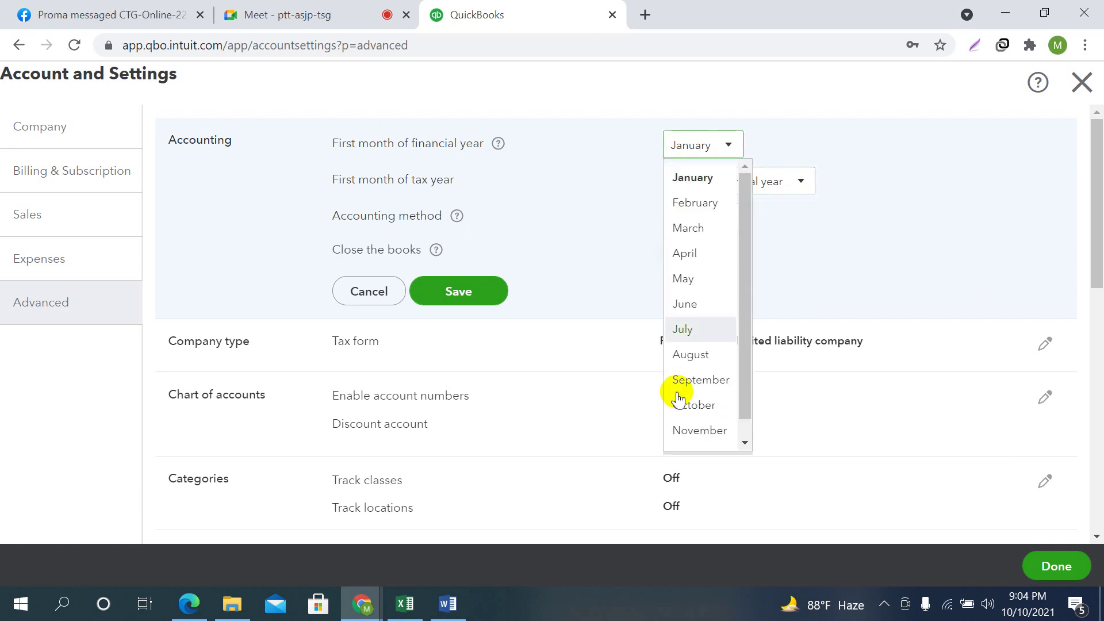
pyautogui.click(690, 377)
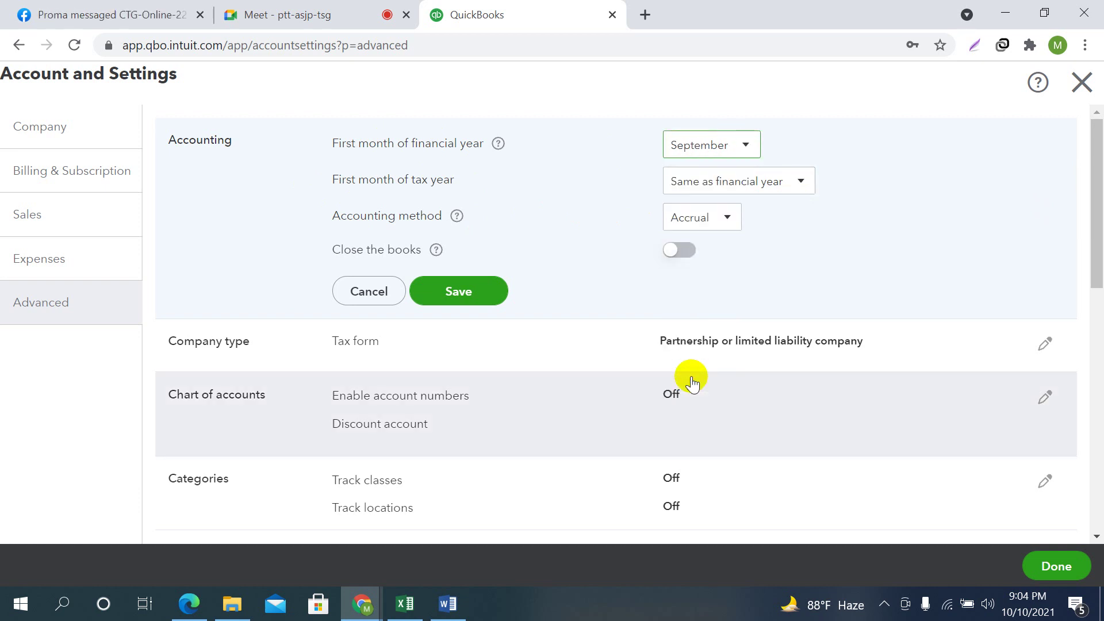
# Set the financial year back to January, with the tax year the same as the financial year
pyautogui.click(801, 181)
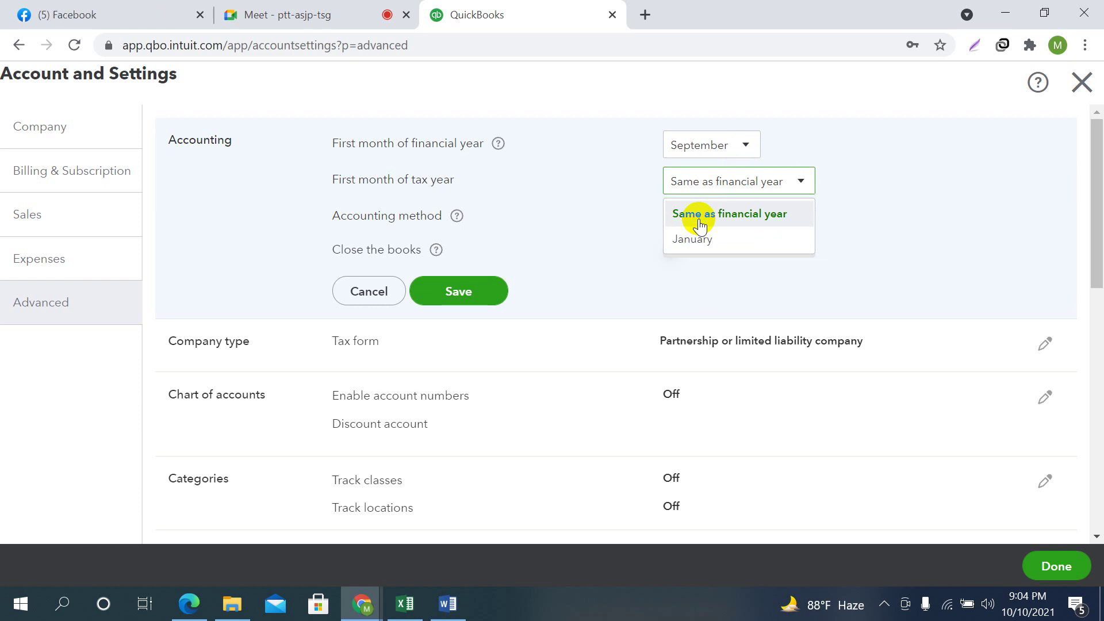
pyautogui.click(748, 150)
pyautogui.click(701, 177)
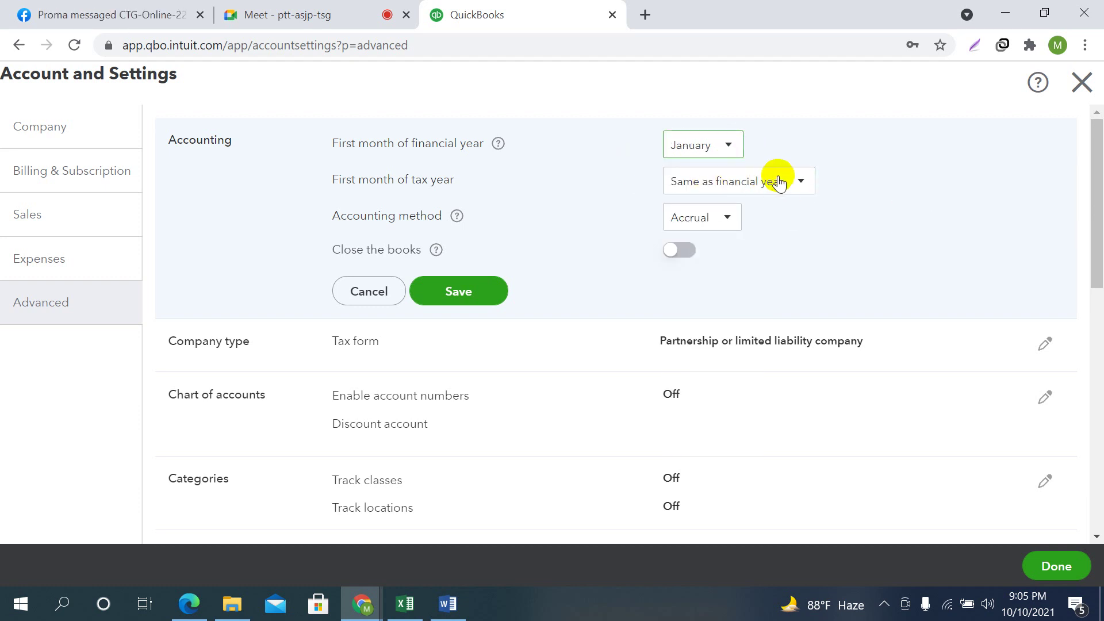
pyautogui.click(800, 183)
pyautogui.click(723, 214)
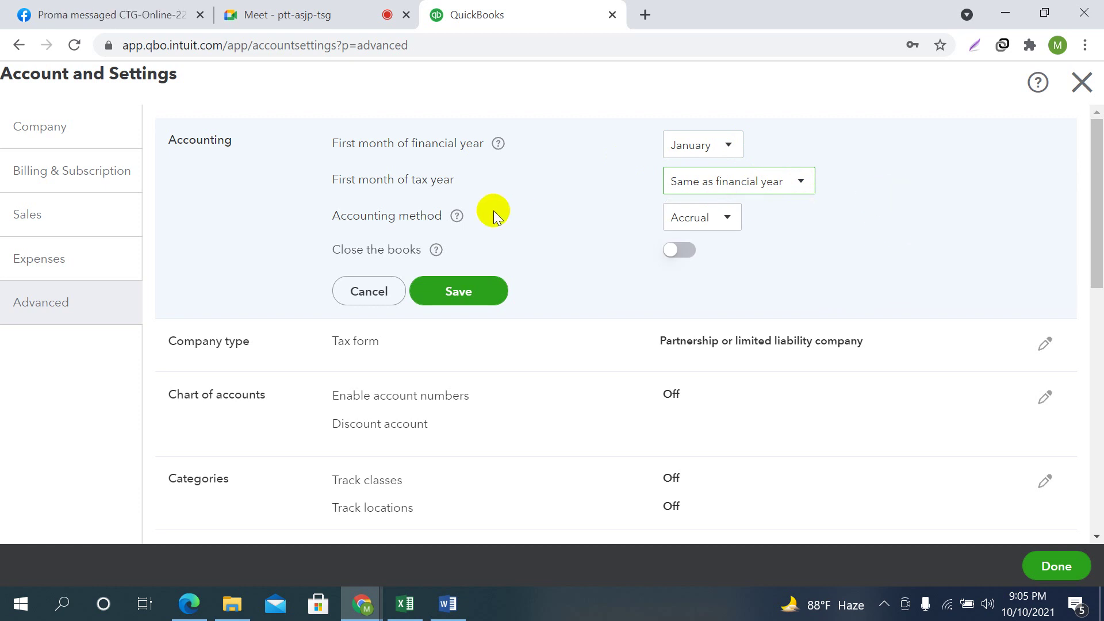
pyautogui.scroll(-1, 831, 247)
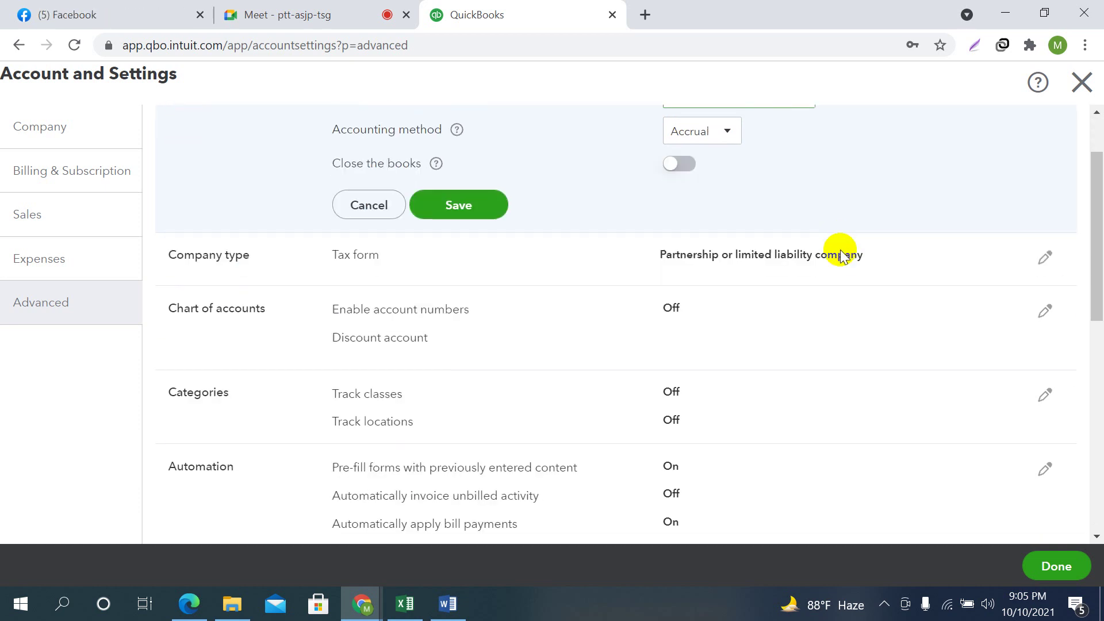
pyautogui.scroll(1, 603, 233)
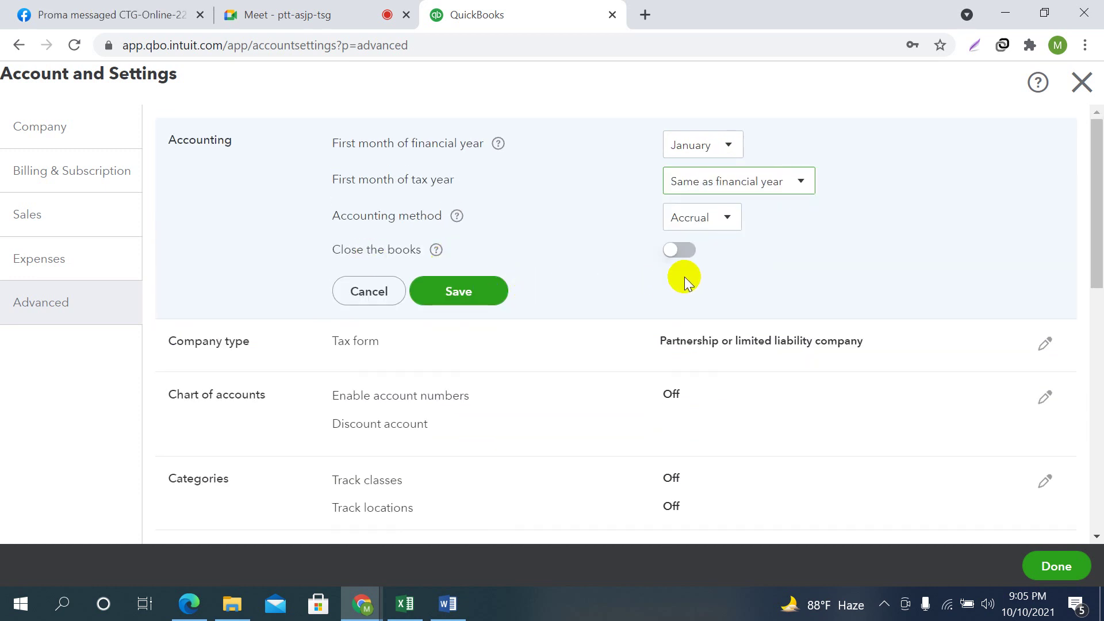
# Turn on closing the books and set the closing date to 31 December 2021
pyautogui.click(674, 253)
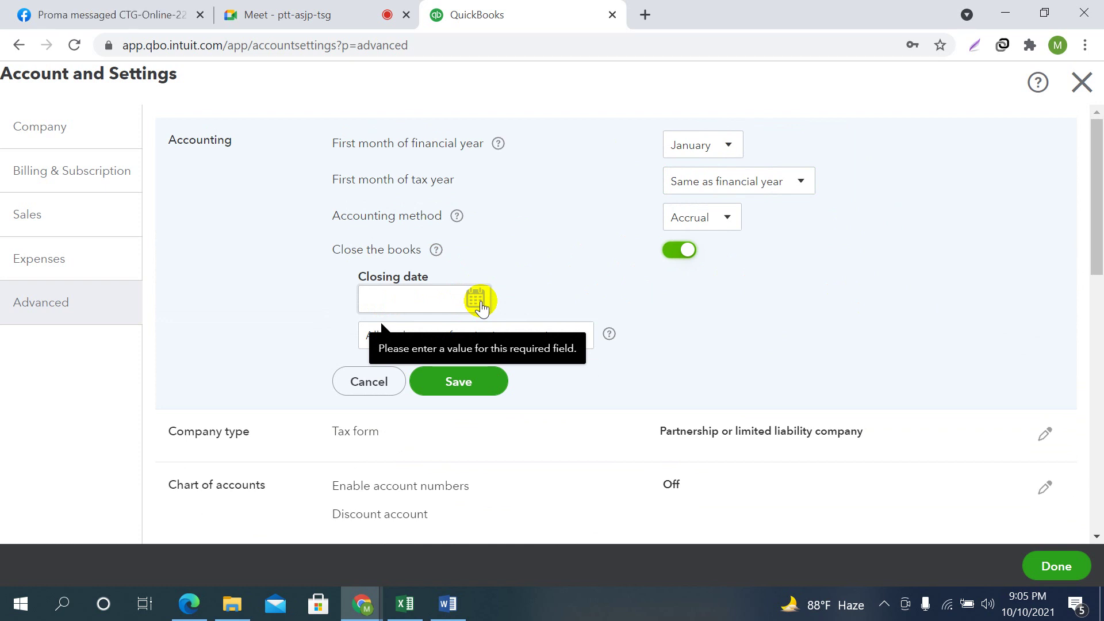
pyautogui.scroll(-1, 567, 234)
pyautogui.scroll(-1, 566, 242)
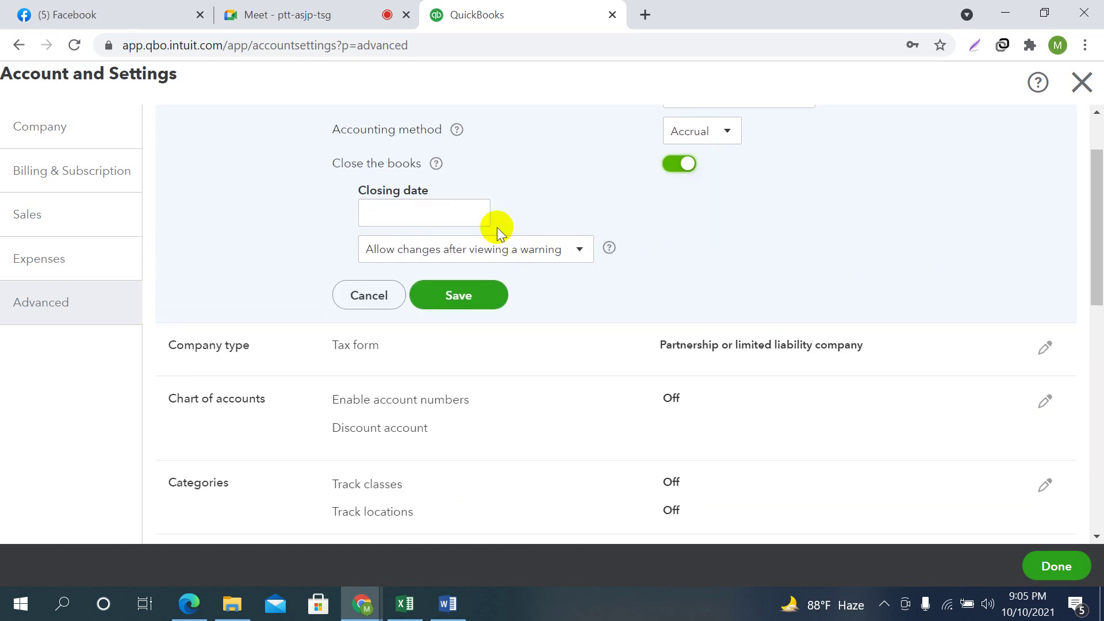
pyautogui.click(477, 214)
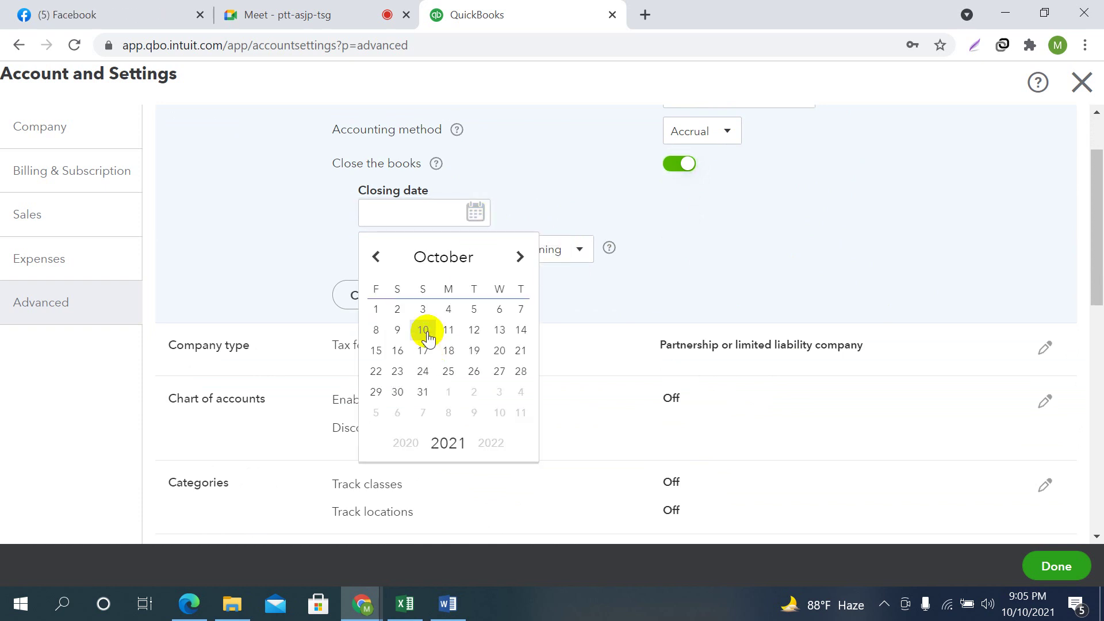
pyautogui.click(422, 391)
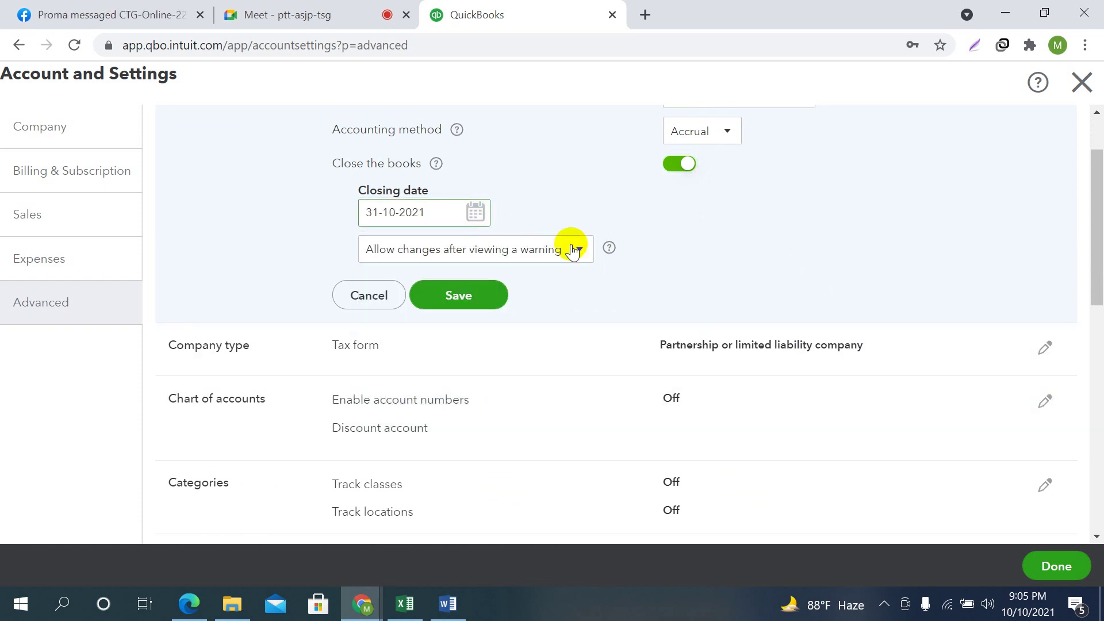
pyautogui.click(474, 209)
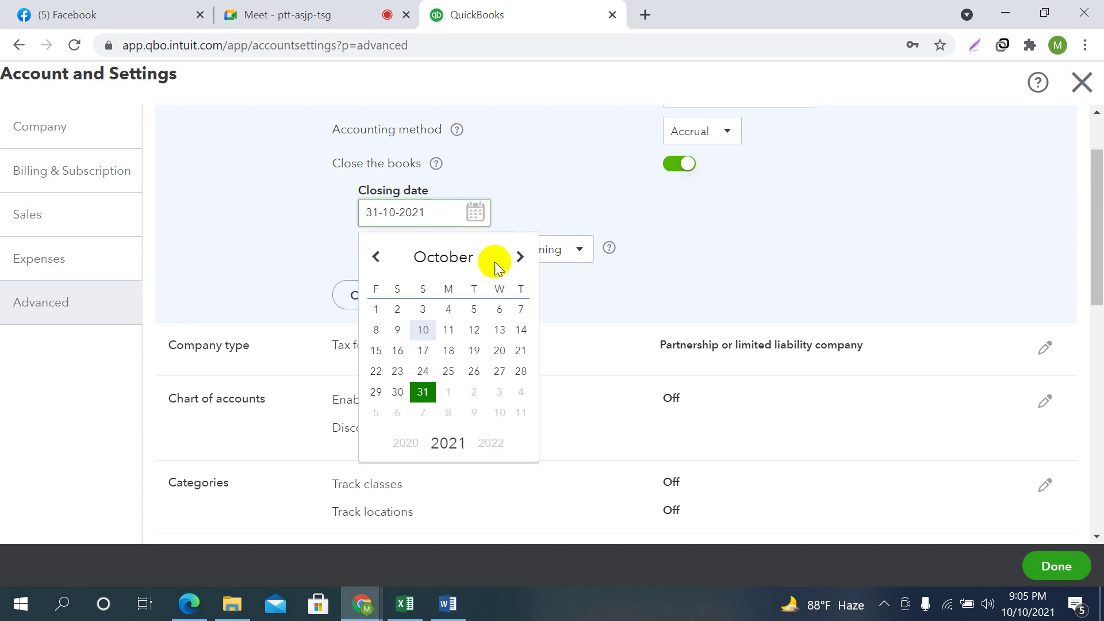
pyautogui.click(520, 258)
pyautogui.click(520, 258)
pyautogui.click(520, 259)
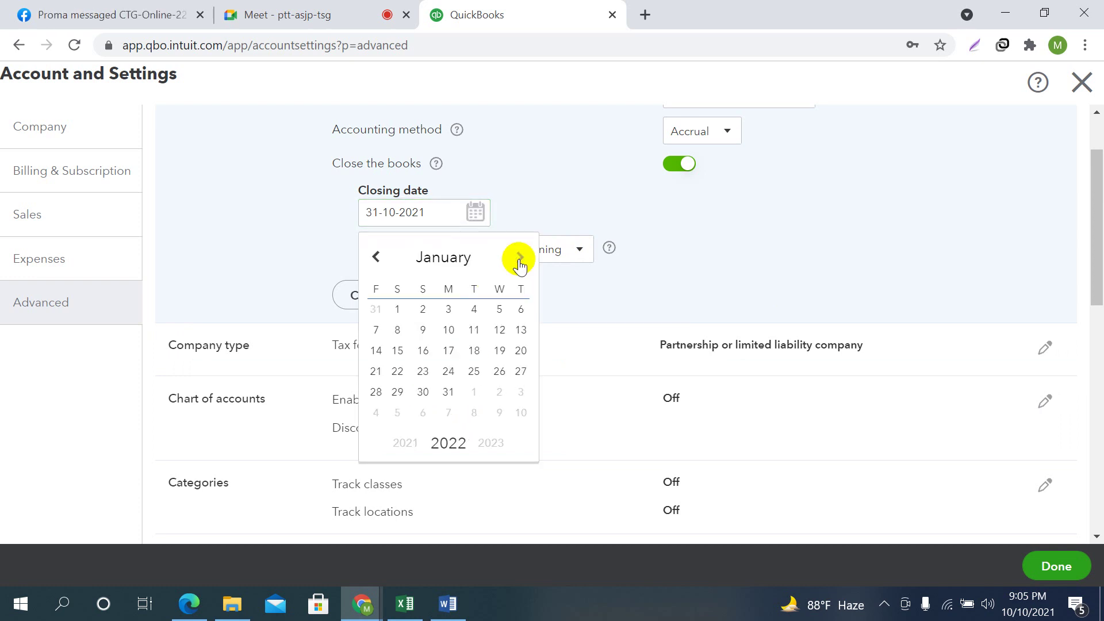
pyautogui.click(378, 256)
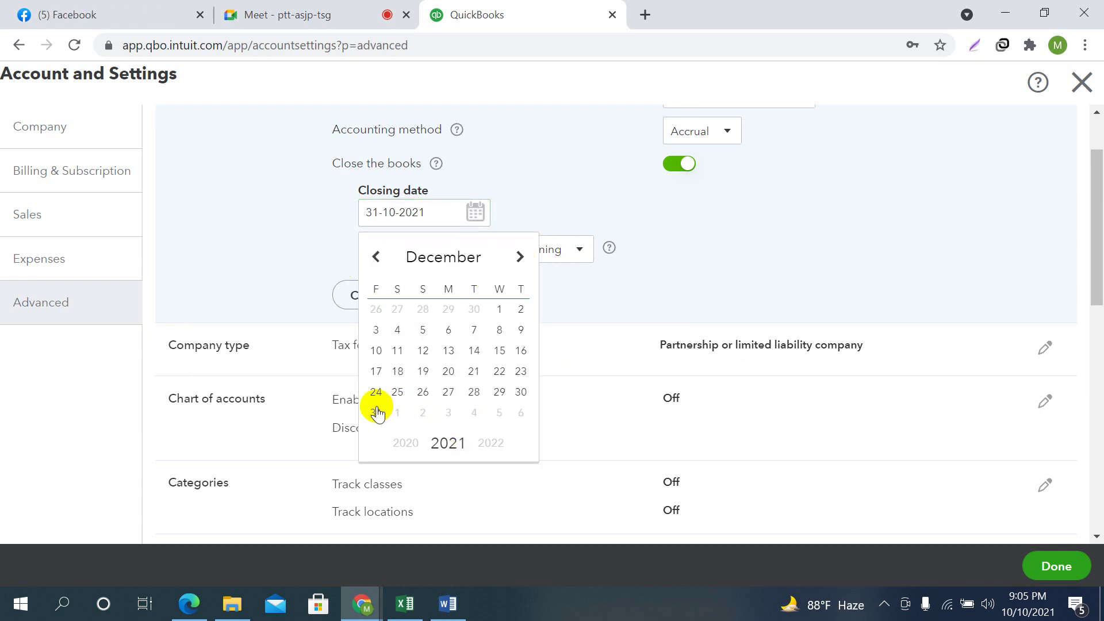
pyautogui.click(376, 412)
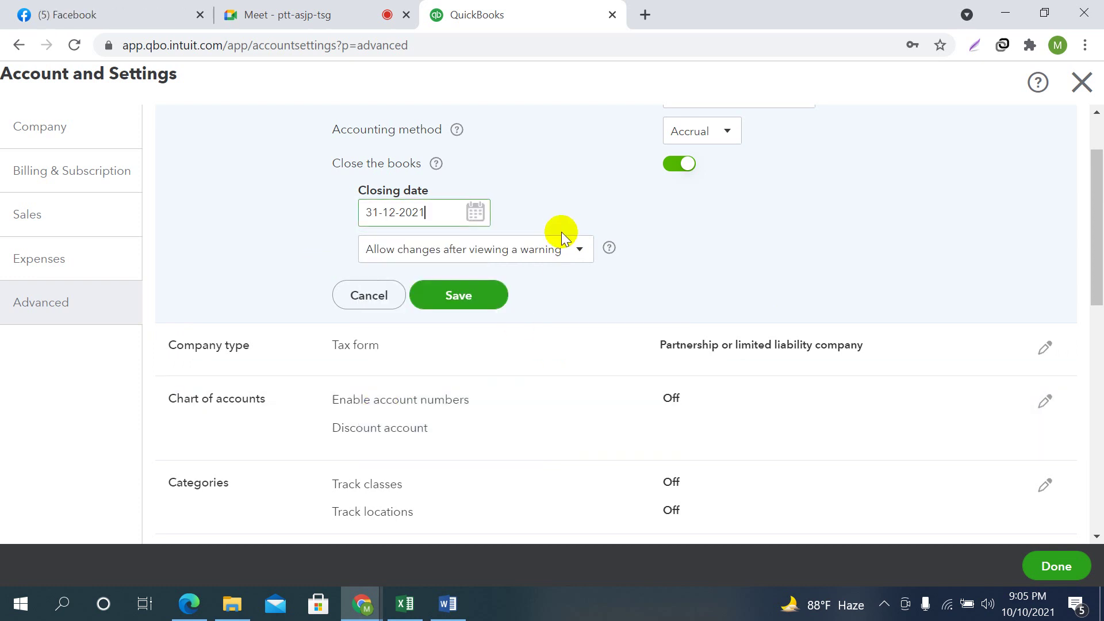
# Require a warning and password for changes after closing, leaving the closing date unchanged
pyautogui.click(583, 252)
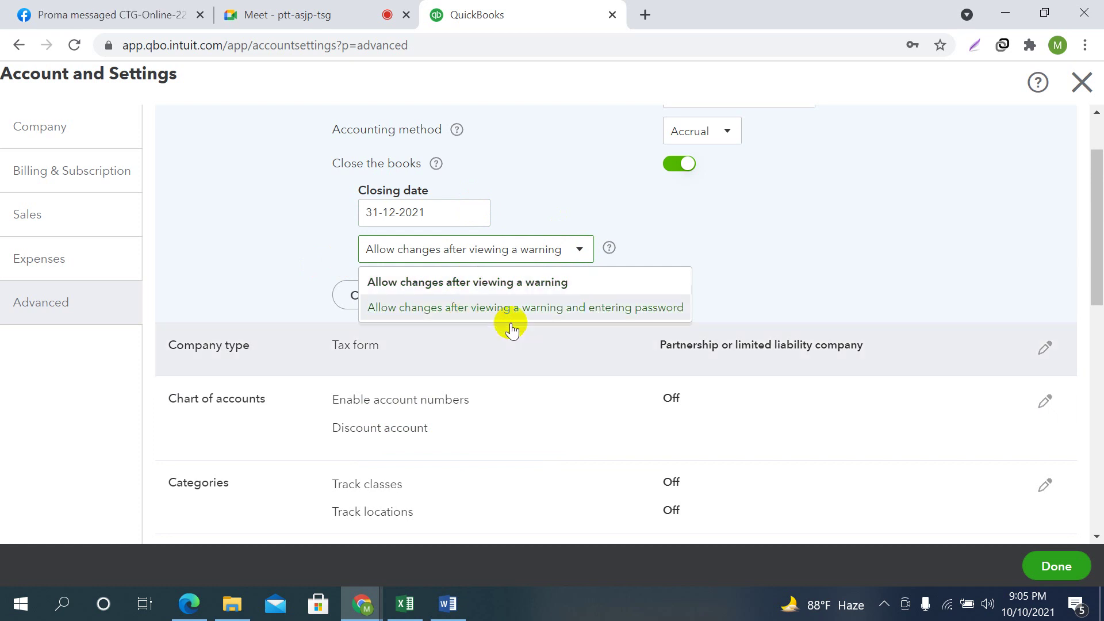
pyautogui.click(598, 308)
pyautogui.click(425, 305)
pyautogui.click(760, 340)
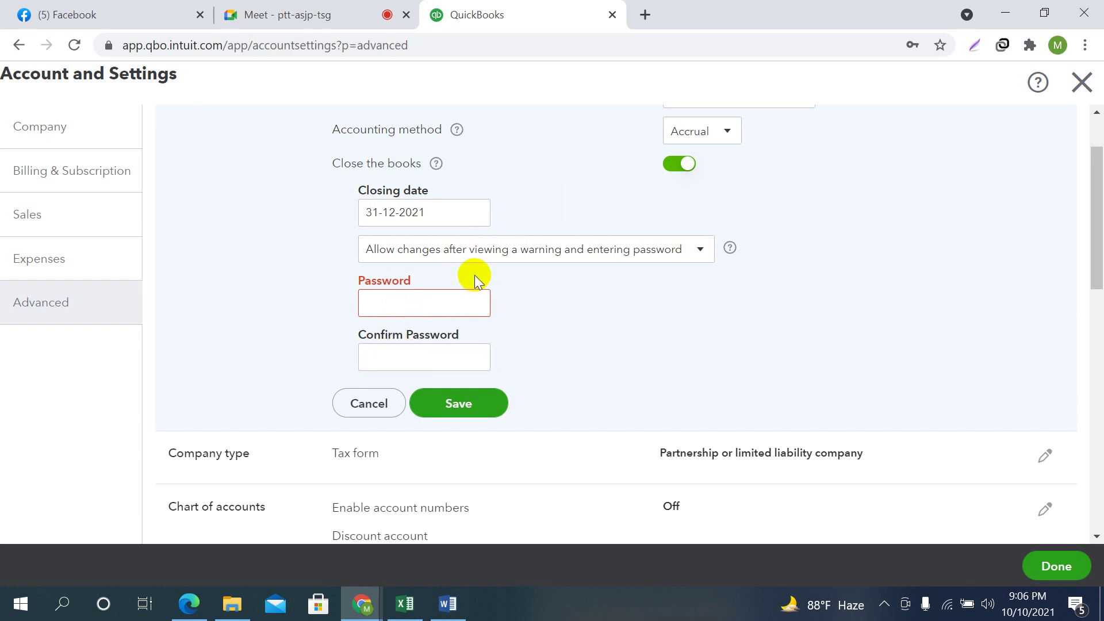
pyautogui.click(469, 214)
pyautogui.click(443, 259)
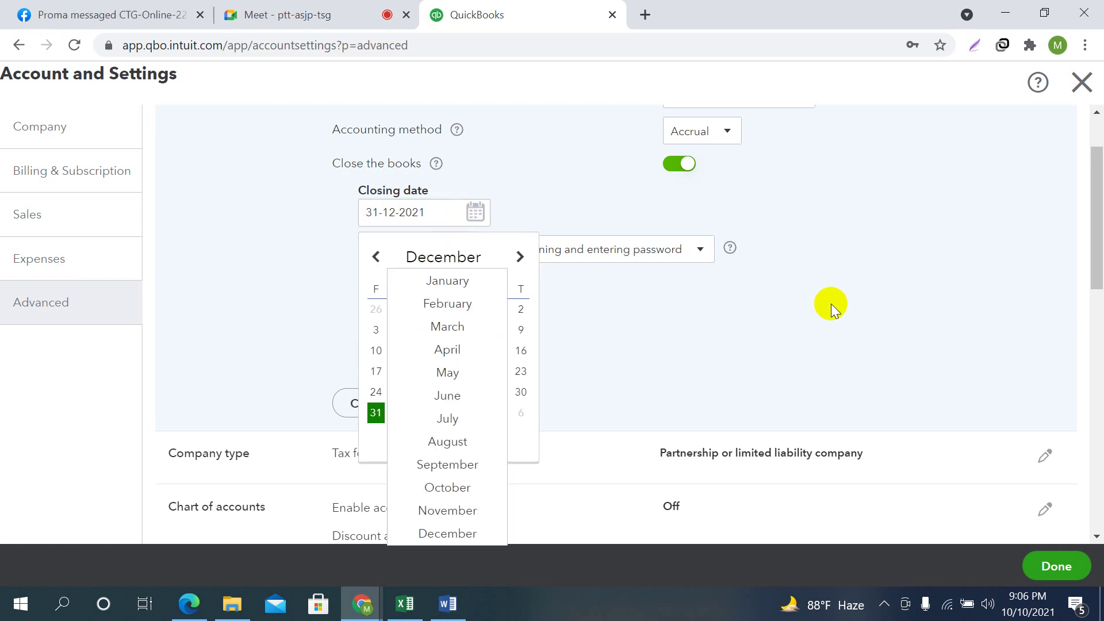
pyautogui.click(831, 303)
# Switch closing the books off and save the Accounting settings
pyautogui.click(688, 165)
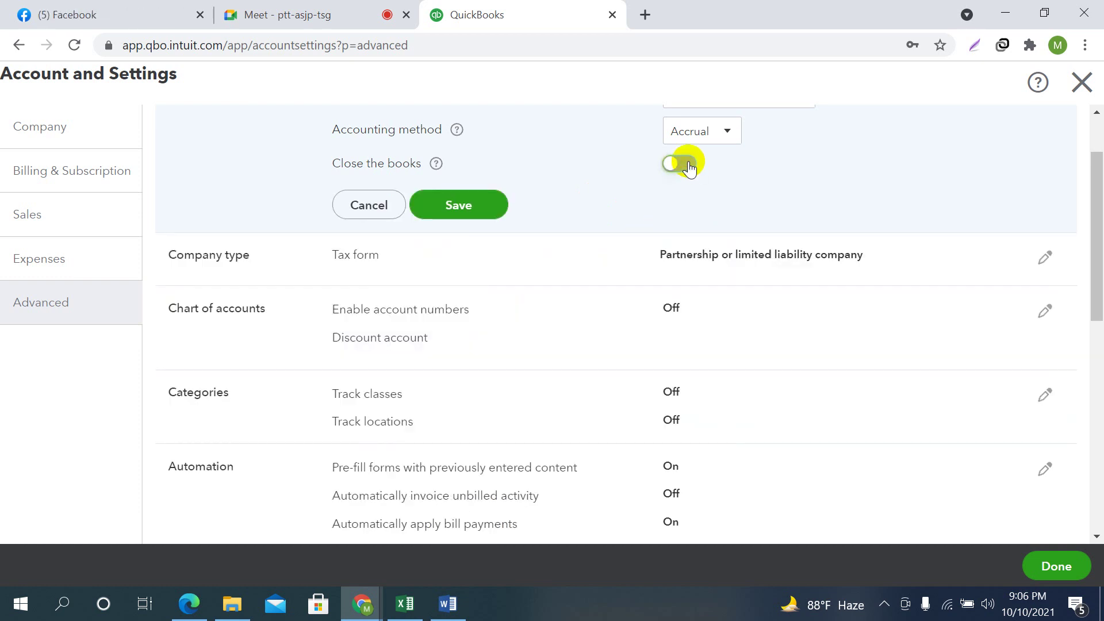
pyautogui.scroll(2, 761, 249)
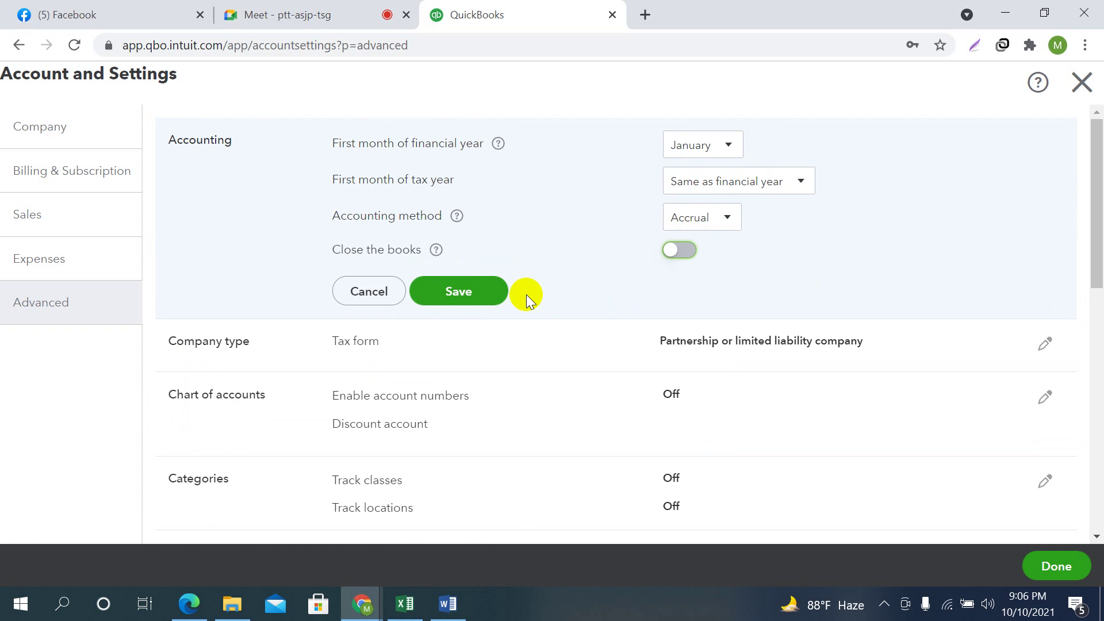
pyautogui.click(500, 295)
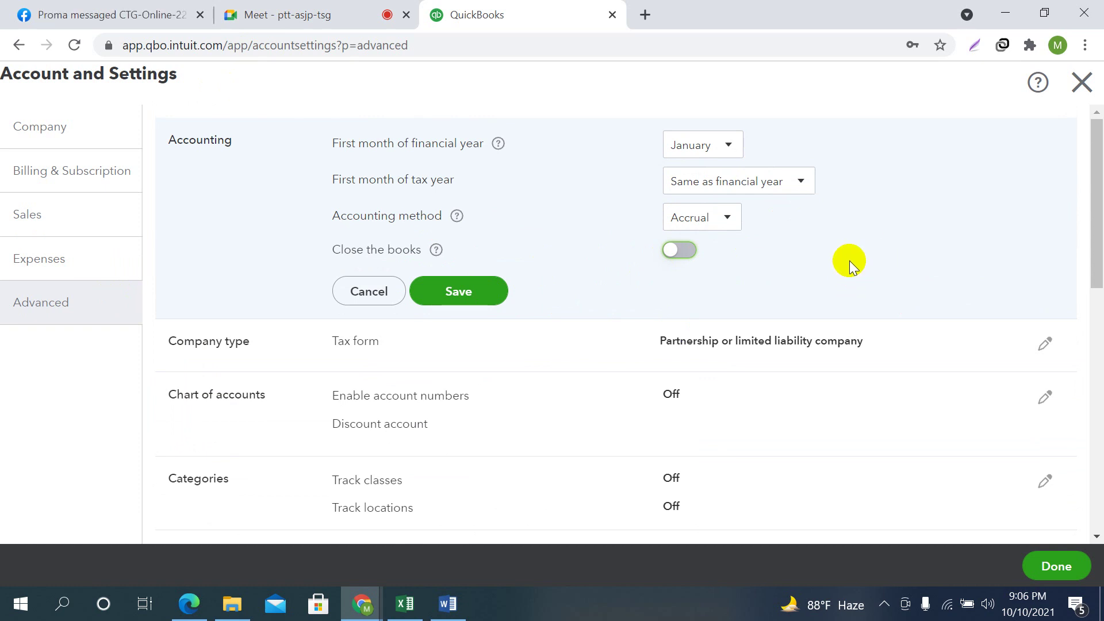
pyautogui.click(459, 295)
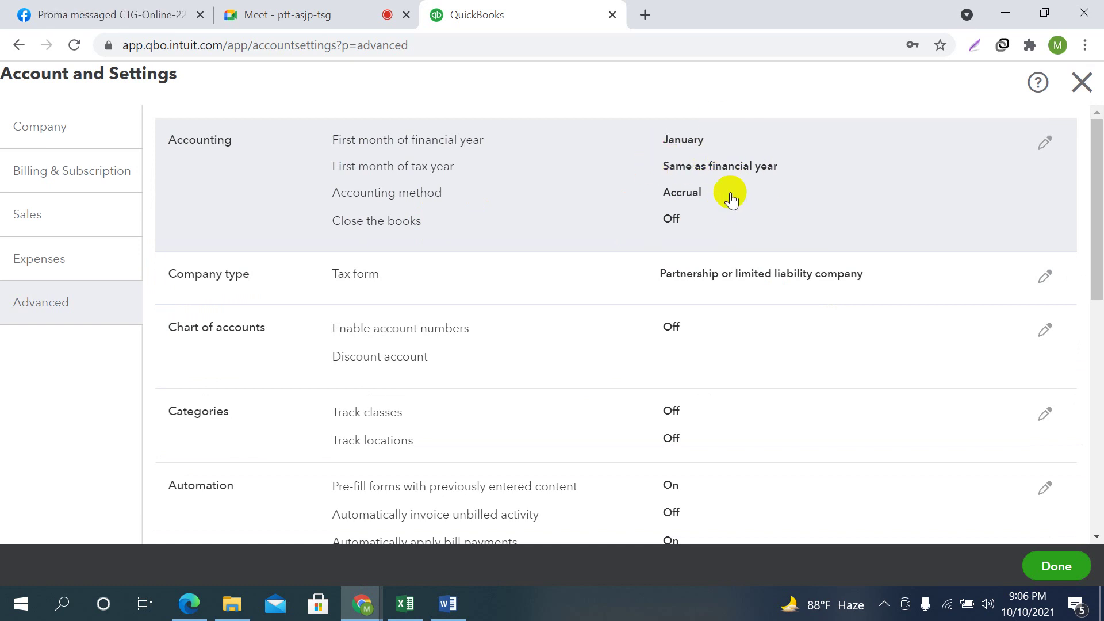
pyautogui.scroll(-2, 204, 215)
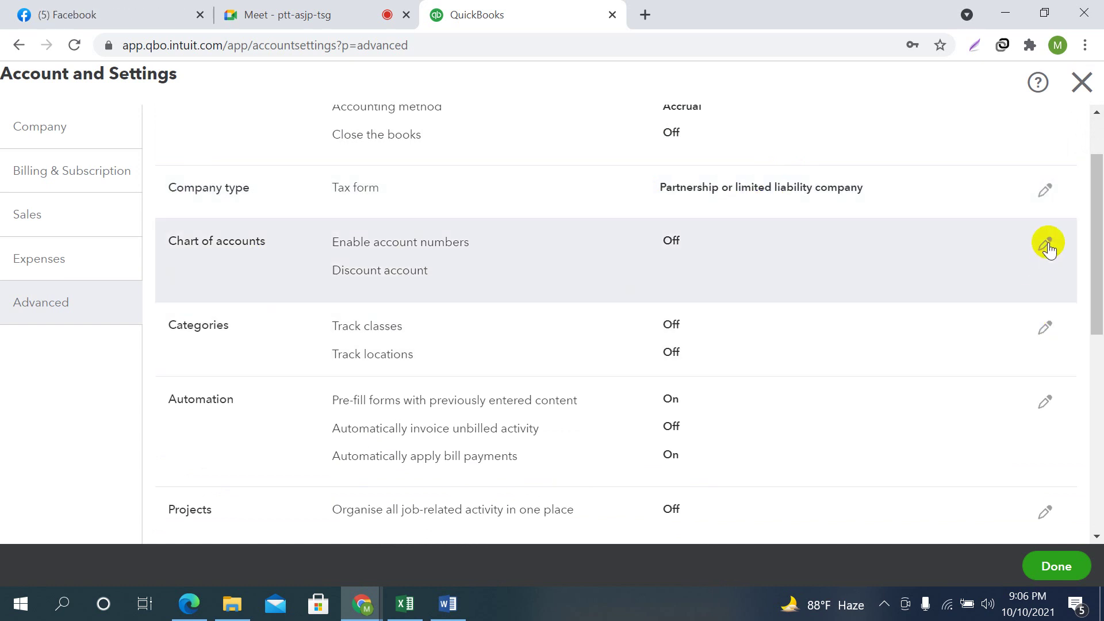
# Enable and show account numbers, set Discounts given - COS as the discount account, and save
pyautogui.click(1045, 245)
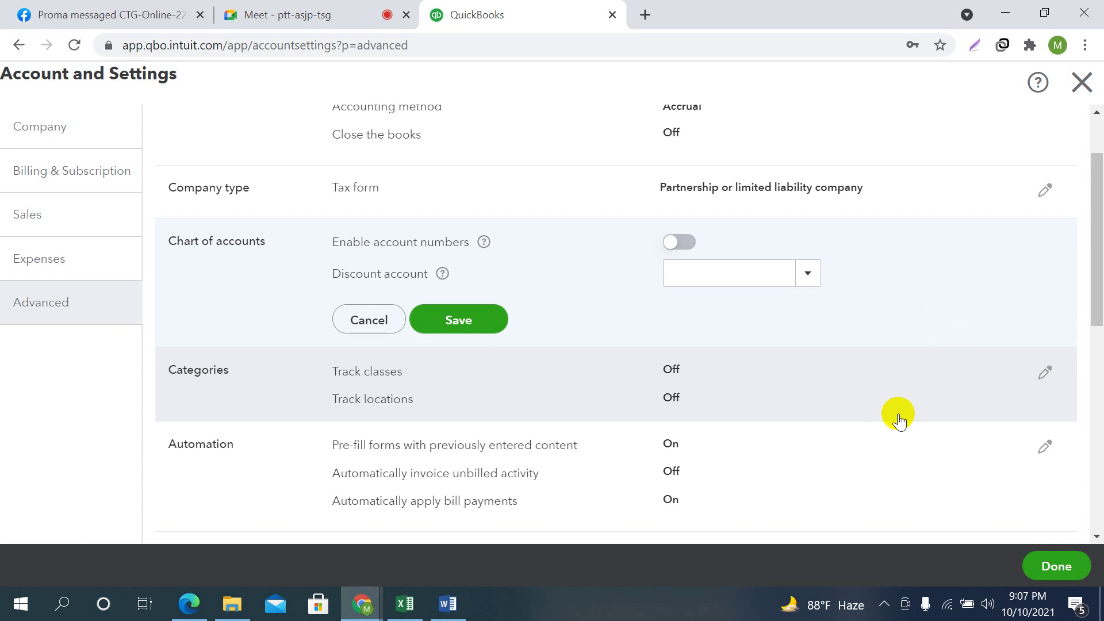
pyautogui.click(677, 251)
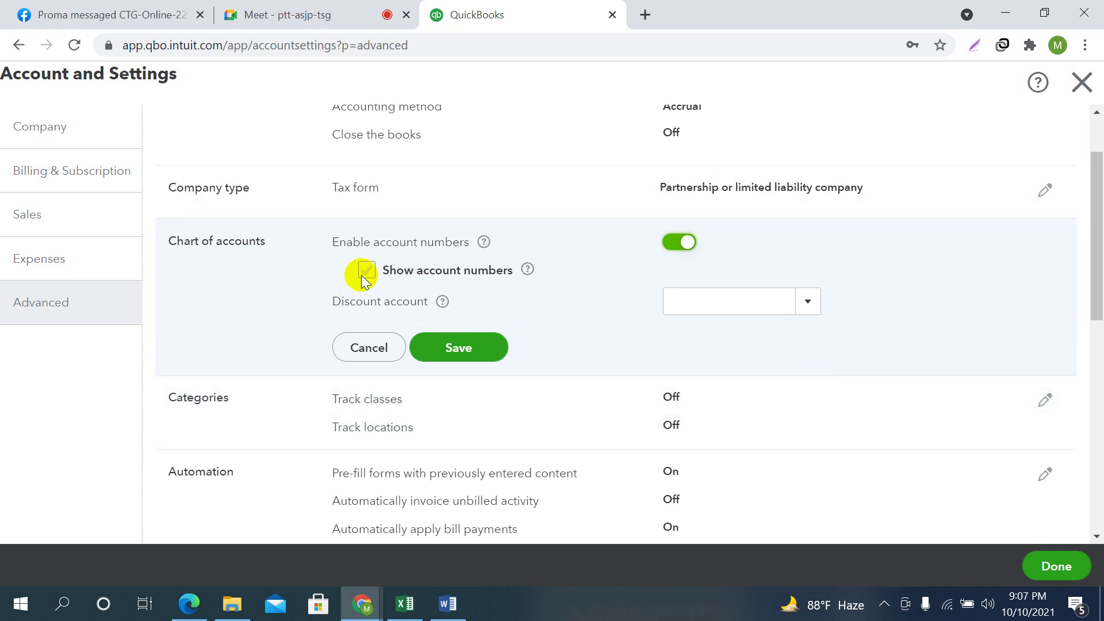
pyautogui.click(375, 275)
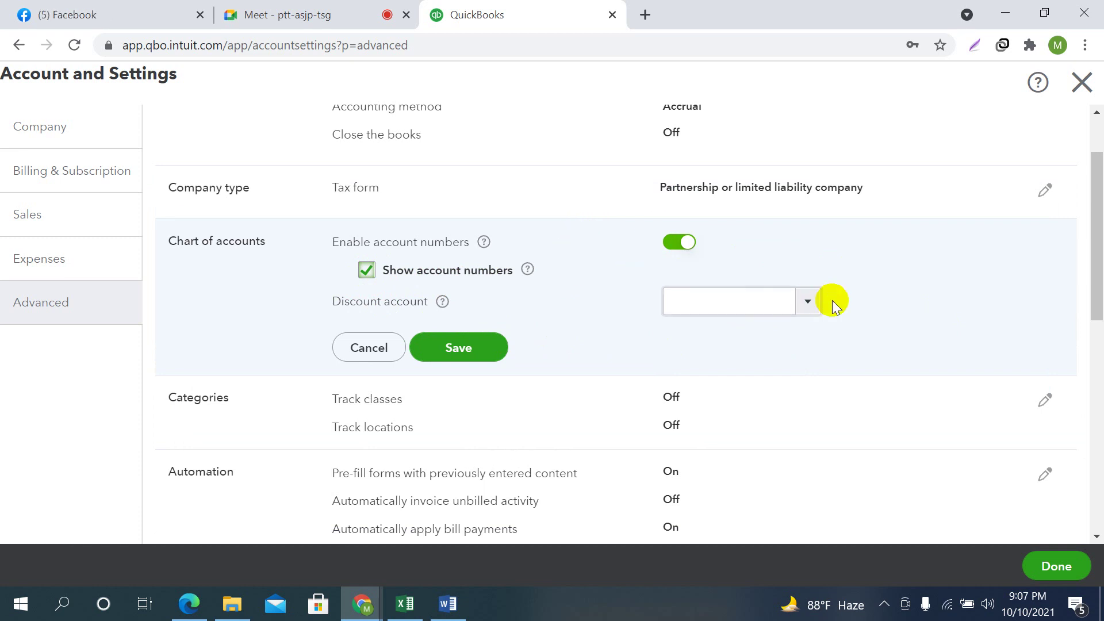
pyautogui.click(811, 305)
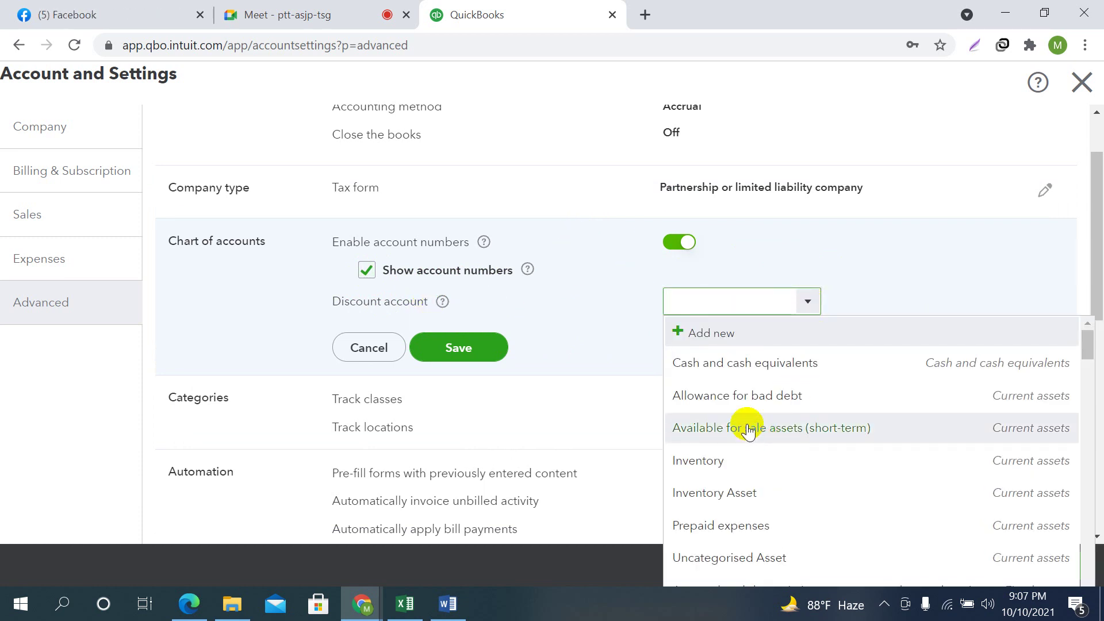
pyautogui.write('dis')
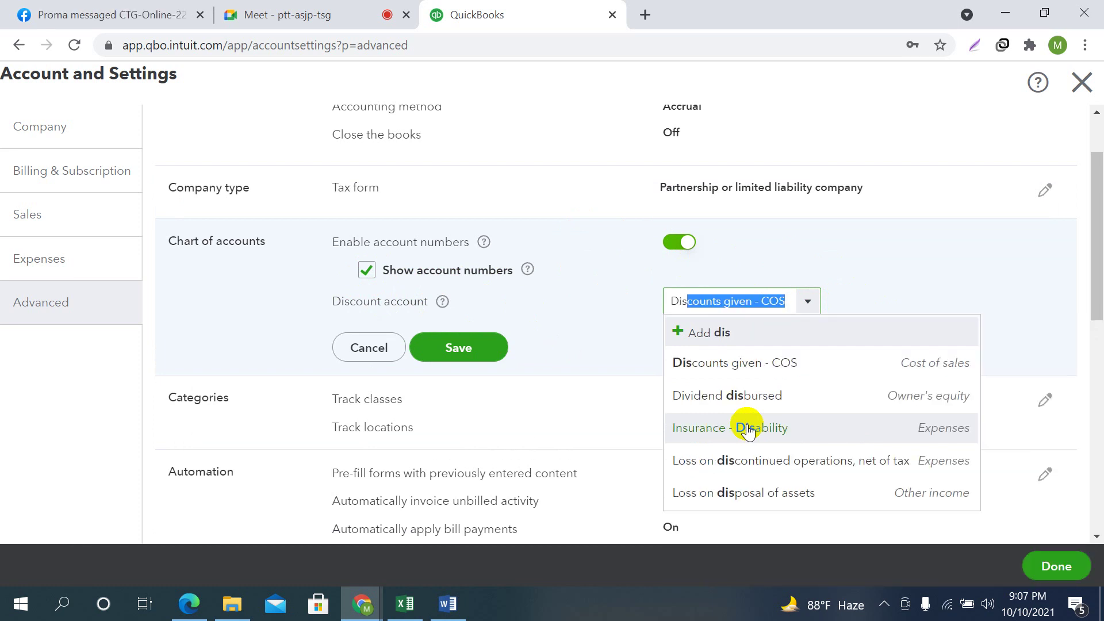
pyautogui.click(746, 362)
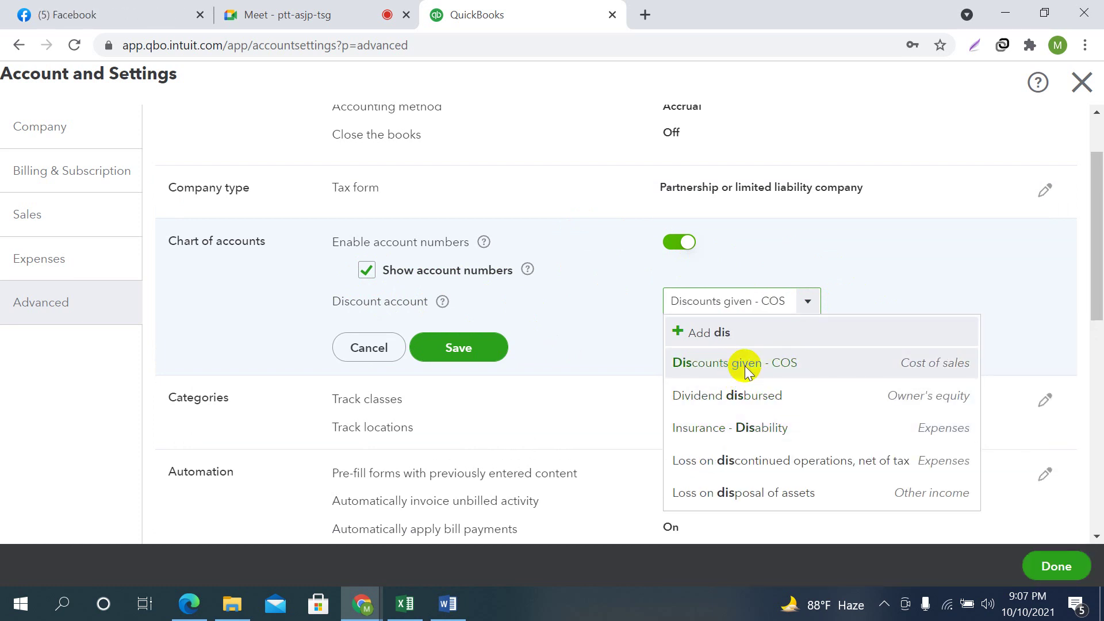
pyautogui.click(501, 355)
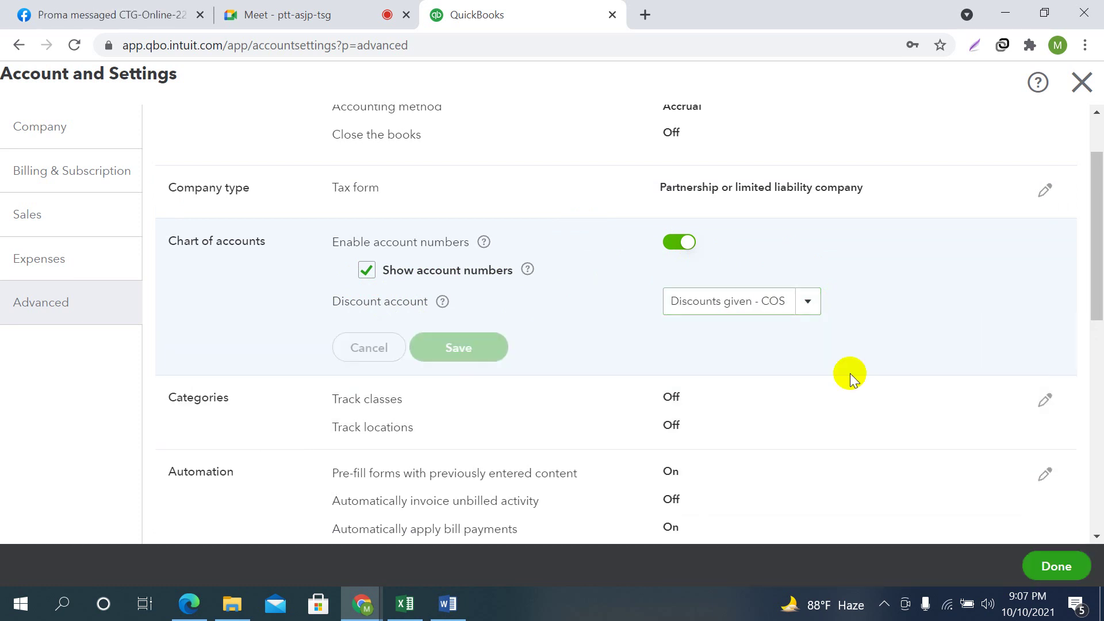
pyautogui.scroll(-2, 868, 389)
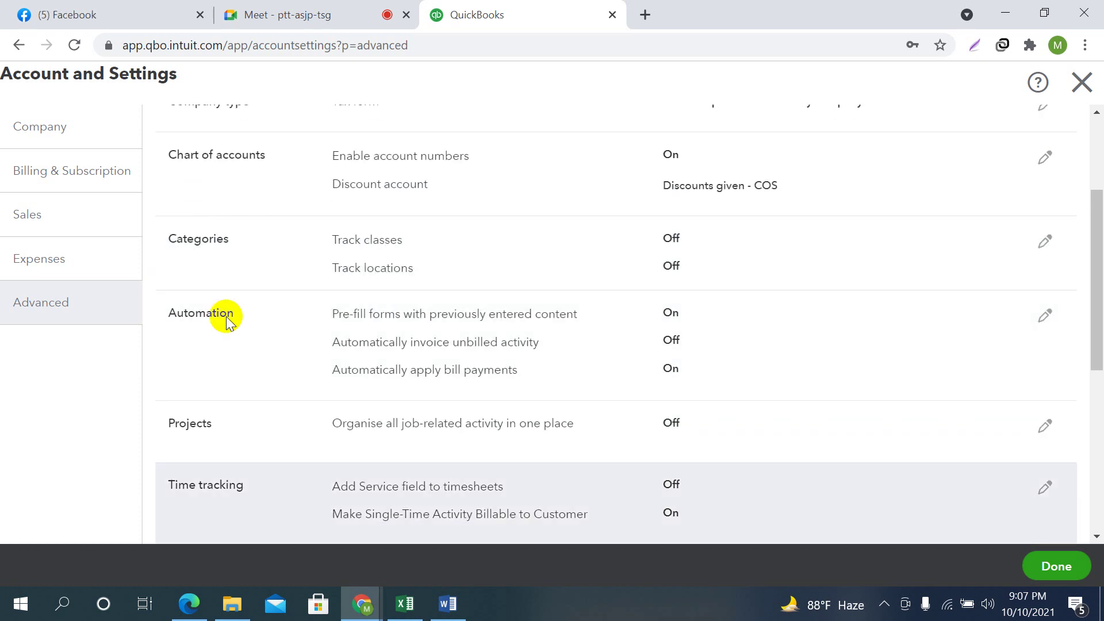
# Turn on class tracking with a missing-class warning and one class assigned per row
pyautogui.click(1046, 241)
pyautogui.scroll(-2, 841, 322)
pyautogui.scroll(2, 840, 296)
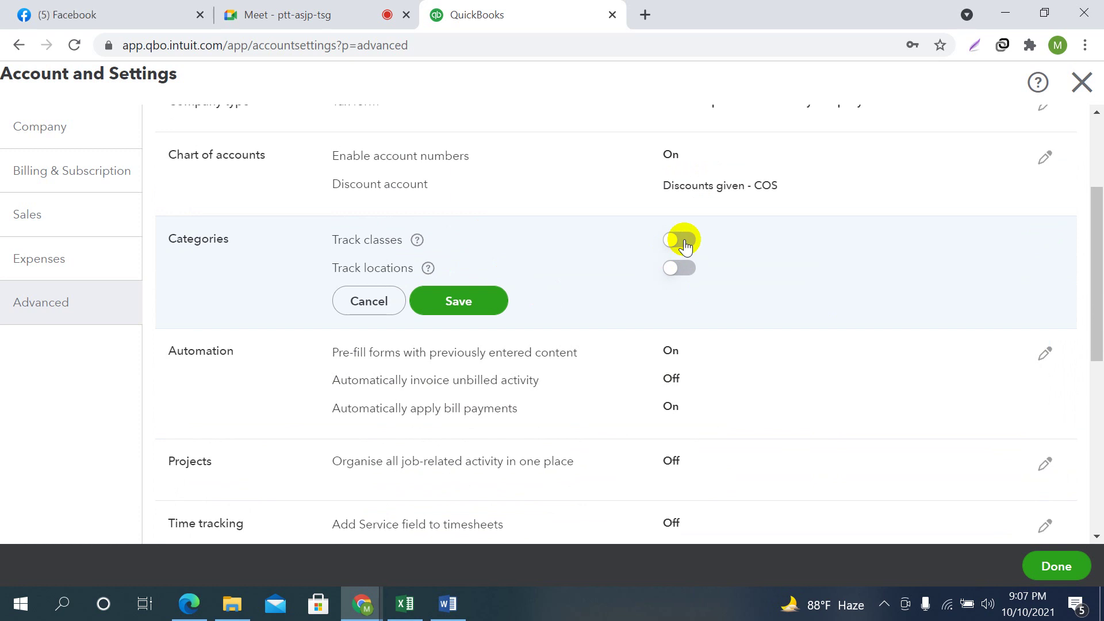
pyautogui.click(672, 236)
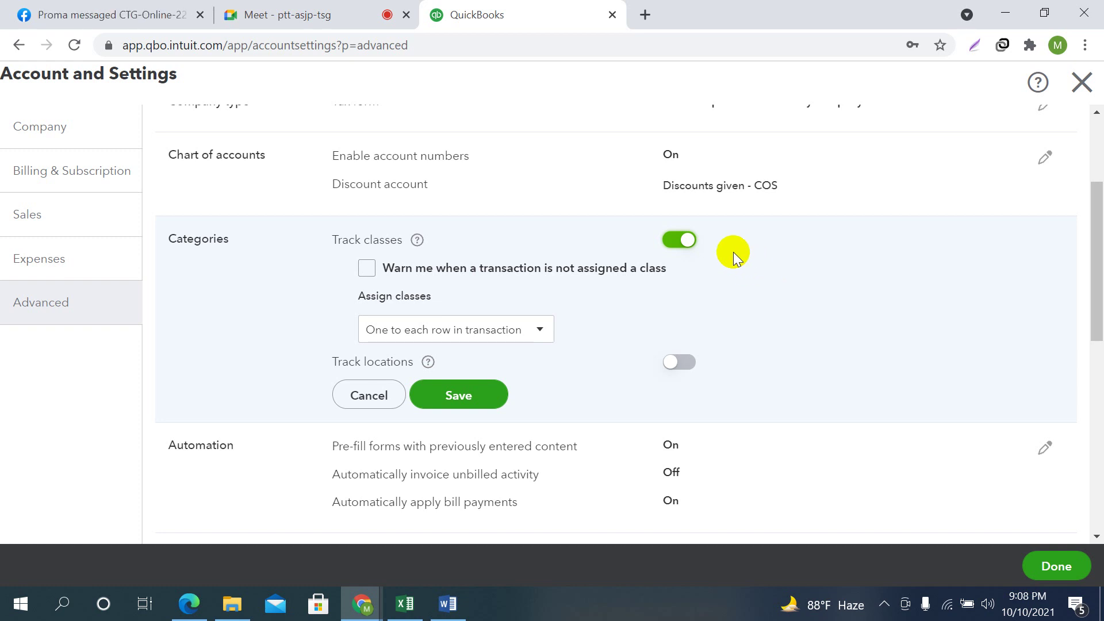
pyautogui.click(366, 269)
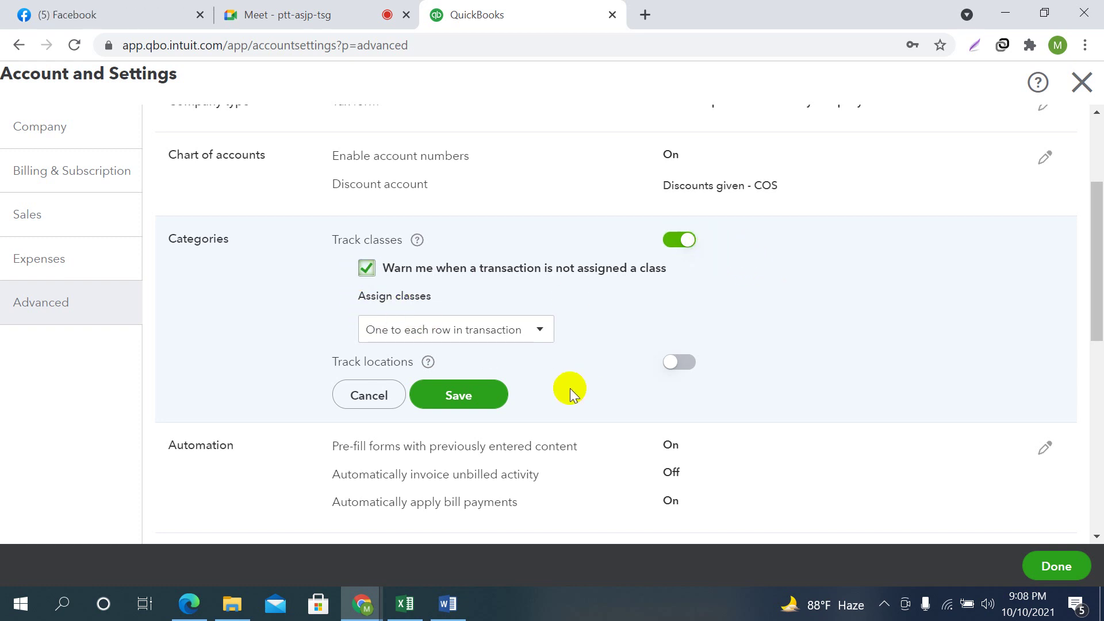
pyautogui.click(537, 330)
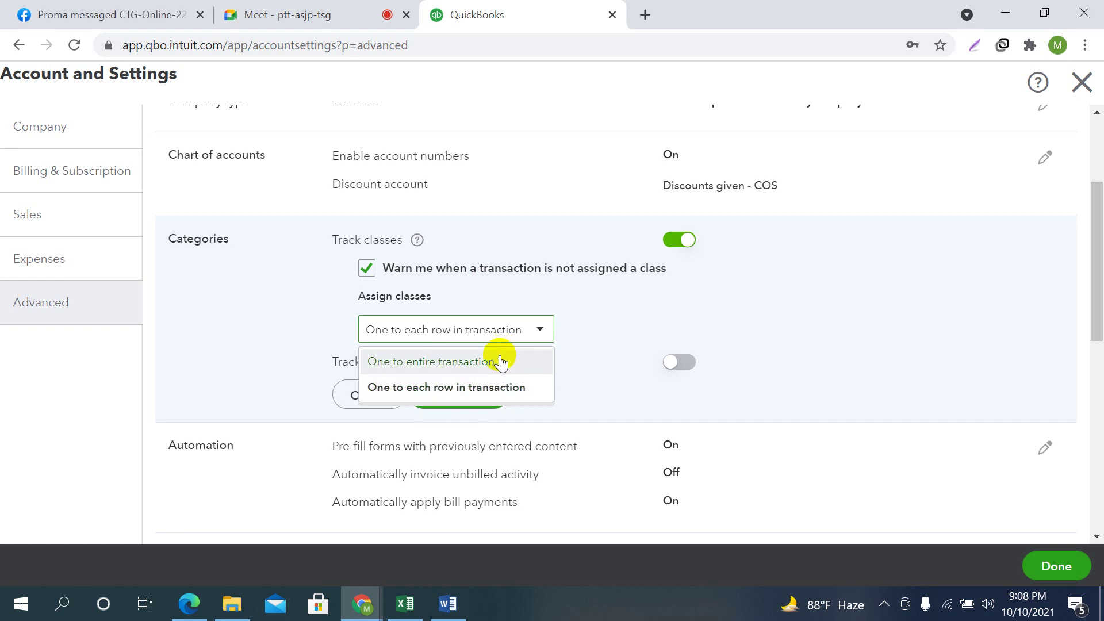
pyautogui.click(456, 366)
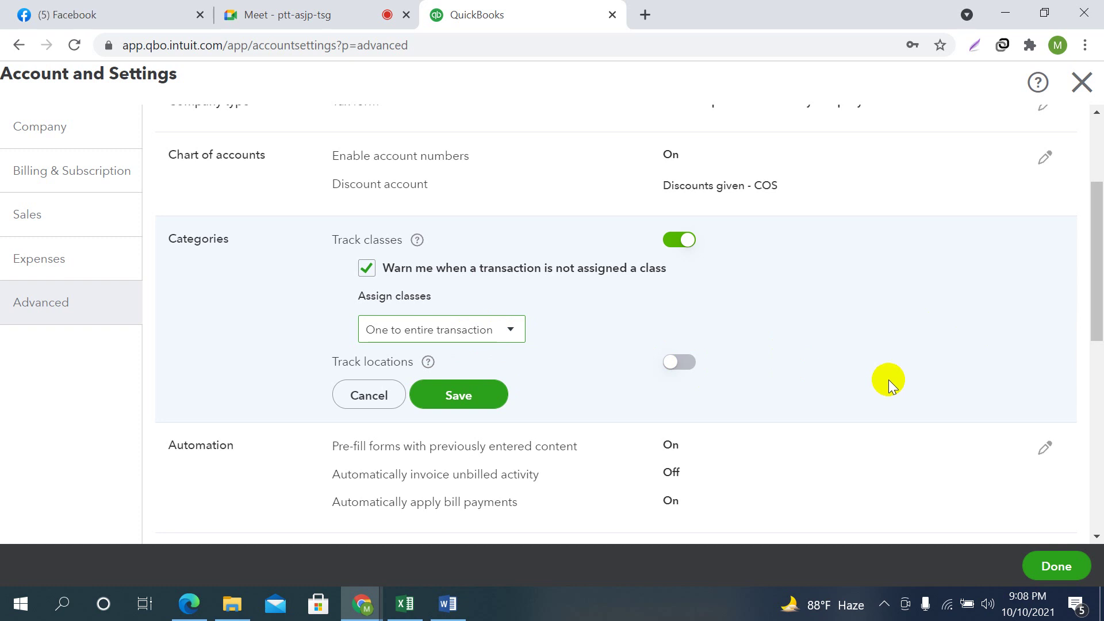
pyautogui.click(502, 335)
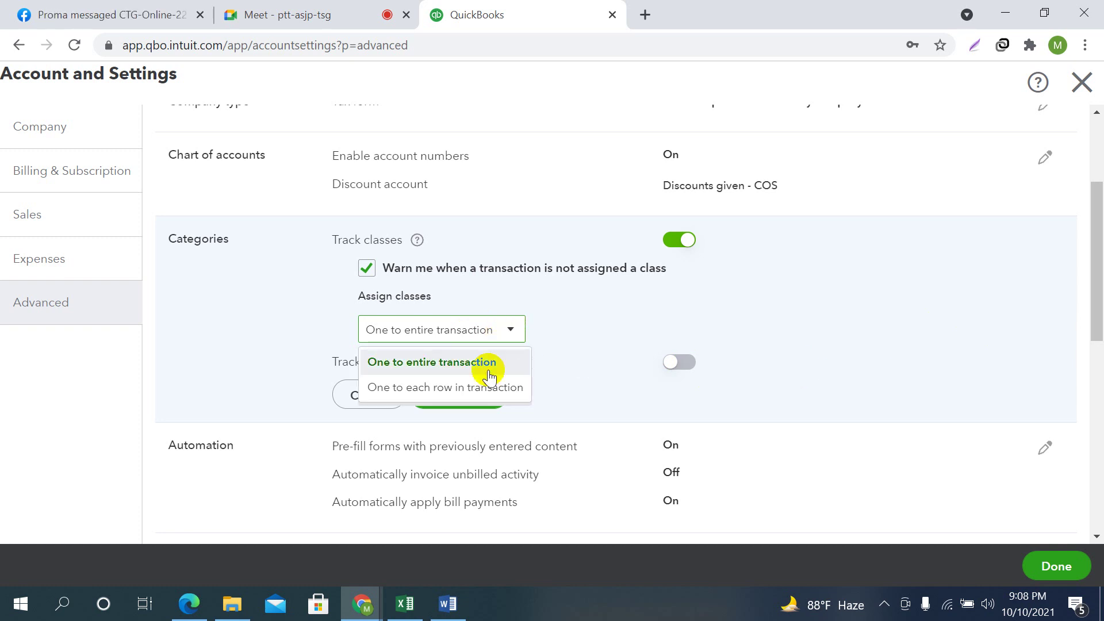
pyautogui.click(437, 387)
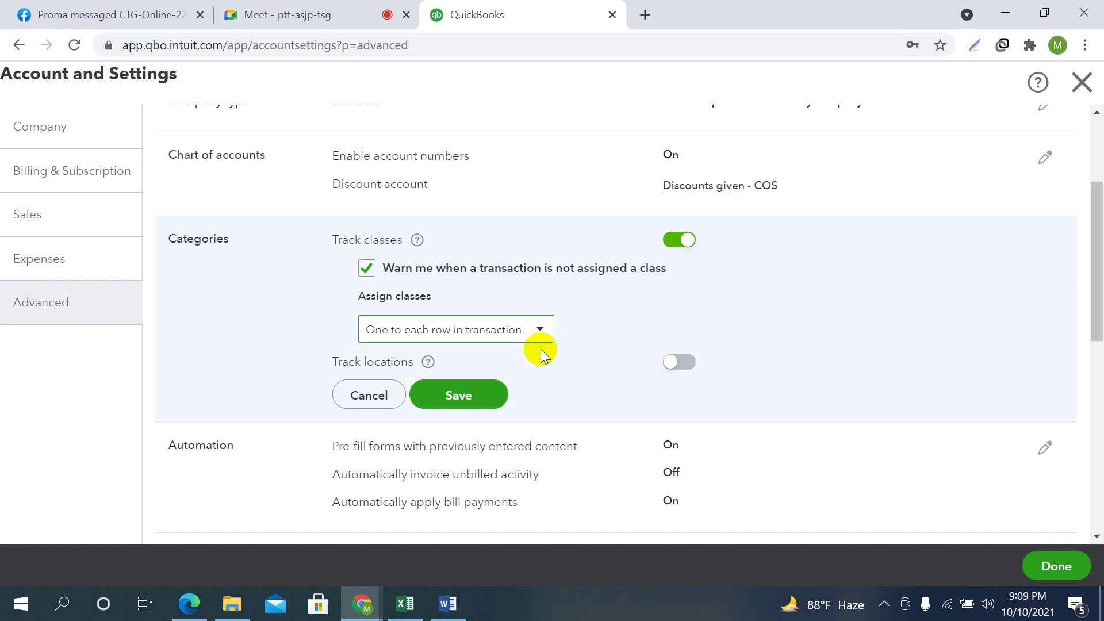
pyautogui.click(413, 396)
# Toggle location tracking on and back off, switch class tracking off, and save
pyautogui.click(682, 362)
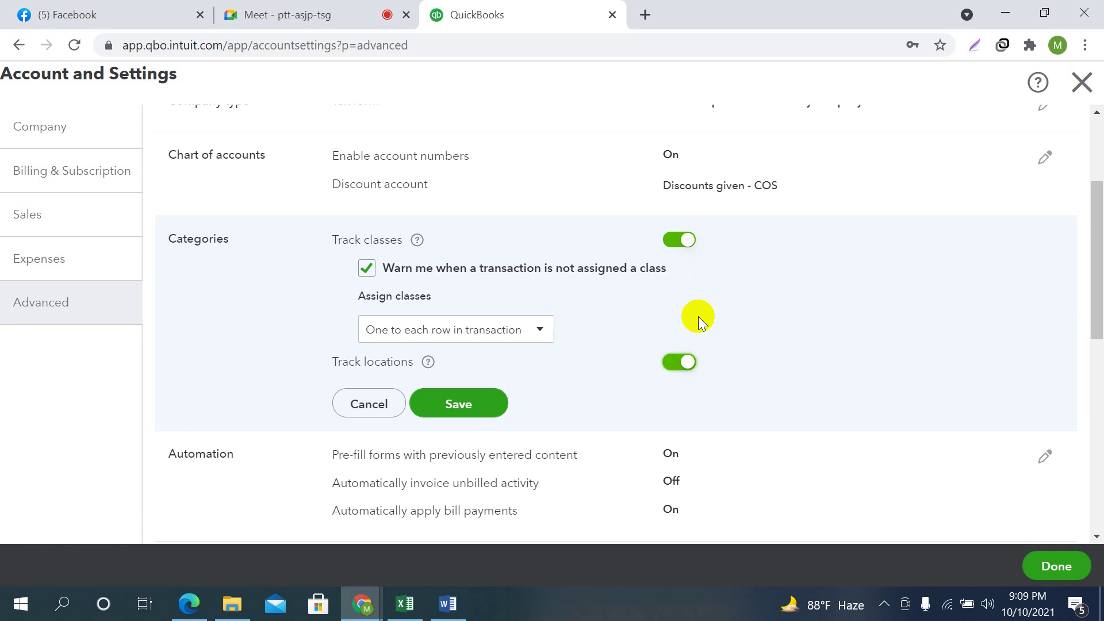
pyautogui.click(679, 362)
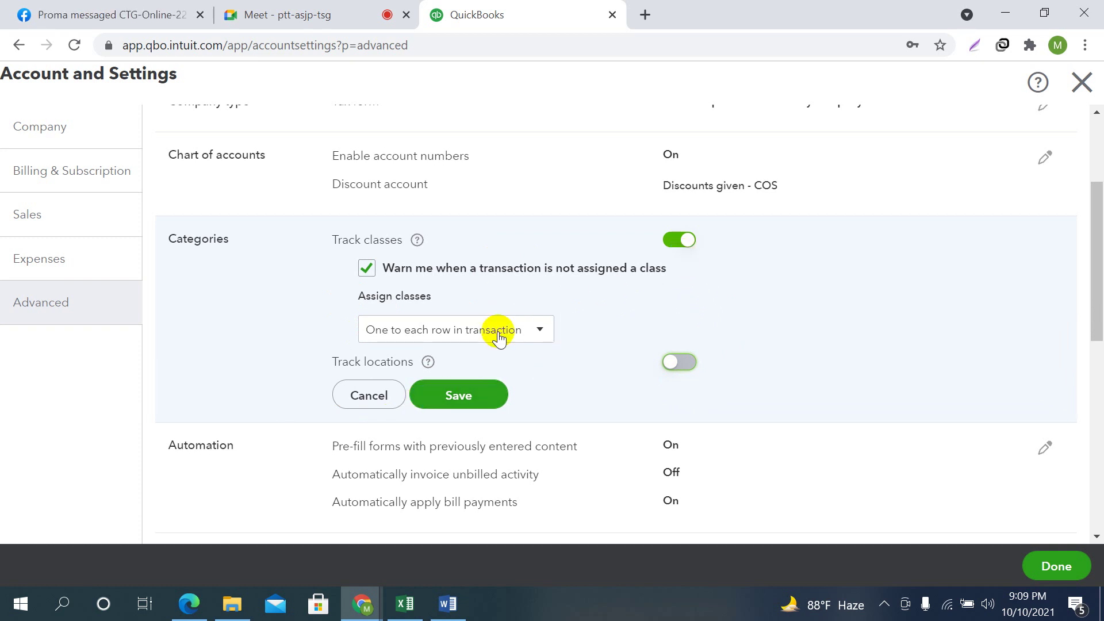
pyautogui.click(680, 239)
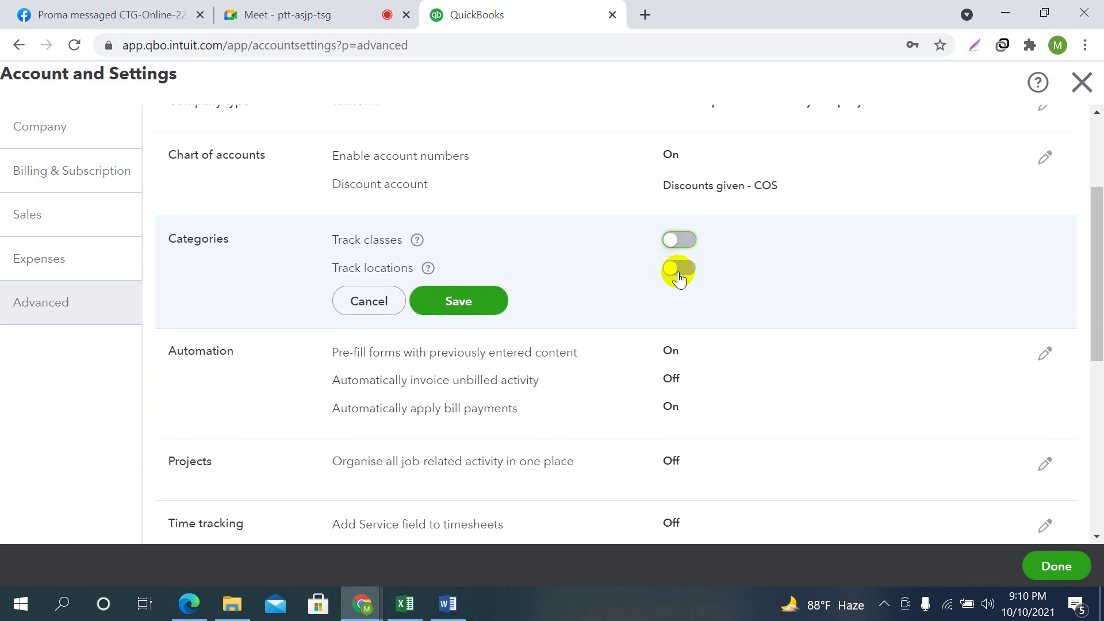
pyautogui.click(456, 311)
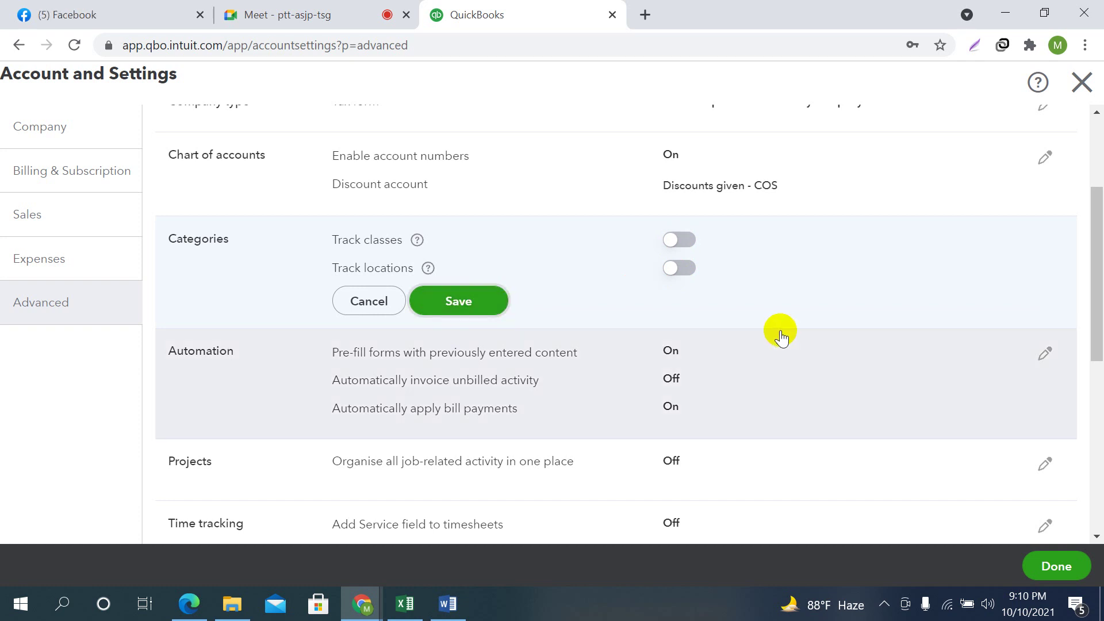
# Turn off Pre-fill forms and Automatically apply bill payments, then save the Automation settings
pyautogui.scroll(-1, 383, 313)
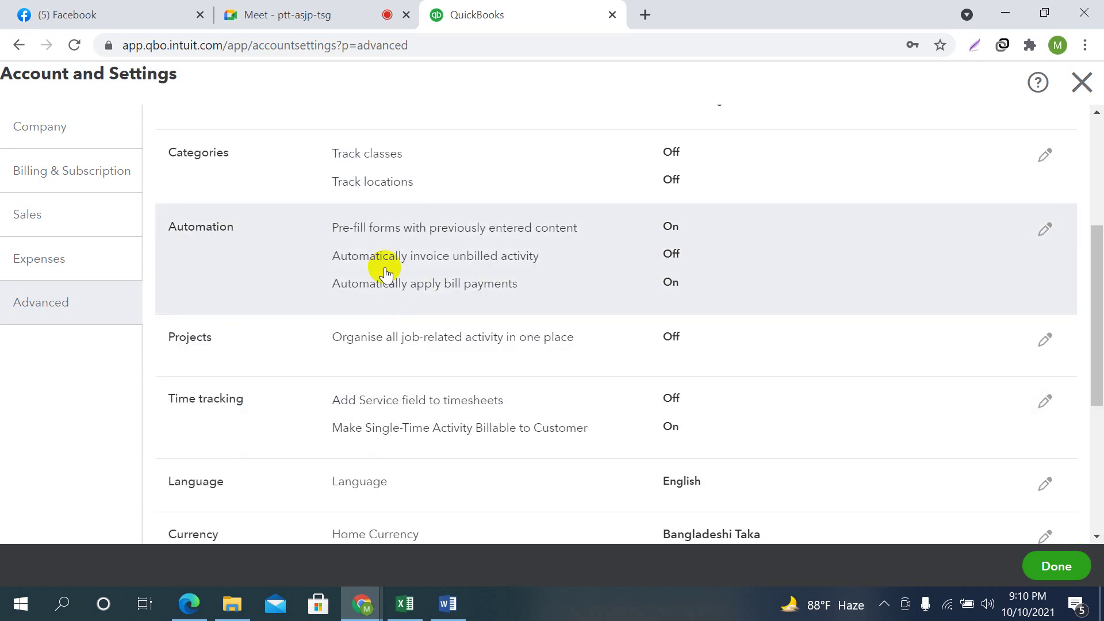
pyautogui.click(1045, 229)
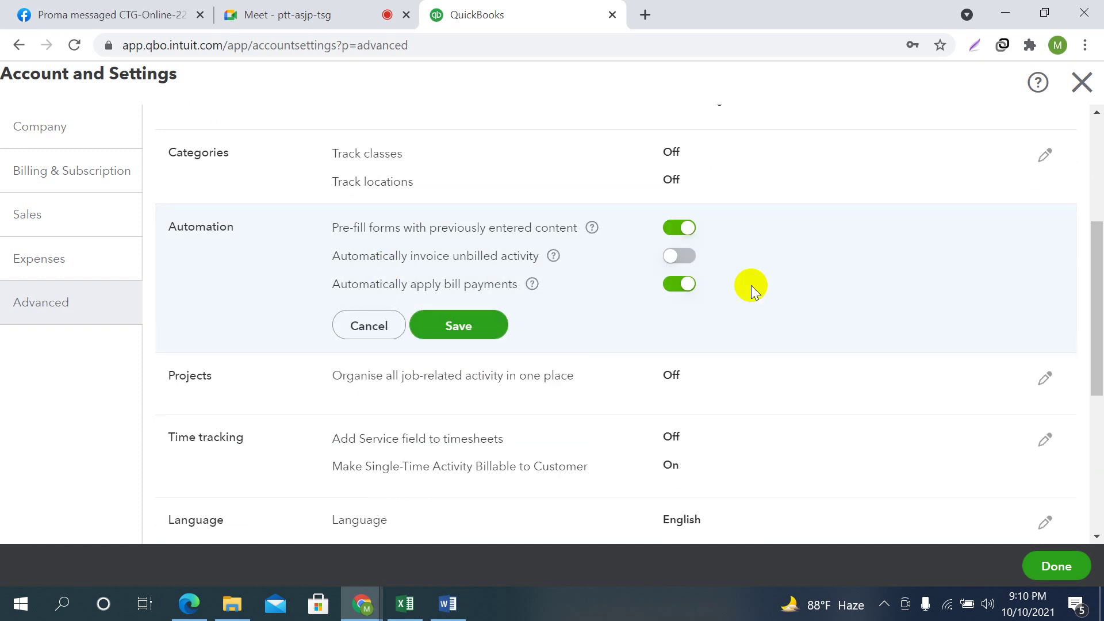
pyautogui.click(698, 237)
pyautogui.click(685, 287)
pyautogui.click(454, 339)
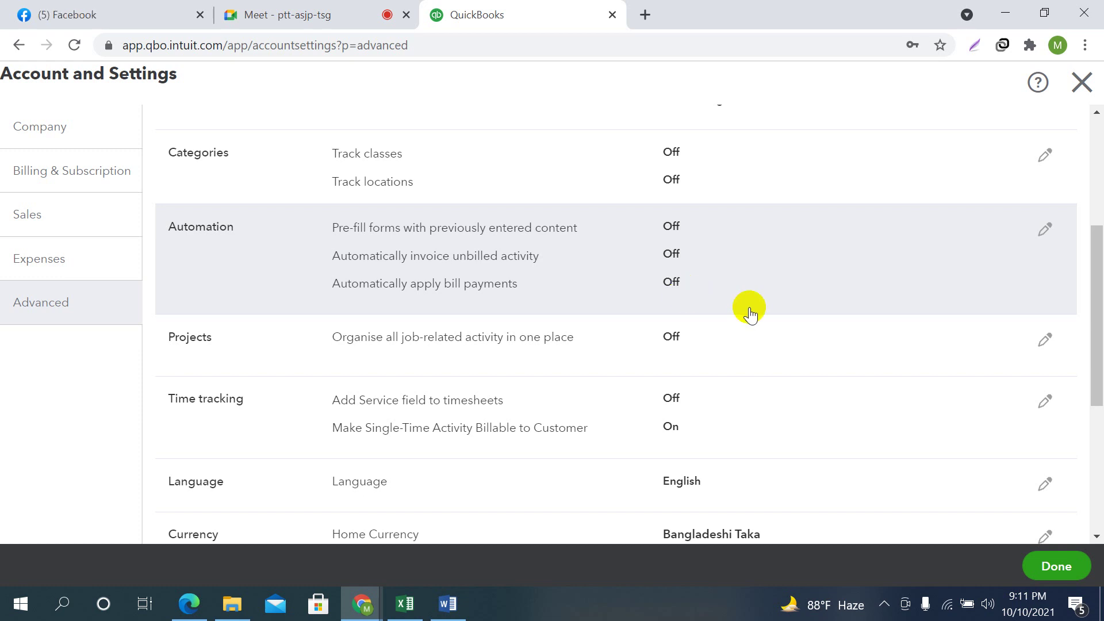
# Switch Projects on, save, and confirm that customer expense tracking also turns on
pyautogui.scroll(-3, 697, 302)
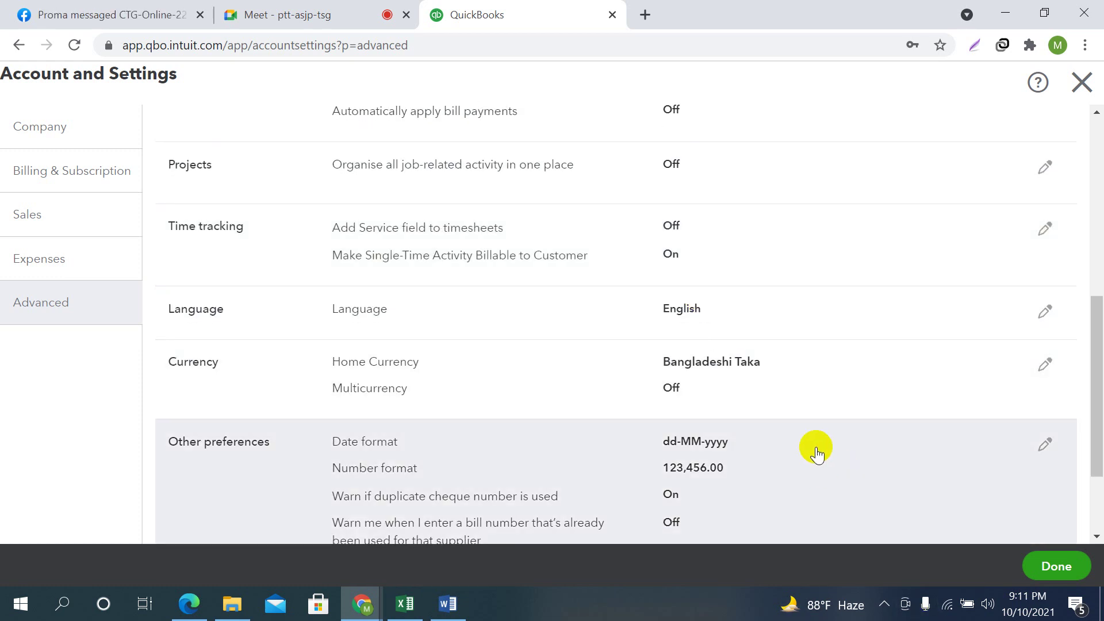
pyautogui.scroll(3, 759, 229)
pyautogui.scroll(-3, 759, 229)
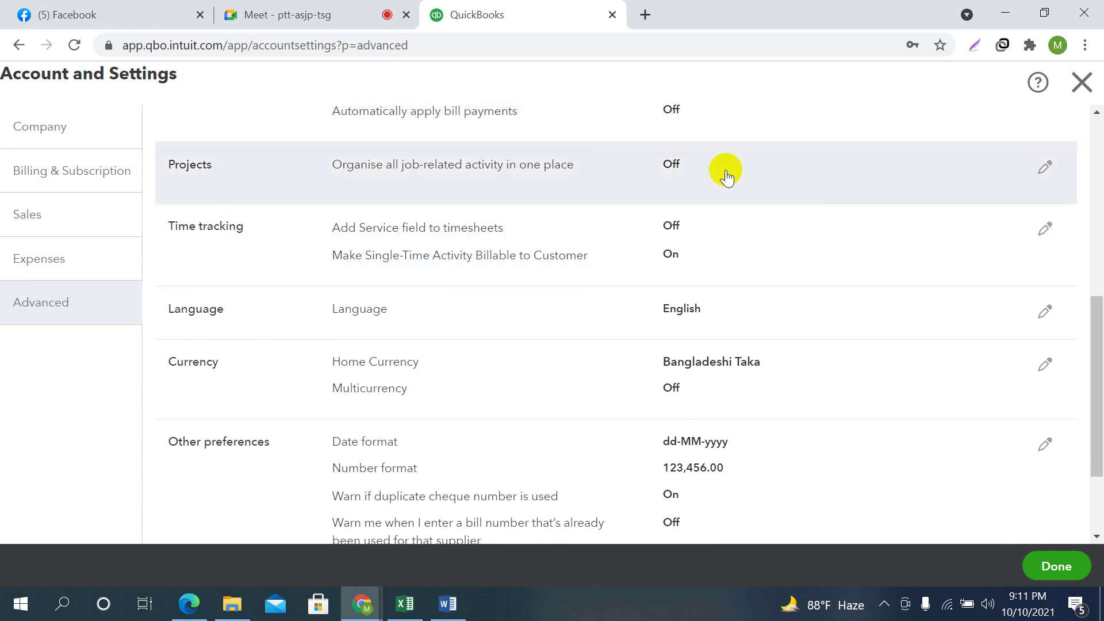
pyautogui.click(1040, 166)
pyautogui.click(679, 171)
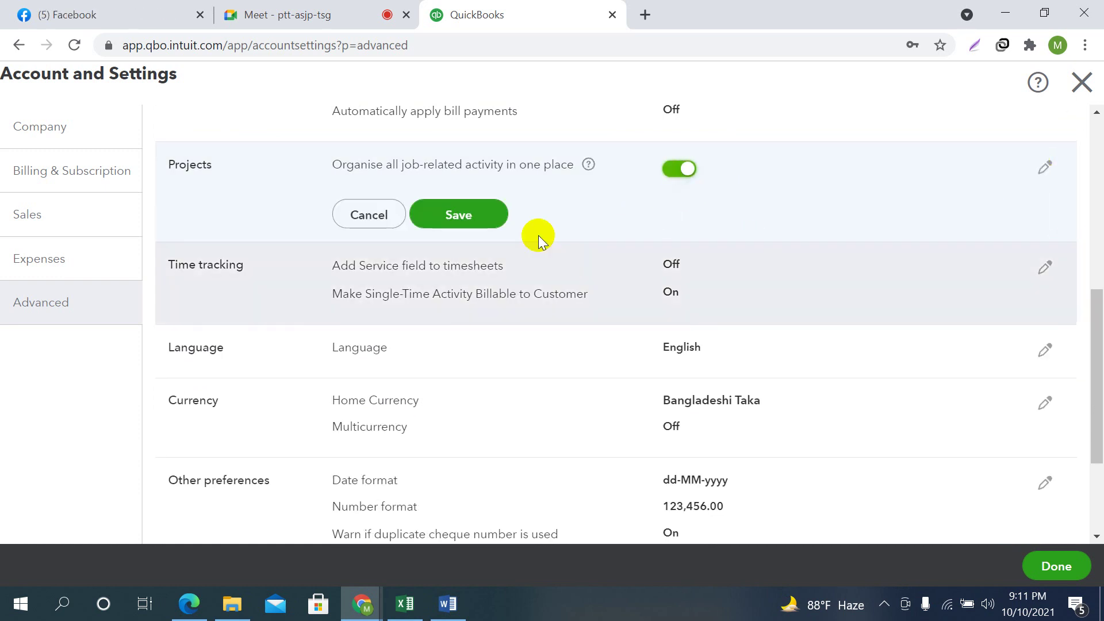
pyautogui.click(423, 217)
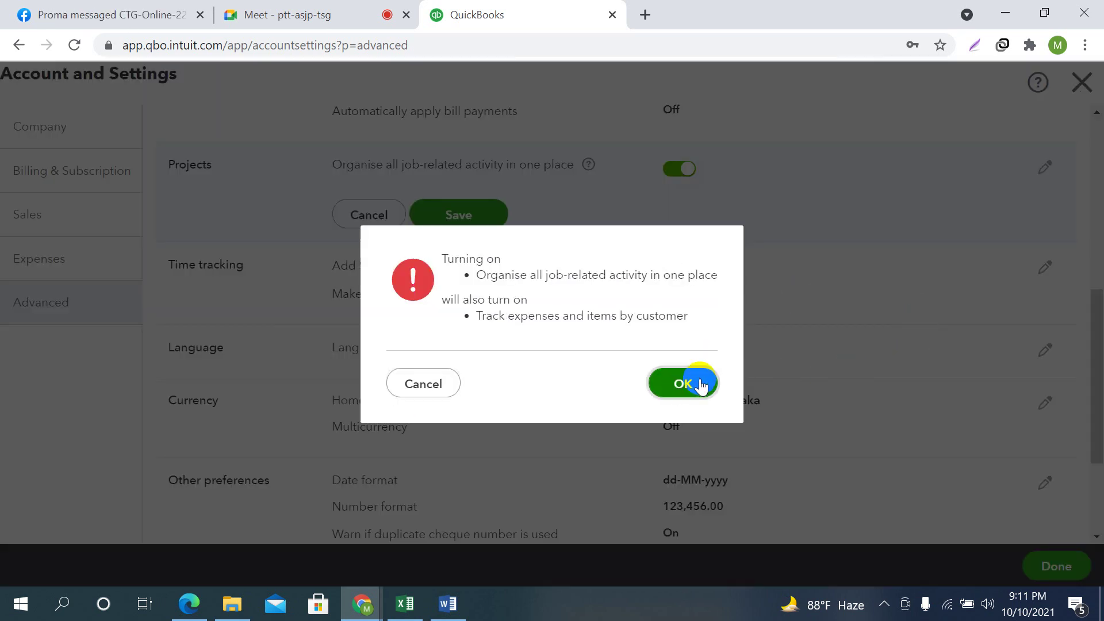
pyautogui.click(699, 383)
pyautogui.scroll(-2, 796, 247)
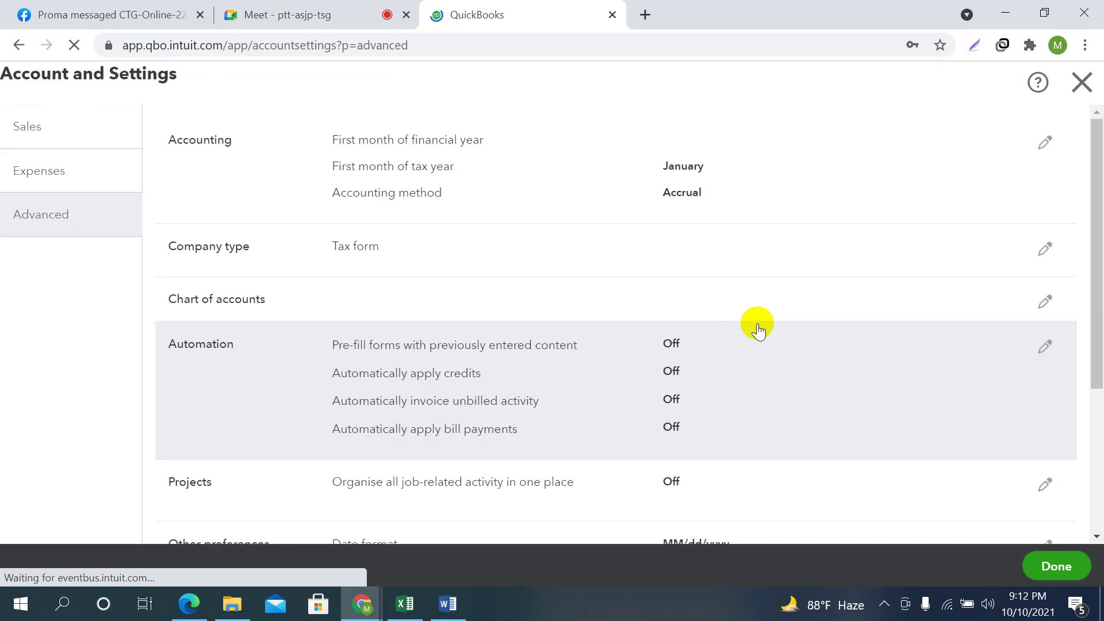
pyautogui.scroll(-3, 759, 323)
pyautogui.scroll(-3, 758, 323)
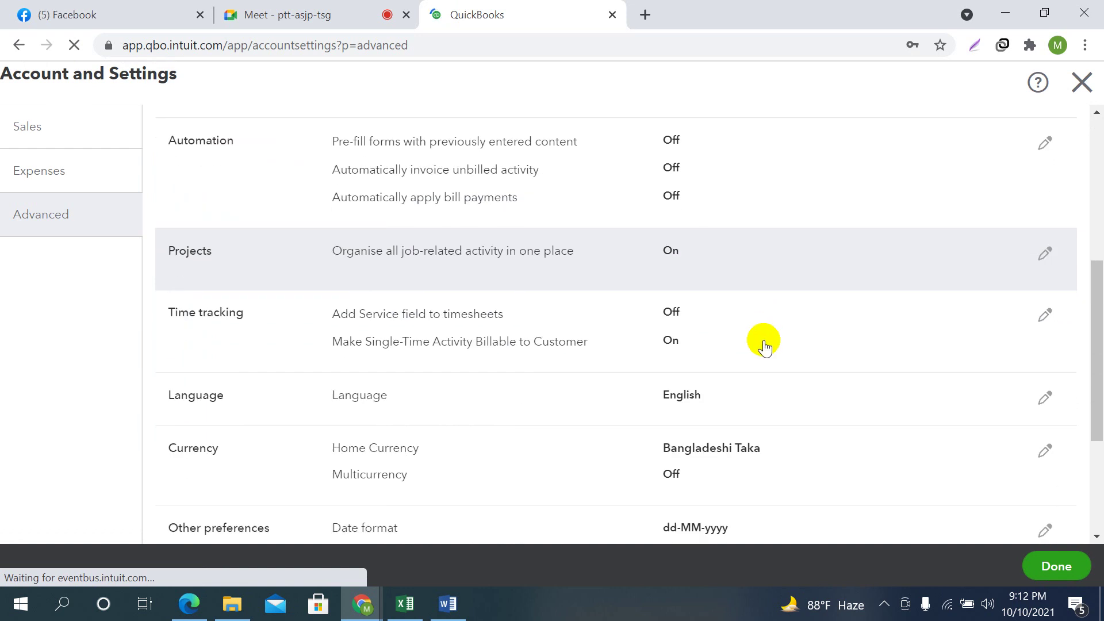
# Turn on the timesheet Service field, show billing rates, keep Sunday as week start, and save
pyautogui.click(1046, 314)
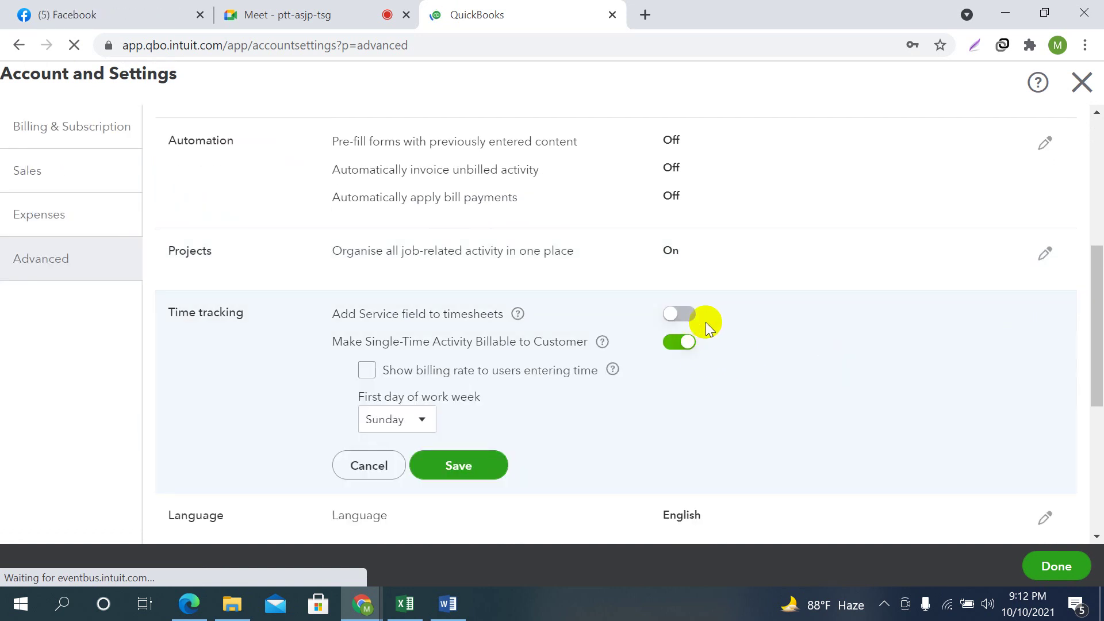
pyautogui.click(674, 315)
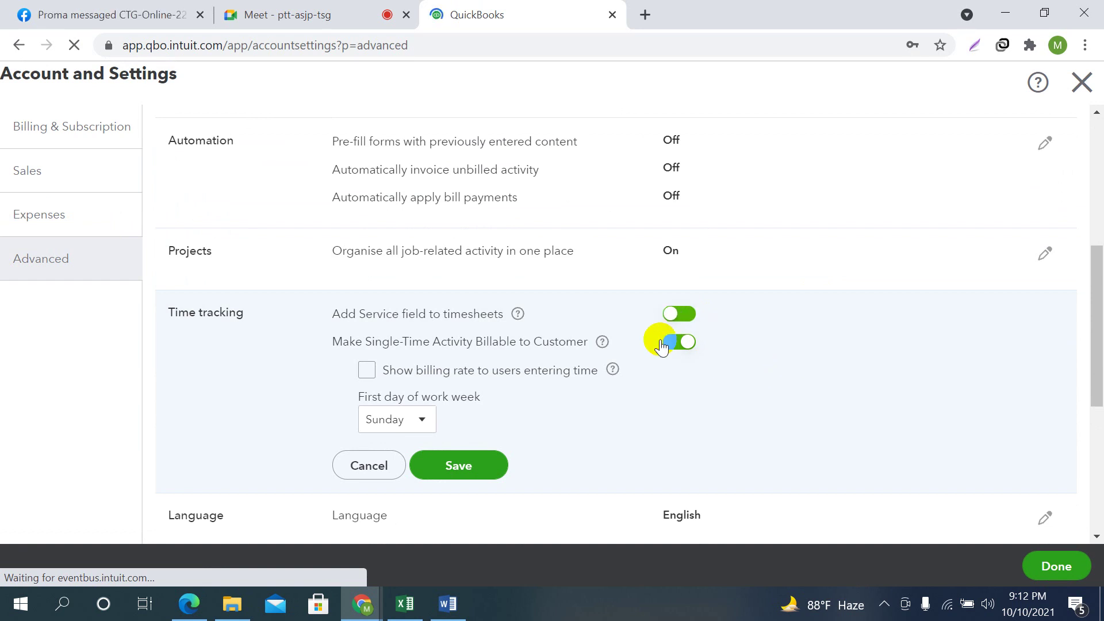
pyautogui.click(674, 316)
pyautogui.click(673, 316)
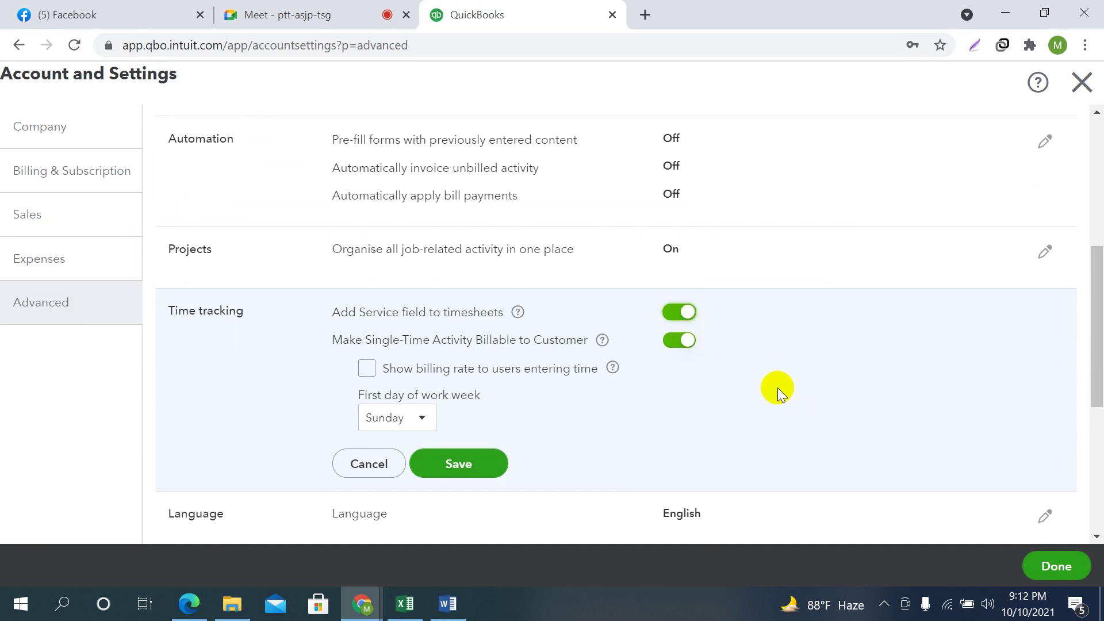
pyautogui.scroll(-1, 779, 387)
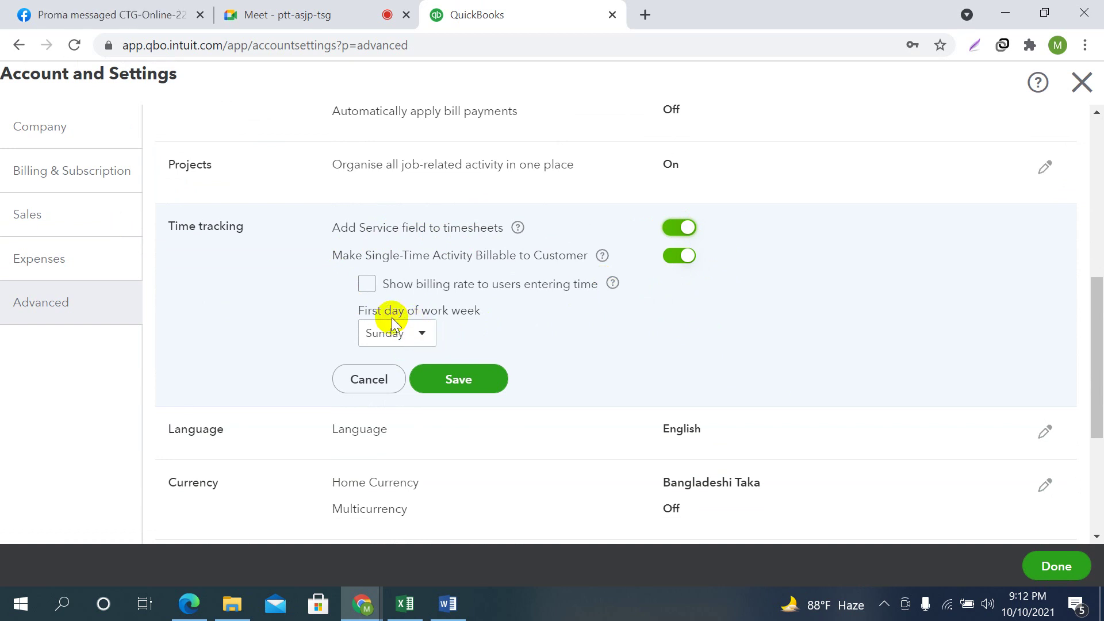
pyautogui.click(425, 333)
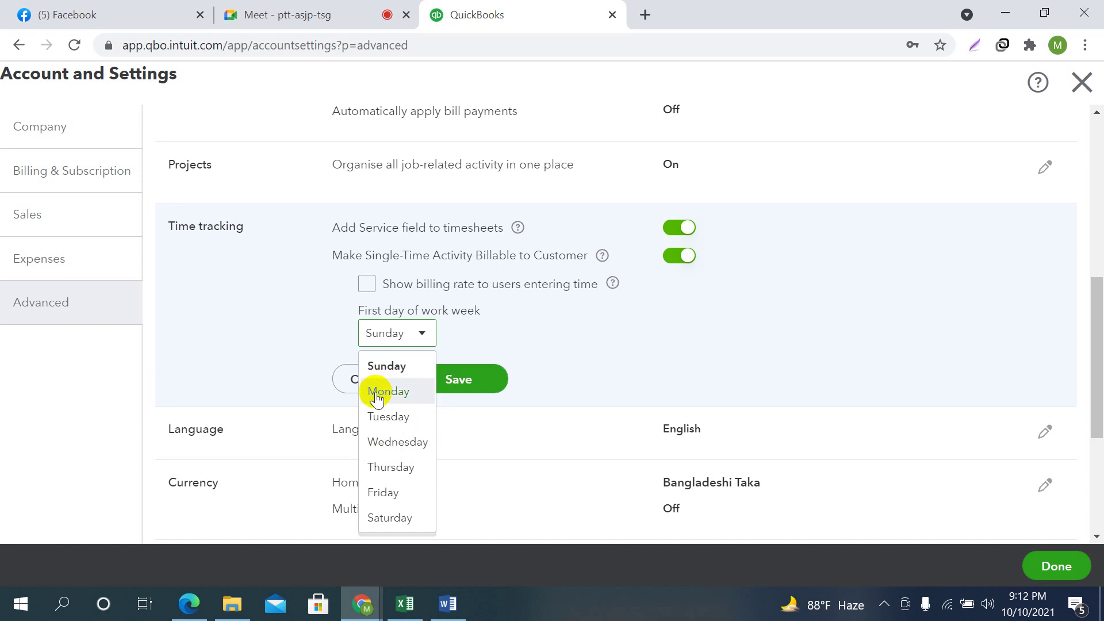
pyautogui.click(388, 365)
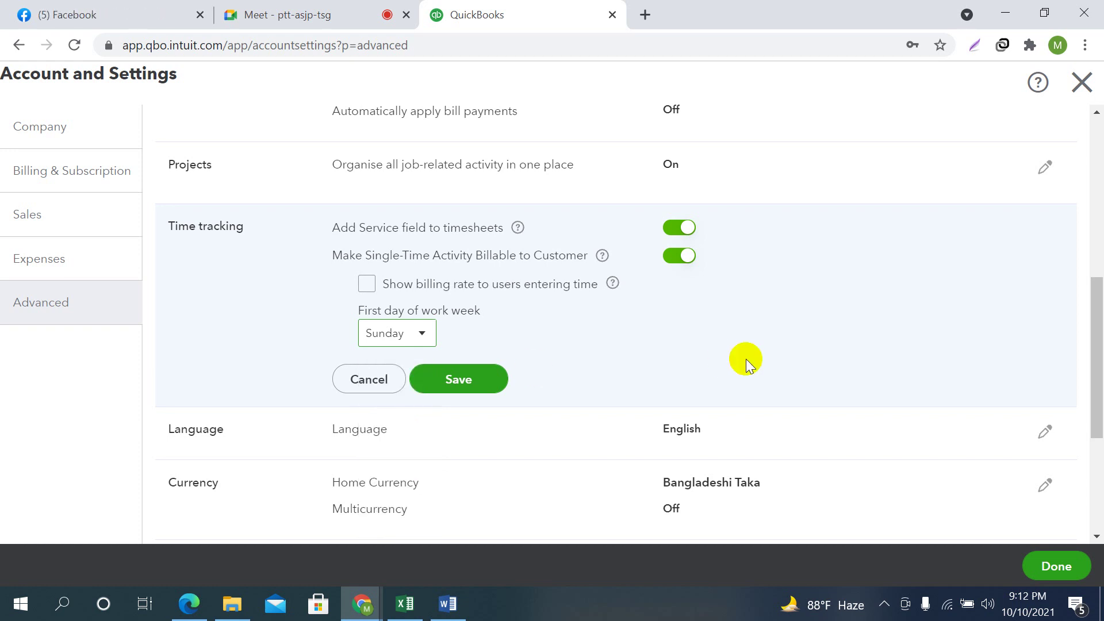
pyautogui.click(366, 284)
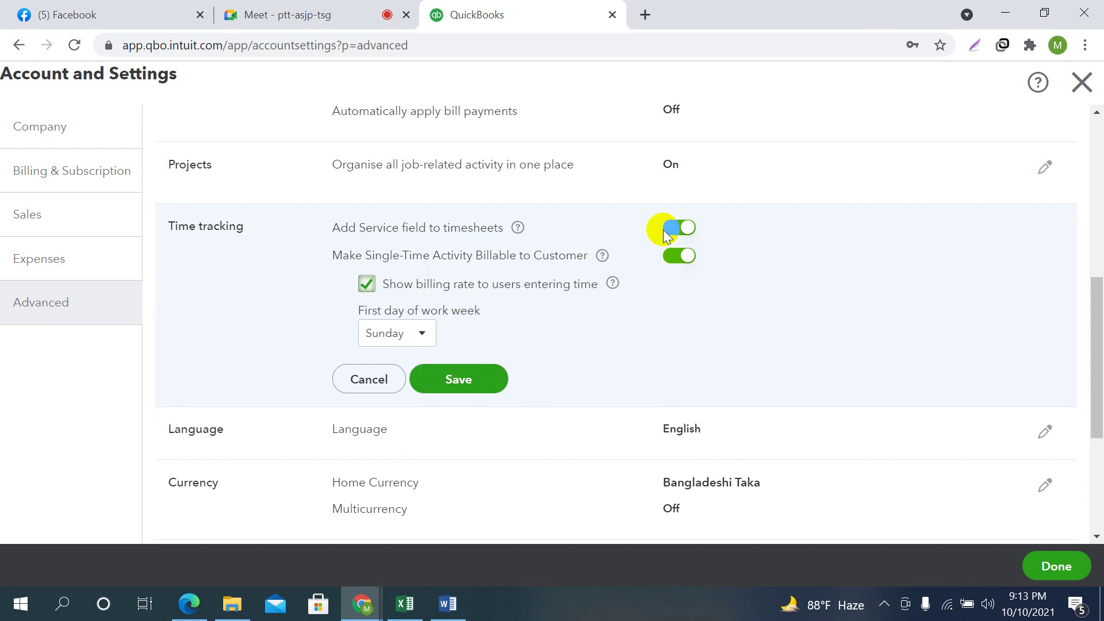
pyautogui.click(459, 380)
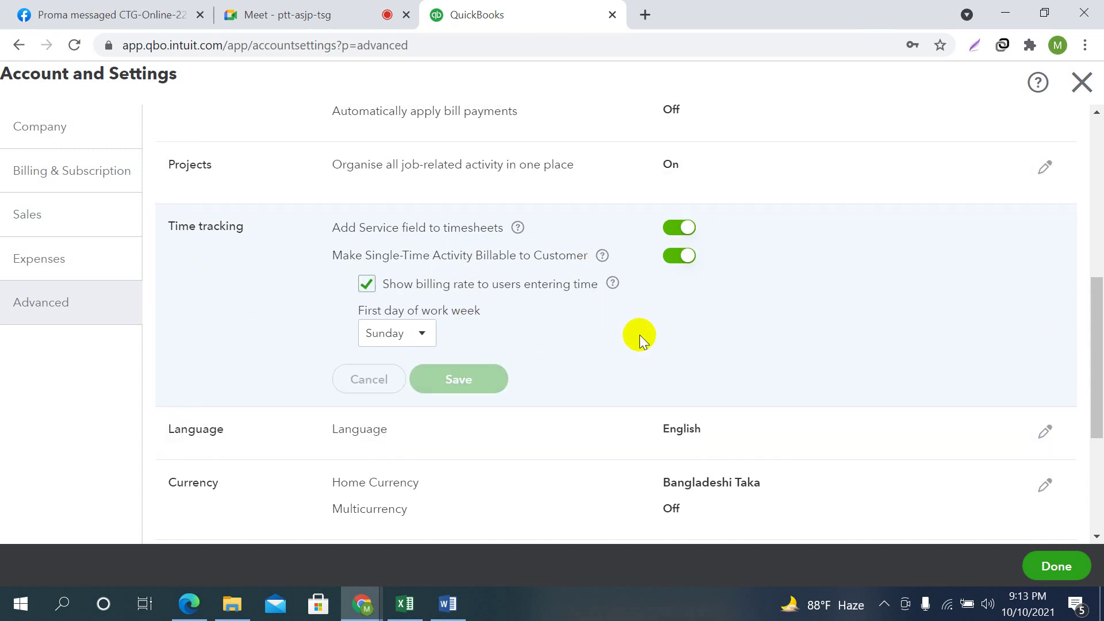
# Make USD - United States Dollar the home currency, save it, and scroll to Other preferences
pyautogui.scroll(-2, 802, 338)
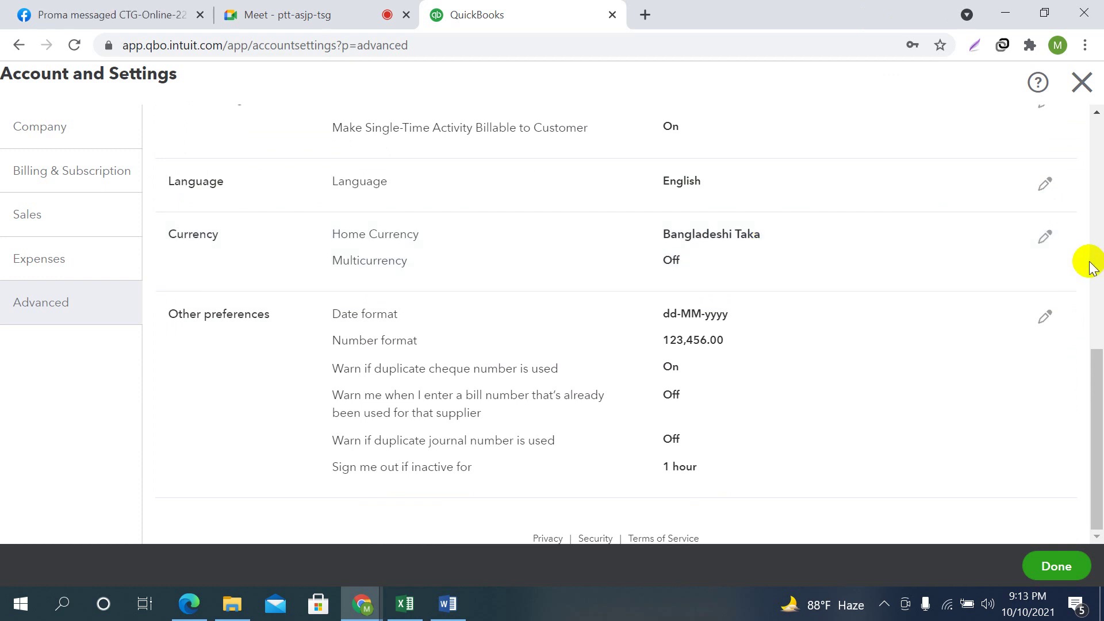
pyautogui.click(1048, 241)
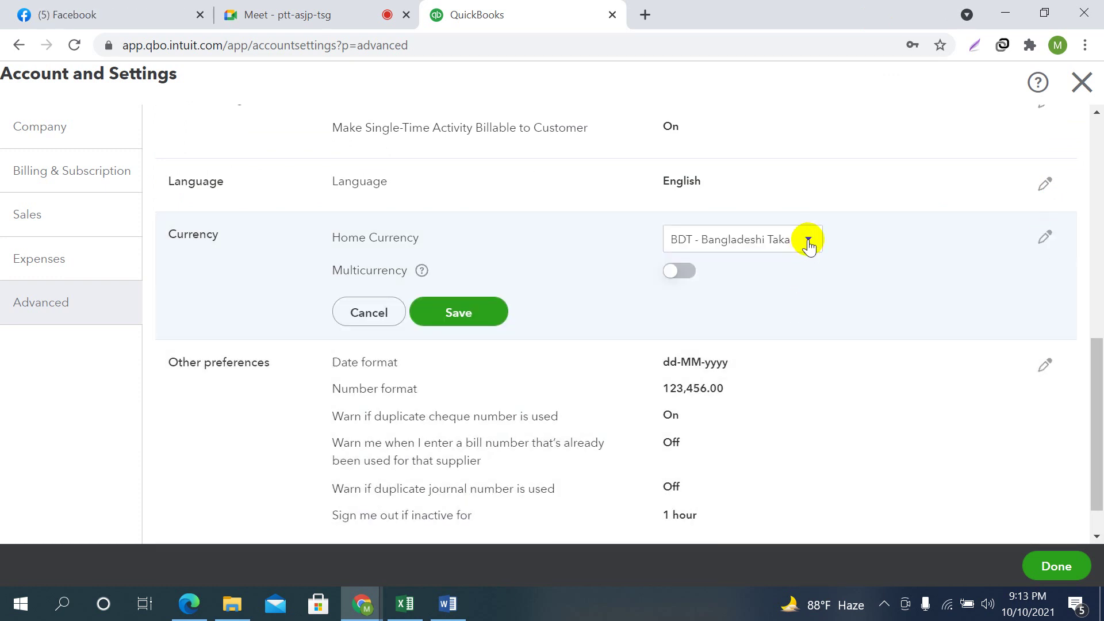
pyautogui.click(806, 242)
pyautogui.scroll(5, 747, 276)
pyautogui.click(740, 273)
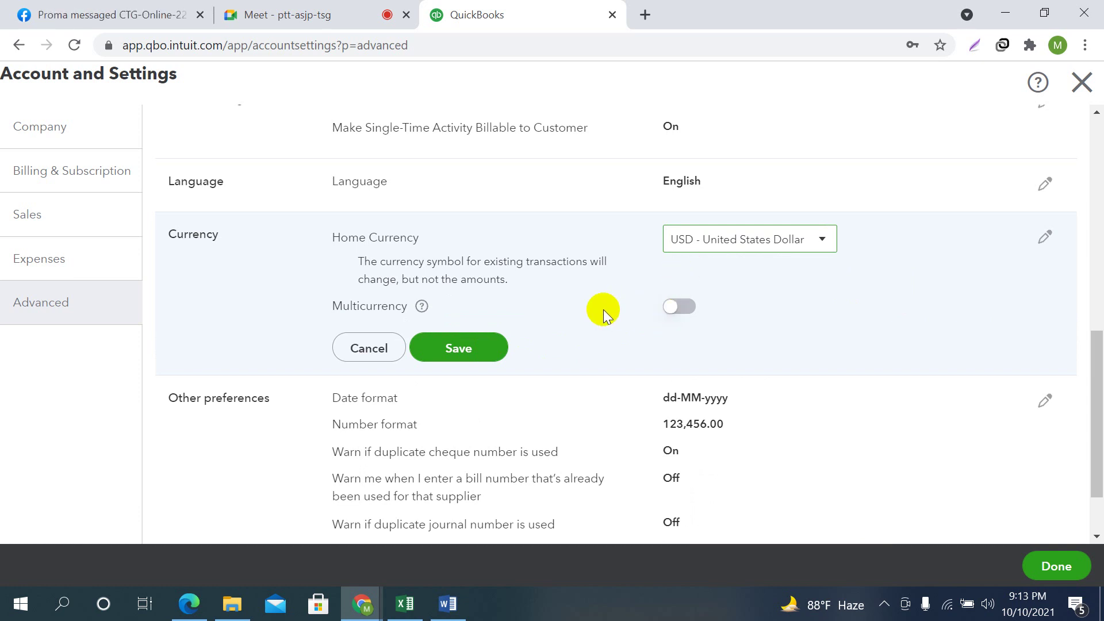
pyautogui.click(469, 367)
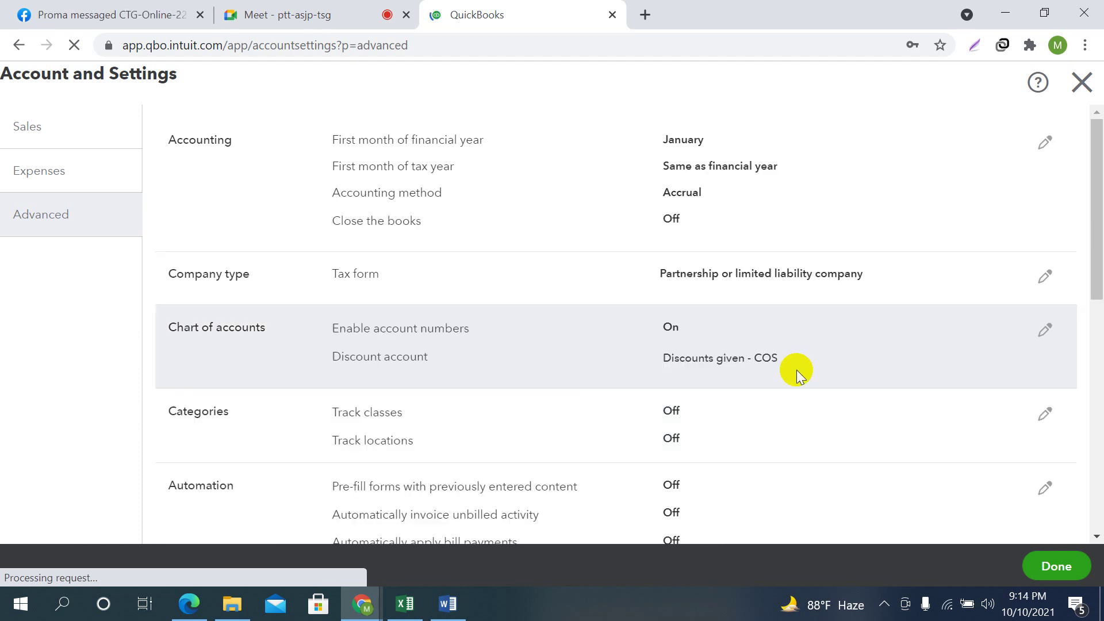
pyautogui.scroll(-1, 797, 375)
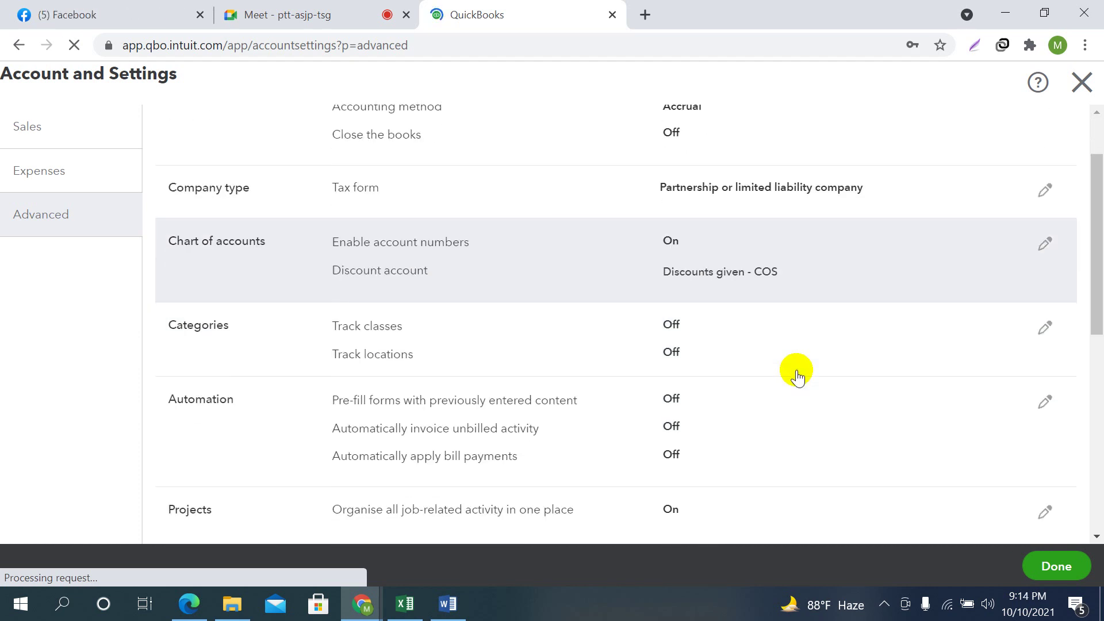
pyautogui.scroll(-5, 801, 372)
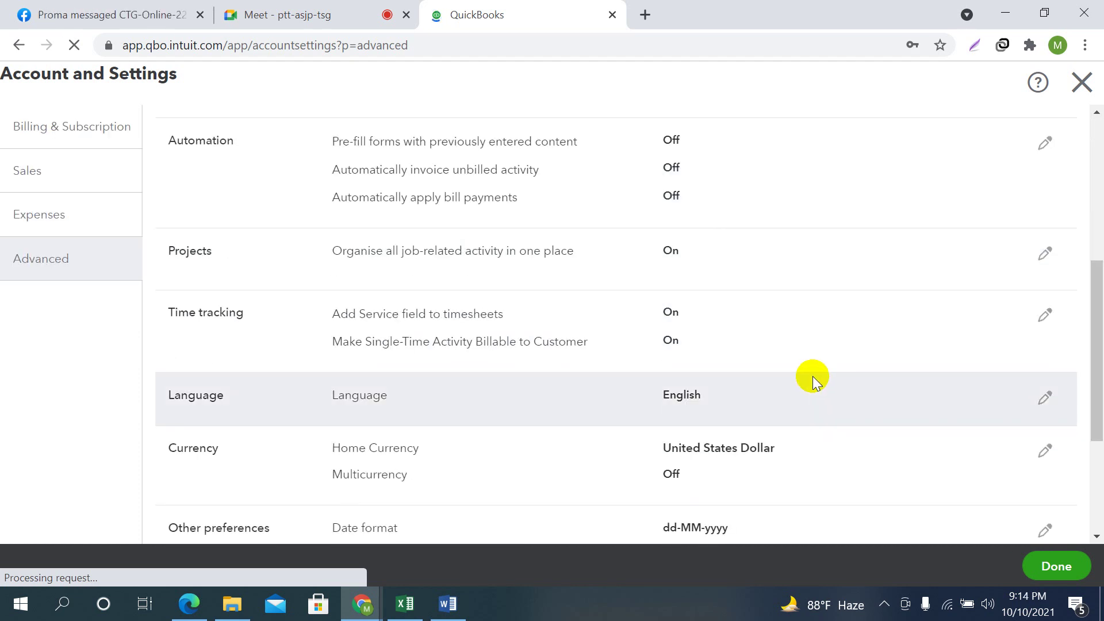
pyautogui.scroll(-1, 753, 369)
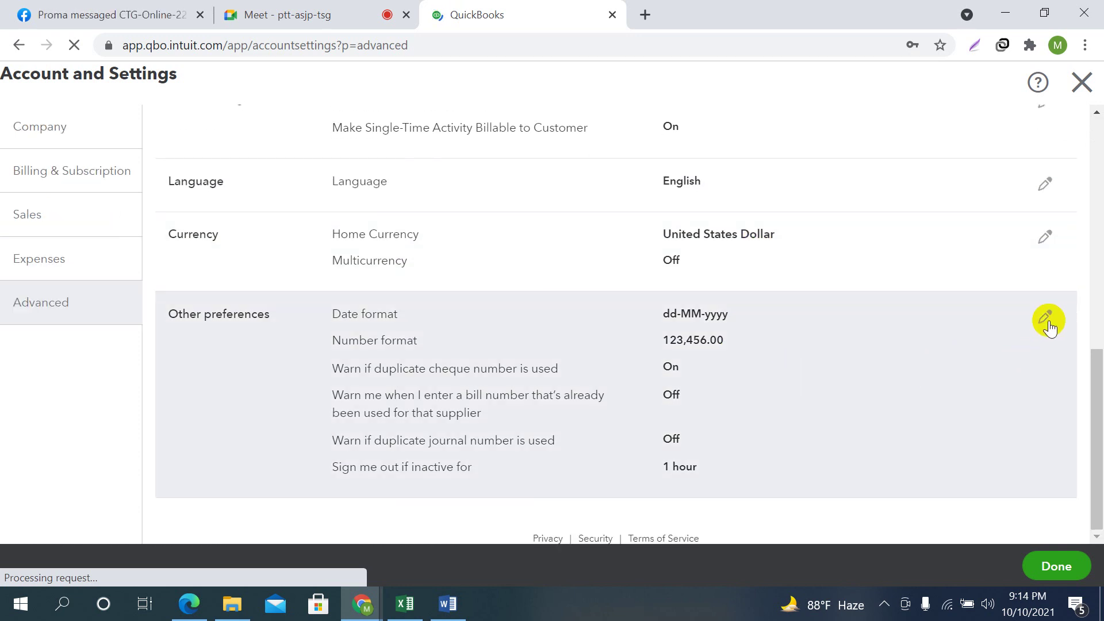
# Set the Other preferences date format to MM/dd/yyyy, as required by the brief
pyautogui.click(1046, 317)
pyautogui.click(449, 604)
pyautogui.moveTo(401, 390); pyautogui.dragTo(460, 388)
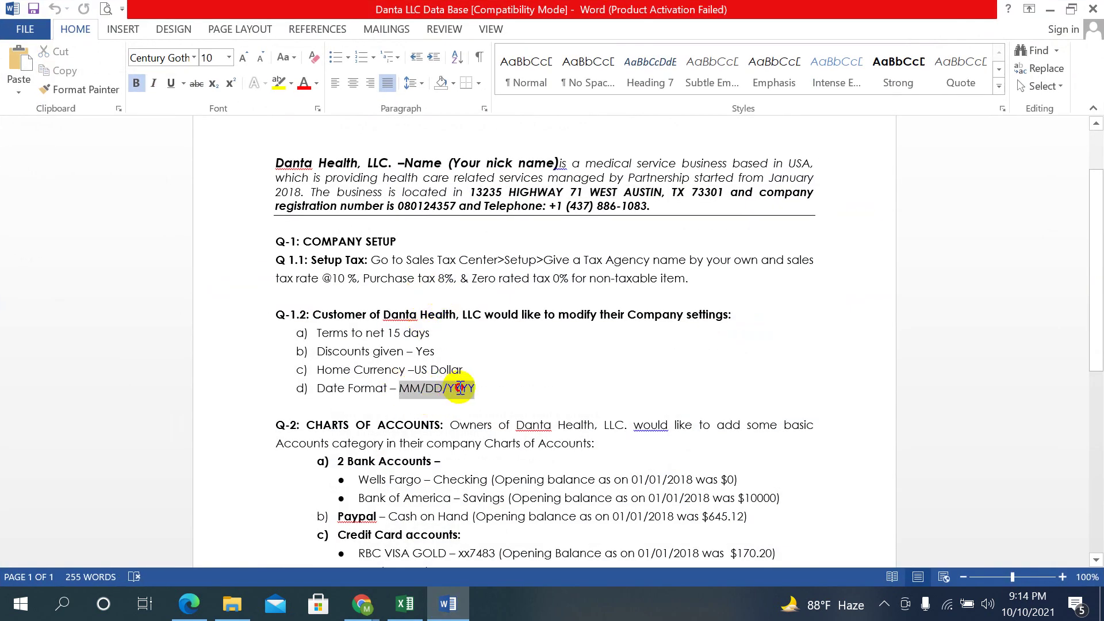
pyautogui.click(361, 604)
pyautogui.click(214, 520)
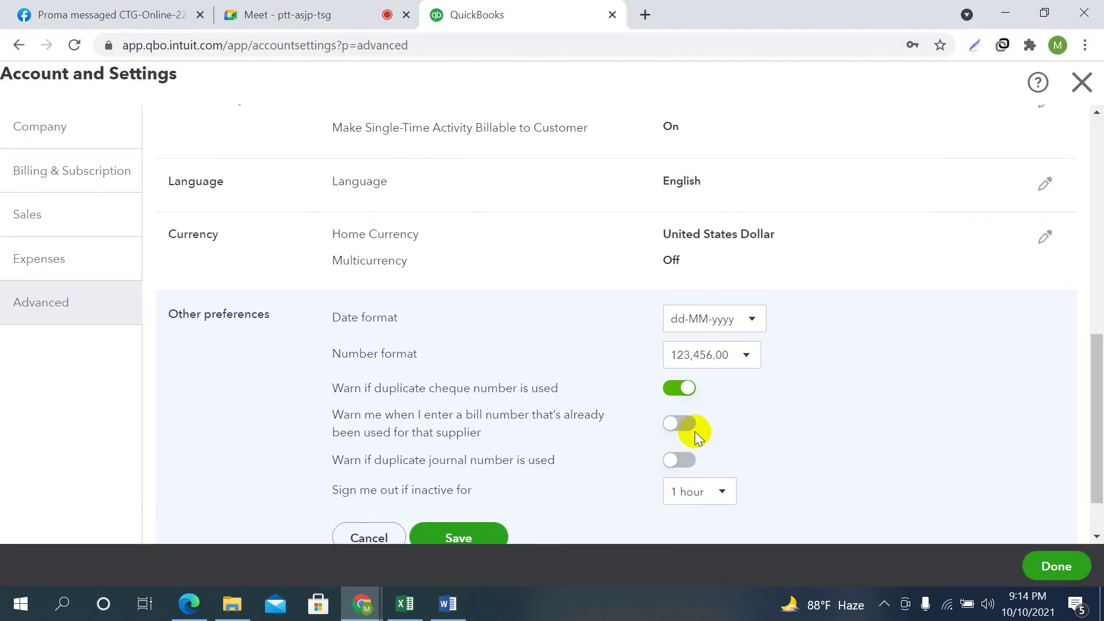
pyautogui.click(747, 316)
pyautogui.click(703, 353)
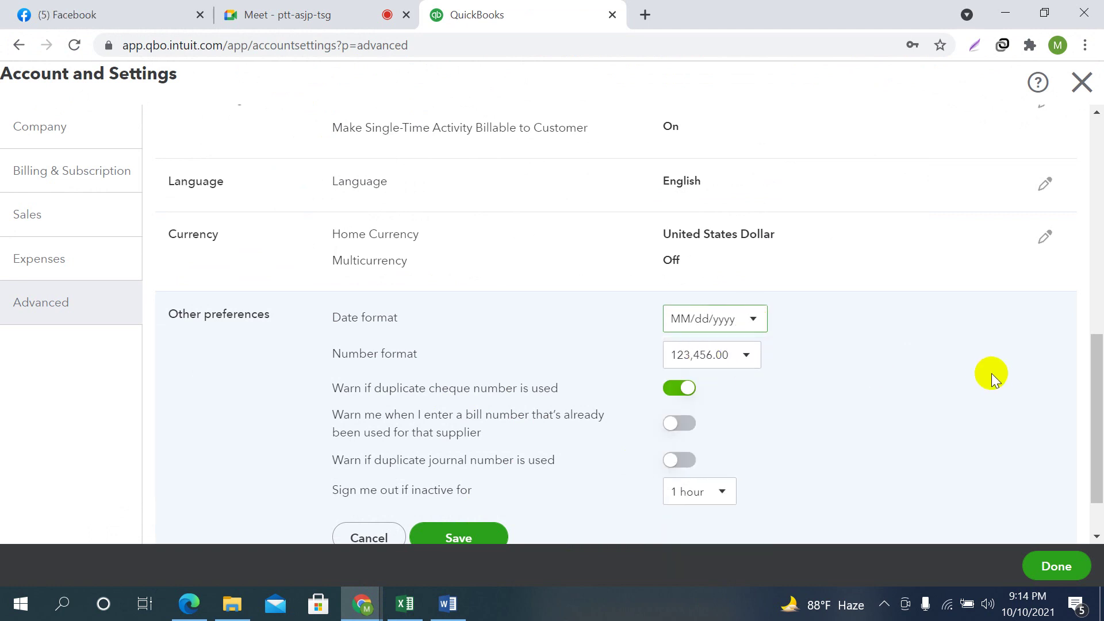
# Turn on the duplicate bill number and duplicate journal number warnings
pyautogui.scroll(-2, 920, 353)
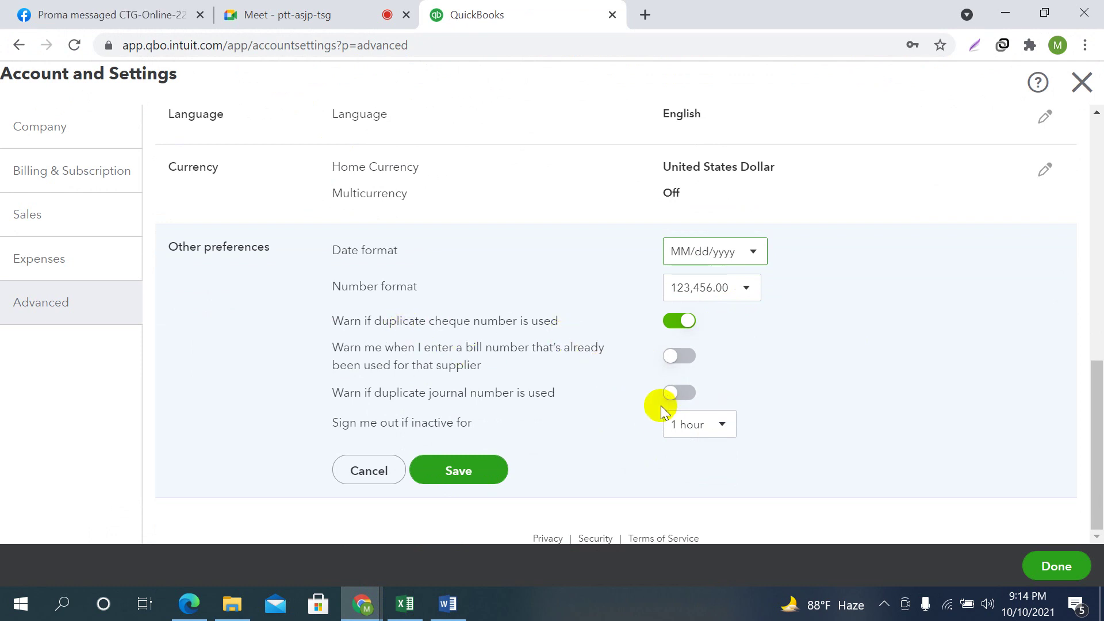
pyautogui.click(679, 356)
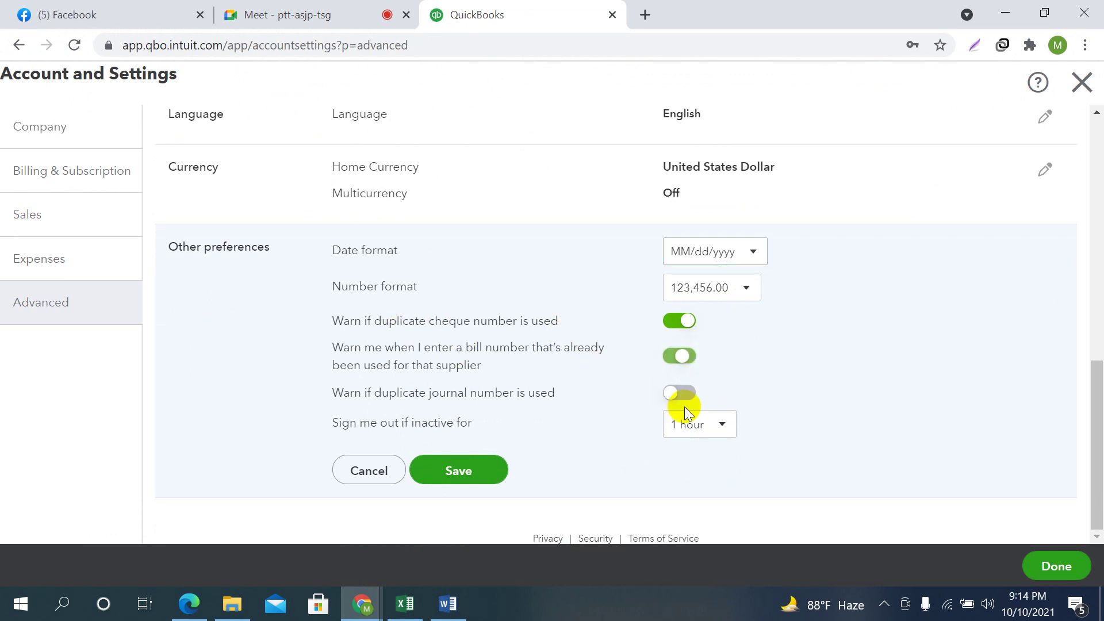
pyautogui.click(679, 395)
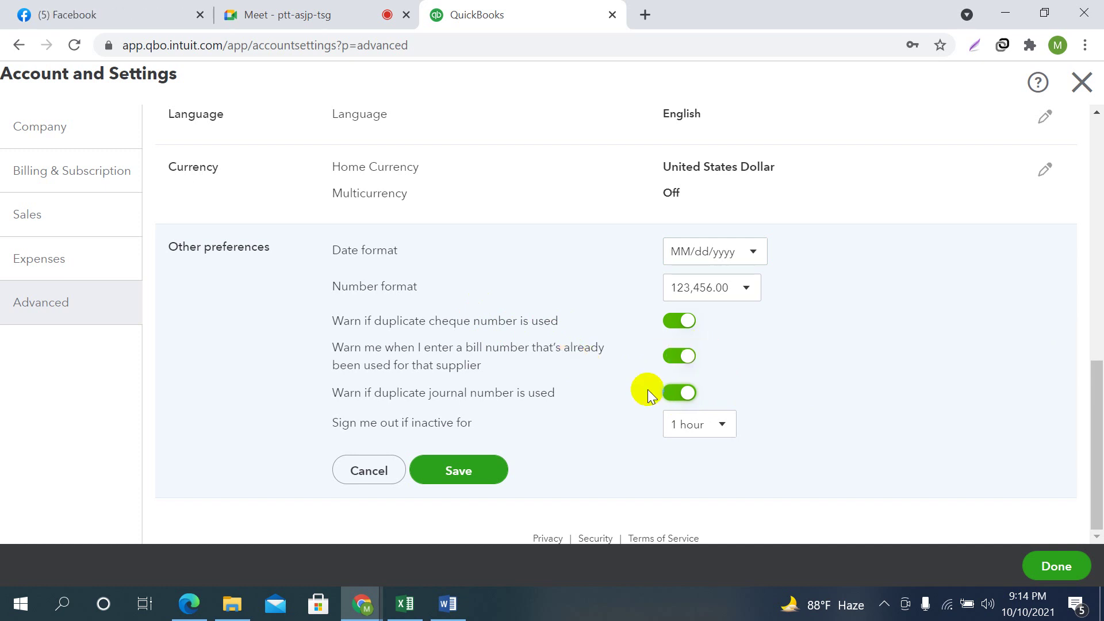
pyautogui.click(681, 394)
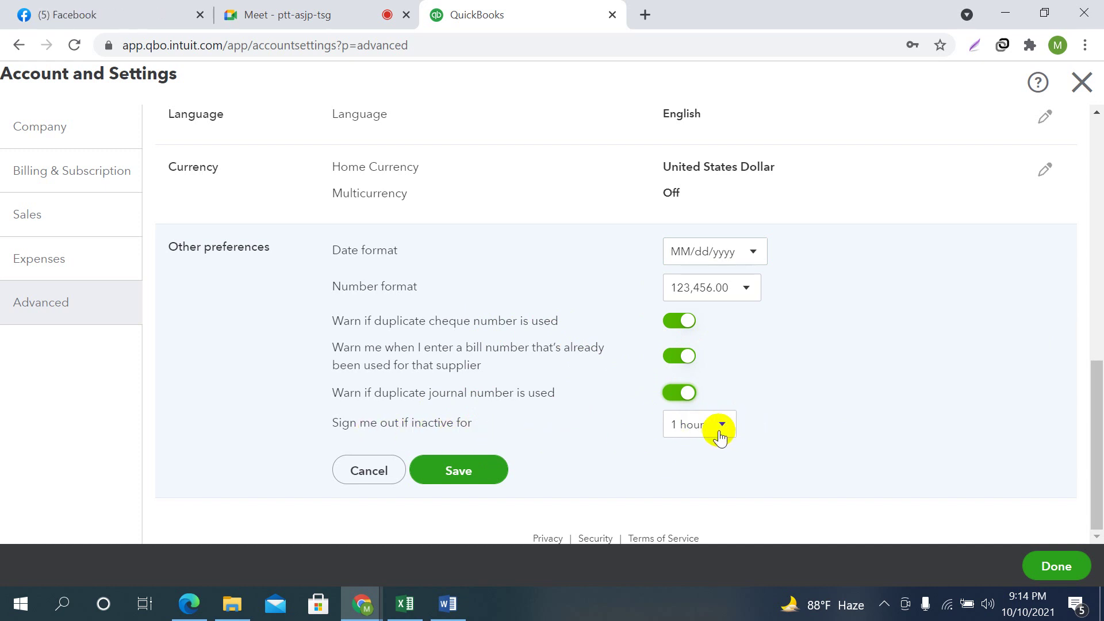
# Open a new browser tab briefly, then return to the QuickBooks Other preferences
pyautogui.scroll(6, 547, 276)
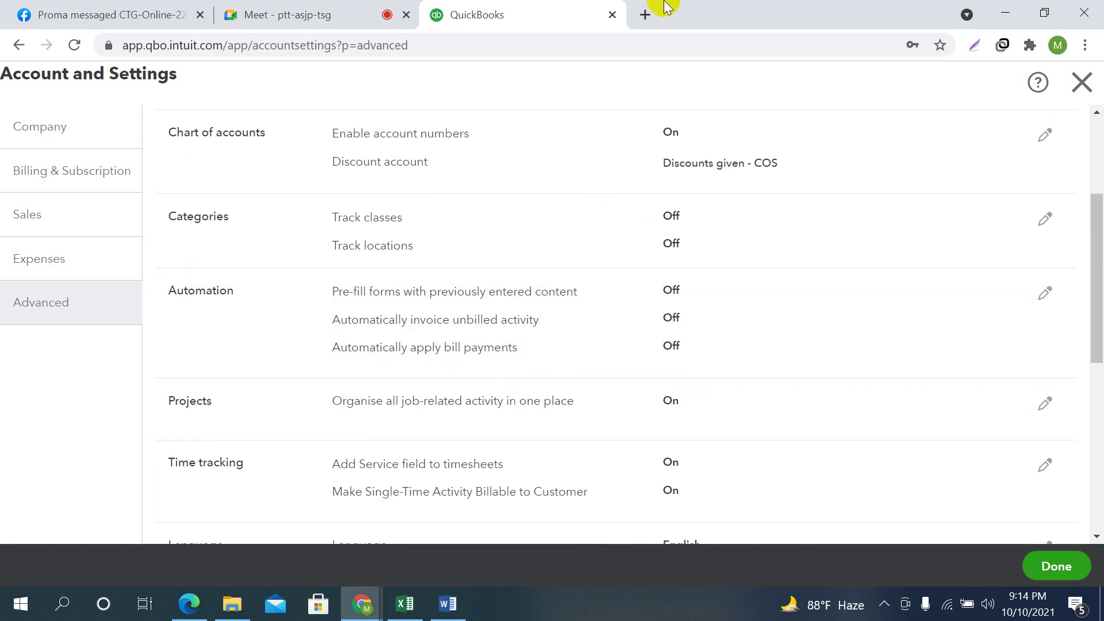
pyautogui.click(644, 14)
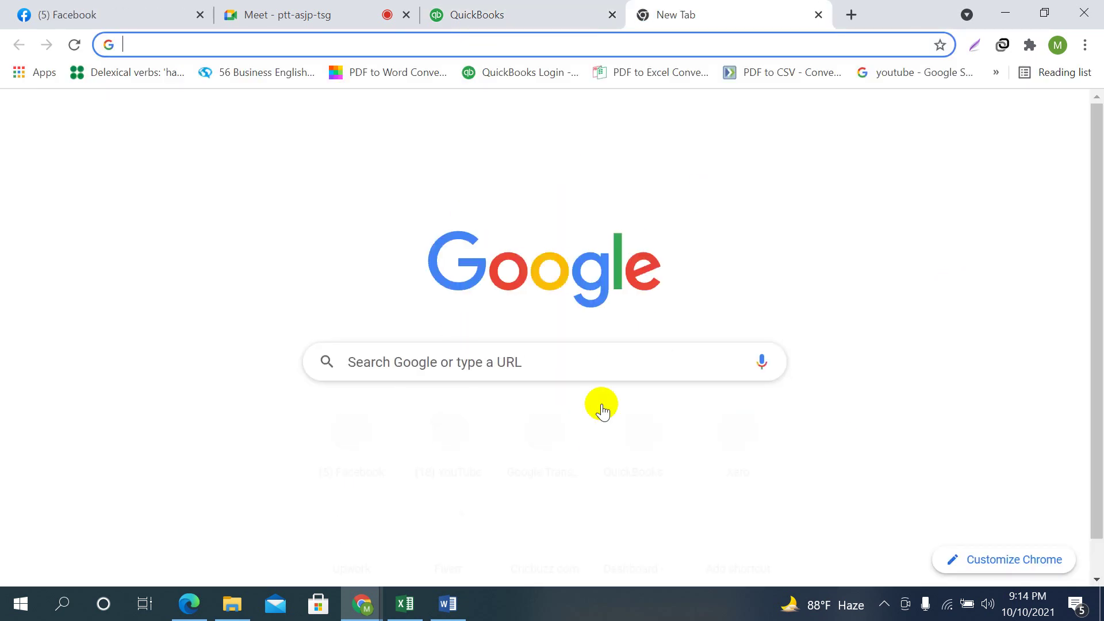
pyautogui.click(506, 349)
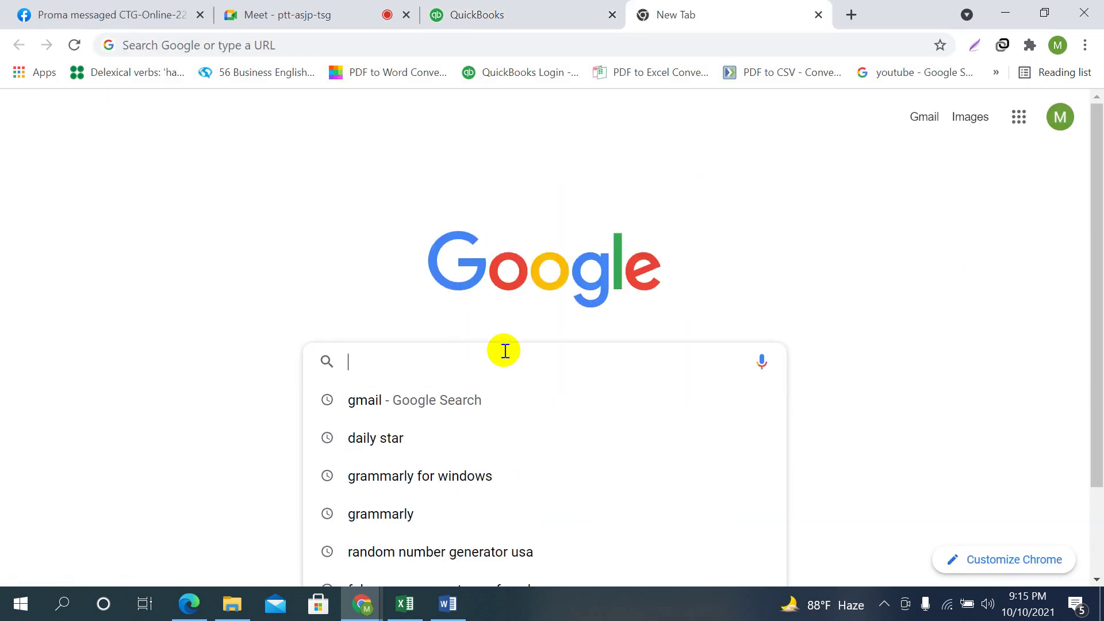
pyautogui.click(547, 7)
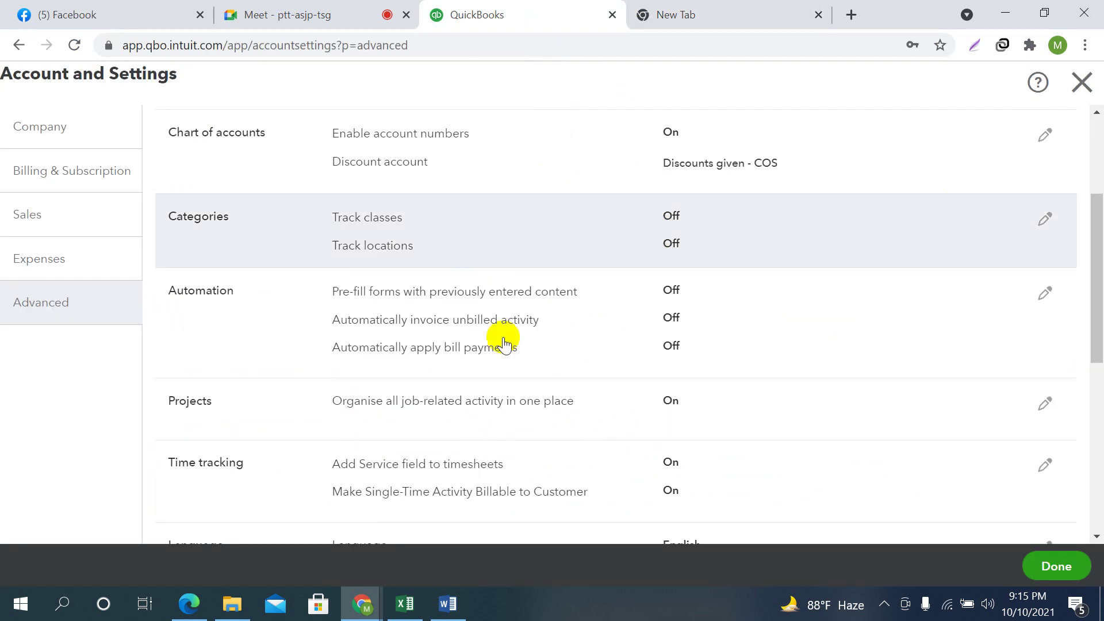
pyautogui.scroll(-7, 690, 403)
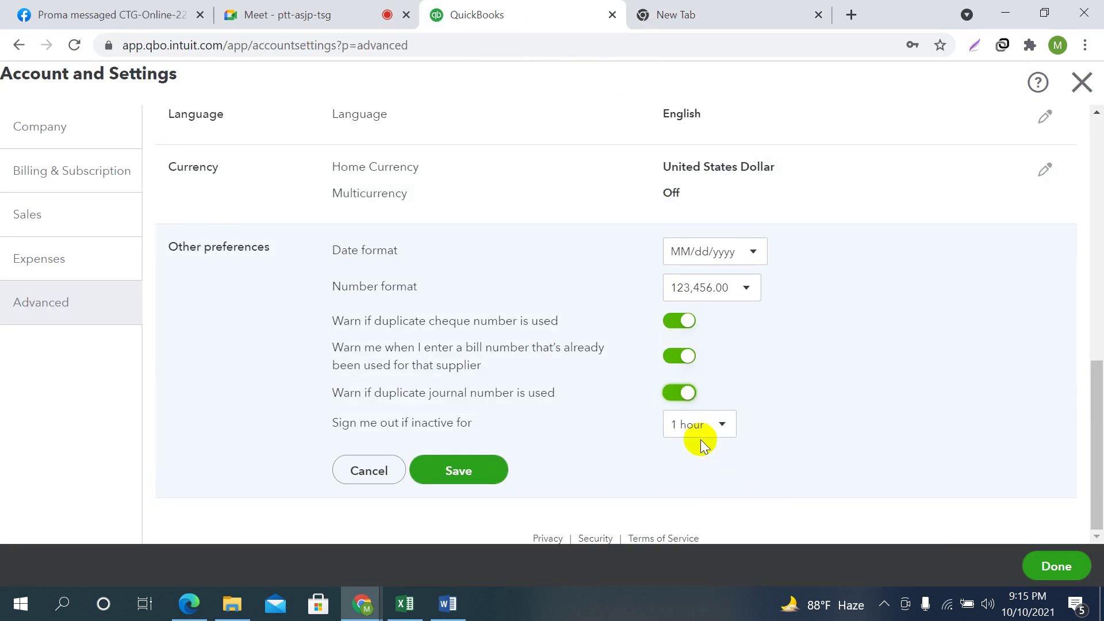
pyautogui.click(654, 7)
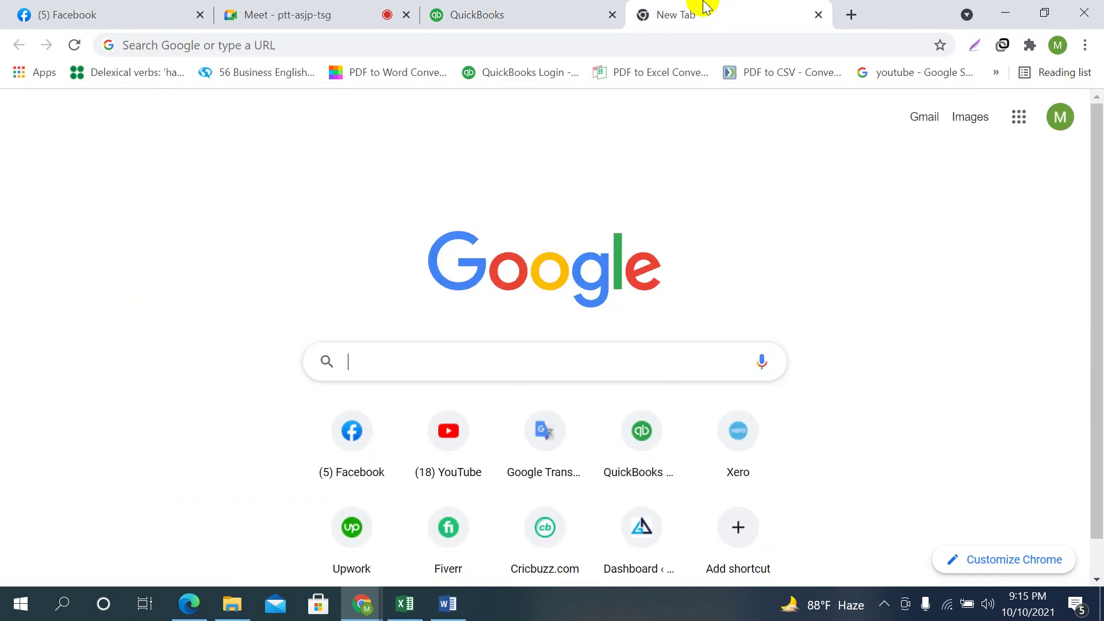
pyautogui.click(517, 7)
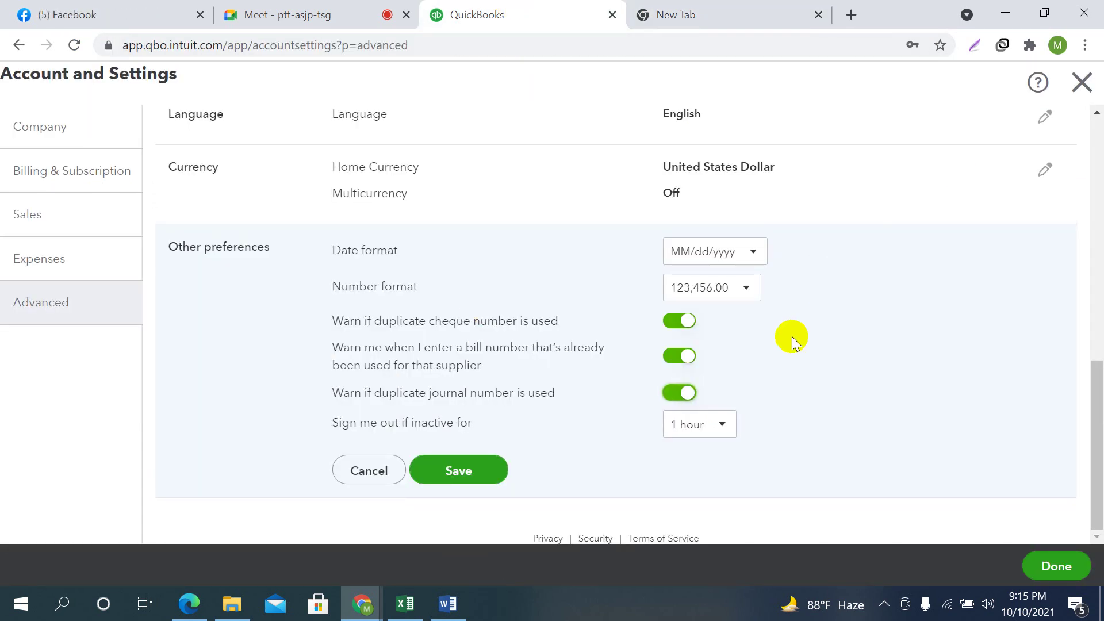
# Set inactivity sign-out to 3 hours and save the Other preferences
pyautogui.click(720, 424)
pyautogui.click(690, 511)
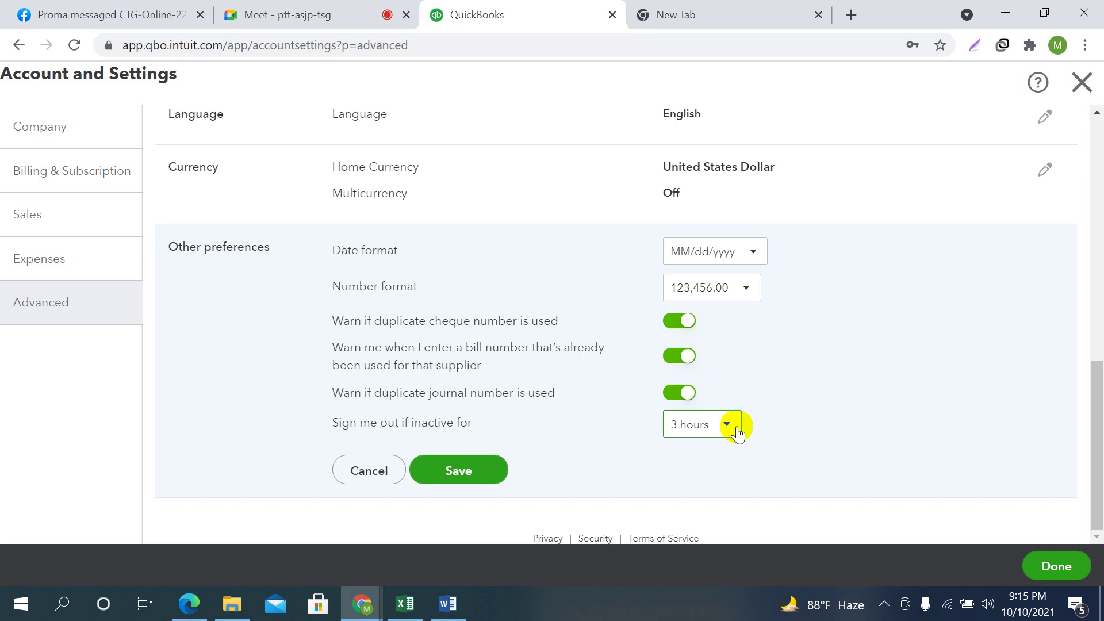
pyautogui.click(752, 12)
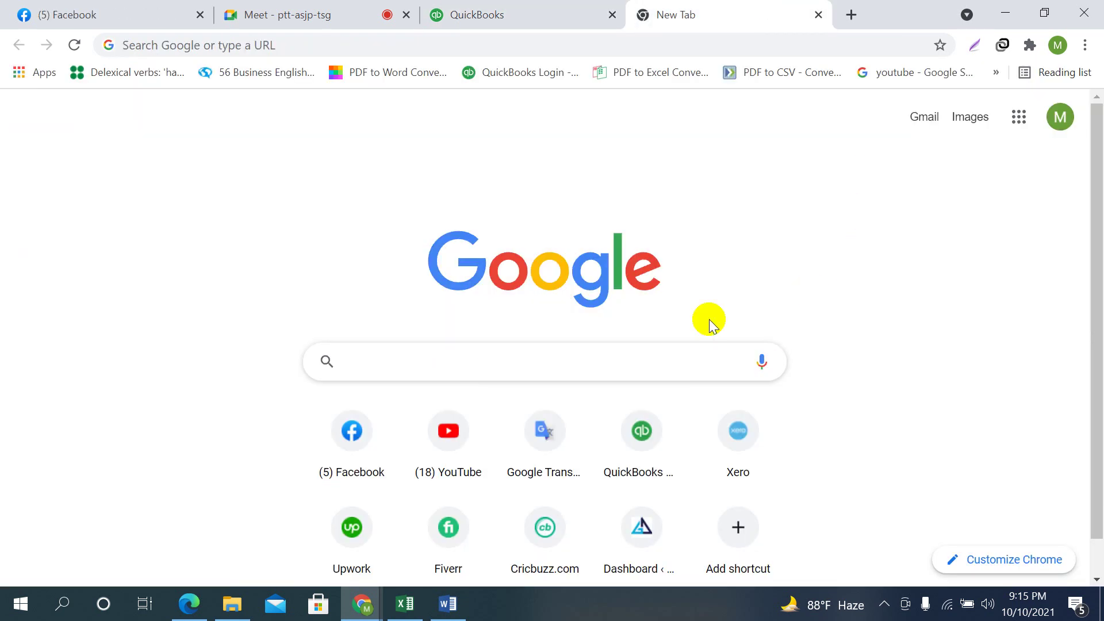
pyautogui.click(469, 12)
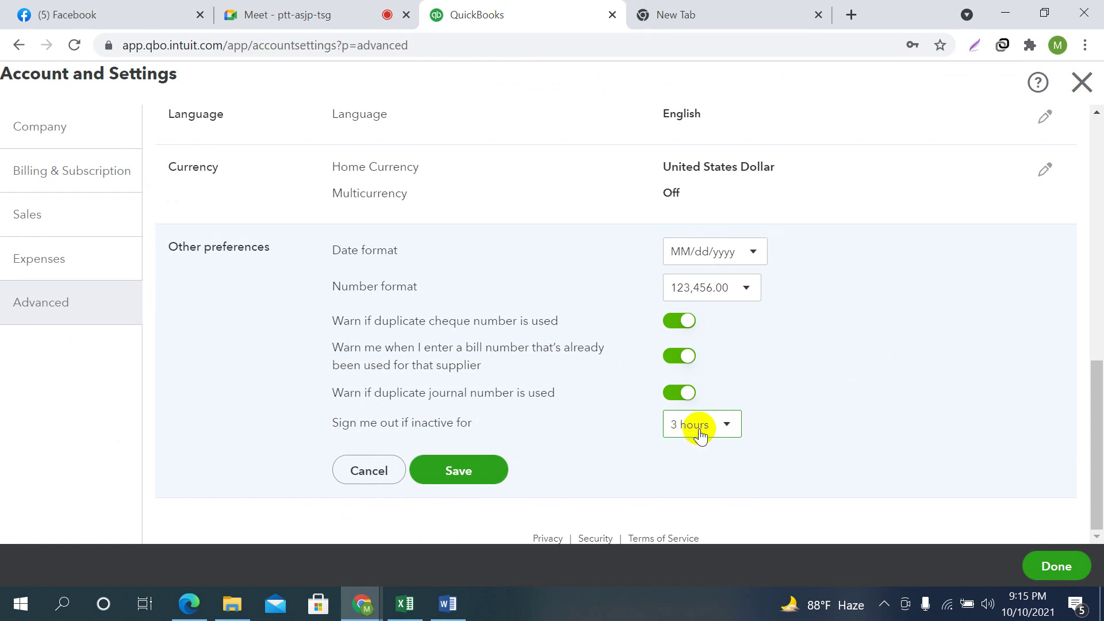
pyautogui.click(507, 475)
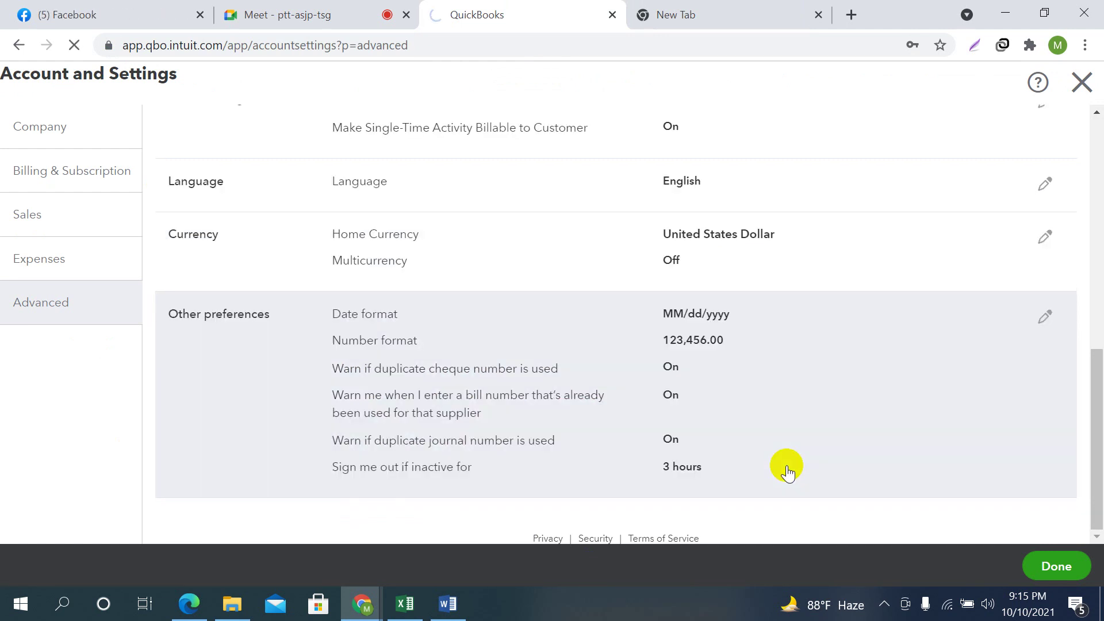
# Close the Advanced settings page from its top-right X to head back home
pyautogui.scroll(15, 748, 403)
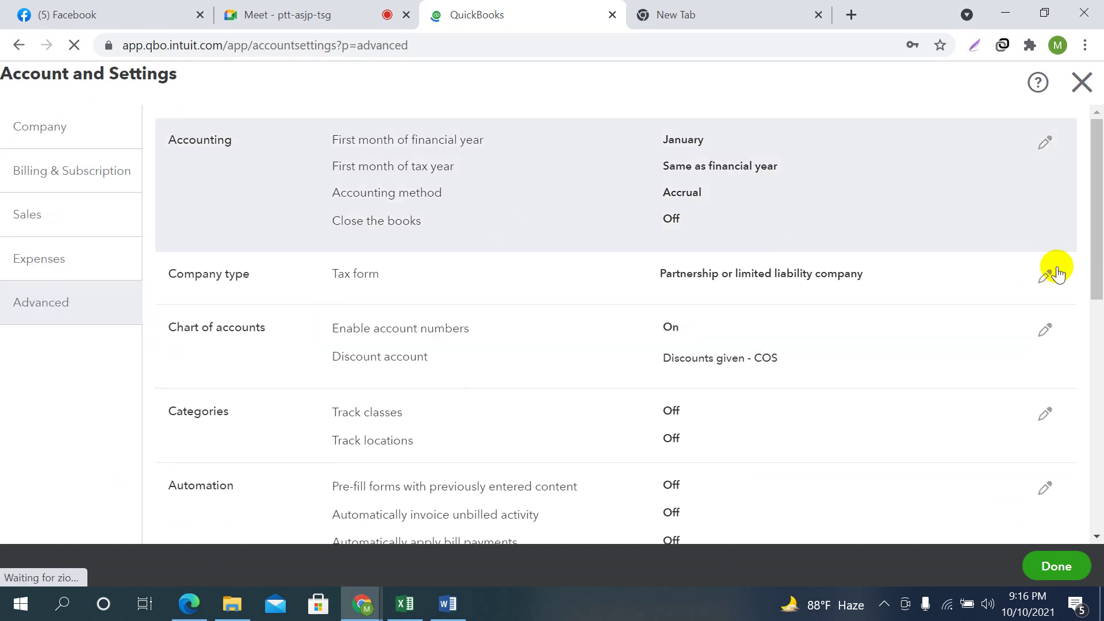
pyautogui.click(1081, 82)
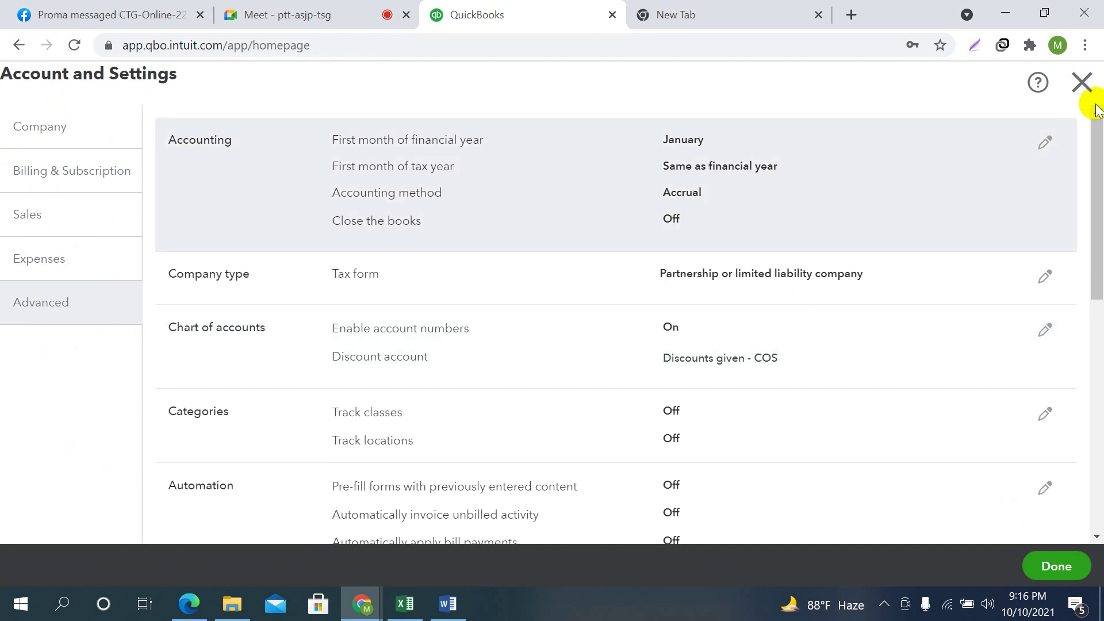
# Bring up the Business overview dashboard, then return to the Meet call and close its People panel
pyautogui.click(1082, 82)
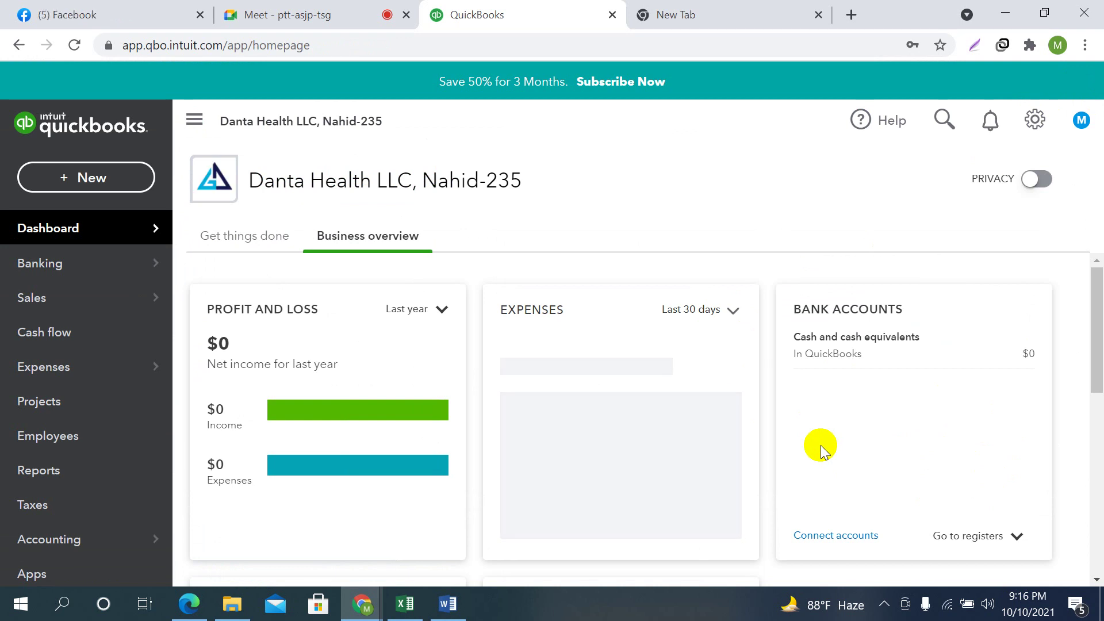
pyautogui.scroll(-3, 621, 425)
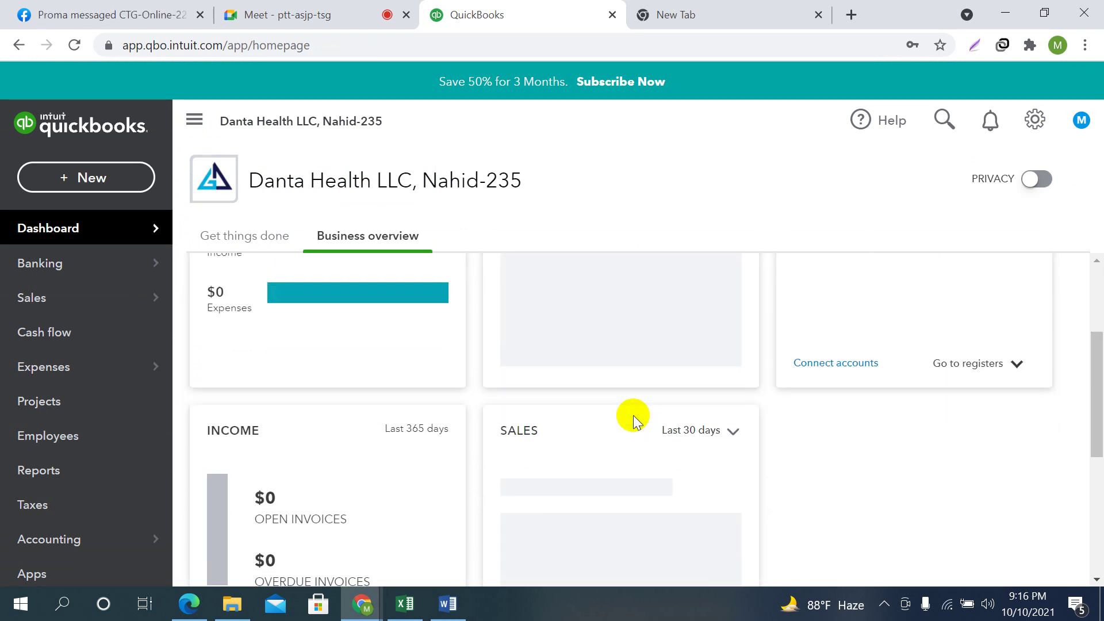
pyautogui.scroll(-3, 592, 485)
pyautogui.scroll(3, 806, 454)
pyautogui.scroll(3, 778, 460)
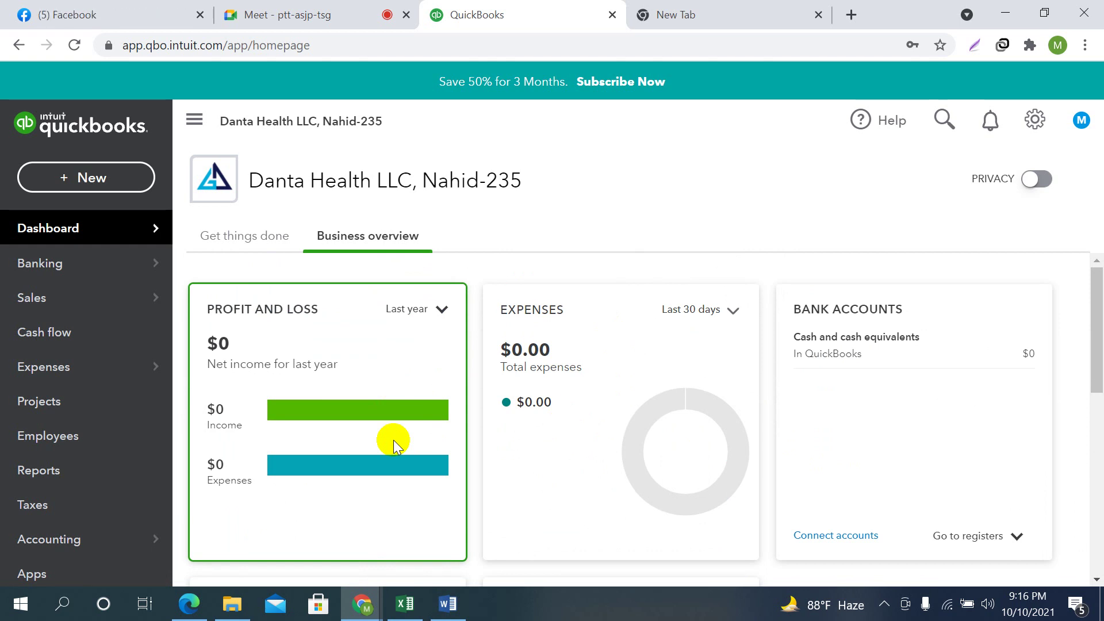
pyautogui.click(340, 16)
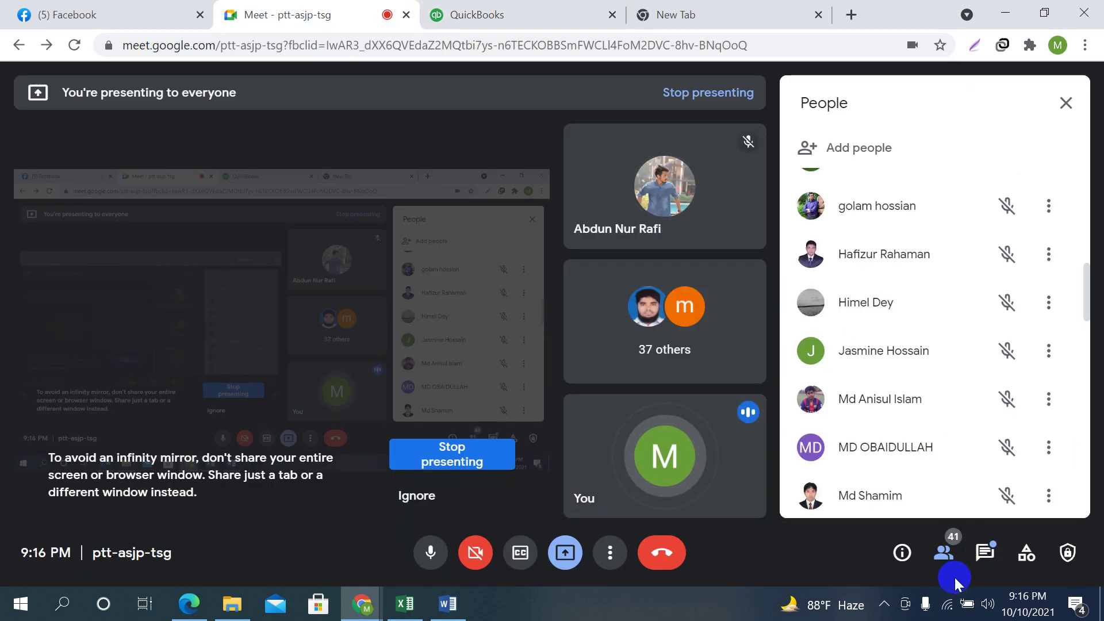
pyautogui.click(1066, 103)
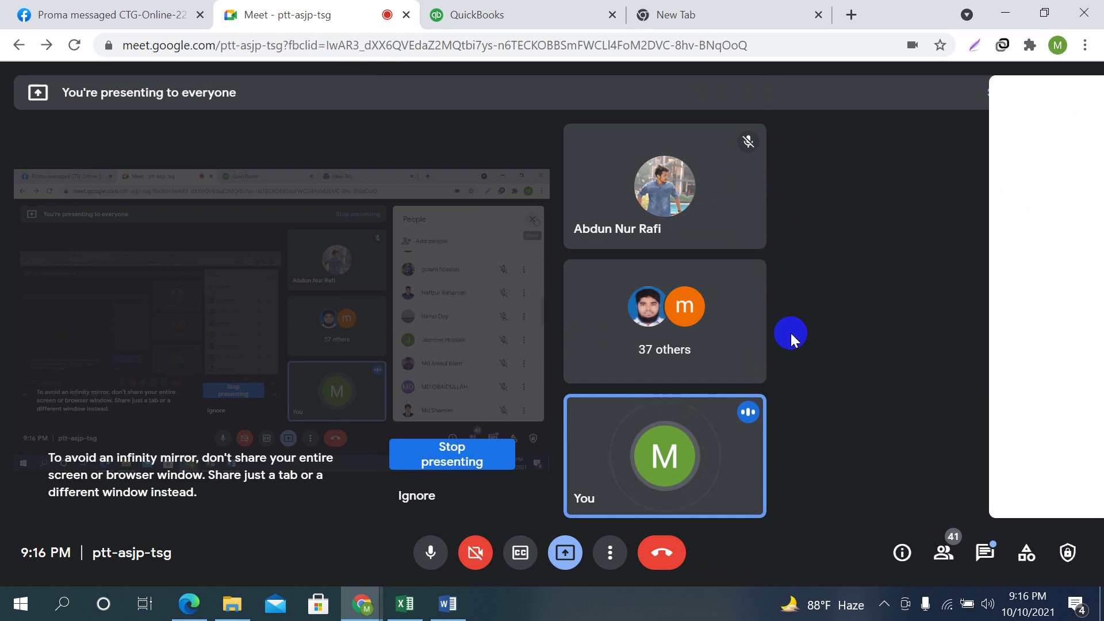
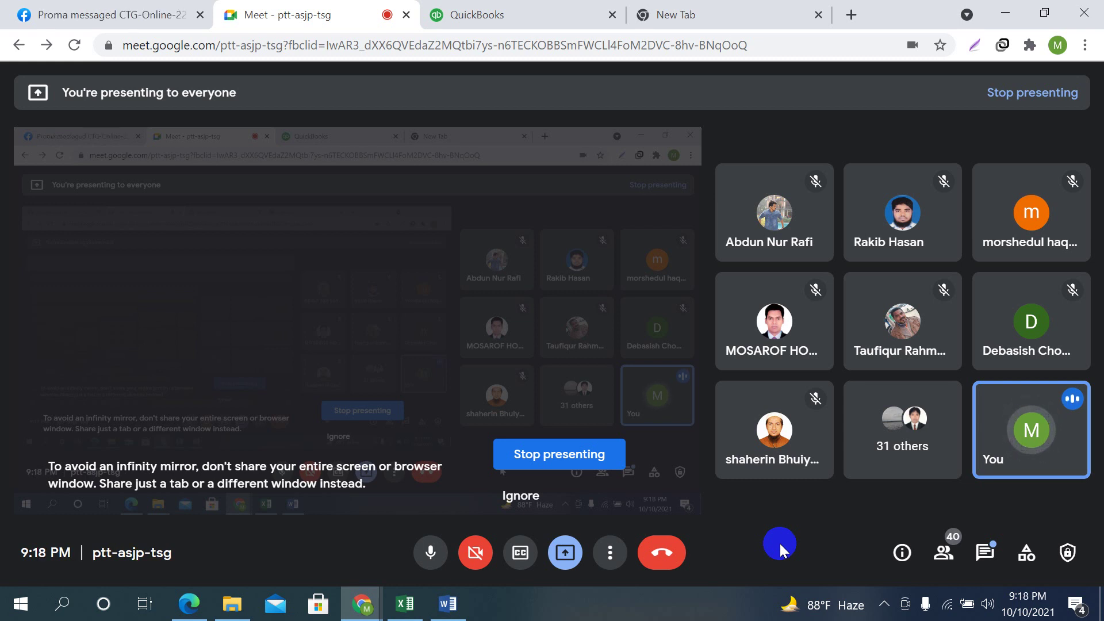
# Open a new Incognito window from Chrome's menu and dismiss the presenting notification
pyautogui.click(1086, 45)
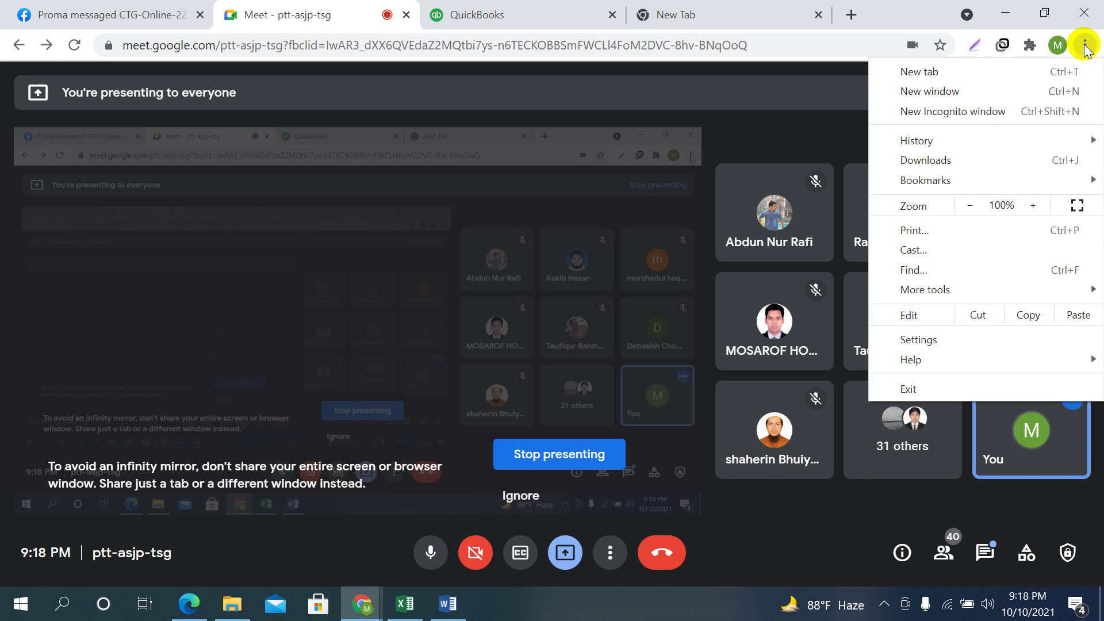
pyautogui.click(991, 115)
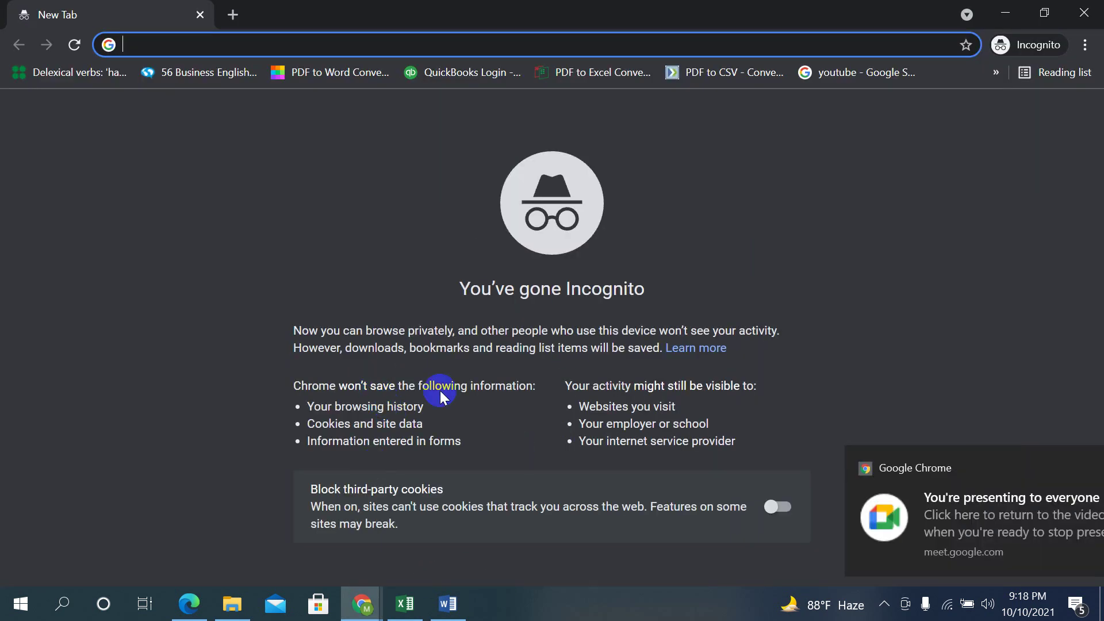
pyautogui.click(1067, 463)
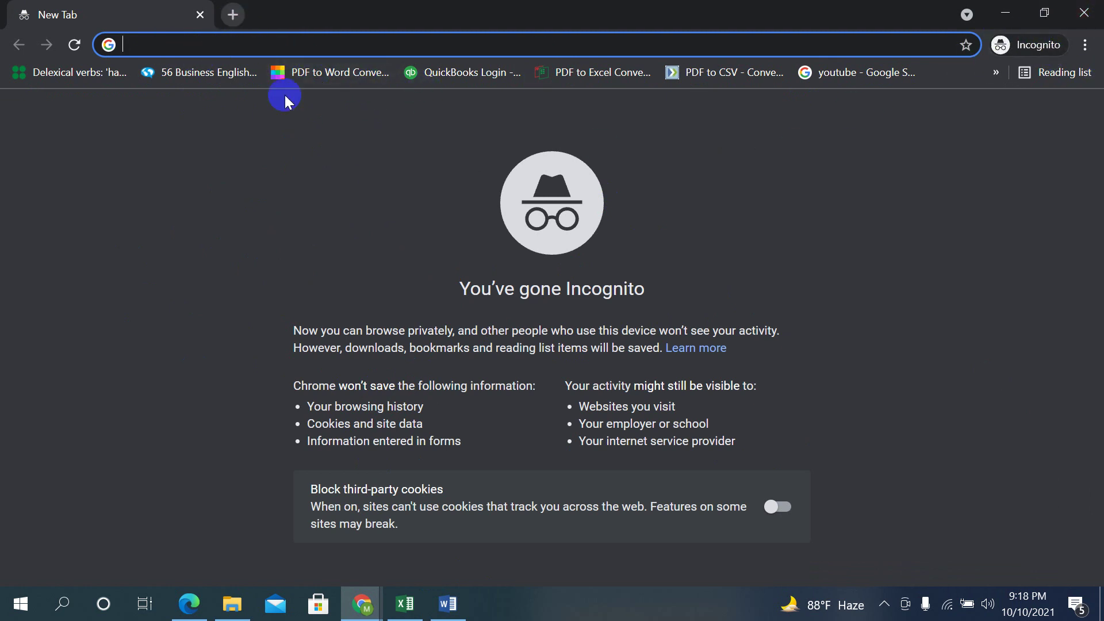
# Return to the Meet window and switch to the New Tab showing Google's home page
pyautogui.click(363, 603)
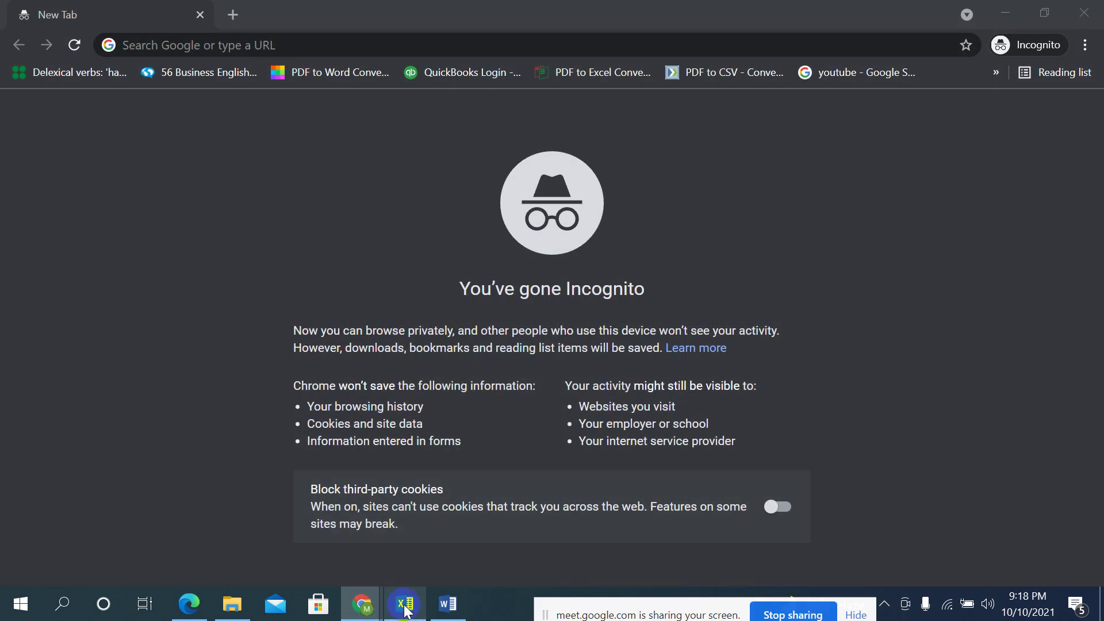
pyautogui.moveTo(363, 603)
pyautogui.click(87, 544)
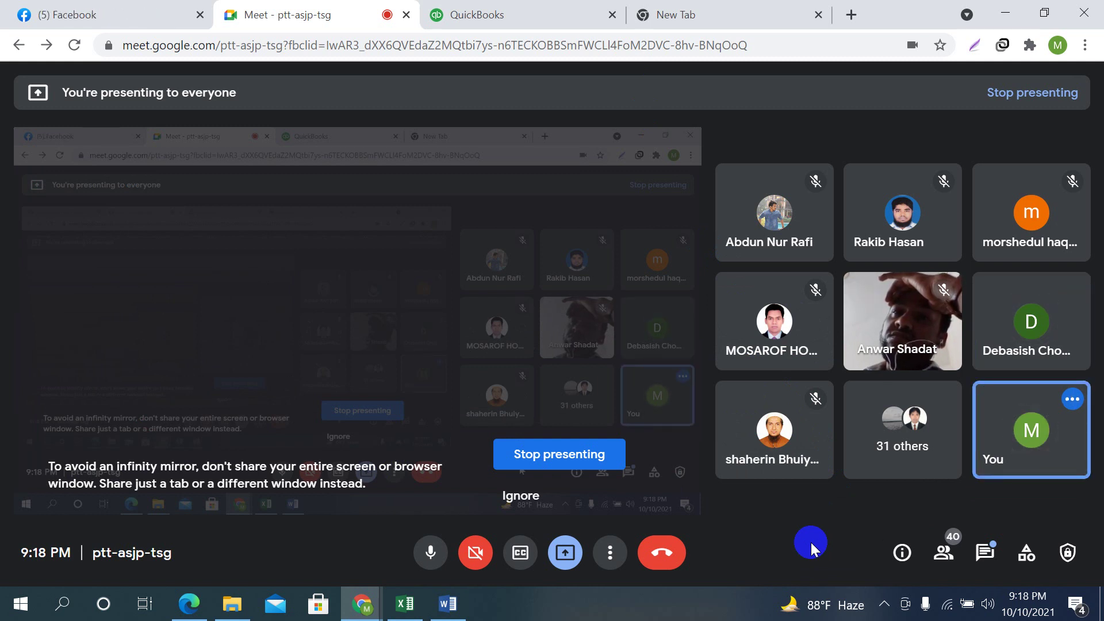
pyautogui.click(734, 8)
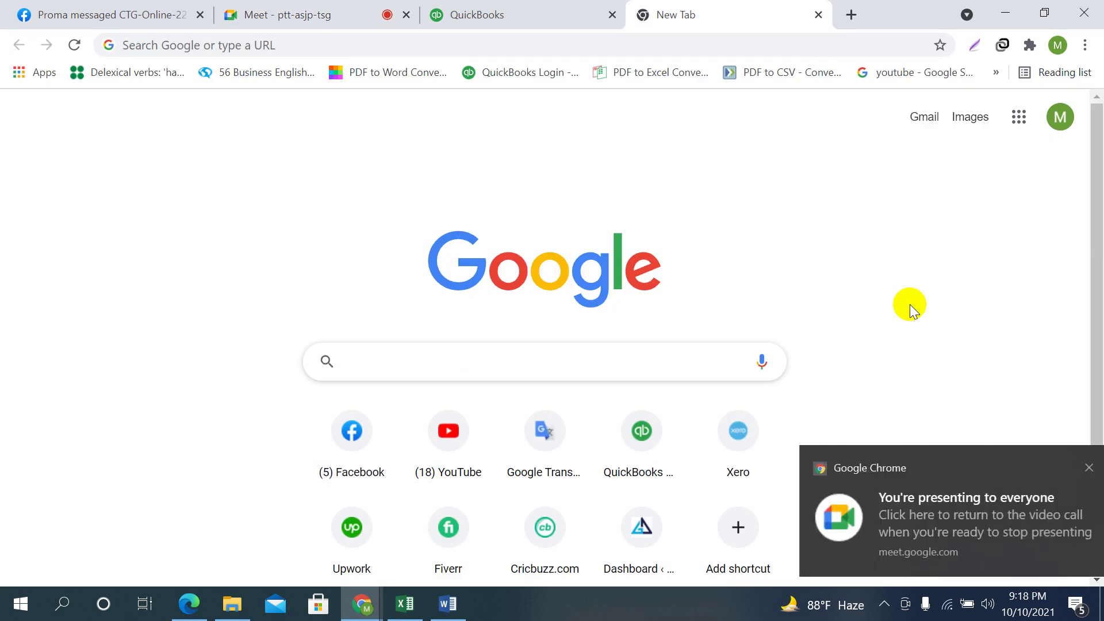
# Cycle through the Meet, Facebook and New Tab tabs, then focus the new tab's address bar
pyautogui.click(1066, 468)
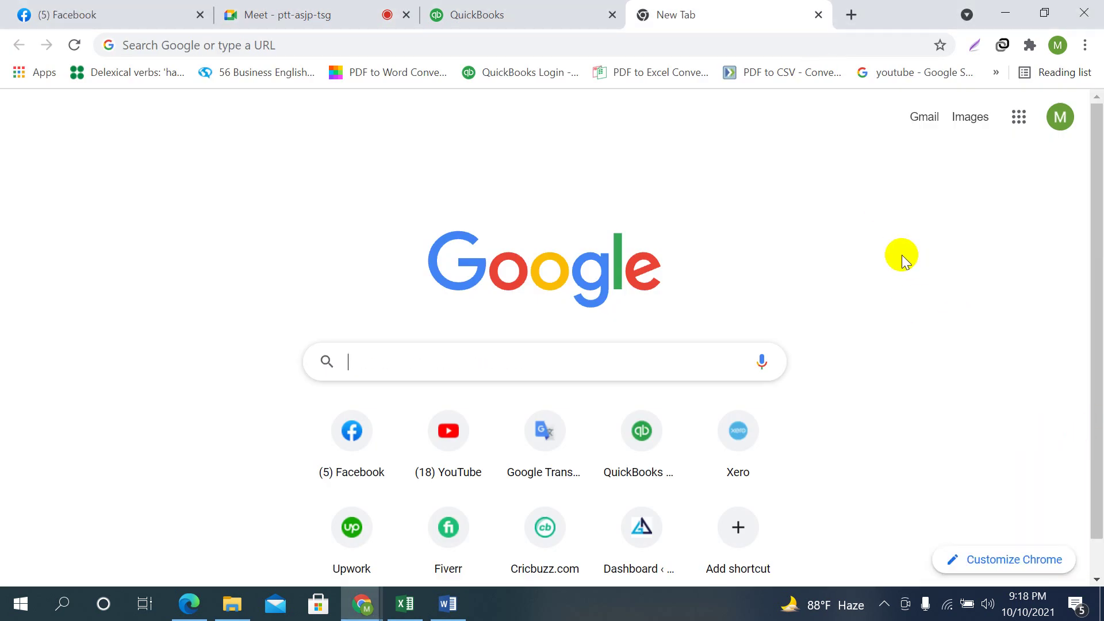
pyautogui.click(330, 7)
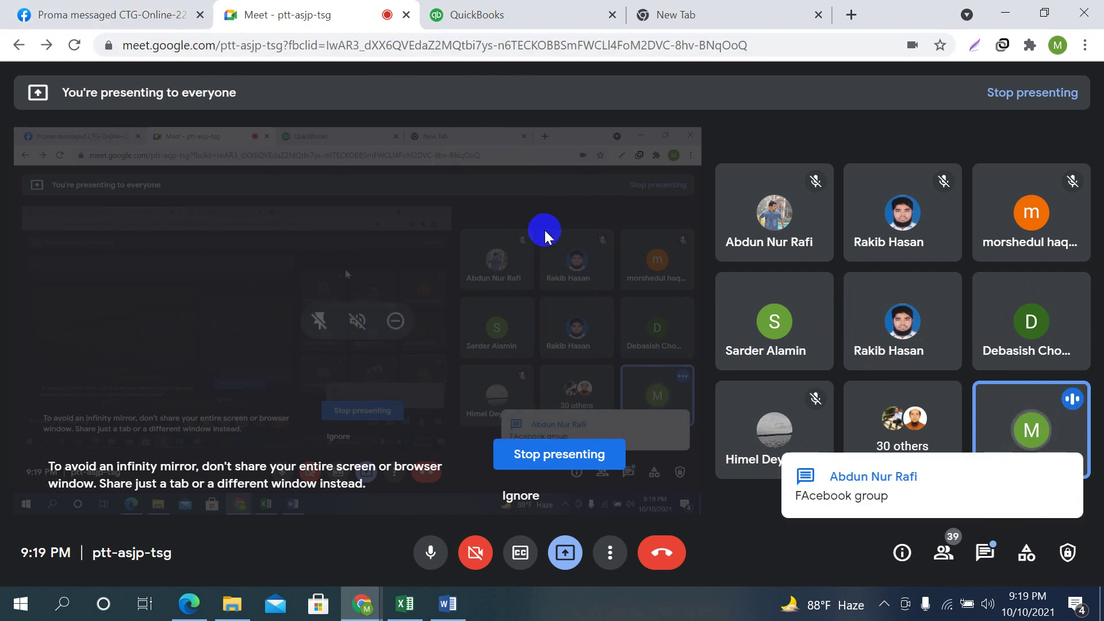
pyautogui.click(110, 8)
pyautogui.click(279, 9)
pyautogui.click(716, 17)
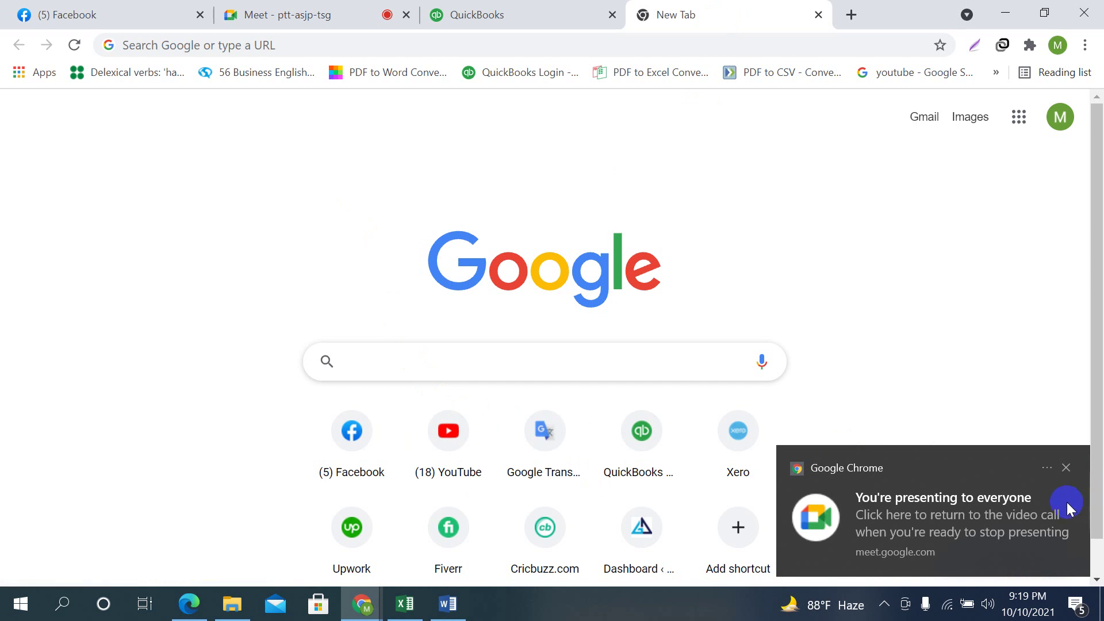
pyautogui.click(1066, 468)
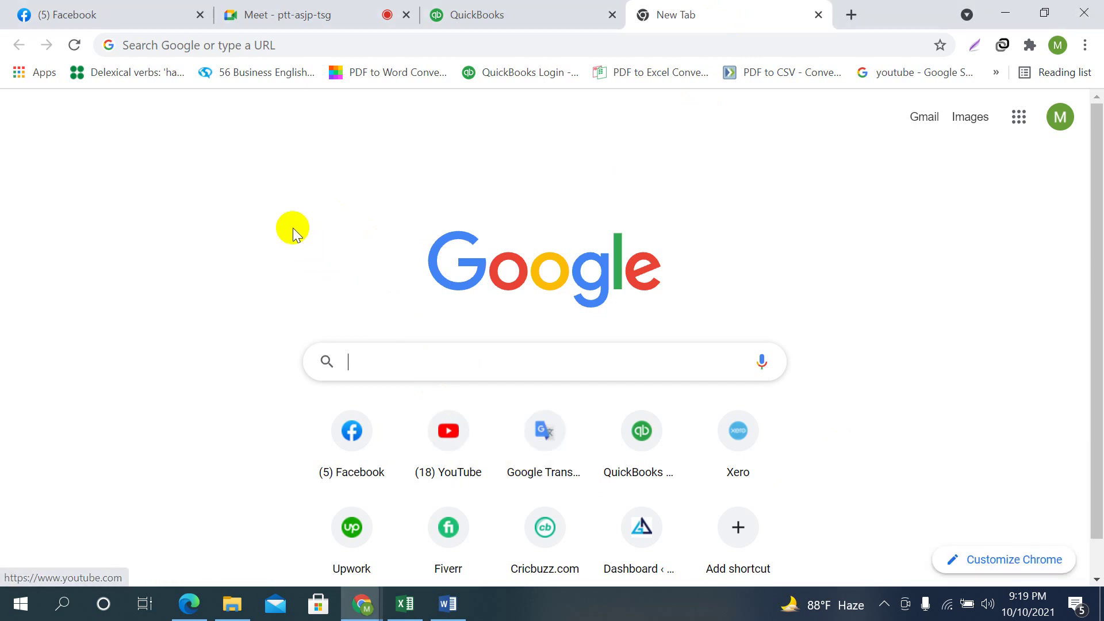
pyautogui.click(190, 43)
# Open Gmail from the 'g' suggestion, then launch Google Drive from the Google apps grid
pyautogui.write('grammarly for windows')
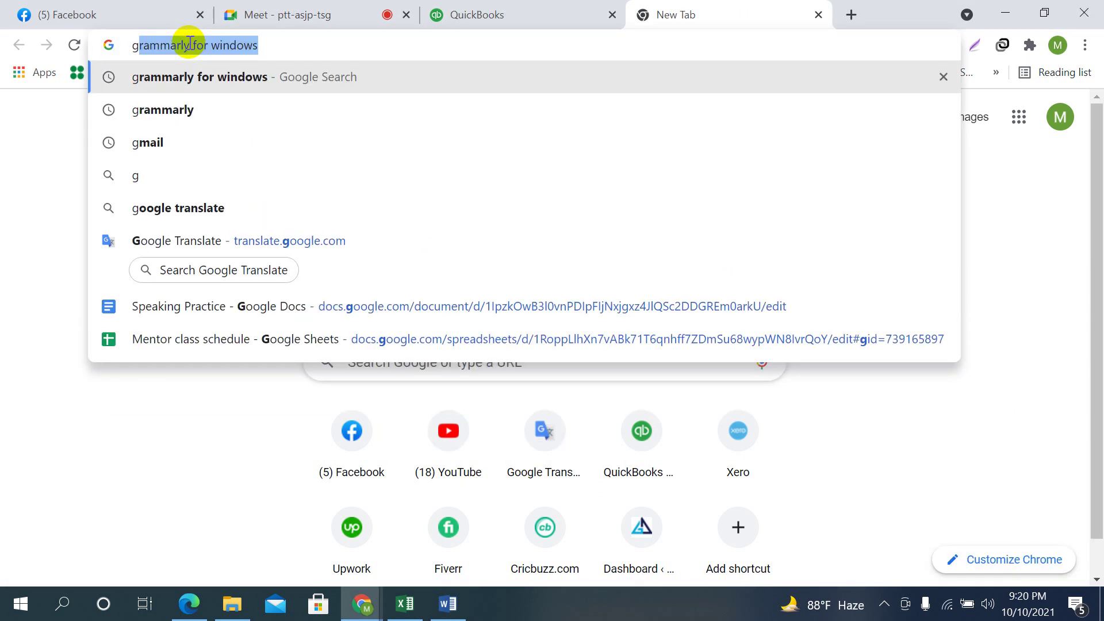
pyautogui.click(147, 144)
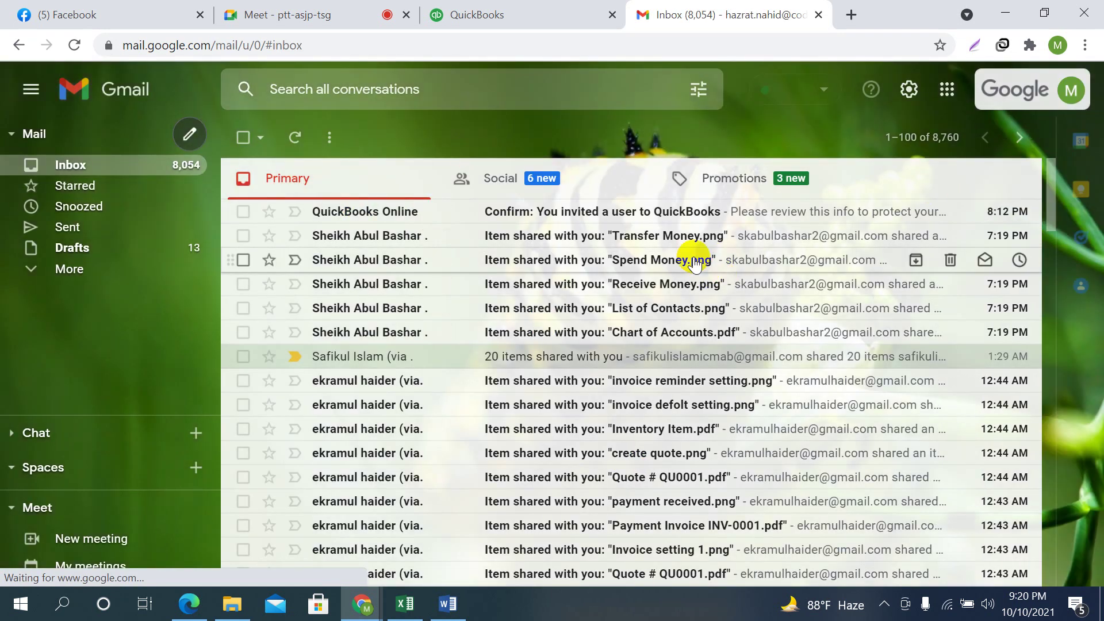
pyautogui.click(947, 91)
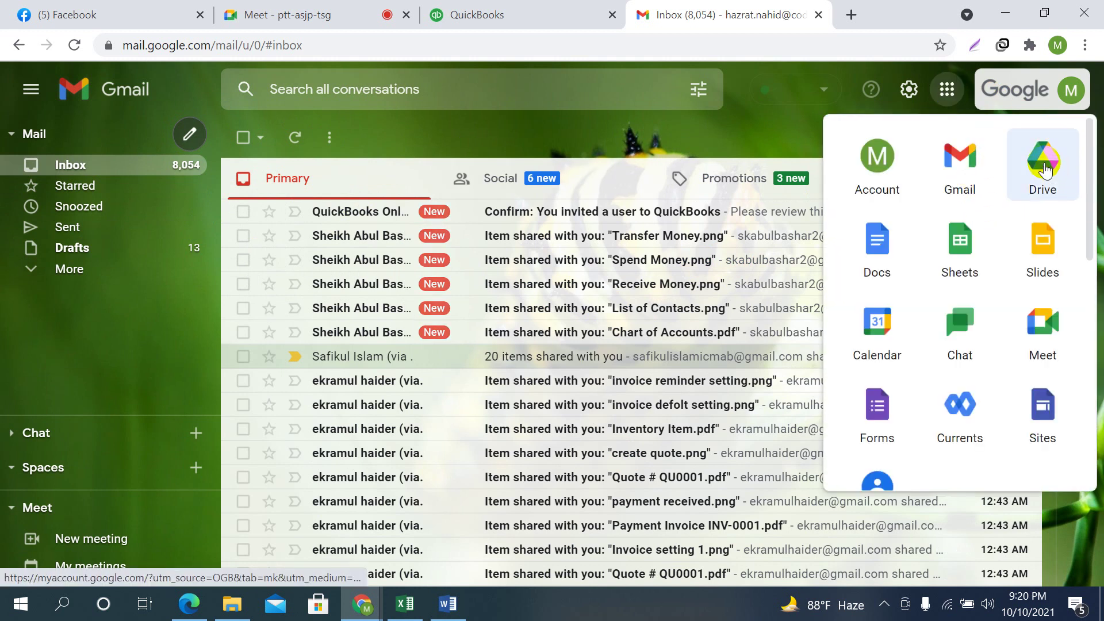
pyautogui.click(1043, 167)
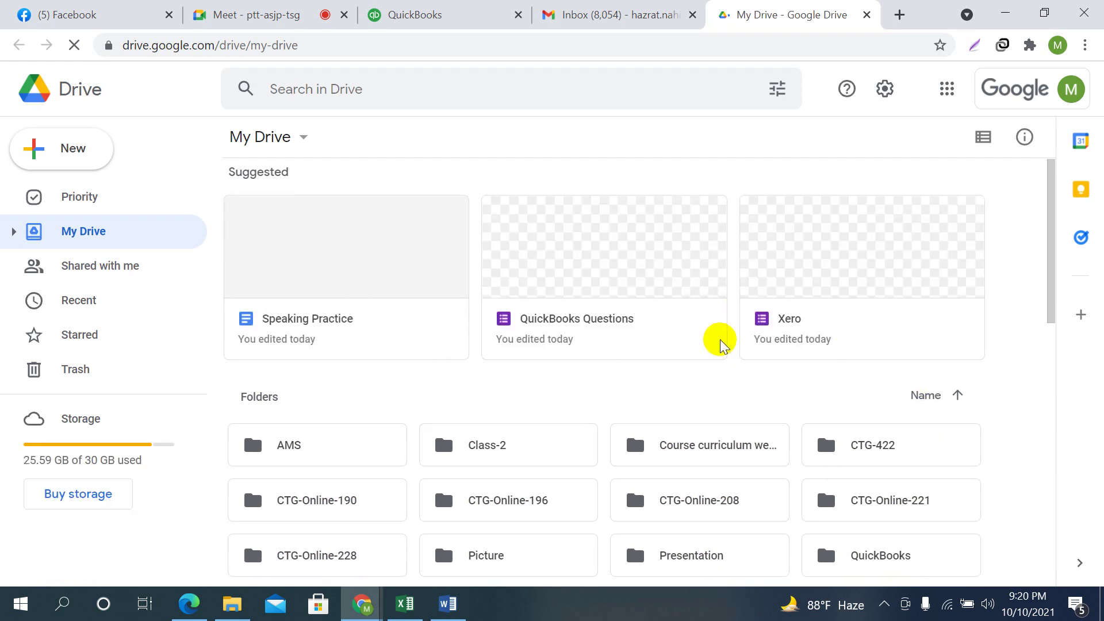
# Create a folder named CTG-Online-235 in My Drive and select it
pyautogui.scroll(-5, 860, 430)
pyautogui.scroll(6, 859, 431)
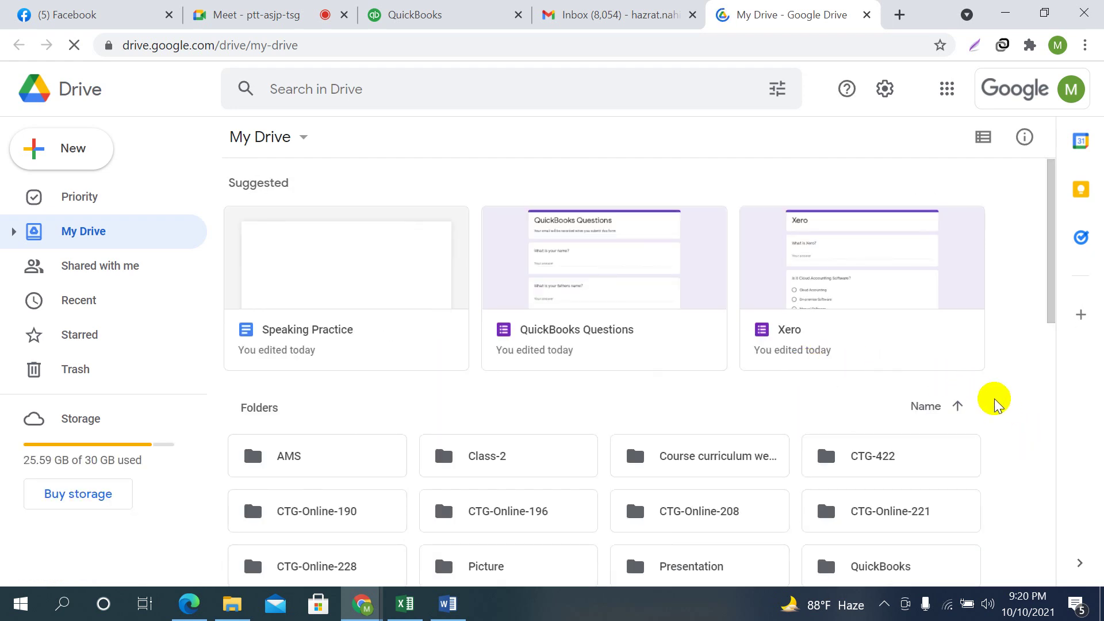
pyautogui.scroll(-1, 993, 399)
pyautogui.scroll(-1, 985, 426)
pyautogui.rightClick(998, 437)
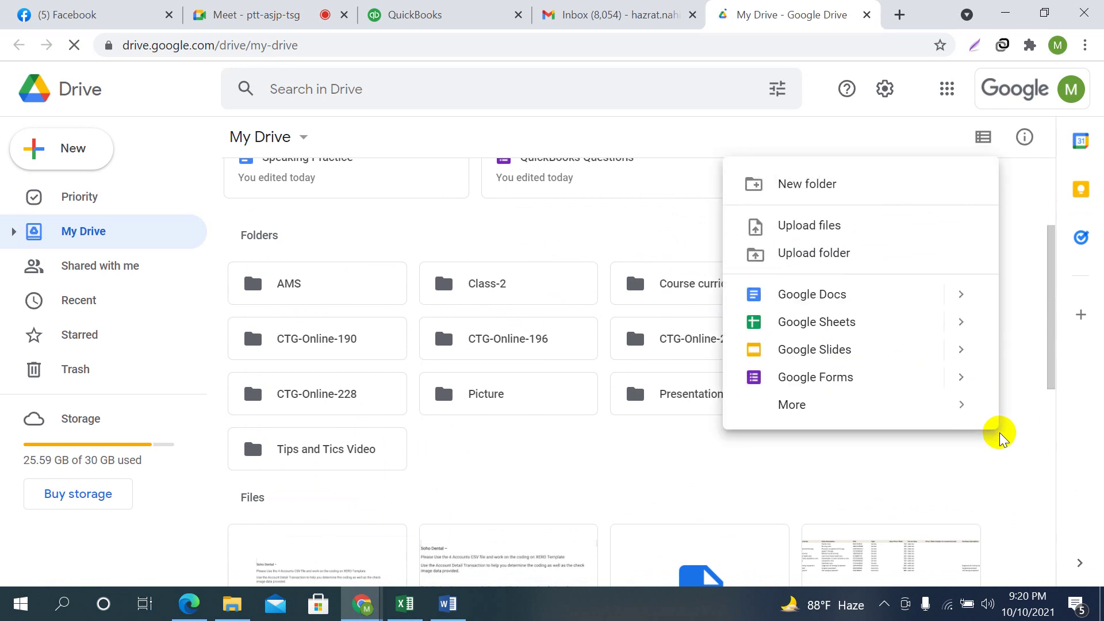
pyautogui.click(751, 183)
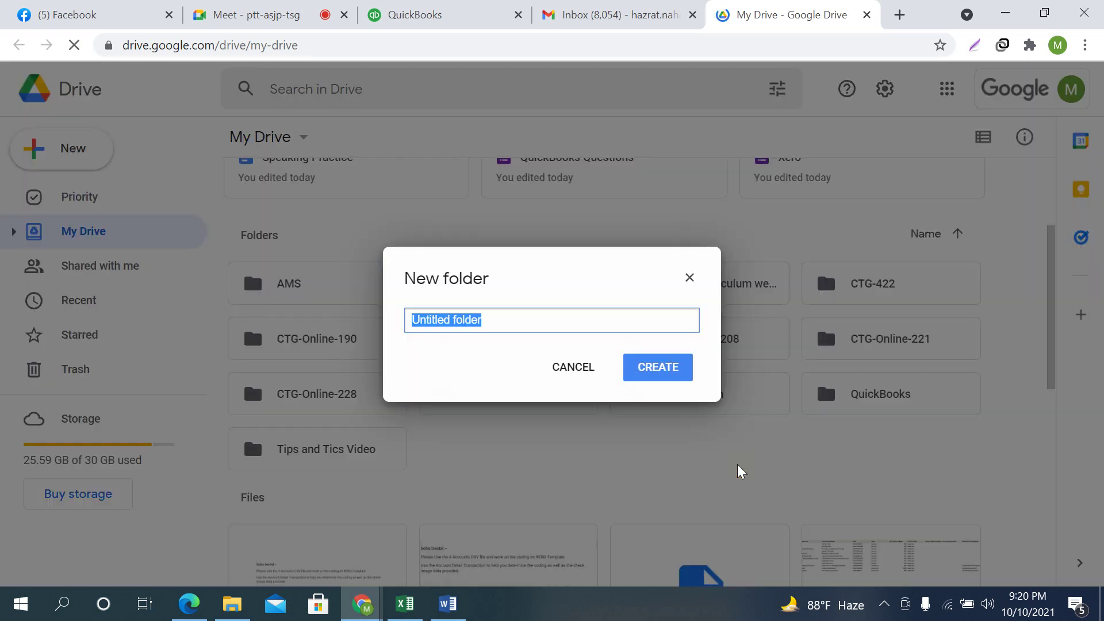
pyautogui.write('CTG-Online-235')
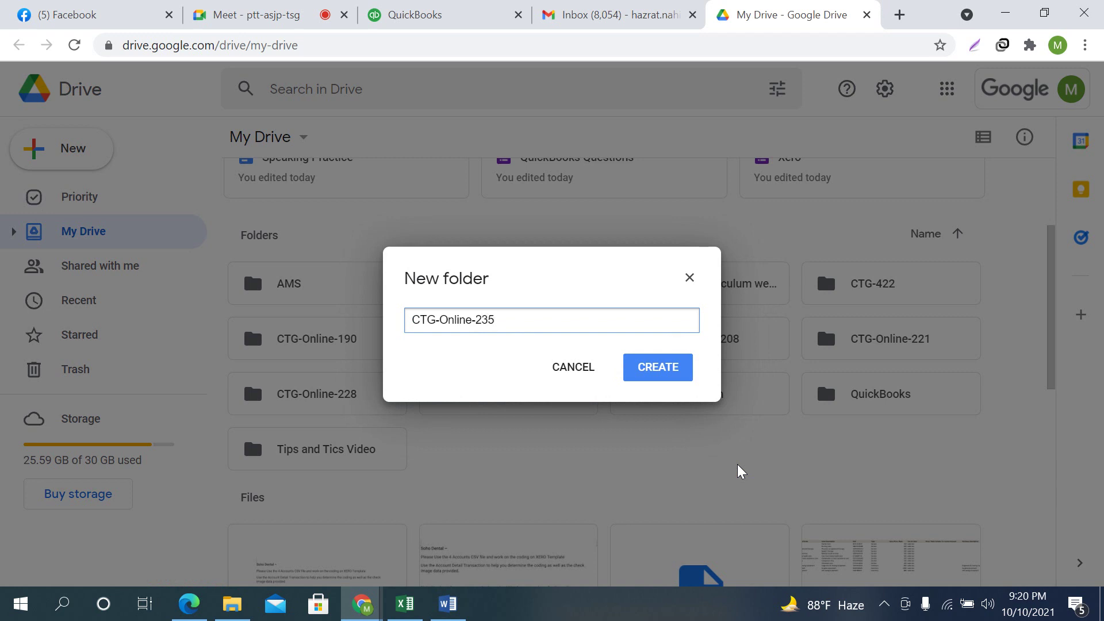
pyautogui.click(659, 368)
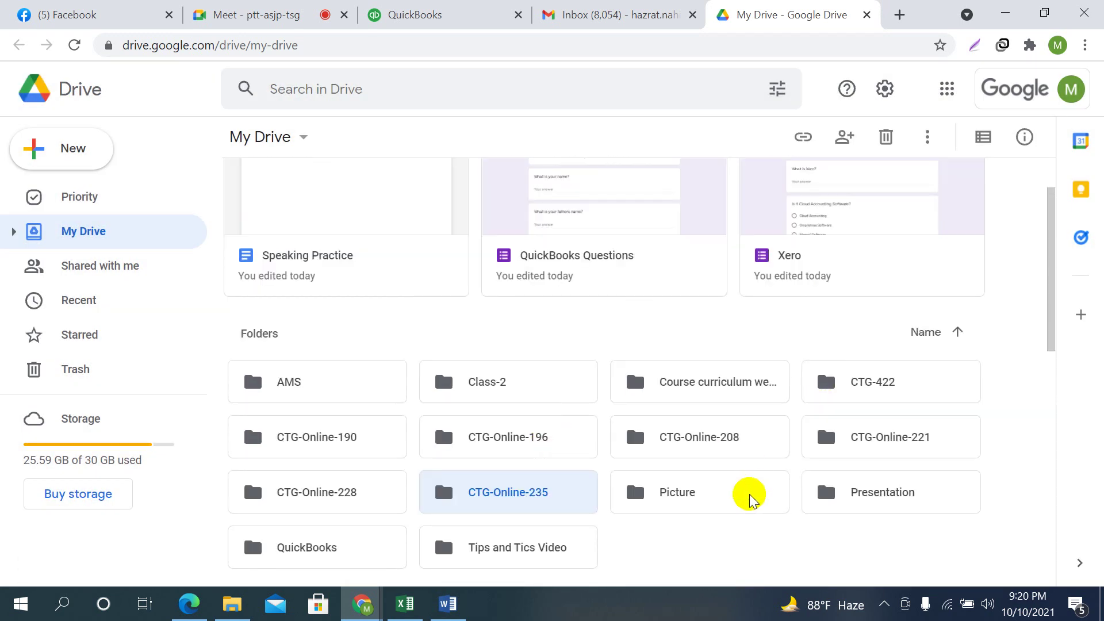
pyautogui.scroll(-3, 654, 510)
pyautogui.click(513, 319)
# Inside CTG-Online-235, create two folders: QuickBooks and Xero
pyautogui.doubleClick(512, 320)
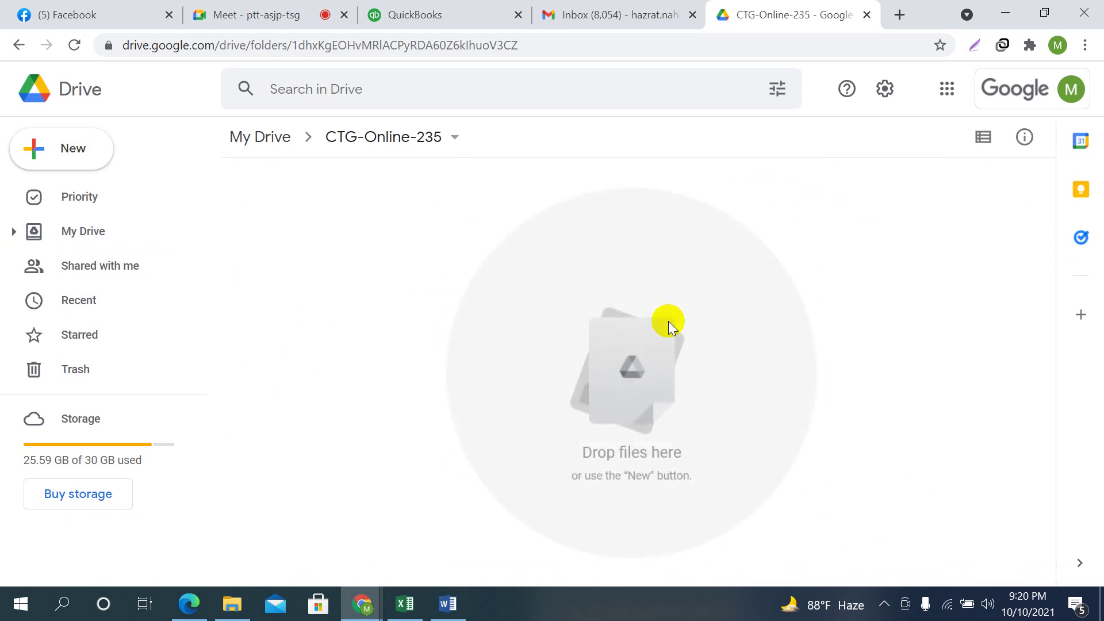
pyautogui.rightClick(584, 238)
pyautogui.click(665, 267)
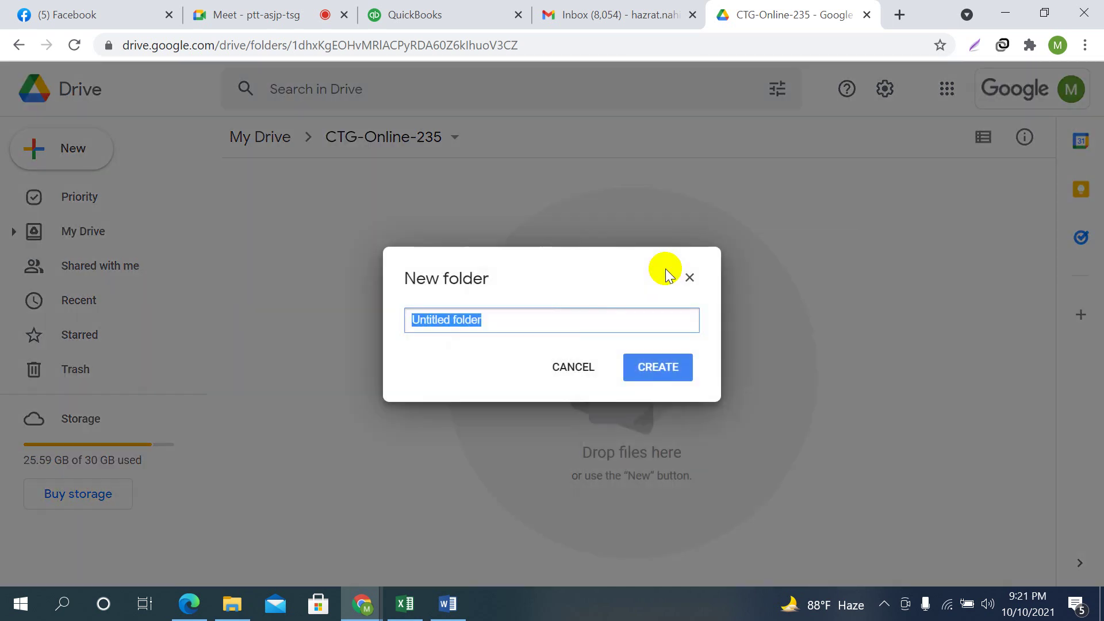
pyautogui.write('QuickBooks')
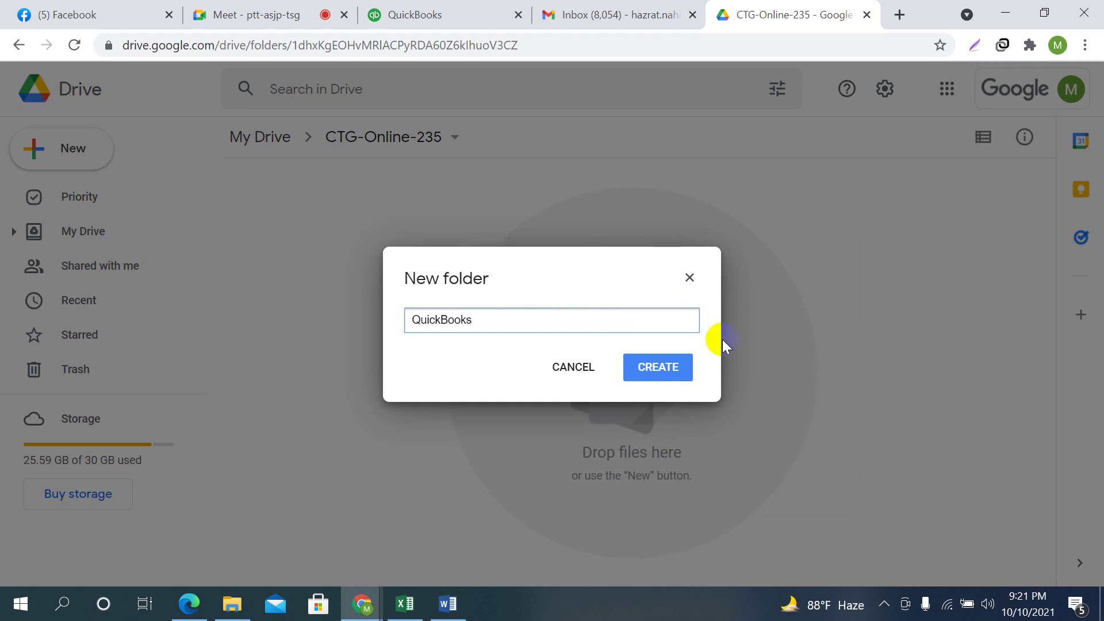
pyautogui.click(662, 365)
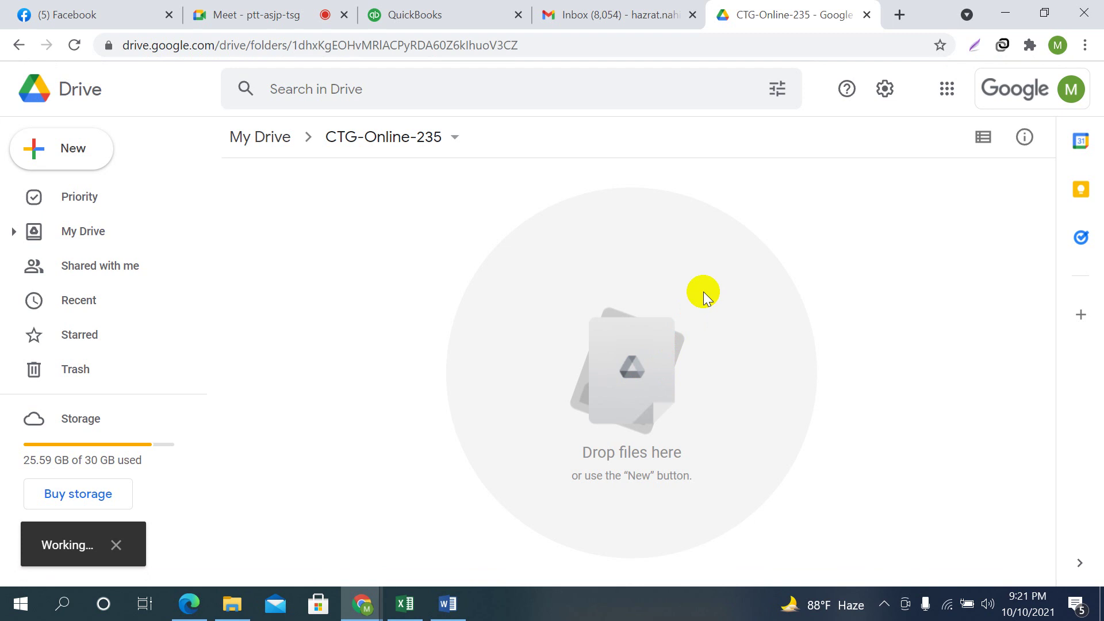
pyautogui.rightClick(548, 210)
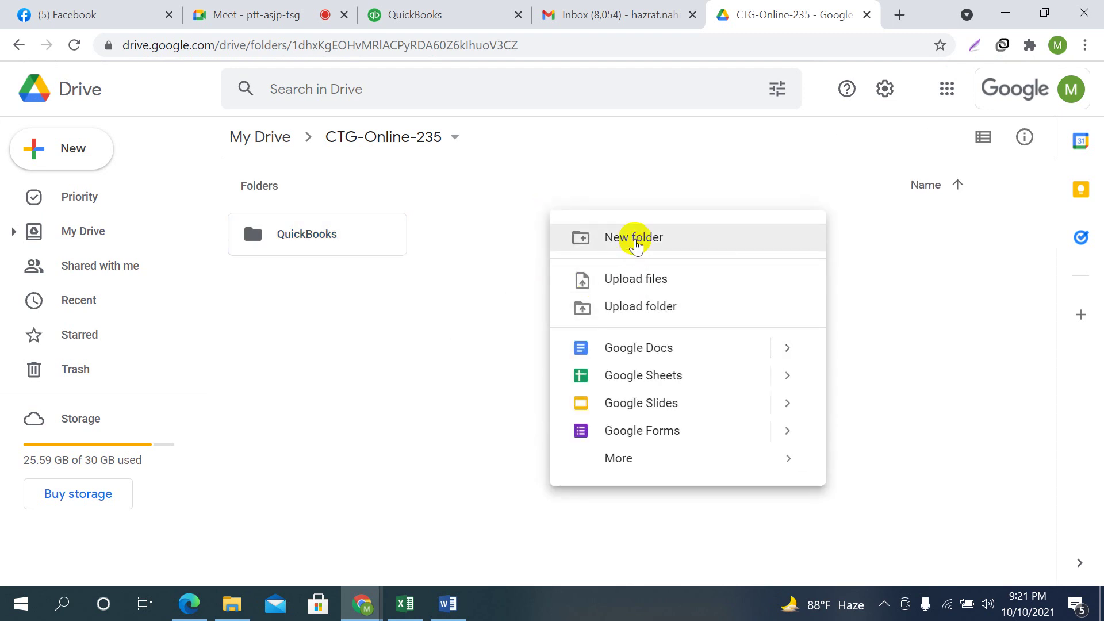
pyautogui.click(634, 238)
pyautogui.write('Xero')
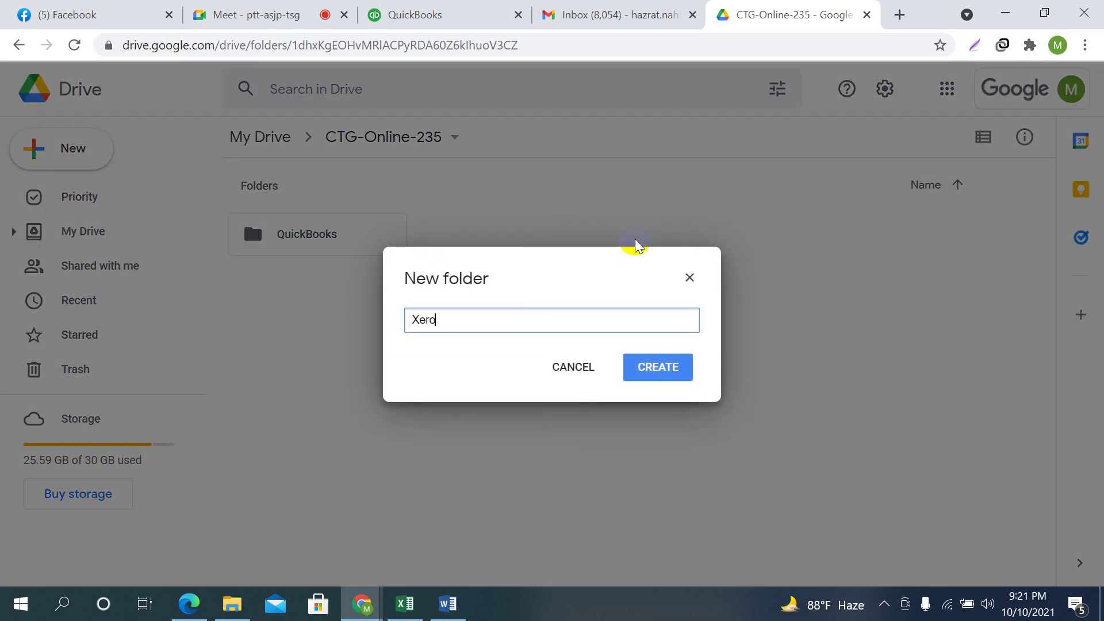
pyautogui.click(667, 368)
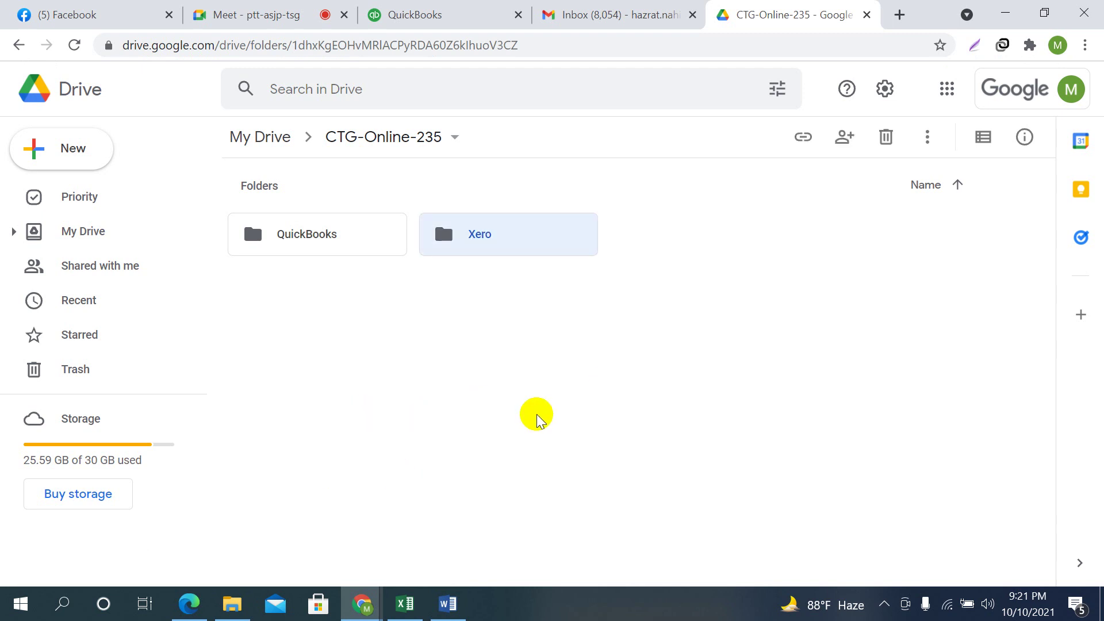
# Inside the QuickBooks folder, create a folder named Assignment-1
pyautogui.doubleClick(297, 238)
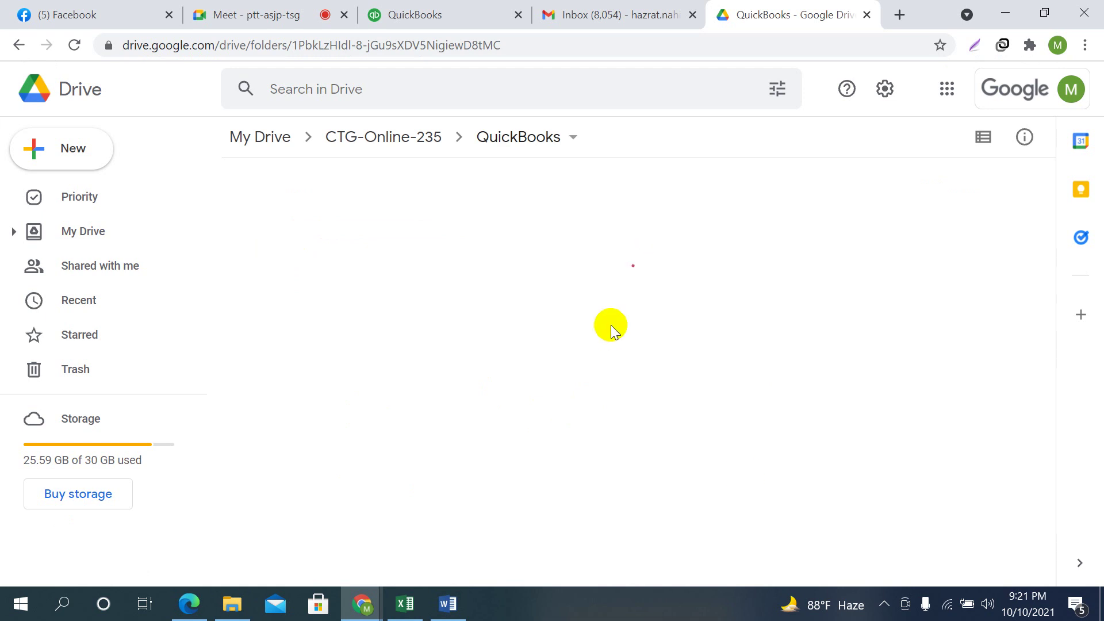
pyautogui.rightClick(570, 224)
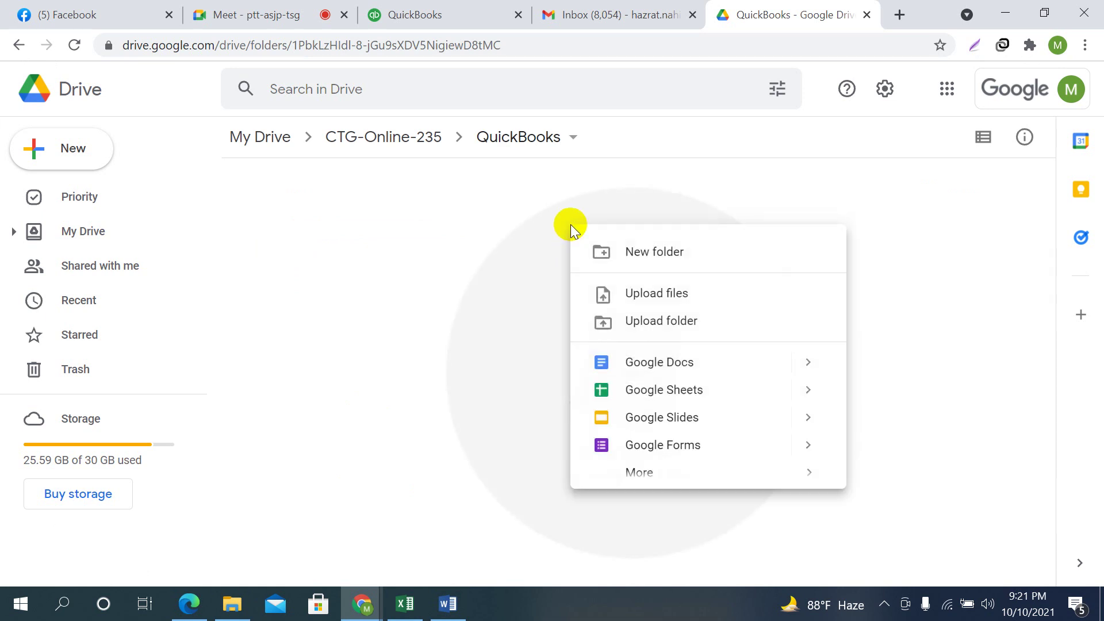
pyautogui.click(651, 251)
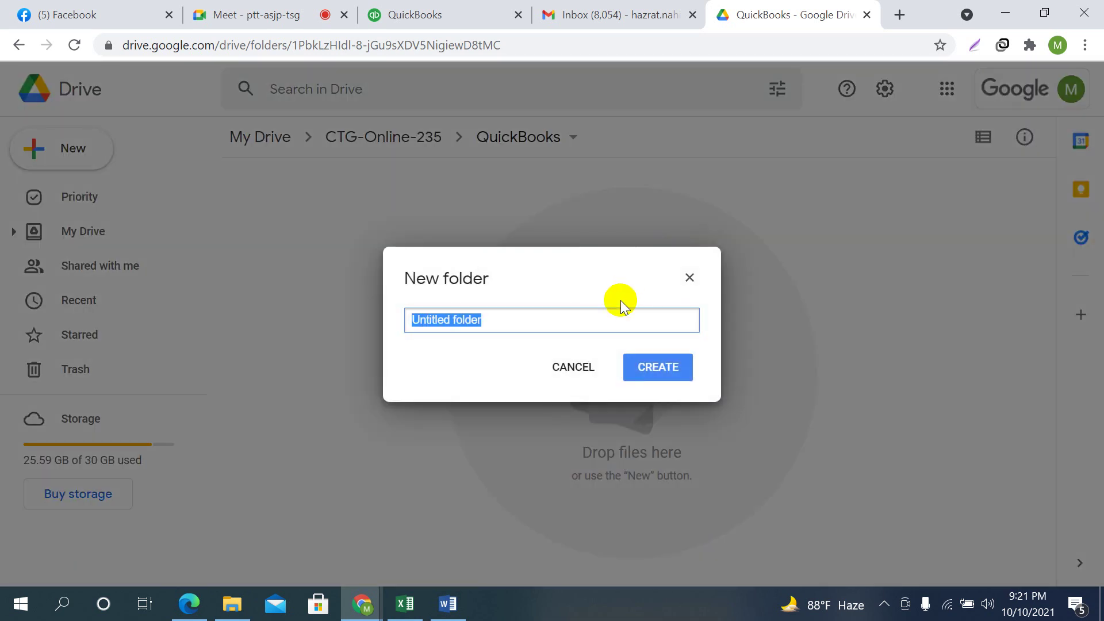
pyautogui.write('Assignment-1')
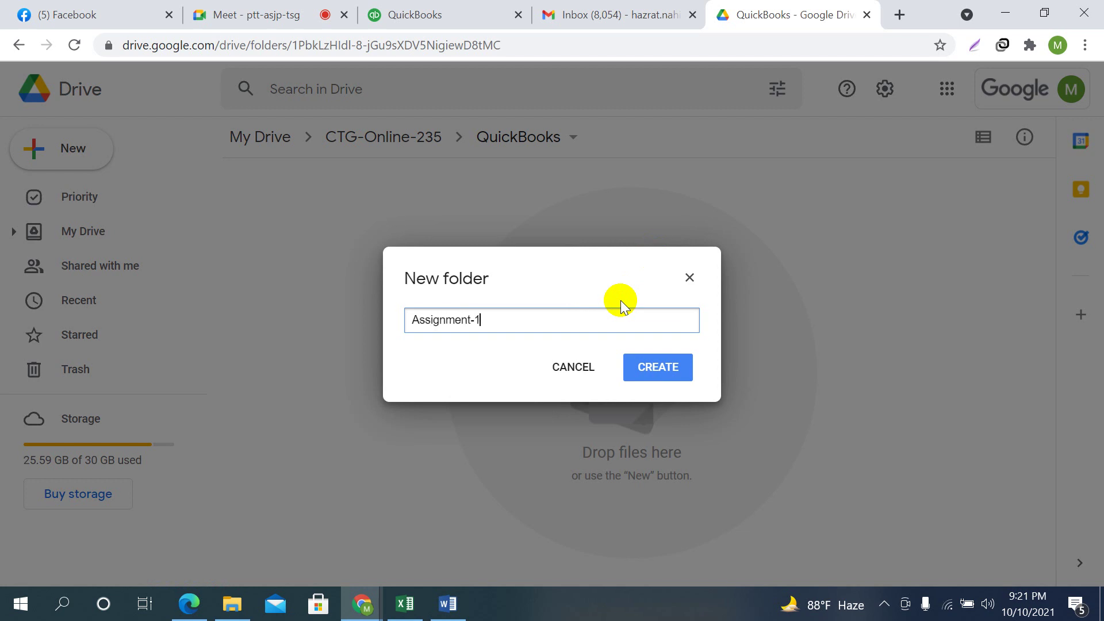
pyautogui.click(658, 367)
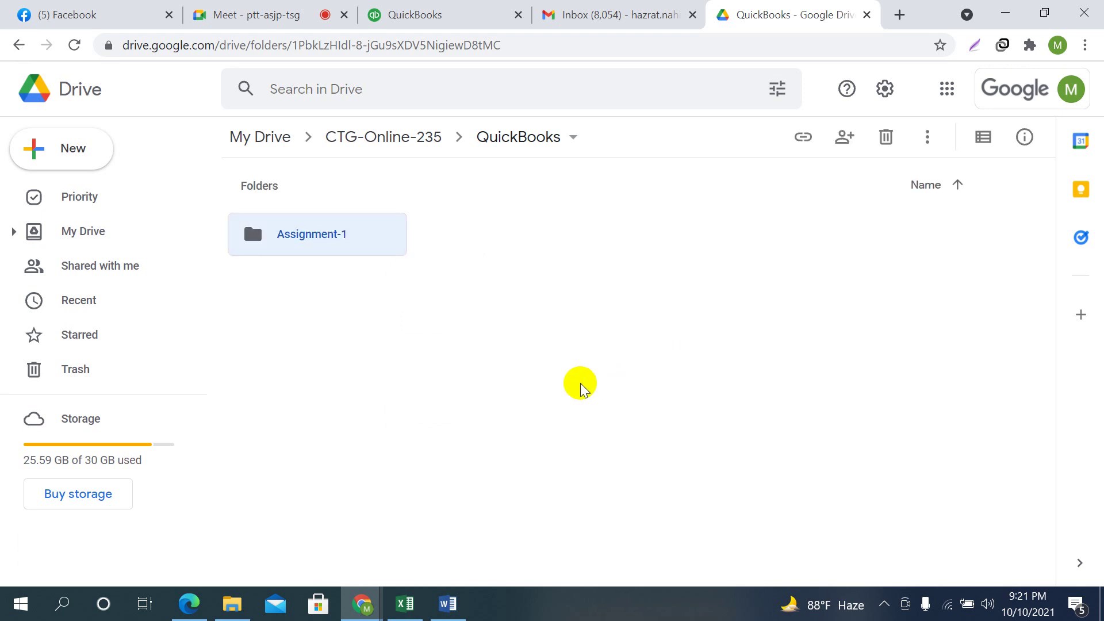
# Open the empty Assignment-1 folder and bring up its add-items menu
pyautogui.click(515, 322)
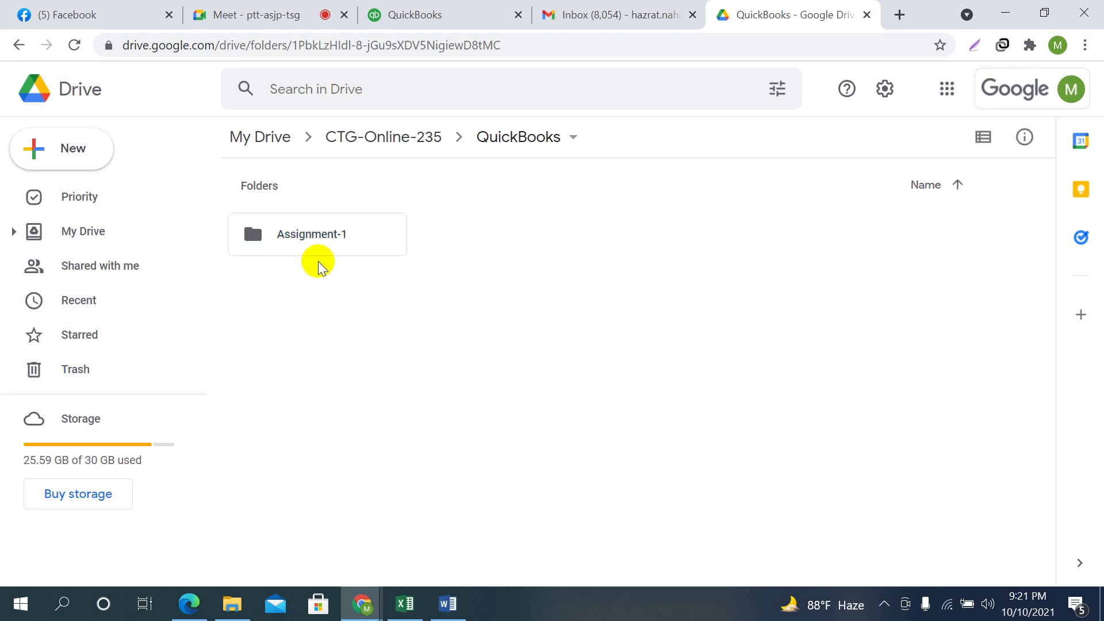
pyautogui.rightClick(554, 238)
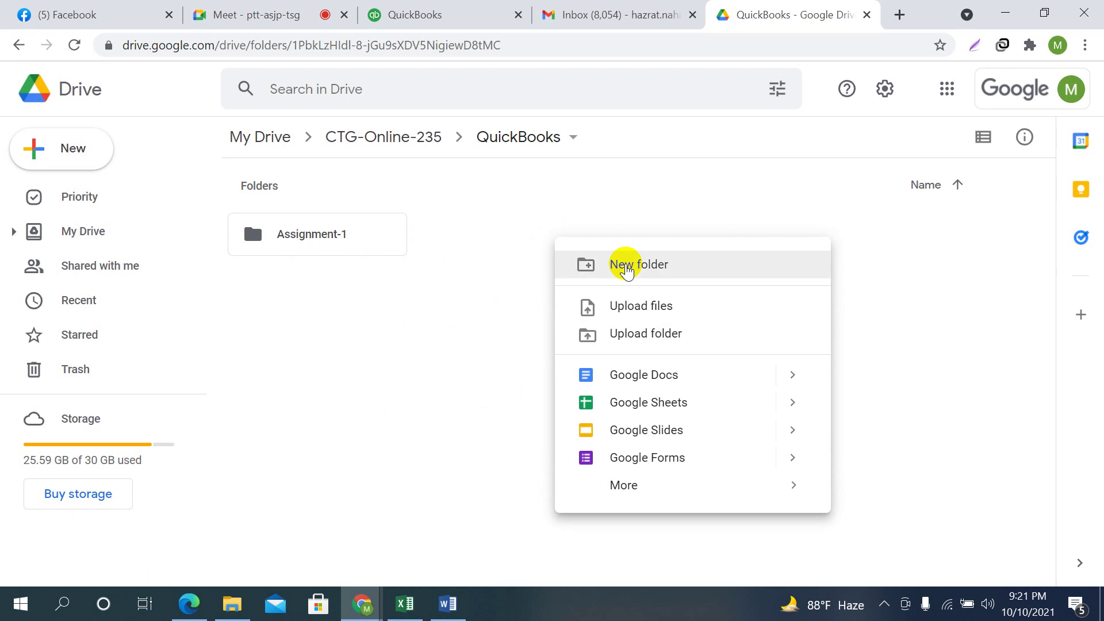
pyautogui.click(290, 269)
pyautogui.click(305, 240)
pyautogui.doubleClick(305, 240)
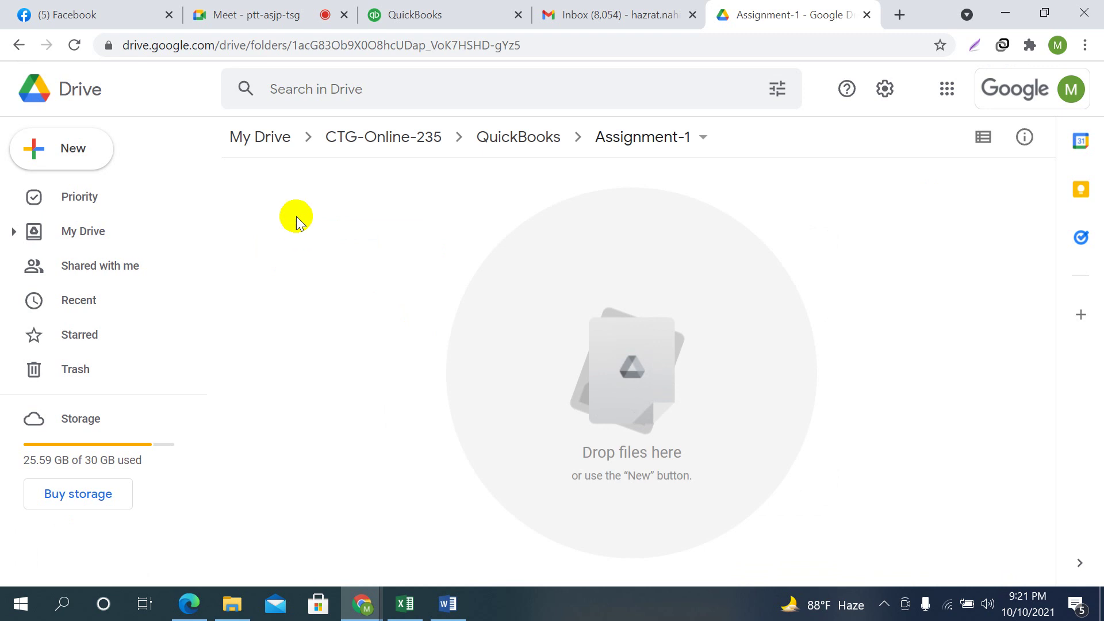
pyautogui.rightClick(623, 301)
# Choose Upload files and browse to the local CTG-Online-235 > QuickBooks > Class-1 folder
pyautogui.click(713, 371)
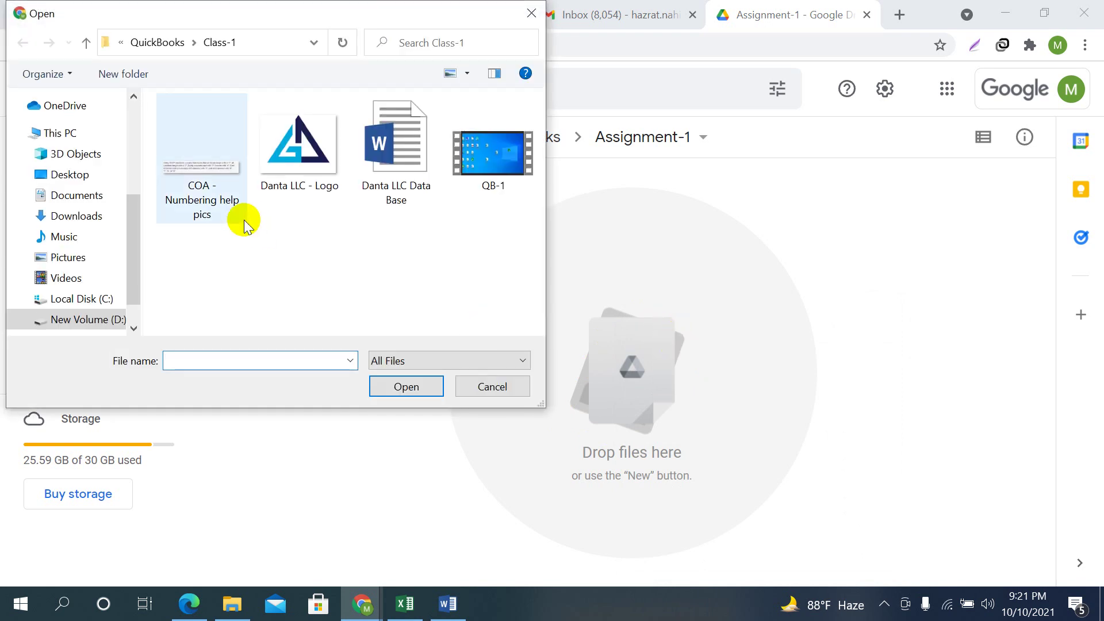
pyautogui.click(86, 43)
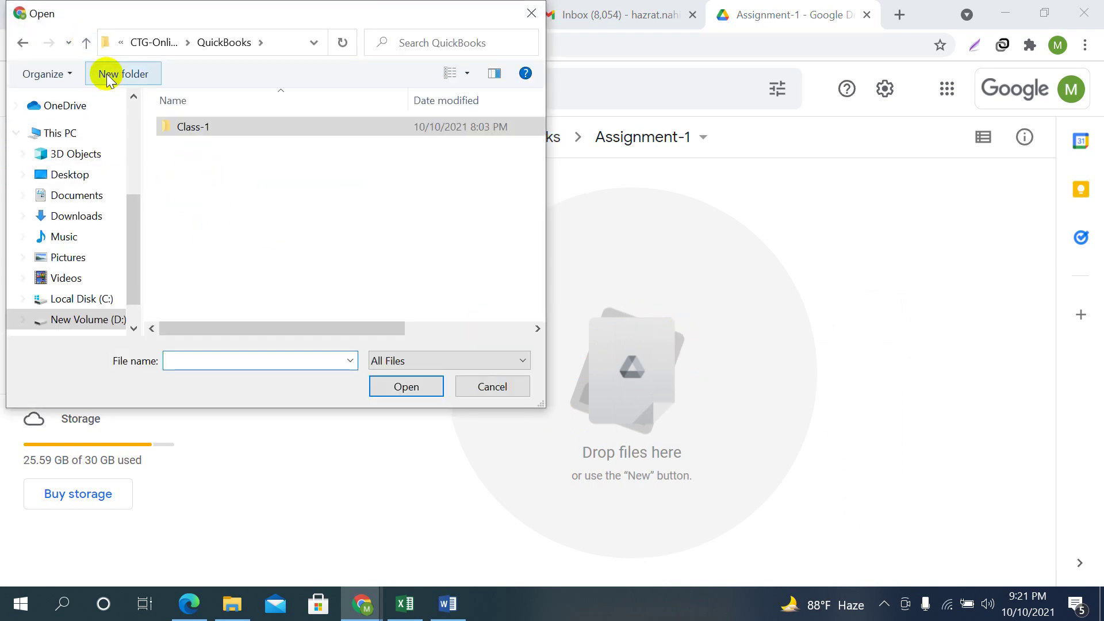
pyautogui.click(86, 42)
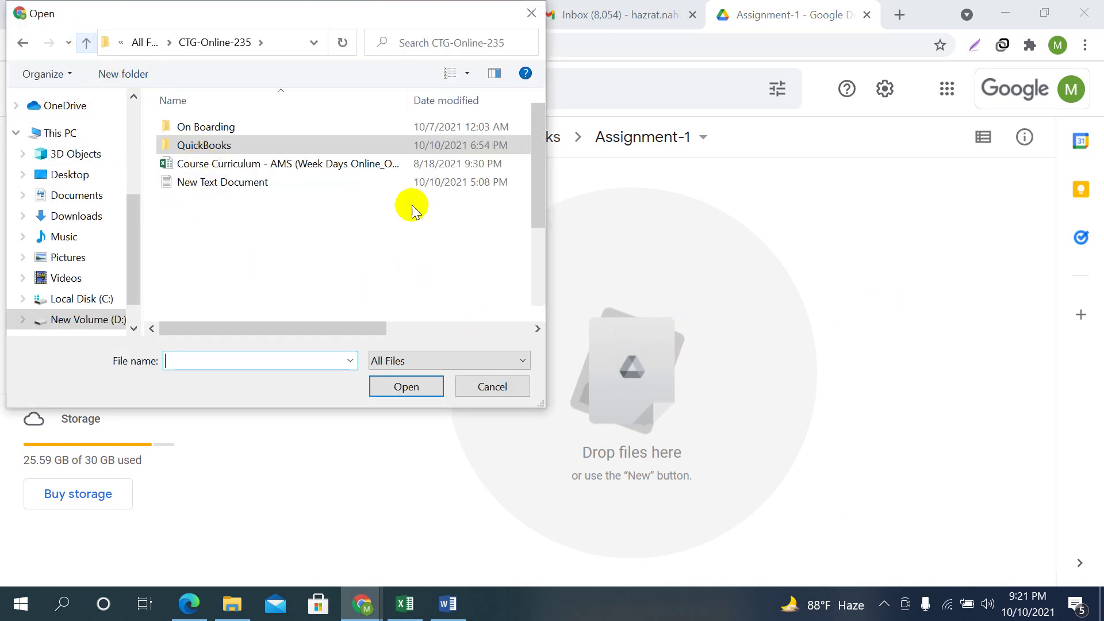
pyautogui.hotkey('alt', 'Up')
pyautogui.doubleClick(227, 274)
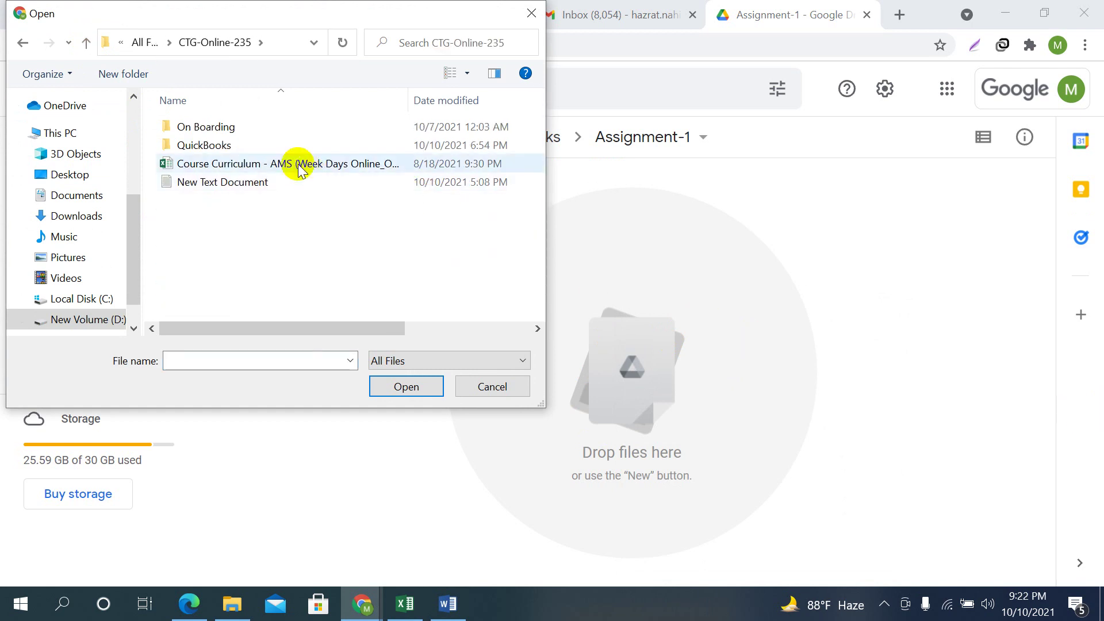
pyautogui.doubleClick(206, 144)
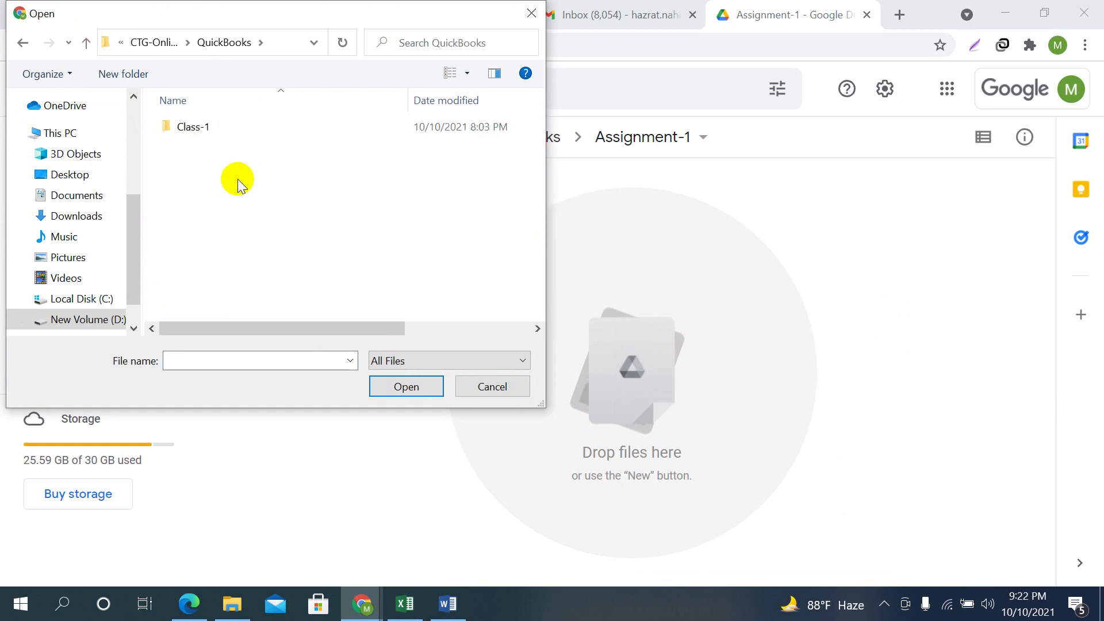
pyautogui.doubleClick(193, 128)
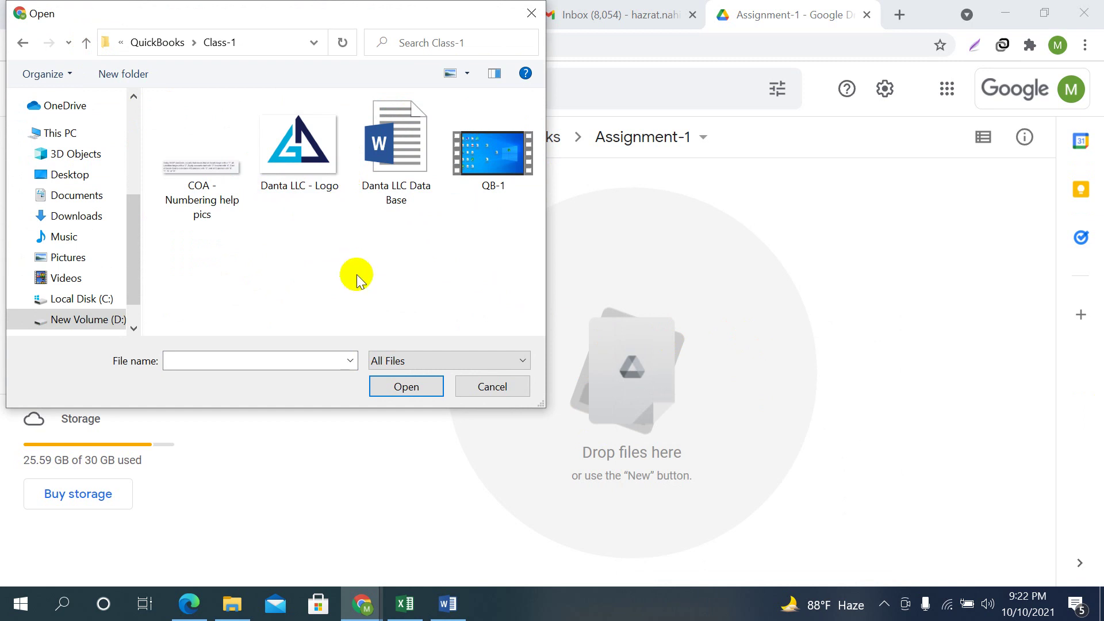
# Select COA - Numbering help pics.jpg, Danta LLC - Logo.png and Danta LLC Data Base.docx and upload them
pyautogui.click(190, 167)
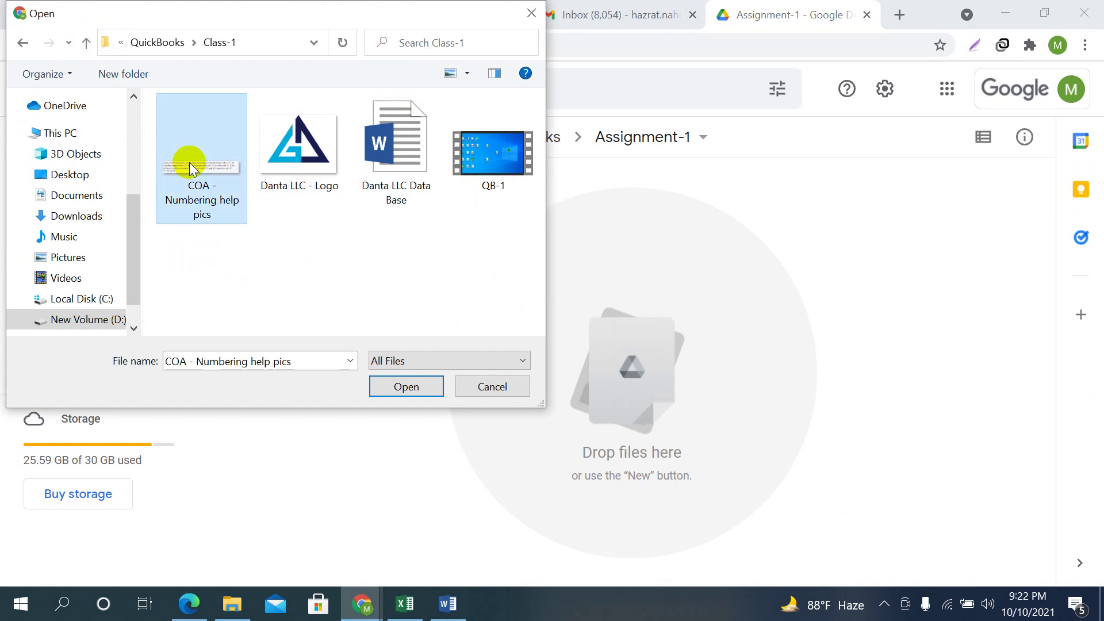
pyautogui.keyDown('ctrl'); pyautogui.click(270, 143); pyautogui.keyUp('ctrl')
pyautogui.keyDown('ctrl'); pyautogui.click(398, 130); pyautogui.keyUp('ctrl')
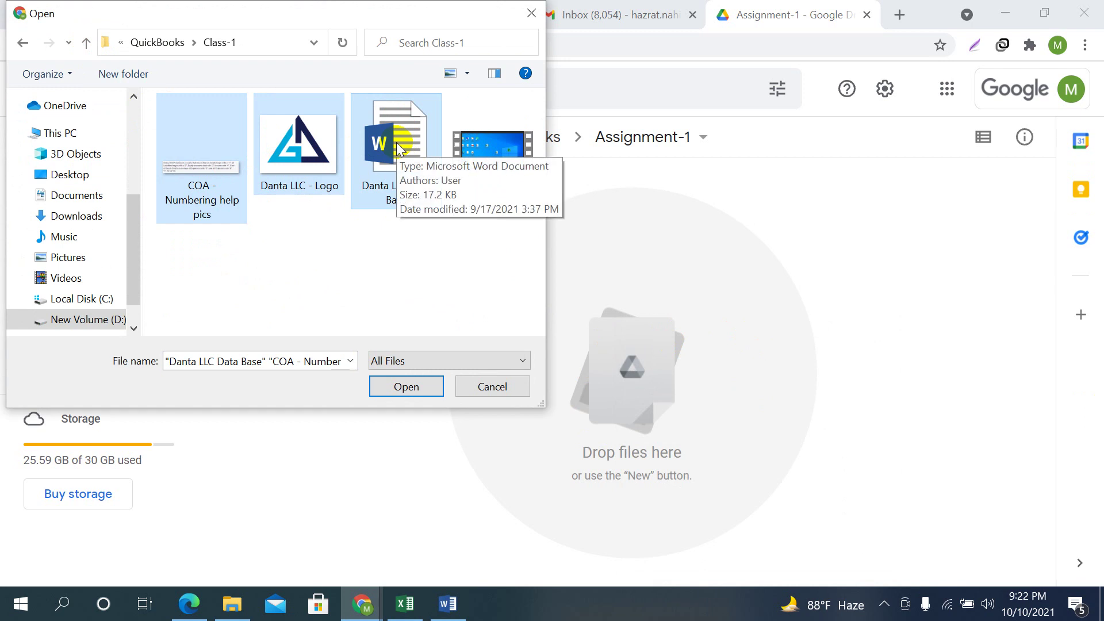
pyautogui.click(412, 386)
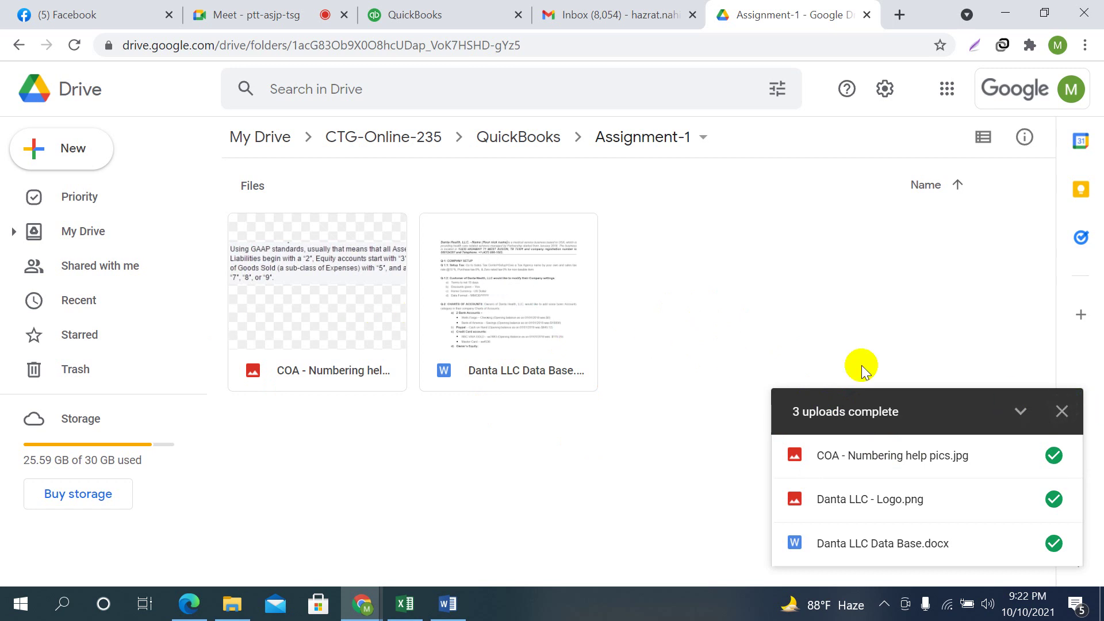
# Close the uploads summary, start sharing Danta LLC Data Base.docx with a contact, then discard it
pyautogui.click(1062, 412)
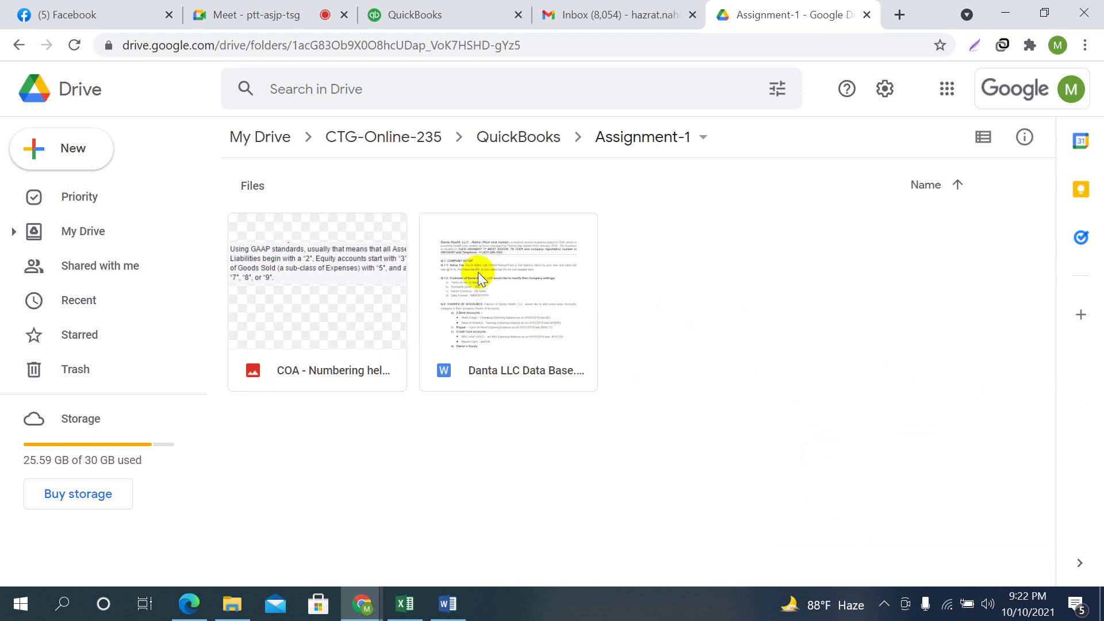
pyautogui.click(498, 266)
pyautogui.rightClick(498, 267)
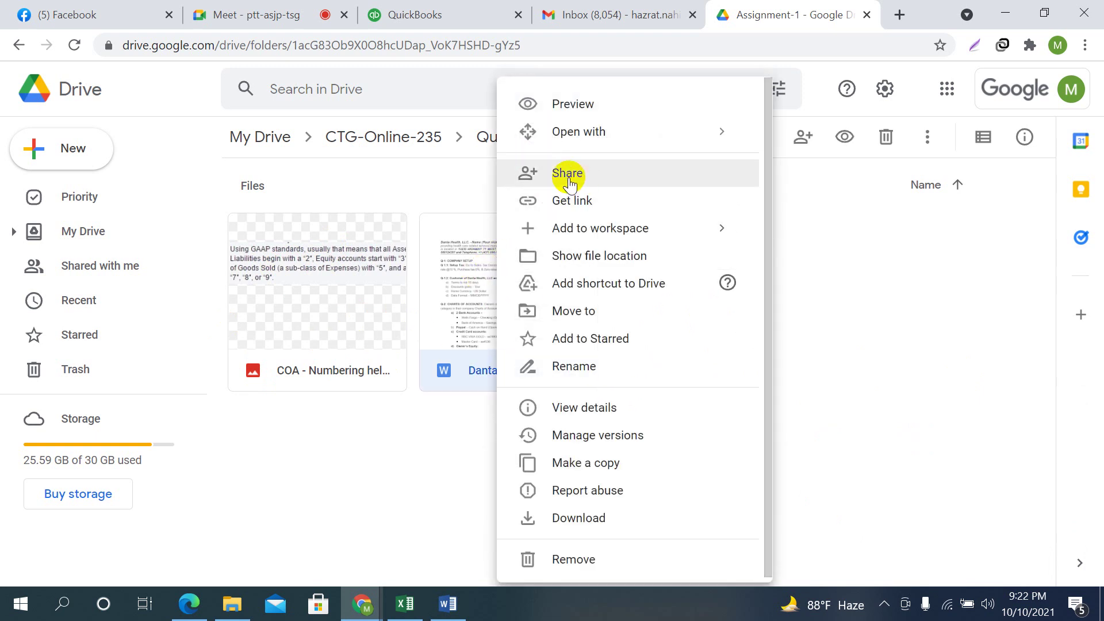
pyautogui.click(566, 176)
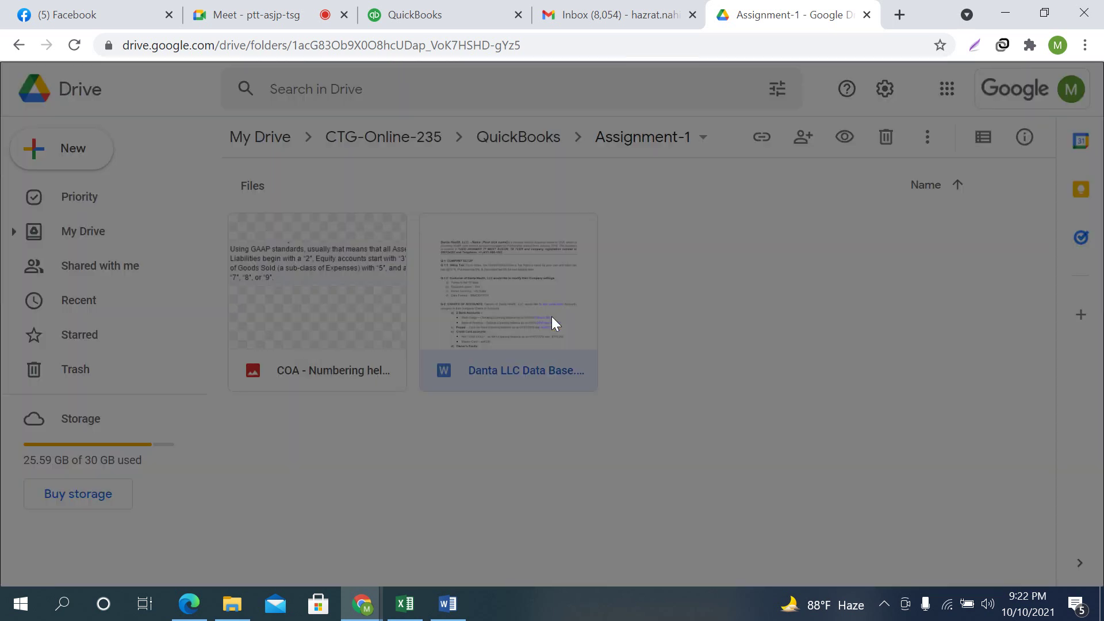
pyautogui.click(361, 248)
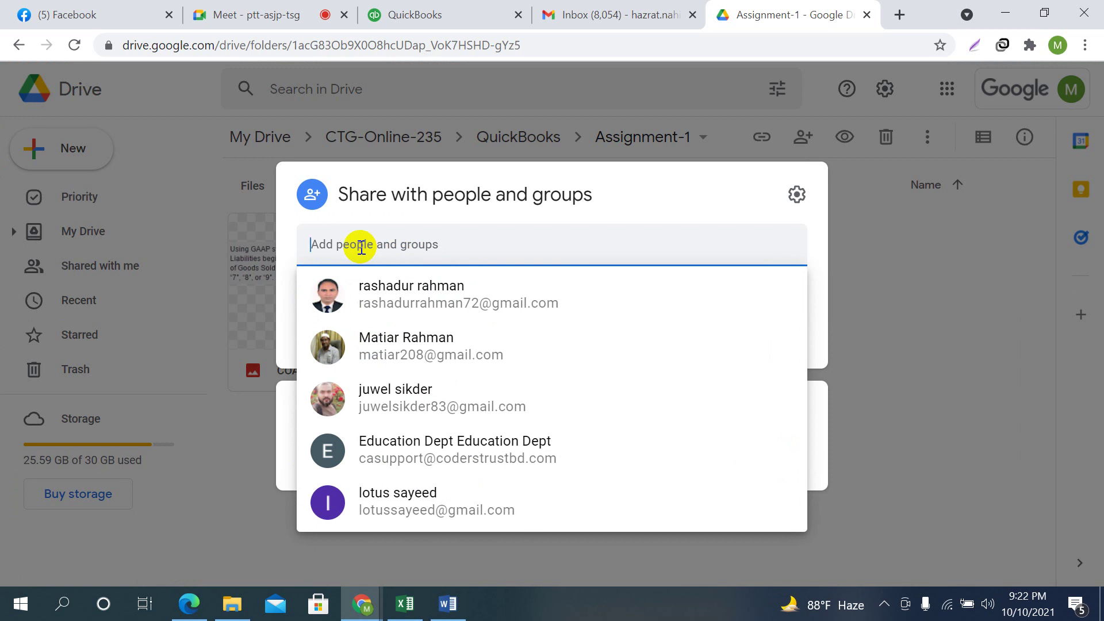
pyautogui.write('hz')
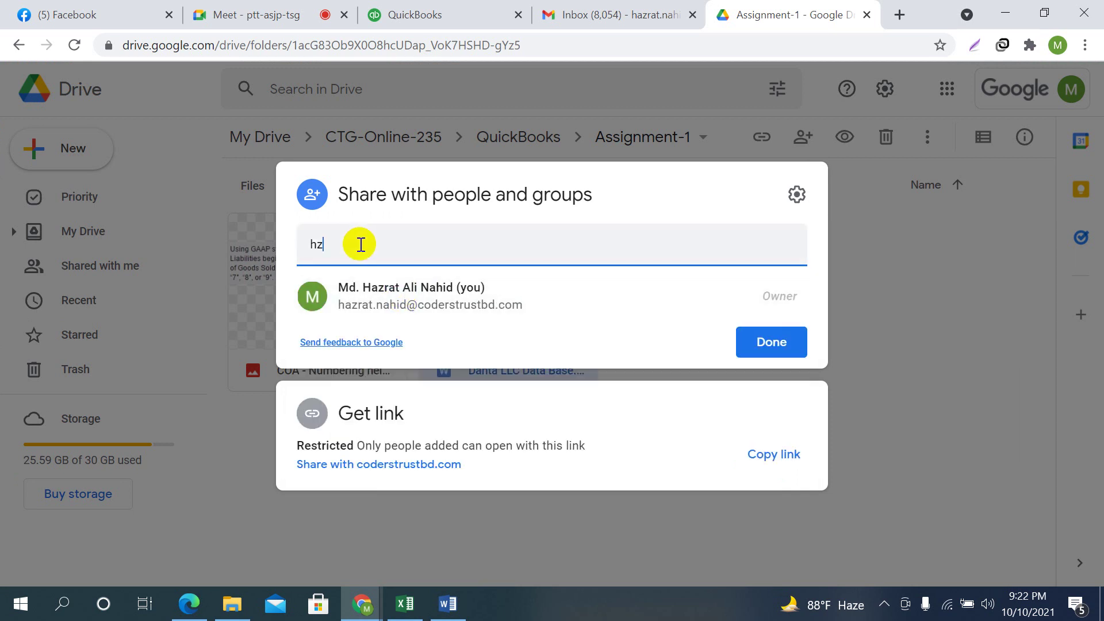
pyautogui.press('BackSpace')
pyautogui.write('azrat')
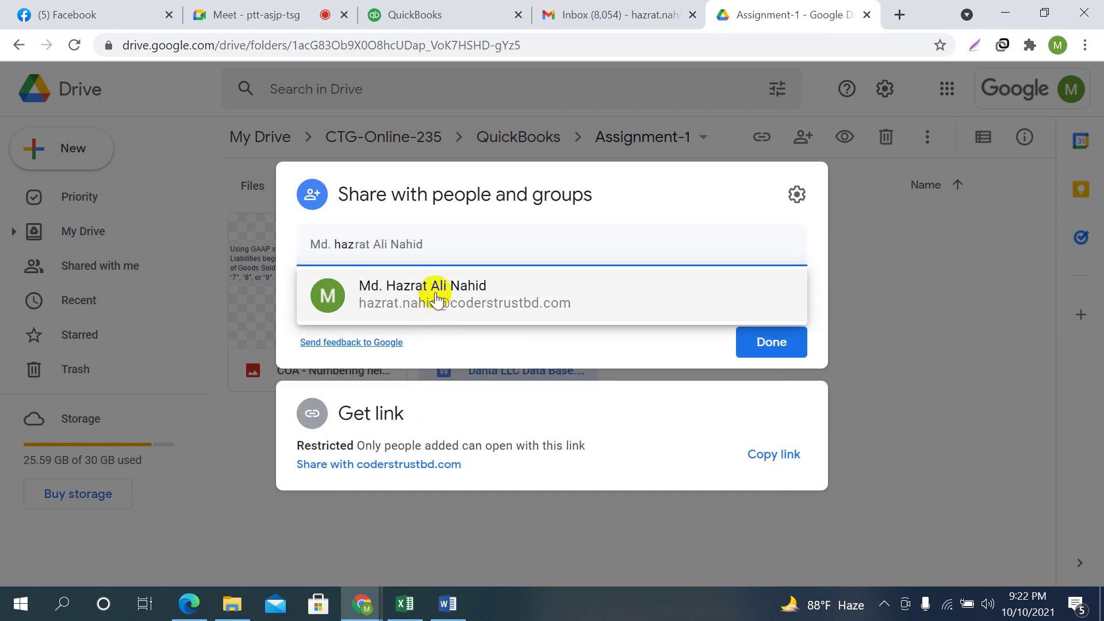
pyautogui.click(580, 286)
pyautogui.click(785, 480)
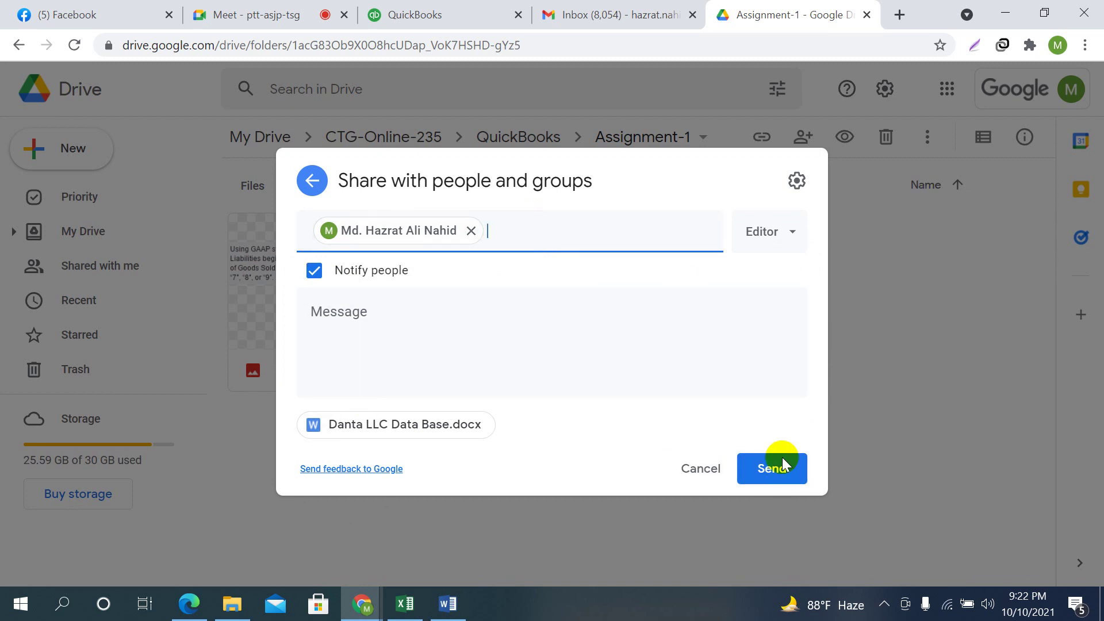
pyautogui.click(919, 370)
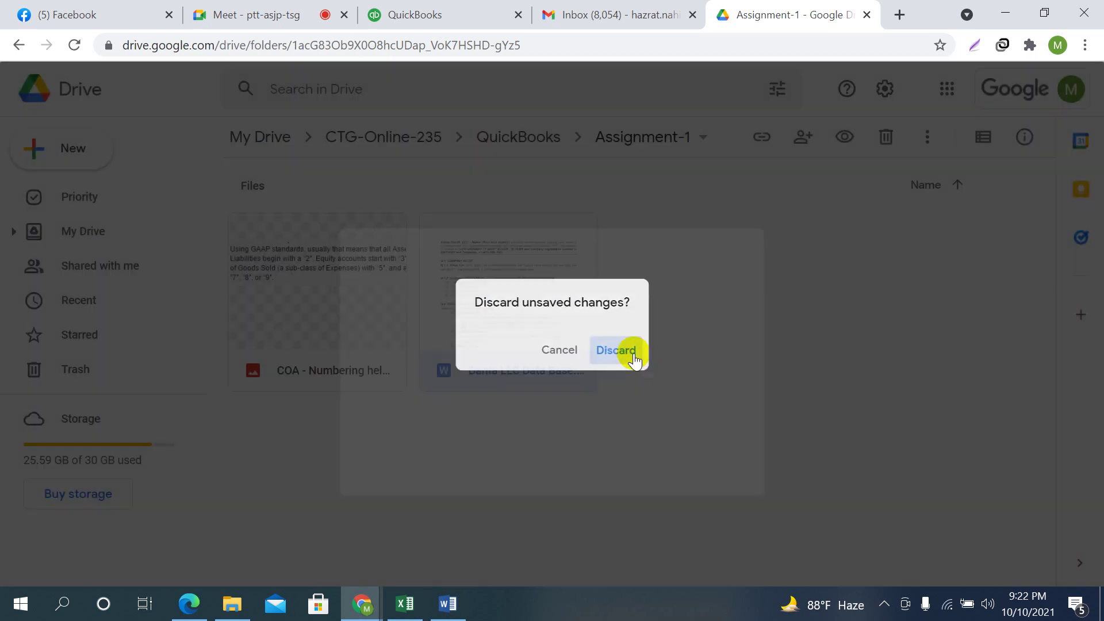
pyautogui.click(633, 354)
# Open the COA - Numbering help pics sharing settings and close them unchanged
pyautogui.rightClick(312, 286)
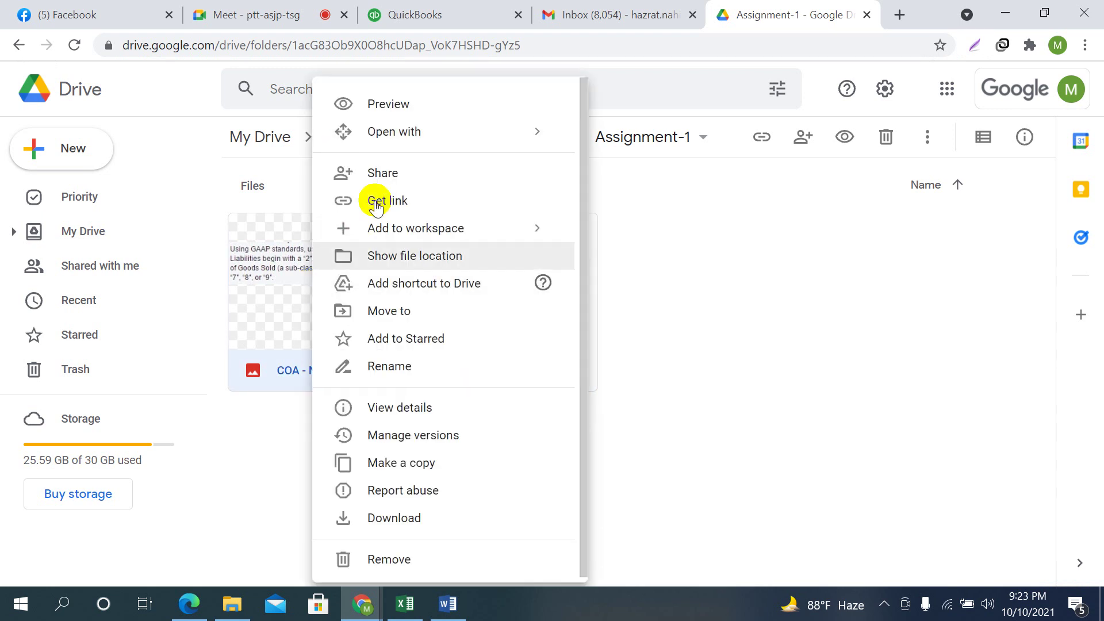
pyautogui.click(382, 172)
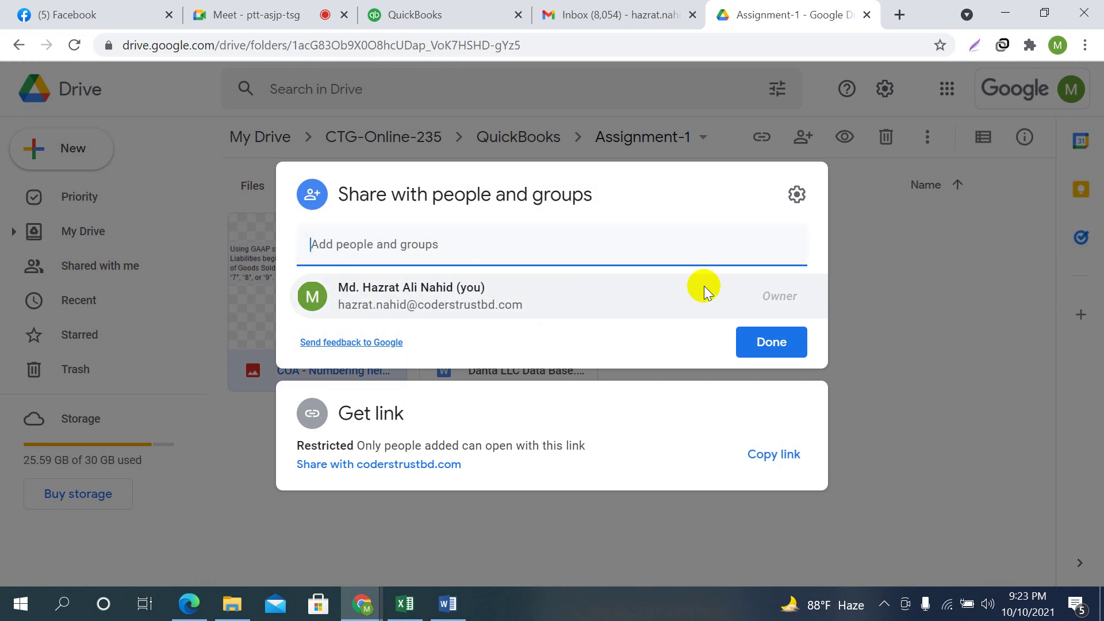
pyautogui.click(918, 361)
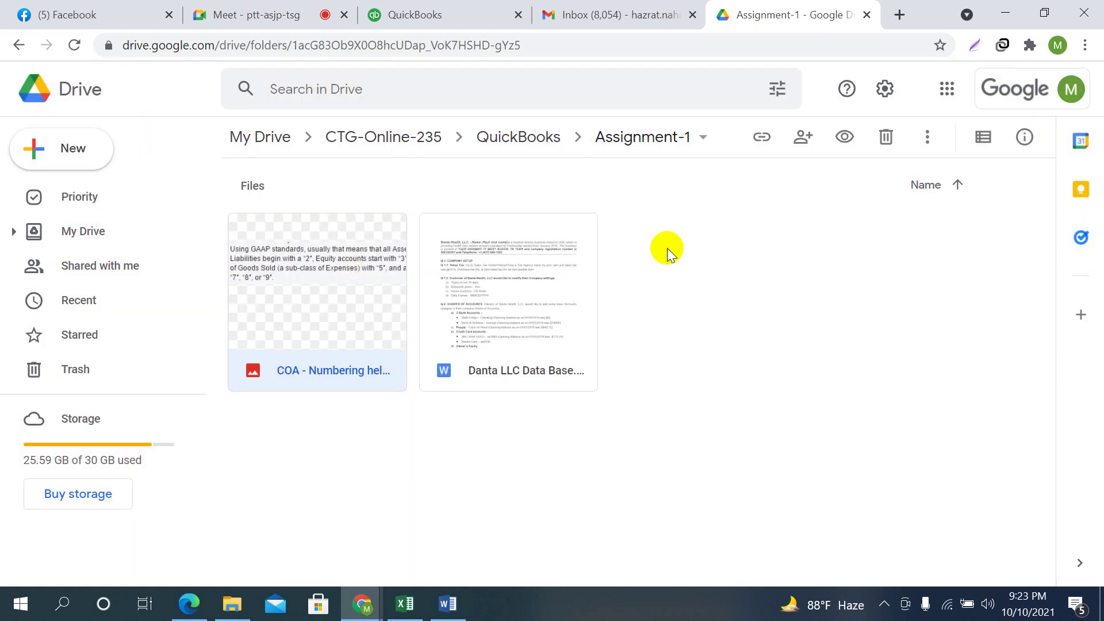
pyautogui.click(265, 45)
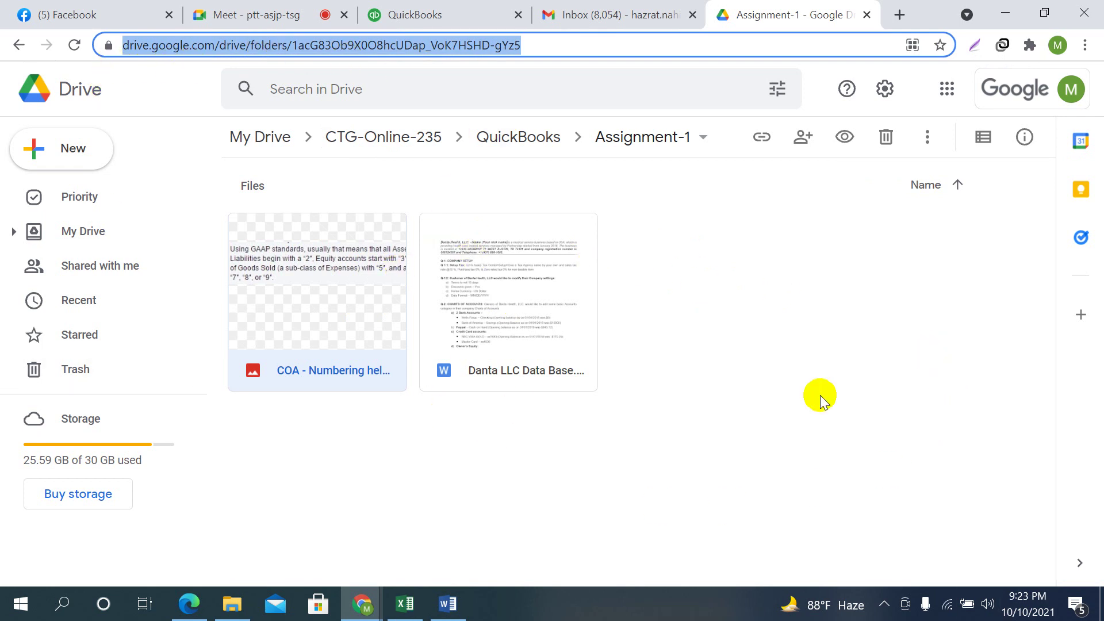
# Copy the Assignment-1 folder's web address and go back to My Drive
pyautogui.rightClick(225, 44)
pyautogui.click(286, 141)
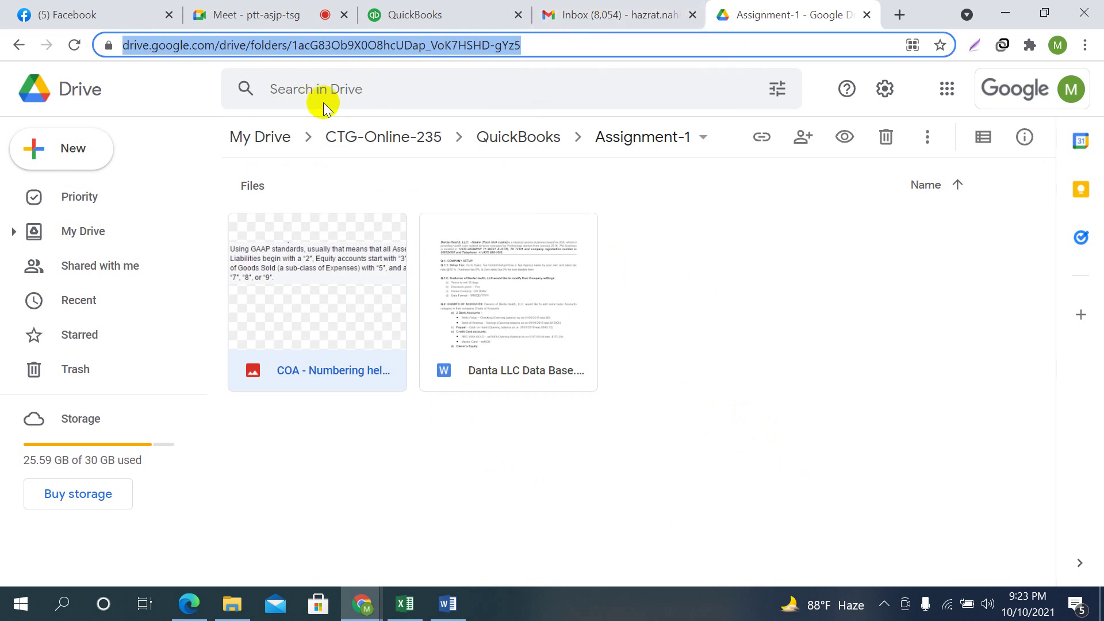
pyautogui.click(16, 47)
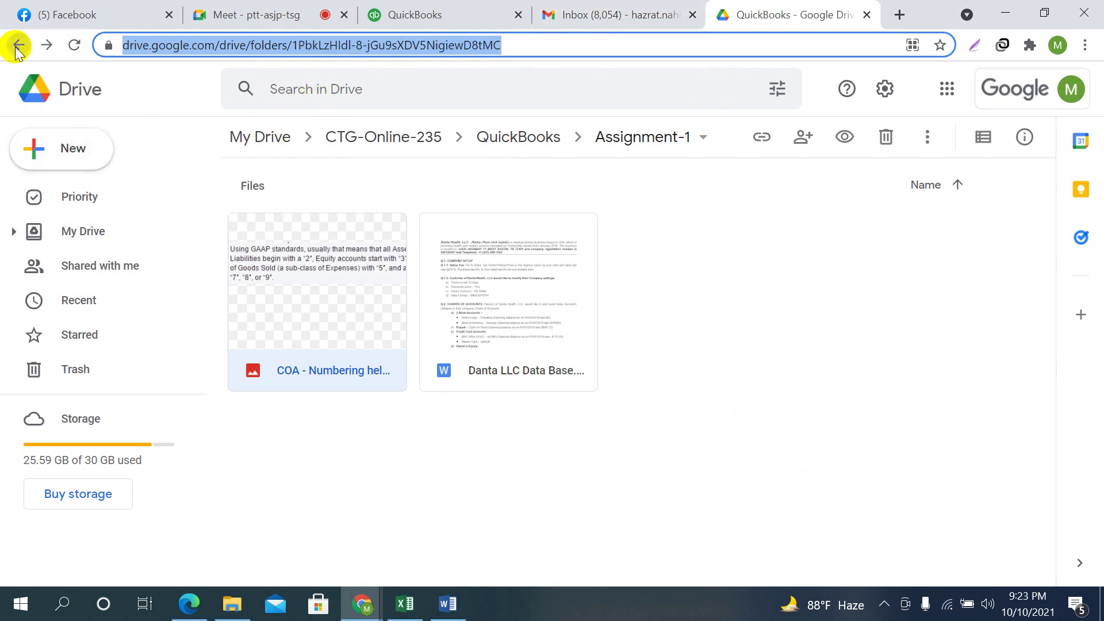
pyautogui.click(18, 49)
pyautogui.click(17, 49)
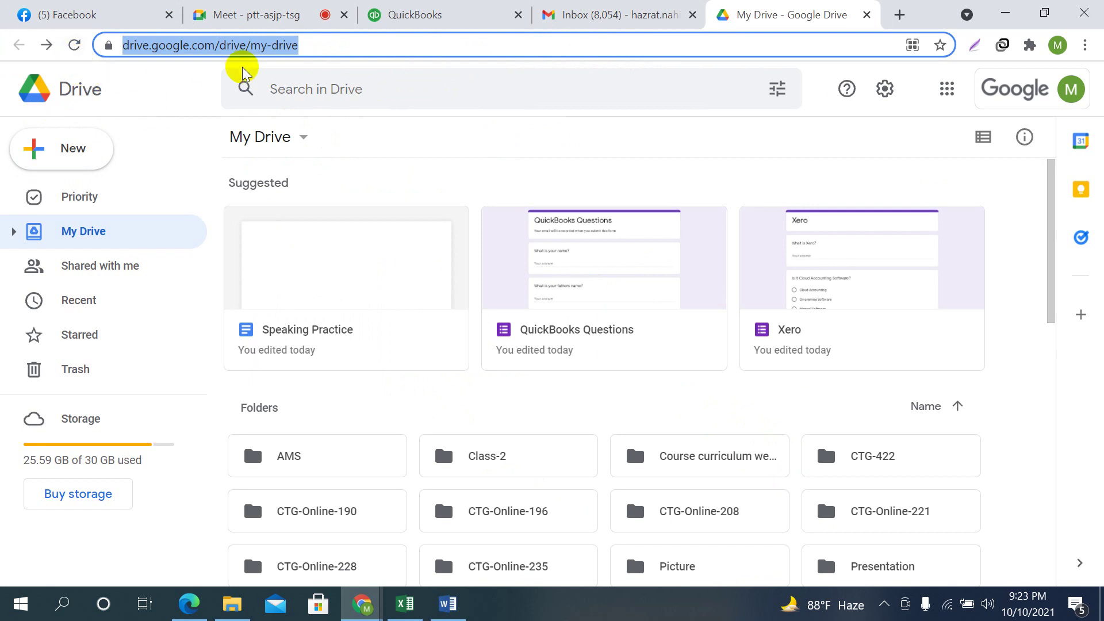
# Search Drive for 235 and open the Assignment Sheet-CTG-Online-235 (AMS) spreadsheet
pyautogui.click(284, 88)
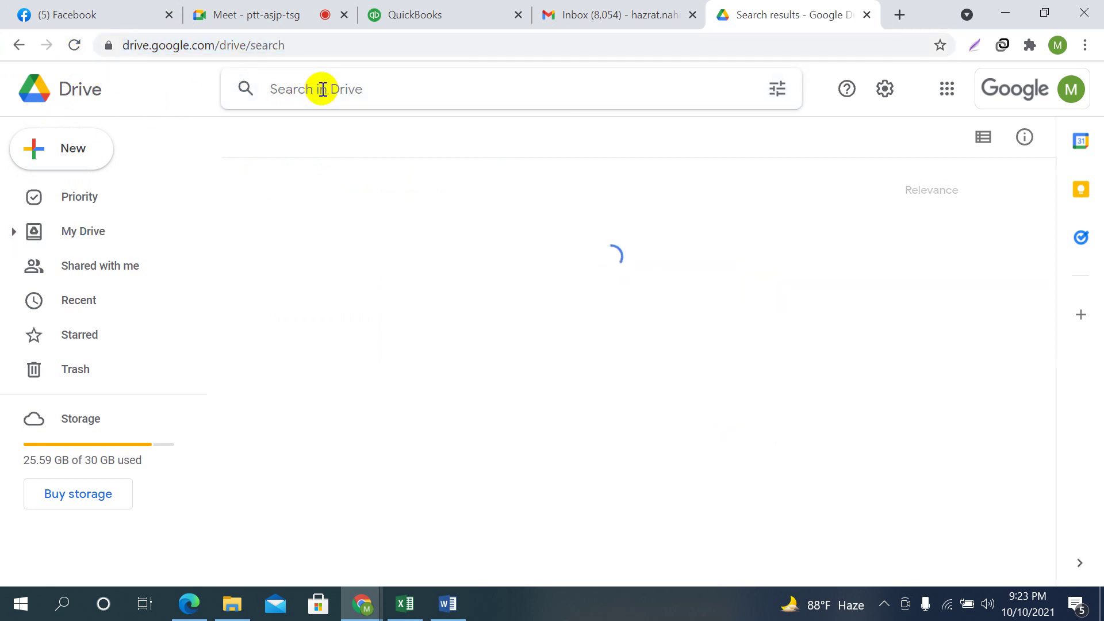
pyautogui.click(320, 89)
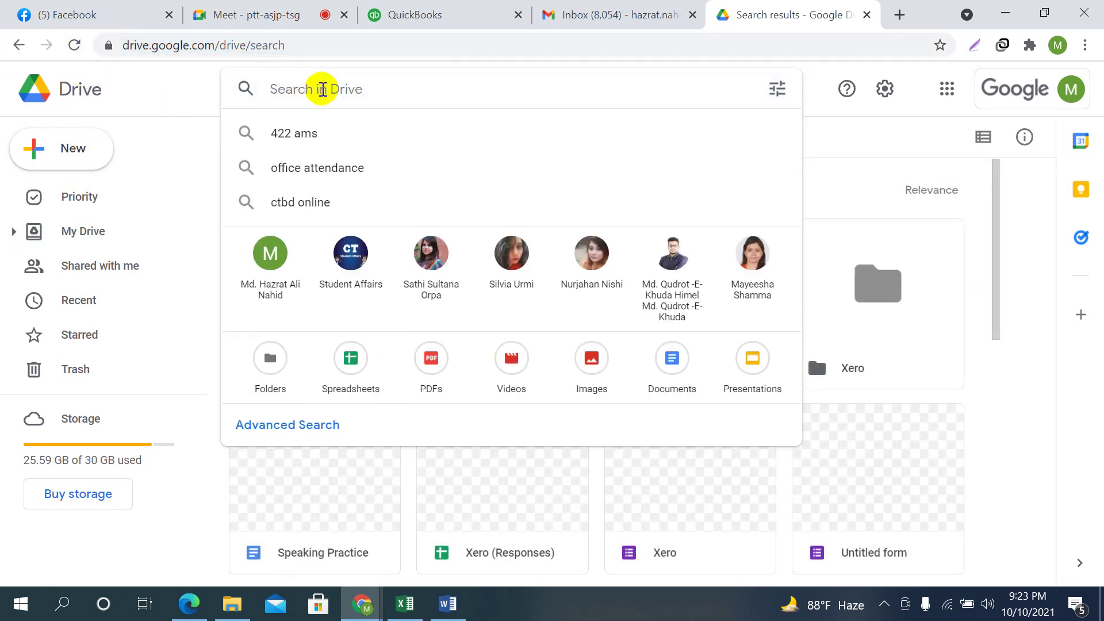
pyautogui.write('235')
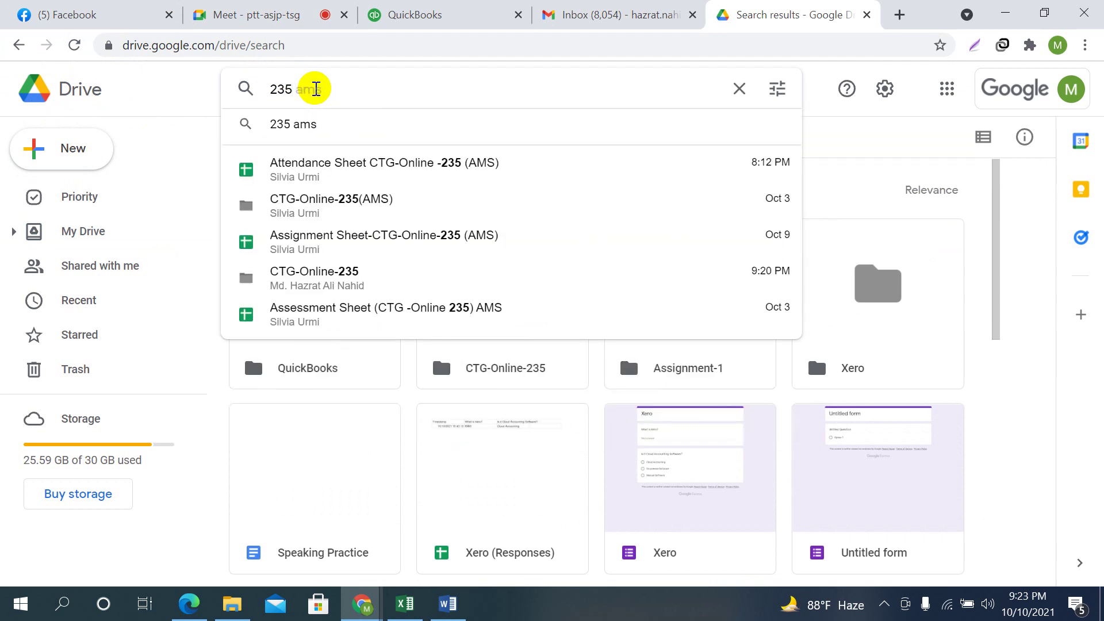
pyautogui.click(323, 237)
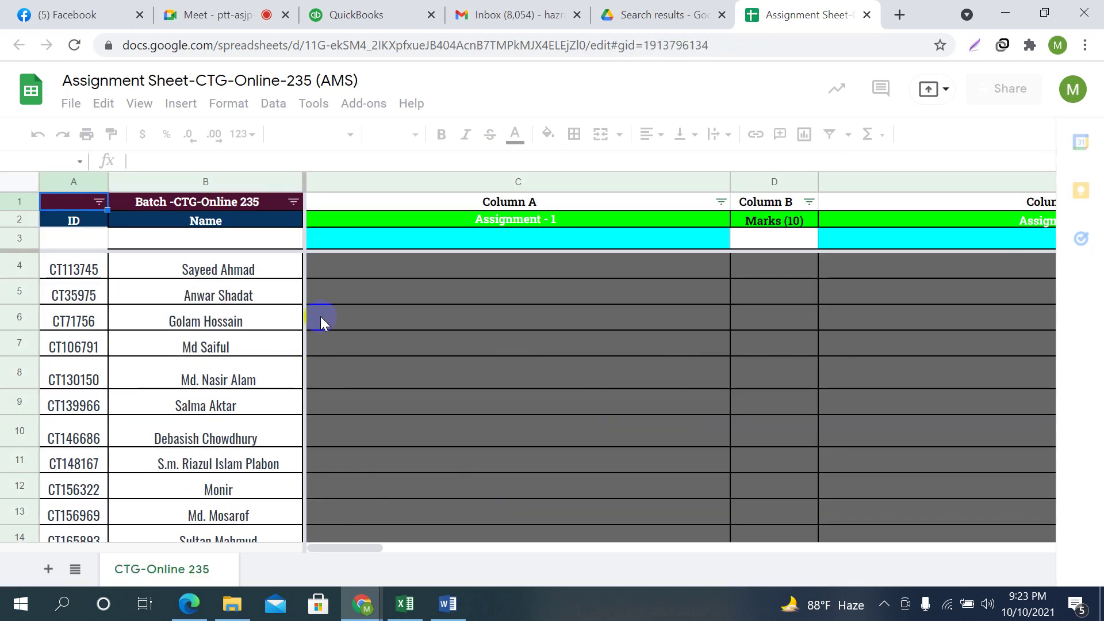
# Paste the Assignment-1 folder link into C4 and open the folder from its link preview
pyautogui.click(282, 276)
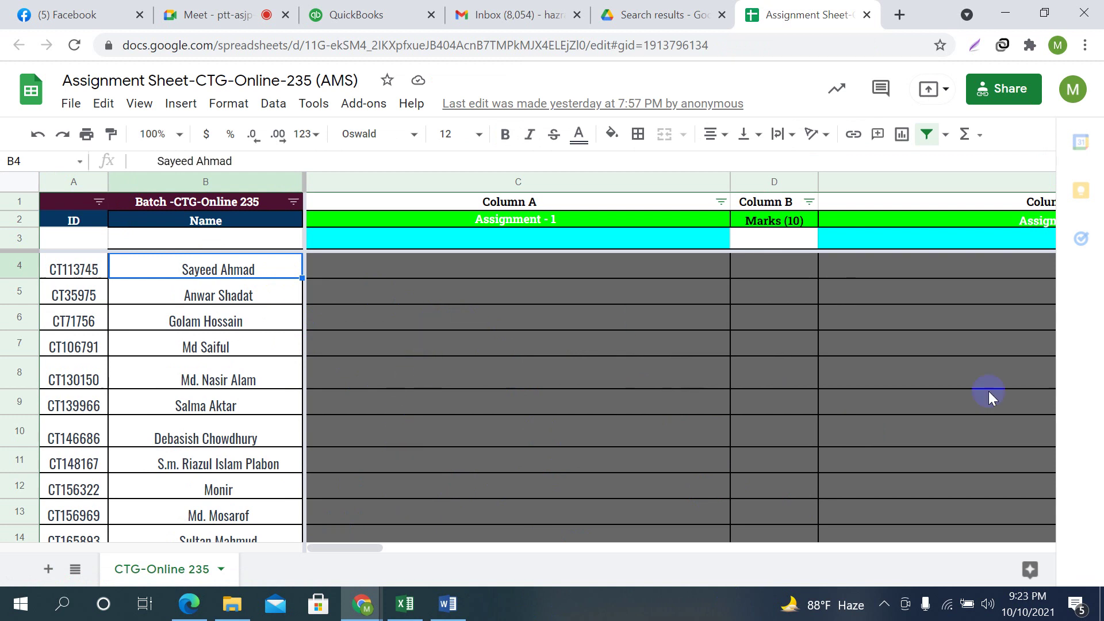
pyautogui.click(424, 271)
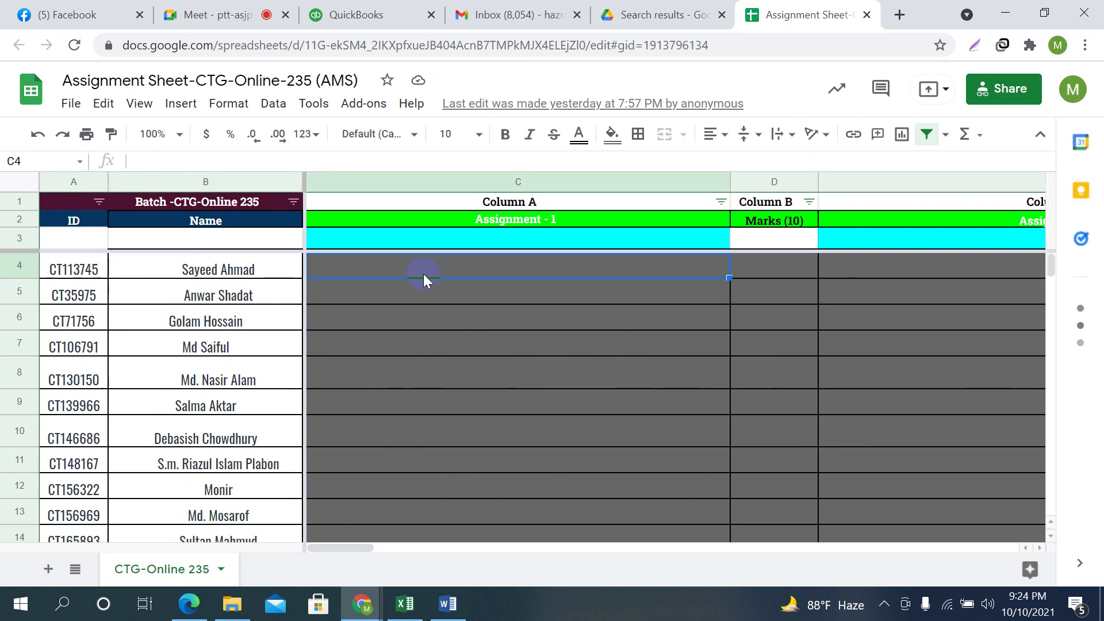
pyautogui.rightClick(406, 264)
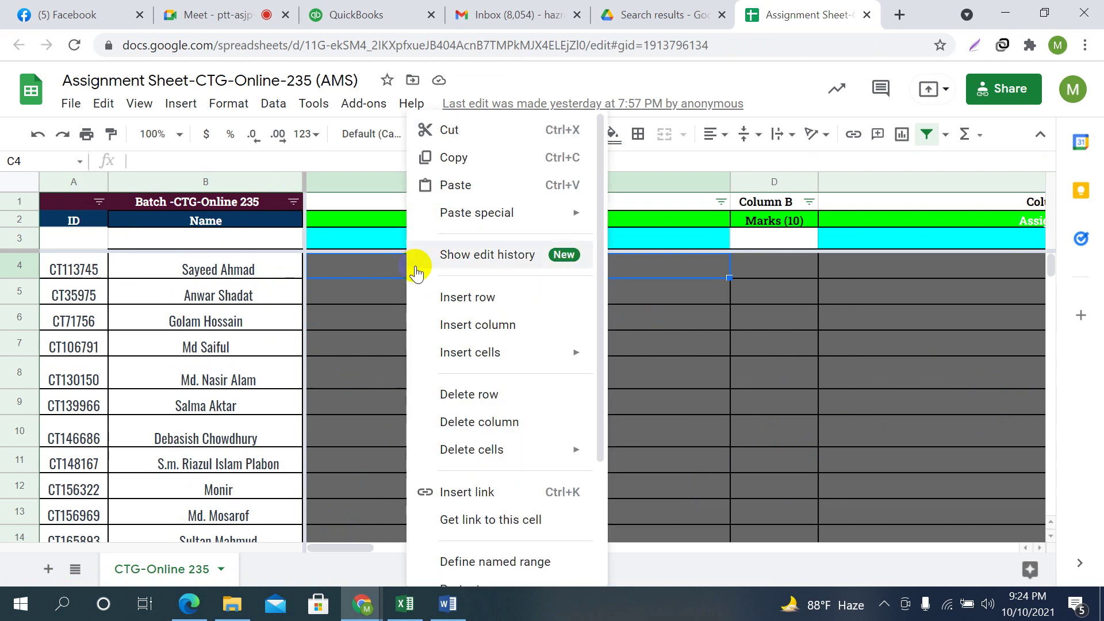
pyautogui.click(460, 185)
pyautogui.click(617, 405)
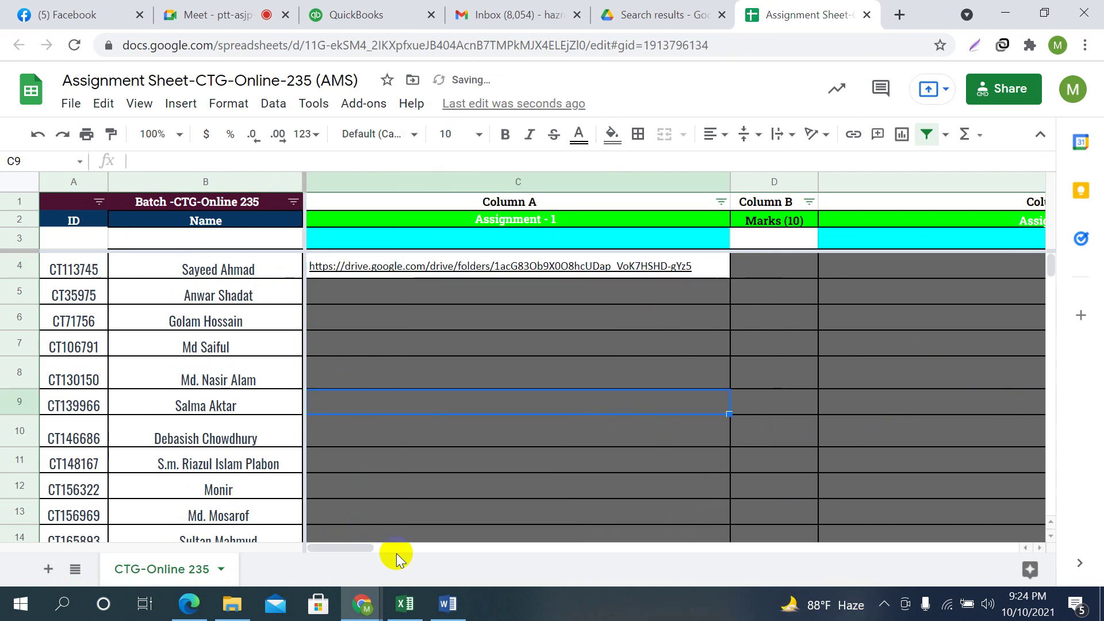
pyautogui.click(519, 471)
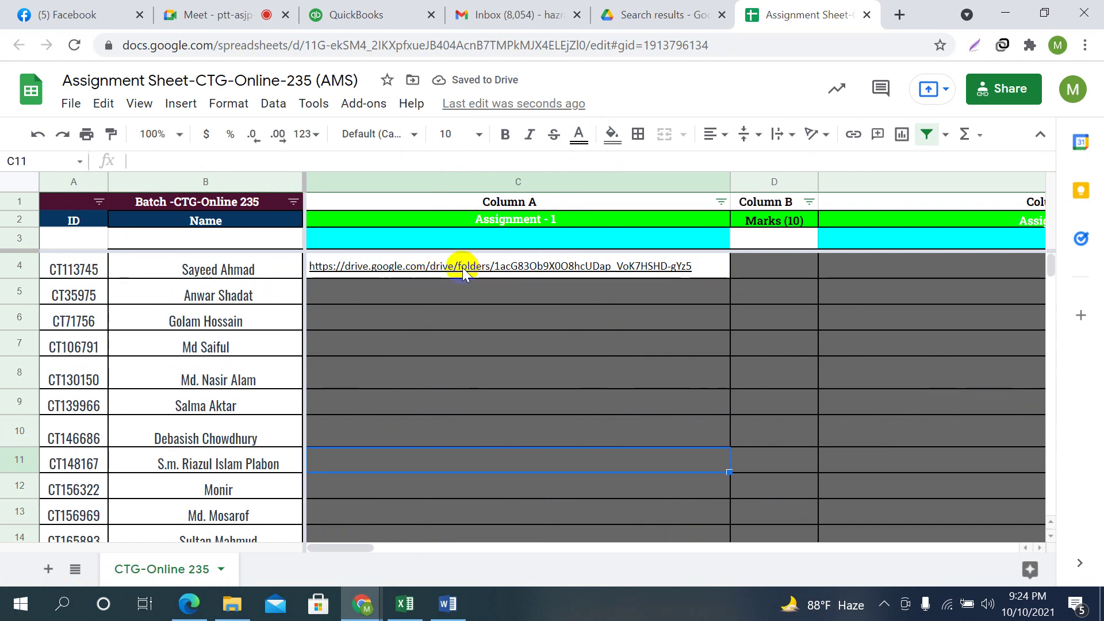
pyautogui.moveTo(462, 266)
pyautogui.click(413, 301)
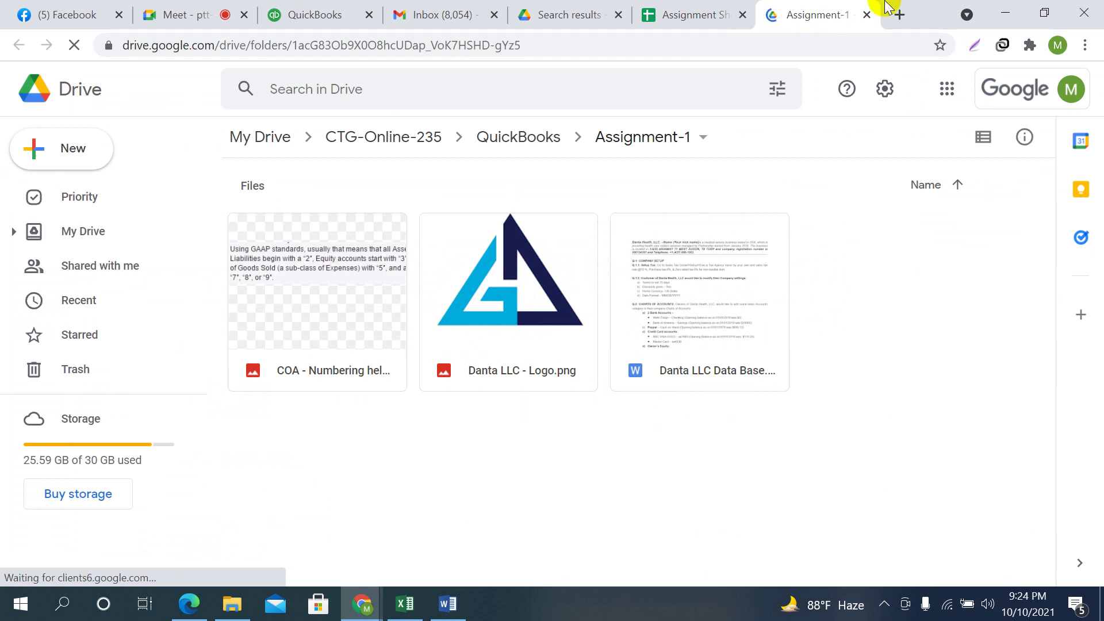
# Back in the assignment sheet, delete the folder link so C4 is empty
pyautogui.click(717, 17)
pyautogui.click(766, 270)
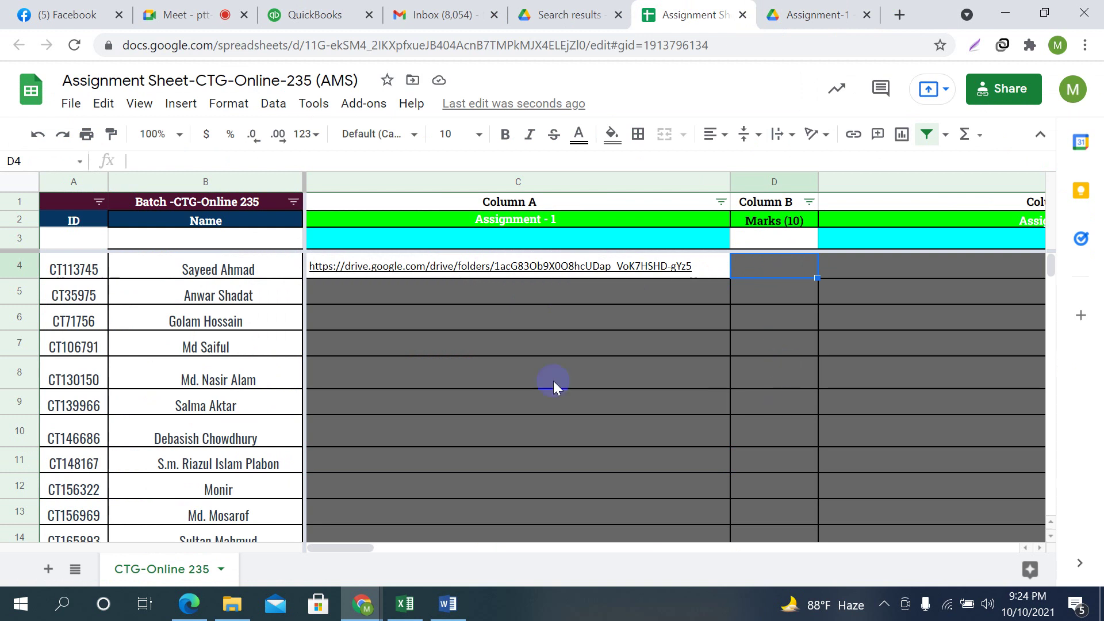
pyautogui.click(465, 346)
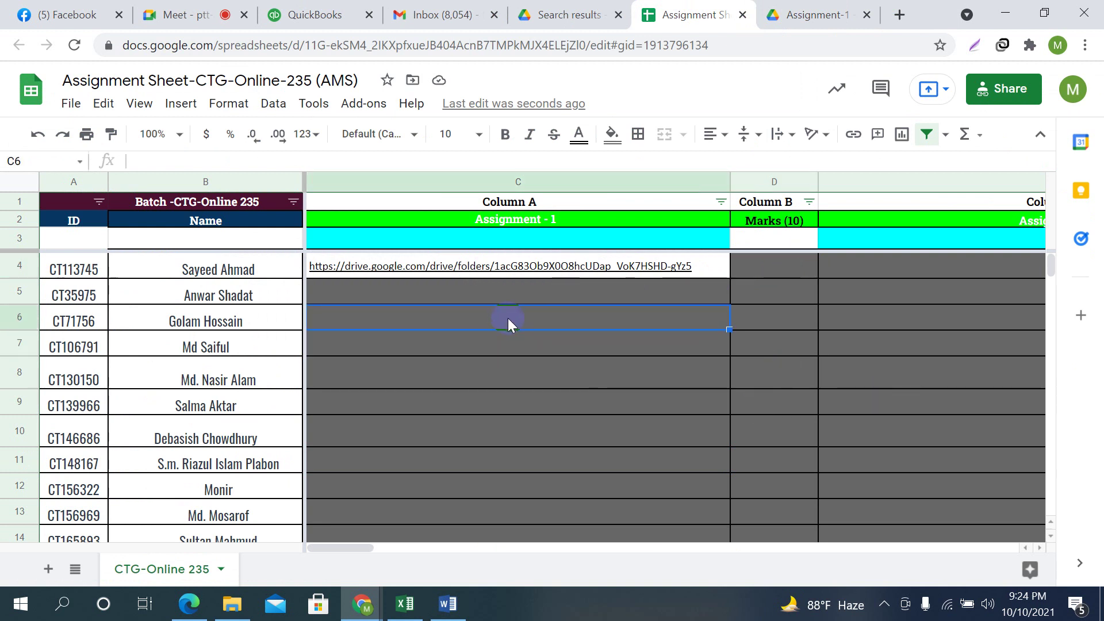
pyautogui.click(706, 259)
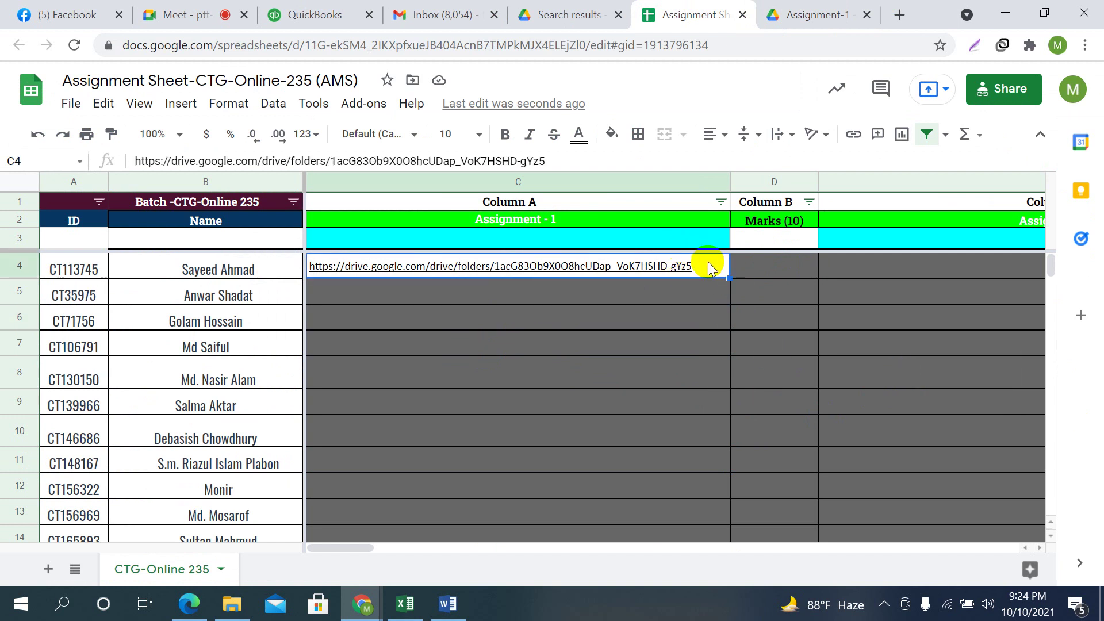
pyautogui.press('Delete')
pyautogui.click(936, 327)
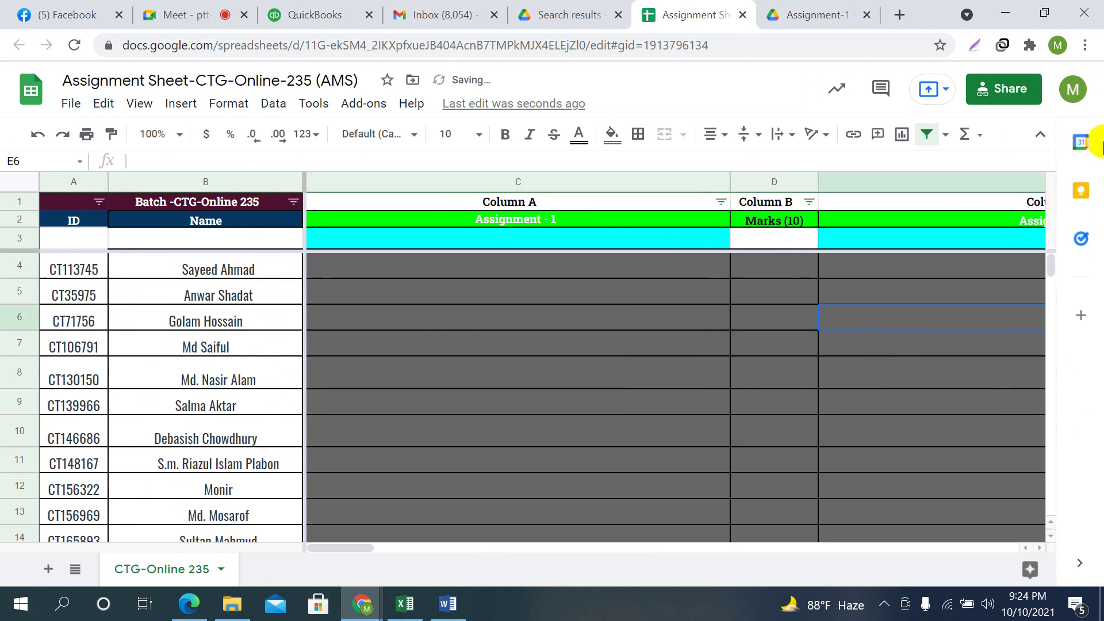
# Review the spreadsheet's sharing settings without changes, then move to the Facebook tab
pyautogui.click(1016, 81)
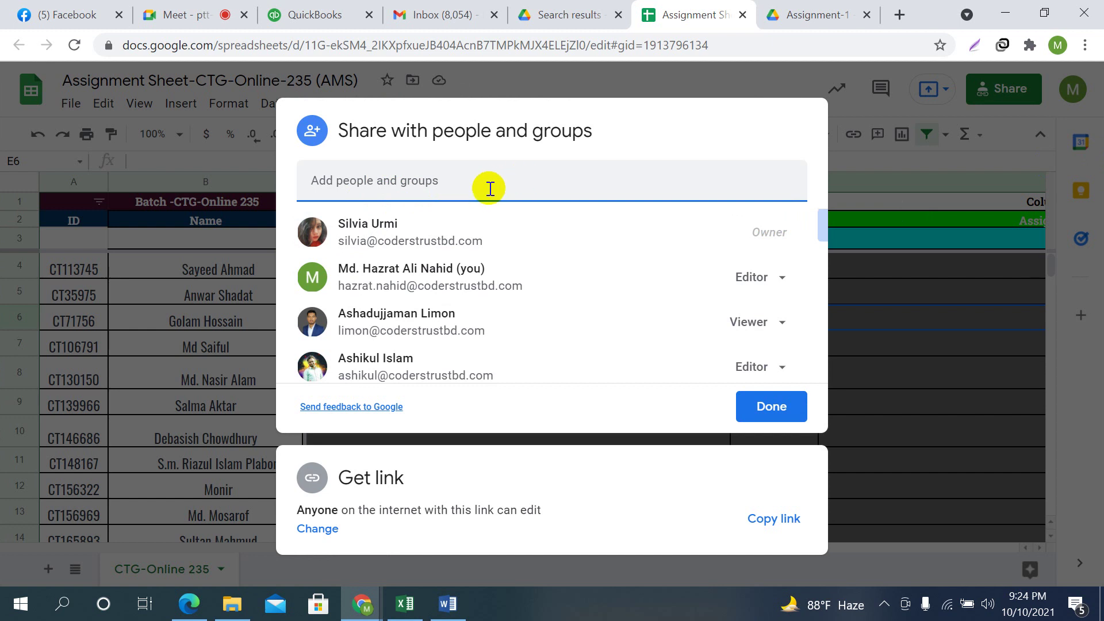
pyautogui.click(980, 271)
pyautogui.click(75, 7)
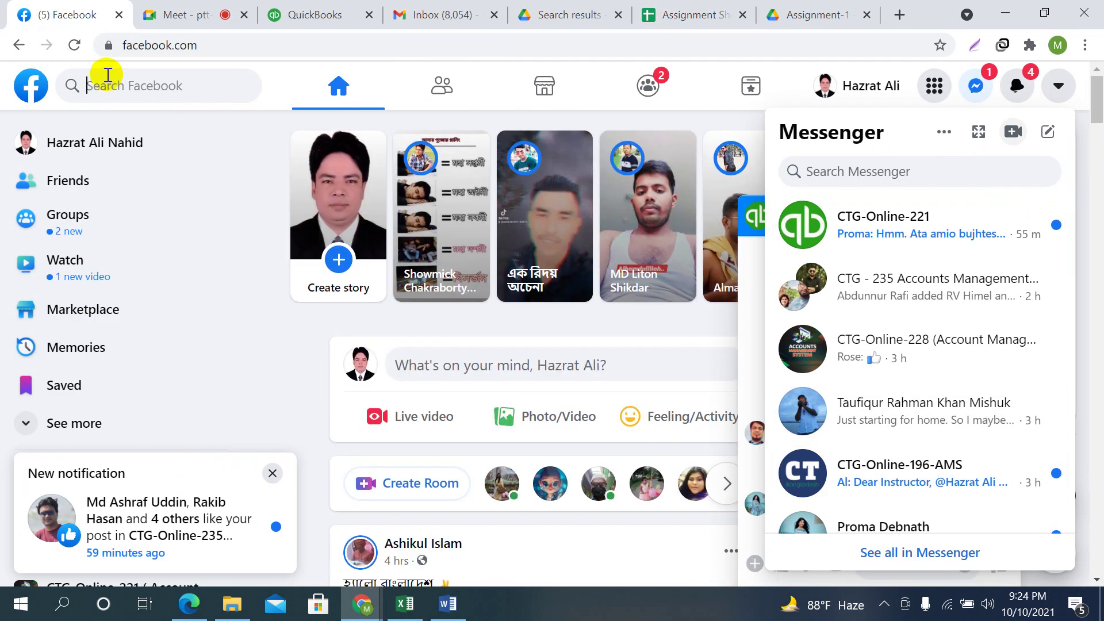
# Go to the CTG-Online-235 group from recent searches, closing the chat window and notification
pyautogui.click(118, 83)
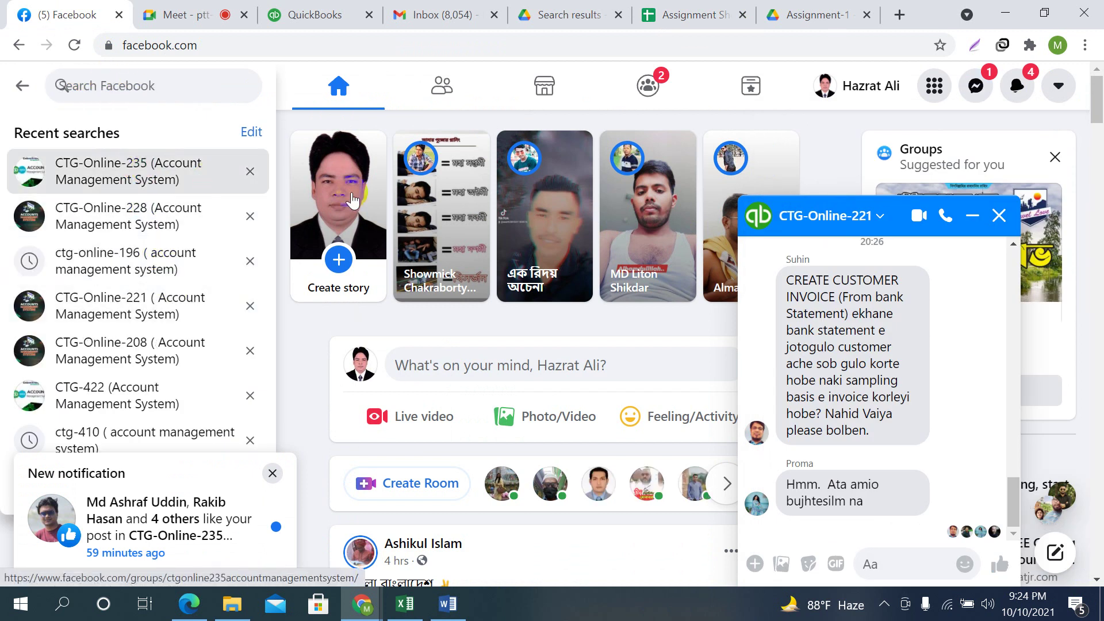
pyautogui.click(128, 171)
pyautogui.click(999, 215)
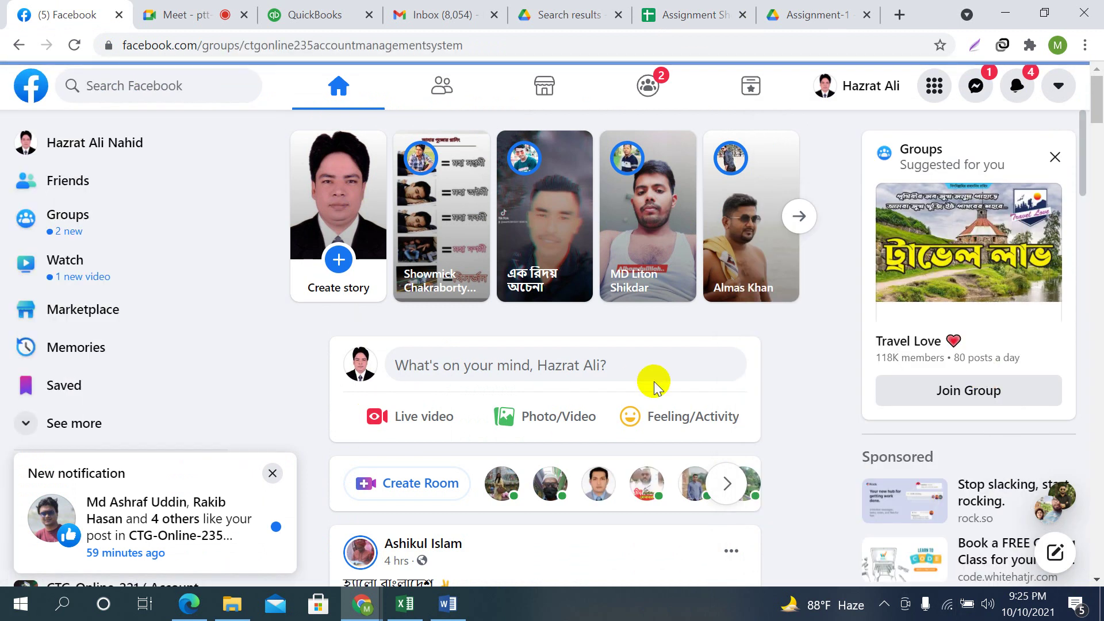
pyautogui.click(272, 473)
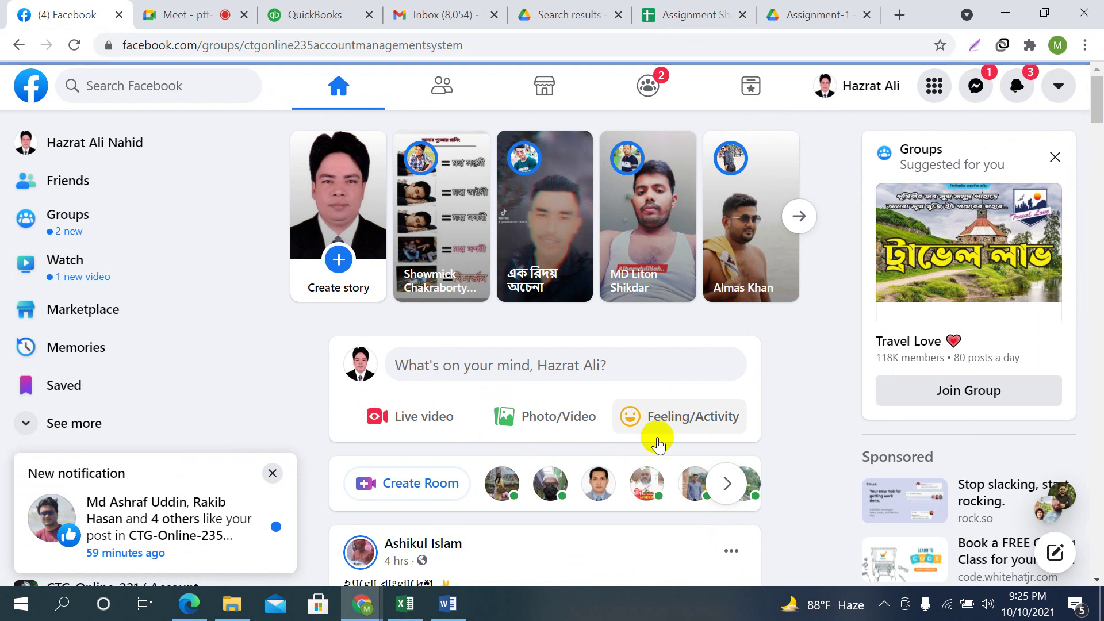
# Scroll the group feed to the Assignment Sheet post and open its spreadsheet link
pyautogui.click(154, 83)
pyautogui.scroll(-15, 657, 426)
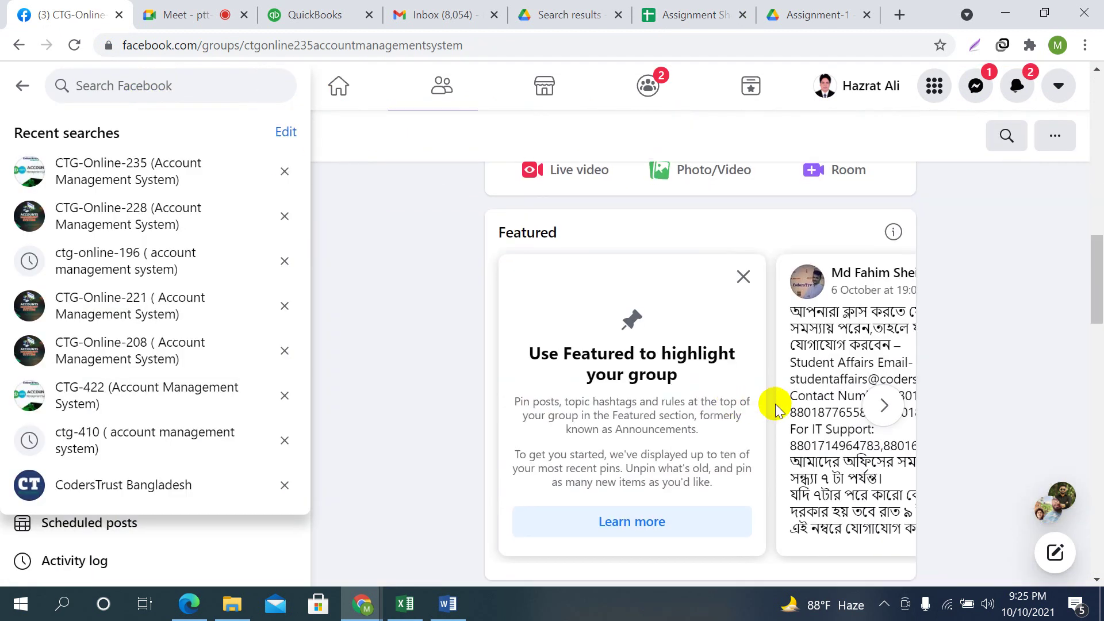
pyautogui.scroll(-5, 798, 431)
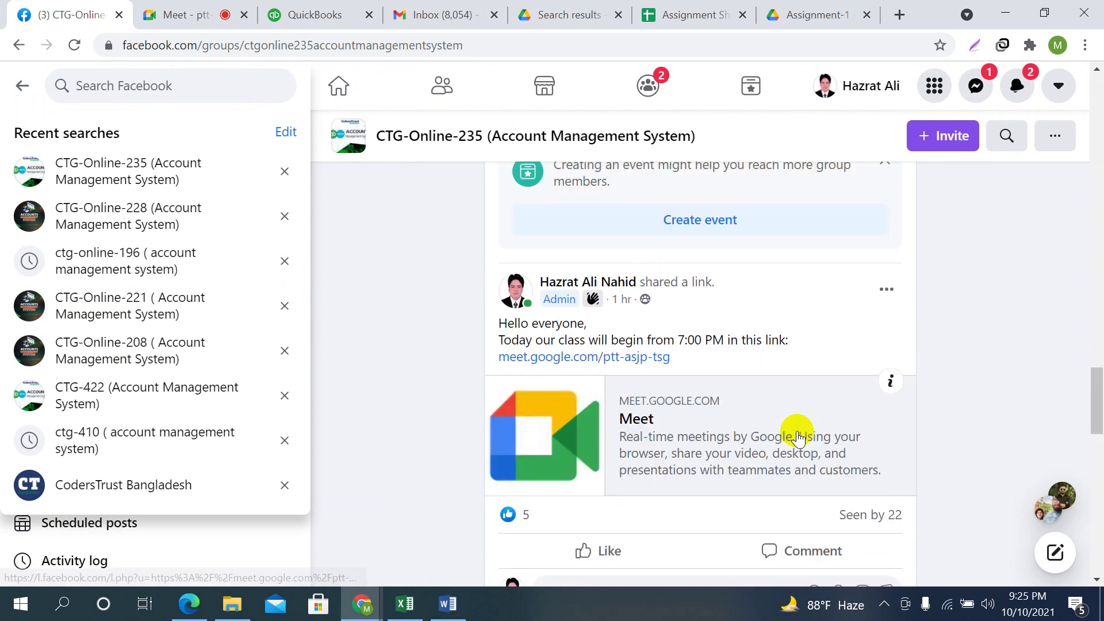
pyautogui.scroll(-5, 800, 433)
pyautogui.scroll(-20, 798, 433)
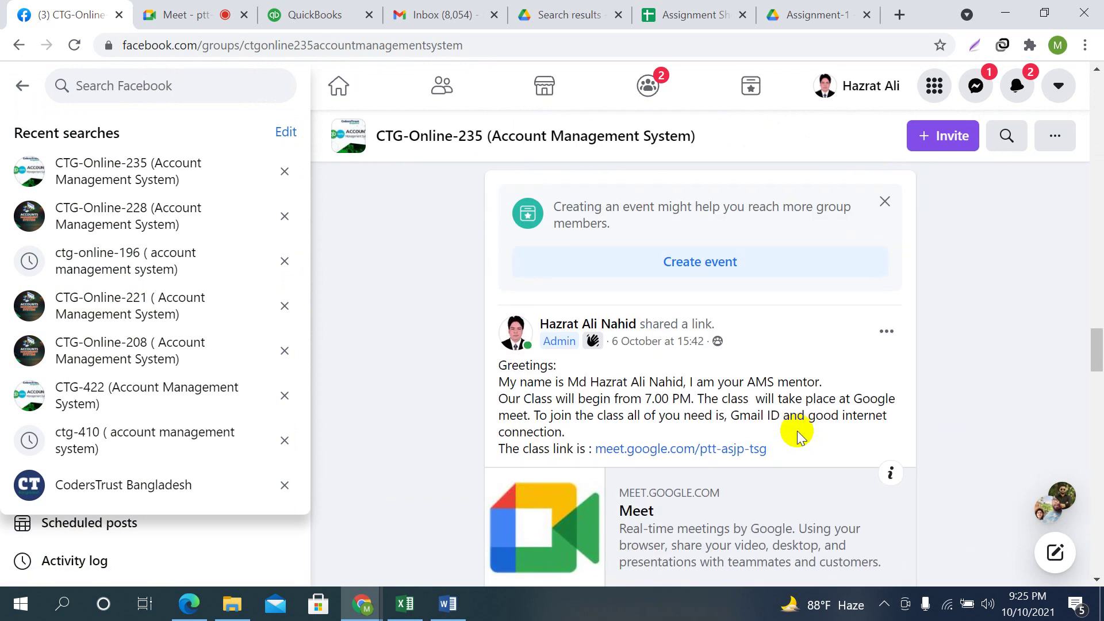
pyautogui.scroll(-8, 797, 434)
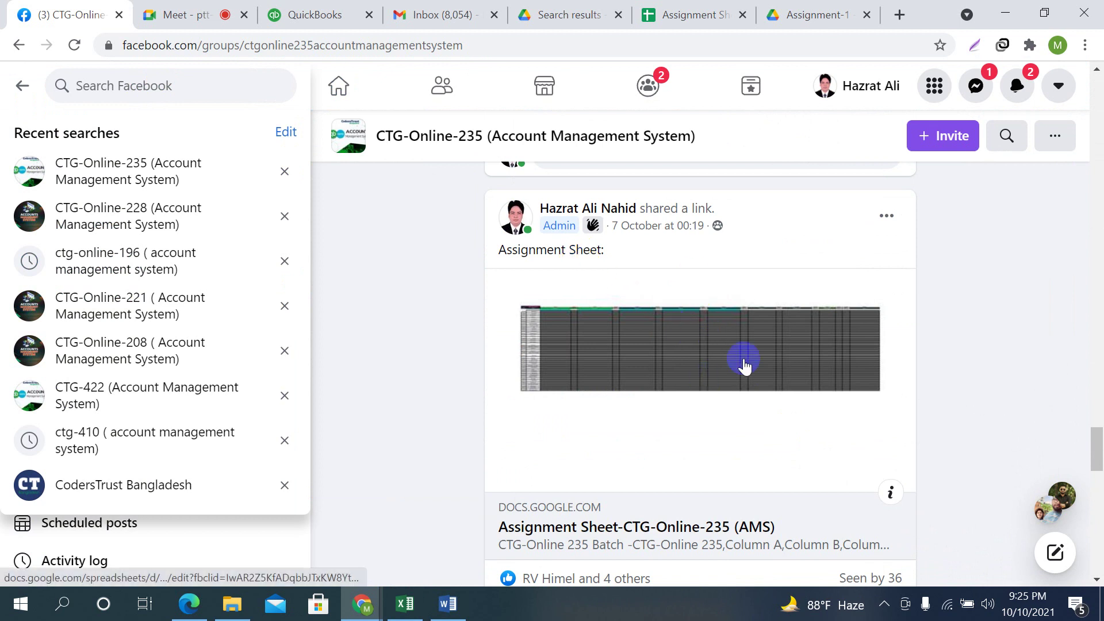
pyautogui.scroll(-2, 742, 364)
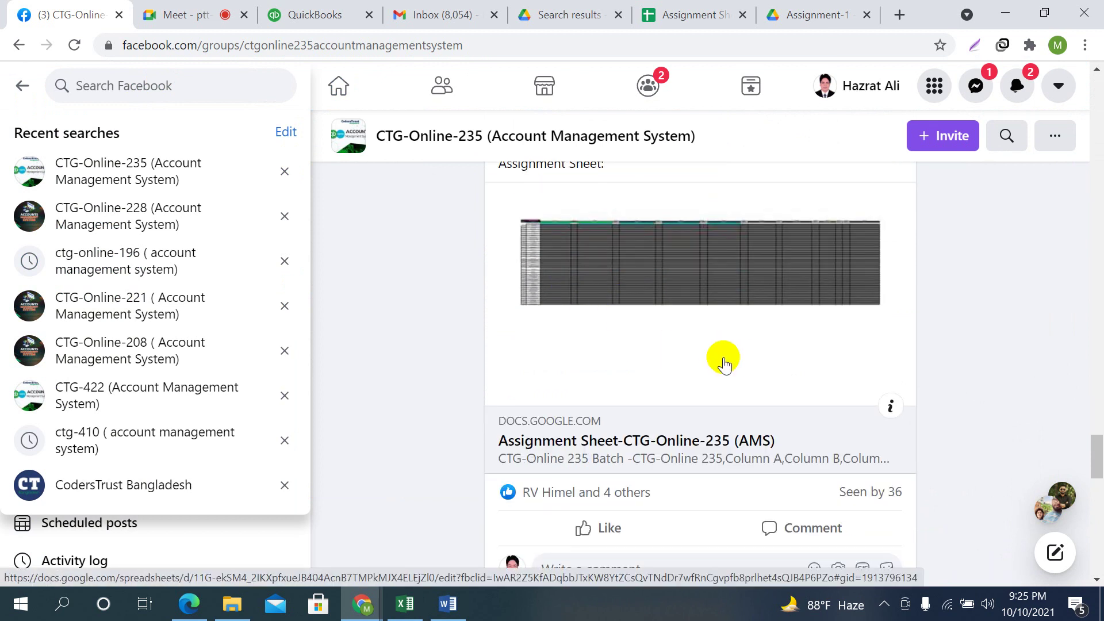
pyautogui.click(639, 442)
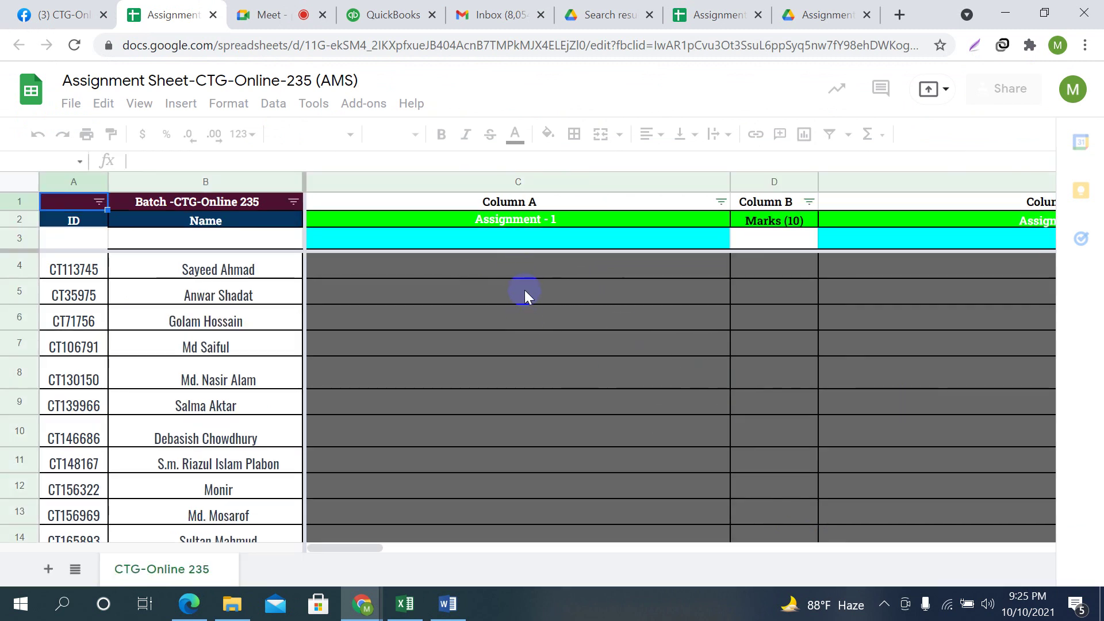
# Inspect cells C4 and C7 in the opened Assignment Sheet
pyautogui.click(538, 271)
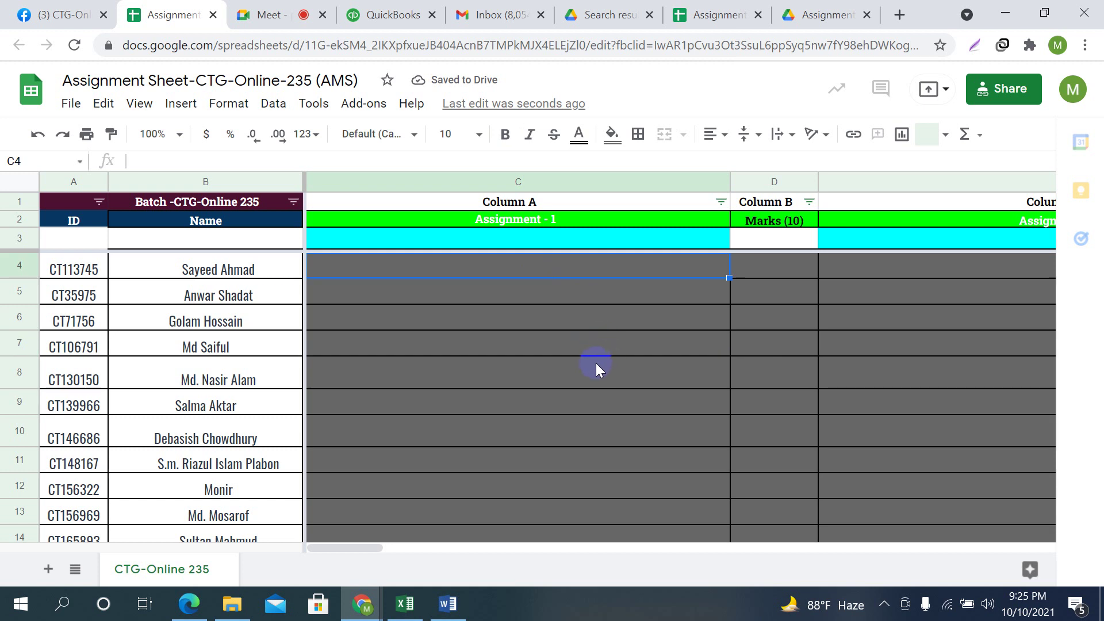
pyautogui.click(530, 337)
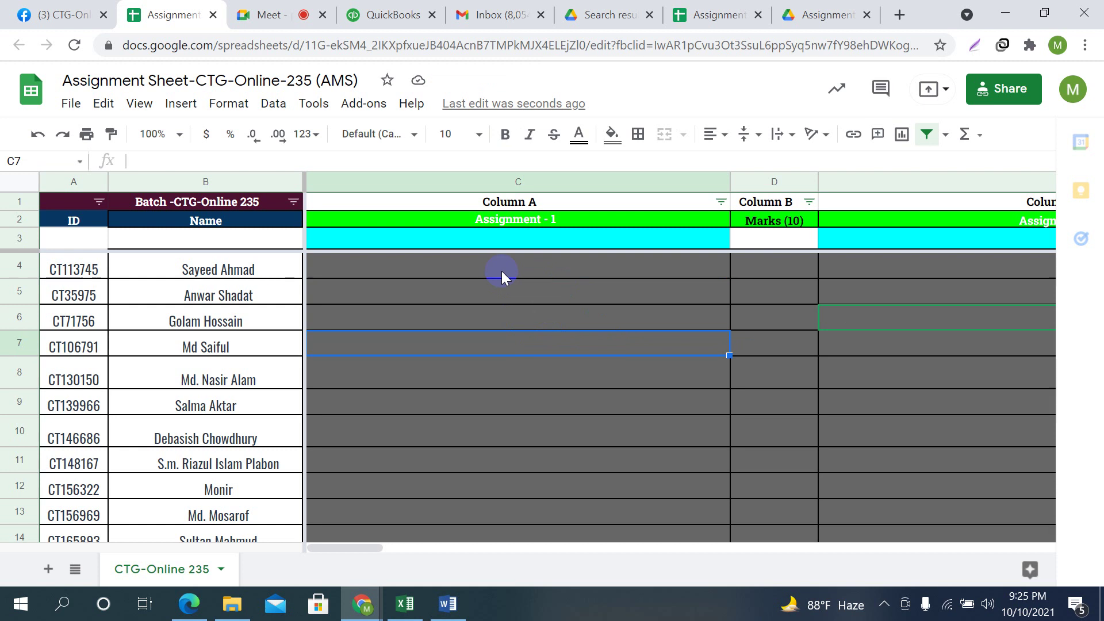
pyautogui.click(484, 270)
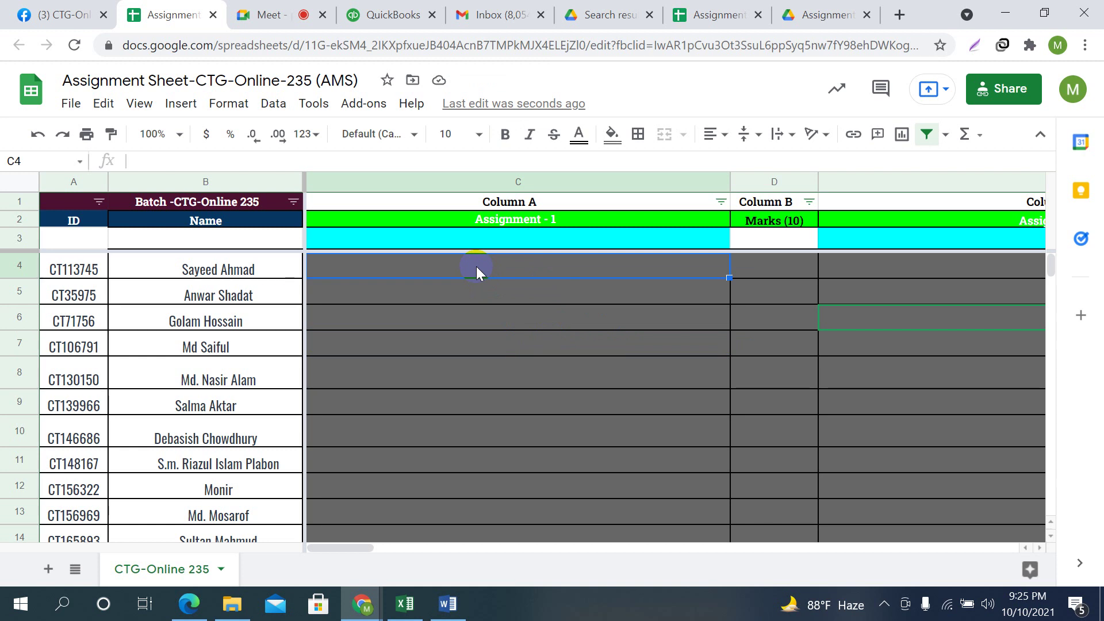
pyautogui.click(519, 335)
pyautogui.click(63, 14)
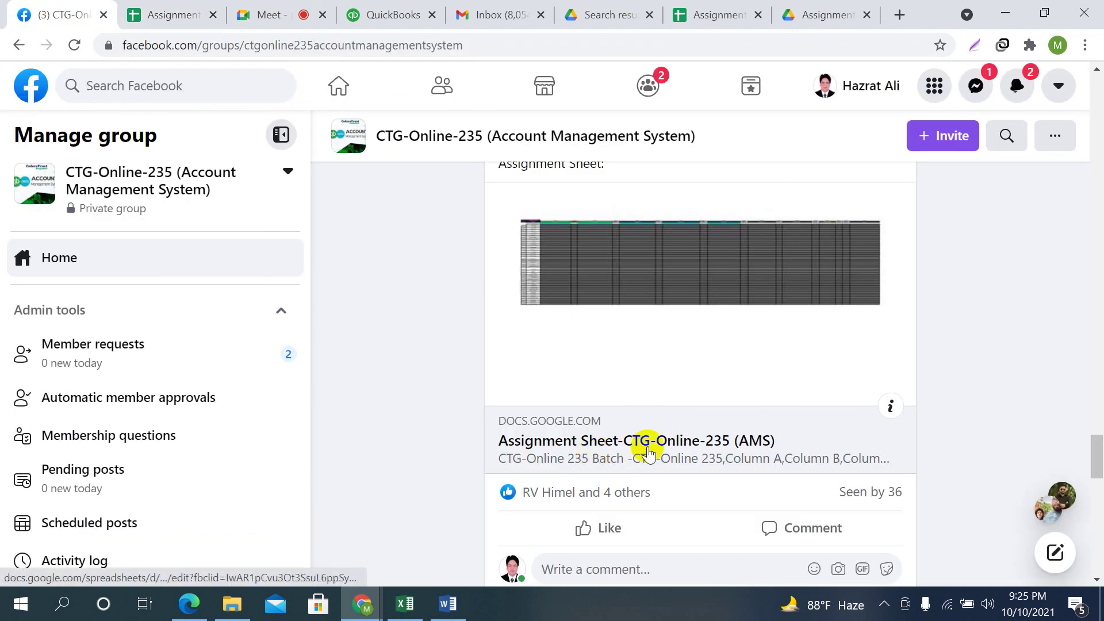
# Back on the Assignment Sheet, review cells C4 to C6 and dismiss the presenting notification
pyautogui.click(204, 13)
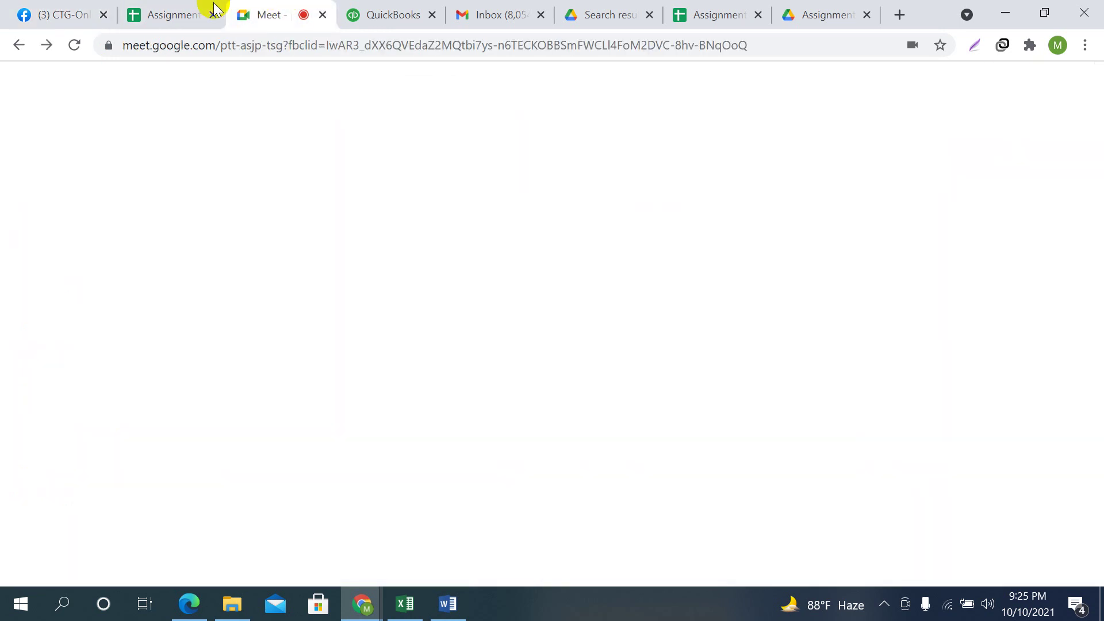
pyautogui.click(636, 299)
pyautogui.click(550, 262)
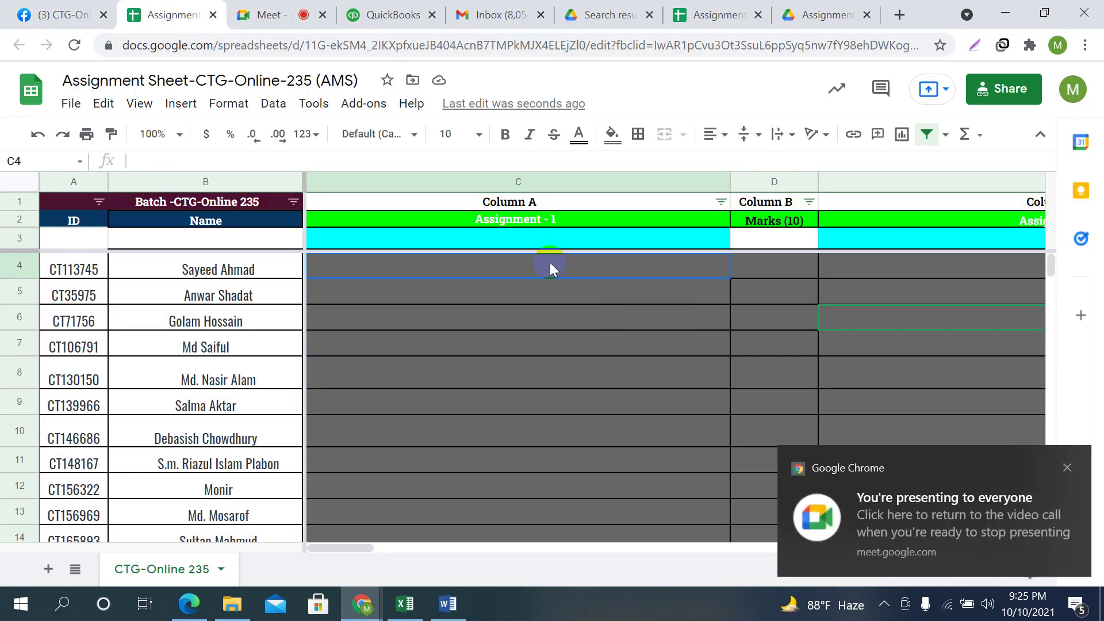
pyautogui.click(1073, 476)
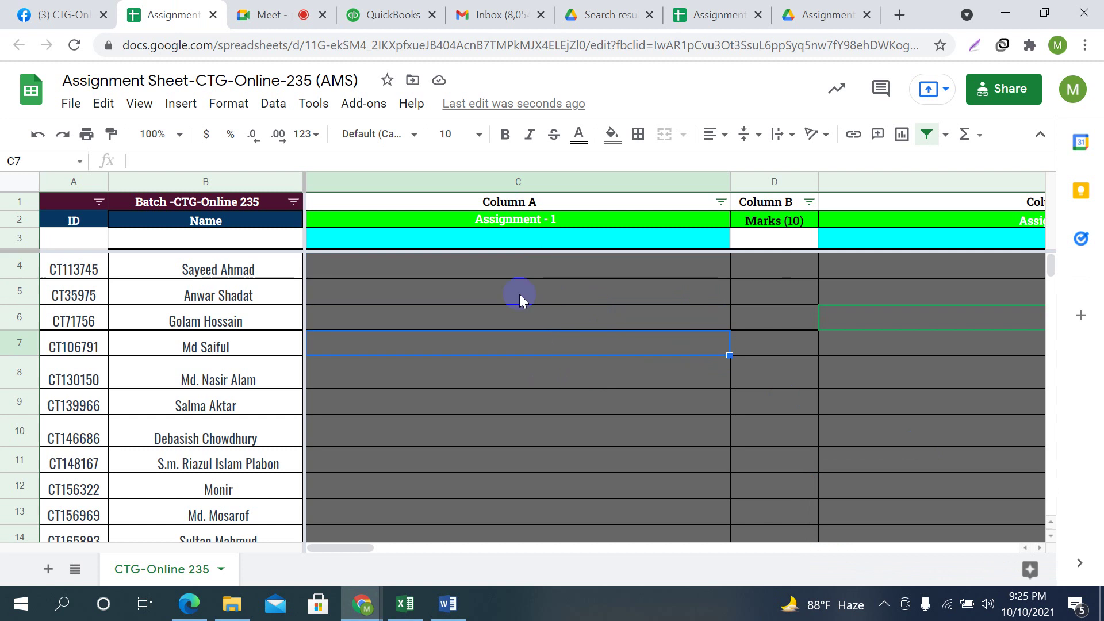
pyautogui.click(533, 324)
pyautogui.click(521, 262)
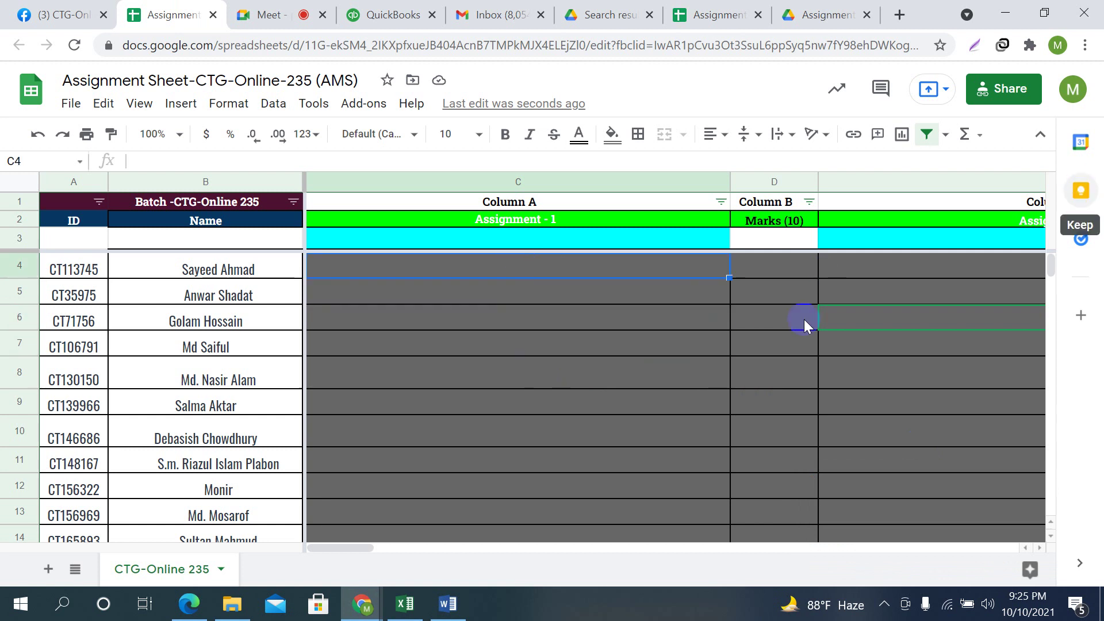
pyautogui.click(578, 318)
pyautogui.click(520, 271)
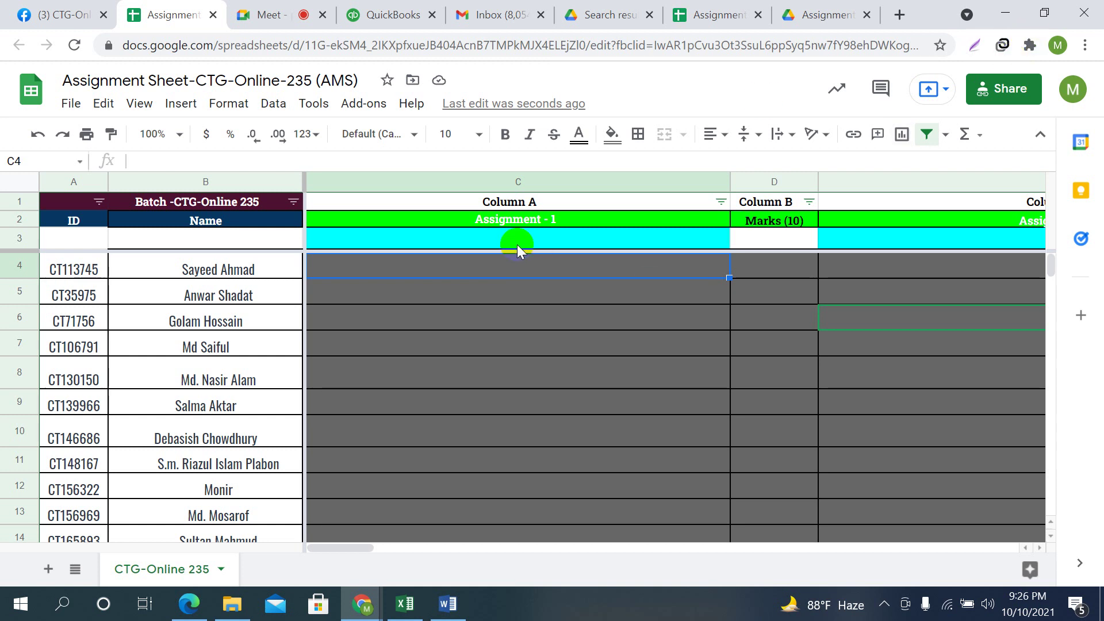
# Bookmark the Assignment Sheet tab in the browser
pyautogui.click(1084, 46)
pyautogui.moveTo(924, 184)
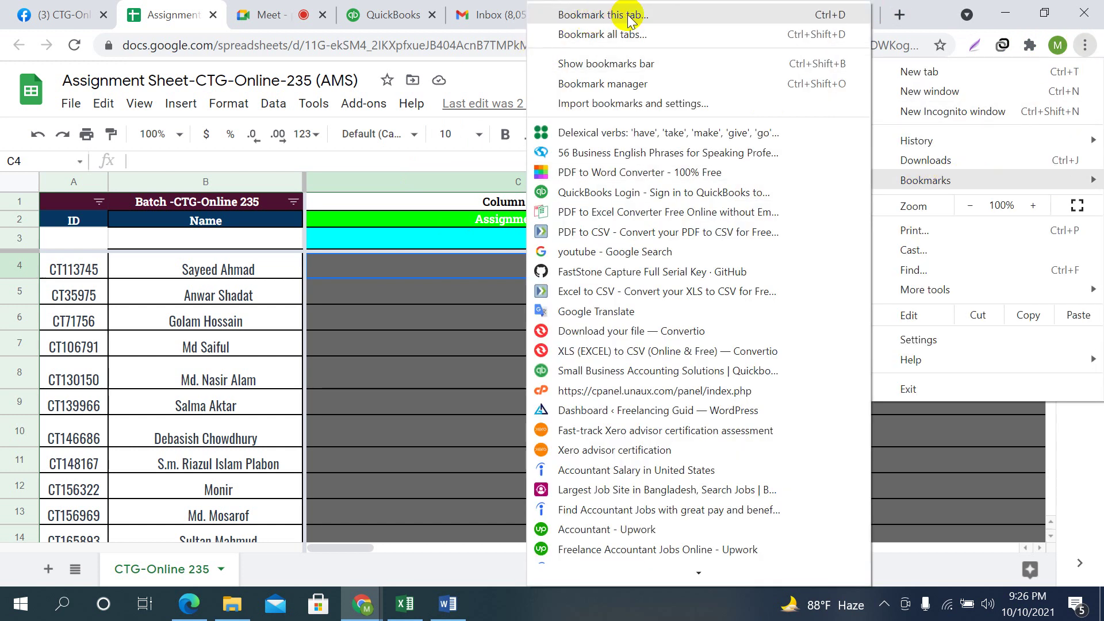
pyautogui.click(592, 16)
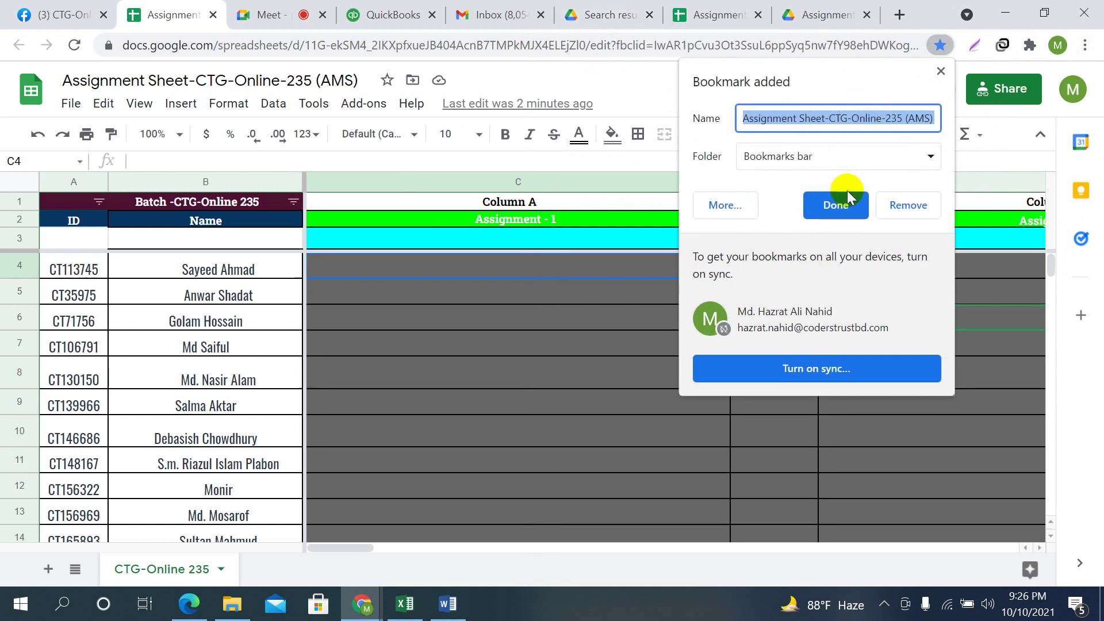
pyautogui.click(837, 205)
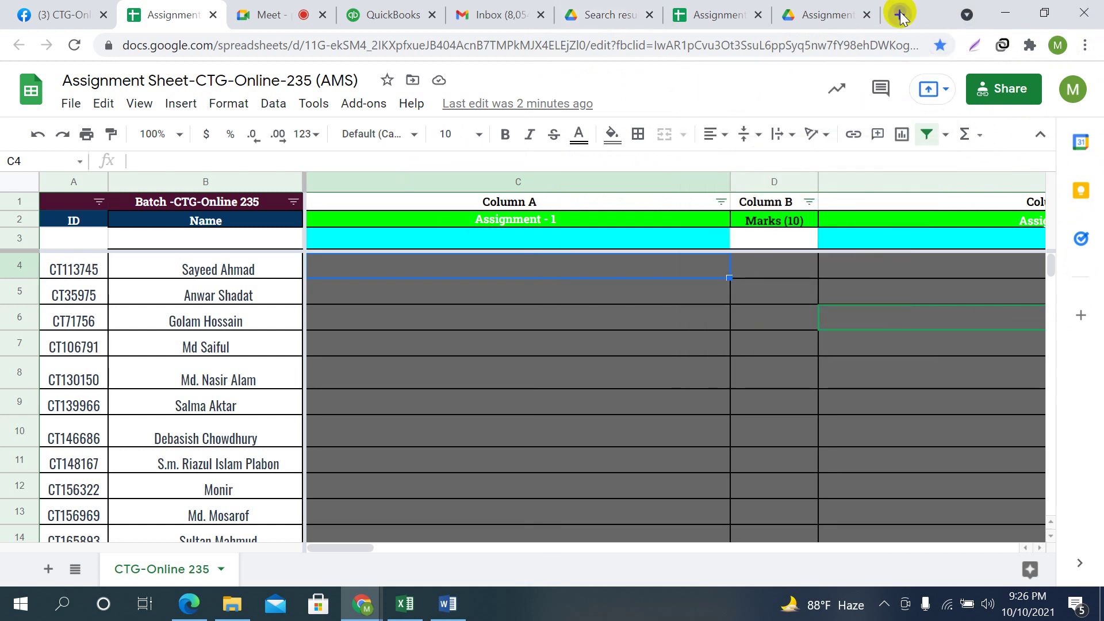
# In a new tab, open the Assignment Sheet spreadsheet from the hidden bookmarks
pyautogui.click(900, 14)
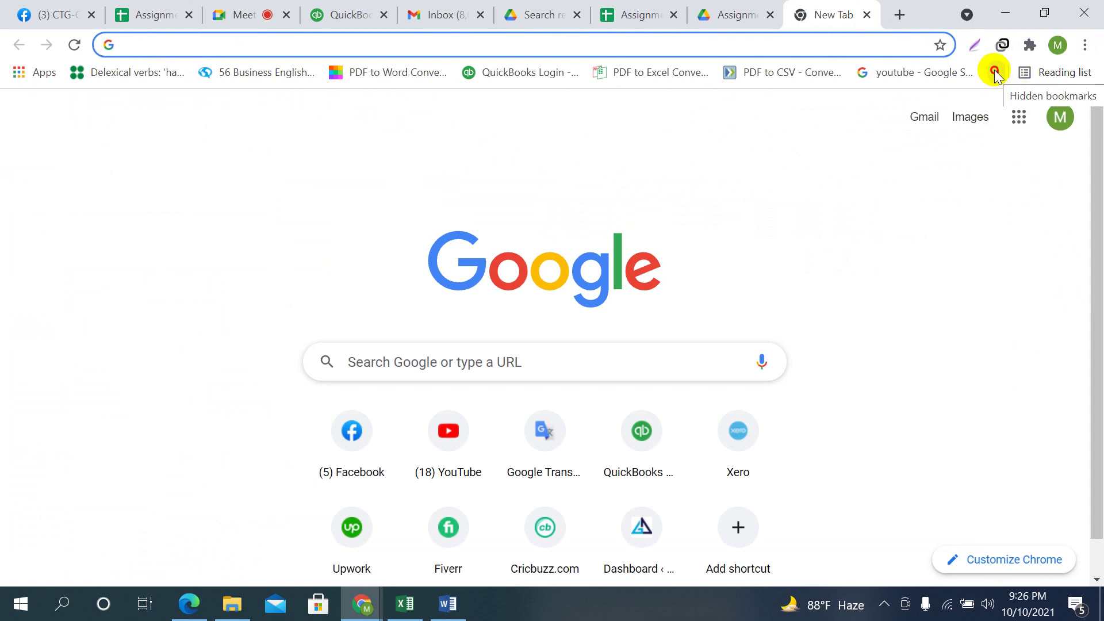
pyautogui.click(995, 72)
pyautogui.scroll(-15, 874, 246)
pyautogui.scroll(-5, 796, 489)
pyautogui.click(746, 575)
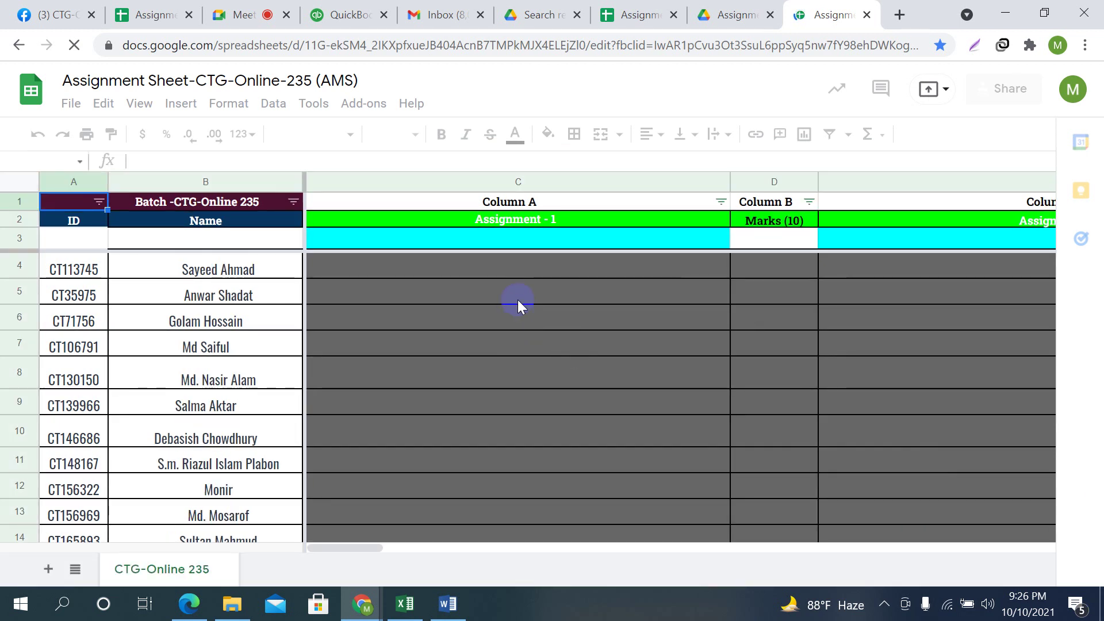
# Compare the Drive Assignment-1 folder and Assignment Sheet copies, selecting cell E5 in the grid
pyautogui.click(73, 8)
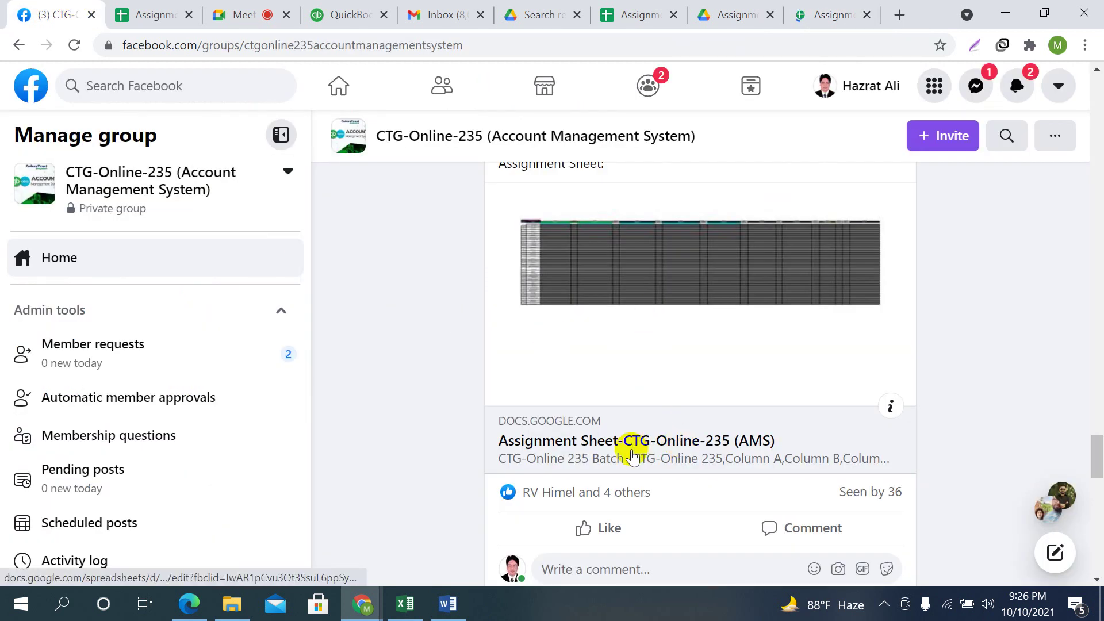
pyautogui.click(747, 11)
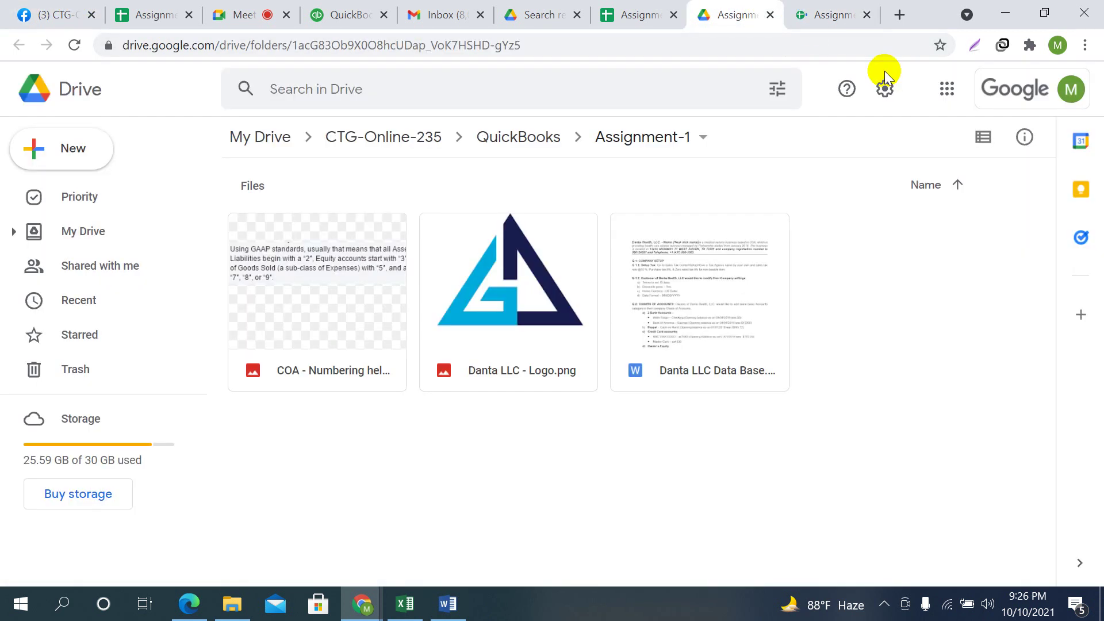
pyautogui.click(802, 15)
pyautogui.click(730, 14)
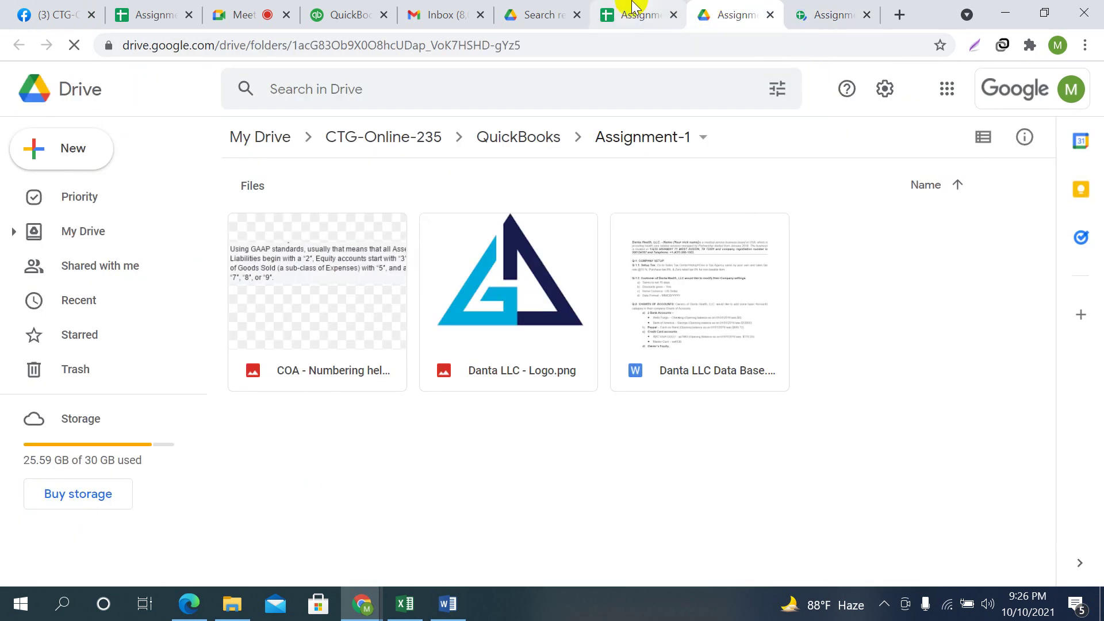
pyautogui.click(633, 12)
pyautogui.click(832, 12)
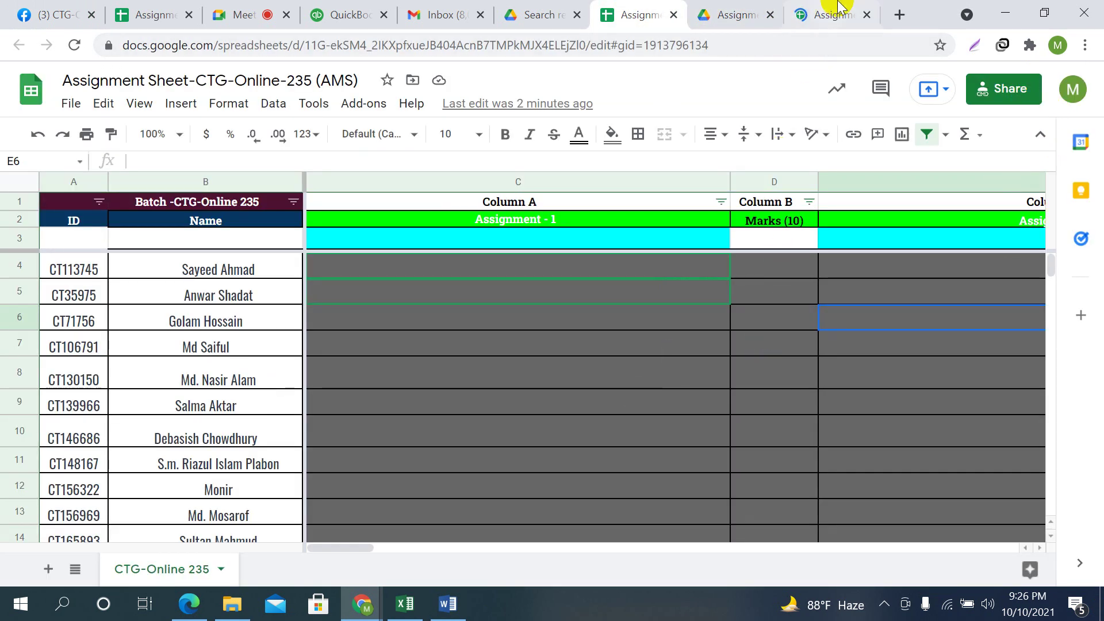
pyautogui.click(944, 388)
pyautogui.click(599, 387)
pyautogui.click(852, 291)
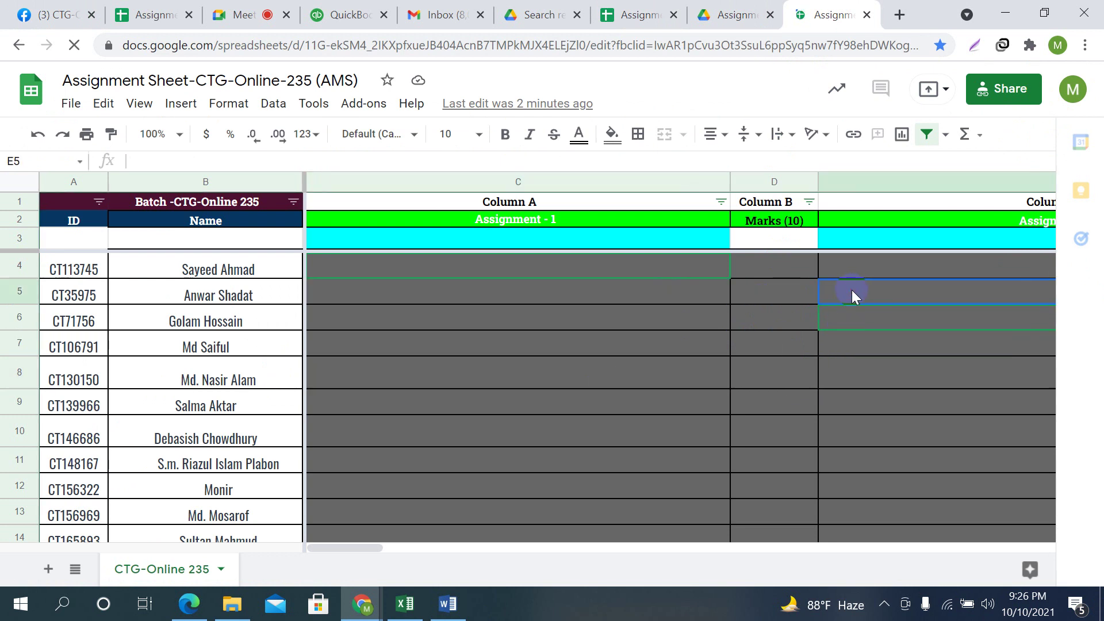
# In another new tab, open the Assignment Sheet-CTG-Online-235 (AMS) bookmark
pyautogui.click(900, 14)
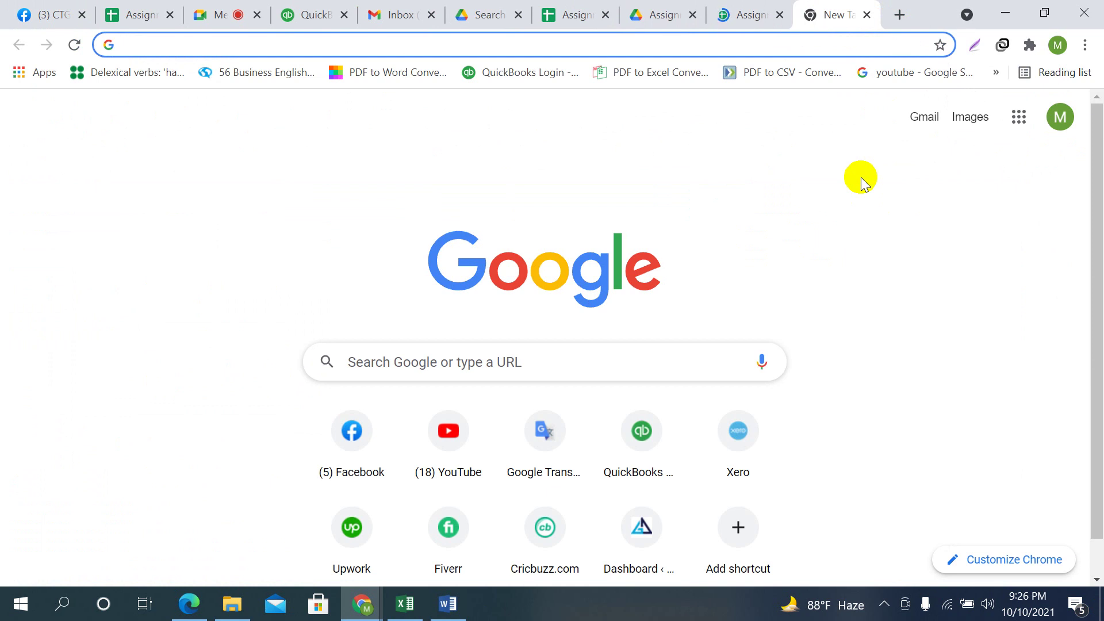
pyautogui.click(997, 72)
pyautogui.scroll(-10, 814, 276)
pyautogui.scroll(-7, 790, 431)
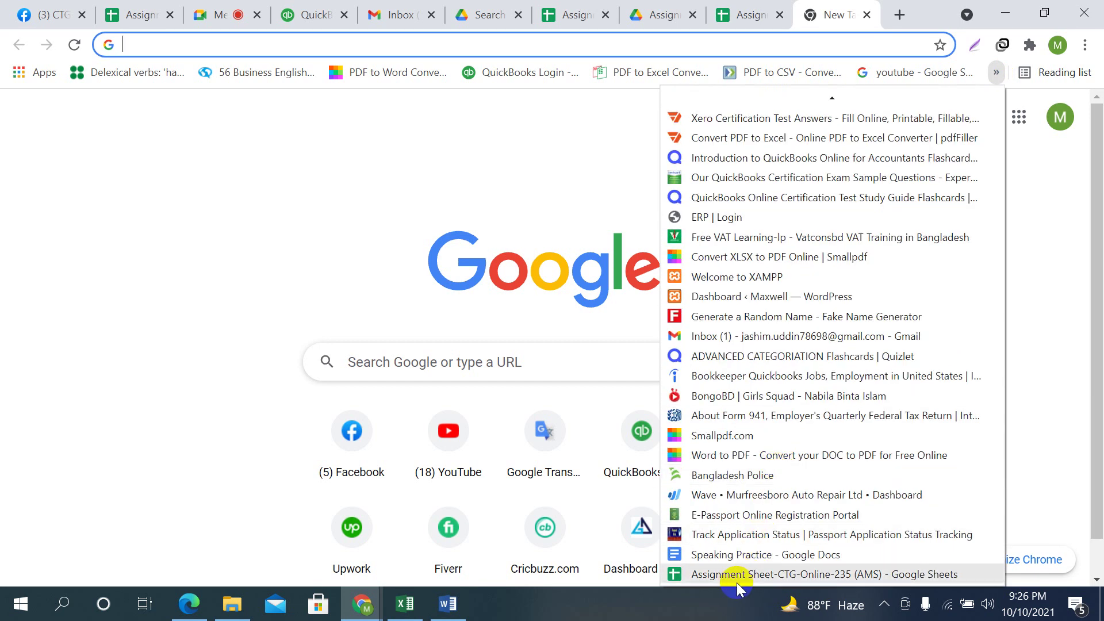
pyautogui.click(864, 574)
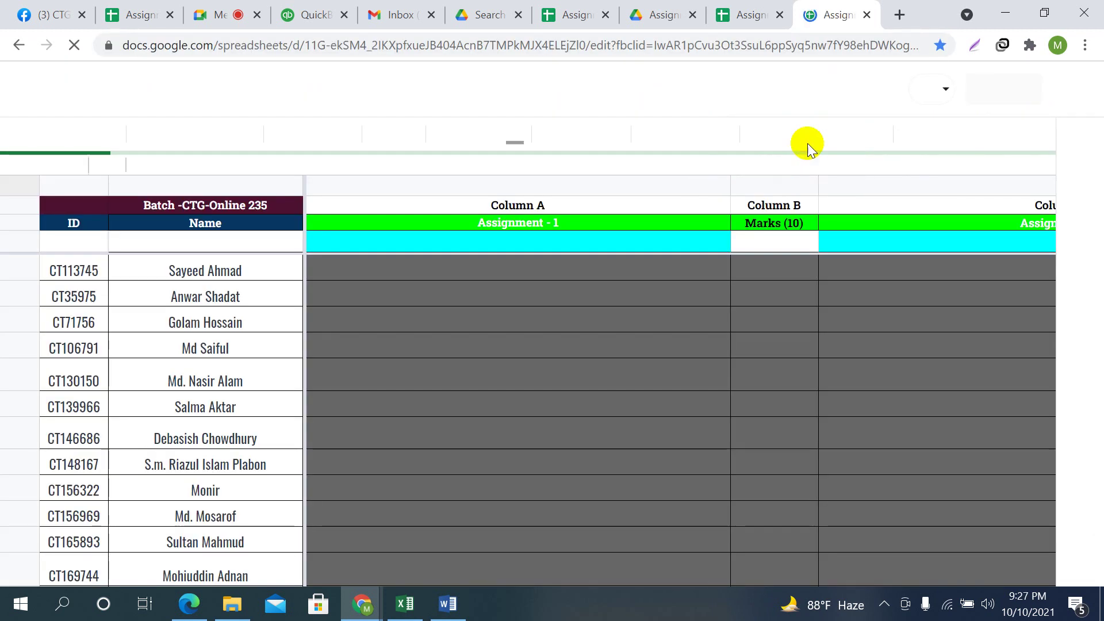
# Close the duplicate Assignment Sheet and Drive Assignment-1 folder tabs, landing on the 235 search results
pyautogui.click(867, 15)
pyautogui.click(728, 14)
pyautogui.click(860, 15)
pyautogui.click(866, 15)
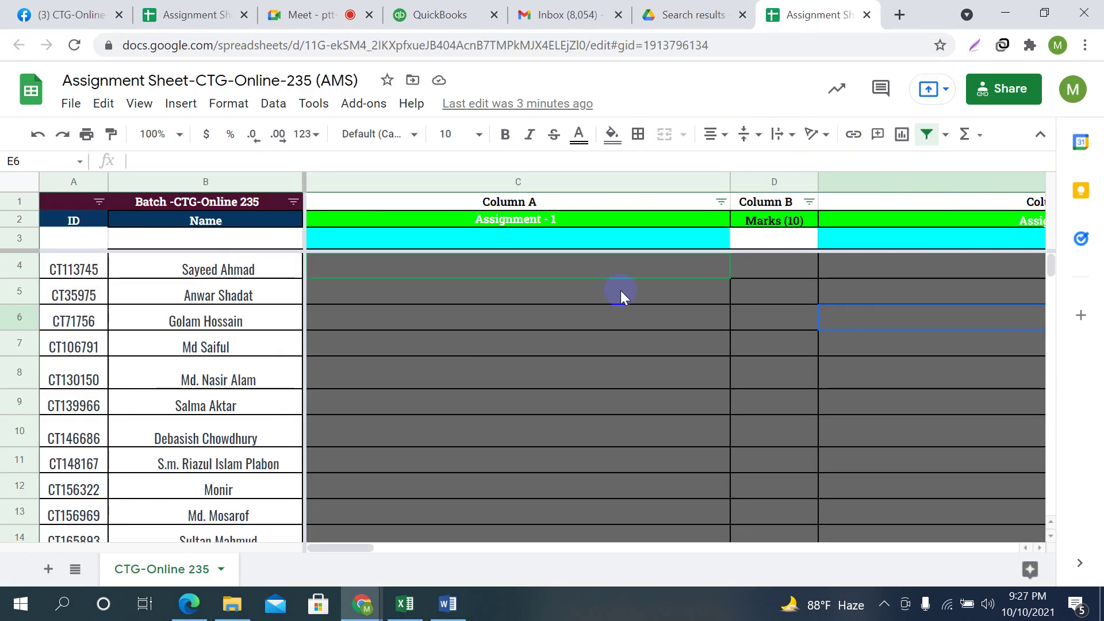
pyautogui.click(728, 8)
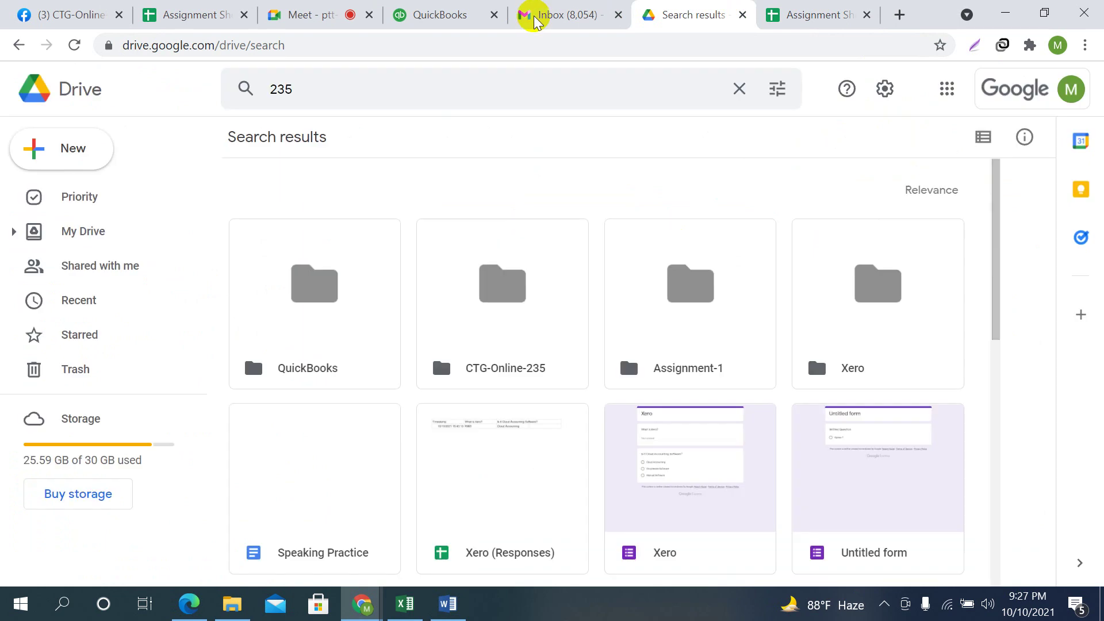
# Close the extra Assignment Sheet tab and bring up the Gmail inbox without the notification
pyautogui.click(299, 13)
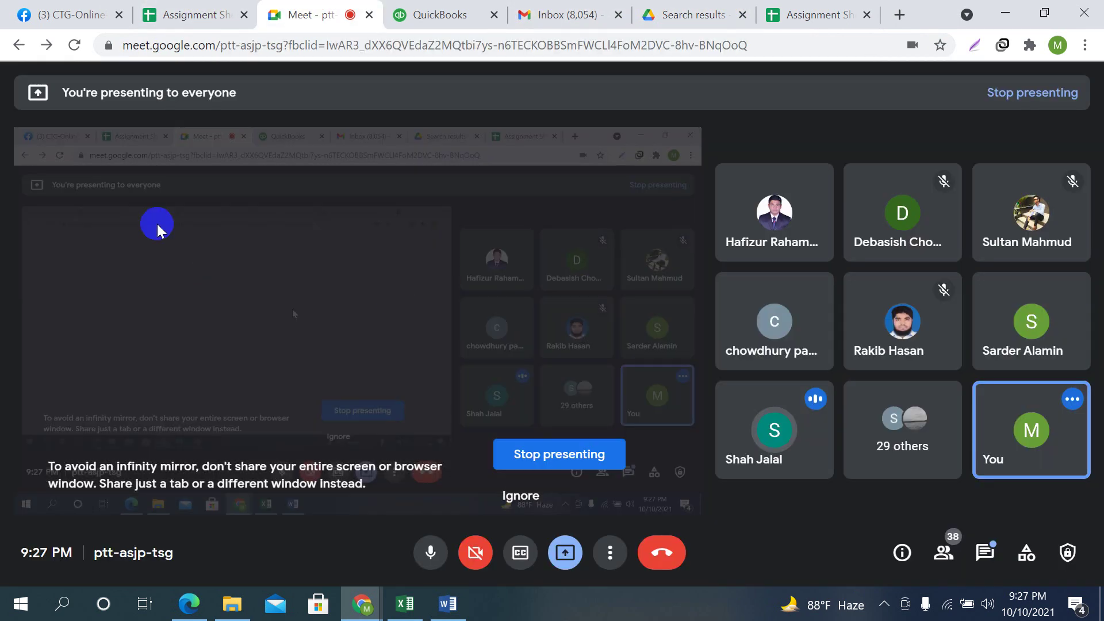
pyautogui.click(460, 13)
pyautogui.click(339, 8)
pyautogui.click(196, 15)
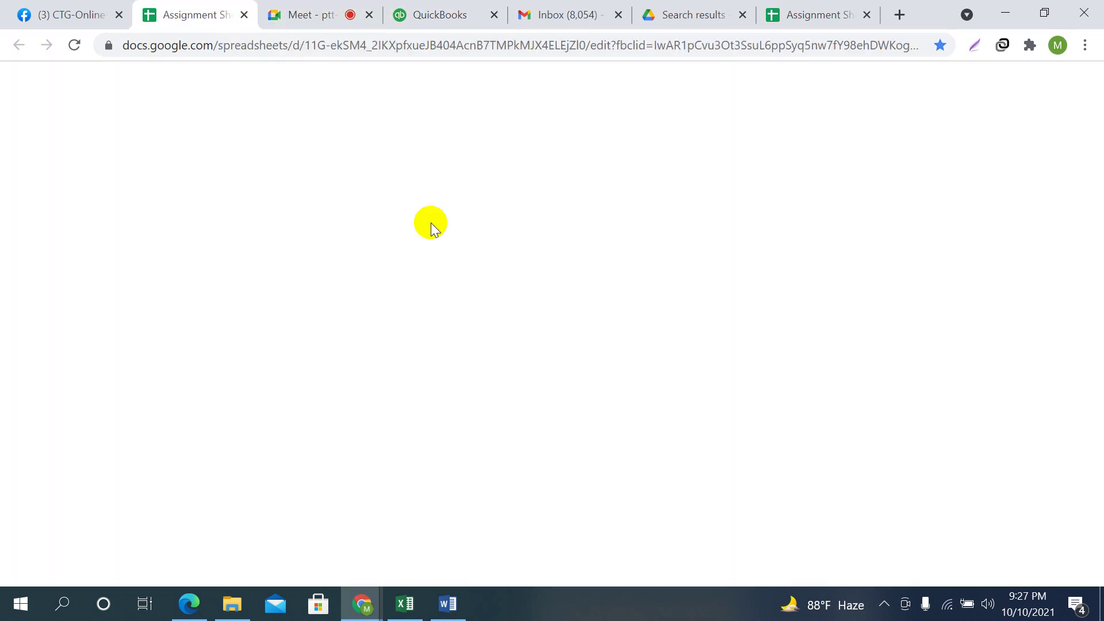
pyautogui.click(244, 15)
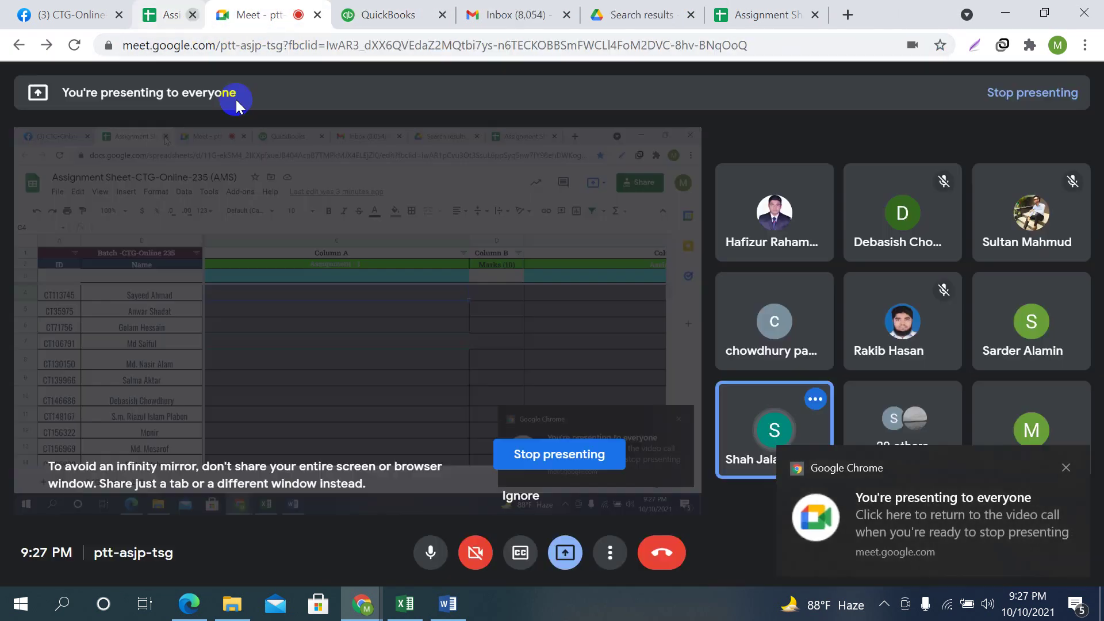
pyautogui.click(507, 11)
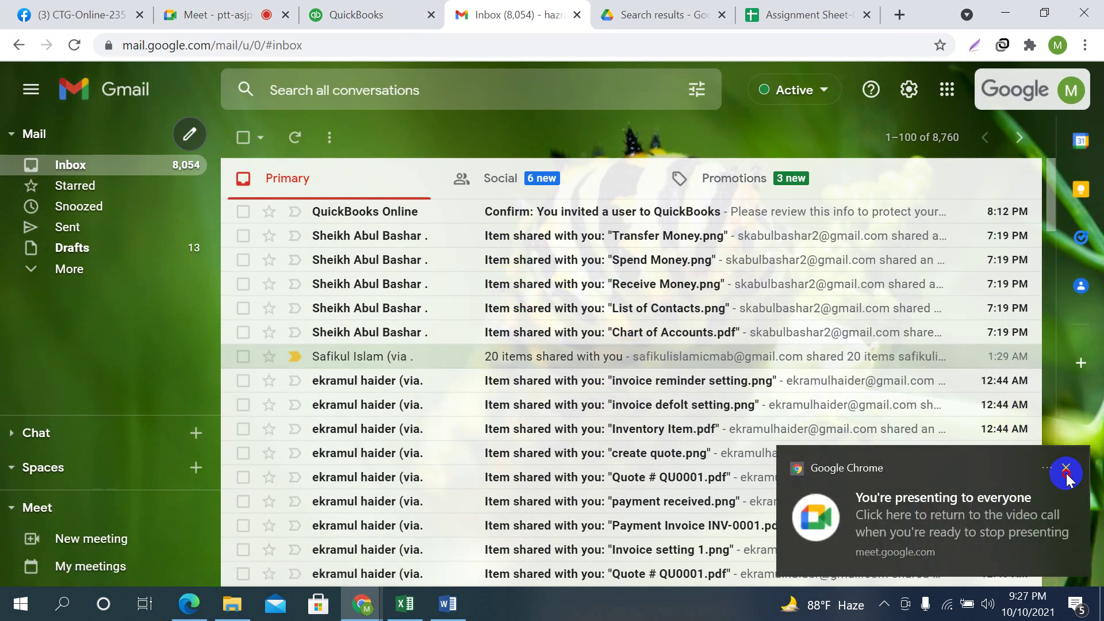
pyautogui.click(1066, 467)
# Search the mailbox for 'attendance sheet 235'
pyautogui.click(305, 89)
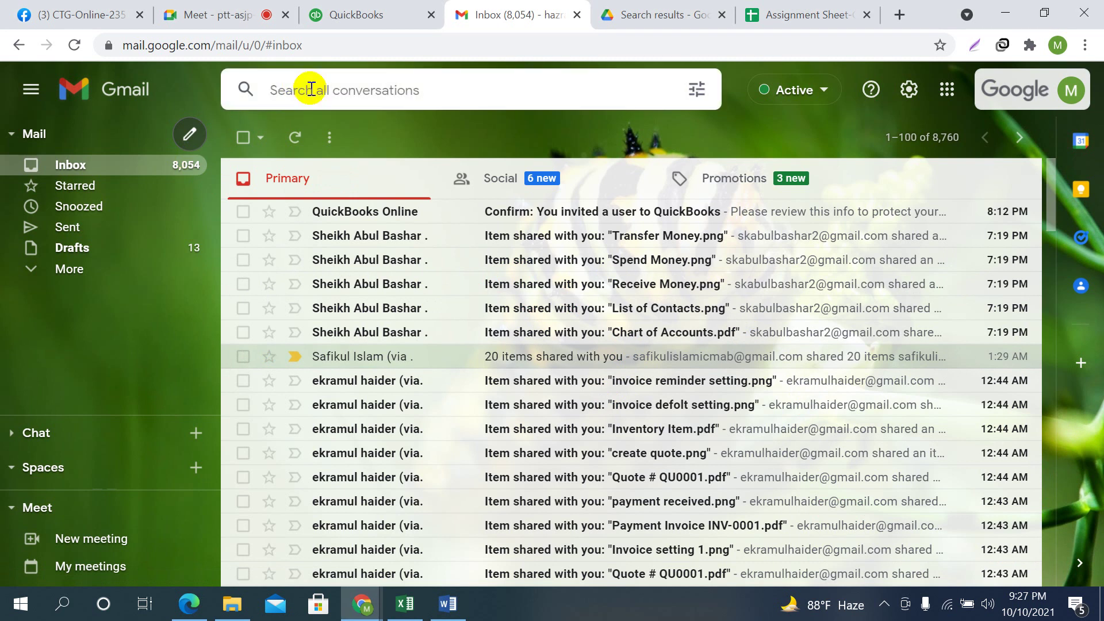
pyautogui.write('atte')
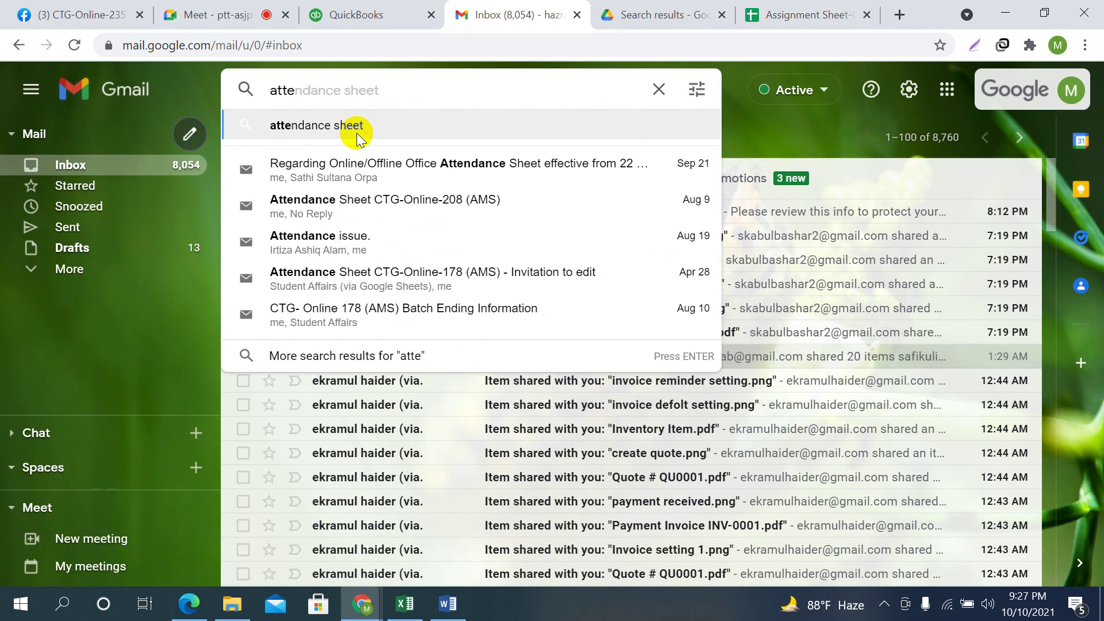
pyautogui.press('Tab')
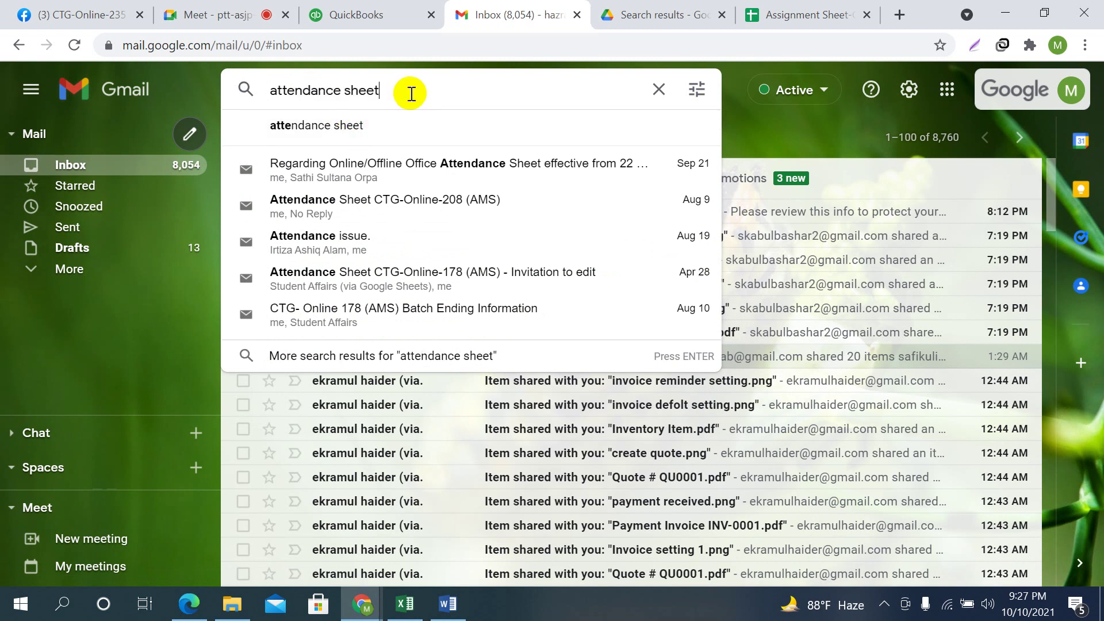
pyautogui.write('235')
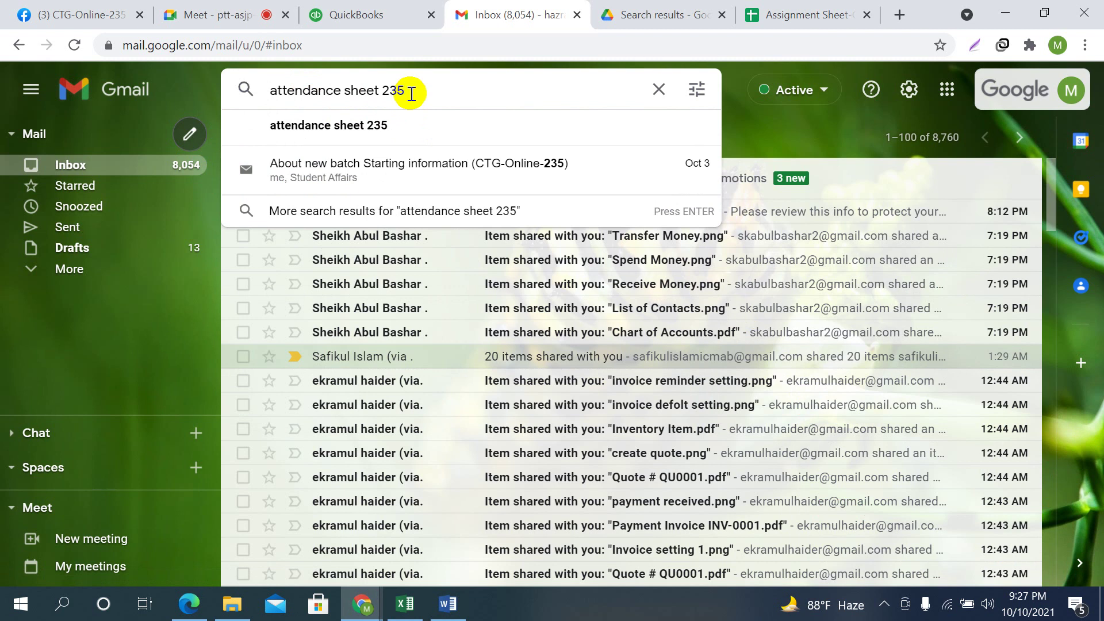
pyautogui.click(377, 126)
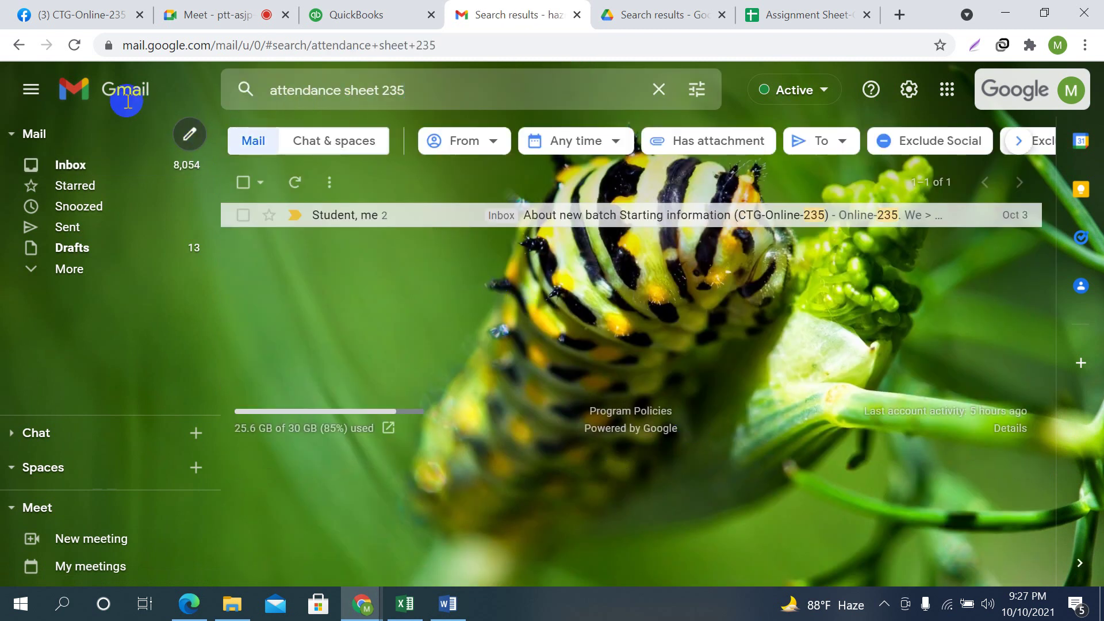
# After seeing only the batch-start message, return to the inbox and dismiss the notification
pyautogui.click(217, 14)
pyautogui.click(555, 11)
pyautogui.click(11, 45)
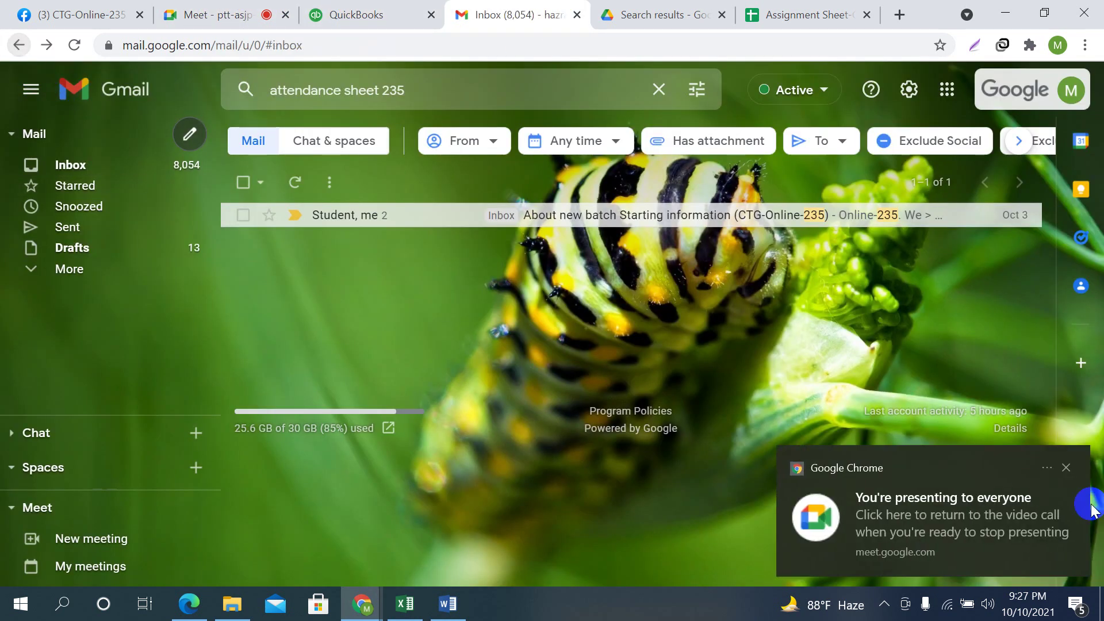
pyautogui.click(1068, 471)
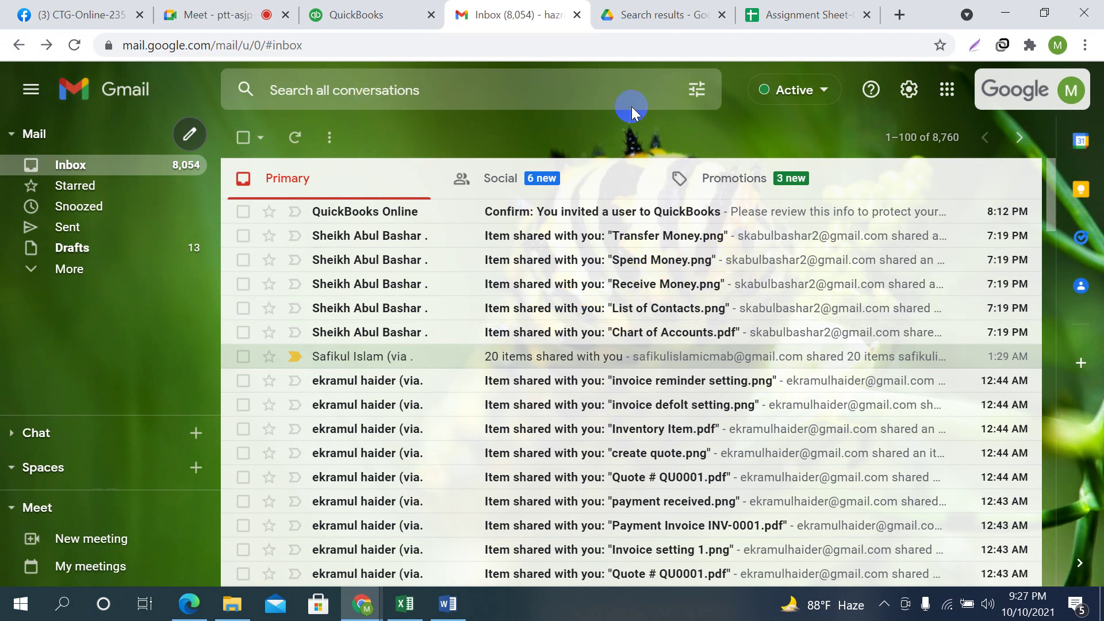
pyautogui.click(375, 9)
# From Drive's 235 results, open 'Attendance Sheet CTG-Online -235 (AMS)' and switch to its tab
pyautogui.click(514, 11)
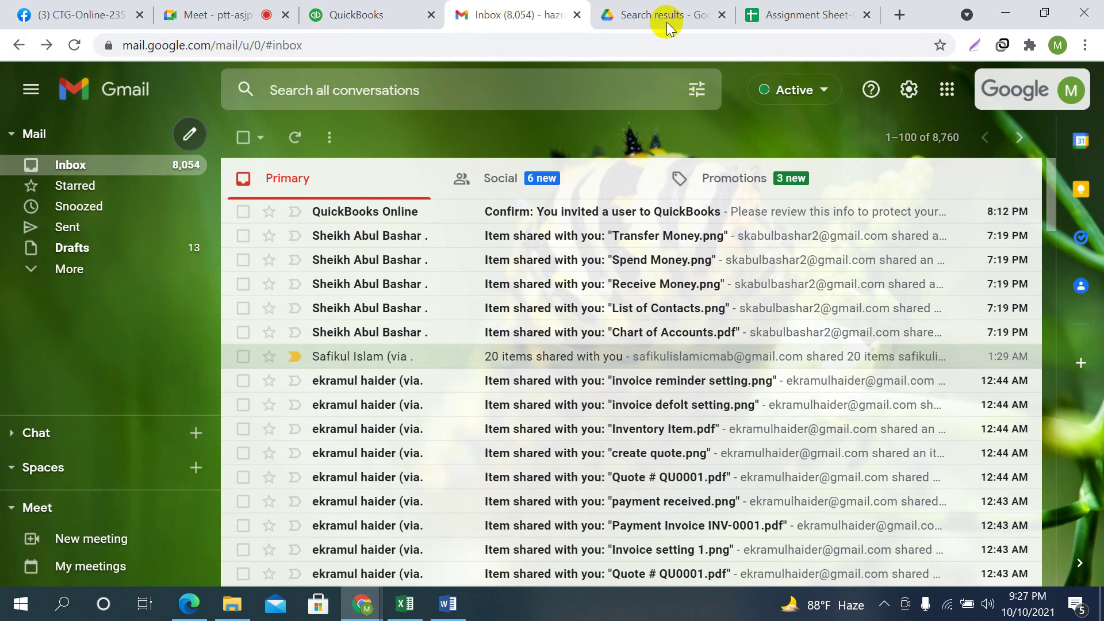
pyautogui.click(666, 17)
pyautogui.click(345, 98)
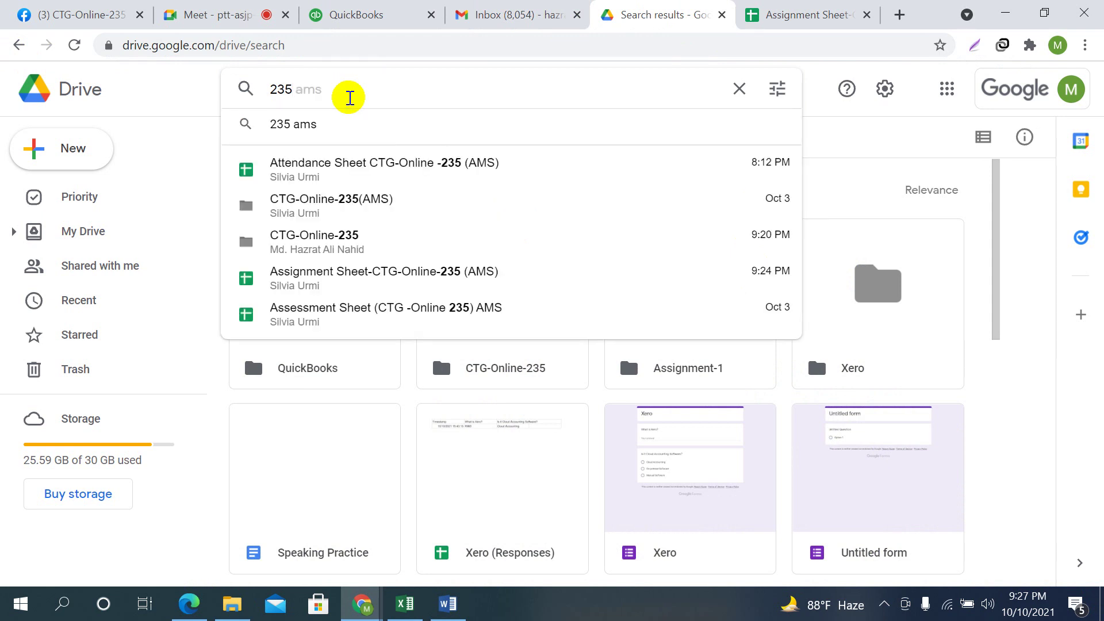
pyautogui.click(332, 180)
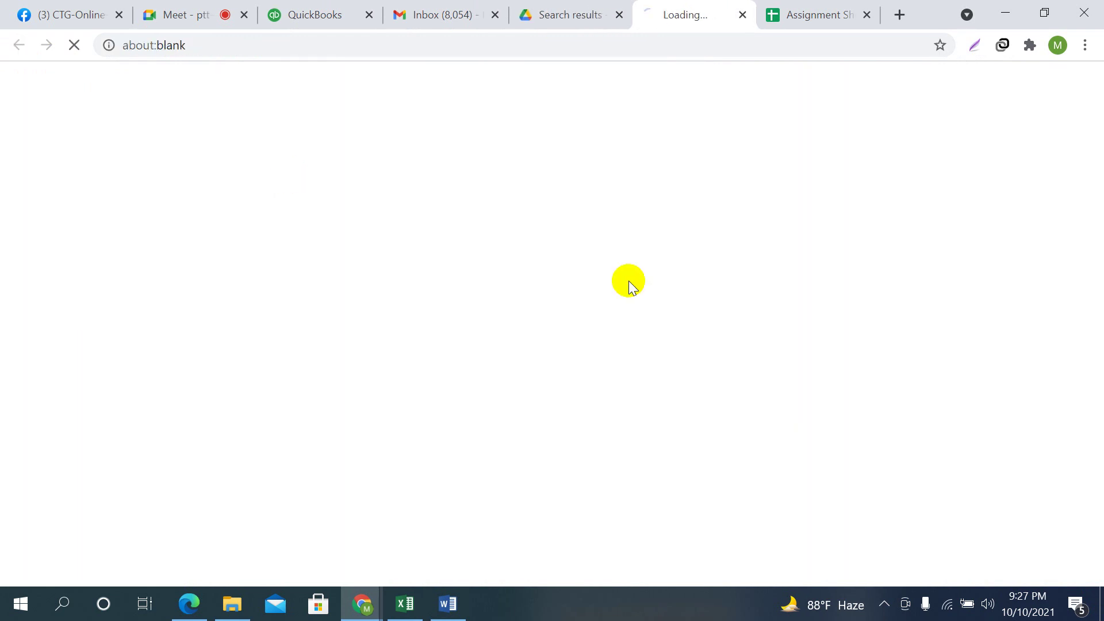
pyautogui.click(592, 14)
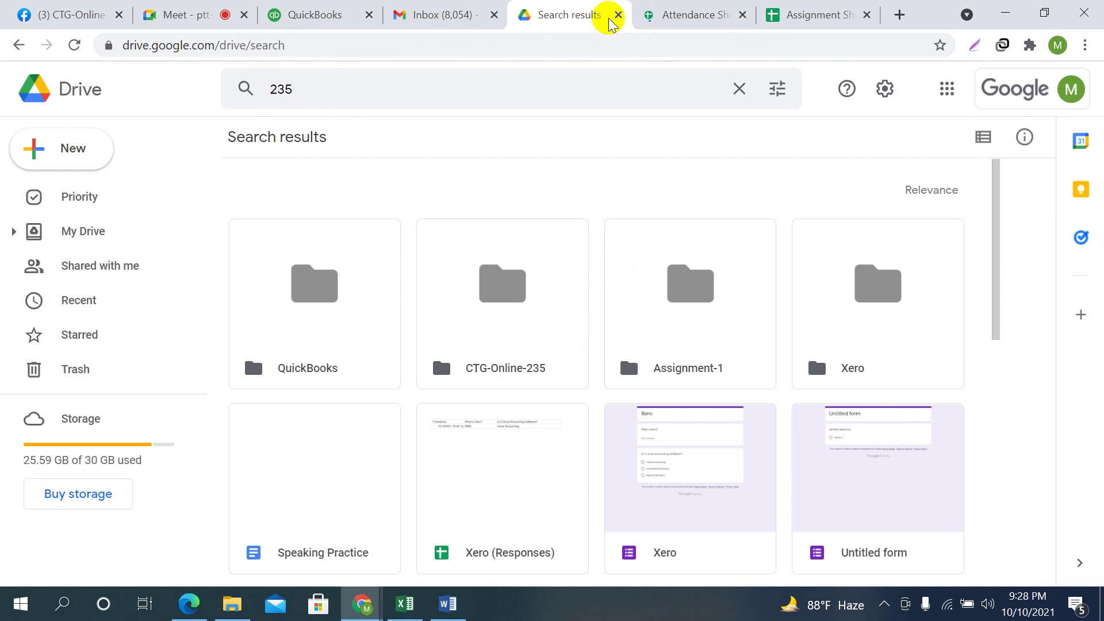
pyautogui.click(681, 14)
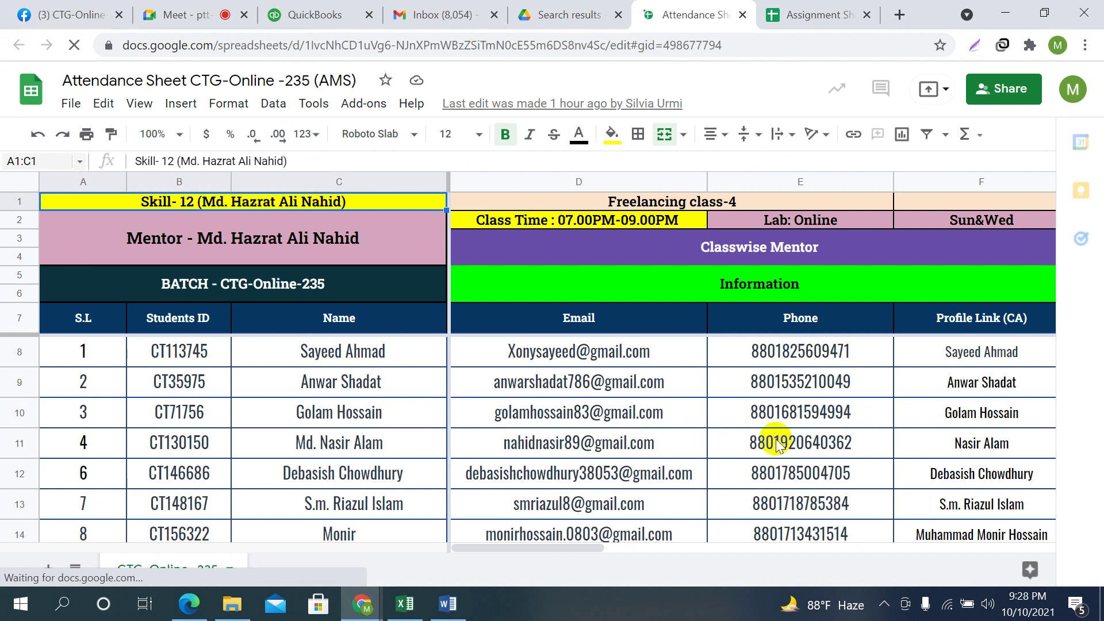
# Move from D9 across to the dated columns and select H8 under 10 October 2021
pyautogui.click(634, 385)
pyautogui.press('Tab')
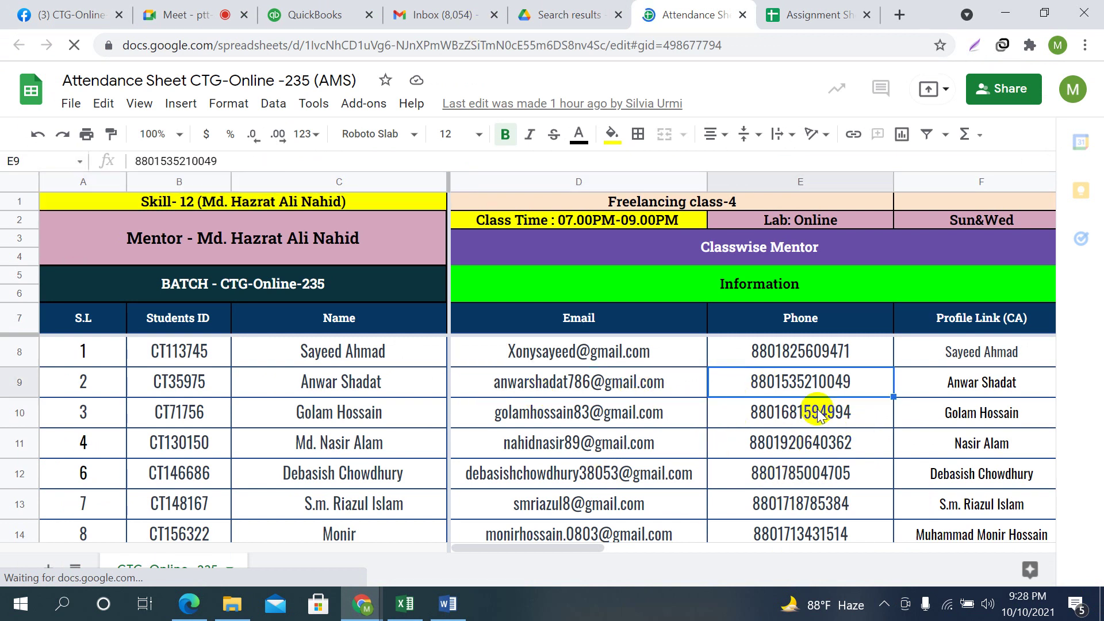
pyautogui.press('Tab')
pyautogui.press('Tab')
pyautogui.press('Tab')
pyautogui.press('Tab')
pyautogui.press('Tab')
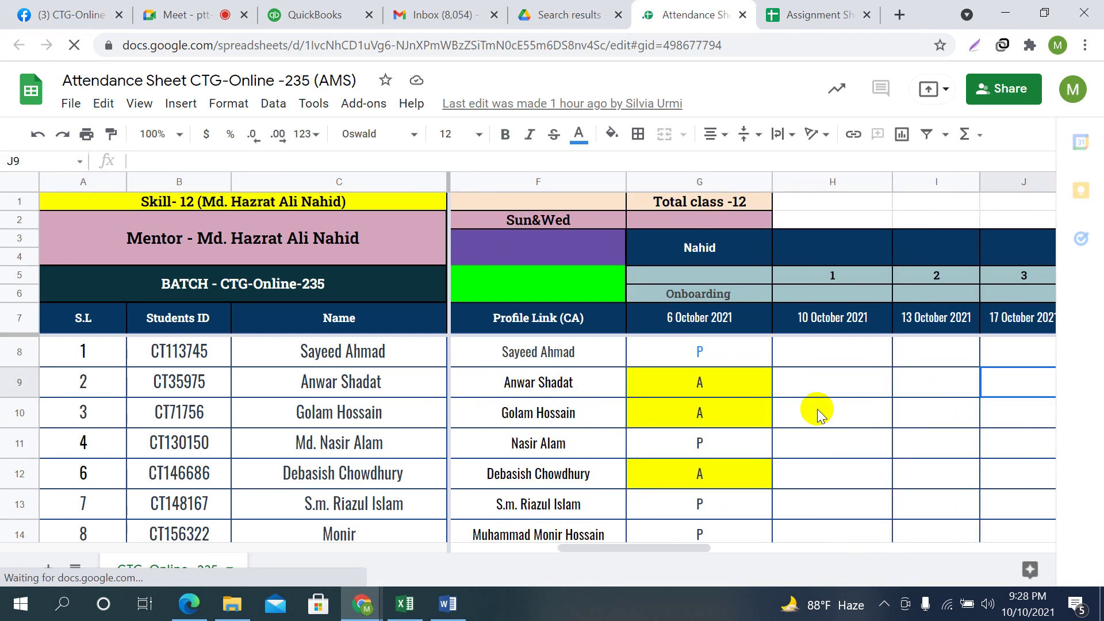
pyautogui.click(828, 344)
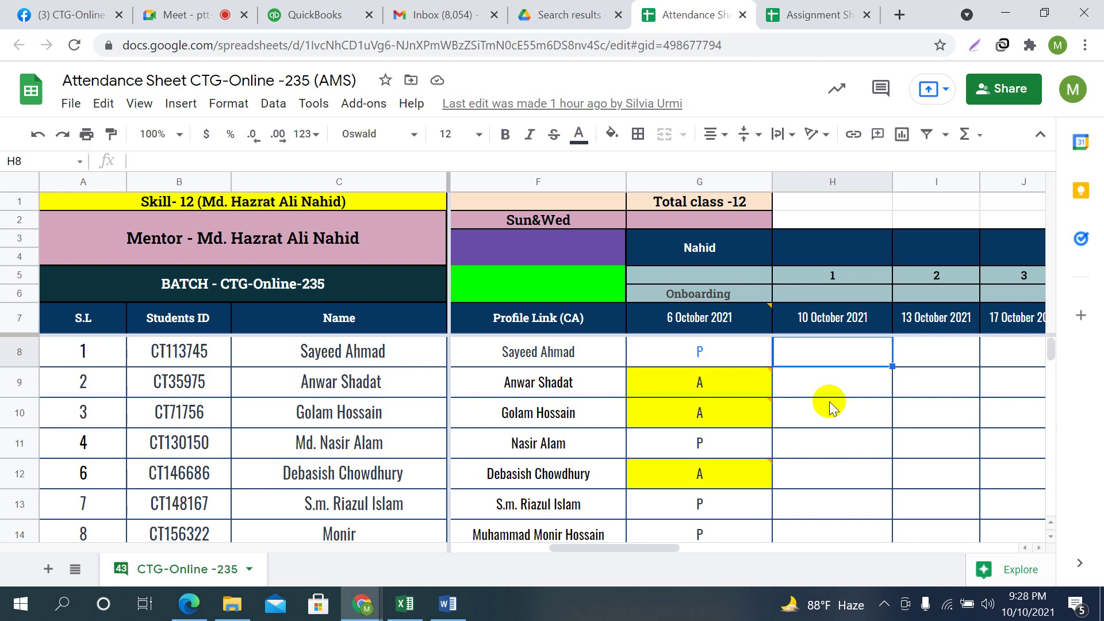
pyautogui.click(843, 406)
pyautogui.click(845, 381)
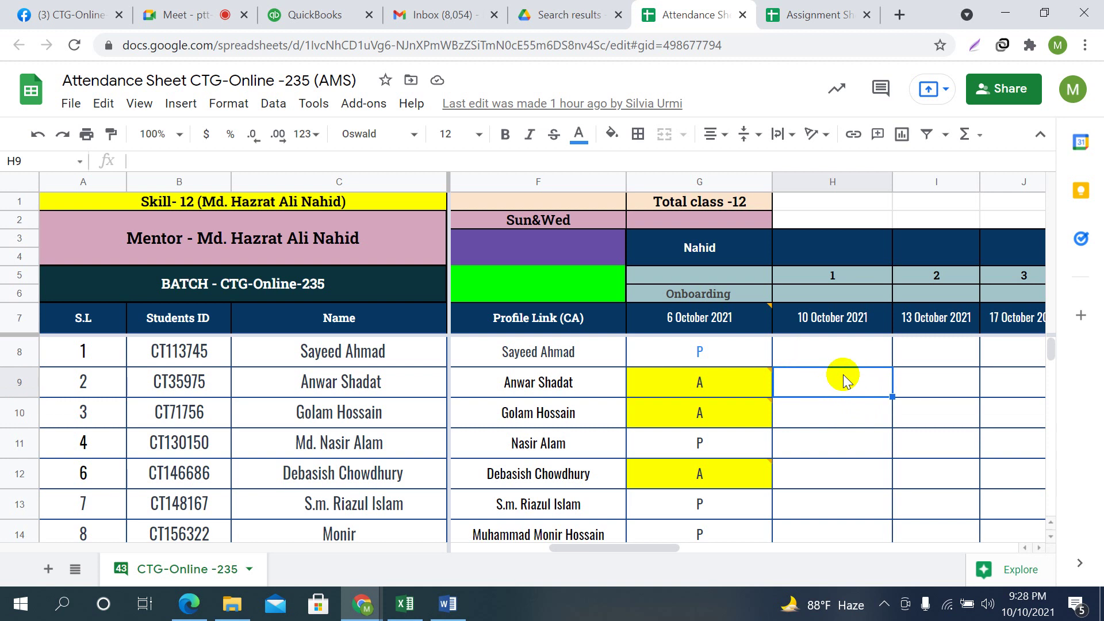
pyautogui.click(840, 356)
pyautogui.click(948, 359)
pyautogui.click(868, 377)
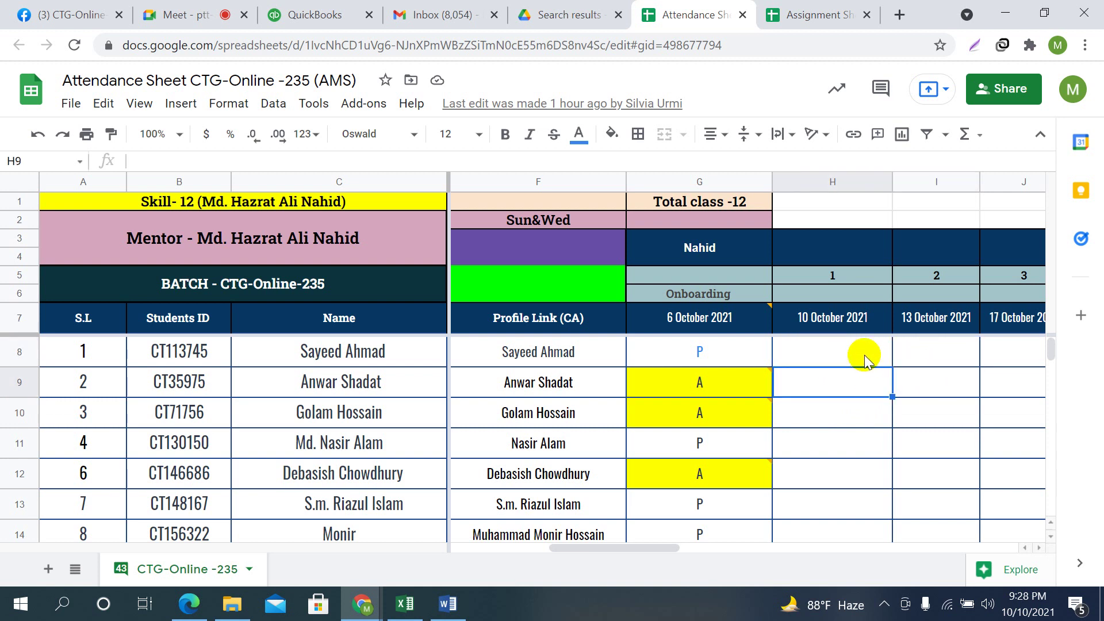
pyautogui.click(865, 360)
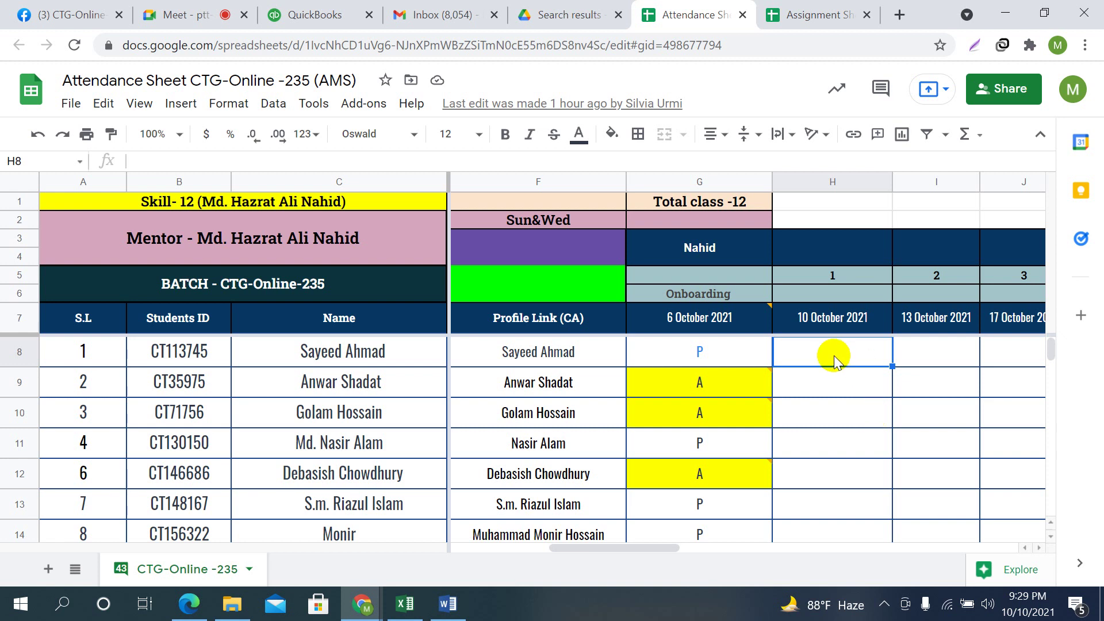
pyautogui.click(831, 395)
pyautogui.click(811, 347)
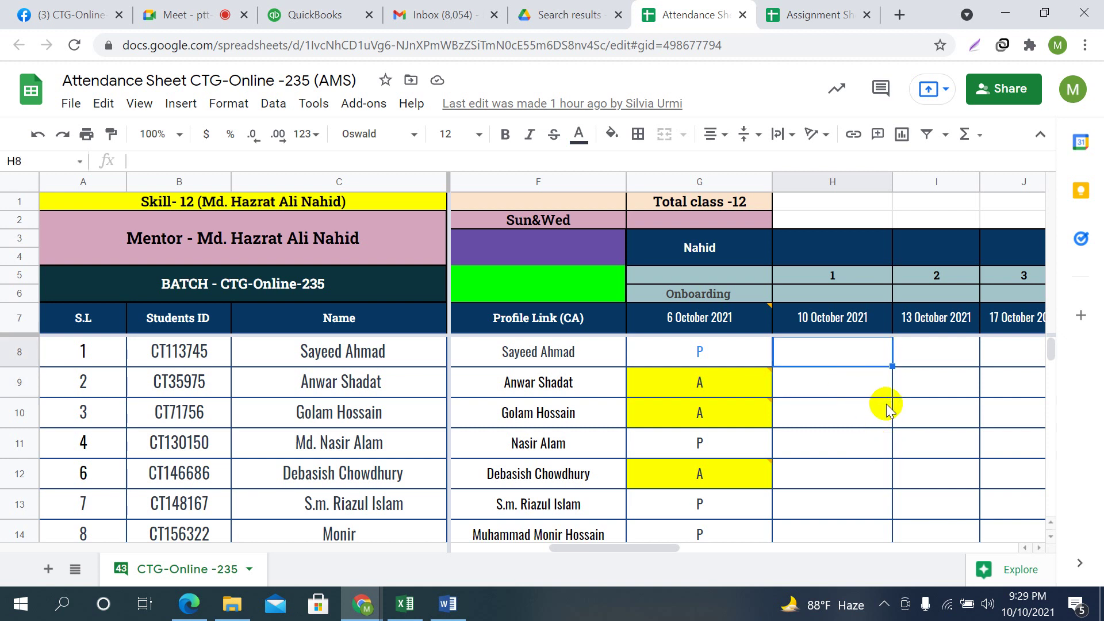
pyautogui.click(213, 13)
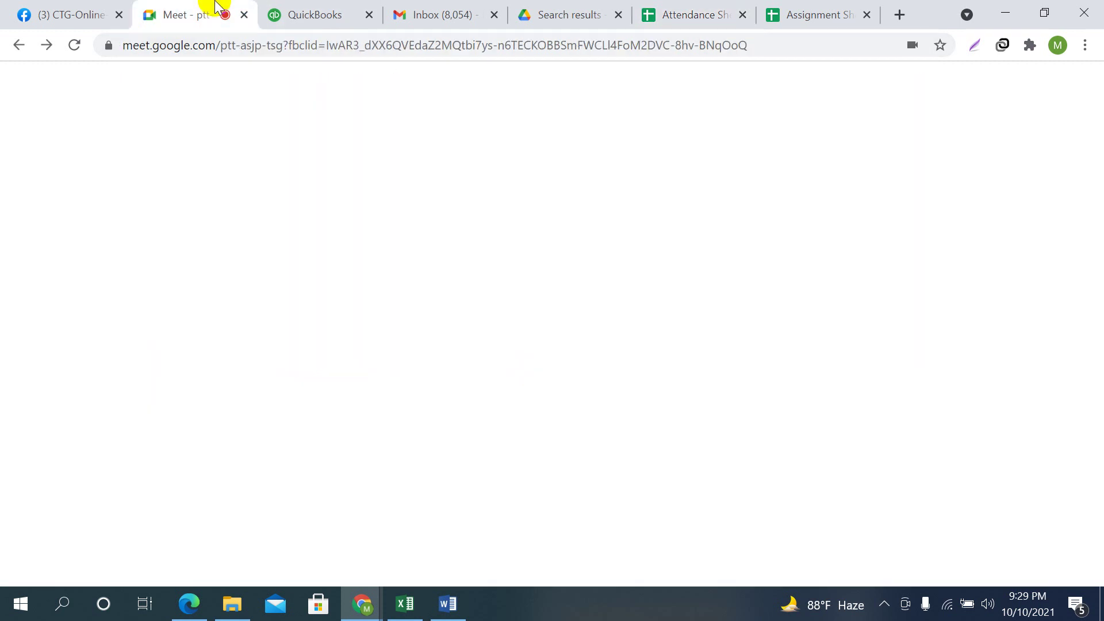
pyautogui.click(701, 8)
pyautogui.click(816, 437)
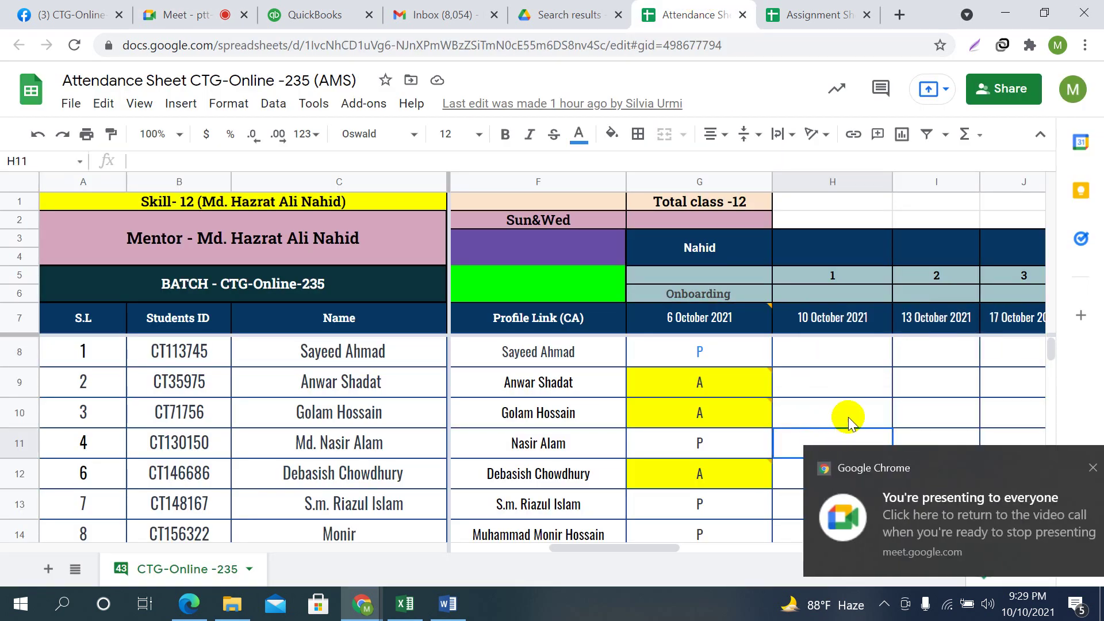
pyautogui.click(851, 348)
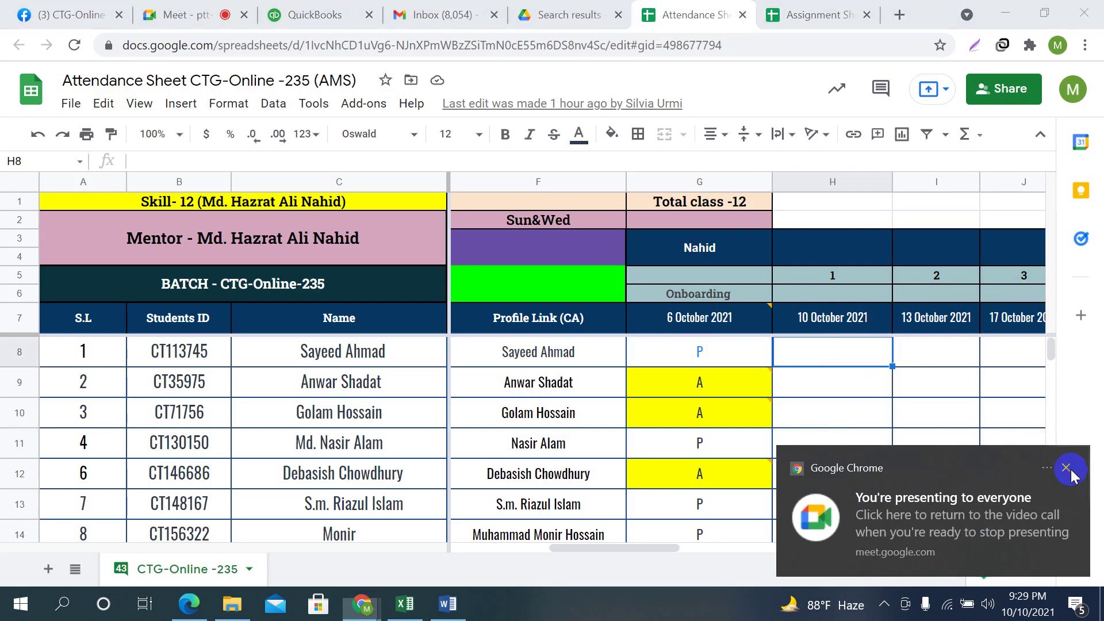
pyautogui.click(1066, 468)
pyautogui.click(840, 376)
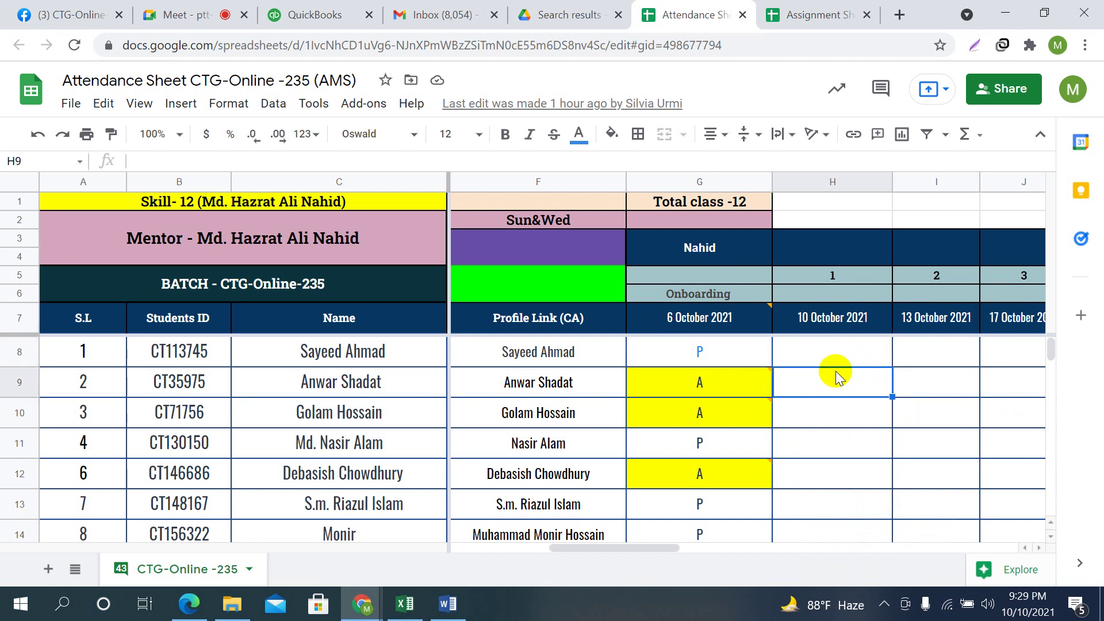
pyautogui.click(835, 357)
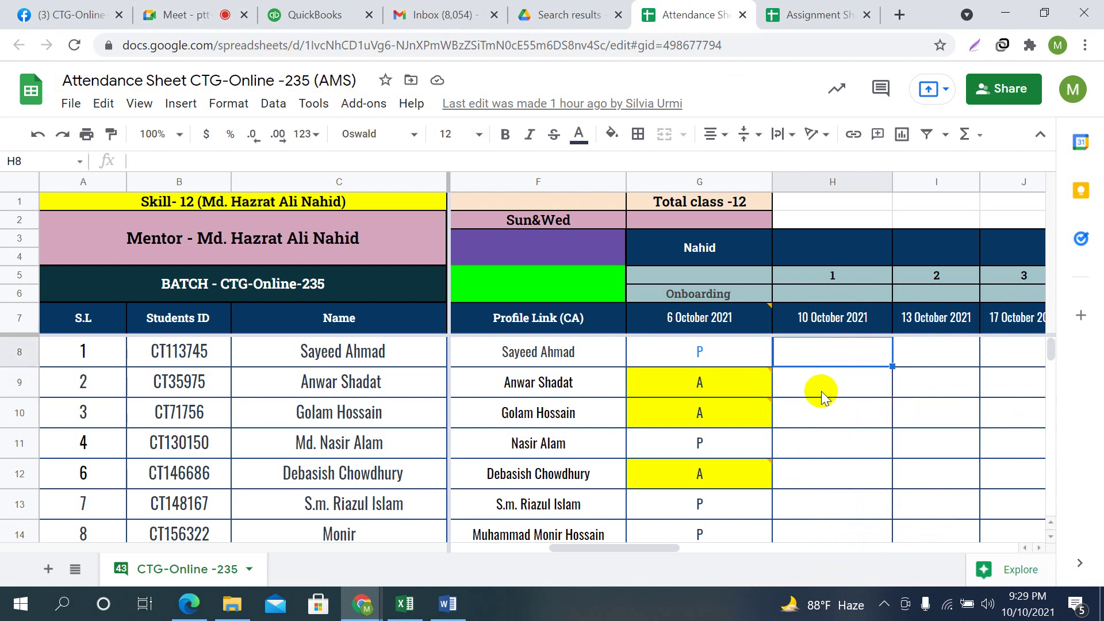
pyautogui.click(828, 379)
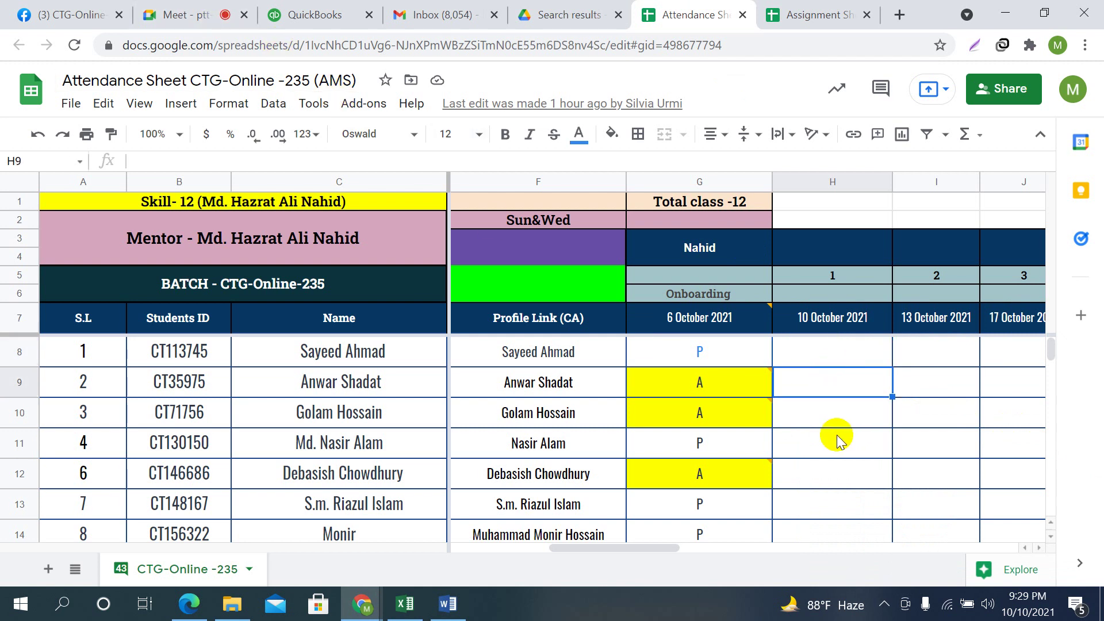
pyautogui.click(837, 347)
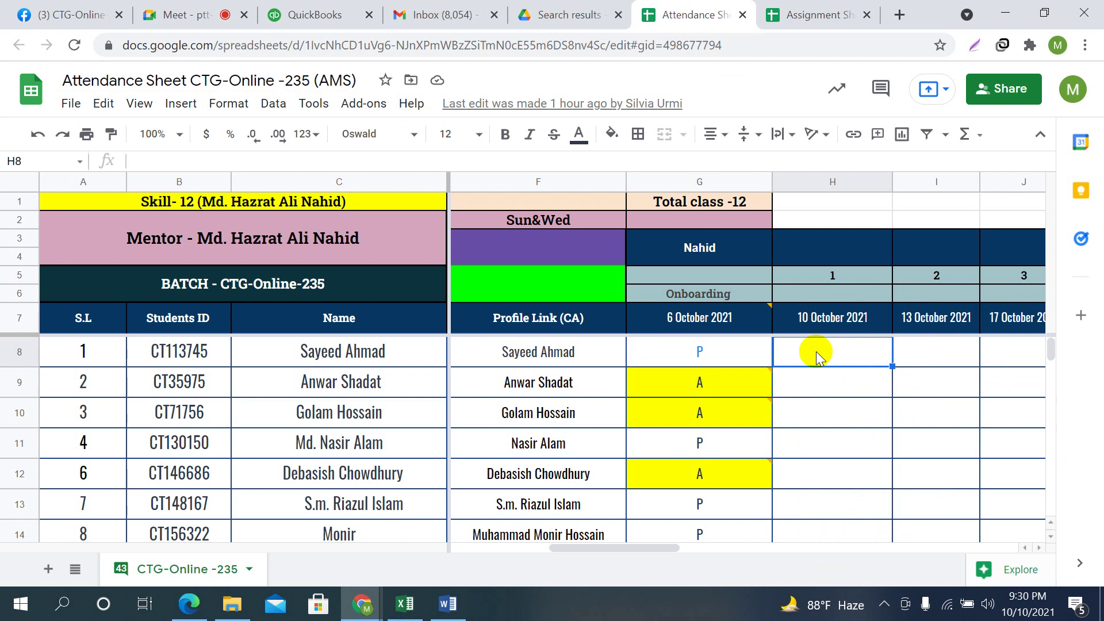
# Mark H8 as P and H9 as P, correcting H9's initial A
pyautogui.write('P')
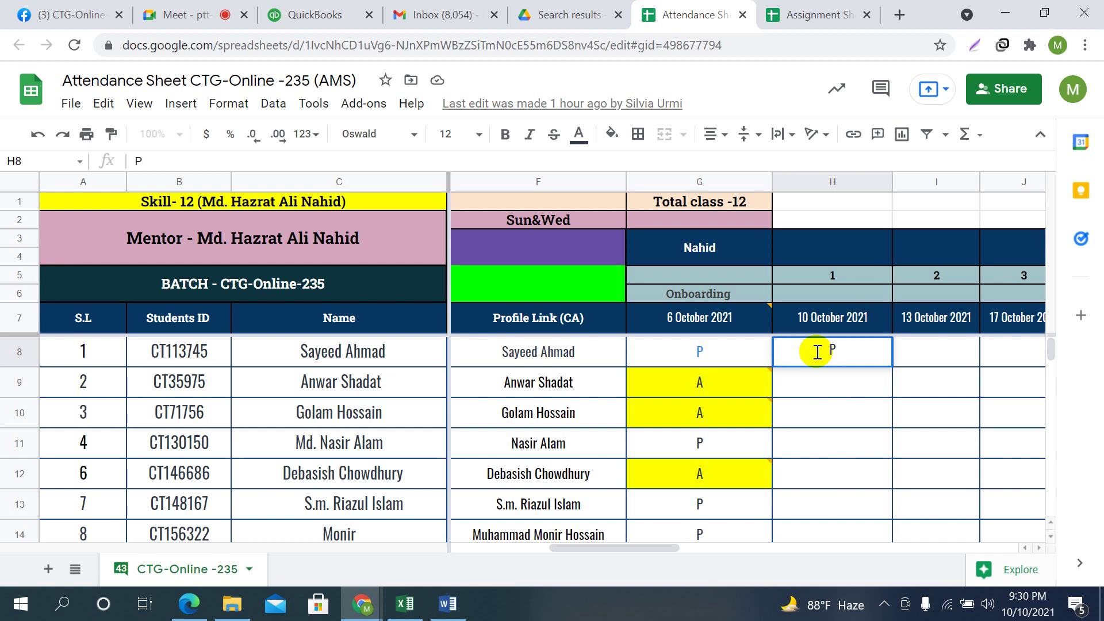
pyautogui.press('Return')
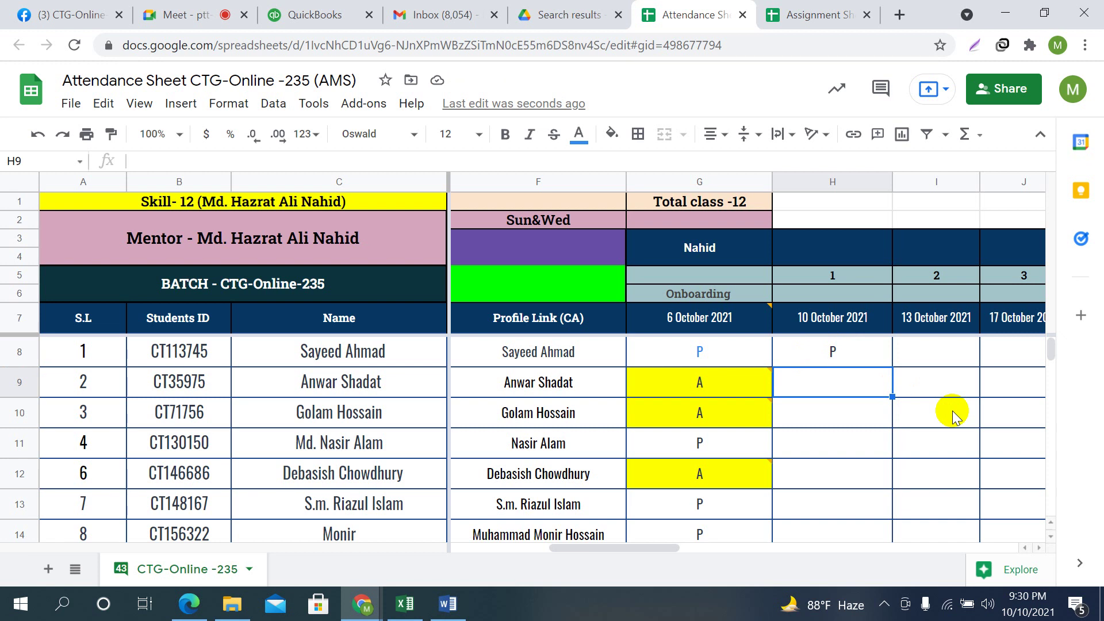
pyautogui.moveTo(729, 391)
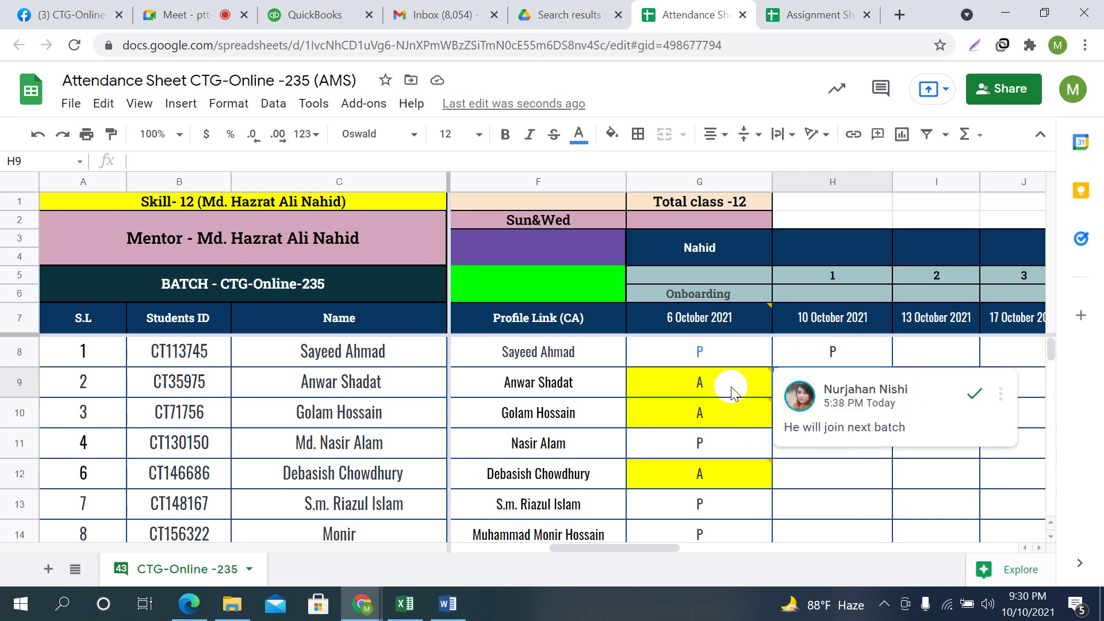
pyautogui.write('A')
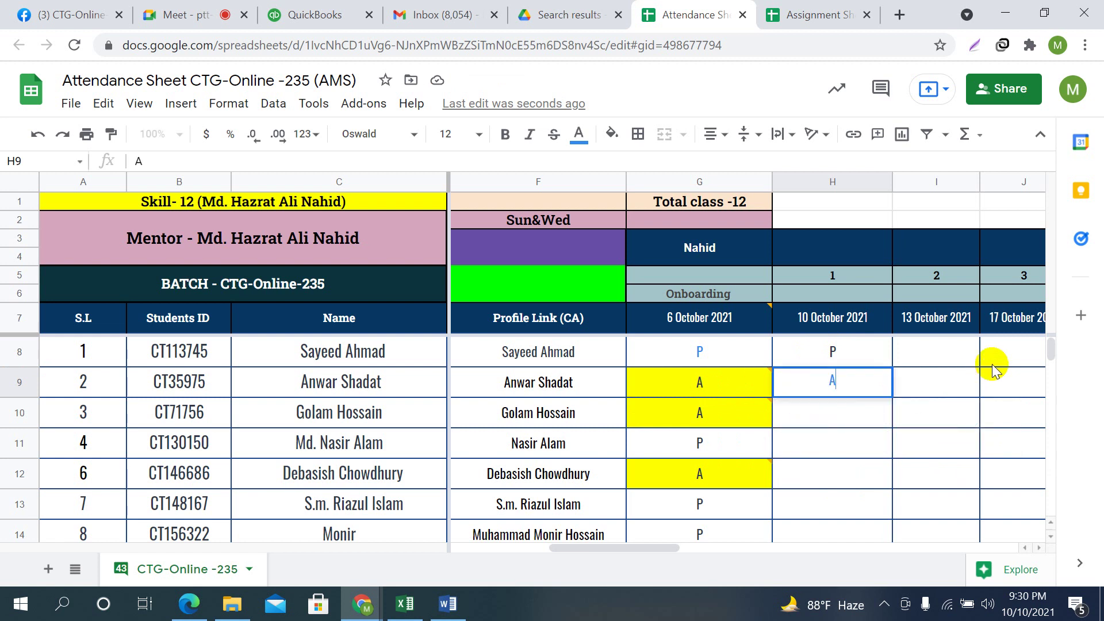
pyautogui.press('Return')
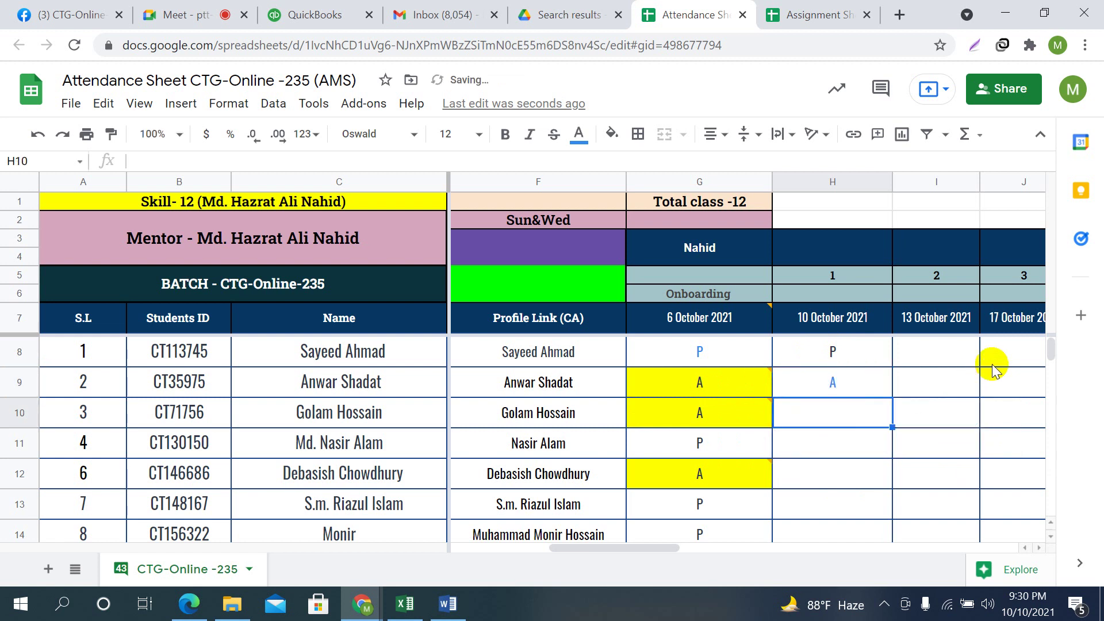
pyautogui.click(857, 385)
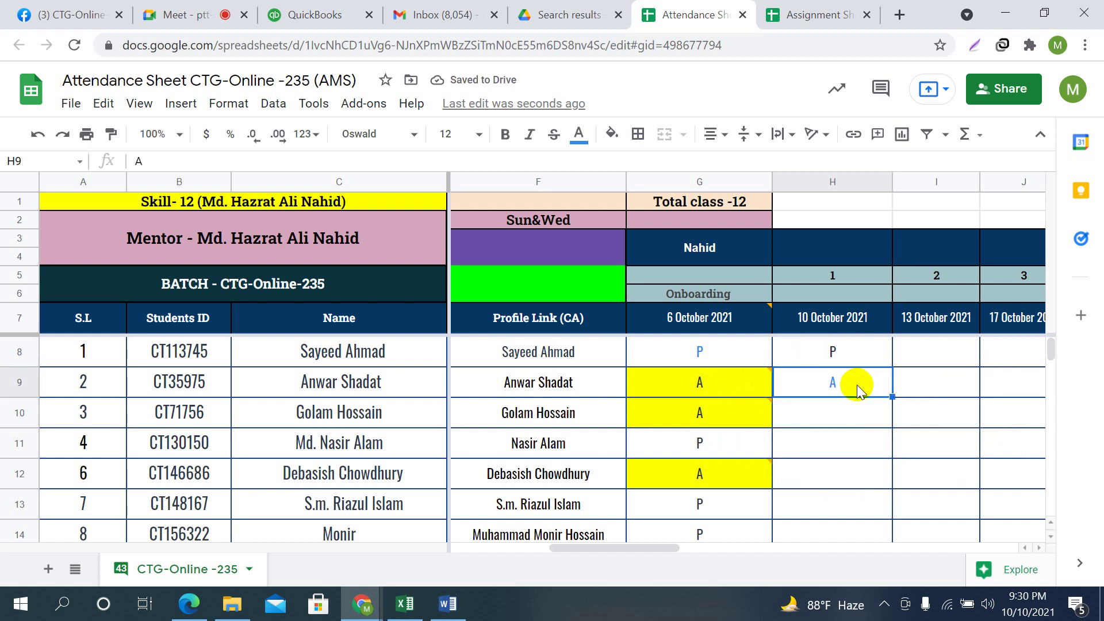
pyautogui.write('P')
pyautogui.press('Return')
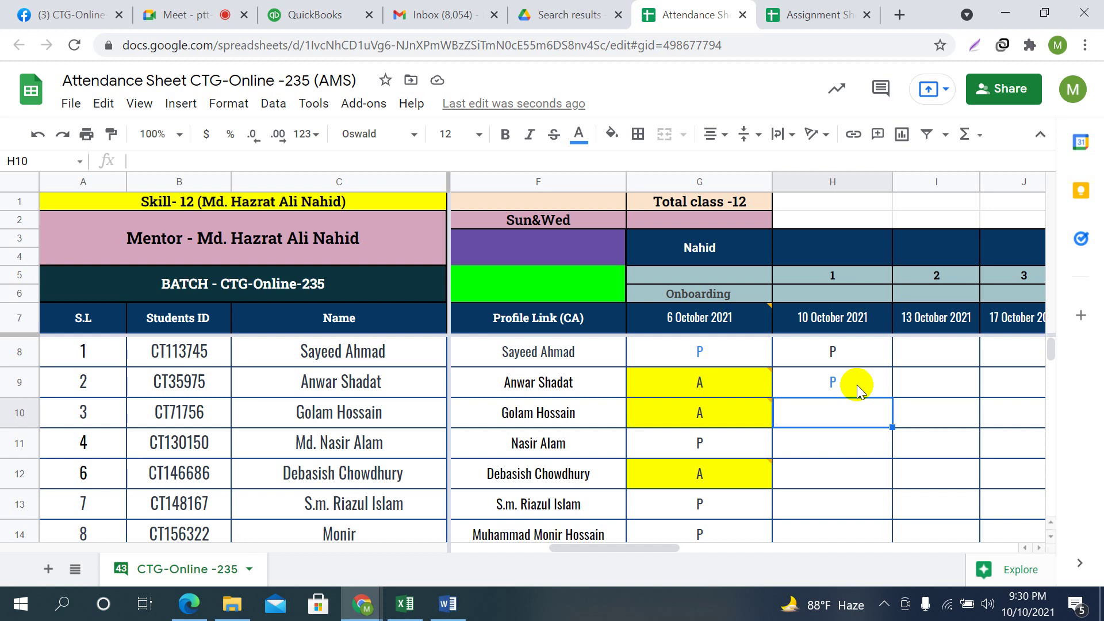
# Mark students 3 and 4 absent with A in H10 and H11
pyautogui.write('A')
pyautogui.press('Return')
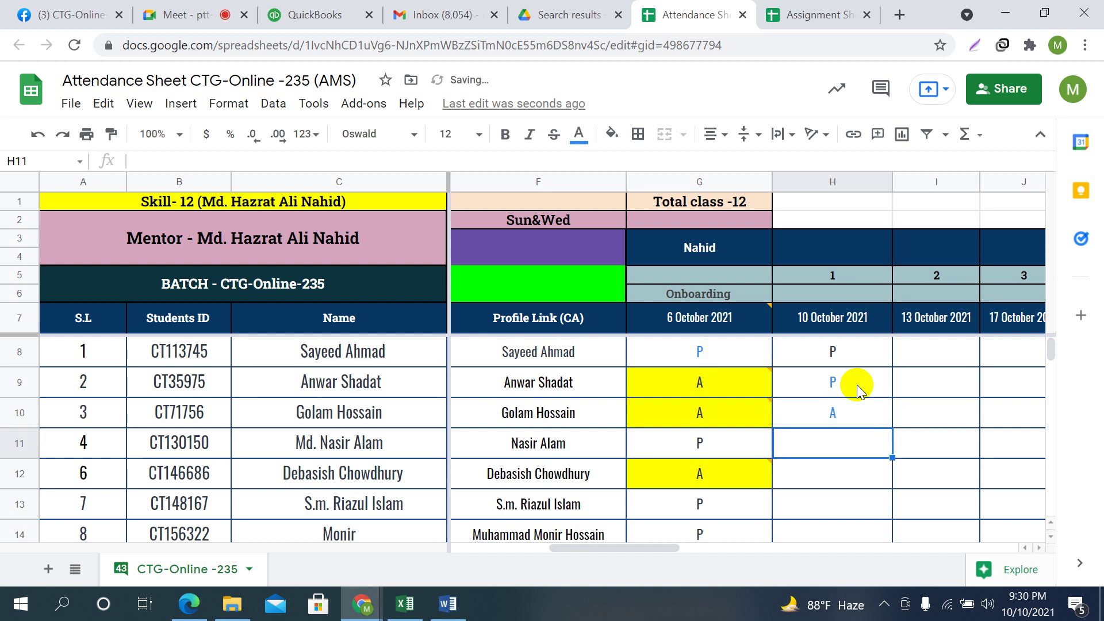
pyautogui.scroll(-1, 919, 454)
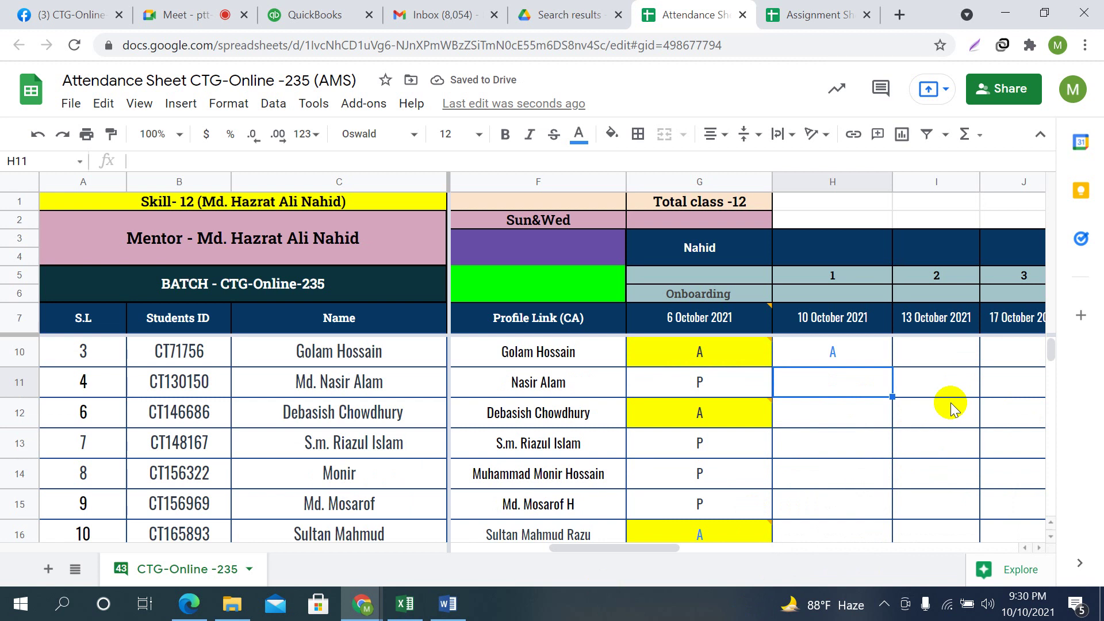
pyautogui.write('A')
pyautogui.press('Return')
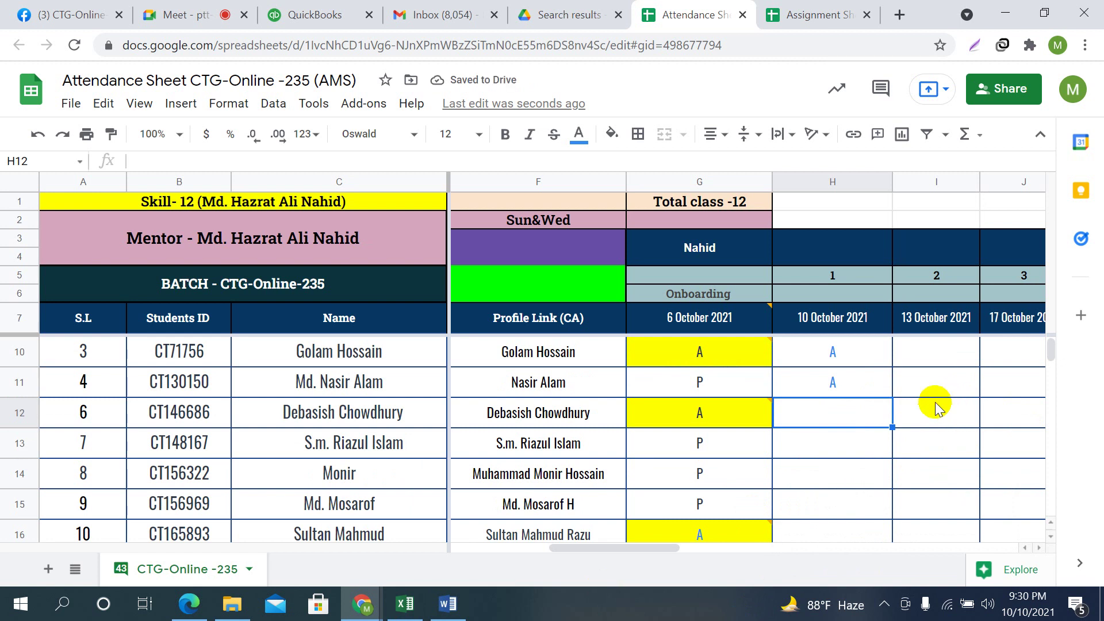
# Admit the person asking to join the Meet call, then return to the attendance sheet
pyautogui.hotkey('ctrl', '2')
pyautogui.click(717, 166)
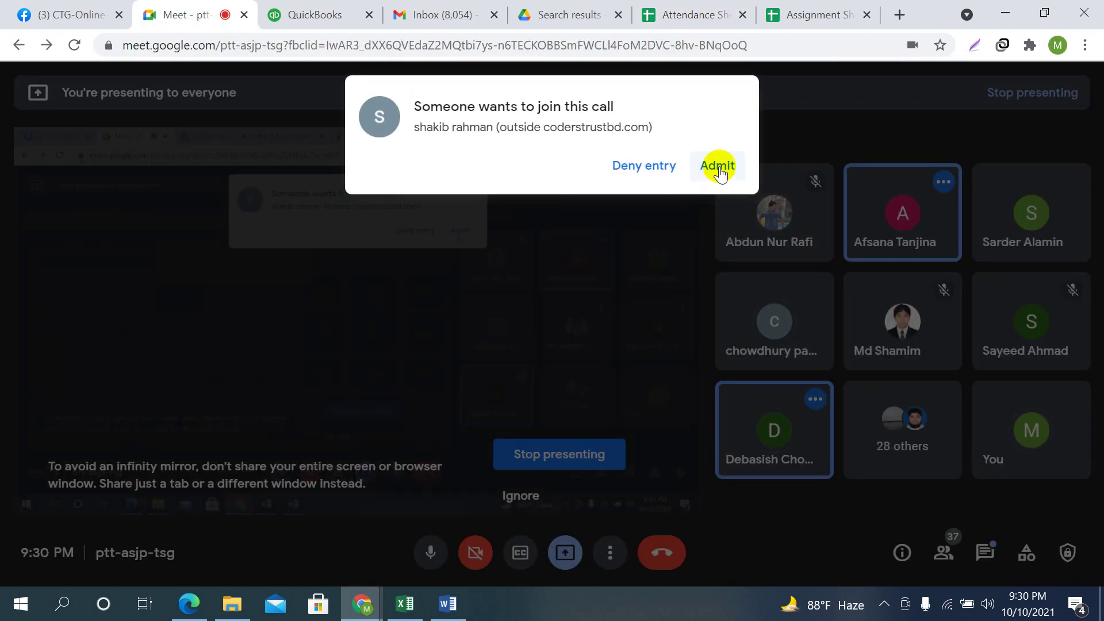
pyautogui.click(822, 14)
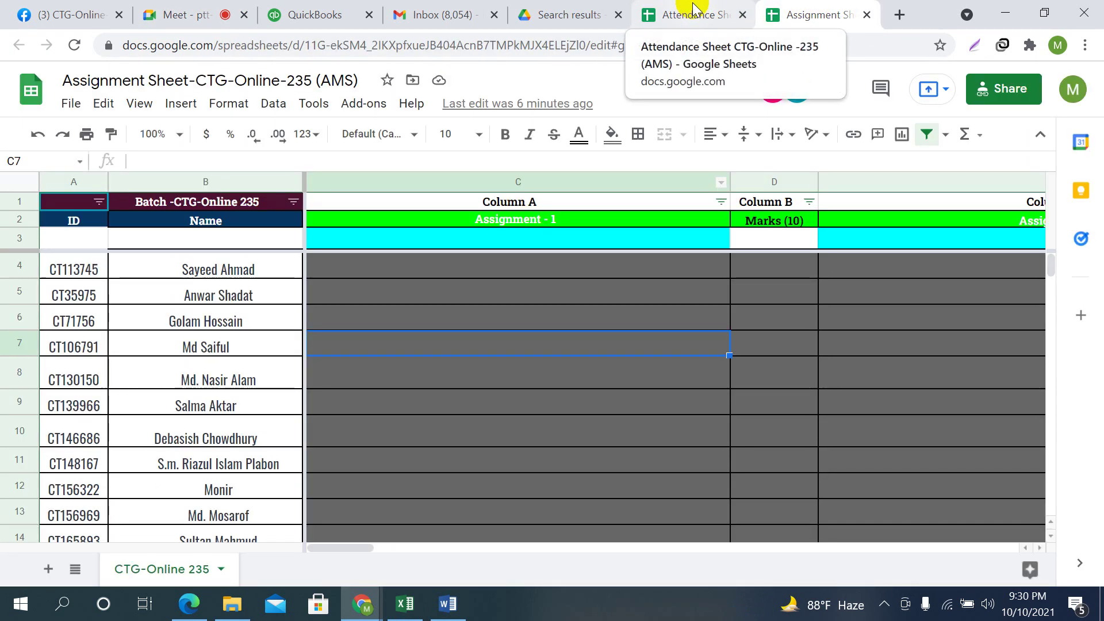
pyautogui.click(697, 16)
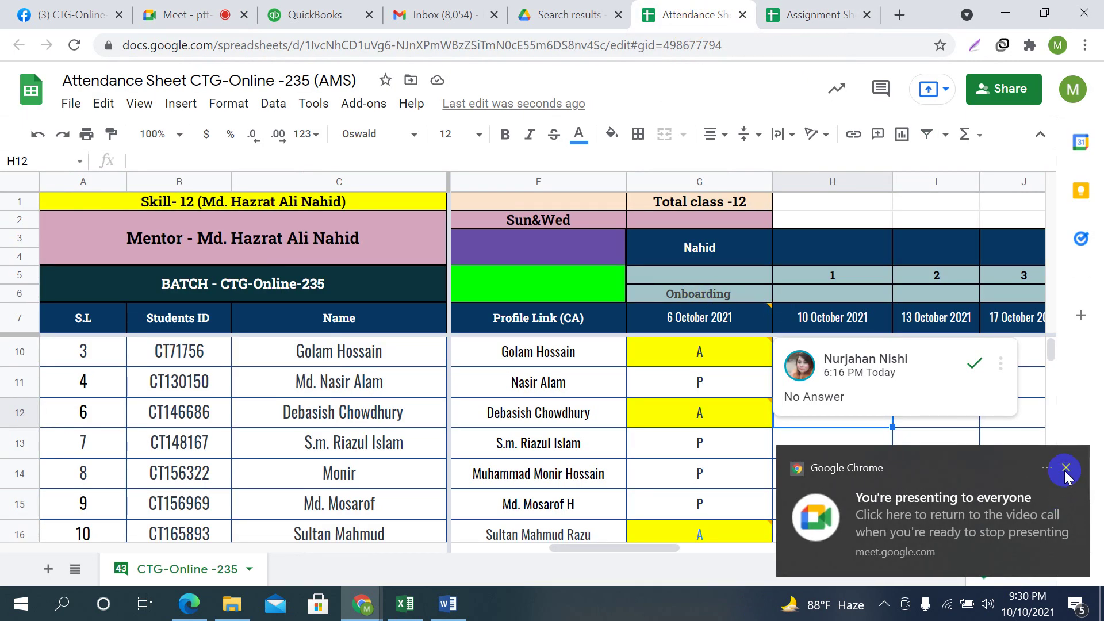
# Enter P, P and A in H12, H13 and H14
pyautogui.click(1066, 468)
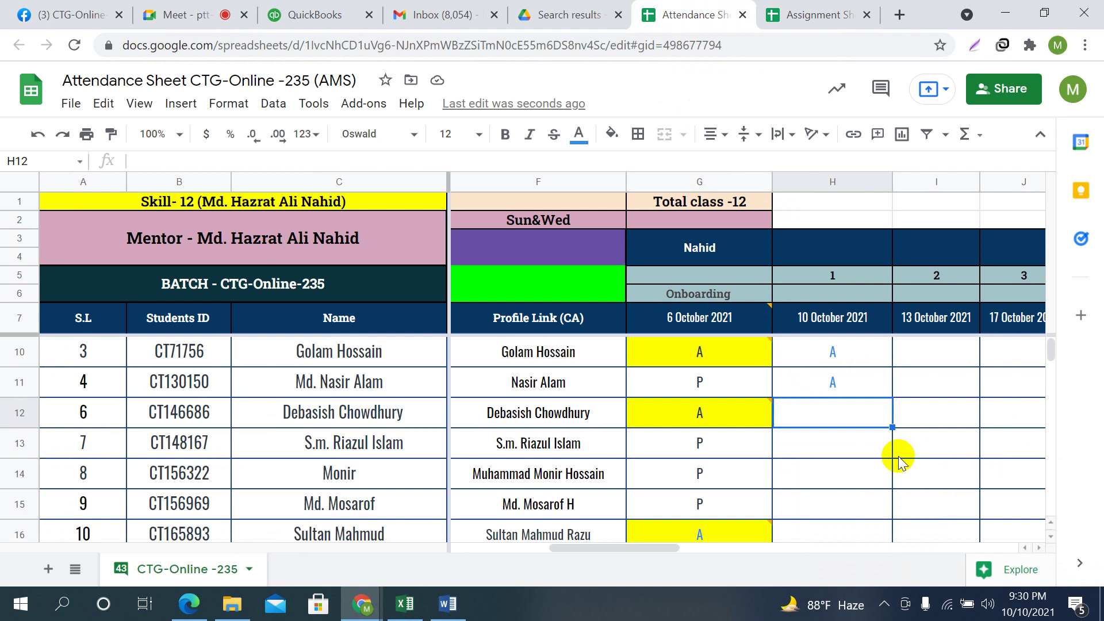
pyautogui.write('P')
pyautogui.press('Return')
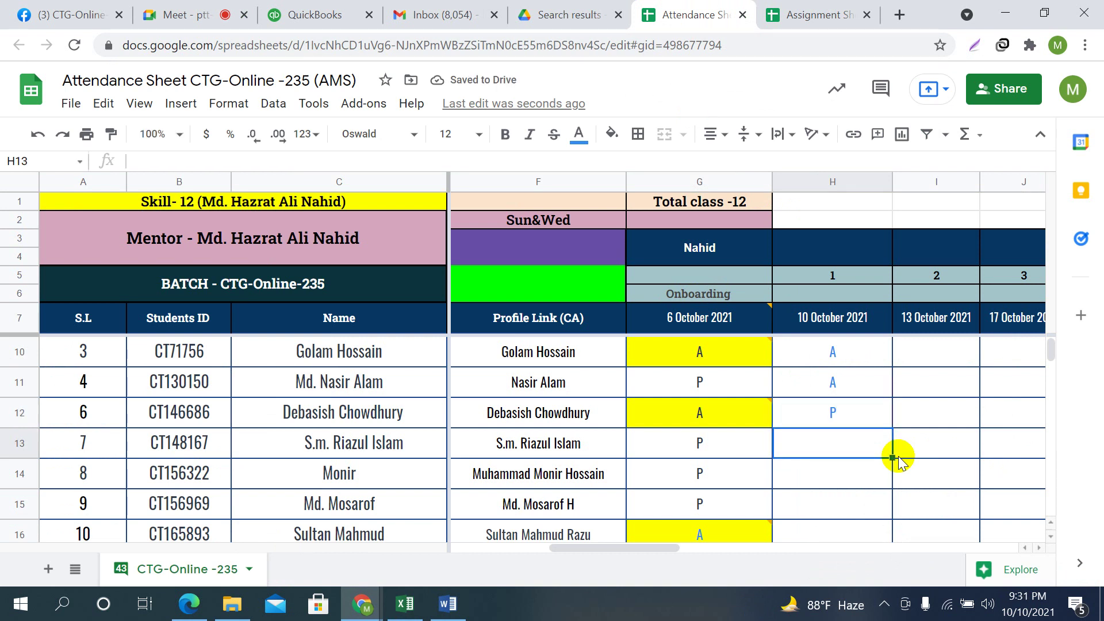
pyautogui.write('P')
pyautogui.press('Return')
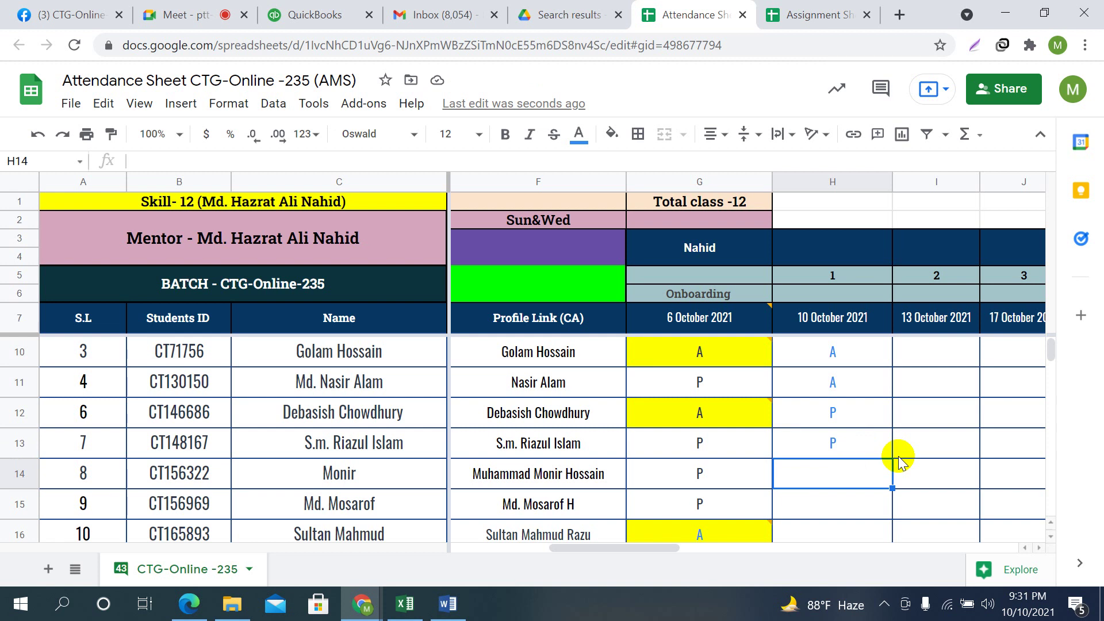
pyautogui.write('A')
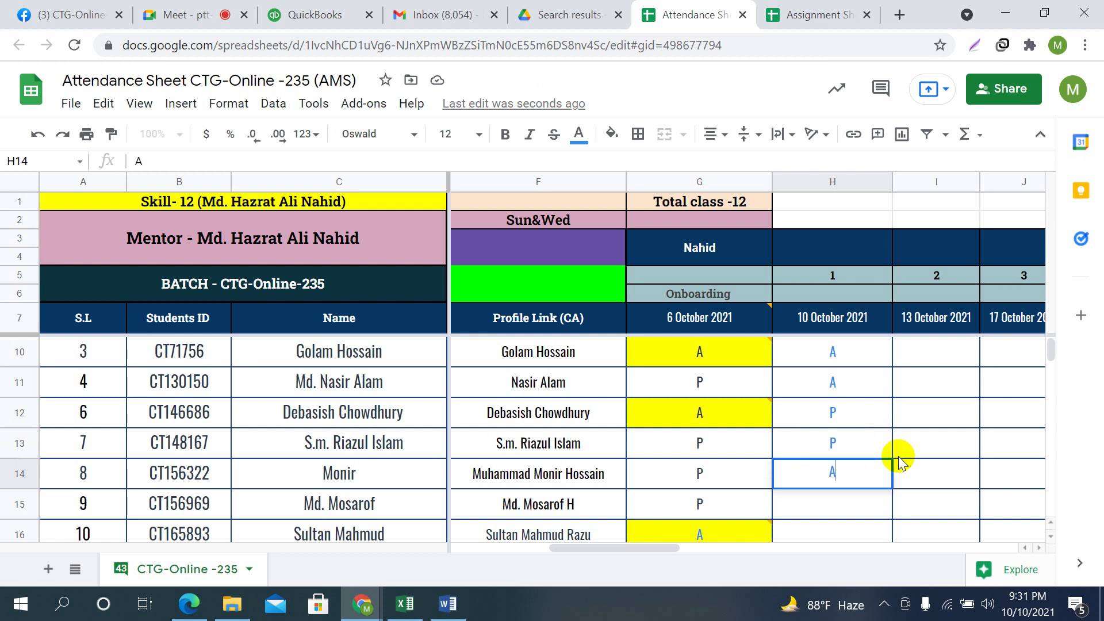
pyautogui.press('Return')
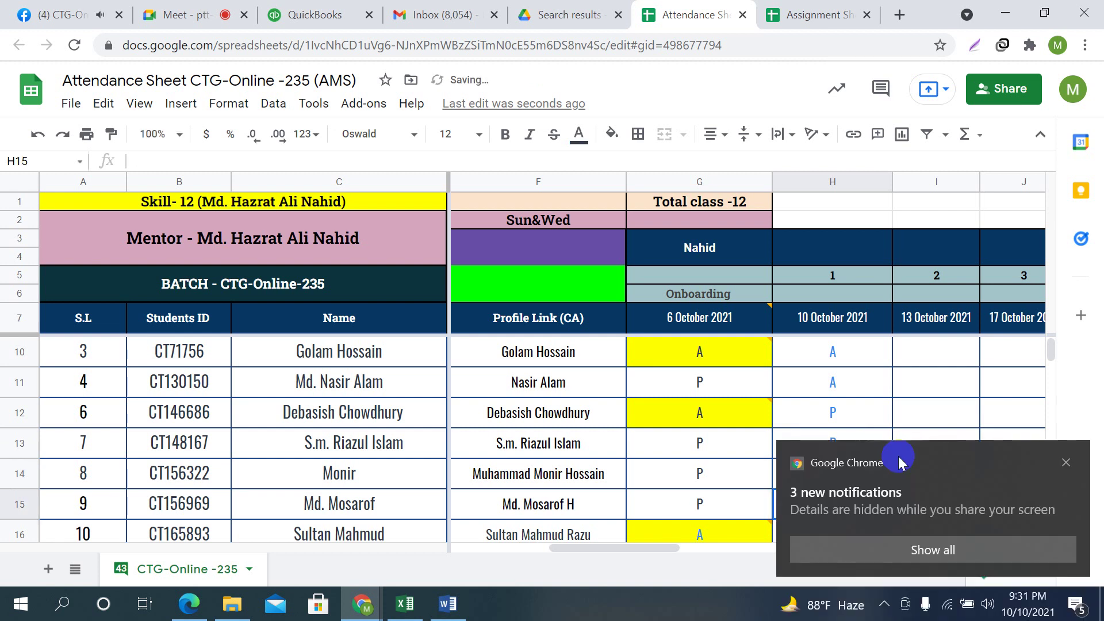
# Change H11 to P, keep A in H14, and mark H15 as P
pyautogui.click(1066, 463)
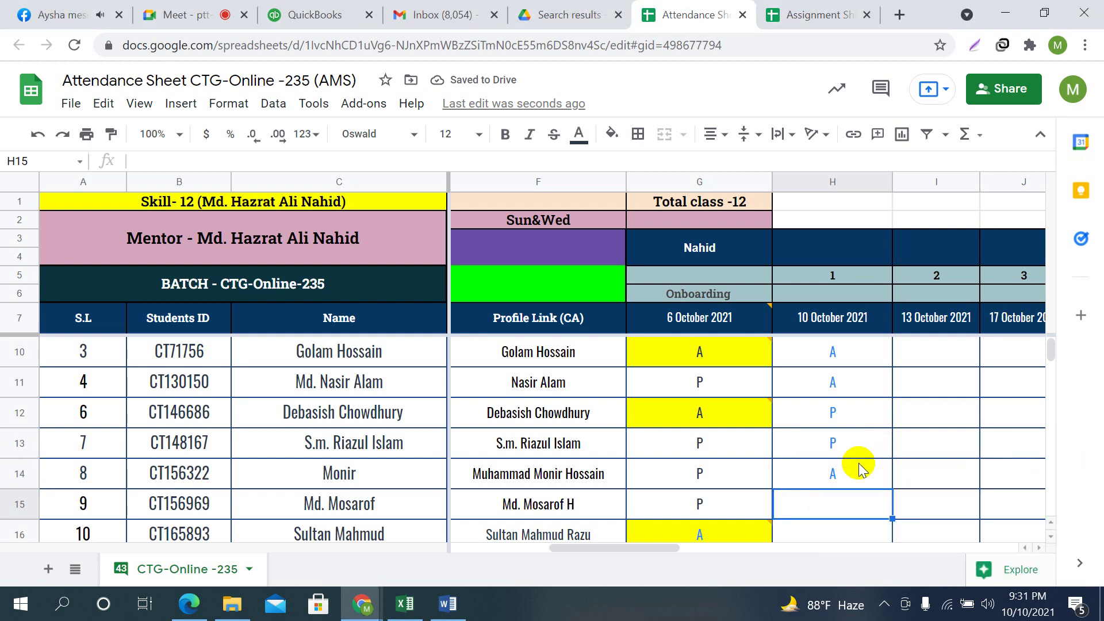
pyautogui.click(852, 389)
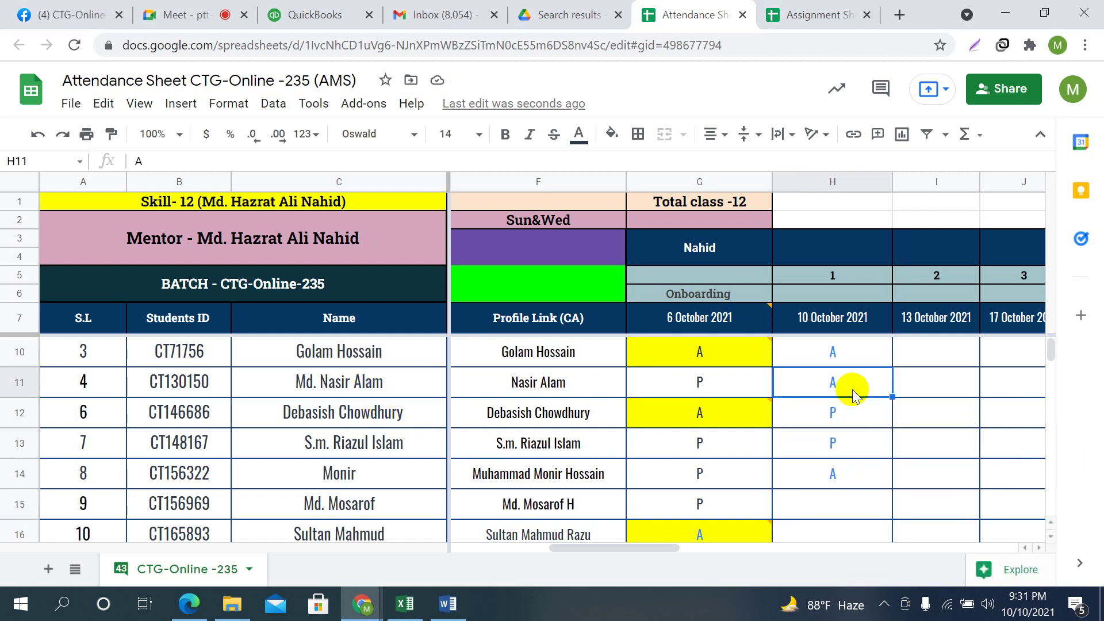
pyautogui.write('P')
pyautogui.press('Down')
pyautogui.press('Down')
pyautogui.press('Down')
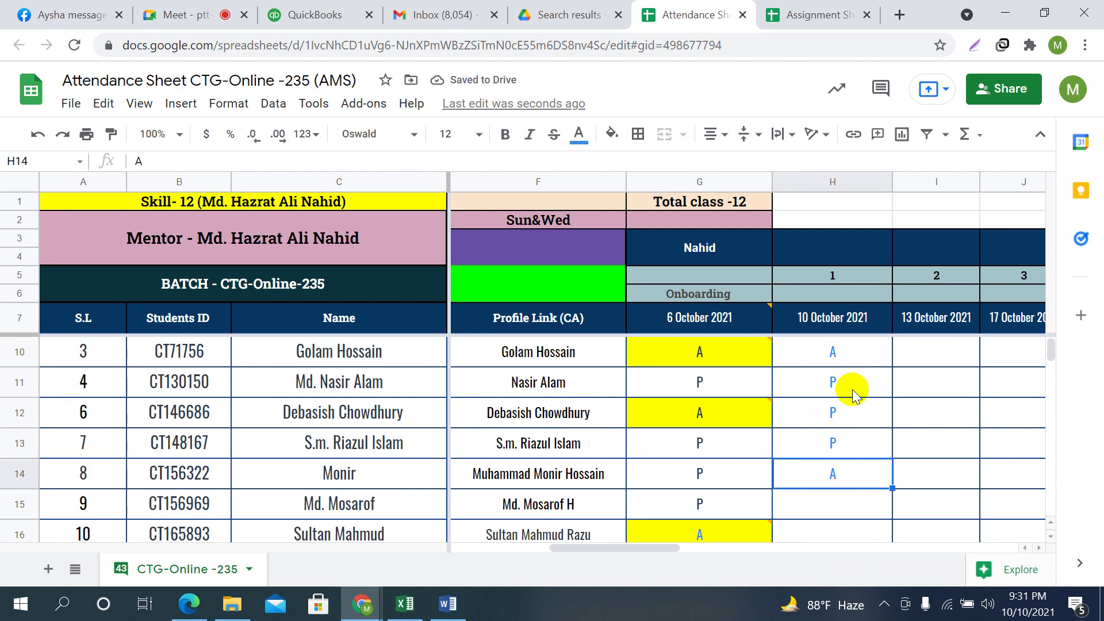
pyautogui.write('A')
pyautogui.press('Down')
pyautogui.write('P')
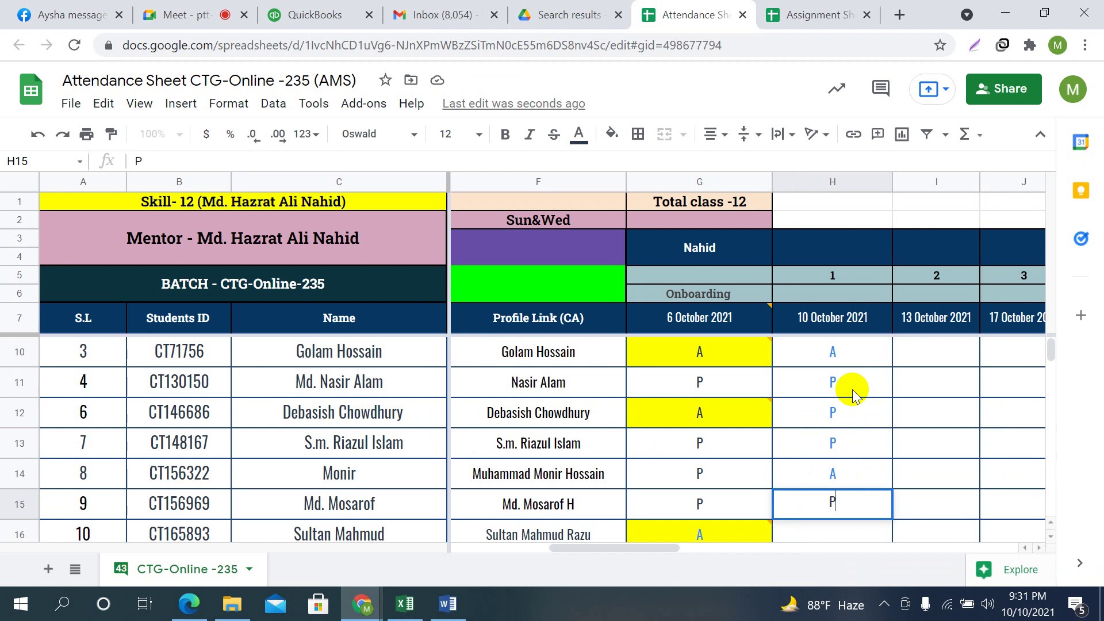
pyautogui.press('Down')
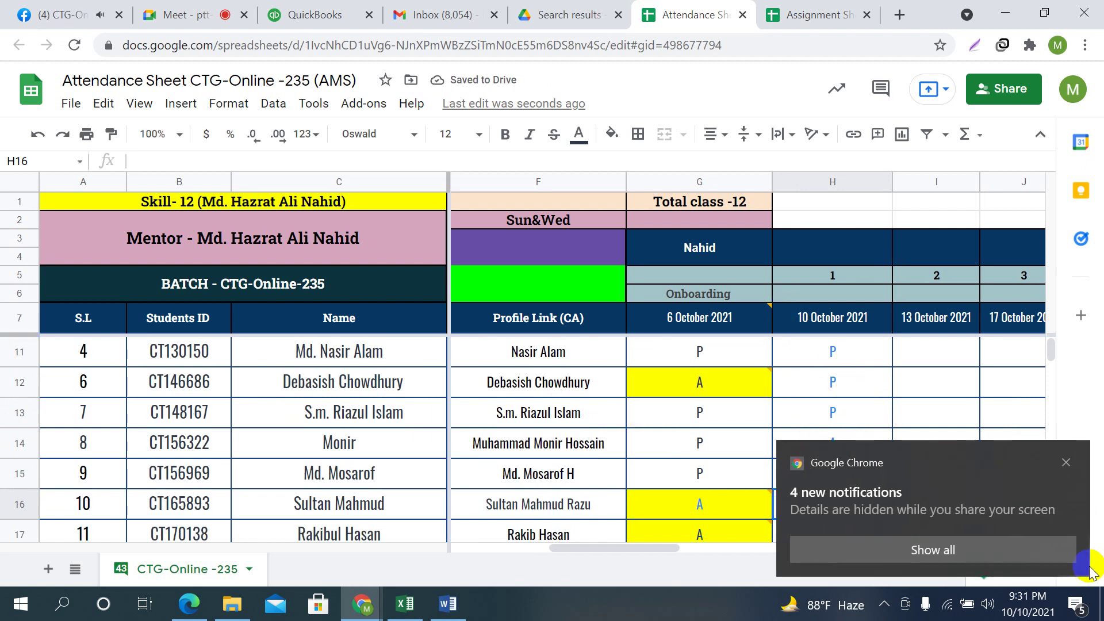
# Mark students 10, 11 and 12 present with P, dismissing the notification popups
pyautogui.click(1066, 462)
pyautogui.write('P')
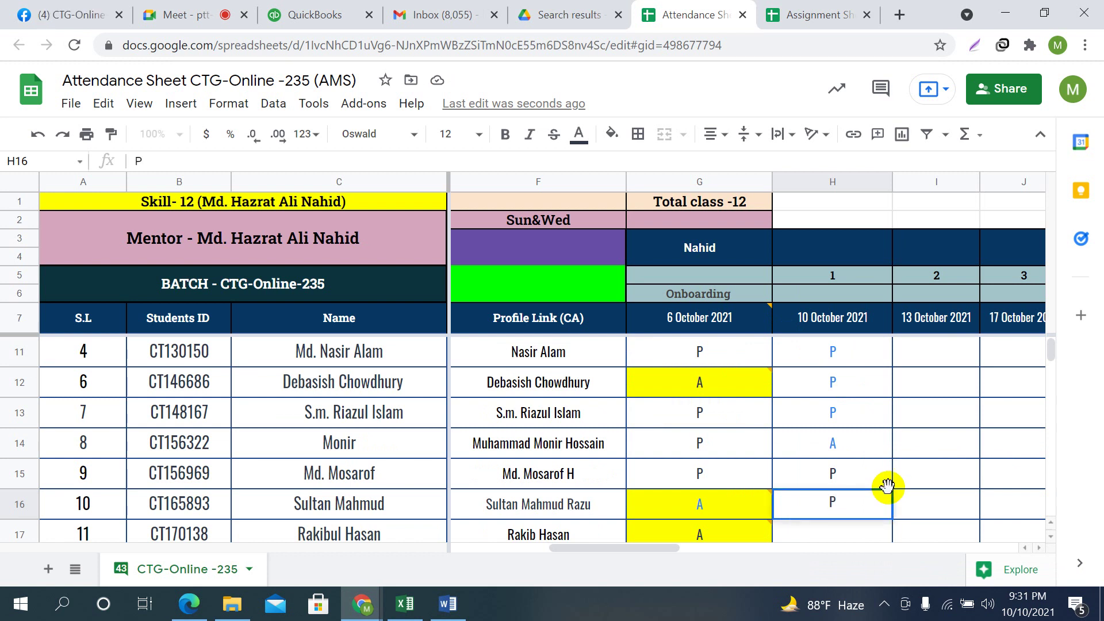
pyautogui.press('Return')
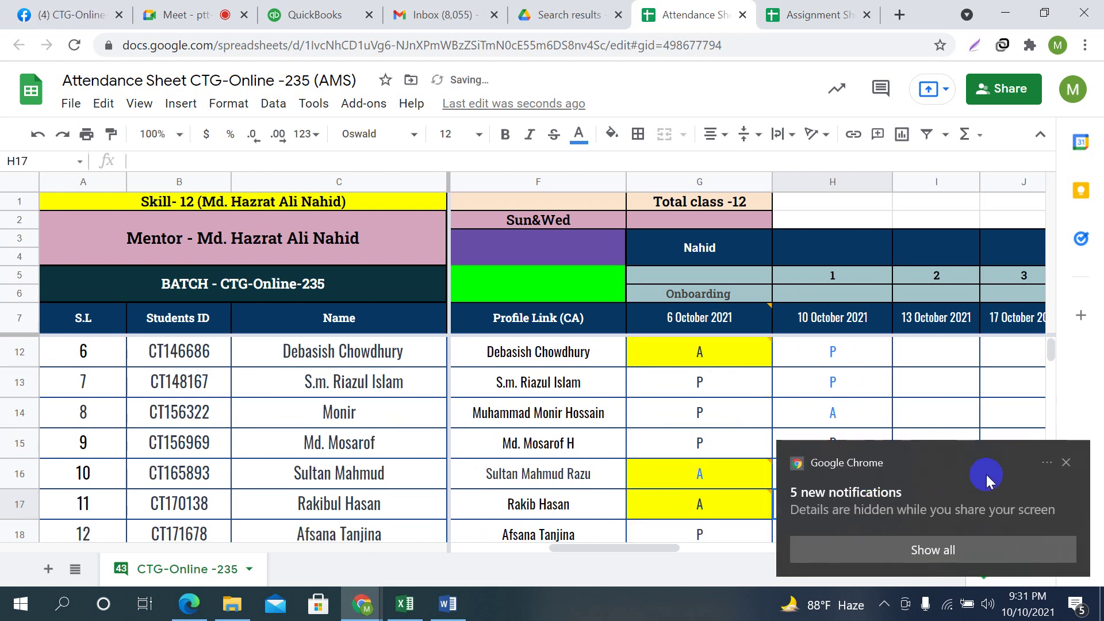
pyautogui.click(1066, 462)
pyautogui.scroll(-1, 897, 472)
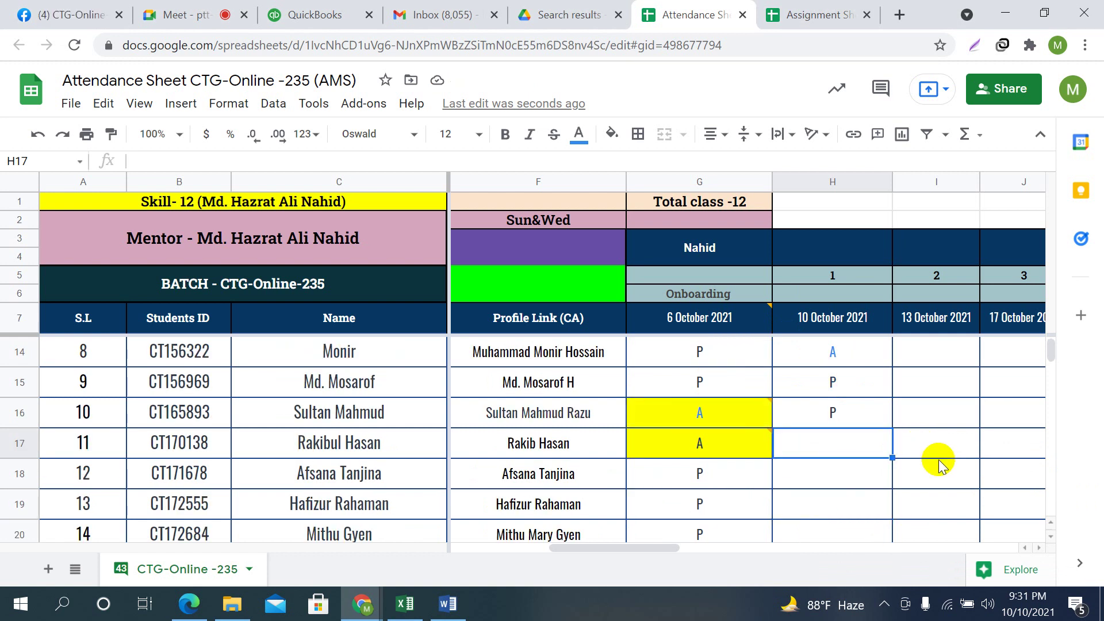
pyautogui.write('P')
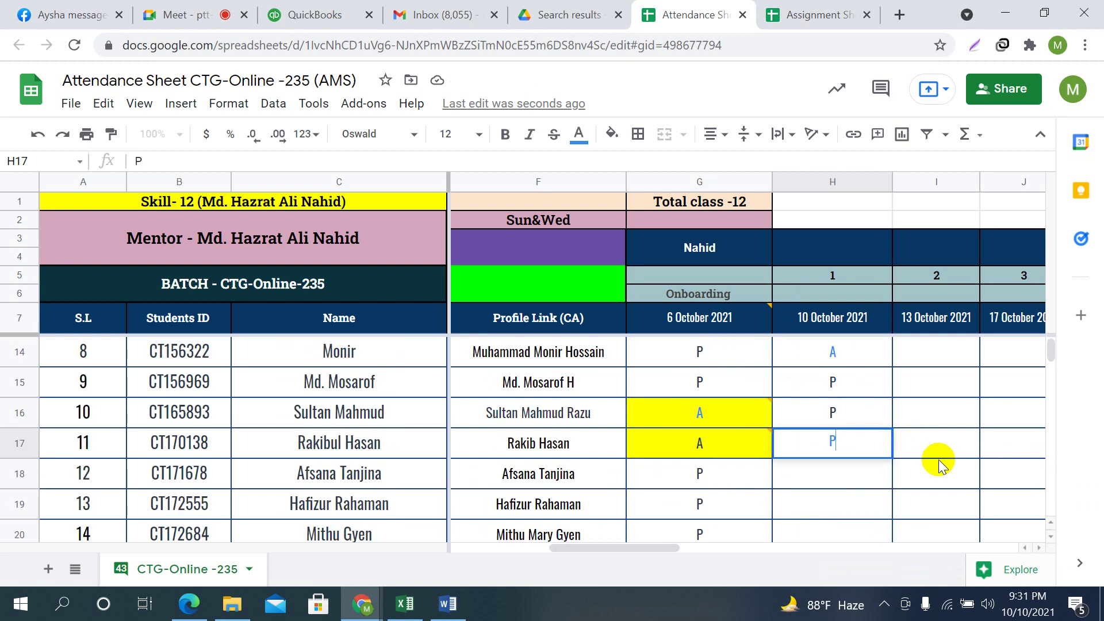
pyautogui.press('Return')
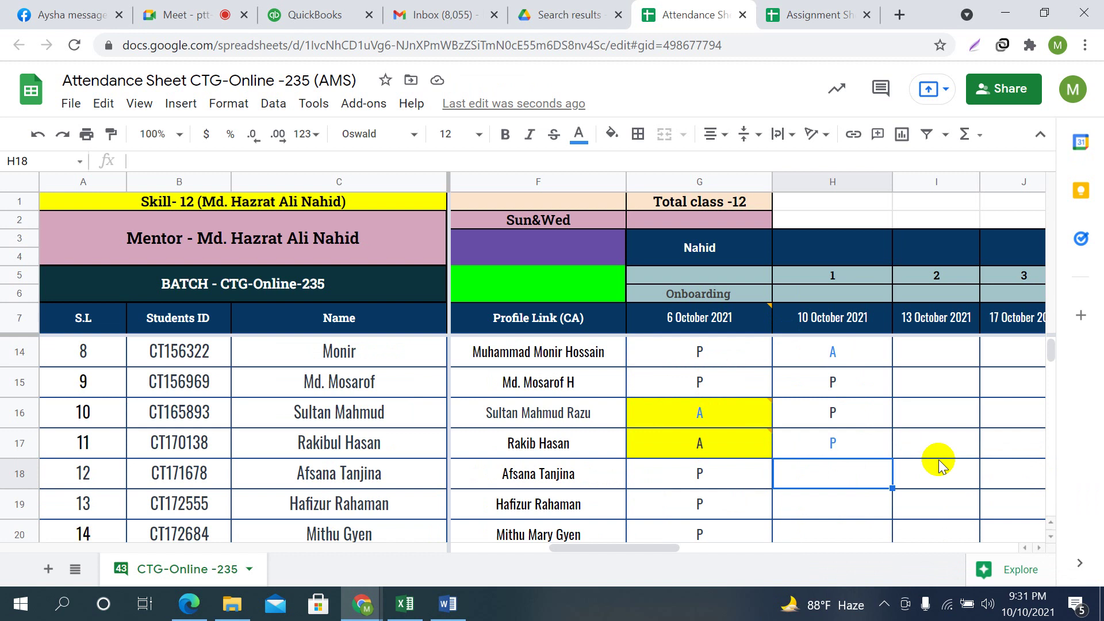
pyautogui.write('P')
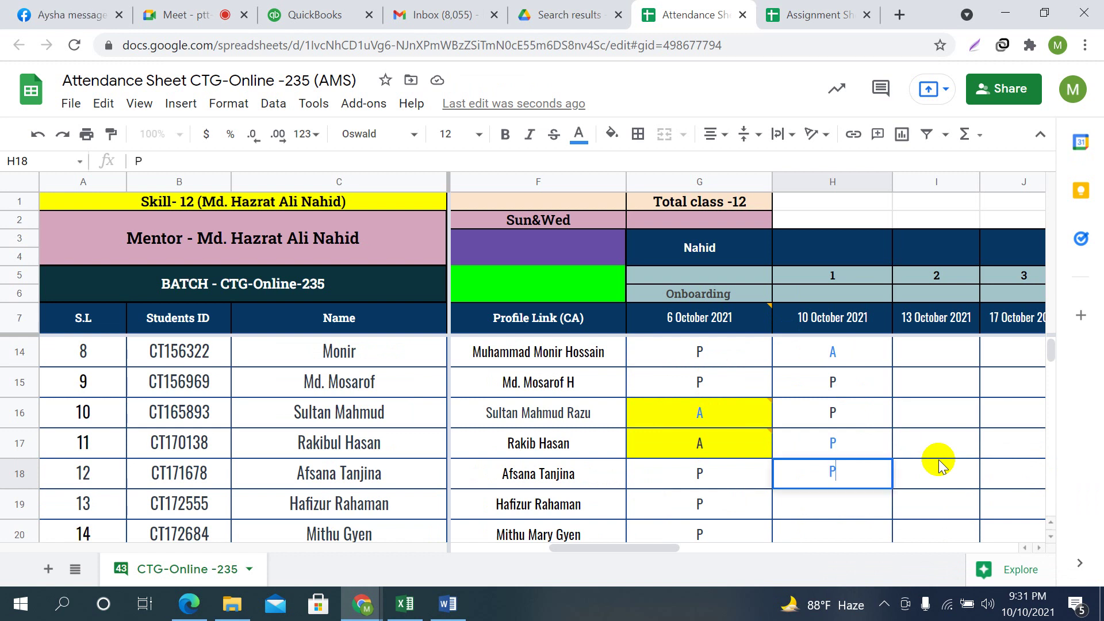
pyautogui.press('Return')
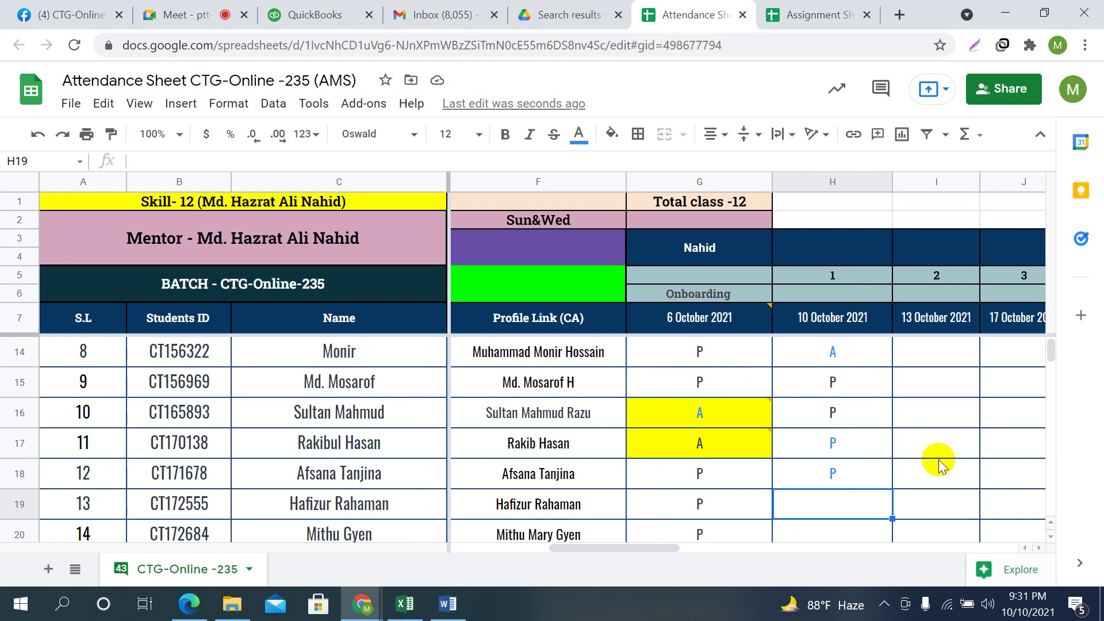
# Mark student 13 as A and students 14 to 18 as P
pyautogui.write('A')
pyautogui.press('Return')
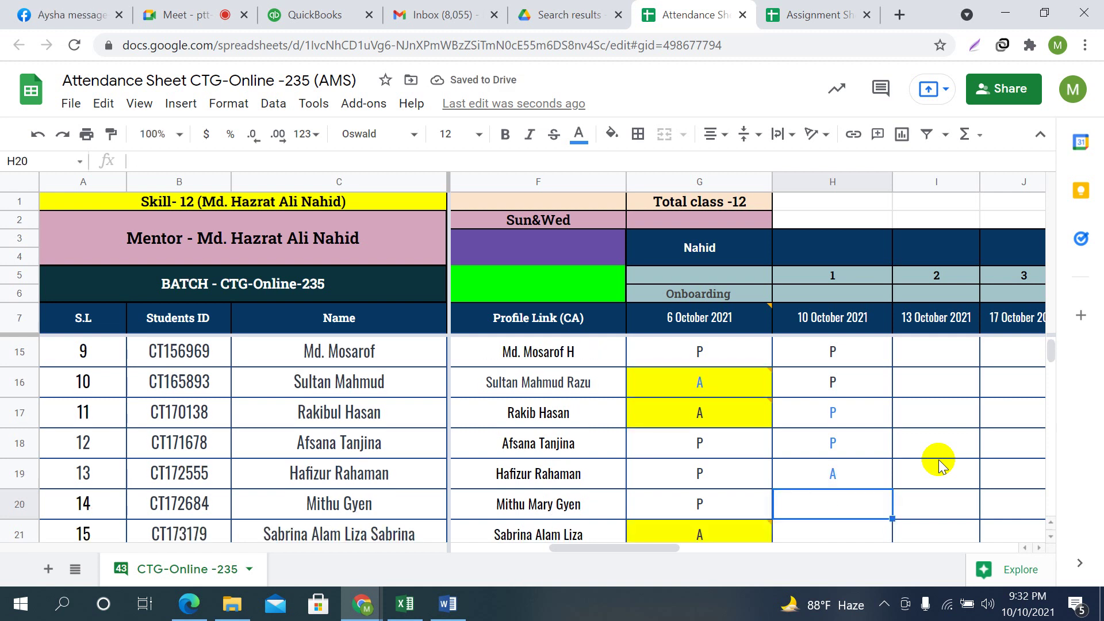
pyautogui.write('P')
pyautogui.press('Return')
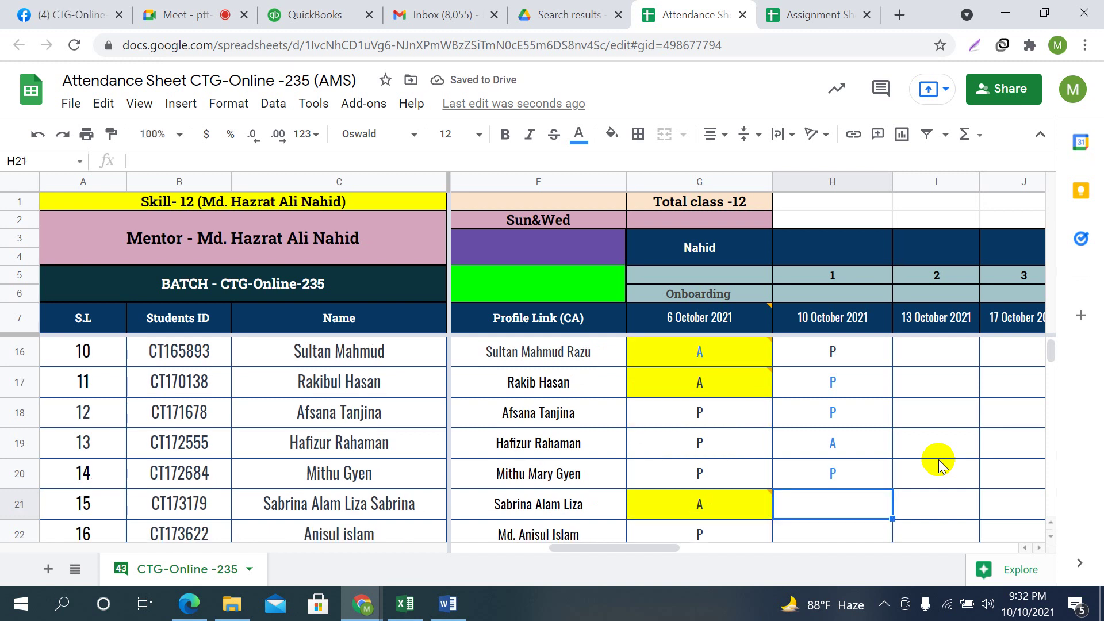
pyautogui.write('P')
pyautogui.press('Return')
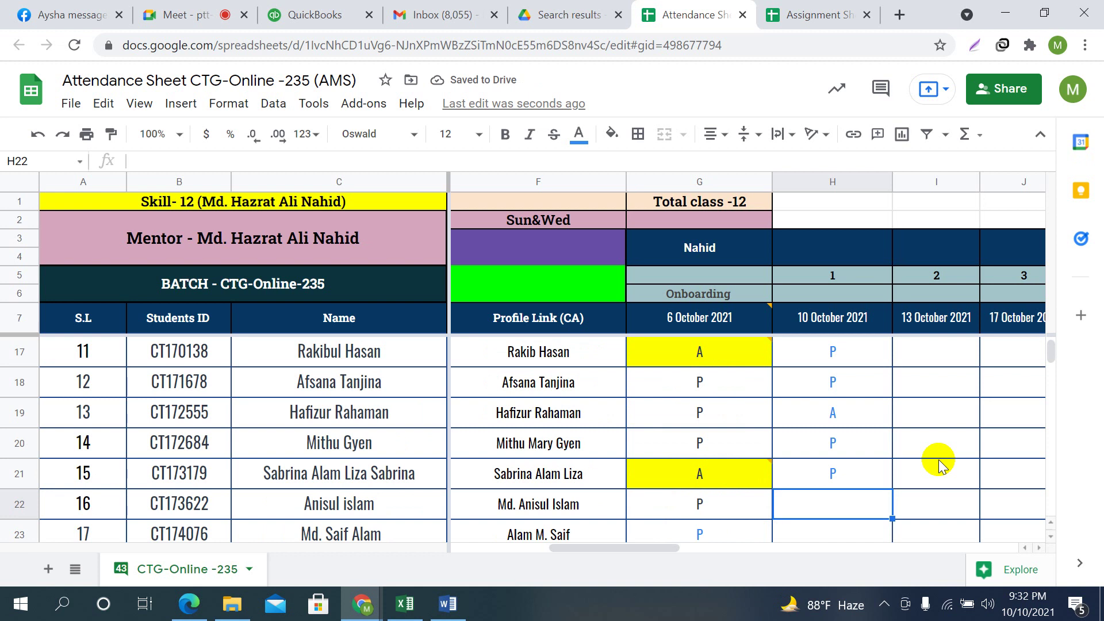
pyautogui.write('P')
pyautogui.press('Return')
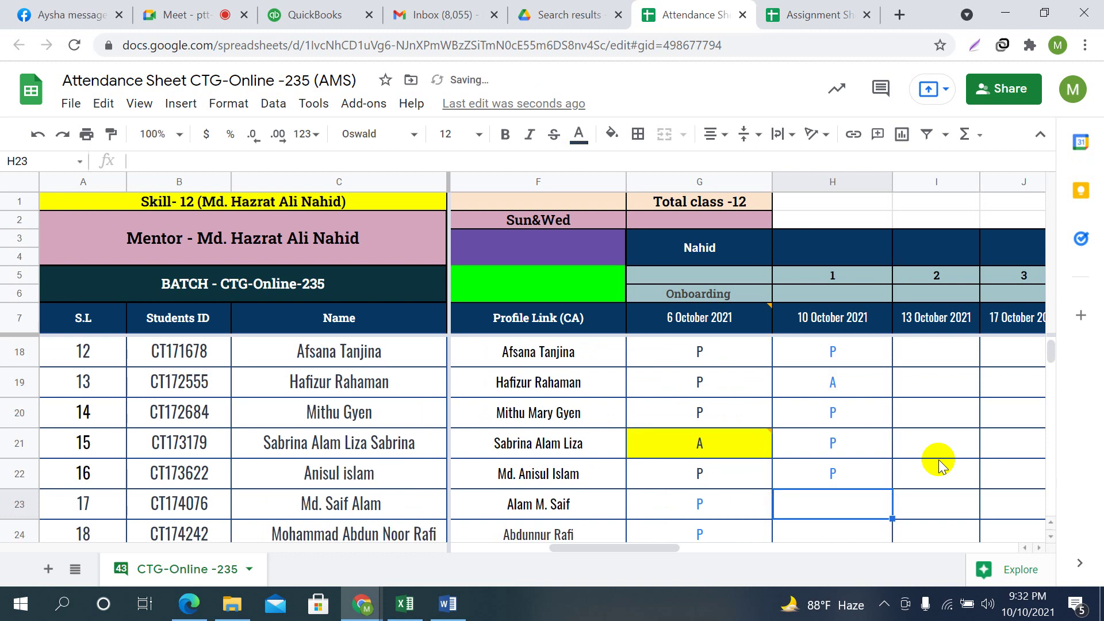
pyautogui.write('P')
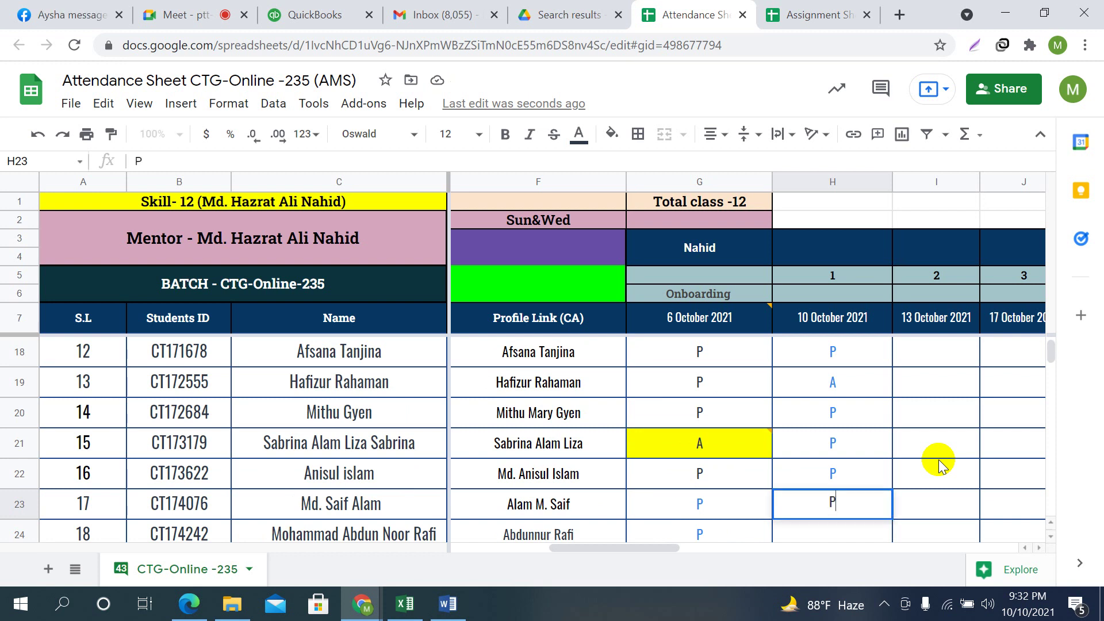
pyautogui.press('Return')
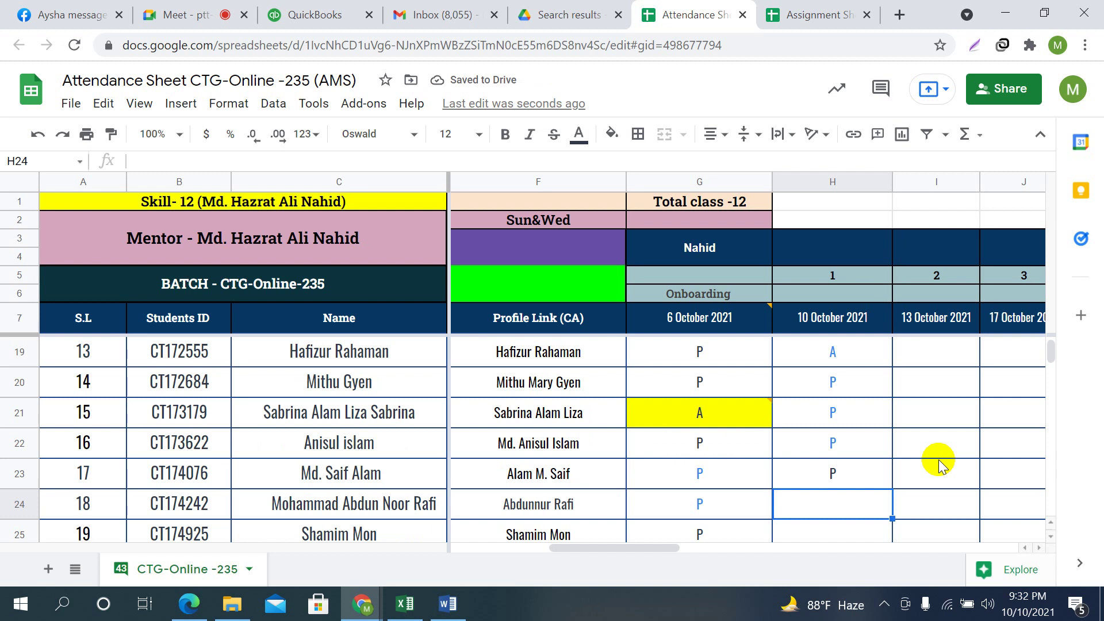
pyautogui.write('P')
pyautogui.press('Return')
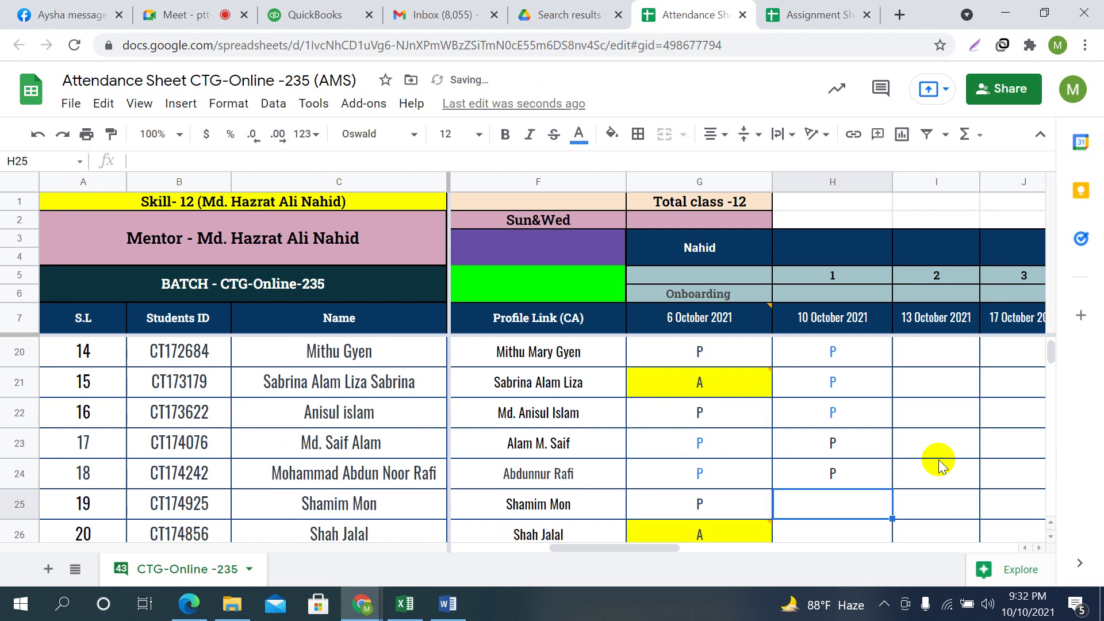
# Enter P for student 19, edit the student name in C25, then move to student 20's cell
pyautogui.write('P')
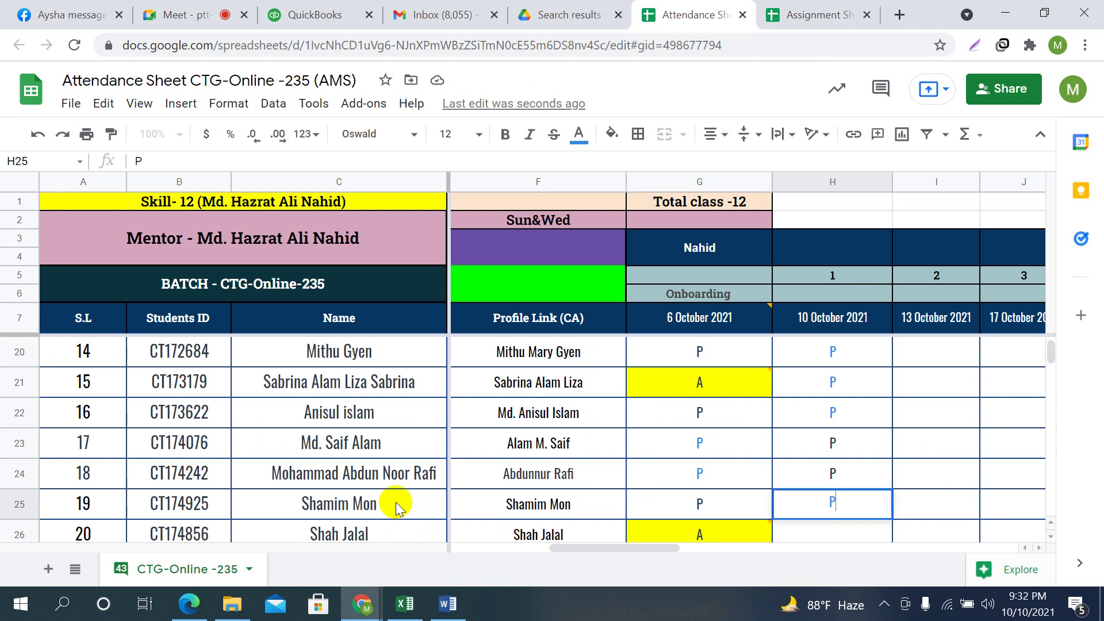
pyautogui.click(395, 503)
pyautogui.click(397, 507)
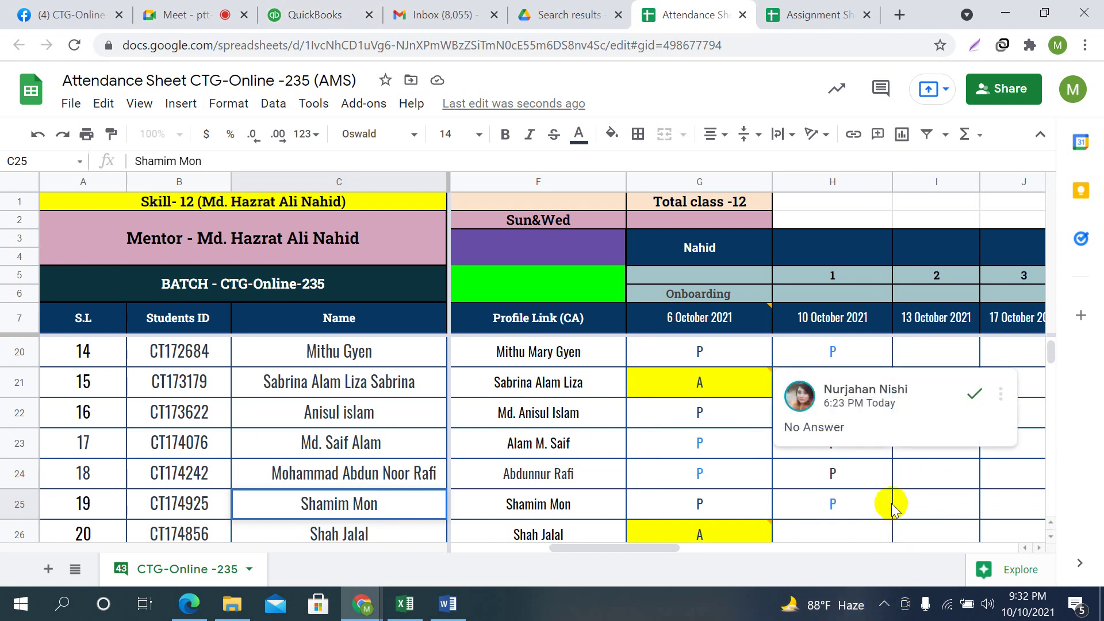
pyautogui.click(932, 498)
pyautogui.scroll(-1, 930, 483)
pyautogui.click(847, 469)
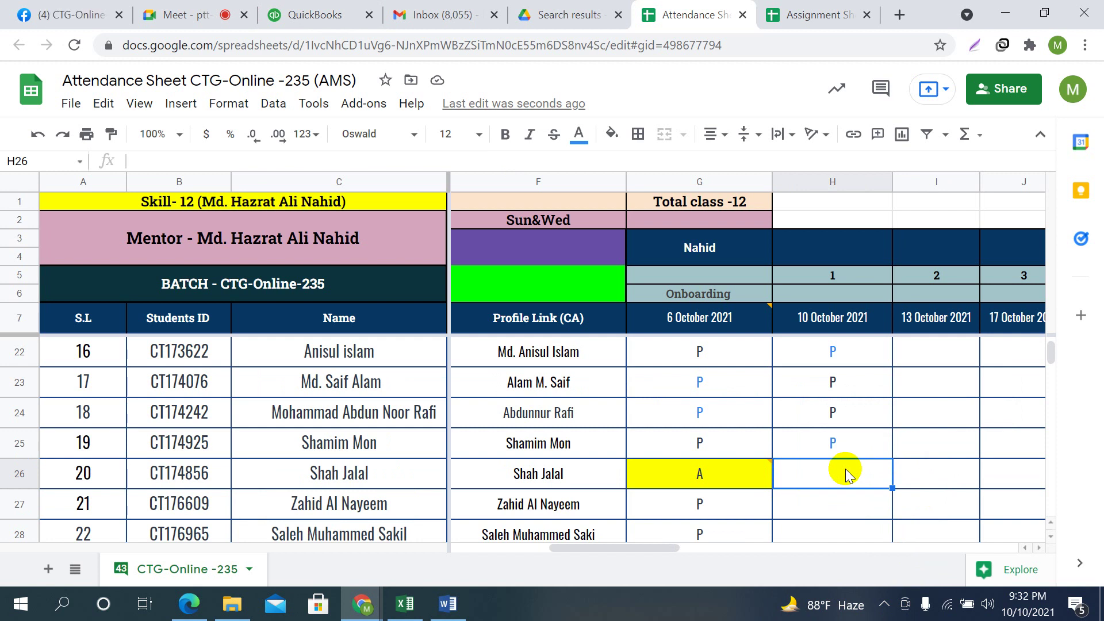
# Mark students 20 through 23 present (P) for 10 October 2021
pyautogui.scroll(-1, 925, 471)
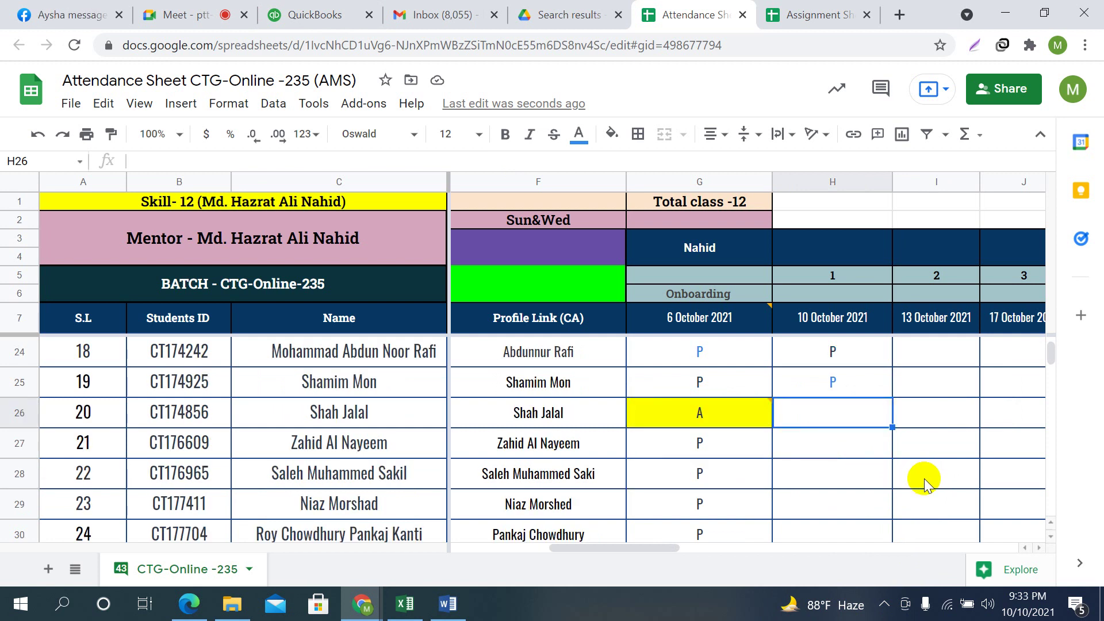
pyautogui.write('P')
pyautogui.press('Return')
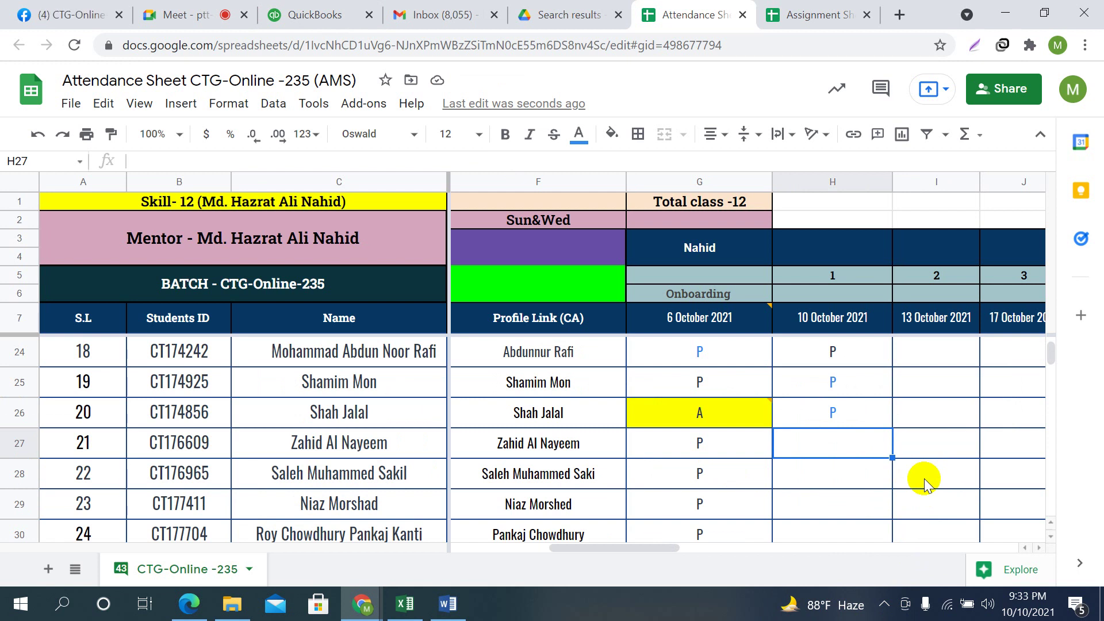
pyautogui.write('P')
pyautogui.press('Return')
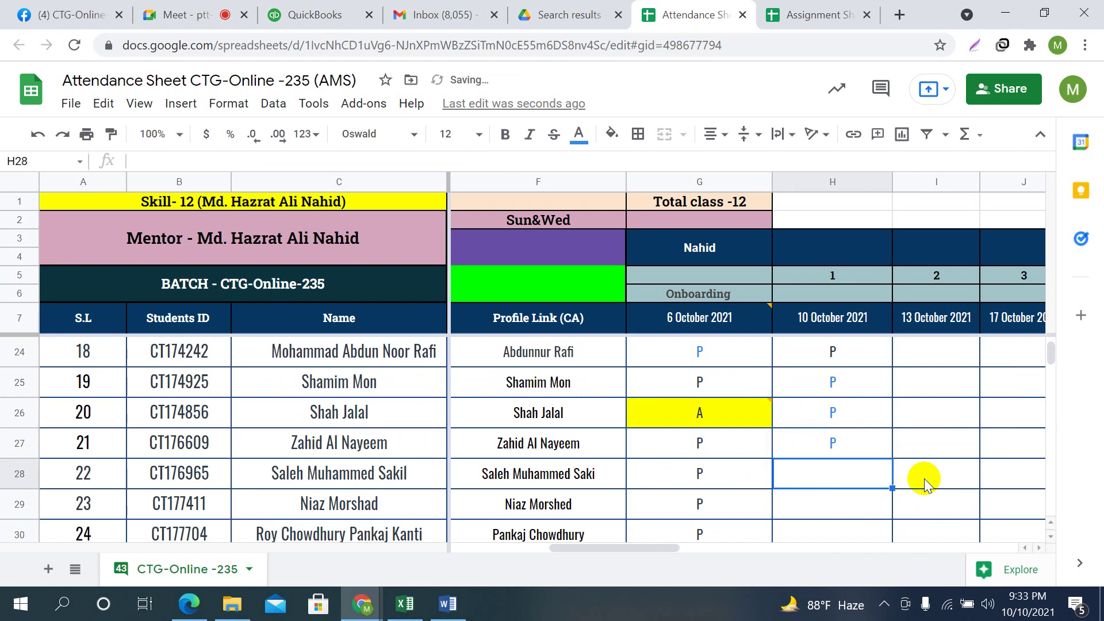
pyautogui.write('P')
pyautogui.press('Return')
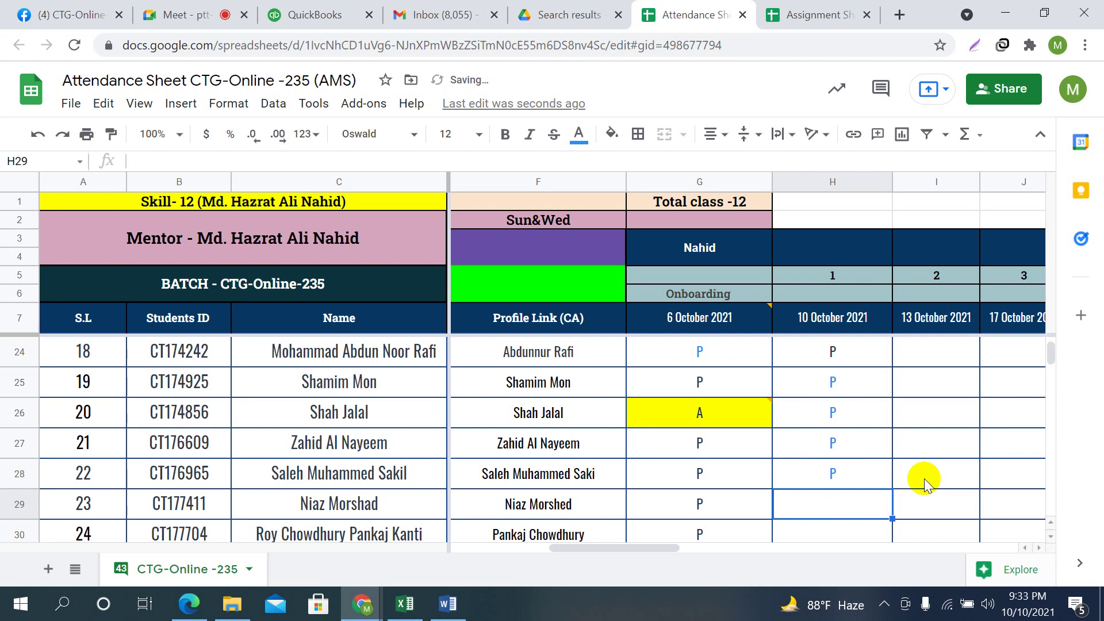
pyautogui.scroll(-3, 929, 457)
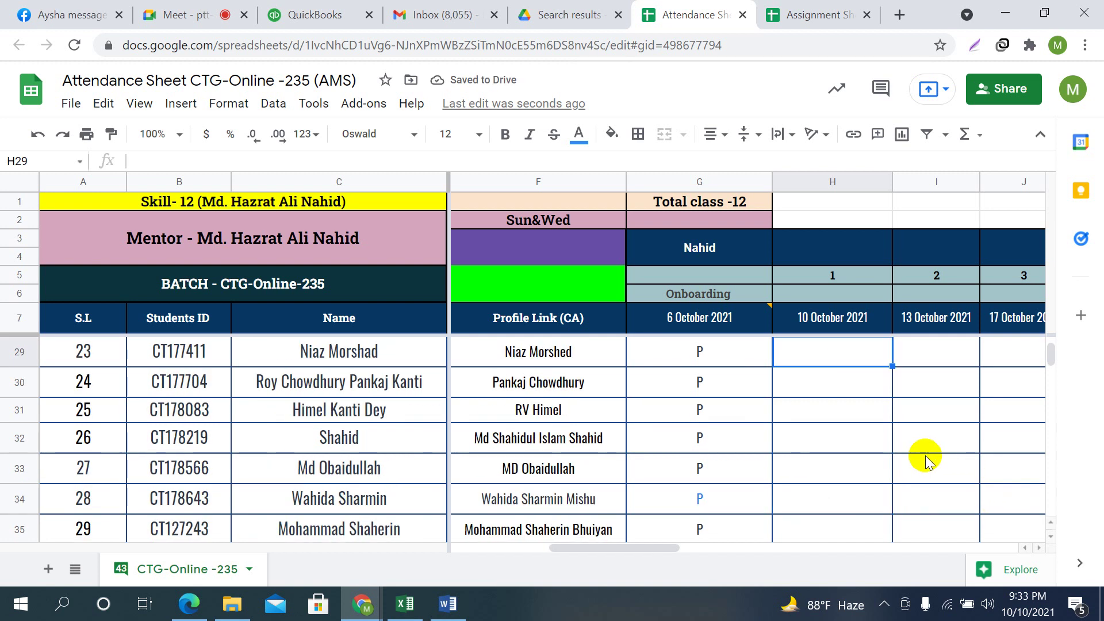
pyautogui.scroll(1, 926, 460)
pyautogui.write('P')
pyautogui.press('Return')
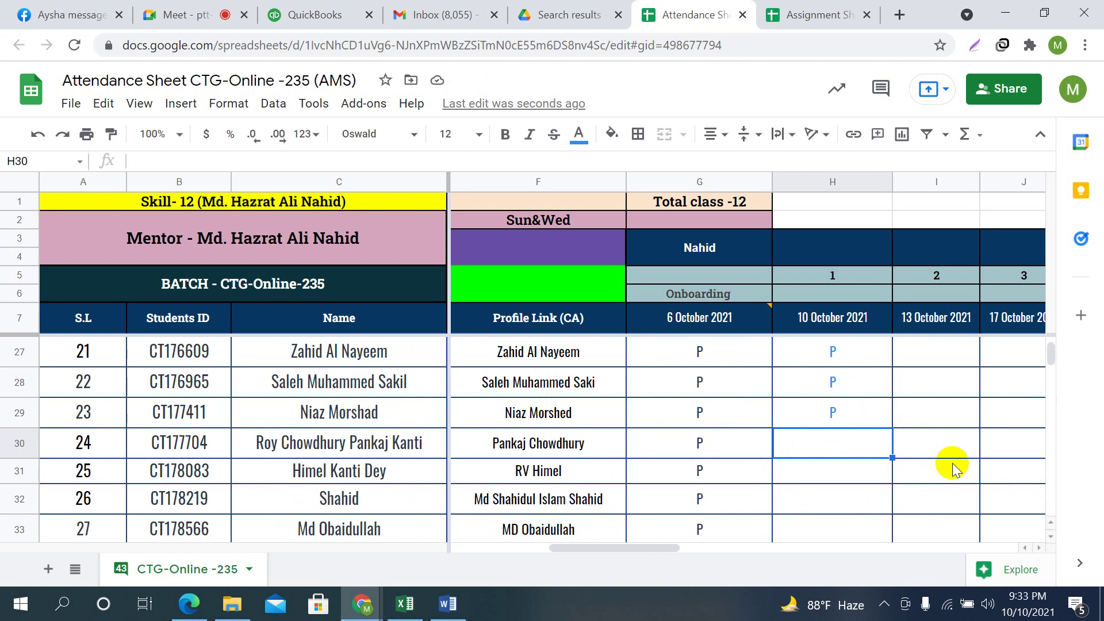
# Mark students 24, 25 and 26 present (P)
pyautogui.click(851, 468)
pyautogui.write('P')
pyautogui.press('Up')
pyautogui.write('P')
pyautogui.press('Return')
pyautogui.press('Down')
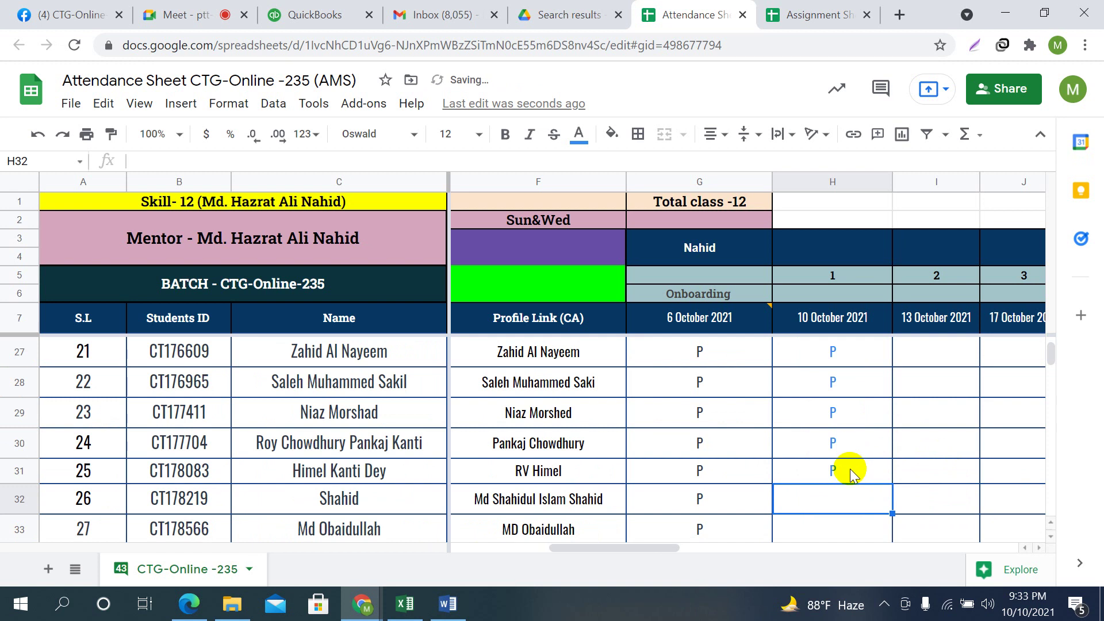
pyautogui.scroll(-1, 924, 447)
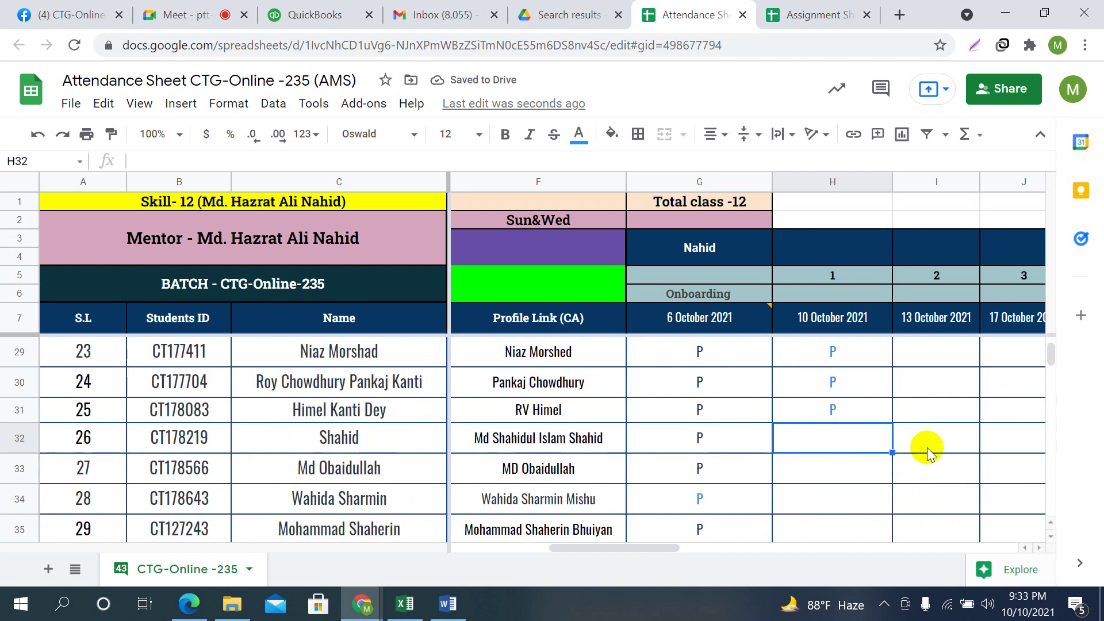
pyautogui.write('P')
pyautogui.press('Return')
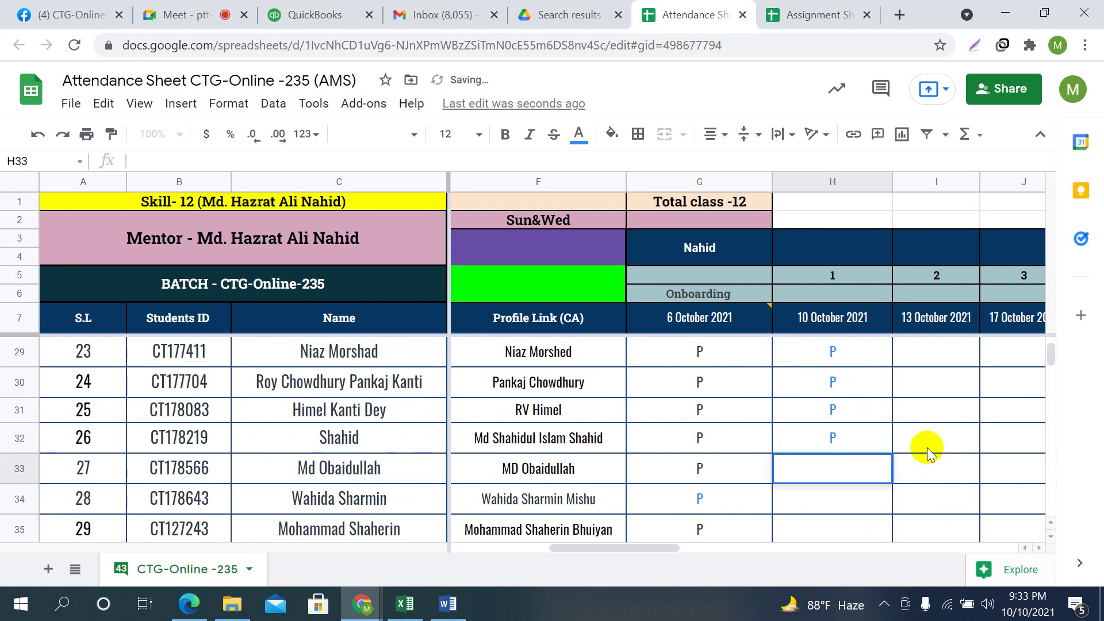
# Cancel the stray H33 edit and give student 27 a P, correcting an accidental A
pyautogui.press('Return')
pyautogui.scroll(-1, 930, 437)
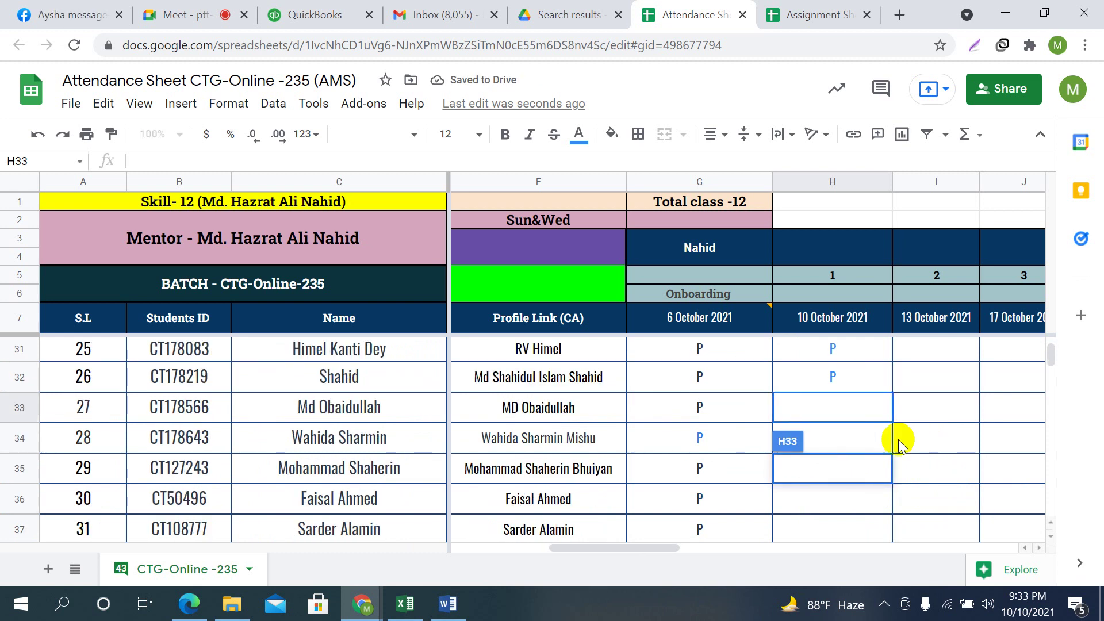
pyautogui.click(944, 457)
pyautogui.click(848, 405)
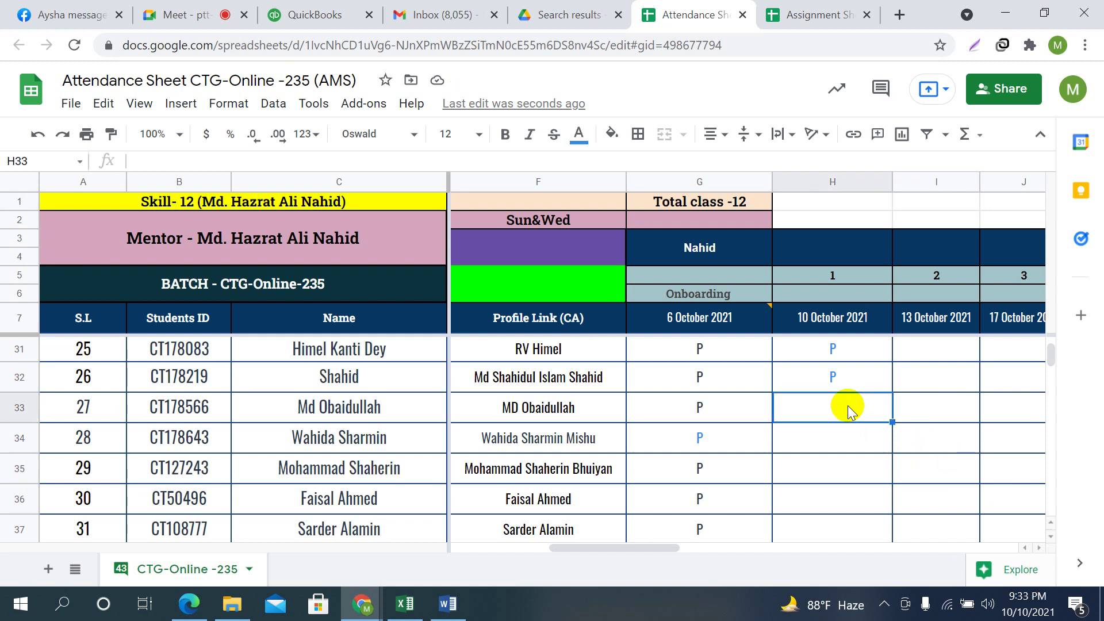
pyautogui.write('A')
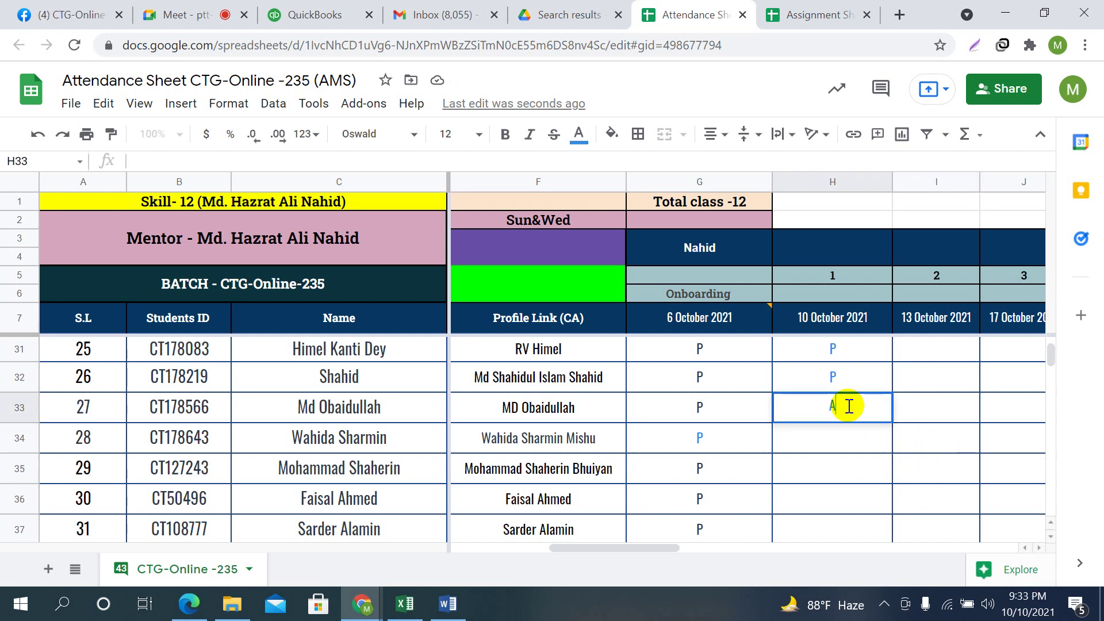
pyautogui.press('Return')
pyautogui.click(848, 406)
pyautogui.write('P')
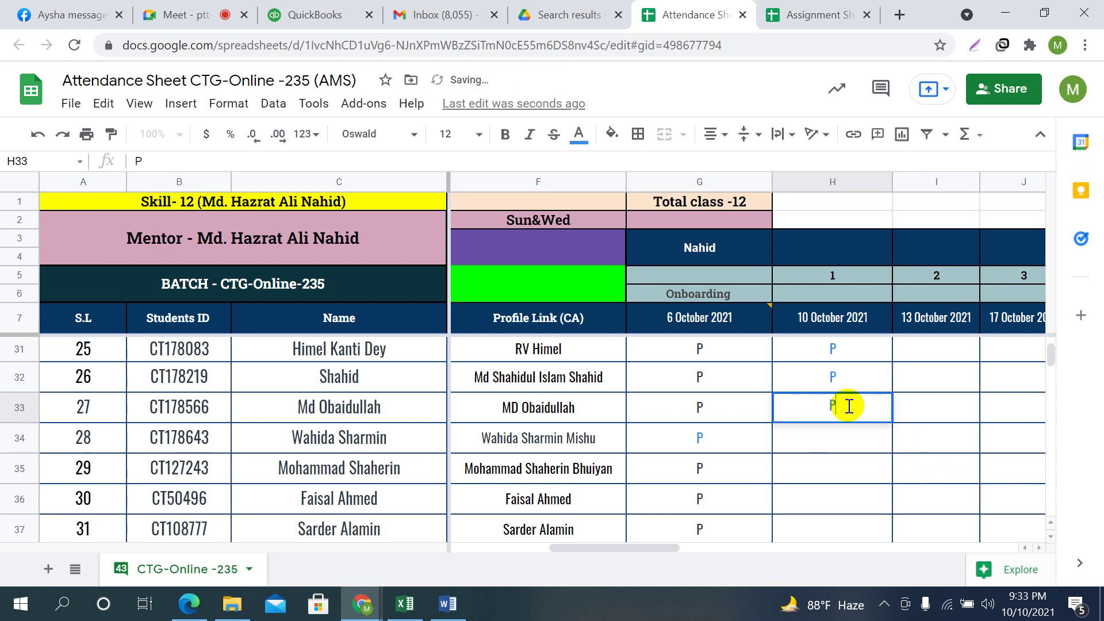
pyautogui.press('Return')
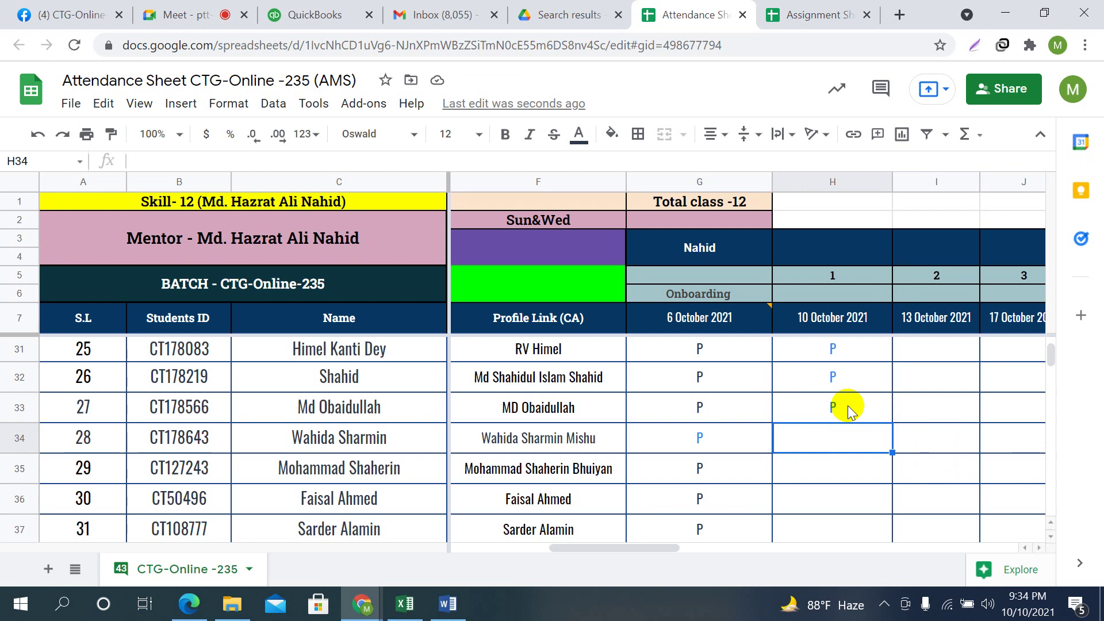
# Enter A for student 28, P in H35, A in H36, and P in H37–H38
pyautogui.write('A')
pyautogui.press('Return')
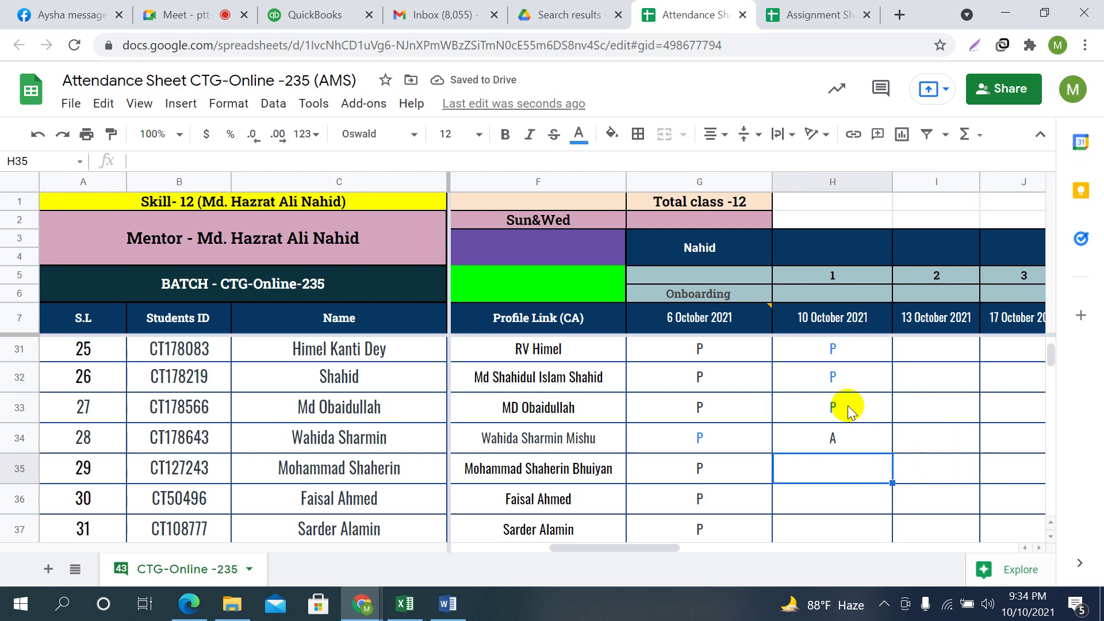
pyautogui.write('P')
pyautogui.press('Return')
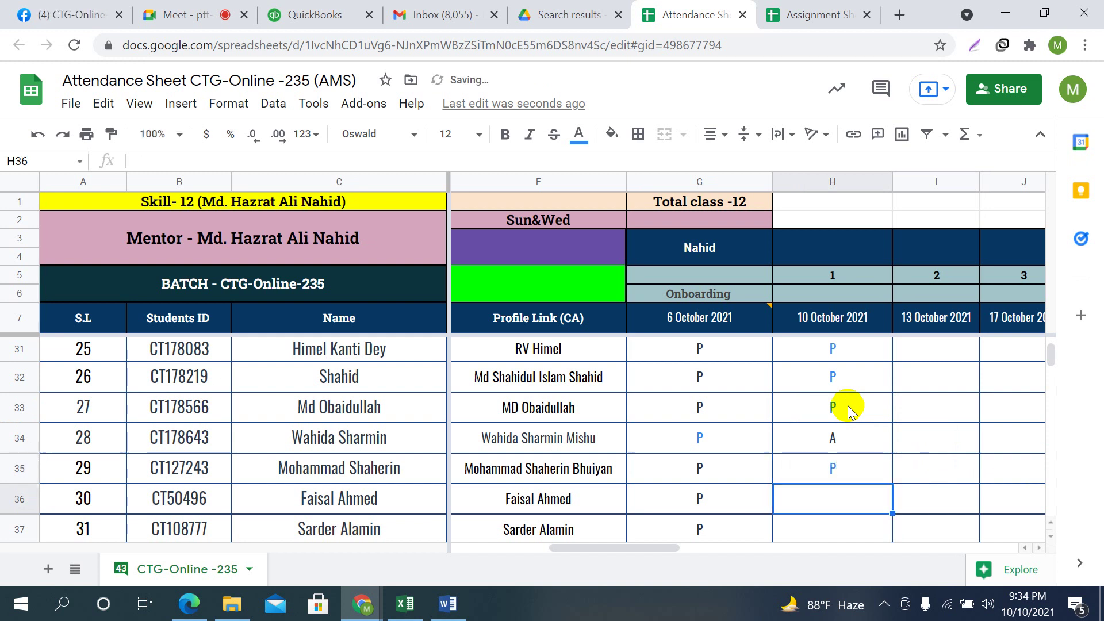
pyautogui.scroll(-1, 907, 449)
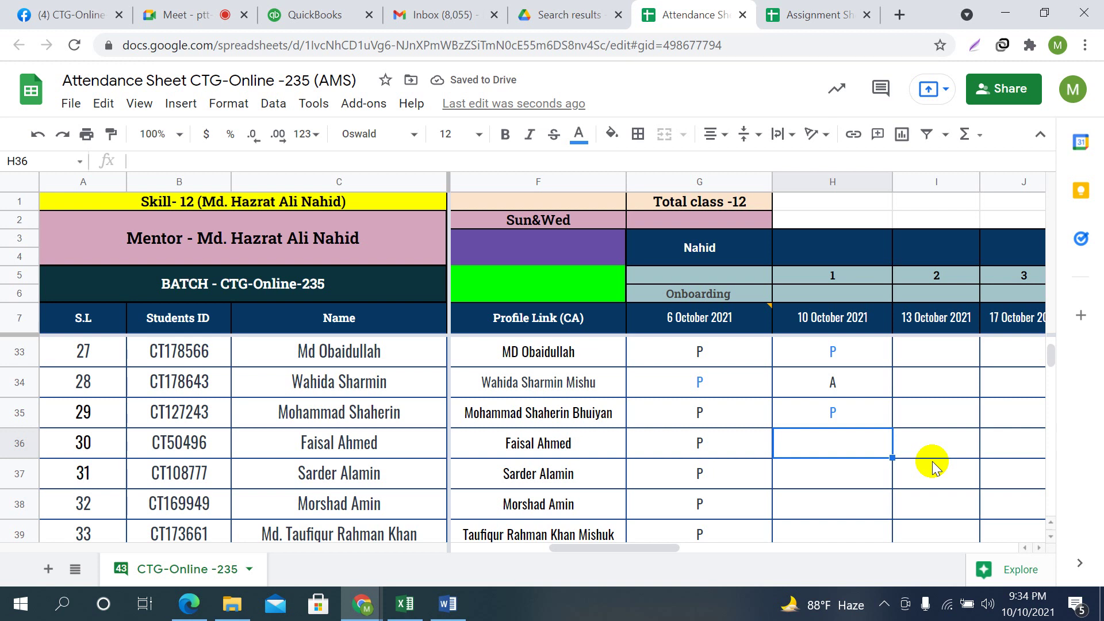
pyautogui.write('A')
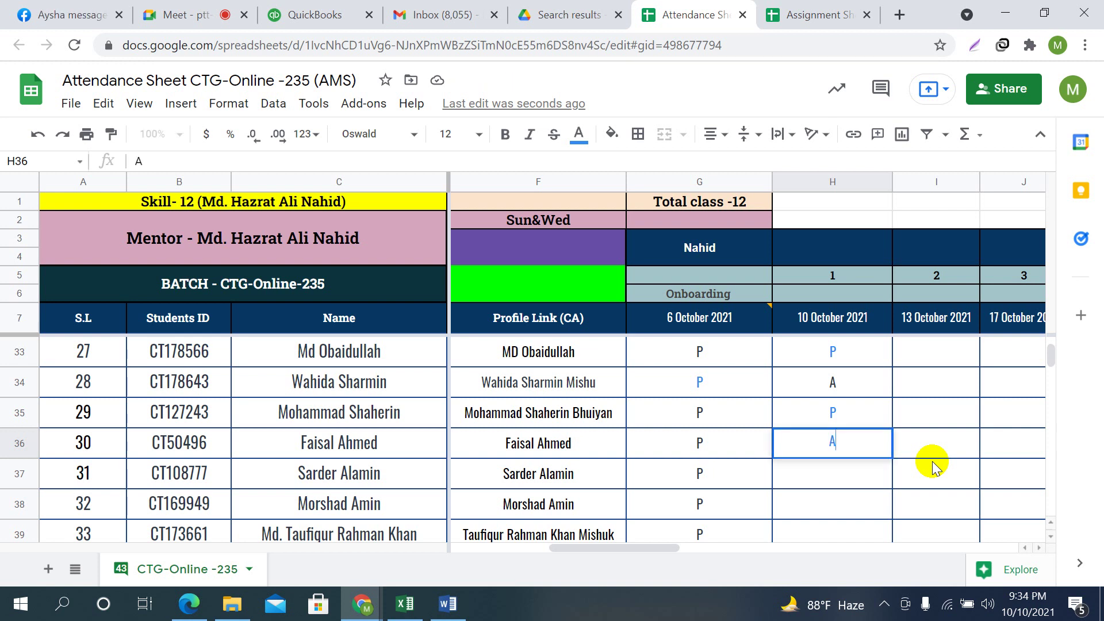
pyautogui.press('Return')
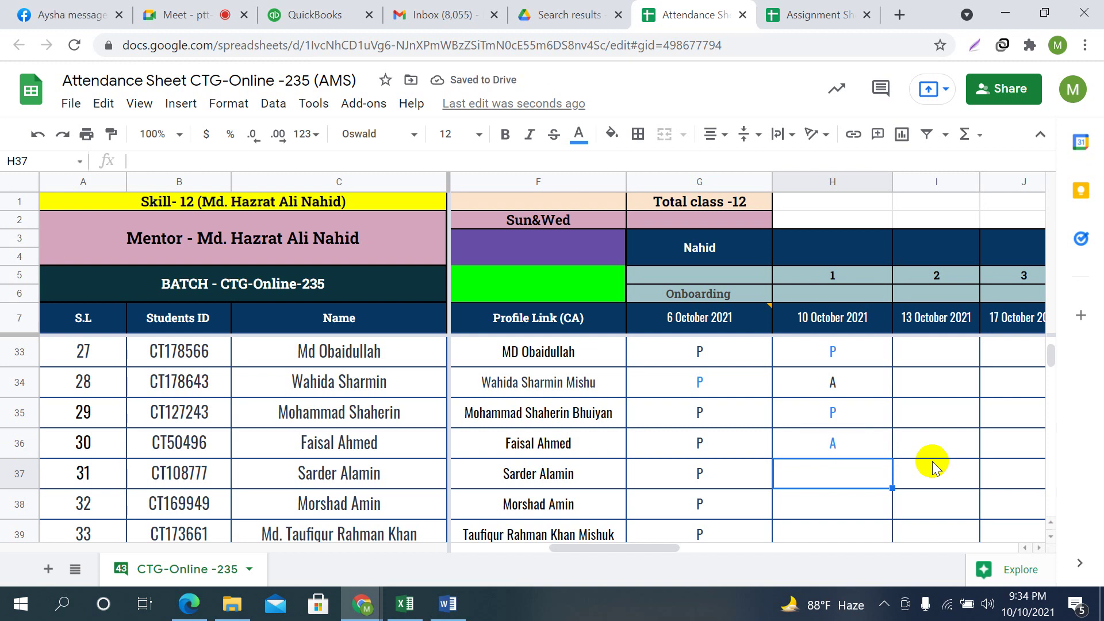
pyautogui.write('P')
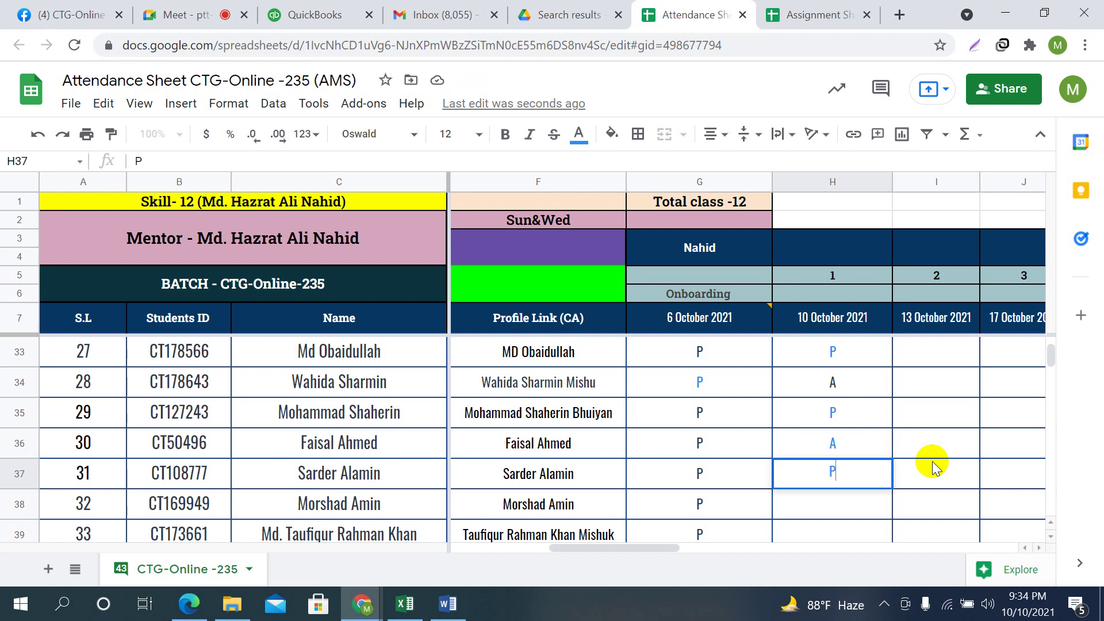
pyautogui.press('Return')
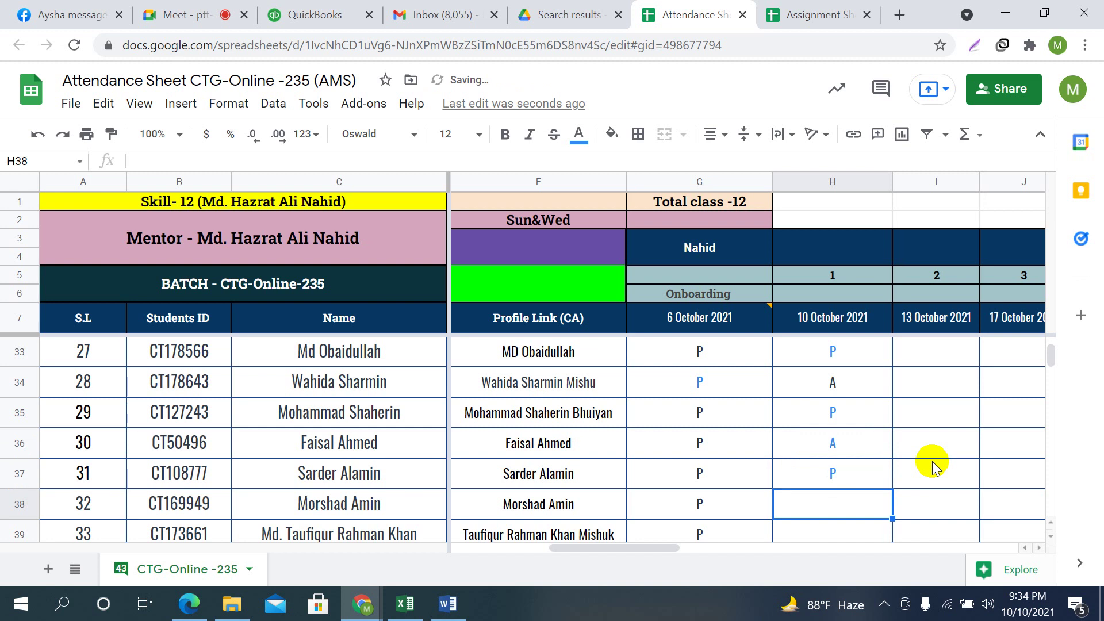
pyautogui.press('Return')
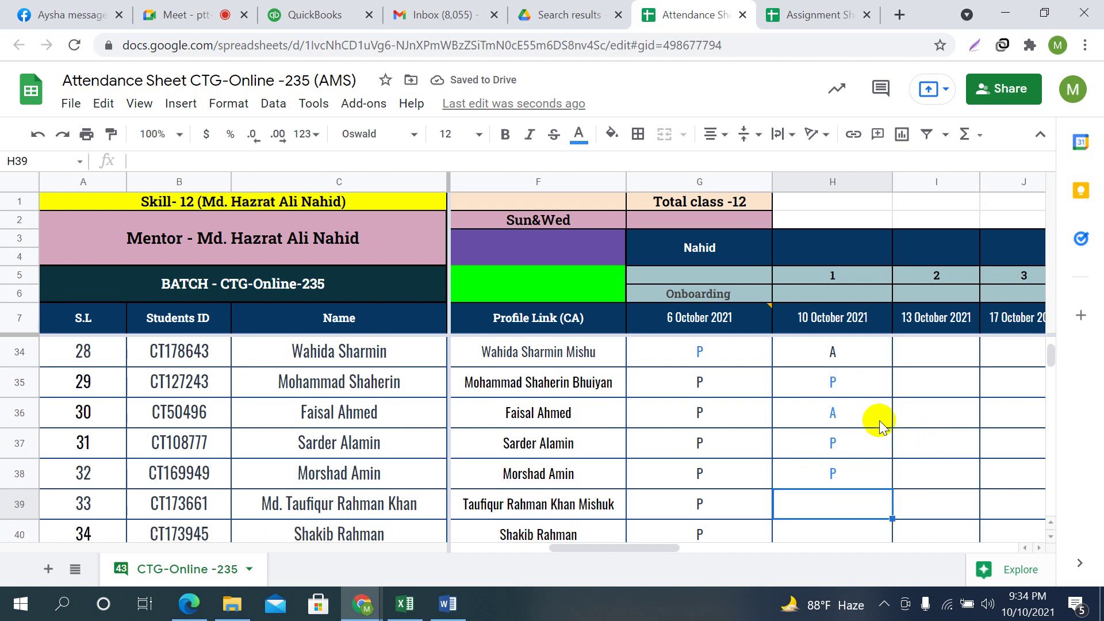
pyautogui.scroll(1, 878, 423)
# Change H34 from A to P and keep H36 marked A
pyautogui.click(850, 475)
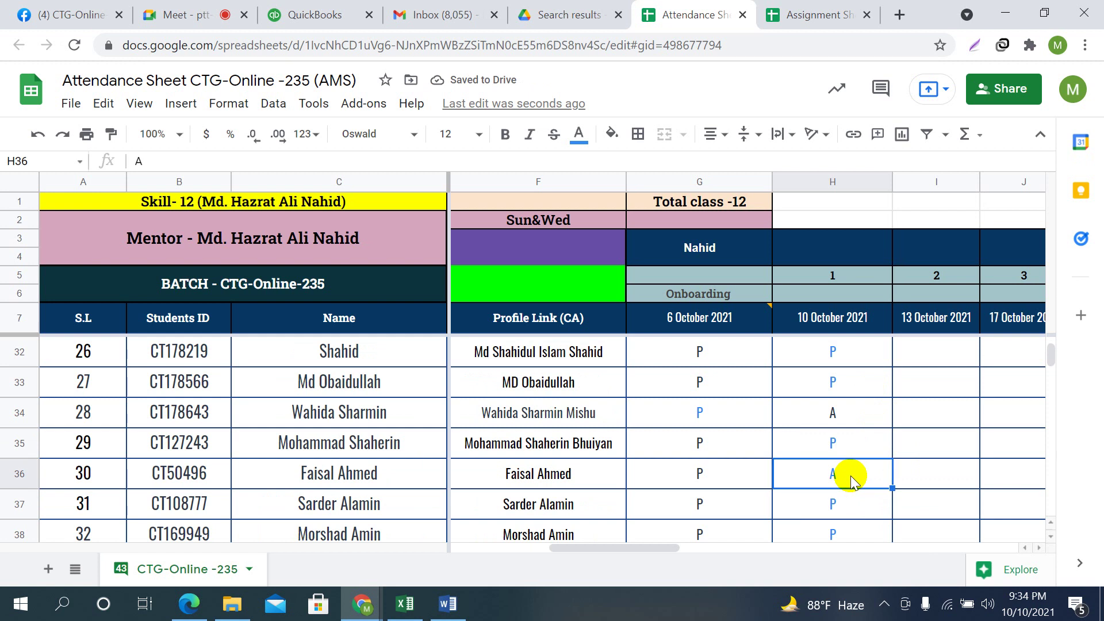
pyautogui.click(840, 411)
pyautogui.scroll(-1, 866, 454)
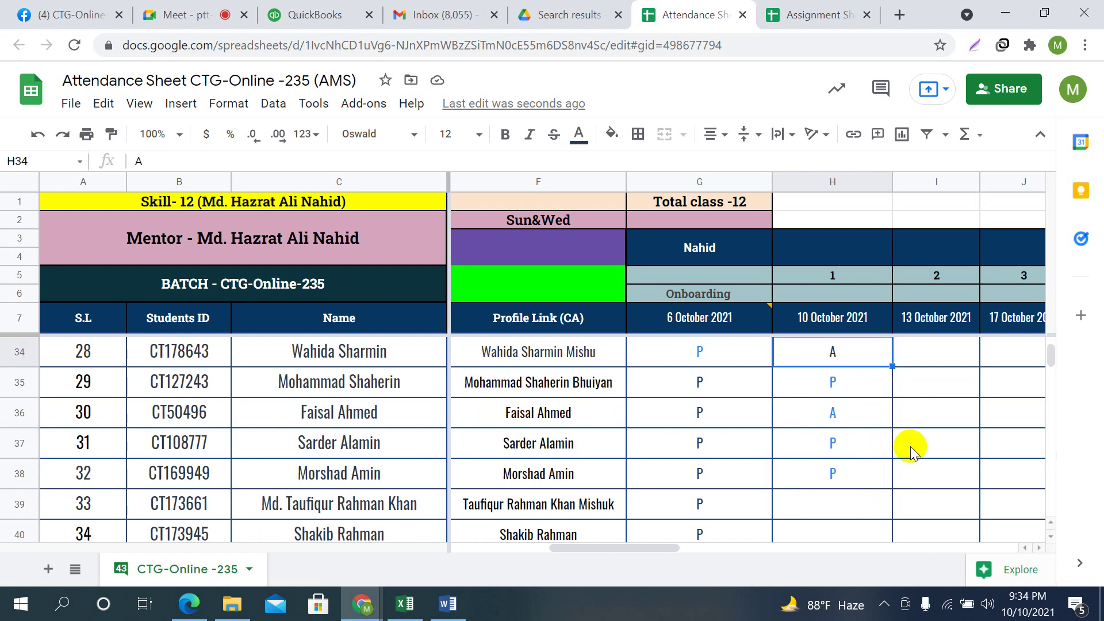
pyautogui.write('P')
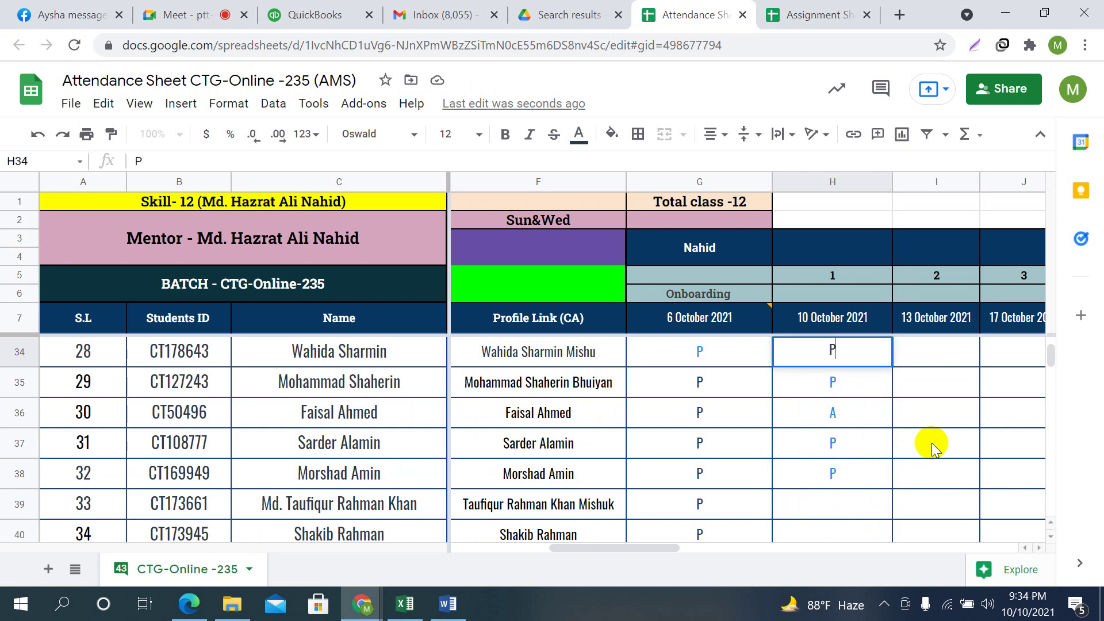
pyautogui.press('Down')
pyautogui.press('Down')
pyautogui.write('A')
pyautogui.press('Down')
pyautogui.press('Down')
pyautogui.press('Down')
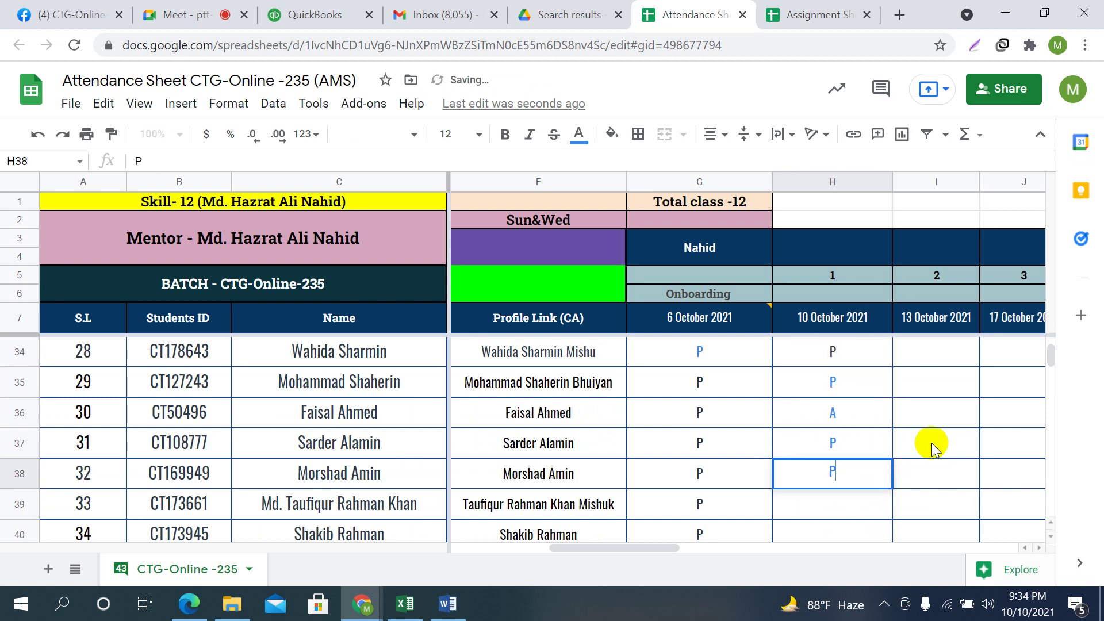
# Mark H39 through H42 present (P)
pyautogui.scroll(-1, 932, 443)
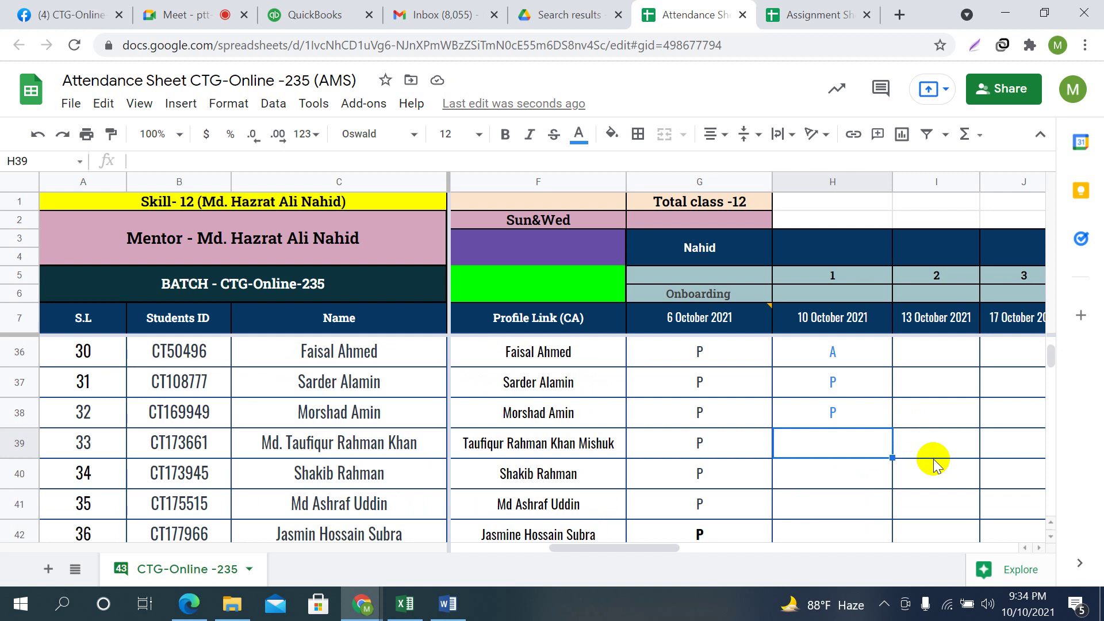
pyautogui.write('P')
pyautogui.press('Down')
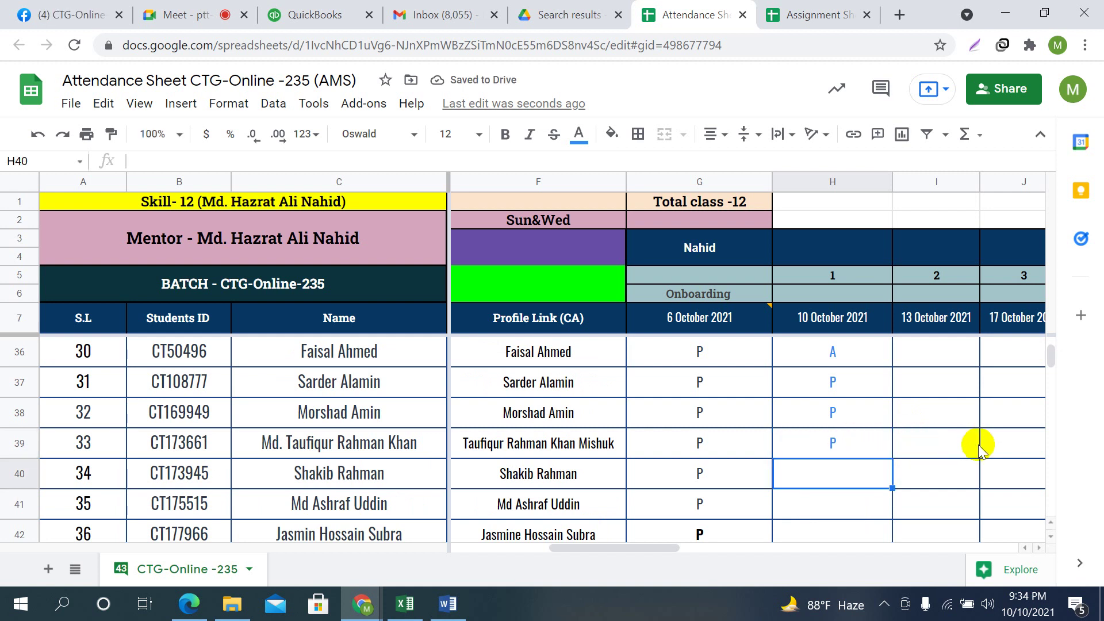
pyautogui.scroll(-1, 998, 462)
pyautogui.write('P')
pyautogui.press('Down')
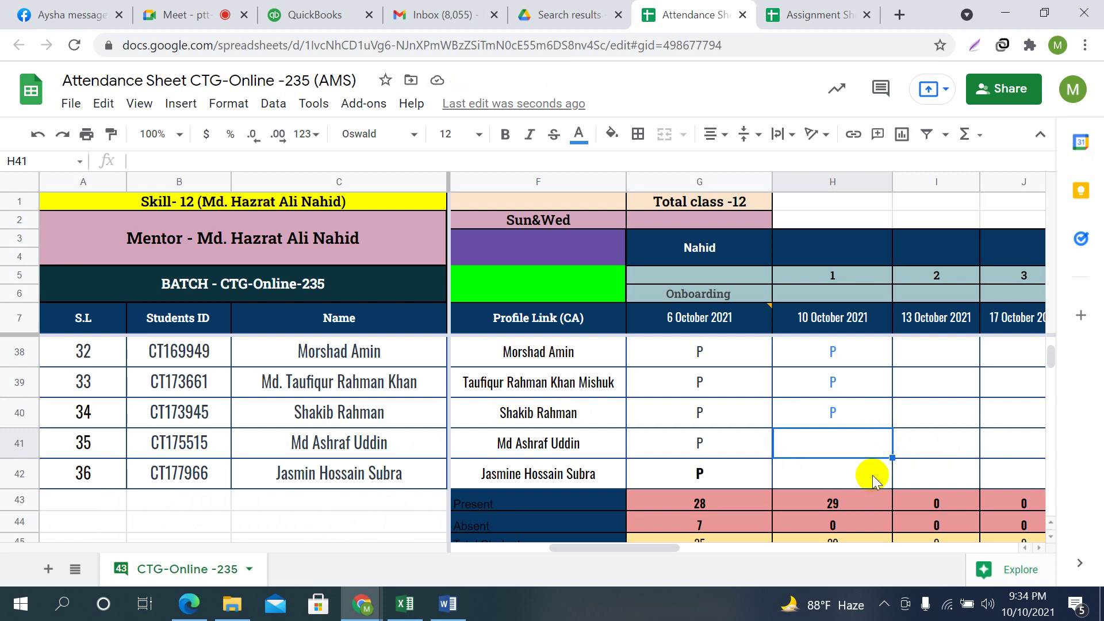
pyautogui.write('P')
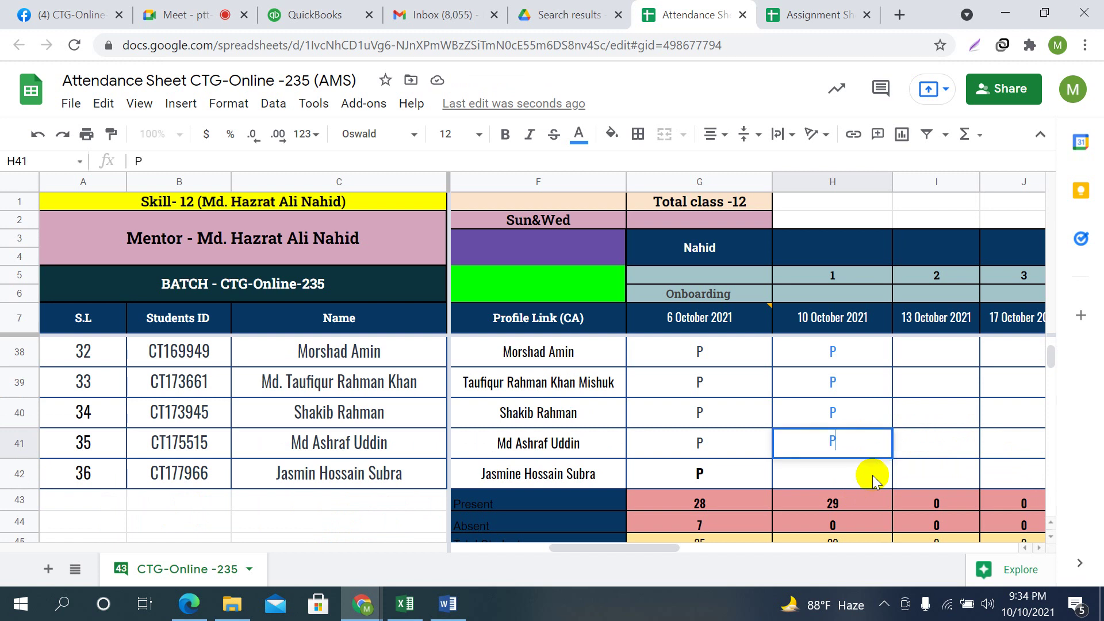
pyautogui.press('Down')
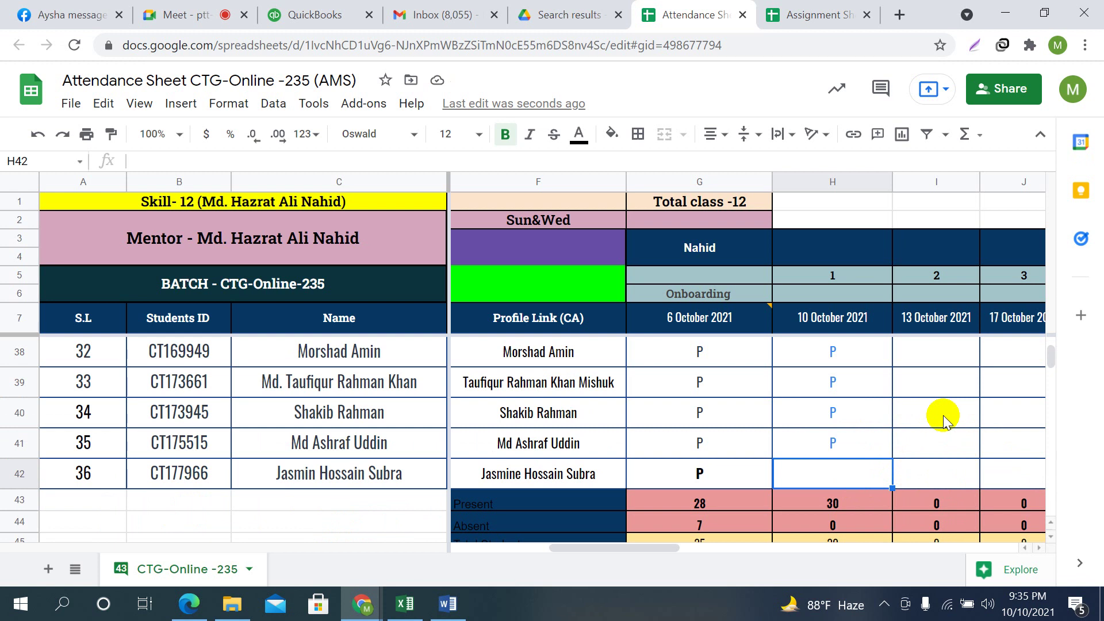
pyautogui.write('P')
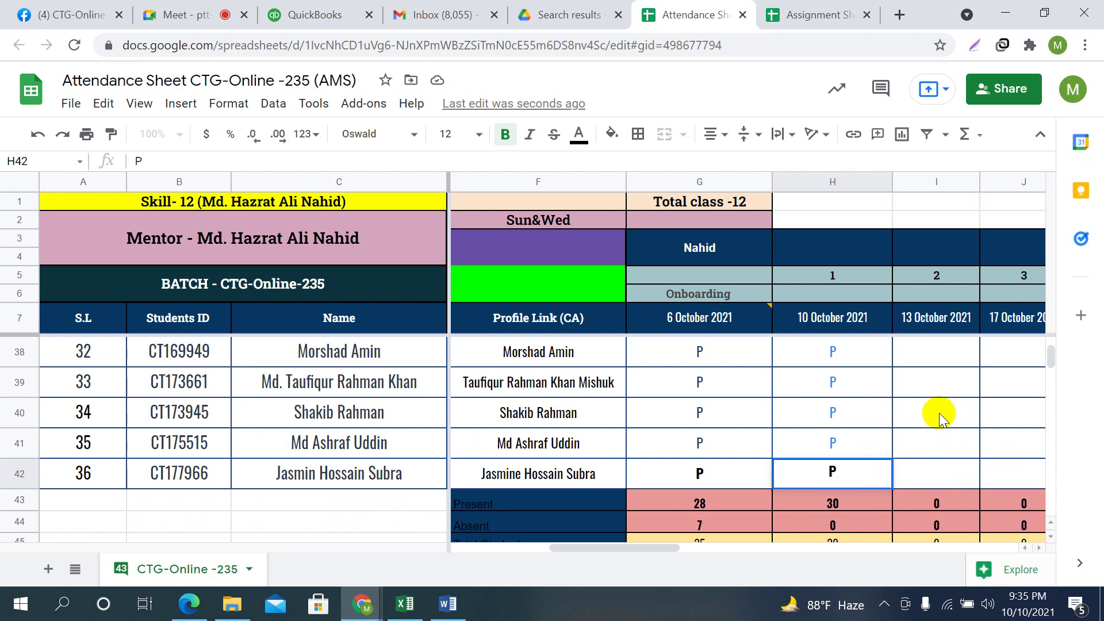
pyautogui.click(959, 416)
pyautogui.scroll(-1, 947, 426)
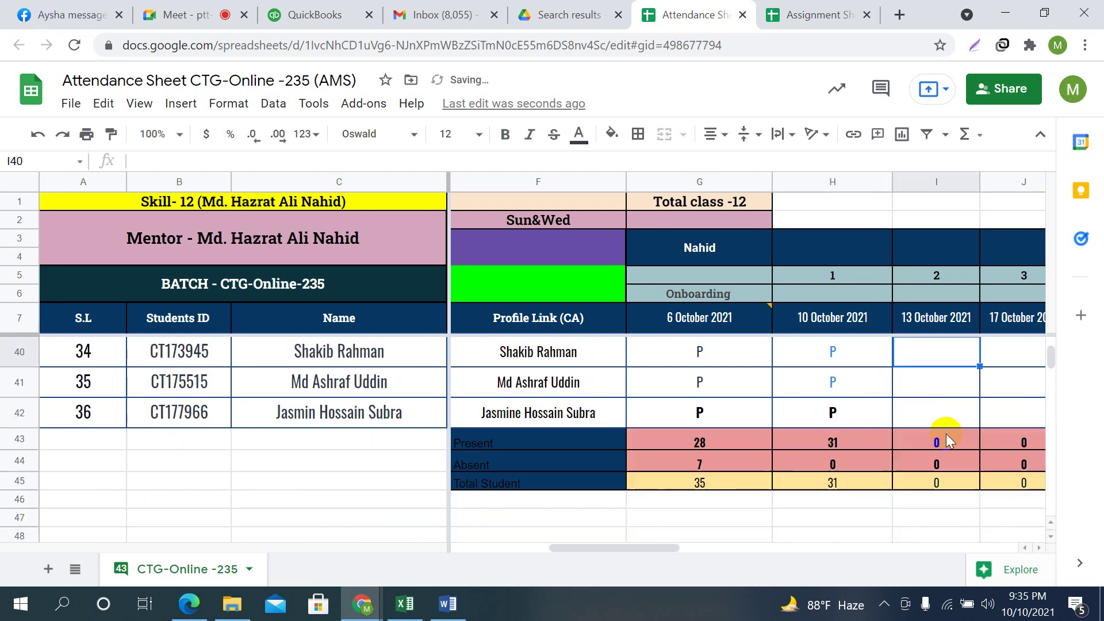
pyautogui.click(855, 462)
pyautogui.click(855, 443)
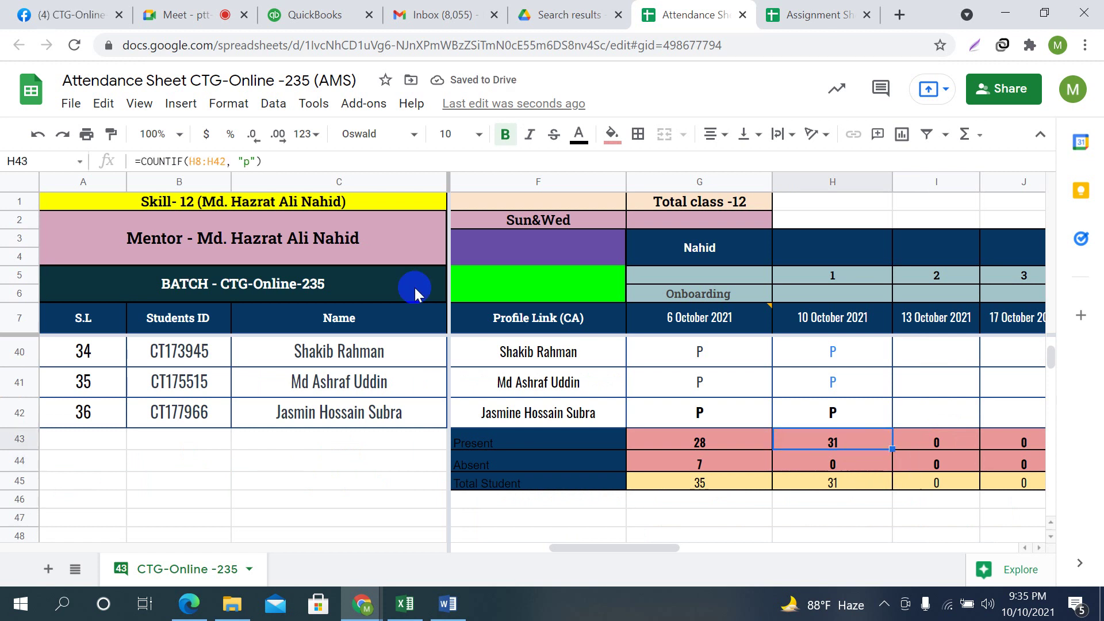
pyautogui.click(308, 159)
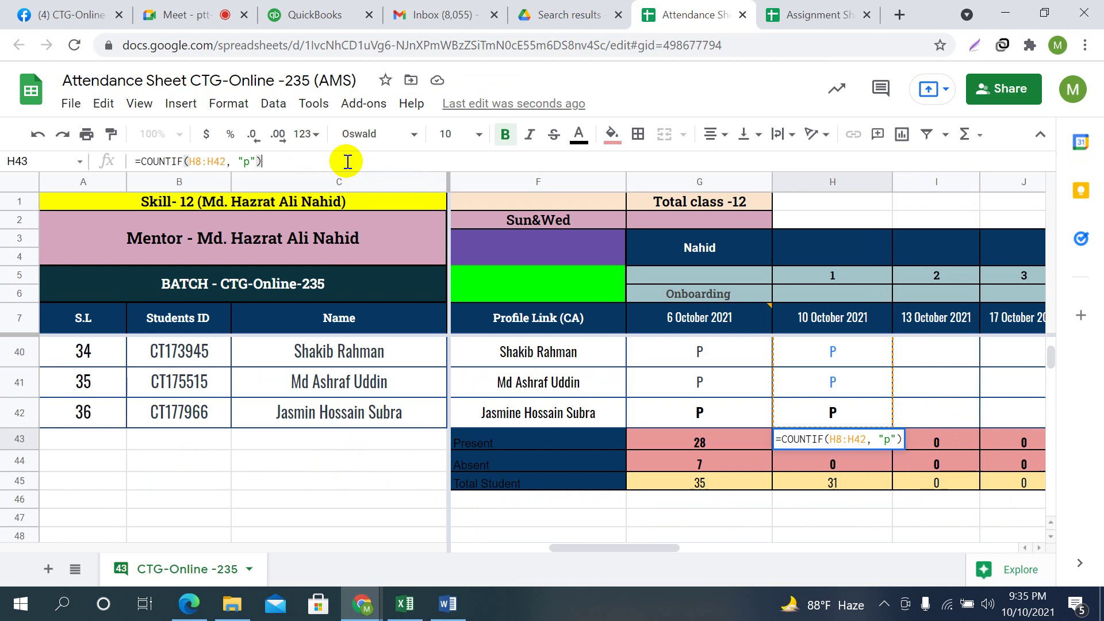
pyautogui.press('Return')
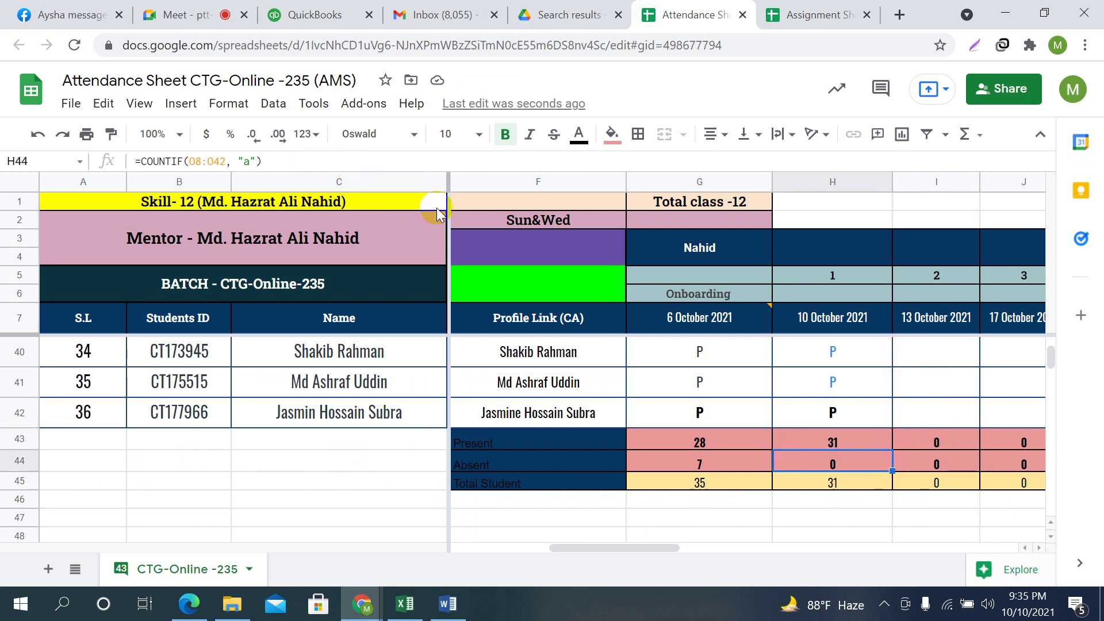
pyautogui.click(321, 160)
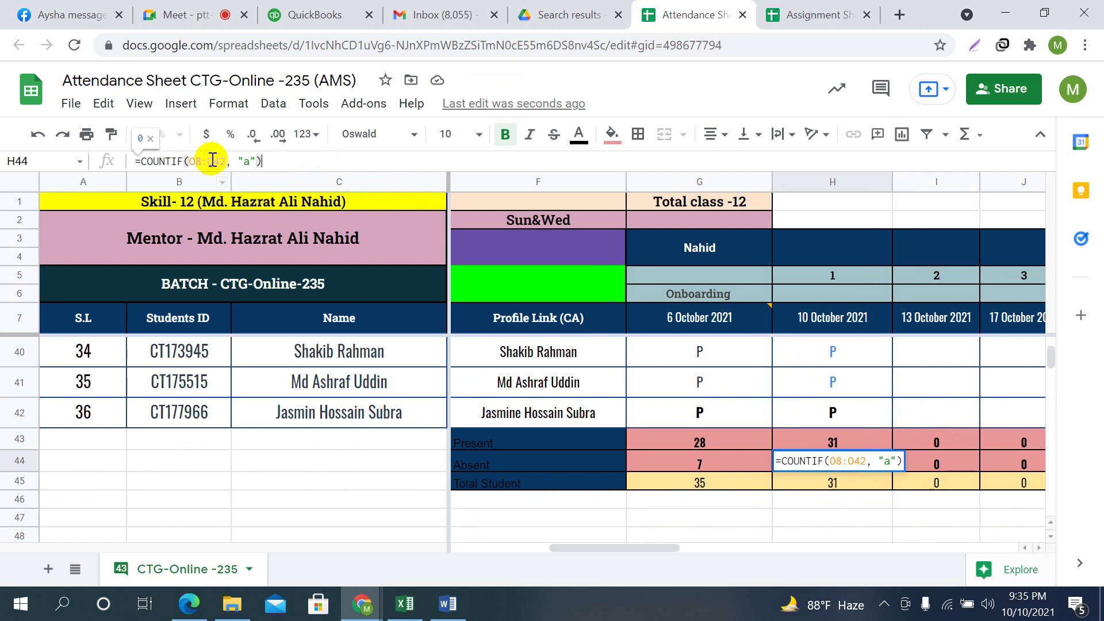
# Leave the Absent formula, look at H36's fill colour choices without changing them, and return to Google Meet
pyautogui.click(759, 529)
pyautogui.scroll(3, 893, 446)
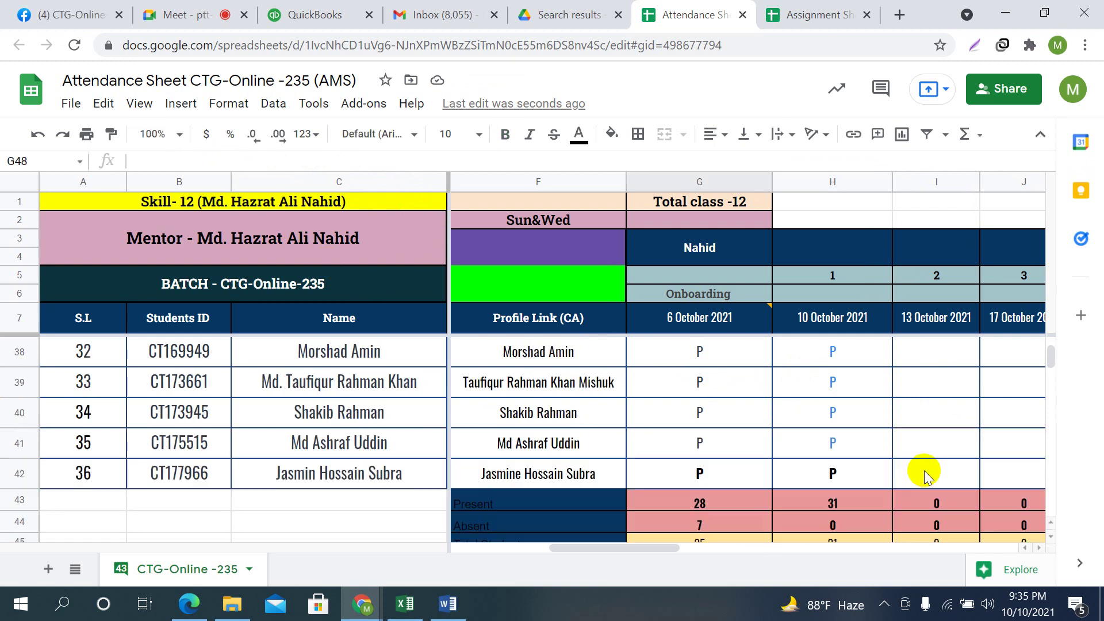
pyautogui.click(846, 385)
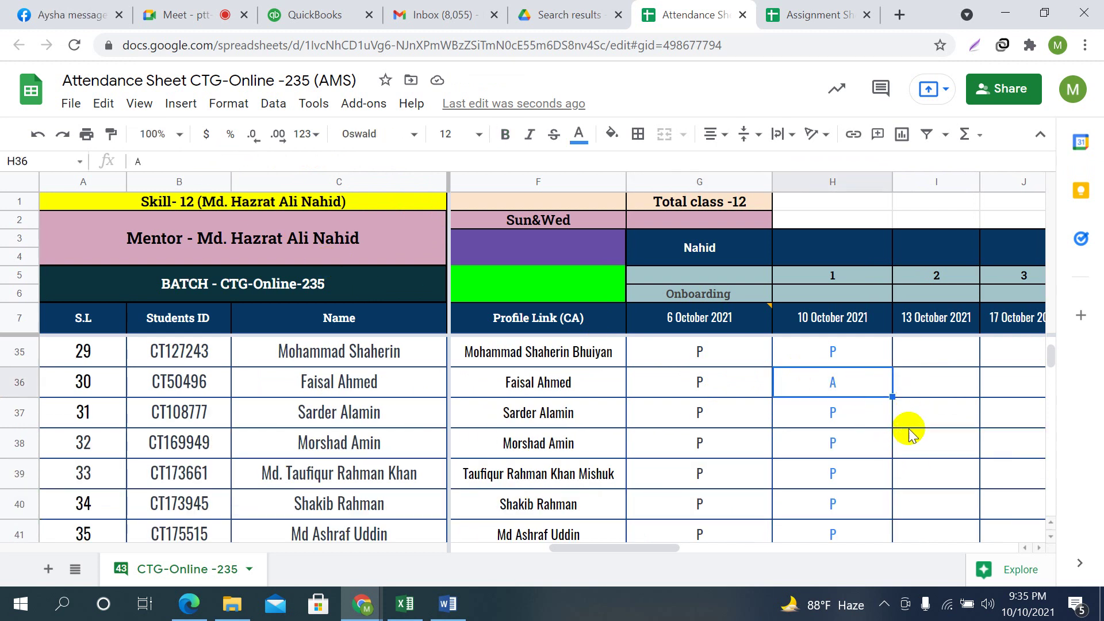
pyautogui.scroll(-1, 920, 443)
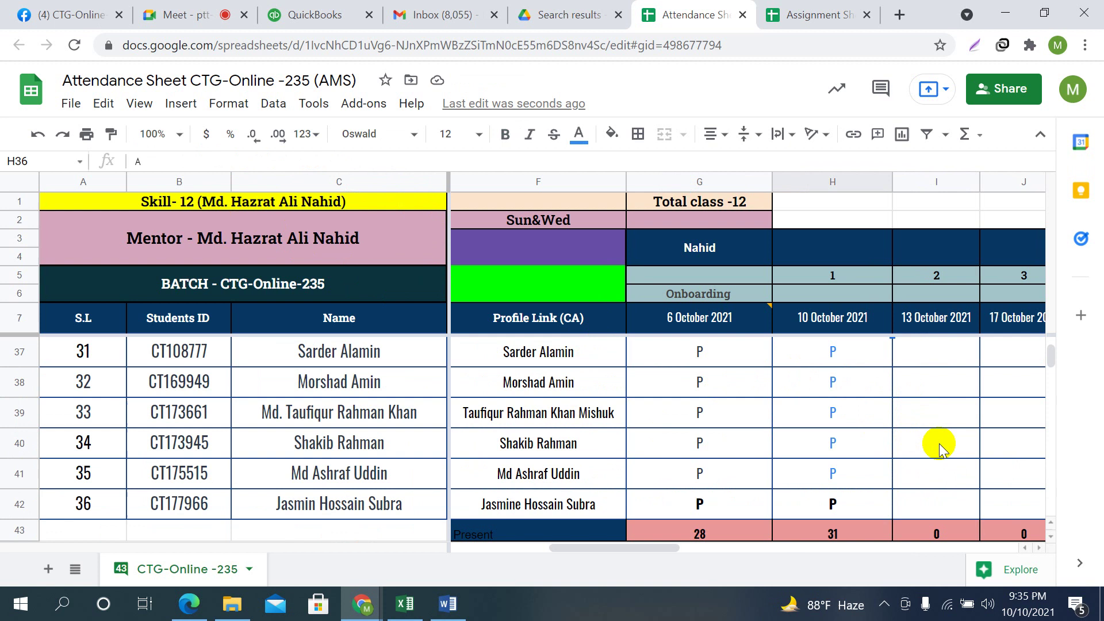
pyautogui.click(612, 133)
pyautogui.click(858, 374)
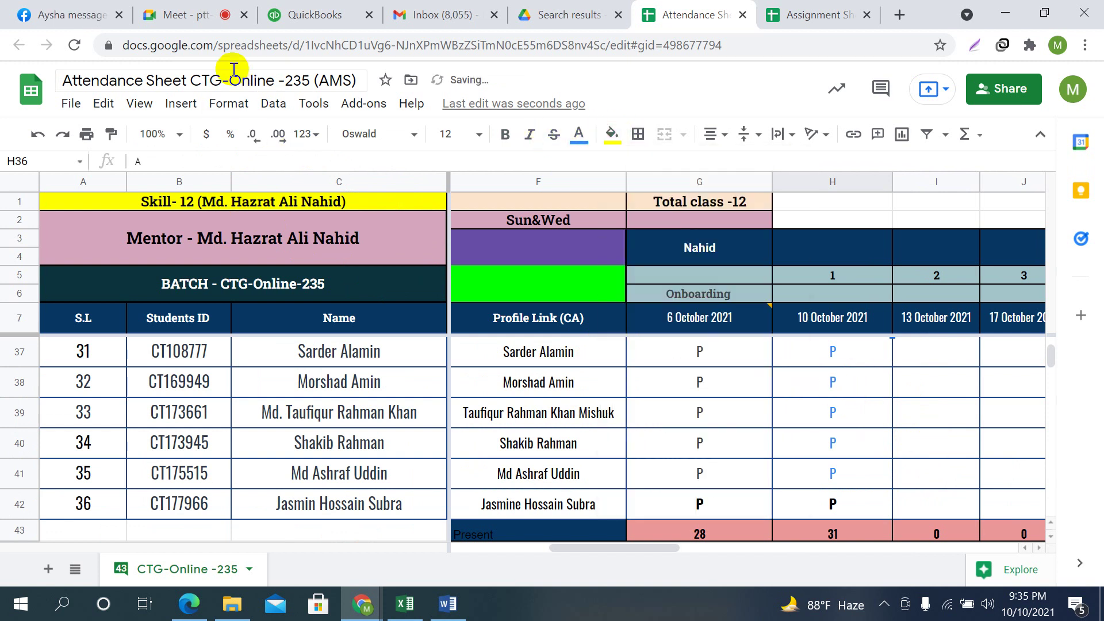
pyautogui.click(195, 14)
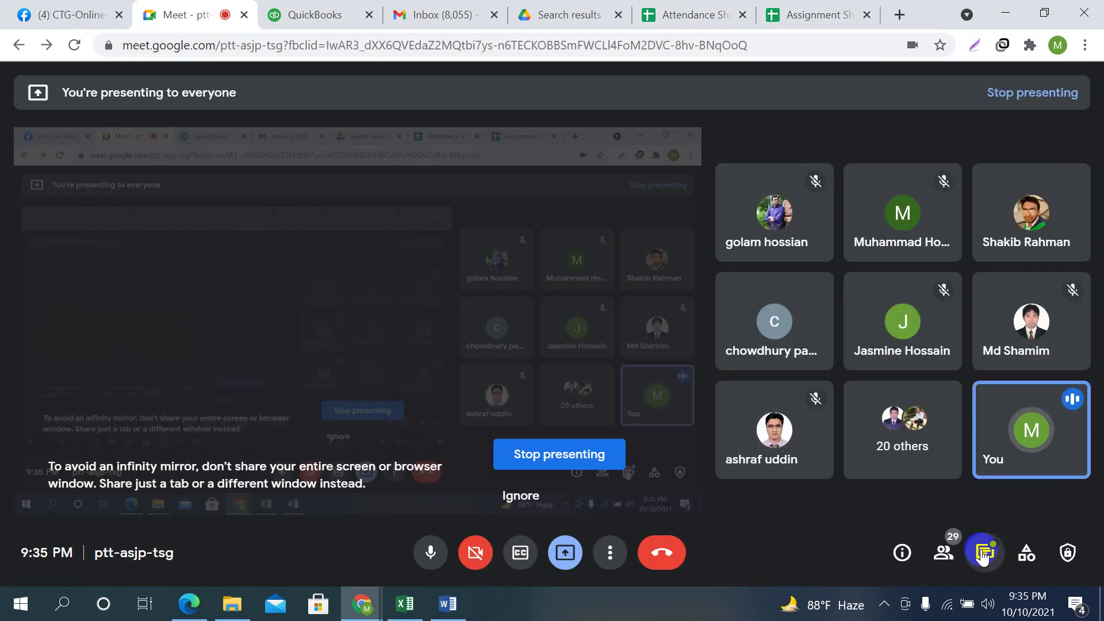
pyautogui.click(984, 551)
pyautogui.scroll(7, 953, 406)
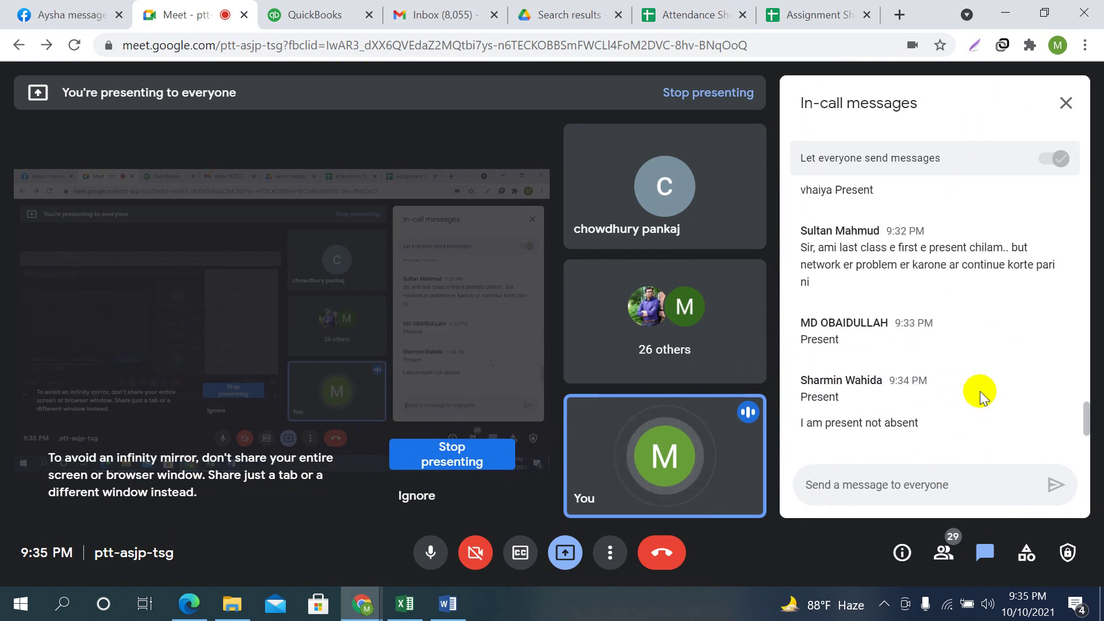
pyautogui.scroll(8, 985, 346)
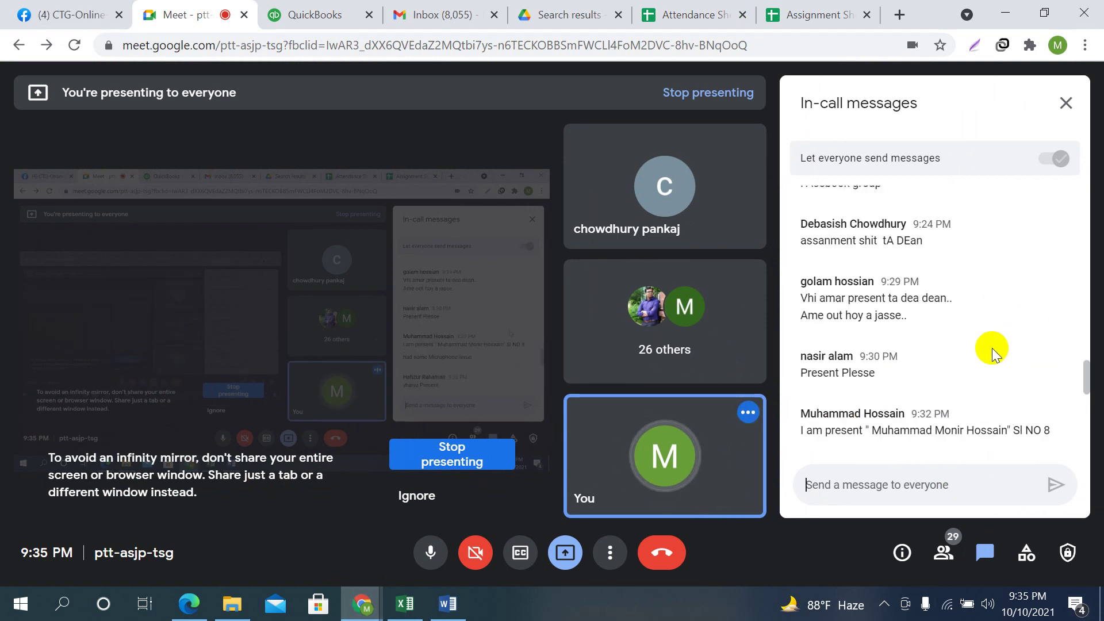
pyautogui.scroll(3, 981, 373)
pyautogui.scroll(-5, 979, 371)
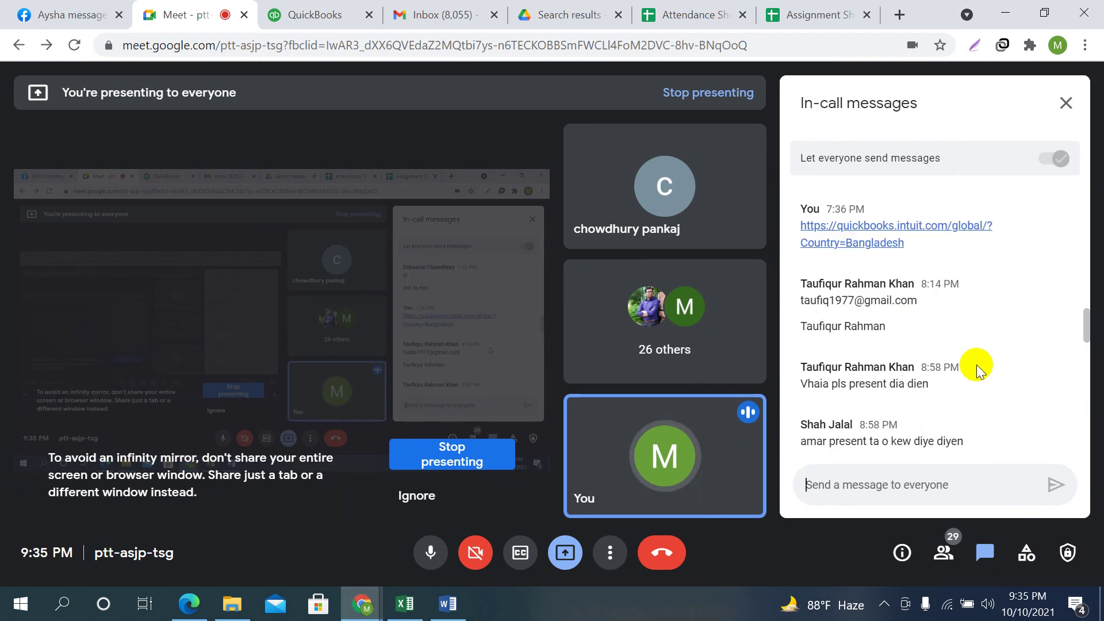
pyautogui.scroll(-3, 979, 365)
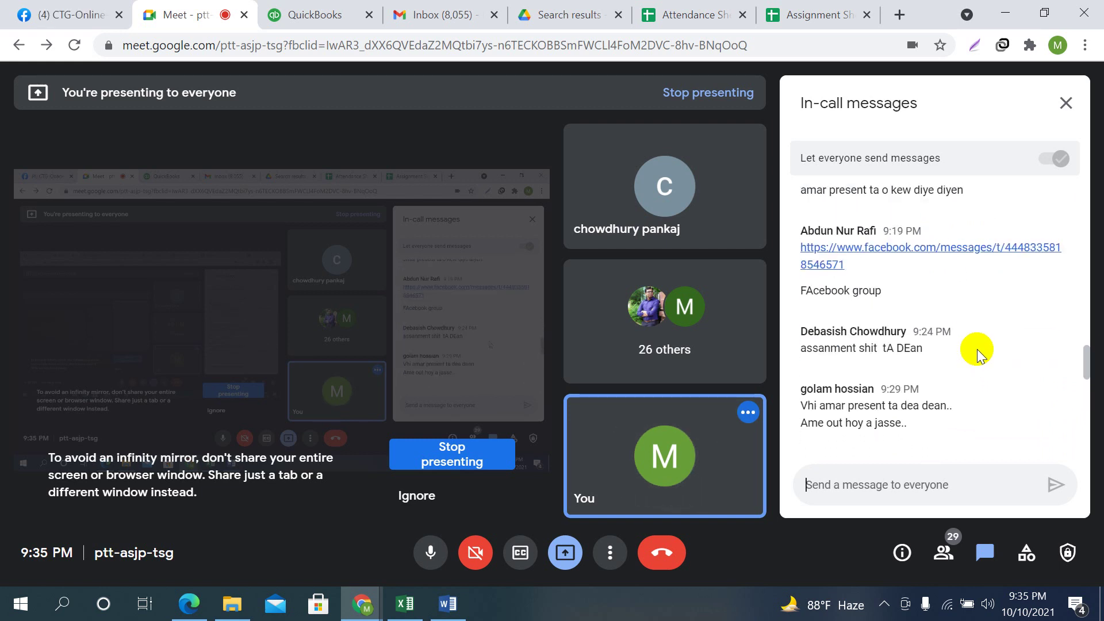
pyautogui.scroll(3, 980, 368)
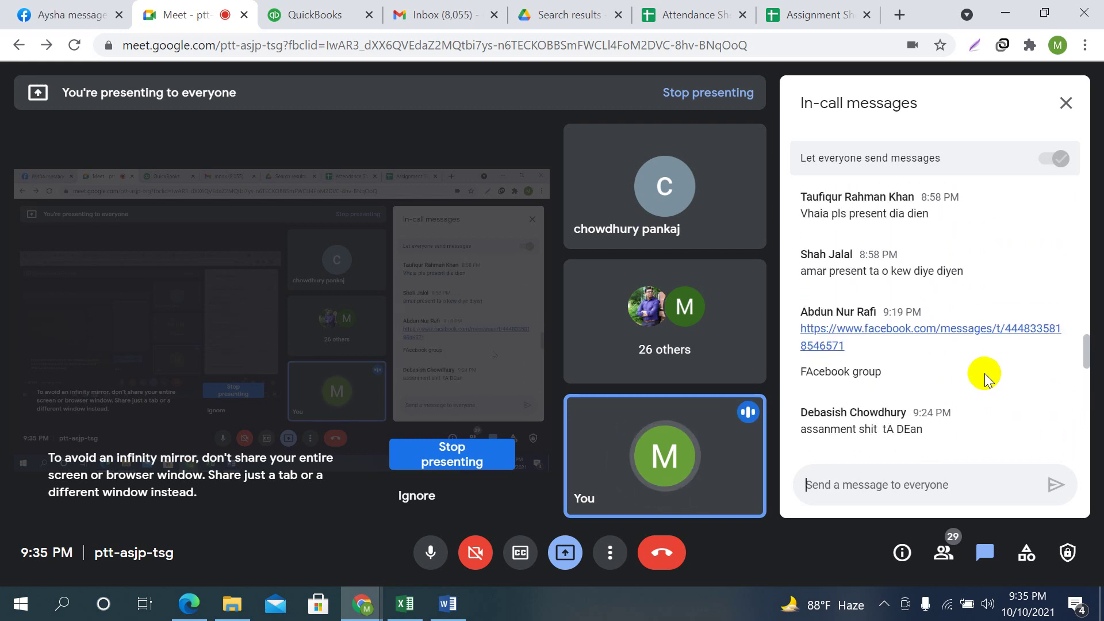
pyautogui.scroll(-2, 985, 373)
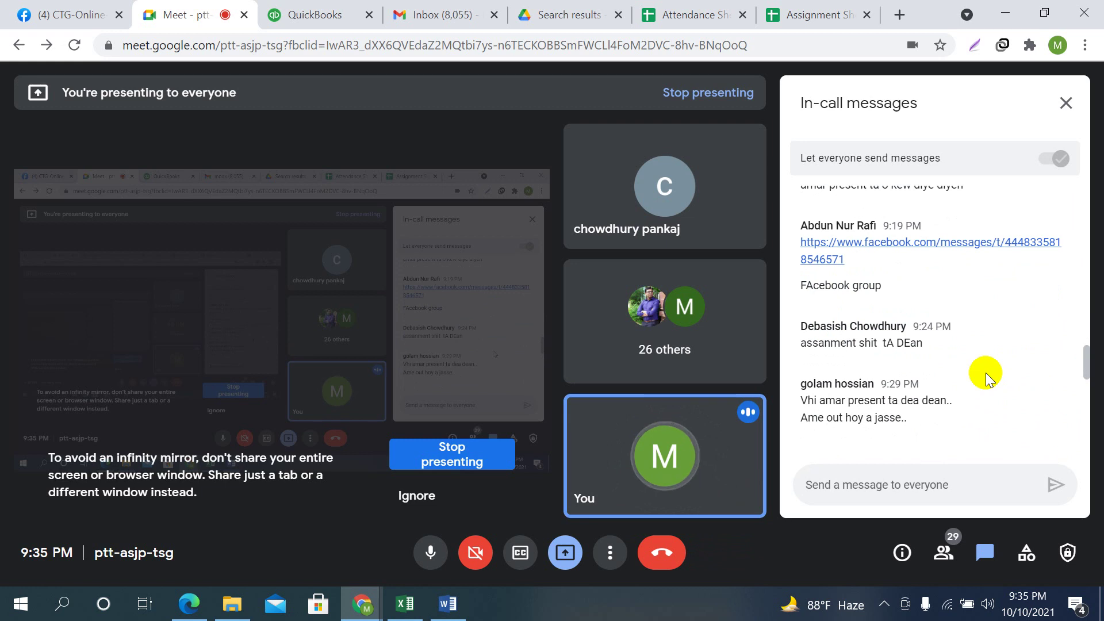
pyautogui.scroll(-2, 986, 373)
pyautogui.scroll(-1, 986, 372)
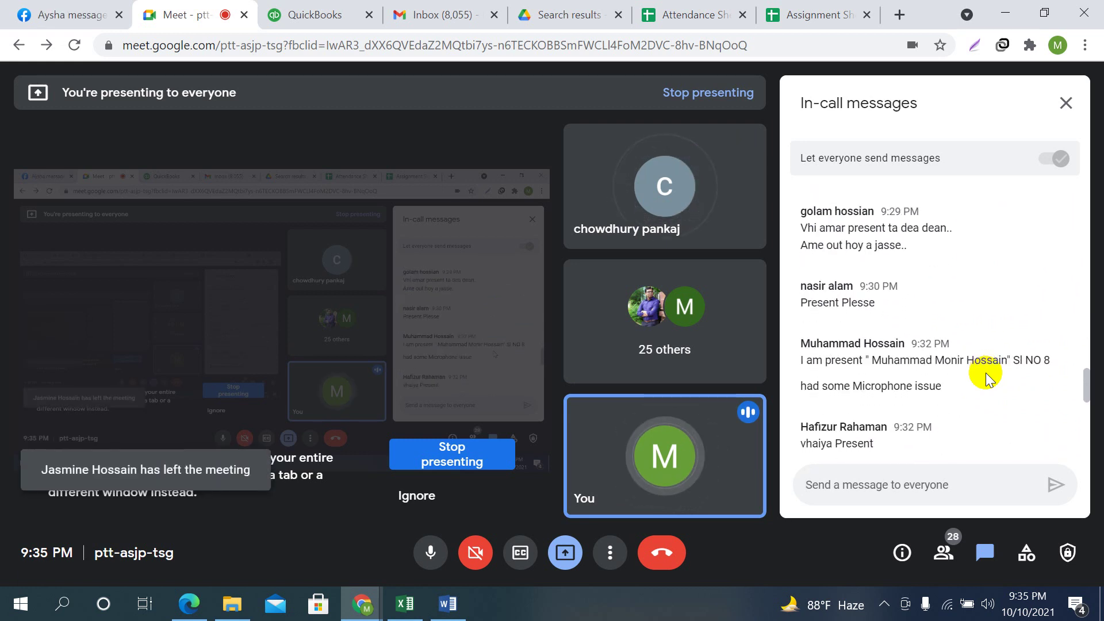
pyautogui.scroll(-2, 986, 373)
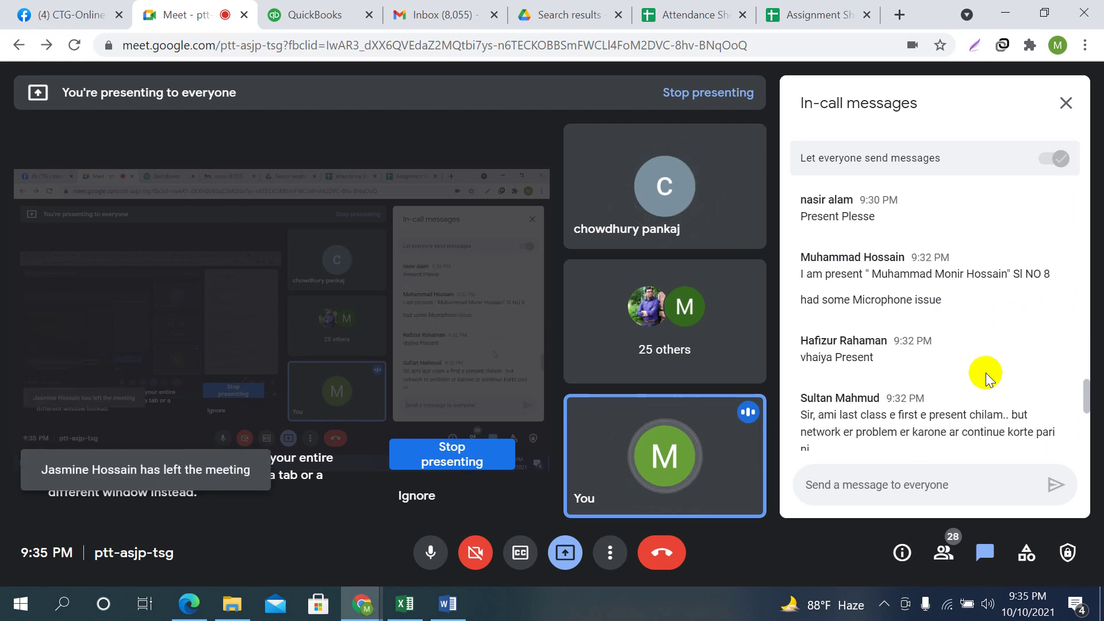
pyautogui.scroll(-2, 986, 373)
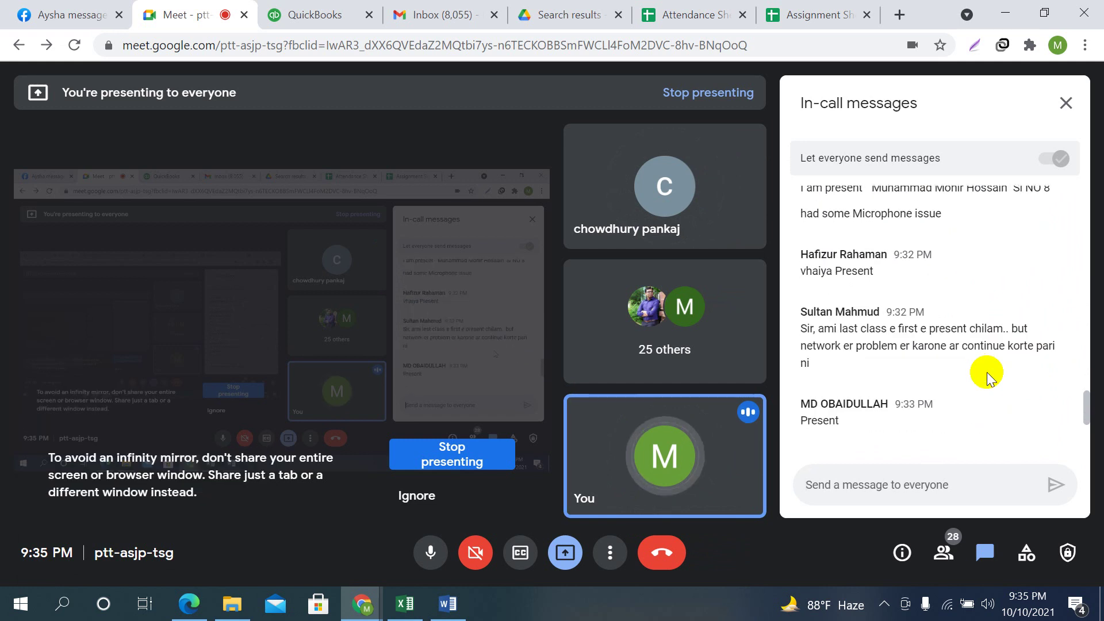
pyautogui.scroll(-2, 986, 373)
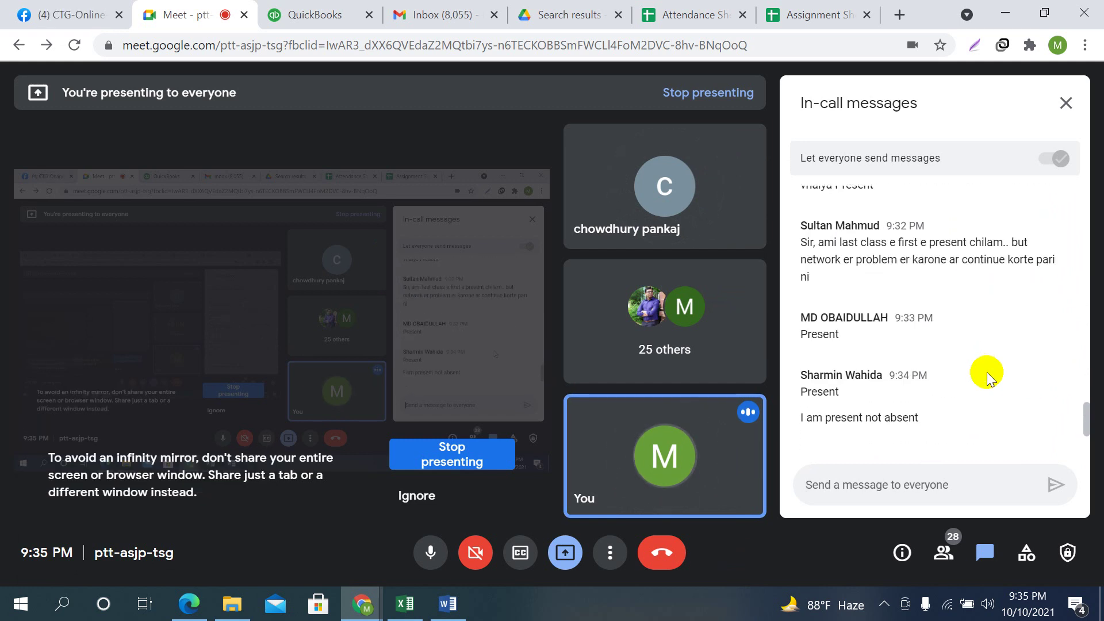
pyautogui.scroll(-2, 986, 373)
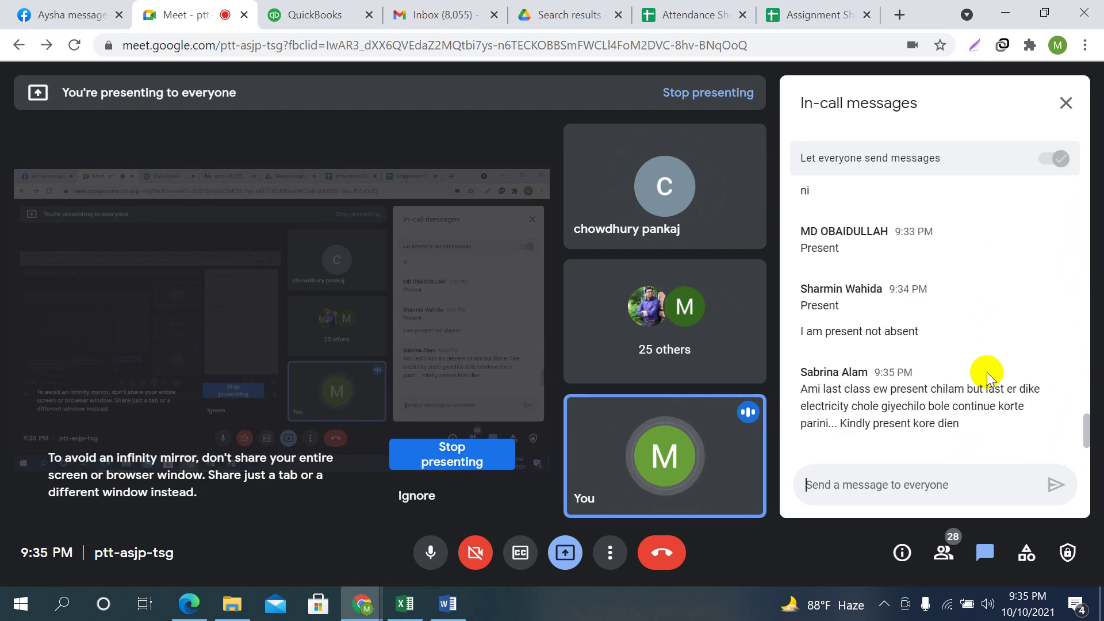
pyautogui.click(404, 606)
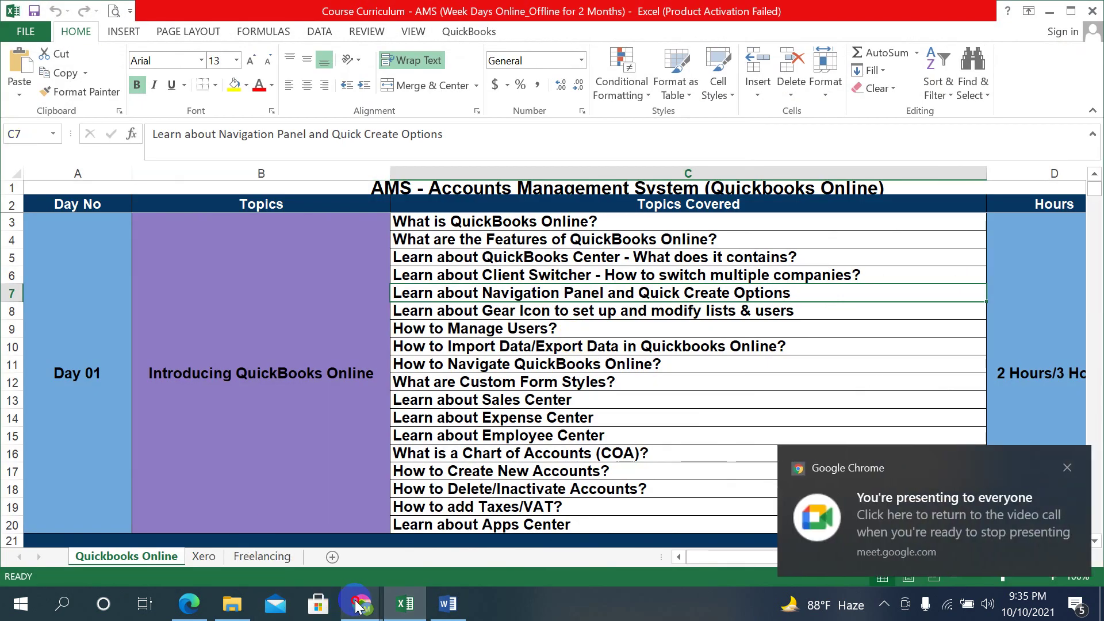
# Bring the Meet window back from the Chrome taskbar and switch to the Attendance Sheet tab
pyautogui.moveTo(356, 605)
pyautogui.moveTo(374, 533)
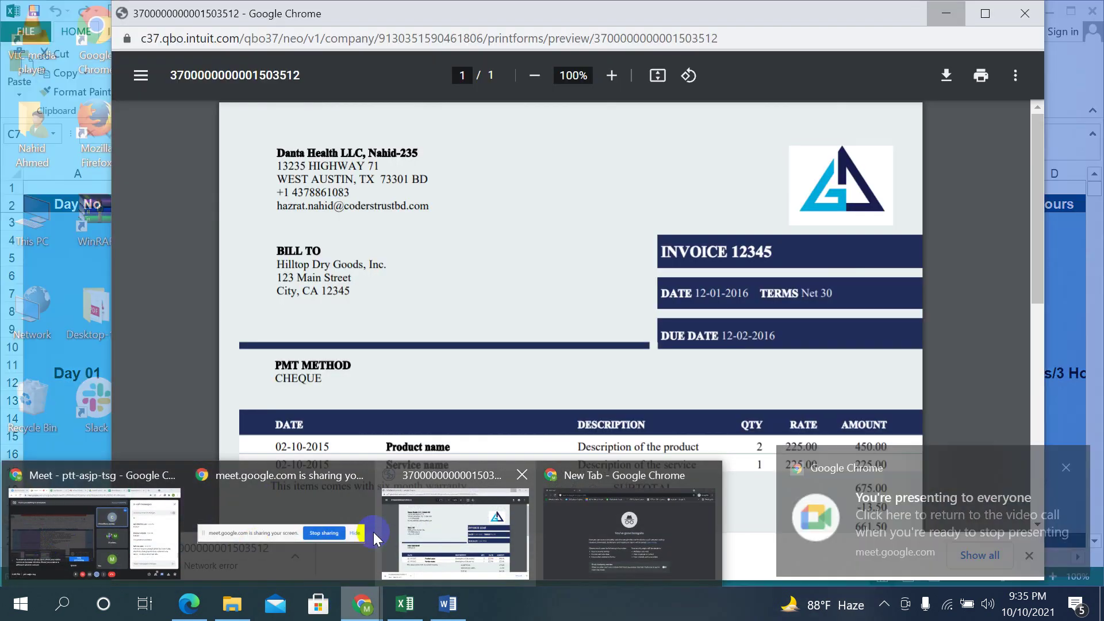
pyautogui.click(91, 527)
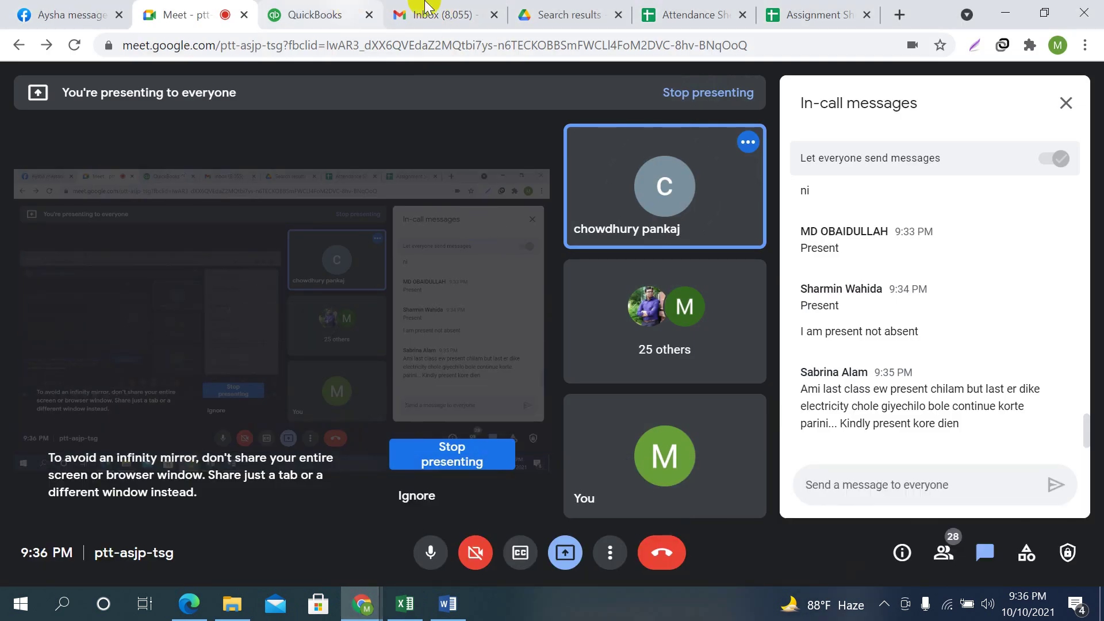
pyautogui.click(687, 15)
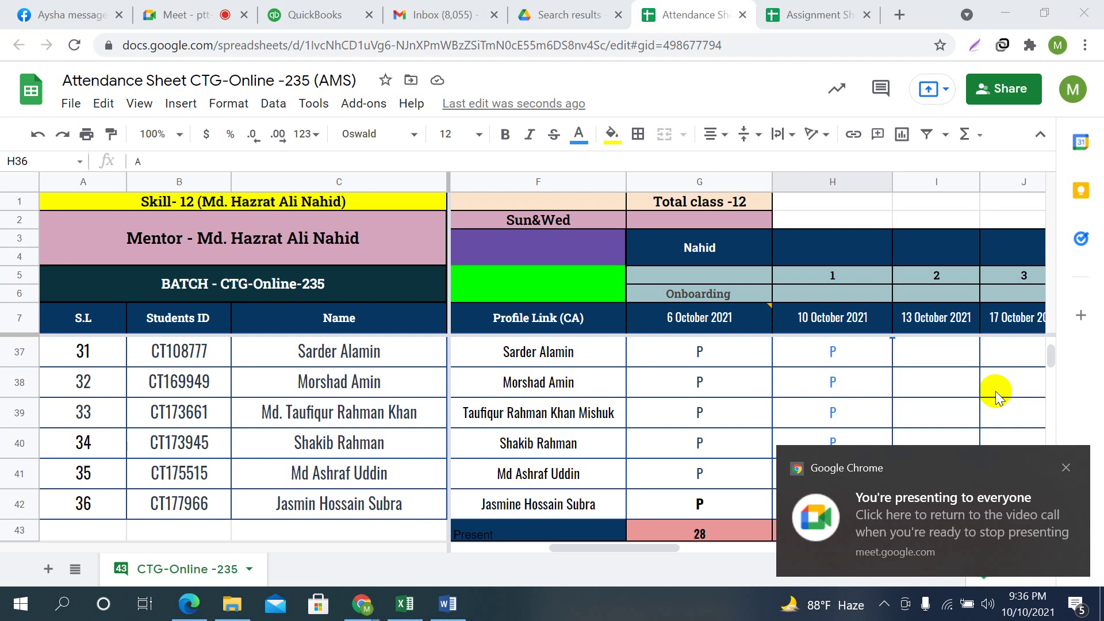
# Dismiss the presenting notice and change H19 from A to P
pyautogui.click(844, 412)
pyautogui.click(857, 388)
pyautogui.press('Up')
pyautogui.press('Up')
pyautogui.press('Up')
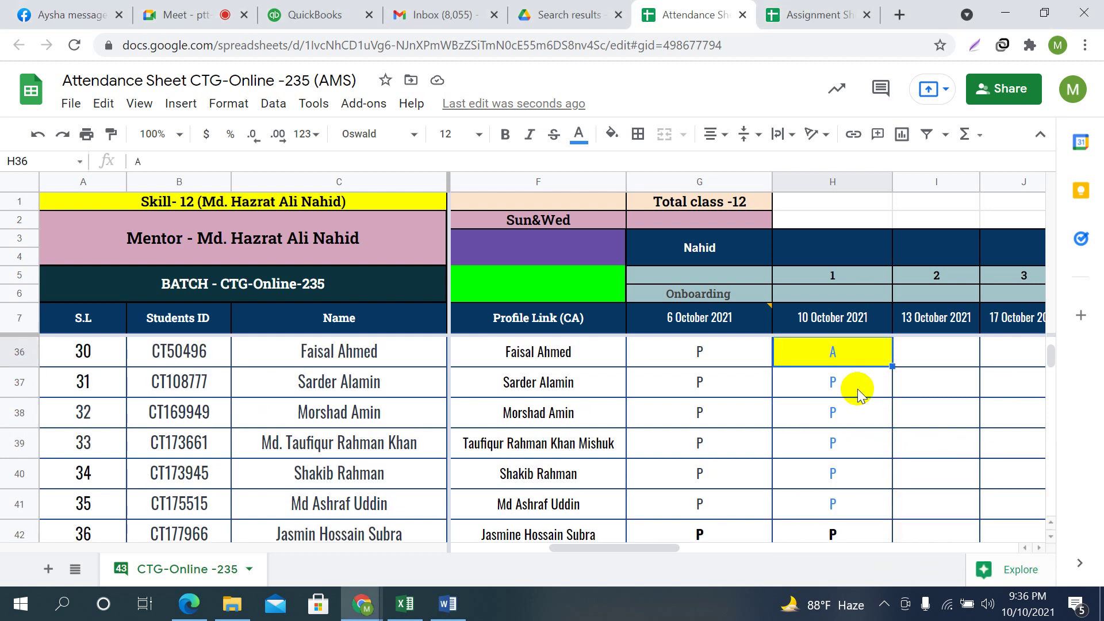
pyautogui.press('Up')
pyautogui.press('Up')
pyautogui.press('Up')
pyautogui.press('Up')
pyautogui.press('Up')
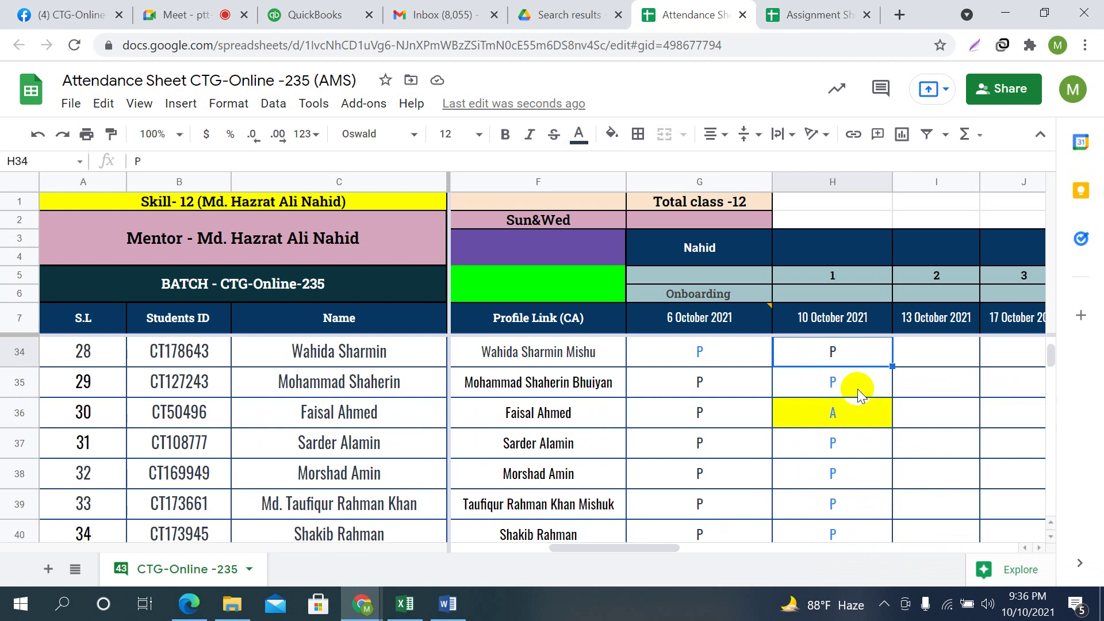
pyautogui.press('Up')
pyautogui.press('Up')
pyautogui.press('Up')
pyautogui.press('Up')
pyautogui.press('Up')
pyautogui.press('Up')
pyautogui.press('Up')
pyautogui.press('Up')
pyautogui.press('Up')
pyautogui.press('Up')
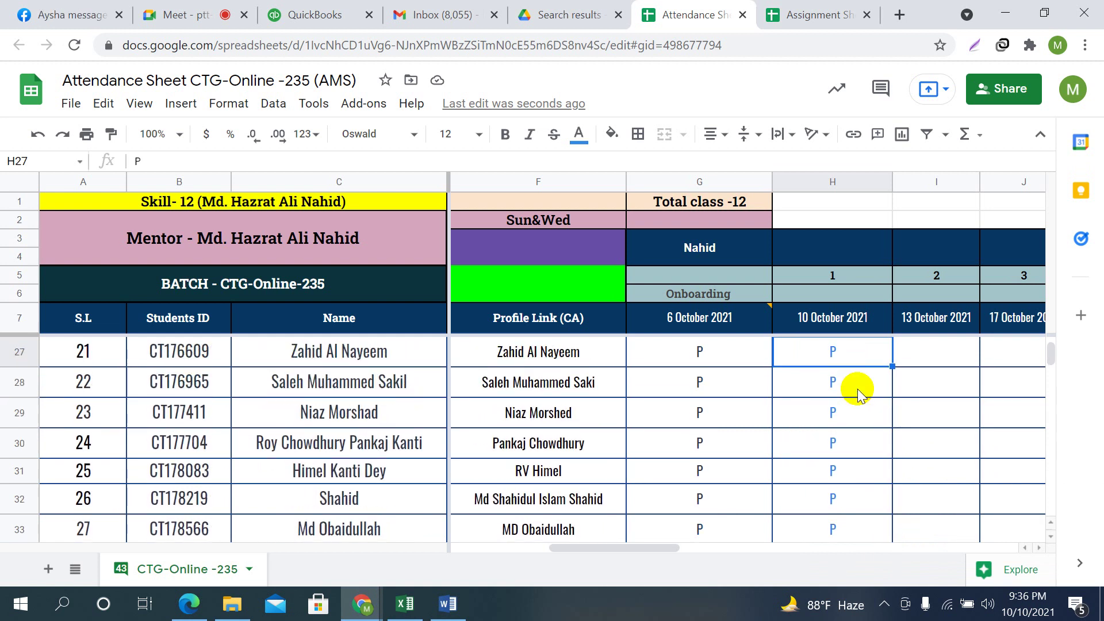
pyautogui.press('Up')
pyautogui.press('Up')
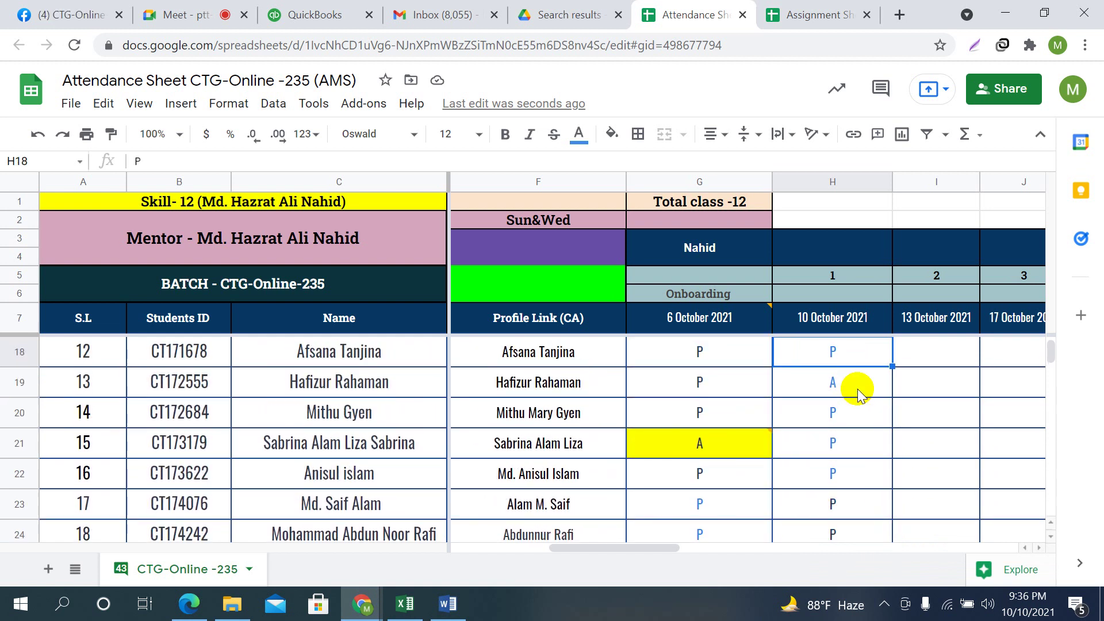
pyautogui.press('Down')
pyautogui.write('P')
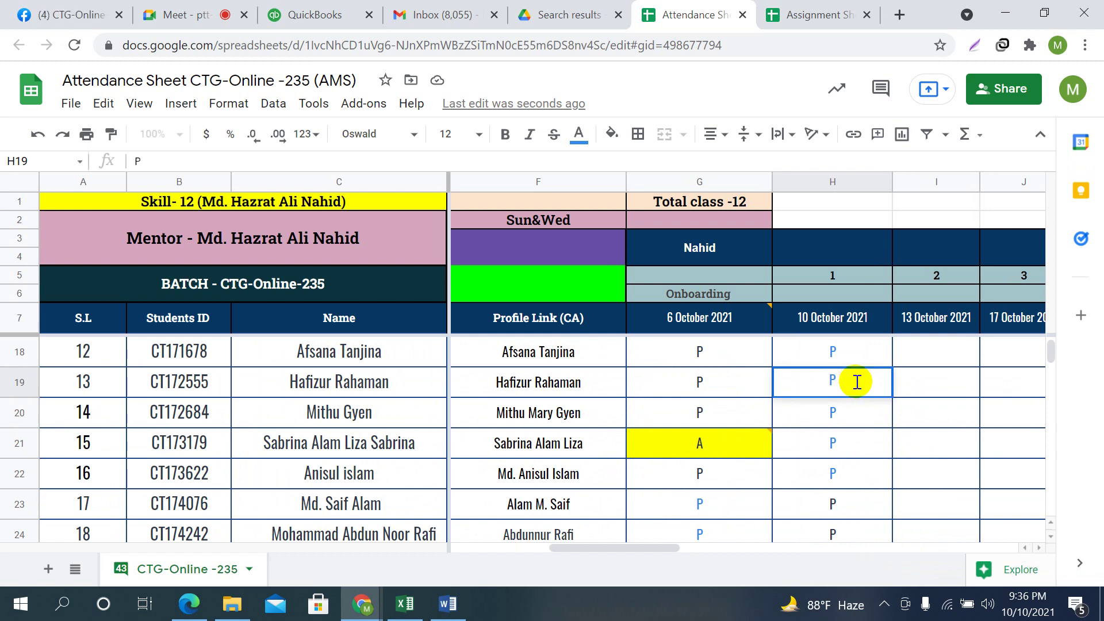
pyautogui.press('Return')
# Change H10 and H14 from A to P, then recheck the marks from H8 to H10
pyautogui.scroll(2, 856, 381)
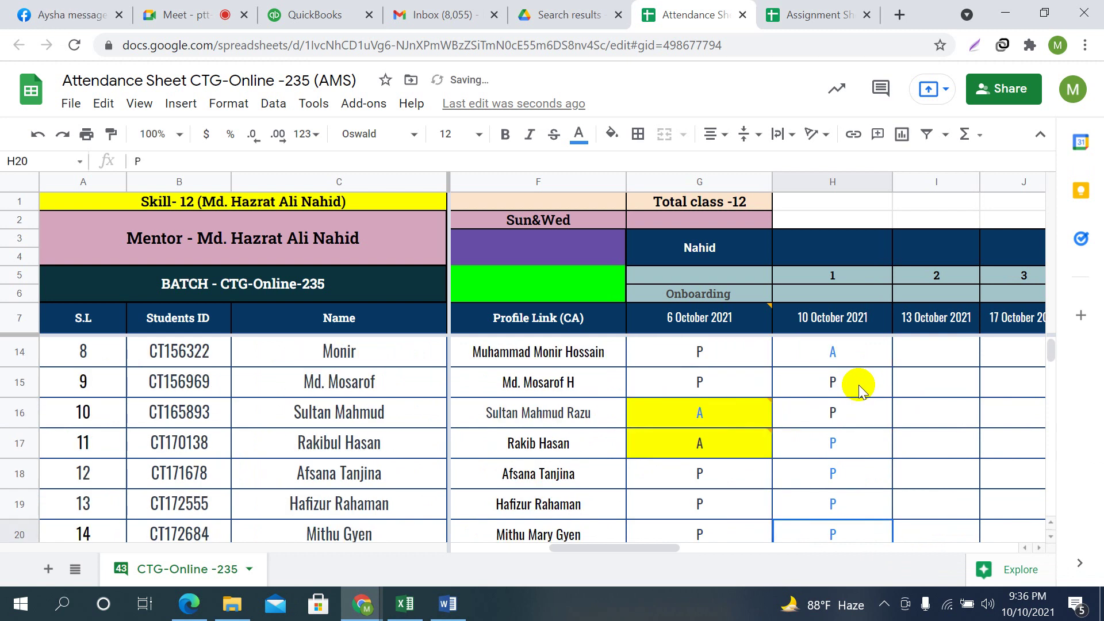
pyautogui.click(851, 353)
pyautogui.scroll(1, 920, 402)
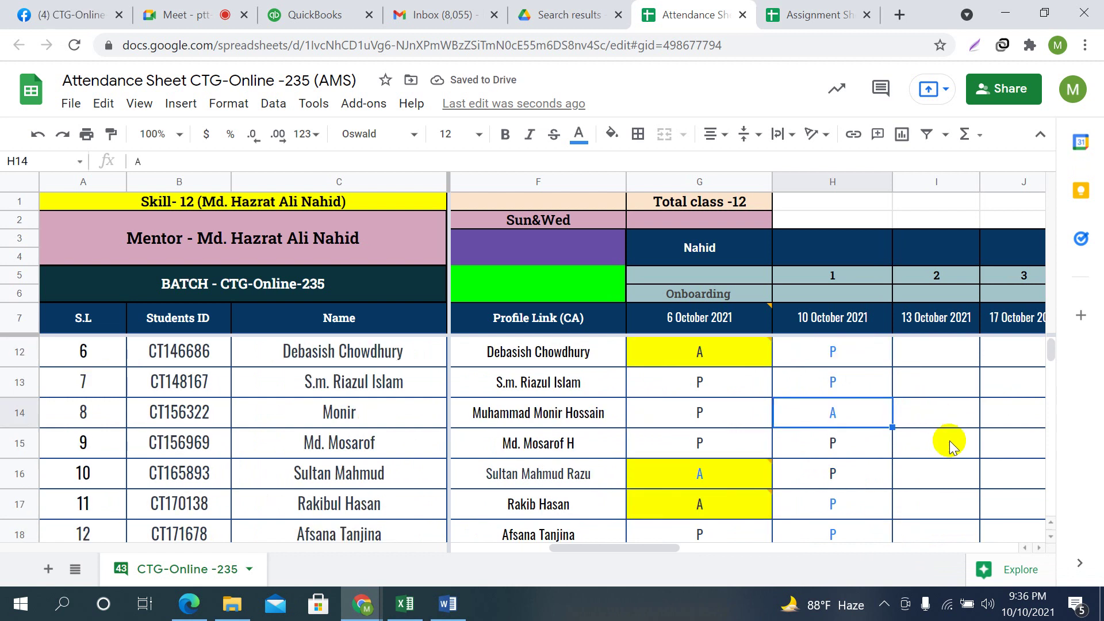
pyautogui.scroll(1, 958, 449)
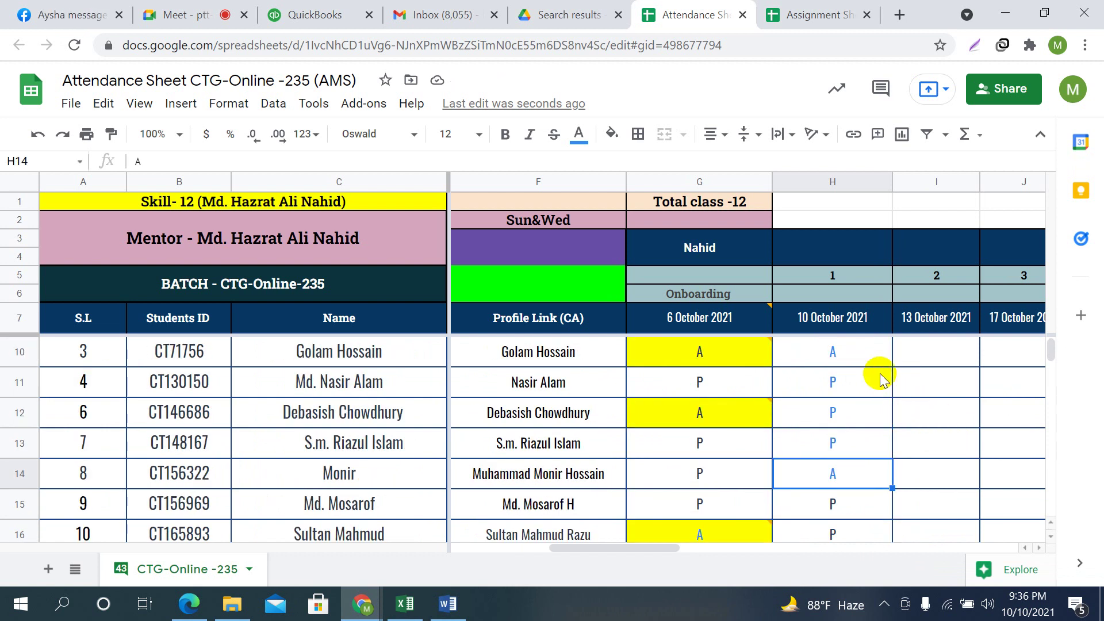
pyautogui.click(857, 353)
pyautogui.write('P')
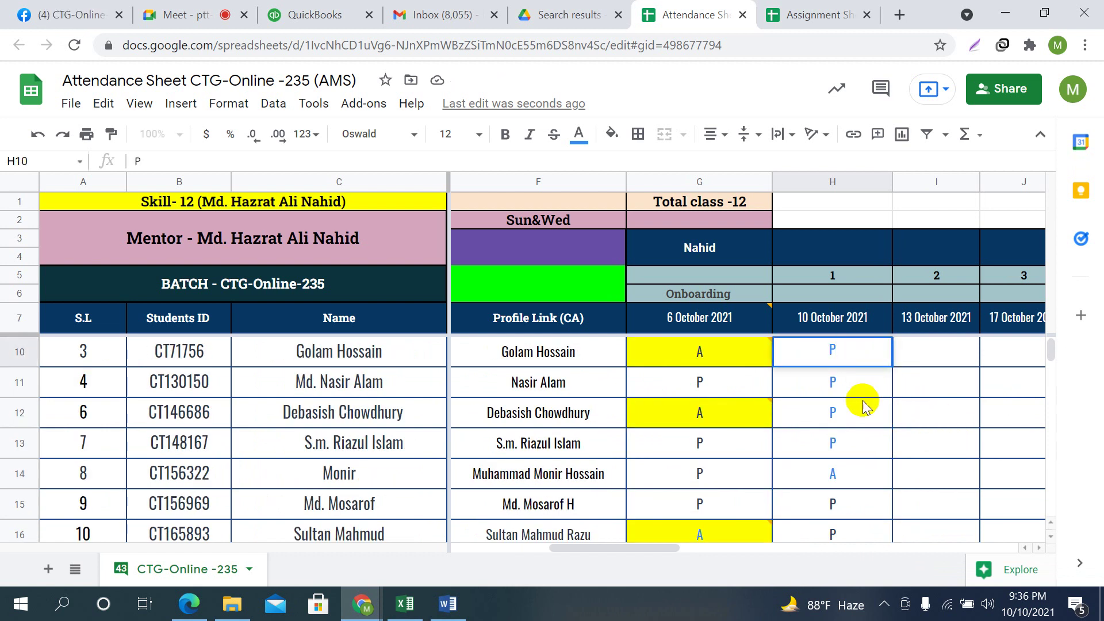
pyautogui.click(858, 479)
pyautogui.write('P')
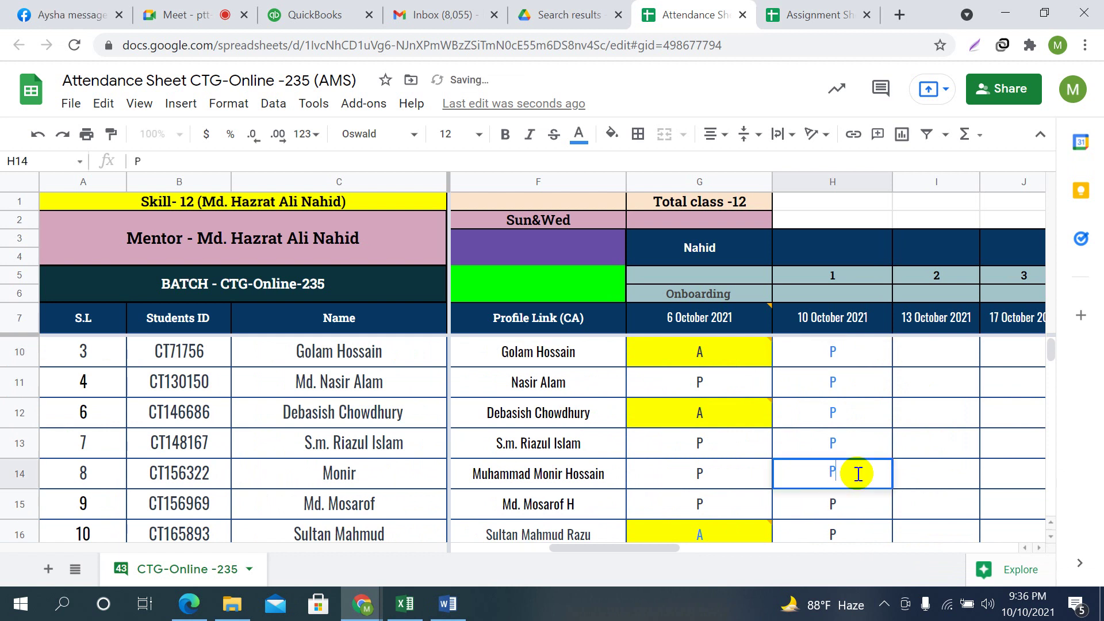
pyautogui.click(852, 402)
pyautogui.press('Up')
pyautogui.press('Up')
pyautogui.press('Up')
pyautogui.press('Up')
pyautogui.press('Up')
pyautogui.press('Down')
pyautogui.press('Down')
pyautogui.press('Up')
pyautogui.press('Down')
pyautogui.press('Down')
# Check the student names in C32 and C41 and the profile name in F38
pyautogui.scroll(-6, 873, 461)
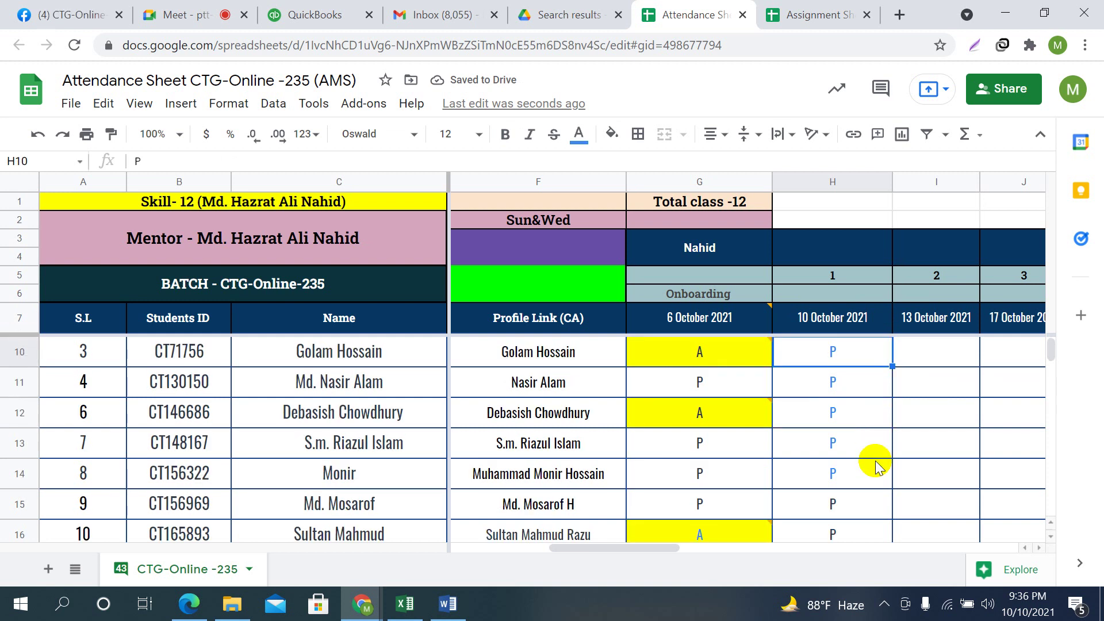
pyautogui.scroll(-3, 875, 465)
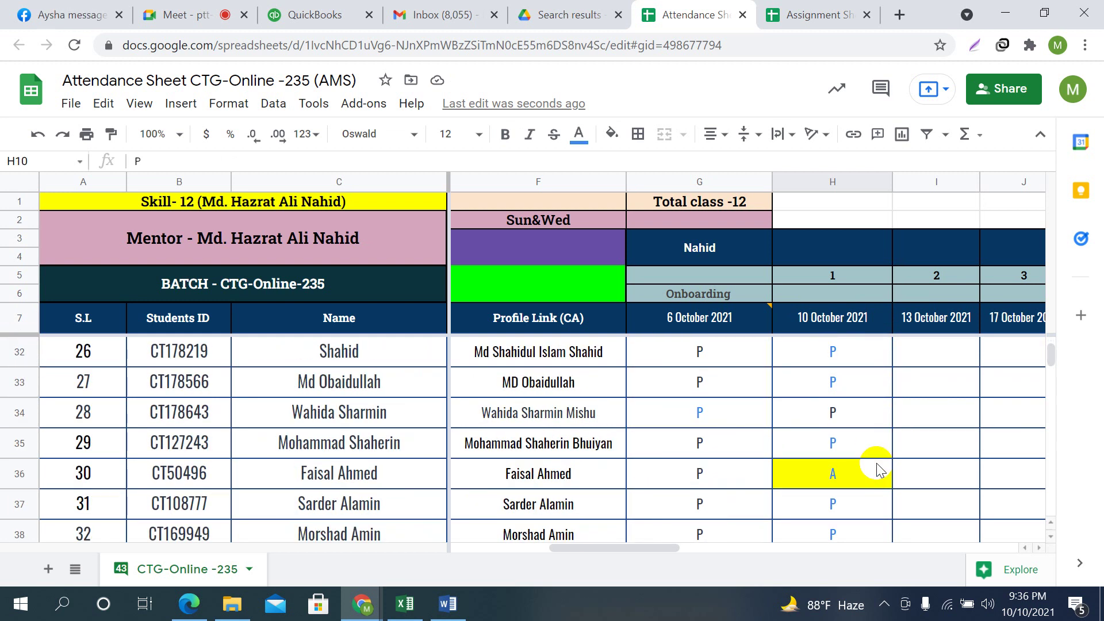
pyautogui.scroll(-2, 770, 456)
pyautogui.scroll(5, 771, 456)
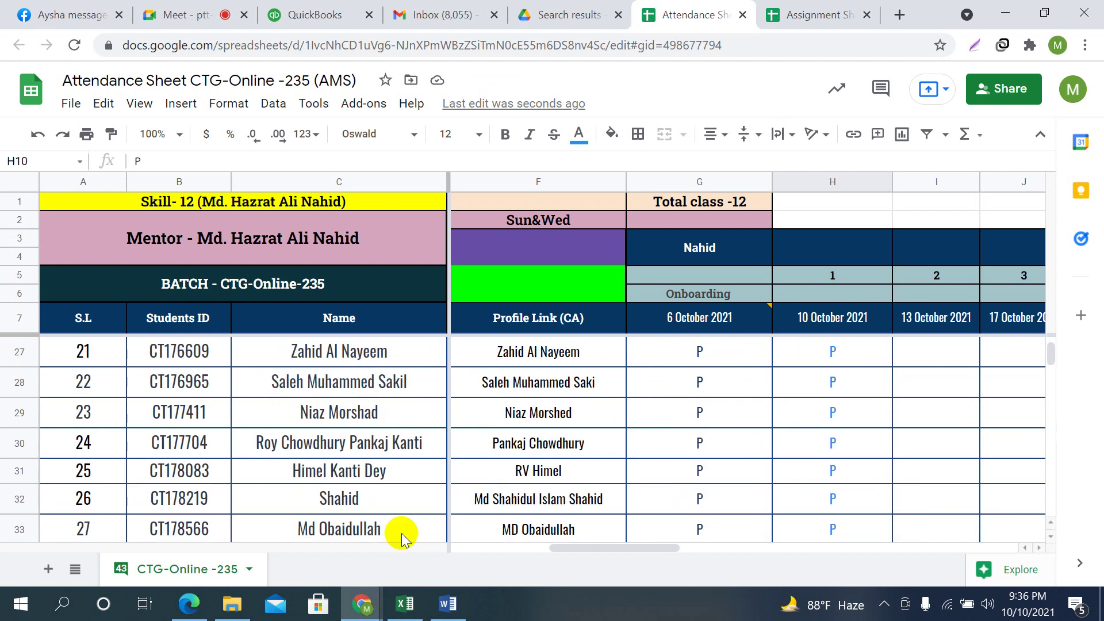
pyautogui.click(371, 496)
pyautogui.scroll(-3, 414, 475)
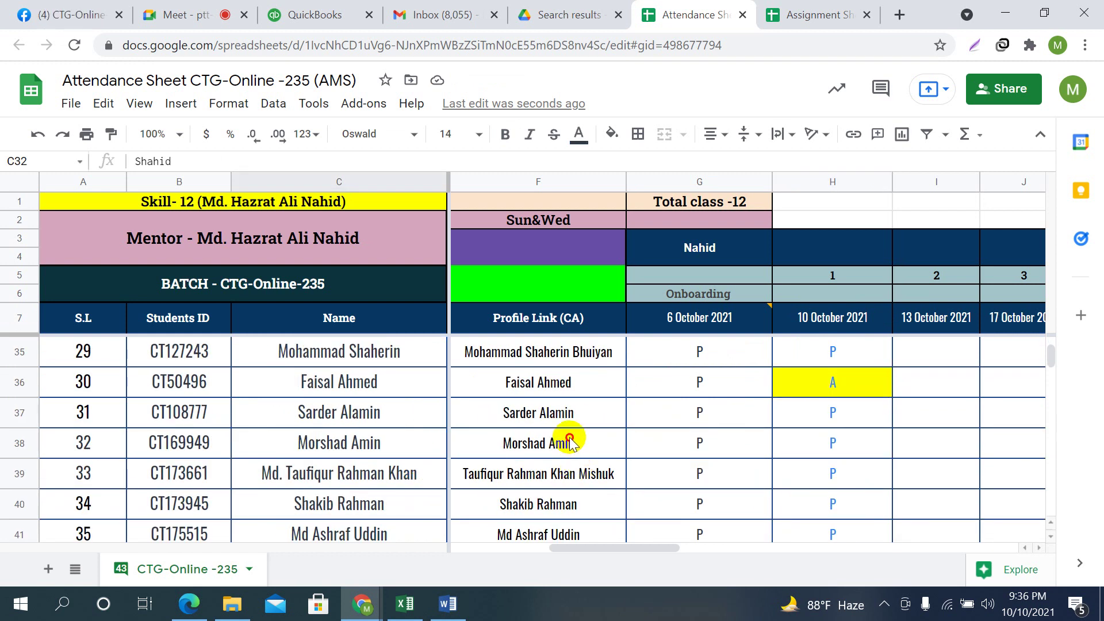
pyautogui.click(569, 442)
pyautogui.scroll(-2, 581, 448)
pyautogui.click(364, 451)
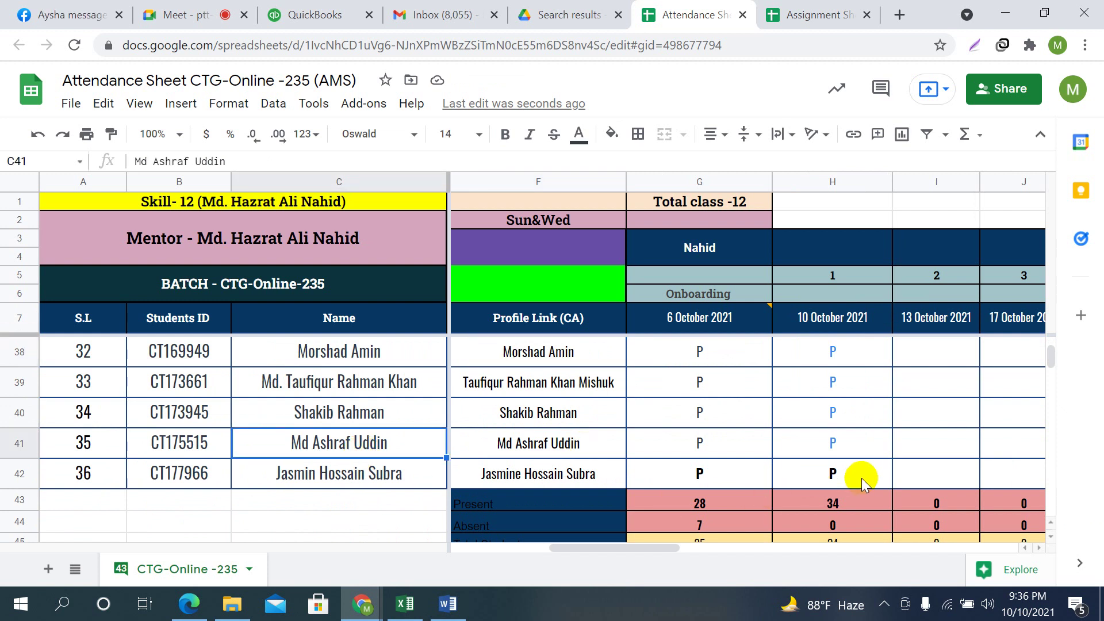
# Review the 10 October marks by stepping up column H from H42
pyautogui.click(861, 478)
pyautogui.press('Up')
pyautogui.press('Up')
pyautogui.press('Up')
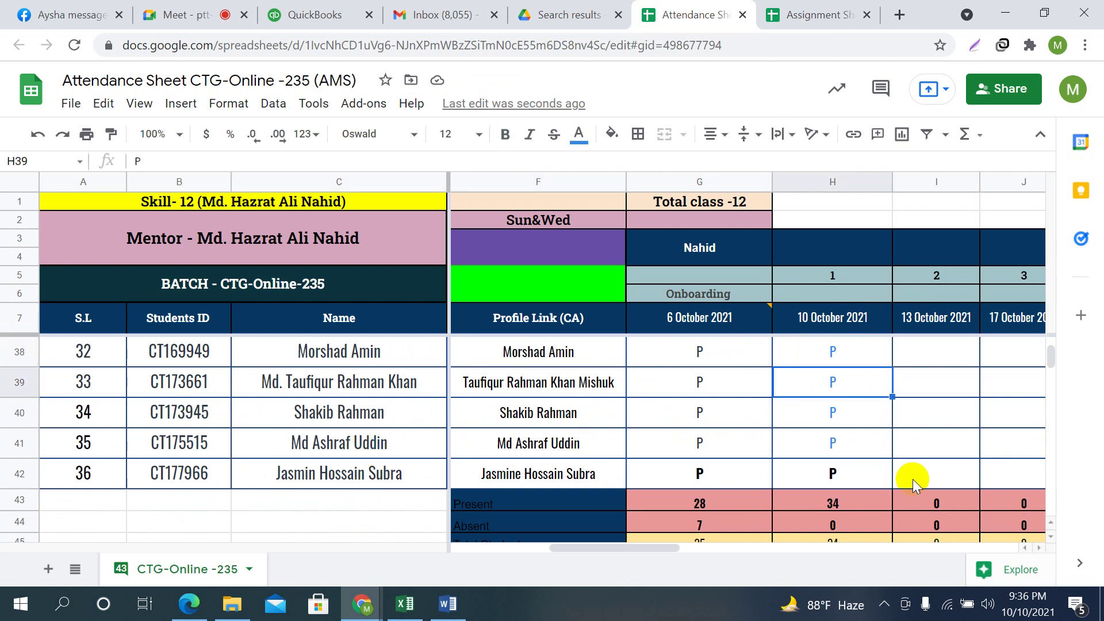
pyautogui.press('Down')
pyautogui.press('Down')
pyautogui.press('Down')
pyautogui.press('Down')
pyautogui.press('Down')
pyautogui.press('Down')
pyautogui.press('Up')
pyautogui.press('Up')
pyautogui.press('Up')
pyautogui.press('Up')
pyautogui.press('Up')
pyautogui.press('Up')
pyautogui.press('Up')
pyautogui.press('Up')
pyautogui.press('Up')
pyautogui.press('Up')
pyautogui.press('Up')
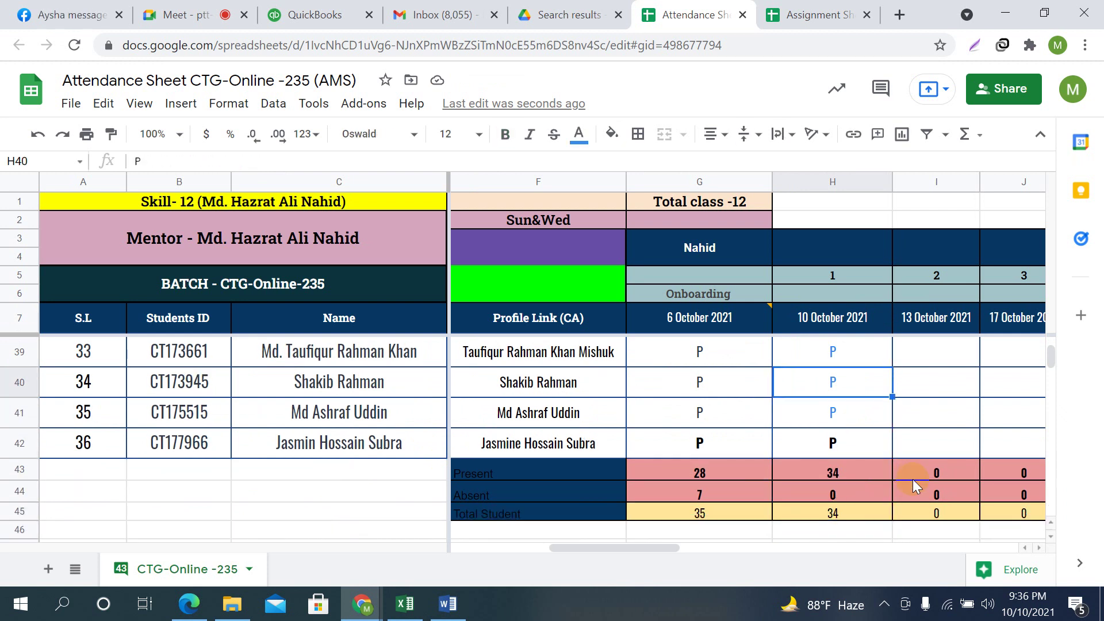
pyautogui.press('Up')
pyautogui.press('Up')
pyautogui.press('Up')
pyautogui.press('Up')
pyautogui.press('Up')
pyautogui.press('Up')
pyautogui.press('Up')
pyautogui.press('Up')
pyautogui.press('Up')
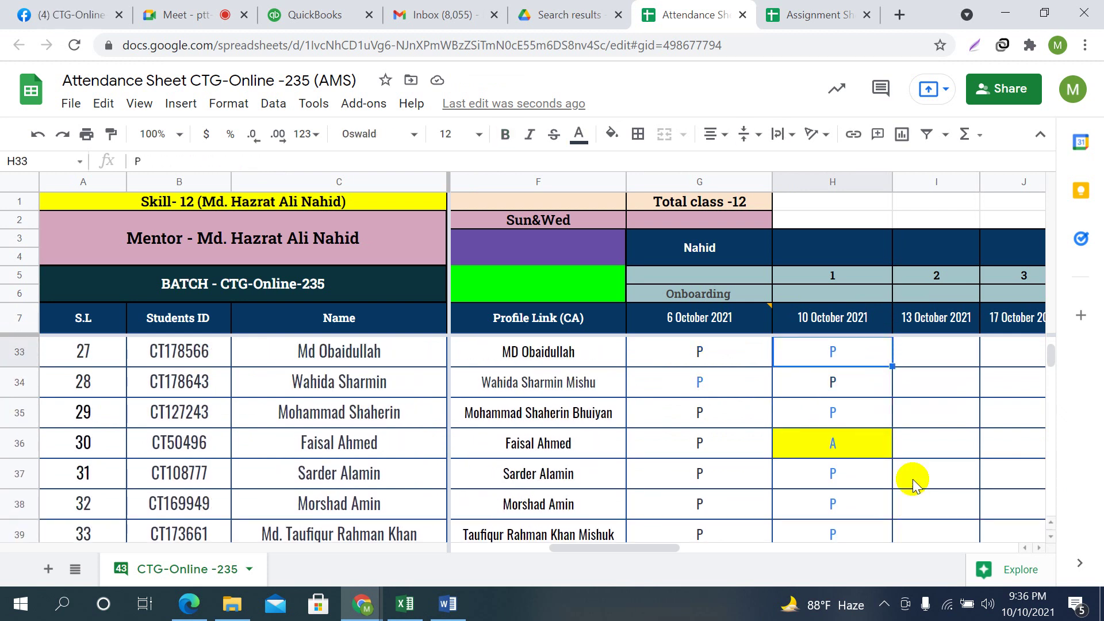
pyautogui.press('Up')
pyautogui.press('Up')
pyautogui.press('Up')
pyautogui.press('Up')
pyautogui.press('Up')
pyautogui.press('Up')
pyautogui.press('Up')
pyautogui.press('Up')
pyautogui.press('Up')
pyautogui.press('Up')
pyautogui.press('Up')
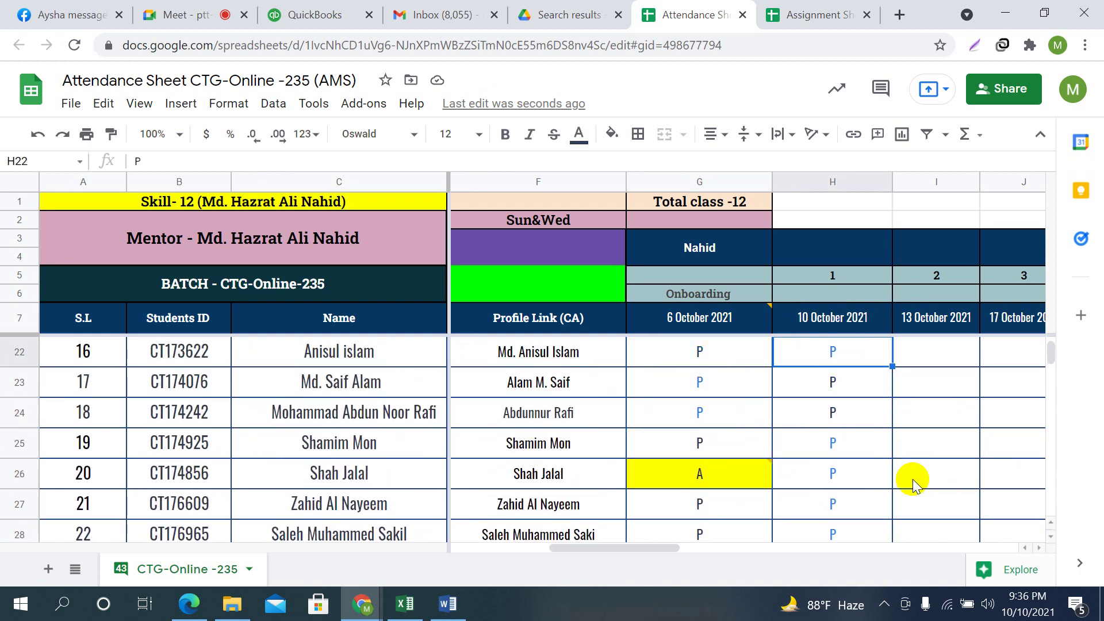
pyautogui.press('Up')
pyautogui.press('Up')
pyautogui.press('Up')
pyautogui.press('Up')
pyautogui.press('Up')
pyautogui.press('Up')
pyautogui.press('Up')
pyautogui.press('Up')
pyautogui.press('Up')
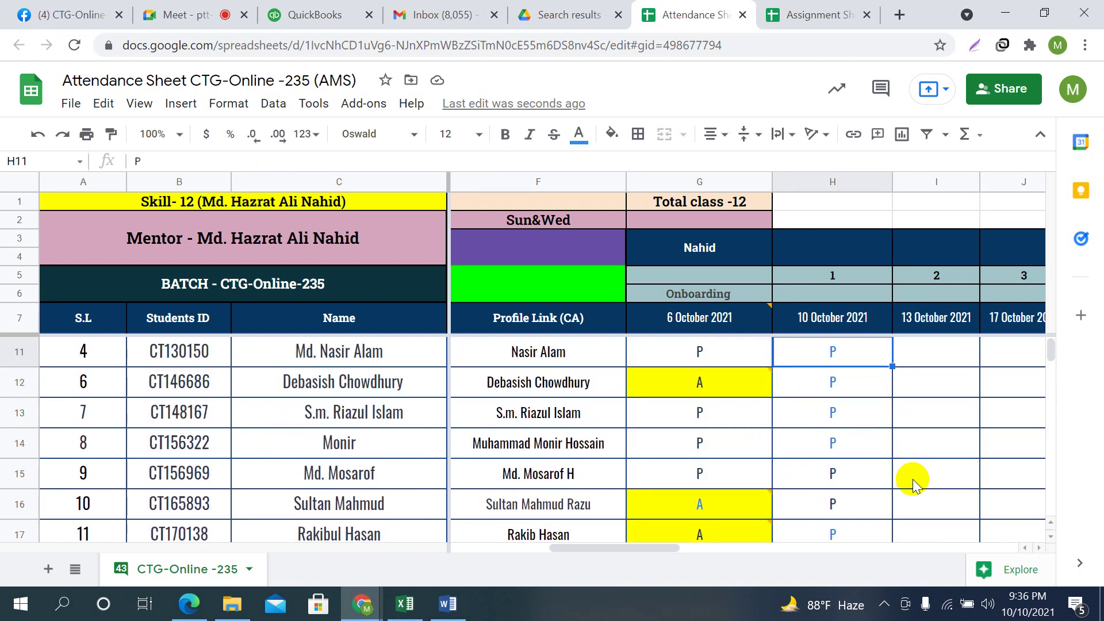
# Step down from H8 to the Present total (34) and the Absent total below it
pyautogui.press('Down')
pyautogui.press('Down')
pyautogui.press('Down')
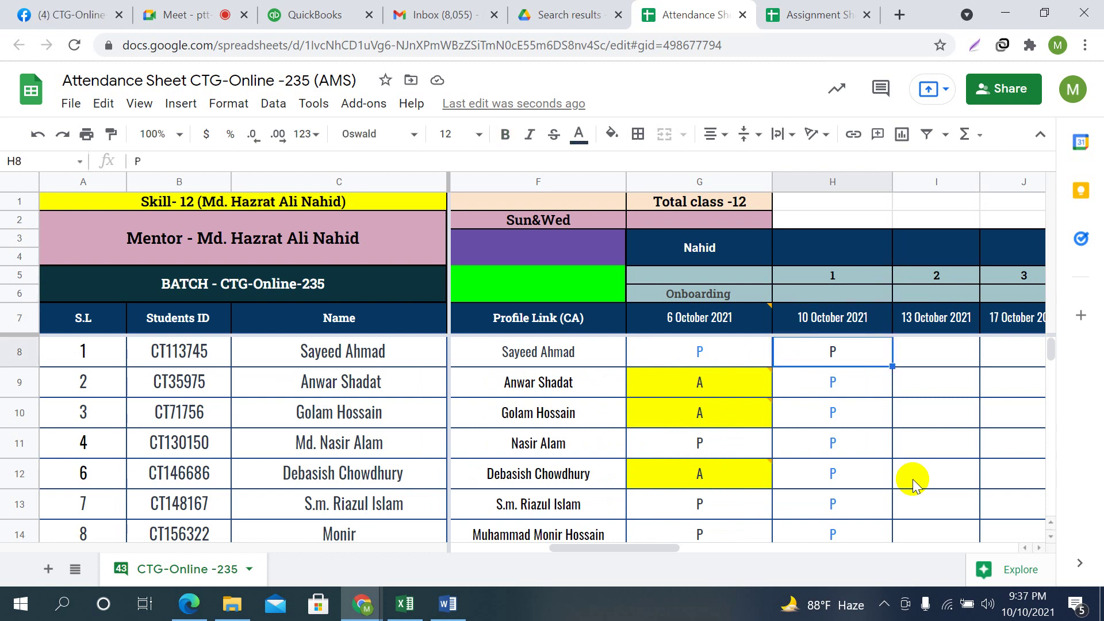
pyautogui.press('Down')
pyautogui.press('Down')
pyautogui.press('Down')
pyautogui.press('Down')
pyautogui.press('Down')
pyautogui.press('Down')
pyautogui.press('Down')
pyautogui.press('Down')
pyautogui.press('Down')
pyautogui.press('Down')
pyautogui.press('Down')
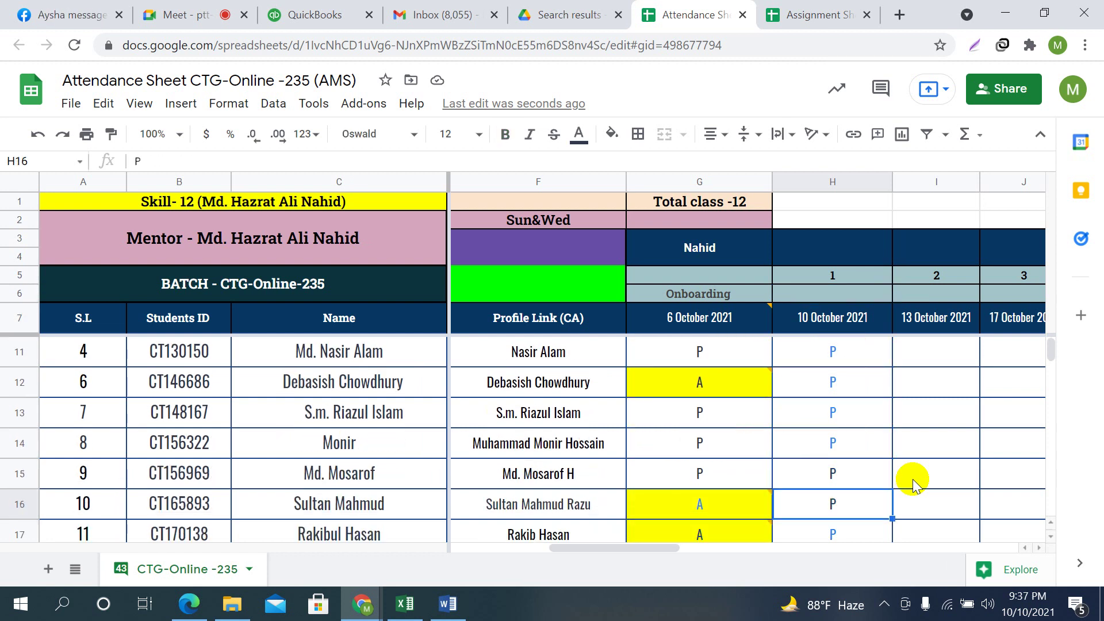
pyautogui.press('Down')
pyautogui.press('Down')
pyautogui.press('Down')
pyautogui.press('Down')
pyautogui.press('Down')
pyautogui.press('Down')
pyautogui.press('Down')
pyautogui.press('Down')
pyautogui.press('Down')
pyautogui.press('Down')
pyautogui.press('Down')
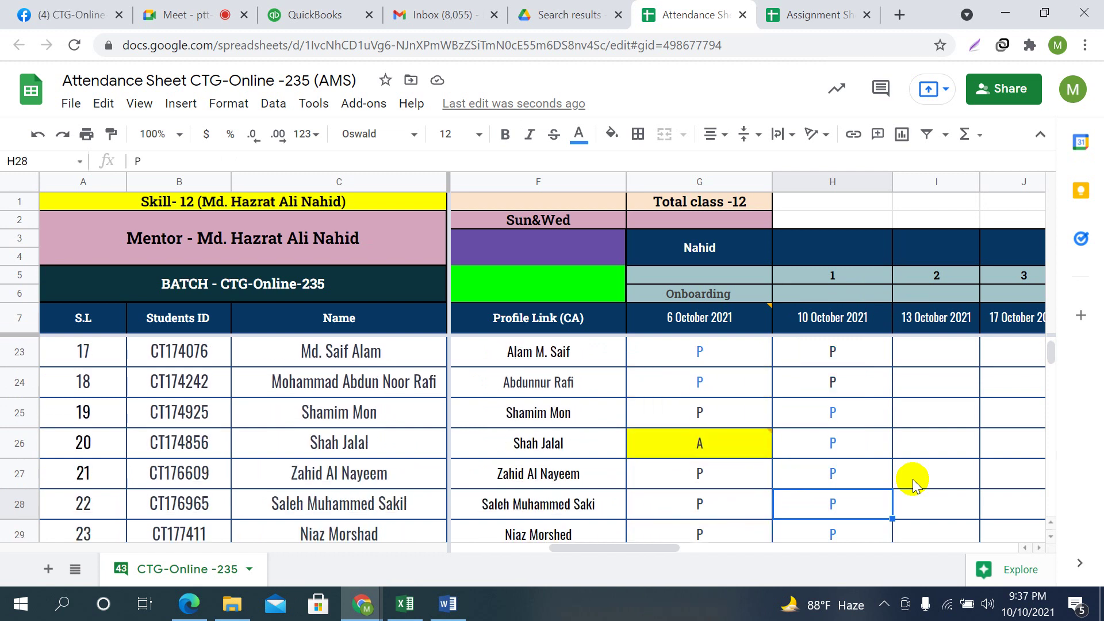
pyautogui.press('Down')
pyautogui.press('Down')
pyautogui.press('Down')
pyautogui.press('Down')
pyautogui.press('Down')
pyautogui.press('Down')
pyautogui.press('Down')
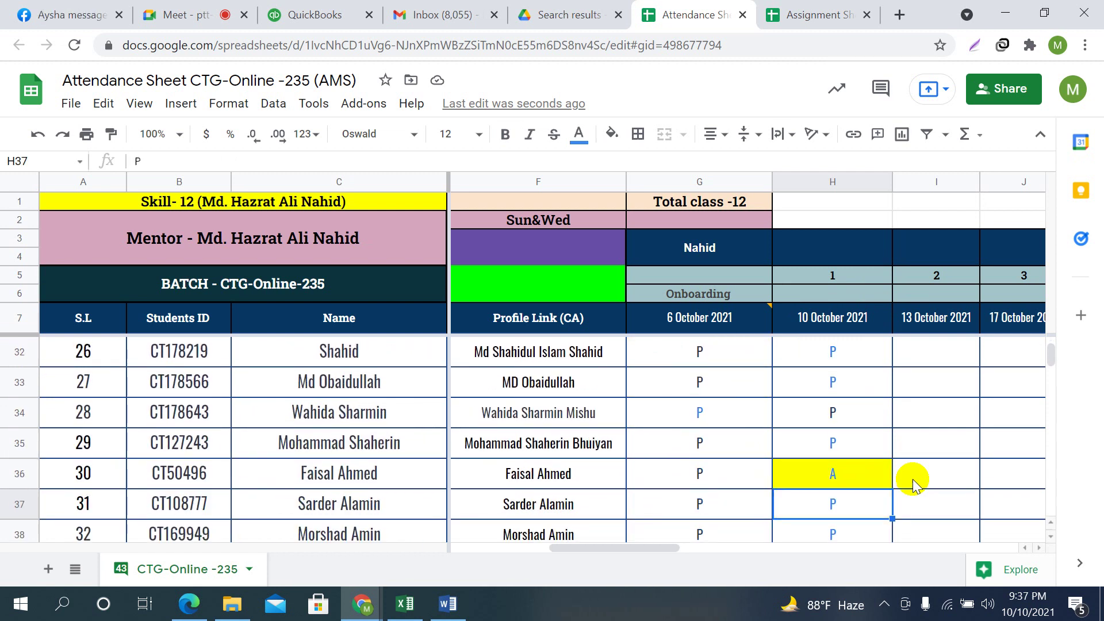
pyautogui.press('Down')
pyautogui.press('Down')
pyautogui.press('Down')
pyautogui.press('Down')
pyautogui.press('Down')
pyautogui.press('Down')
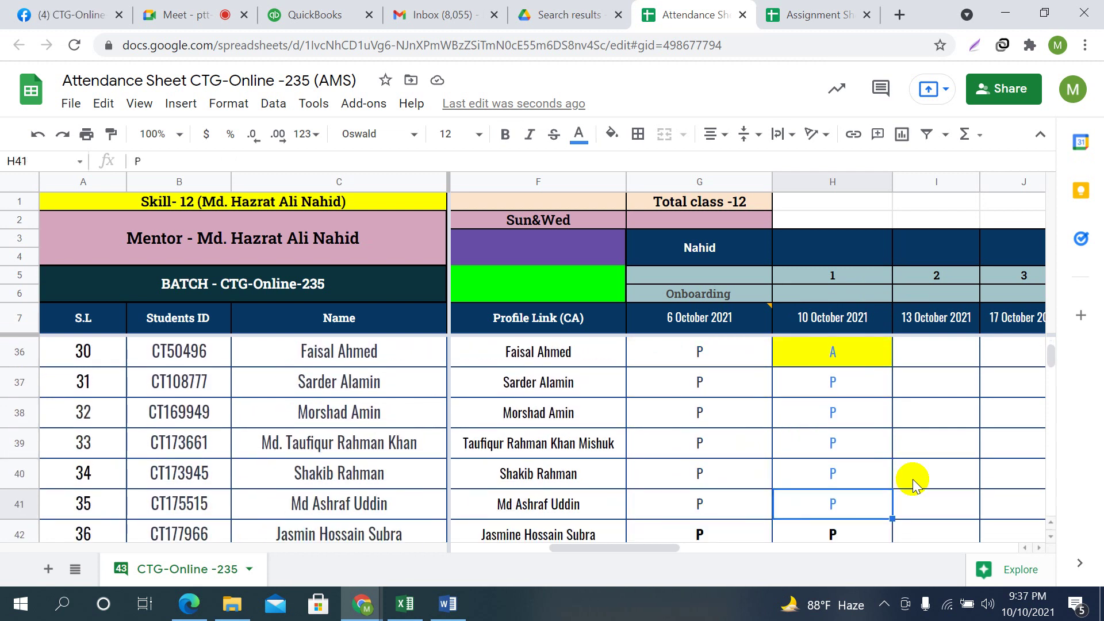
pyautogui.press('Down')
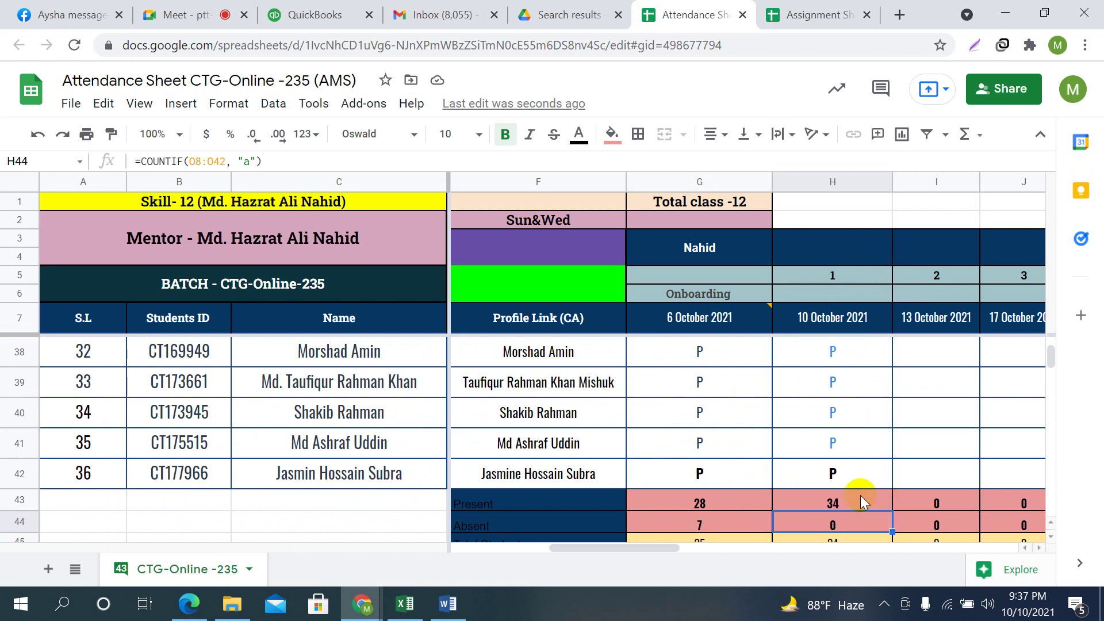
pyautogui.press('Up')
pyautogui.click(295, 158)
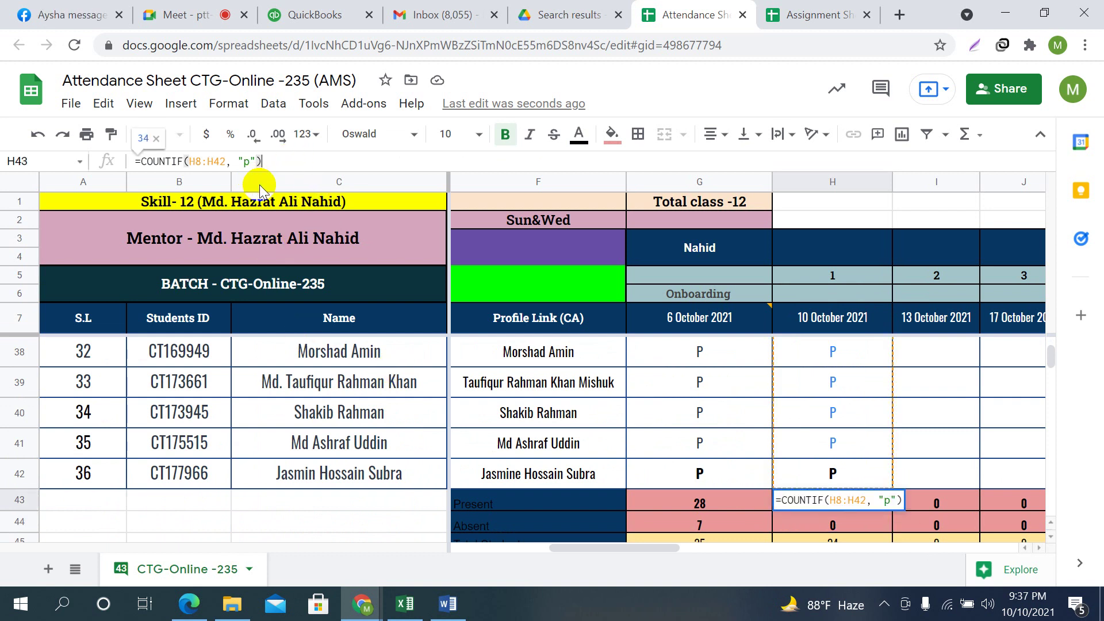
pyautogui.click(226, 161)
pyautogui.press('Return')
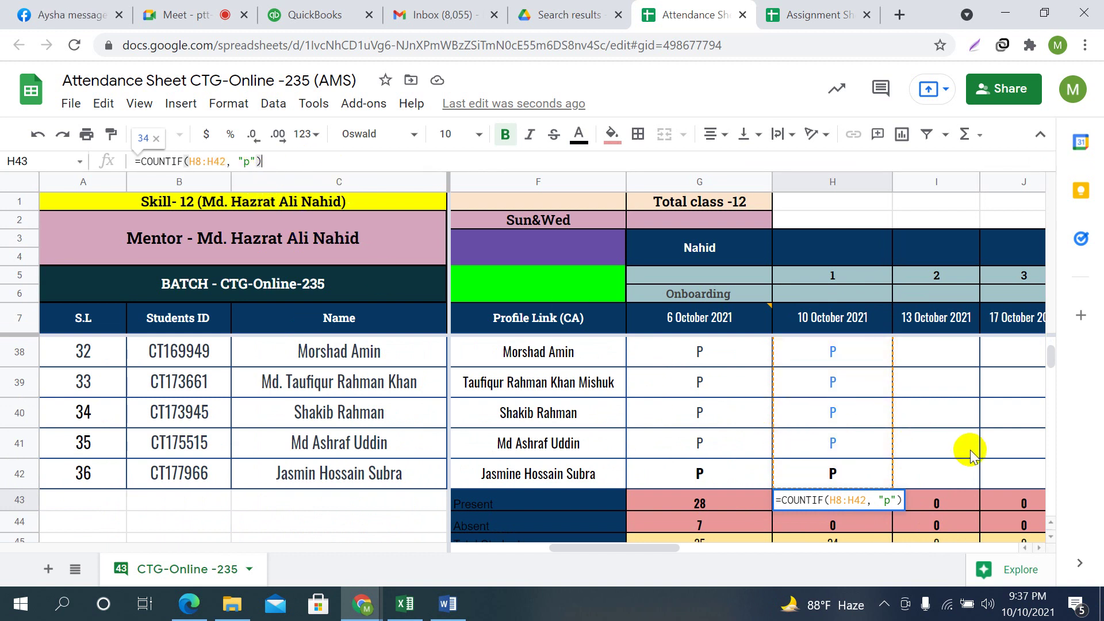
pyautogui.click(947, 413)
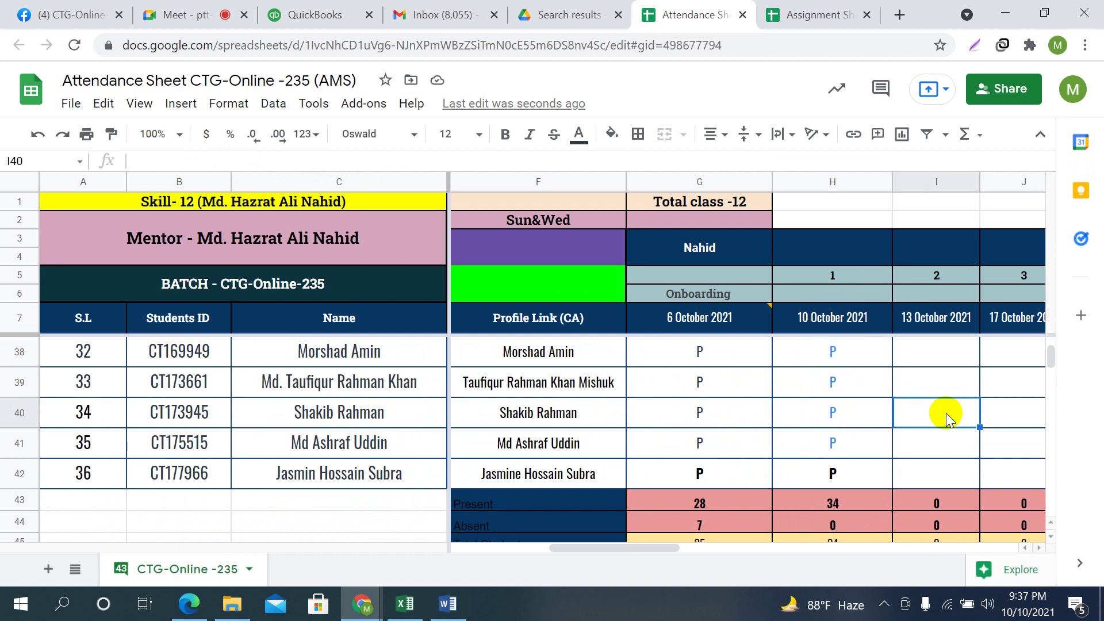
pyautogui.scroll(3, 483, 435)
pyautogui.scroll(3, 372, 464)
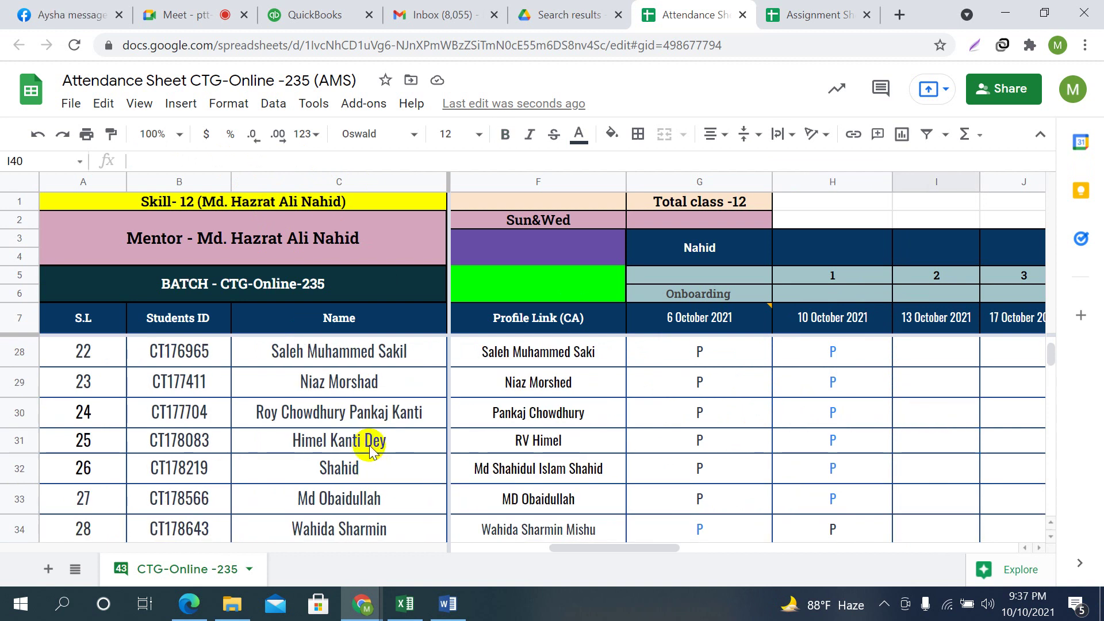
pyautogui.scroll(8, 383, 460)
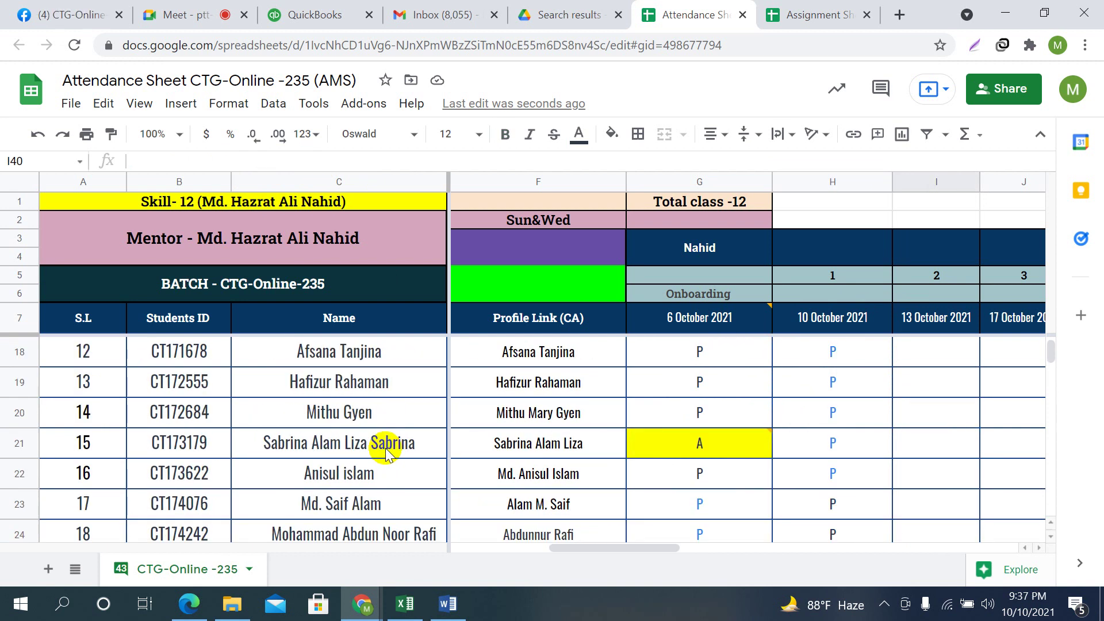
# Copy the student's full profile name from F14 and paste it over the short name in C14
pyautogui.click(367, 419)
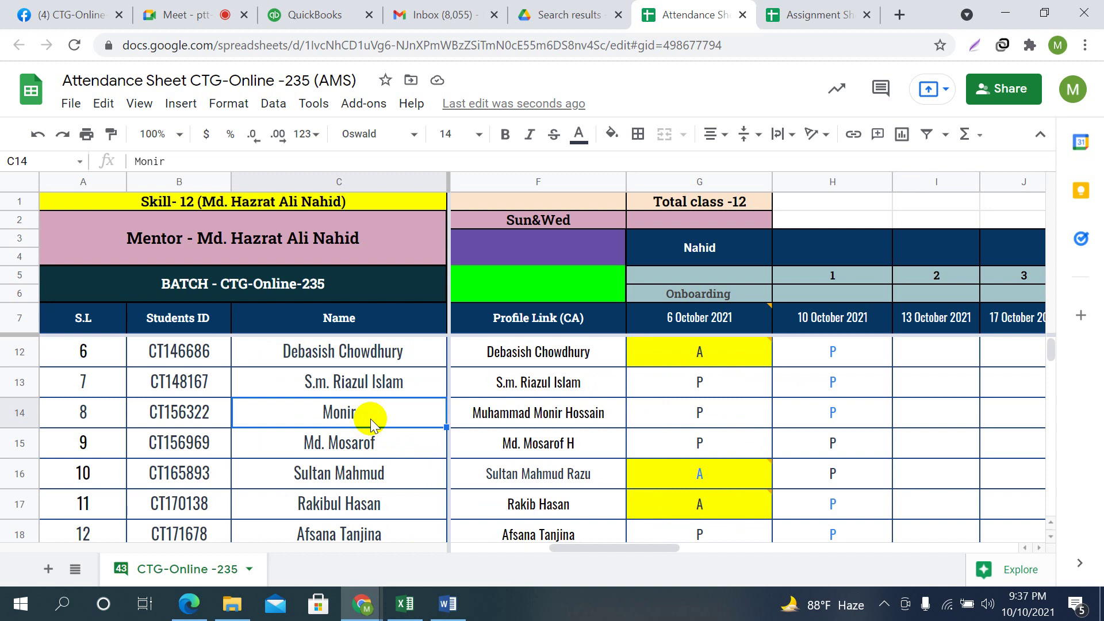
pyautogui.click(532, 415)
pyautogui.moveTo(289, 155); pyautogui.dragTo(119, 156)
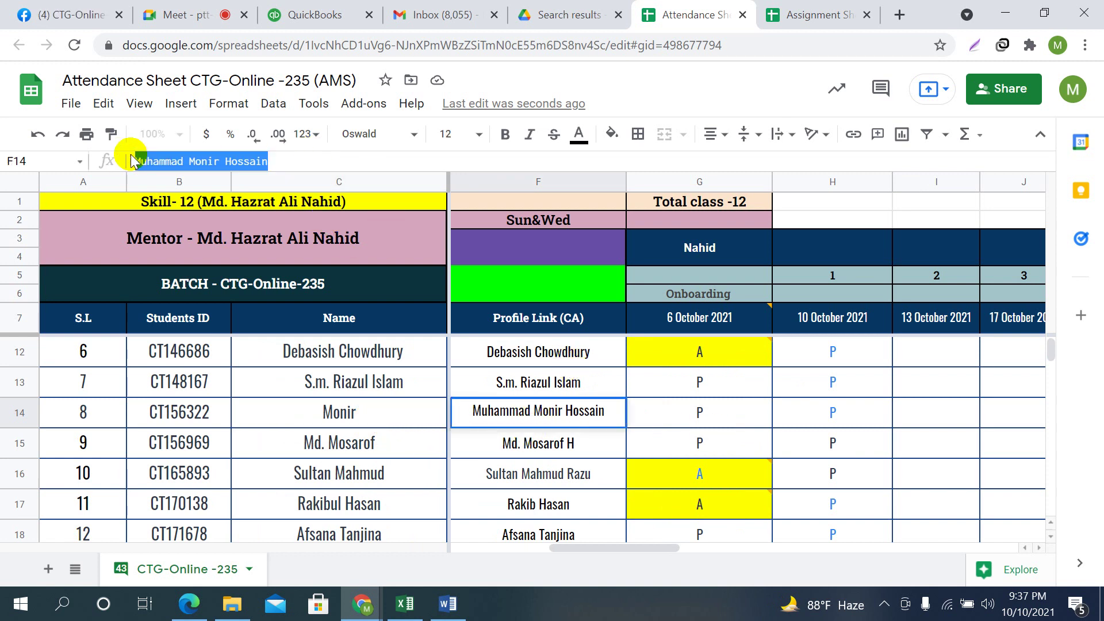
pyautogui.rightClick(204, 162)
pyautogui.click(275, 231)
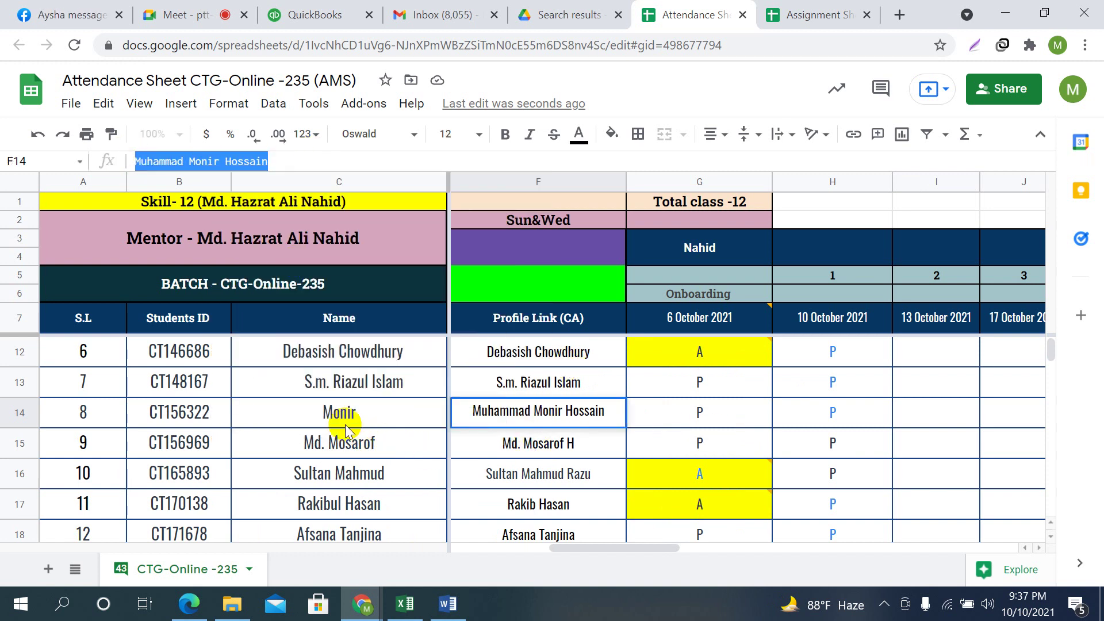
pyautogui.click(301, 412)
pyautogui.rightClick(337, 412)
pyautogui.click(384, 184)
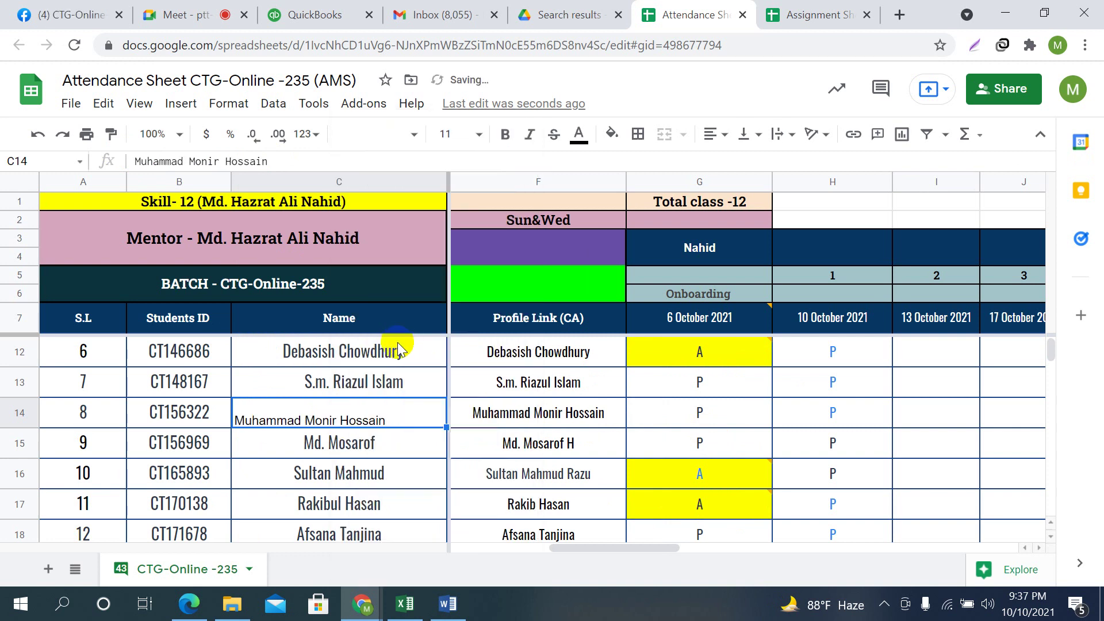
# Undo the font-changing paste and paste the full name into C14 as plain text
pyautogui.click(523, 411)
pyautogui.click(432, 421)
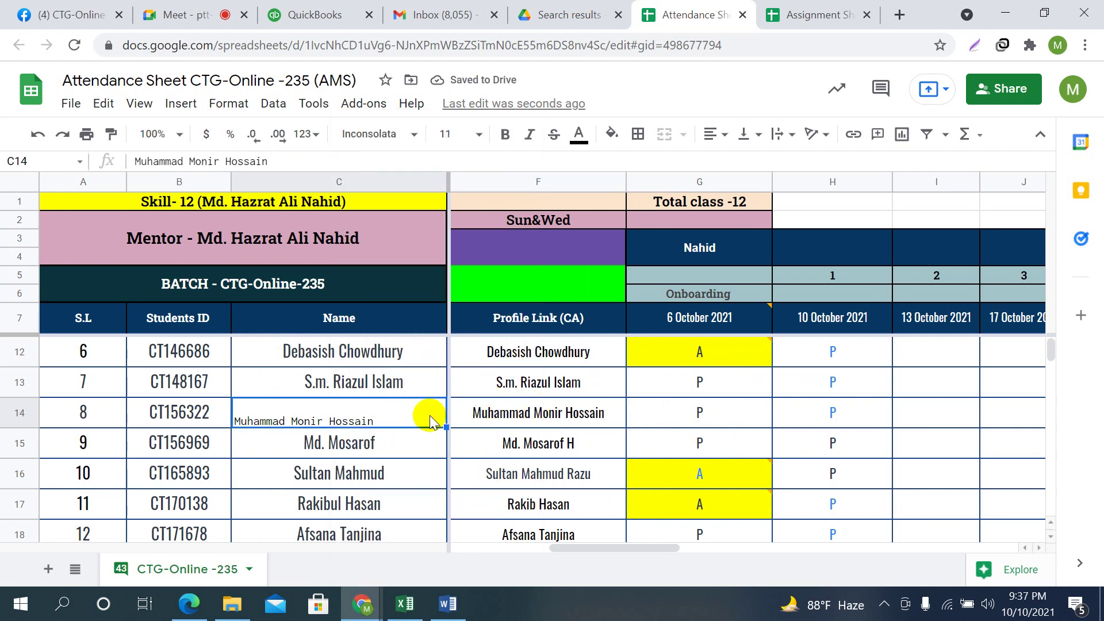
pyautogui.hotkey('ctrl', 'z')
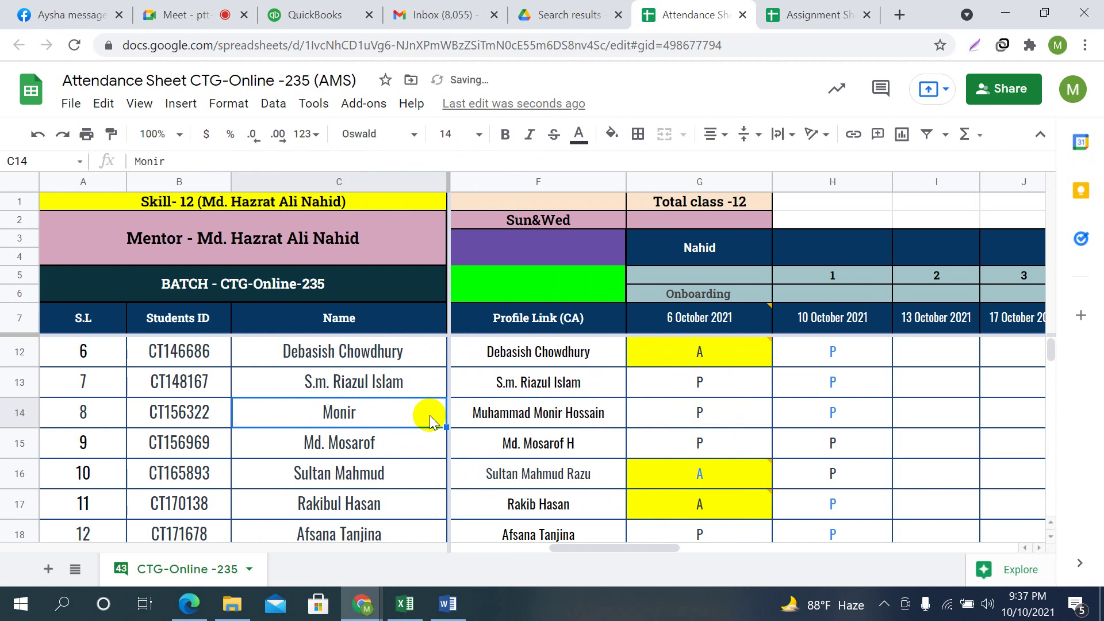
pyautogui.moveTo(230, 162); pyautogui.dragTo(99, 155)
pyautogui.rightClick(149, 166)
pyautogui.click(216, 269)
pyautogui.click(950, 420)
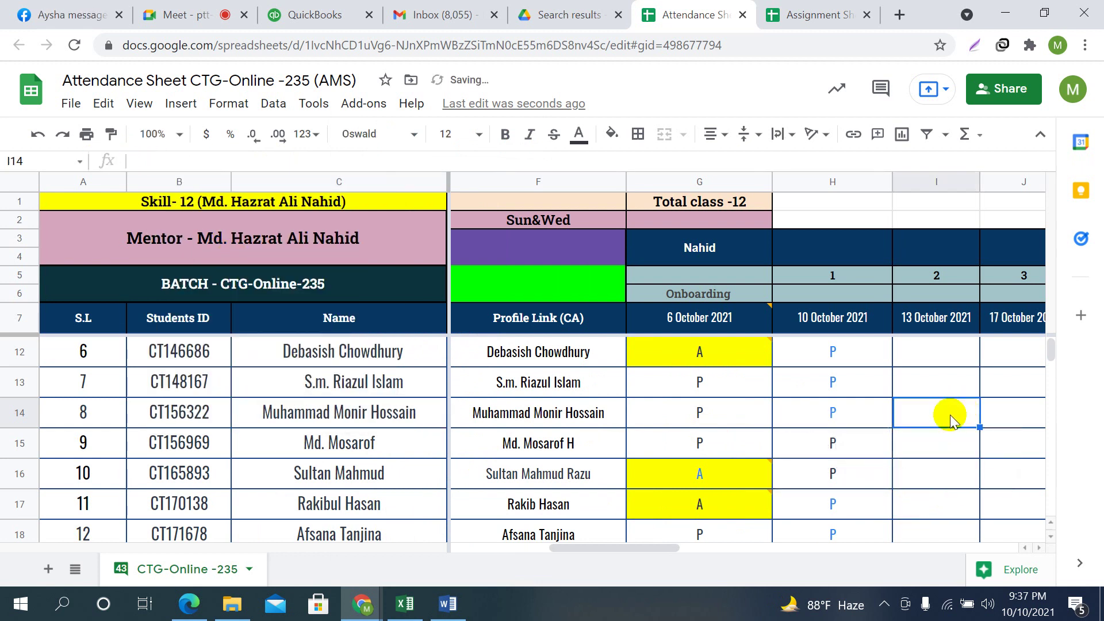
pyautogui.scroll(2, 923, 443)
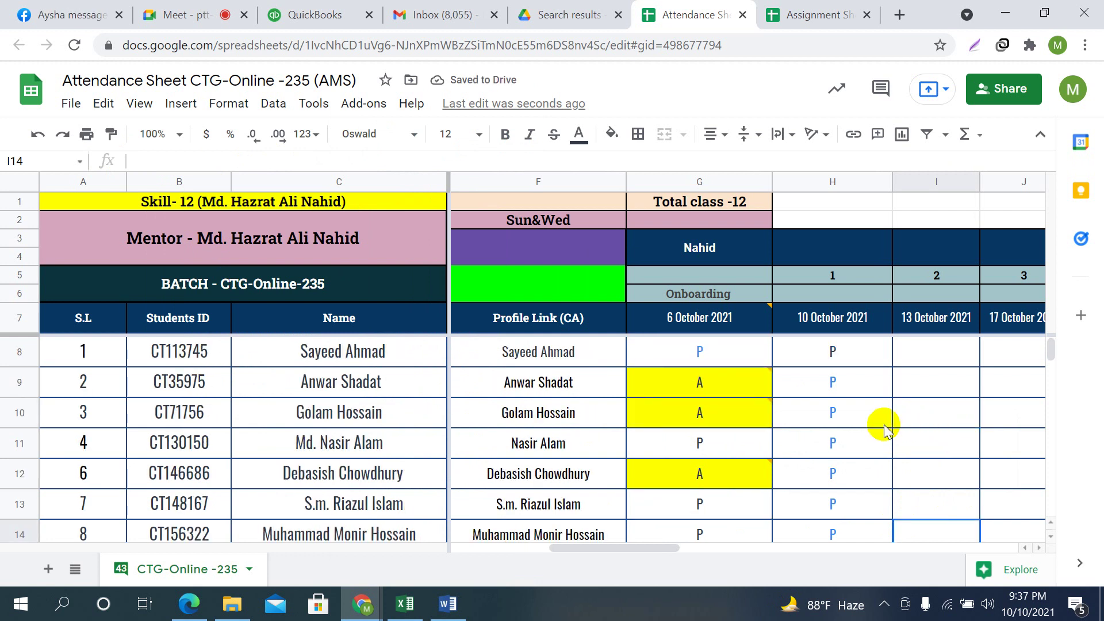
pyautogui.scroll(-3, 880, 426)
pyautogui.scroll(-3, 883, 426)
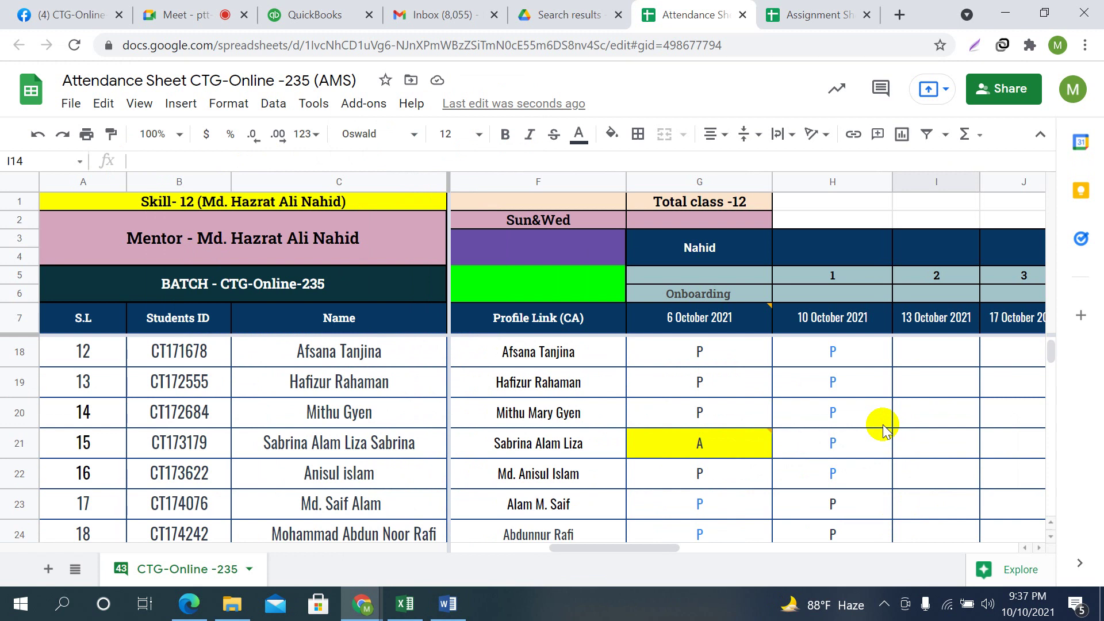
pyautogui.scroll(-3, 407, 459)
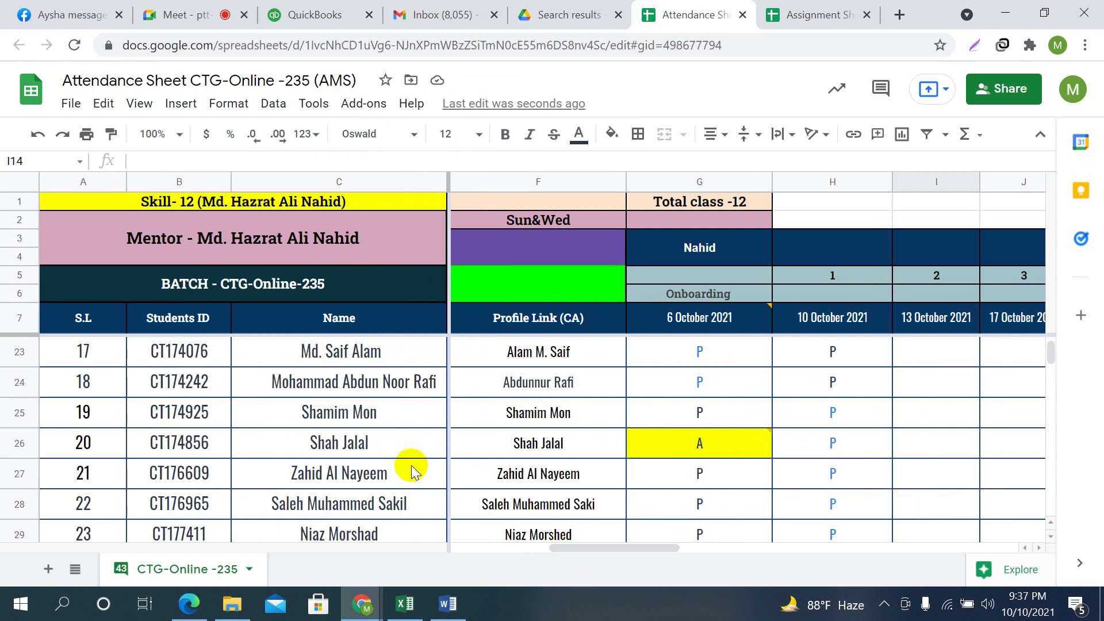
# In cell C25, correct student 19's surname and add the 'Md.' prefix to the name
pyautogui.click(358, 468)
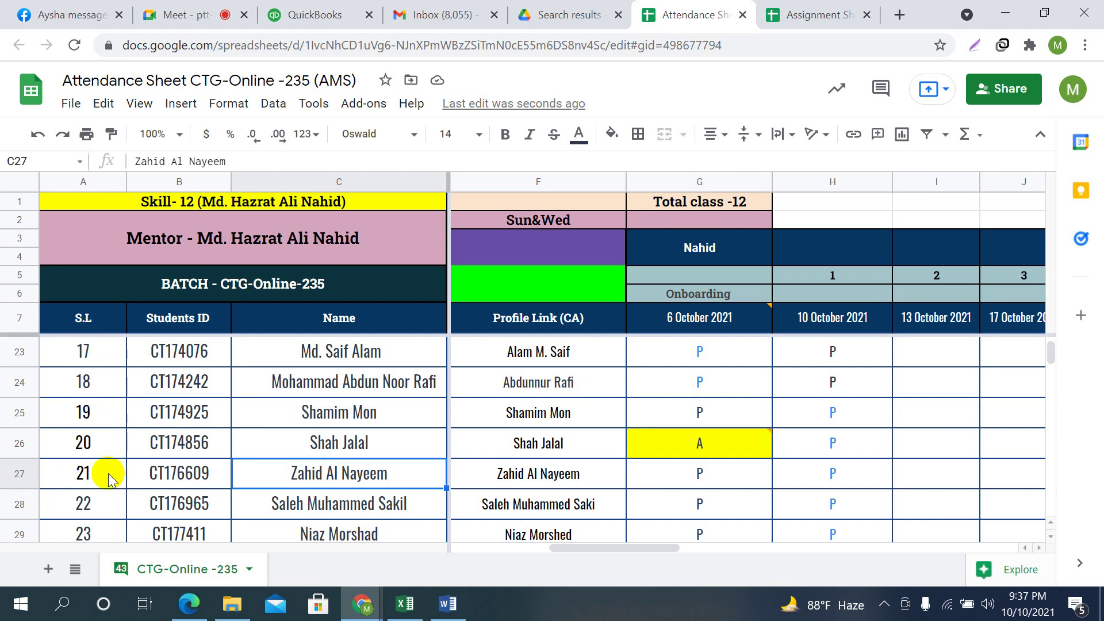
pyautogui.click(87, 411)
pyautogui.click(291, 410)
pyautogui.click(237, 159)
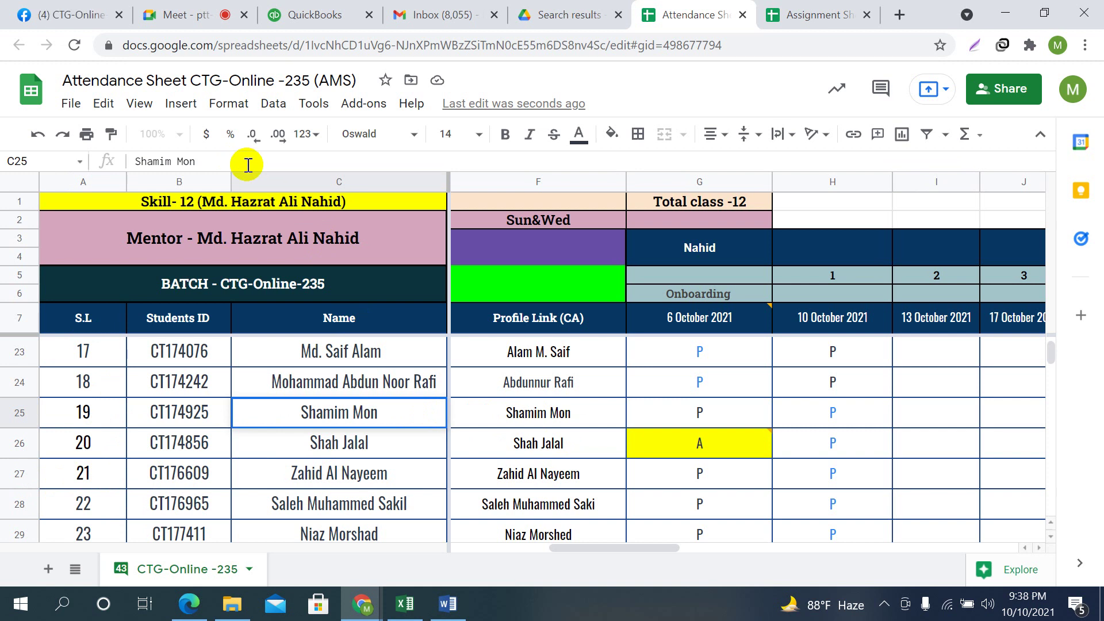
pyautogui.press('BackSpace')
pyautogui.press('BackSpace')
pyautogui.press('BackSpace')
pyautogui.press('BackSpace')
pyautogui.write('H')
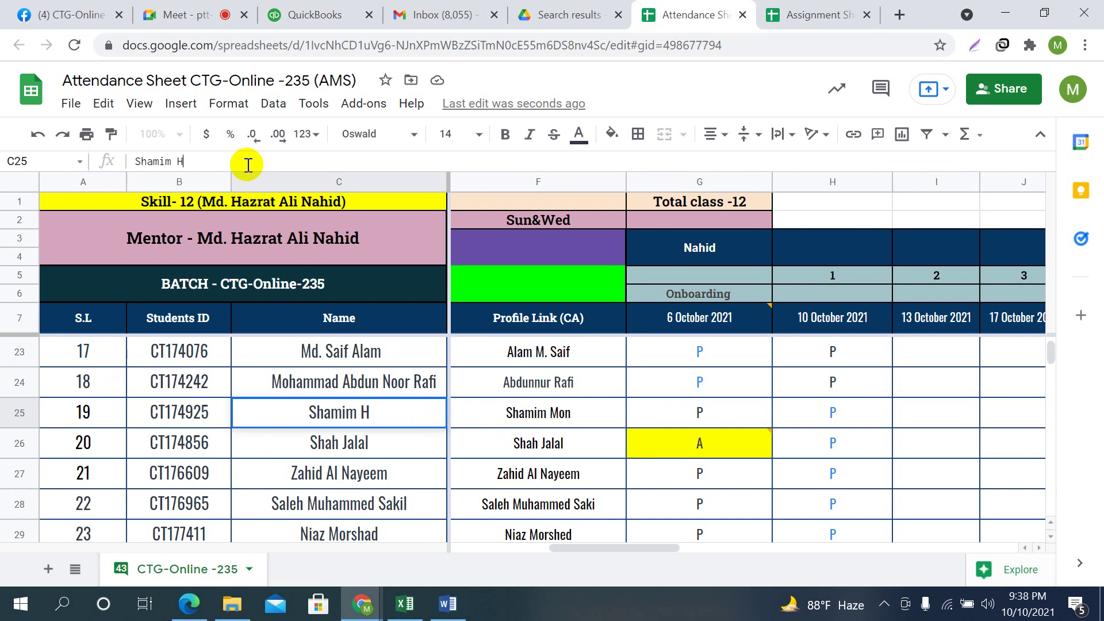
pyautogui.write('ossain')
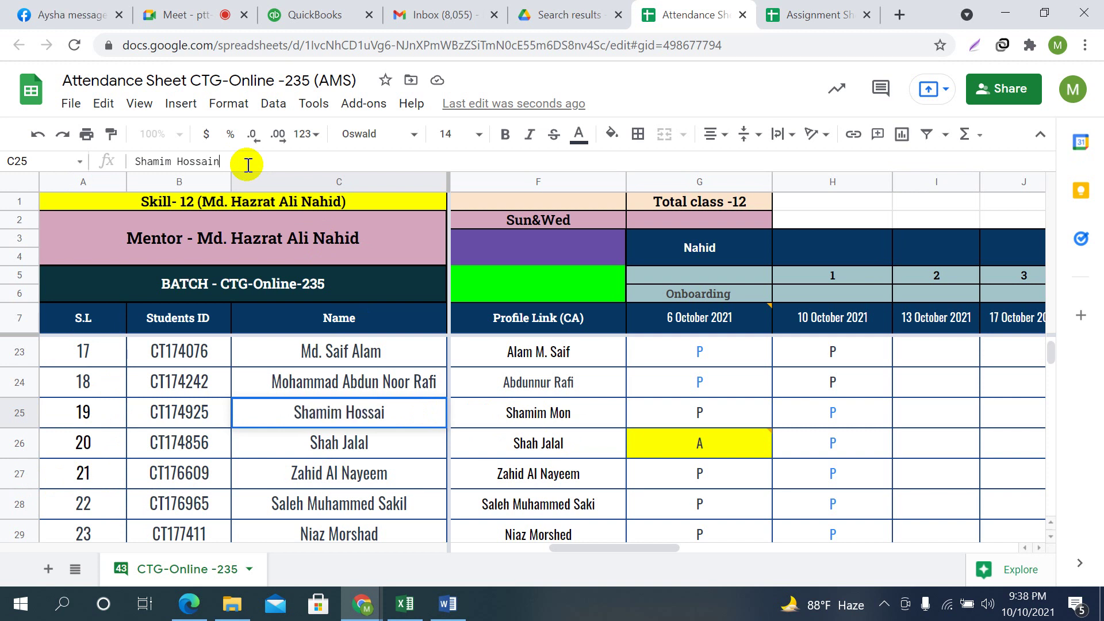
pyautogui.moveTo(136, 162); pyautogui.dragTo(140, 162)
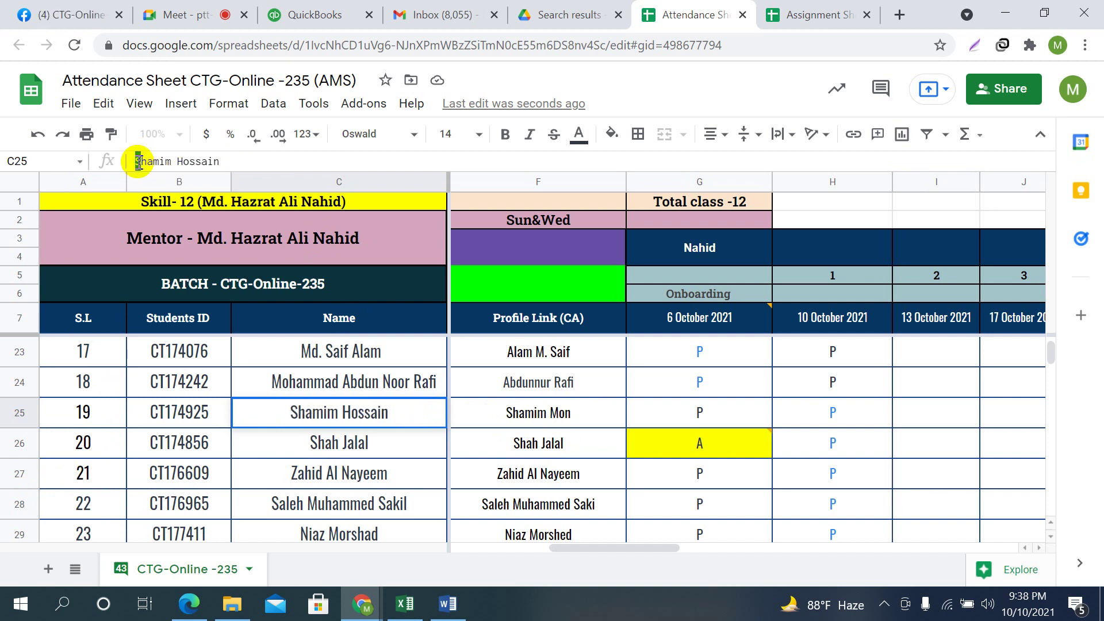
pyautogui.write('Md')
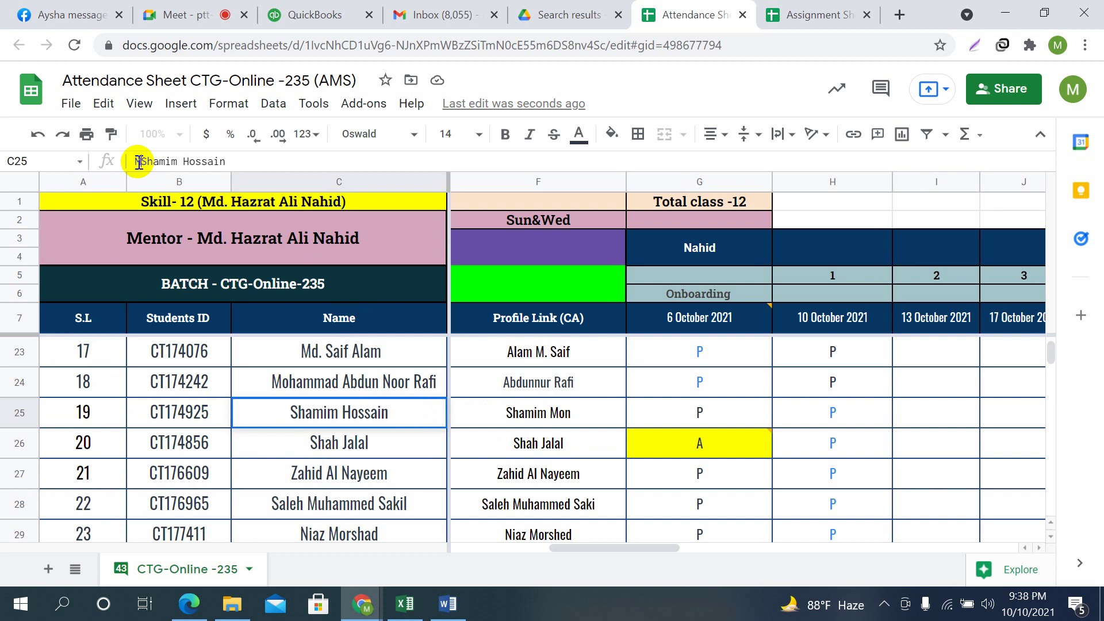
pyautogui.write('.')
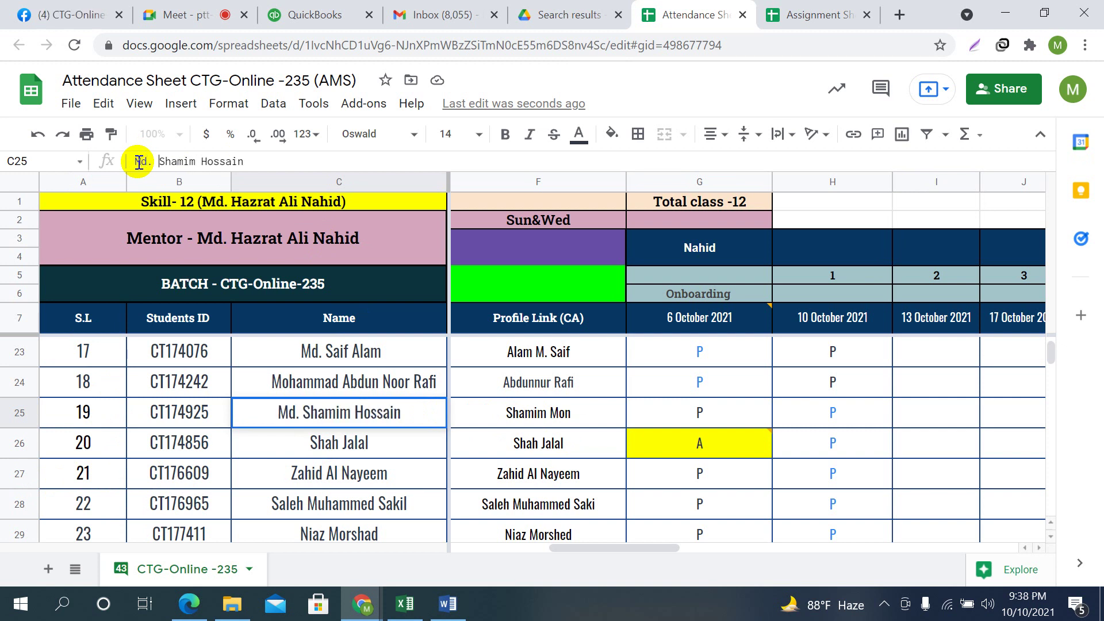
pyautogui.press('BackSpace')
pyautogui.click(920, 423)
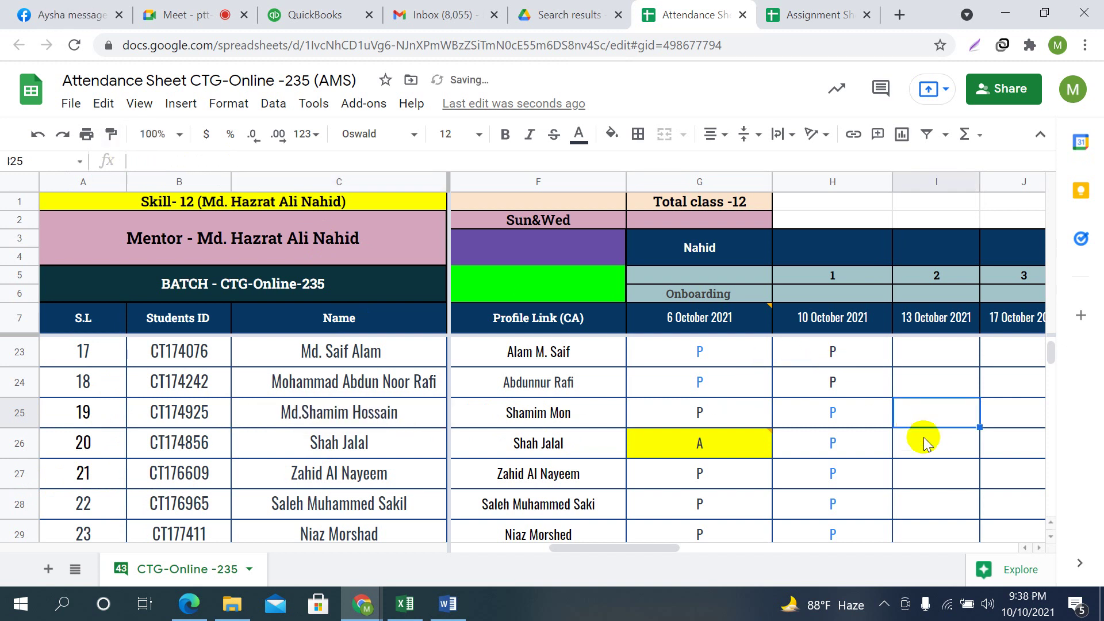
pyautogui.scroll(7, 932, 454)
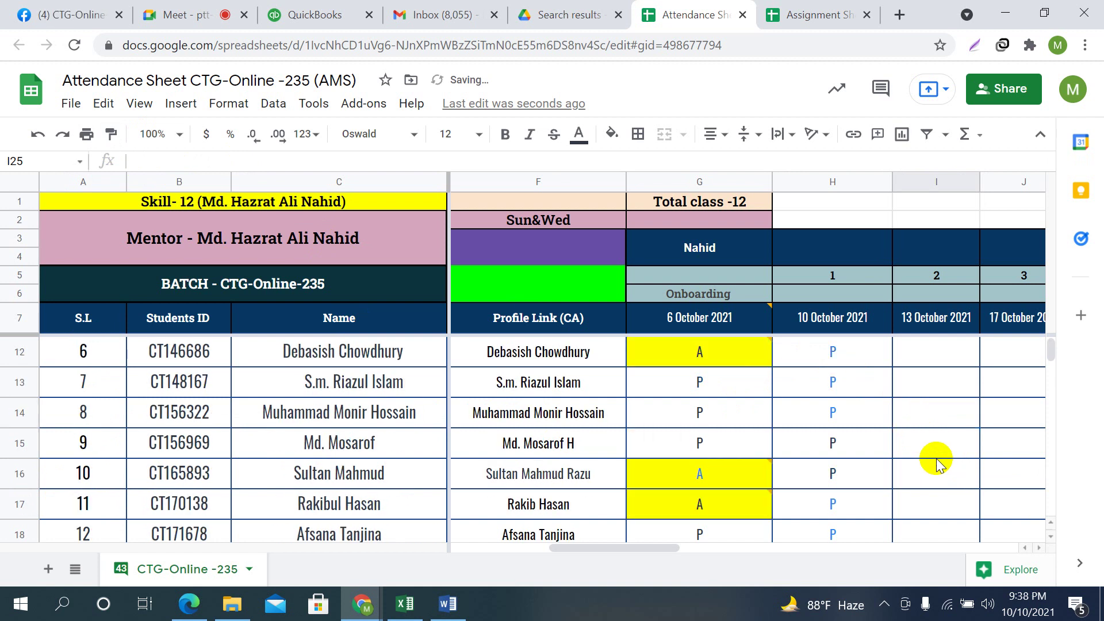
pyautogui.click(933, 419)
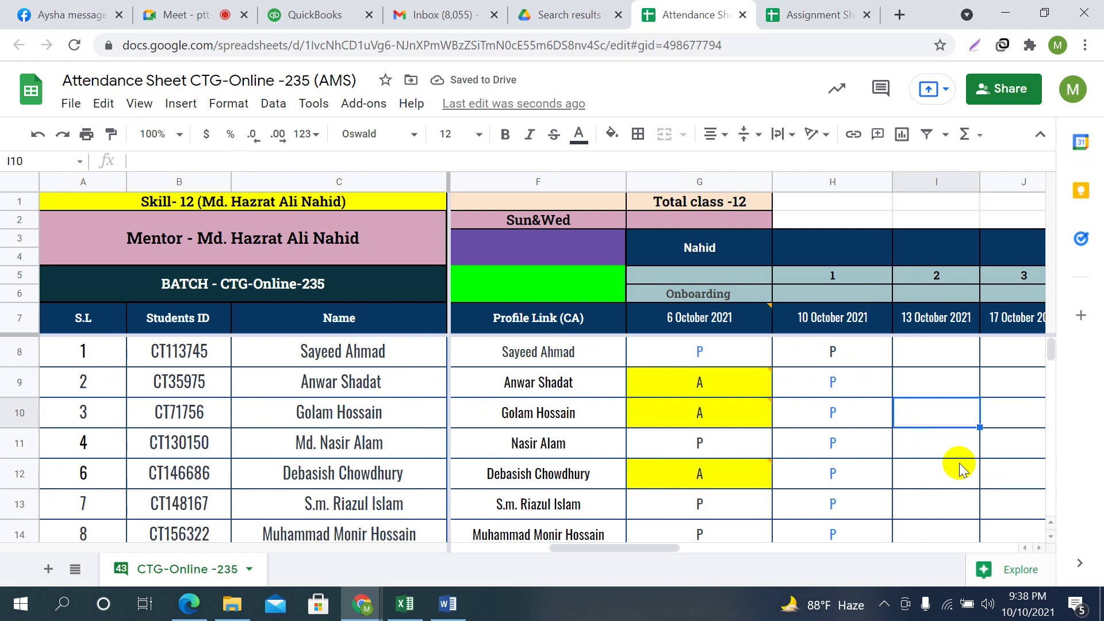
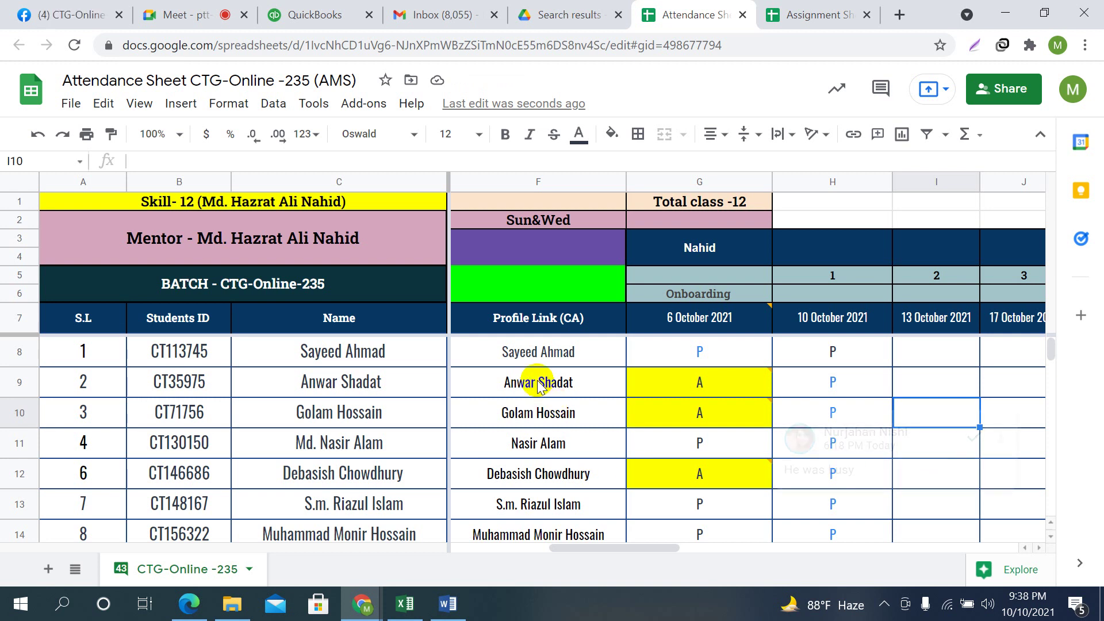
# Step through the student rows, checking their details and the 10 October 2021 P marks
pyautogui.click(948, 479)
pyautogui.press('Left')
pyautogui.press('Left')
pyautogui.press('Left')
pyautogui.press('Left')
pyautogui.press('Left')
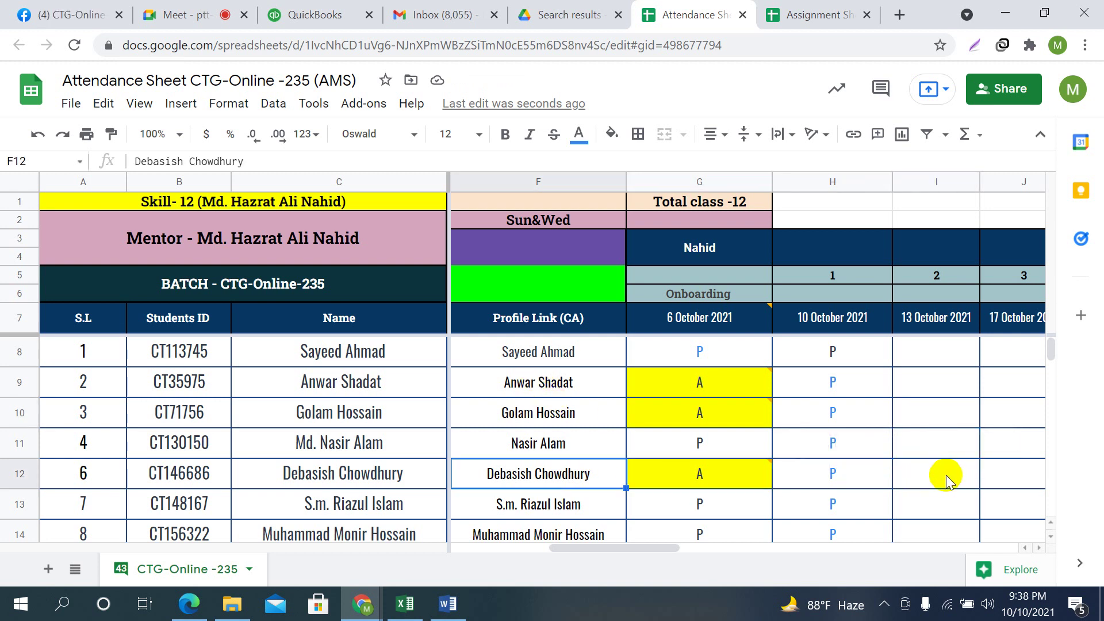
pyautogui.press('Up')
pyautogui.press('Up')
pyautogui.press('Up')
pyautogui.press('Up')
pyautogui.press('Down')
pyautogui.press('Down')
pyautogui.press('Down')
pyautogui.press('Down')
pyautogui.press('Down')
pyautogui.press('Down')
pyautogui.press('Down')
pyautogui.press('Down')
pyautogui.press('Down')
pyautogui.press('Down')
pyautogui.press('Down')
pyautogui.press('Down')
pyautogui.press('Down')
pyautogui.press('Down')
pyautogui.press('Down')
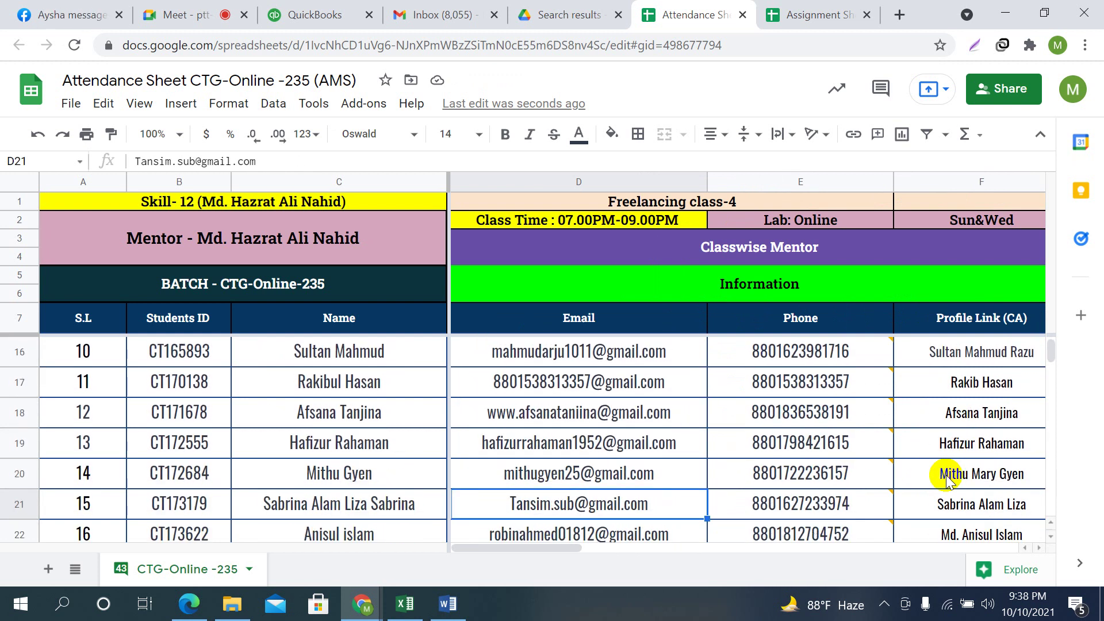
pyautogui.press('Right')
pyautogui.press('Right')
pyautogui.press('Right')
pyautogui.press('Right')
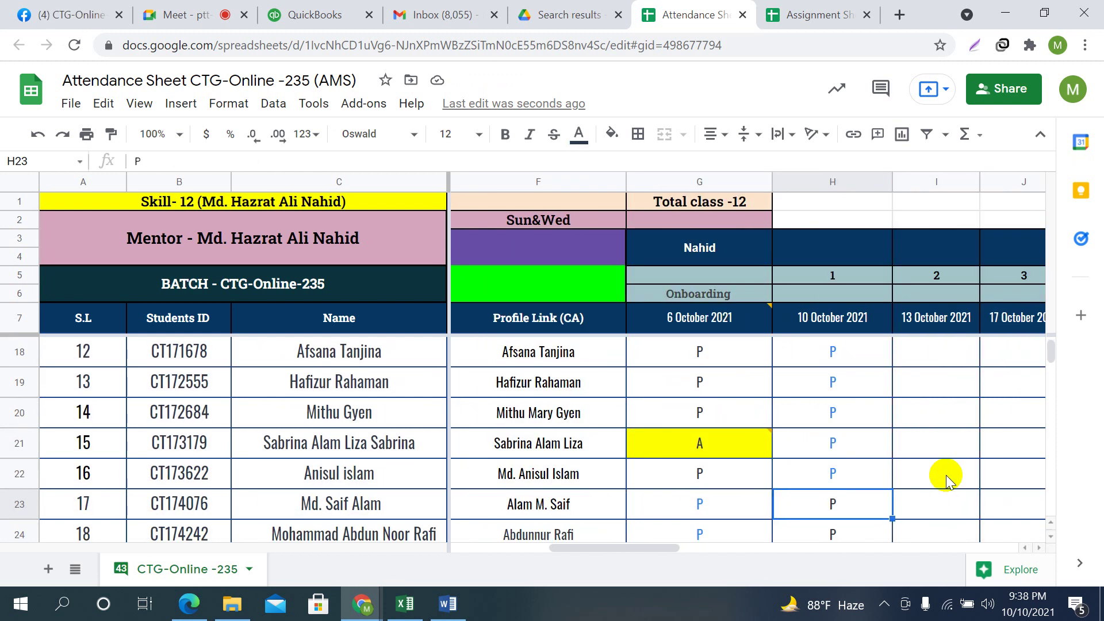
# Scroll back through earlier Meet in-call messages, then return to the Attendance Sheet CTG-Online-235
pyautogui.click(179, 14)
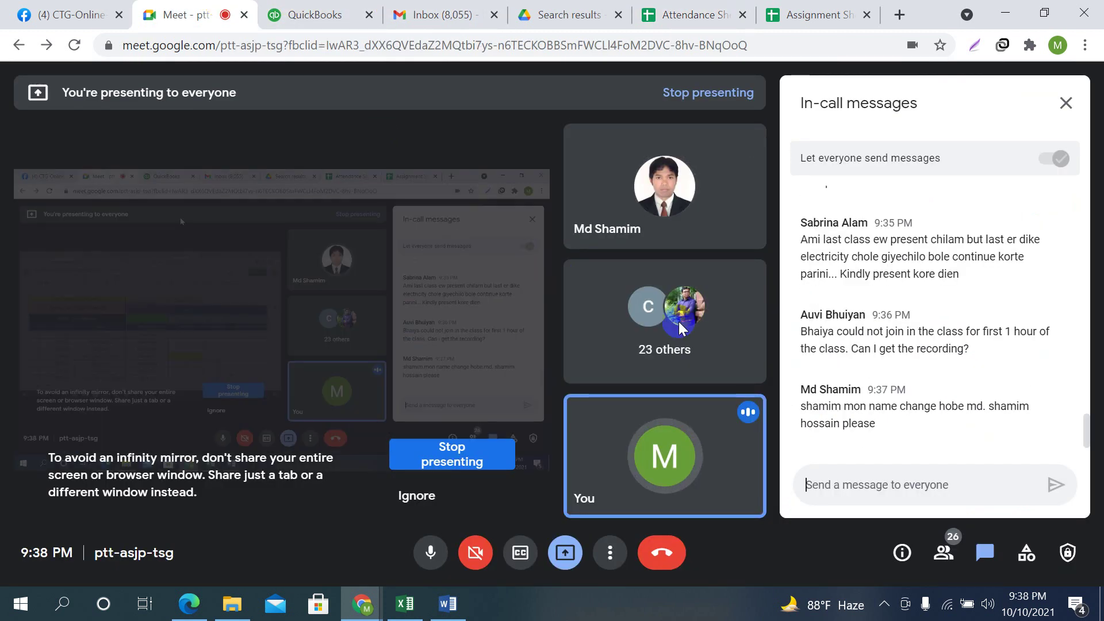
pyautogui.scroll(3, 952, 375)
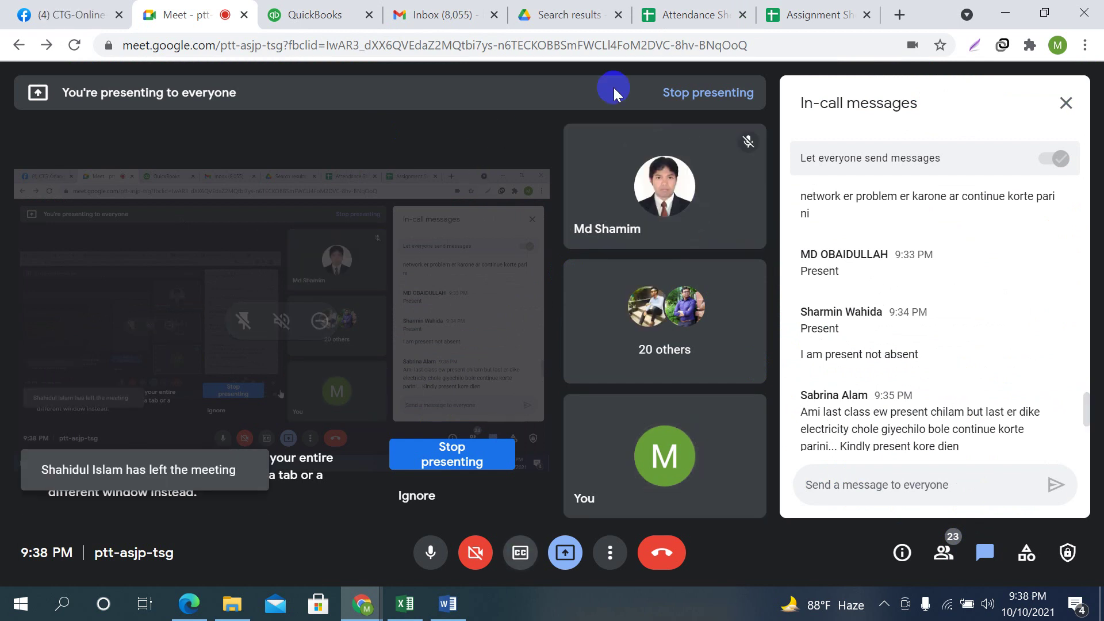
pyautogui.click(667, 6)
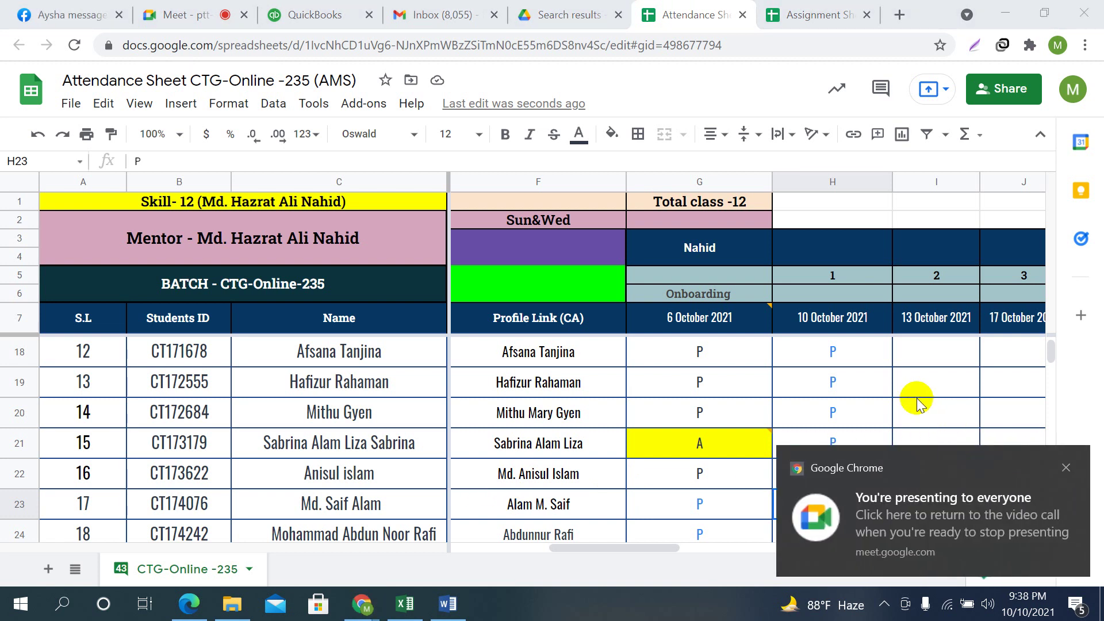
# Mark a student's onboarding attendance cell as P
pyautogui.click(697, 409)
pyautogui.press('Left')
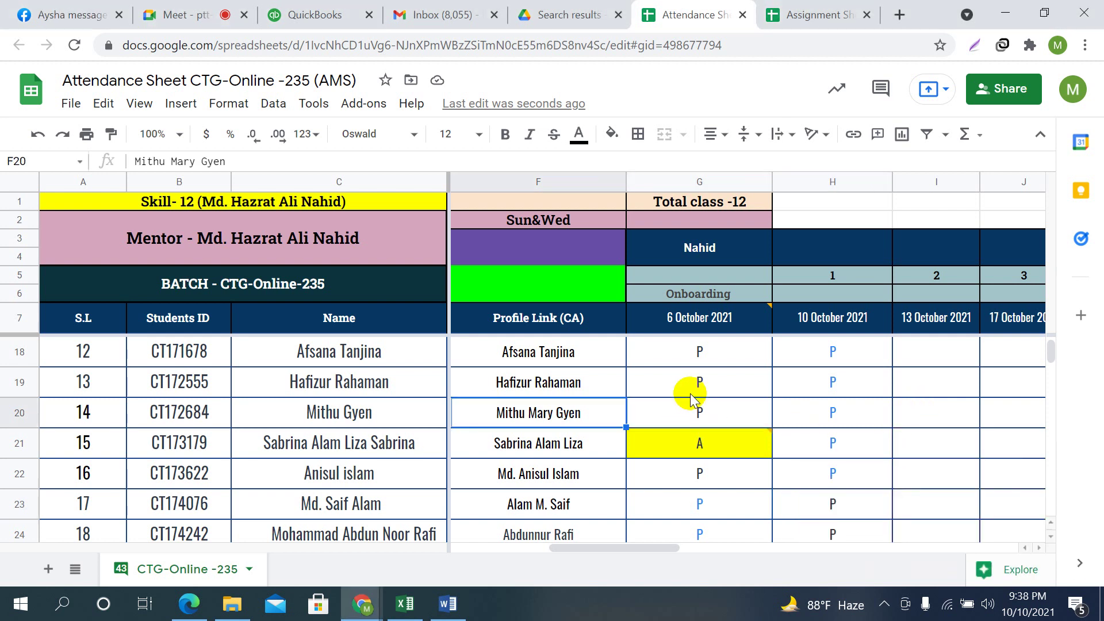
pyautogui.press('Left')
pyautogui.press('Left')
pyautogui.press('Left')
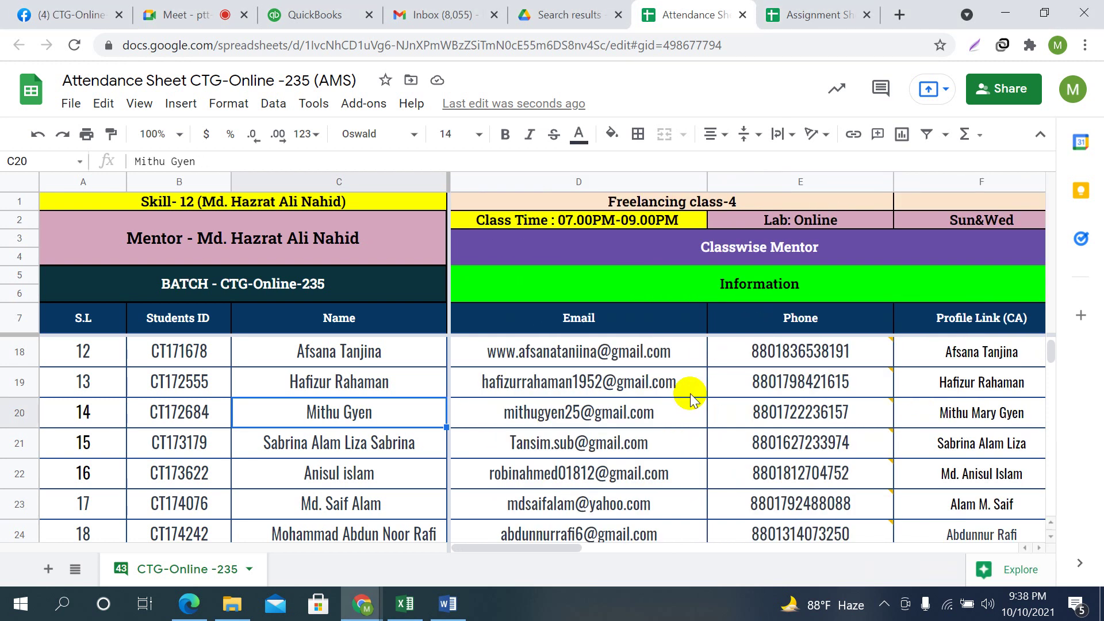
pyautogui.press('Up')
pyautogui.press('Up')
pyautogui.press('Up')
pyautogui.press('Up')
pyautogui.press('Up')
pyautogui.press('Up')
pyautogui.press('Up')
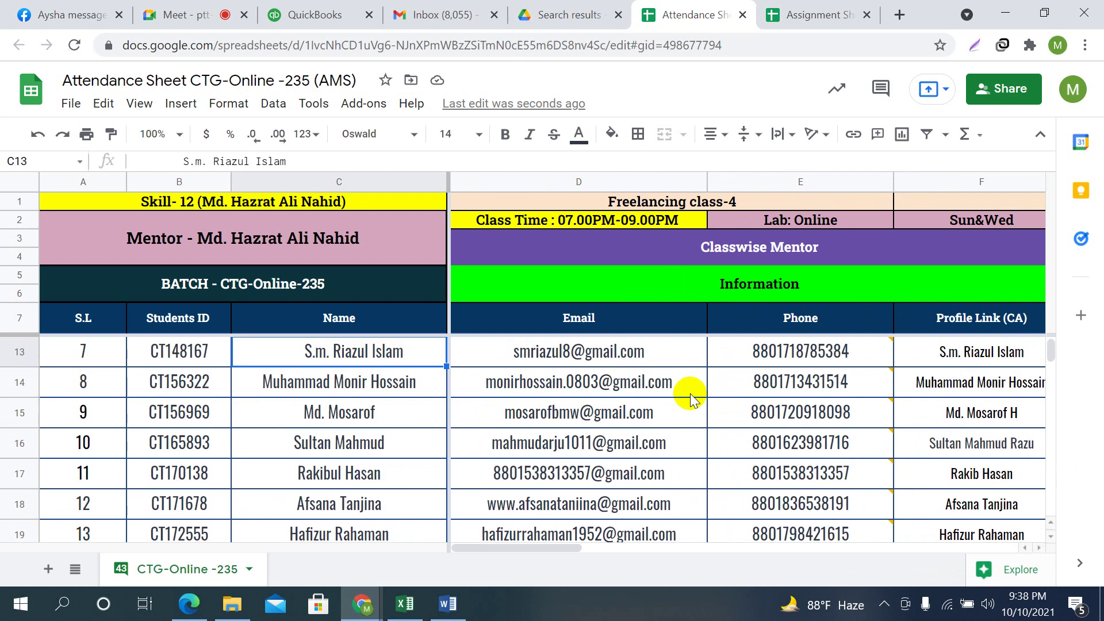
pyautogui.press('Down')
pyautogui.press('Down')
pyautogui.press('Down')
pyautogui.press('Right')
pyautogui.press('Right')
pyautogui.press('Right')
pyautogui.press('Right')
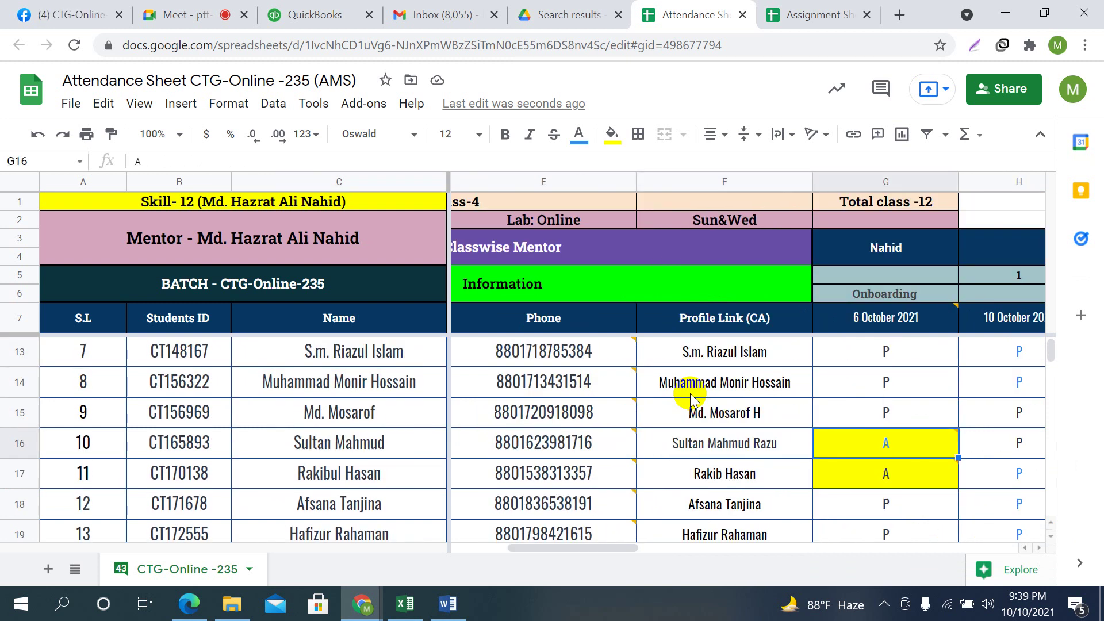
pyautogui.write('P')
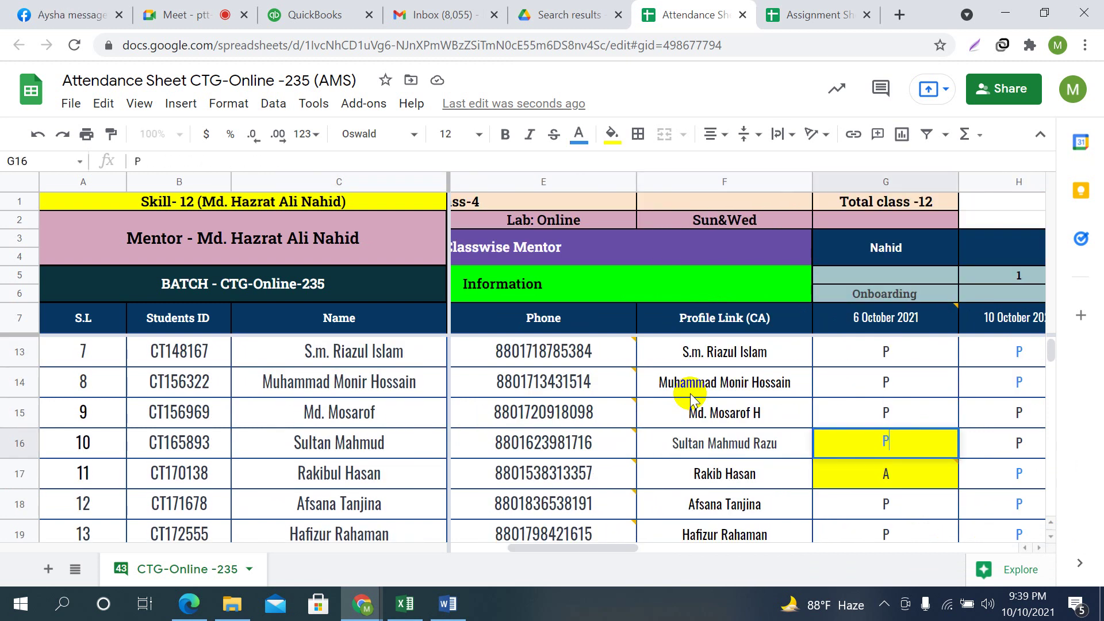
pyautogui.press('Up')
pyautogui.press('Up')
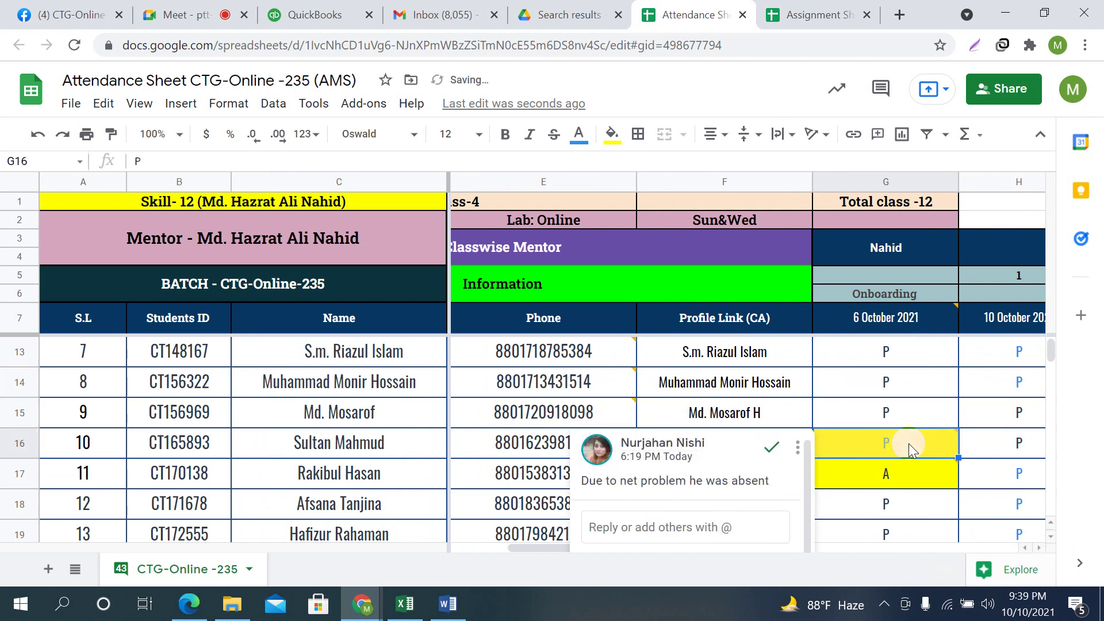
# Remove the yellow fill from the corrected onboarding mark
pyautogui.rightClick(909, 448)
pyautogui.press('Escape')
pyautogui.click(878, 453)
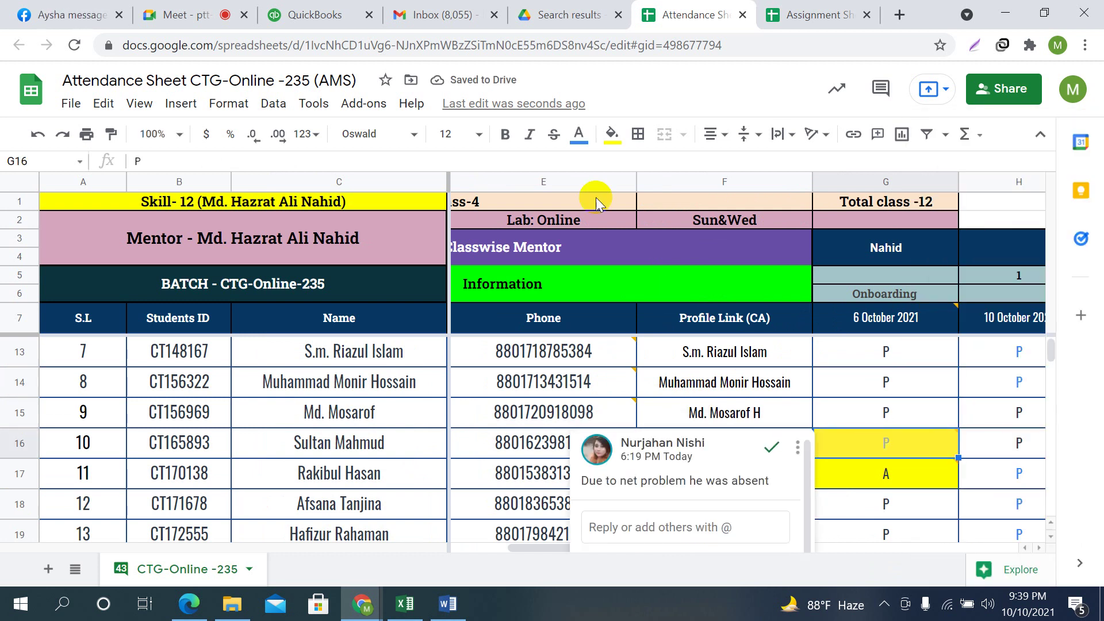
pyautogui.click(612, 134)
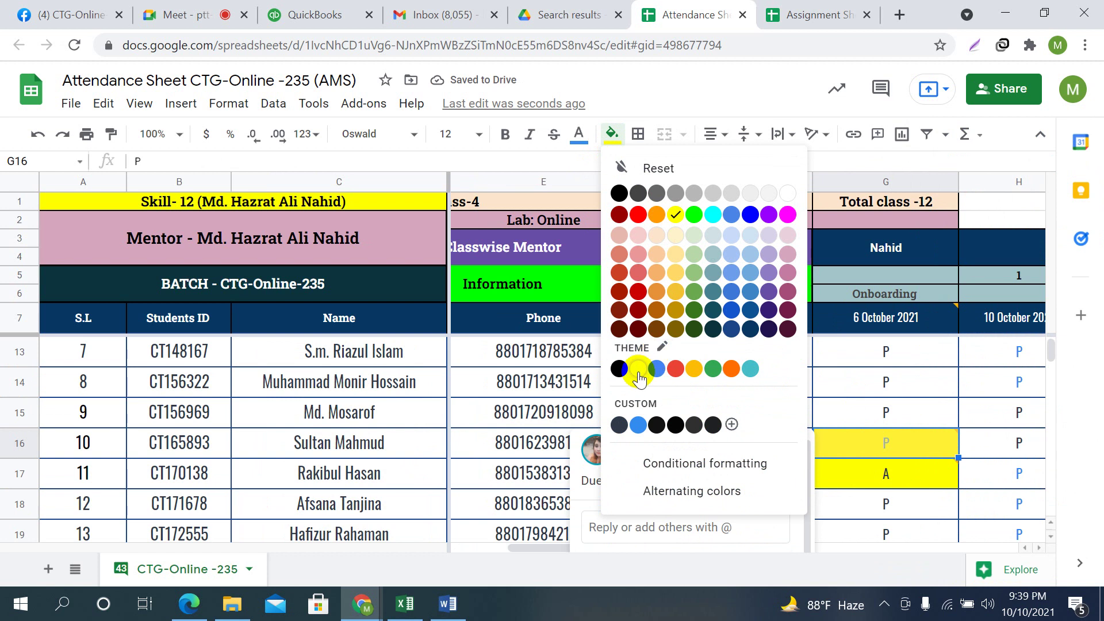
pyautogui.click(922, 455)
pyautogui.click(973, 405)
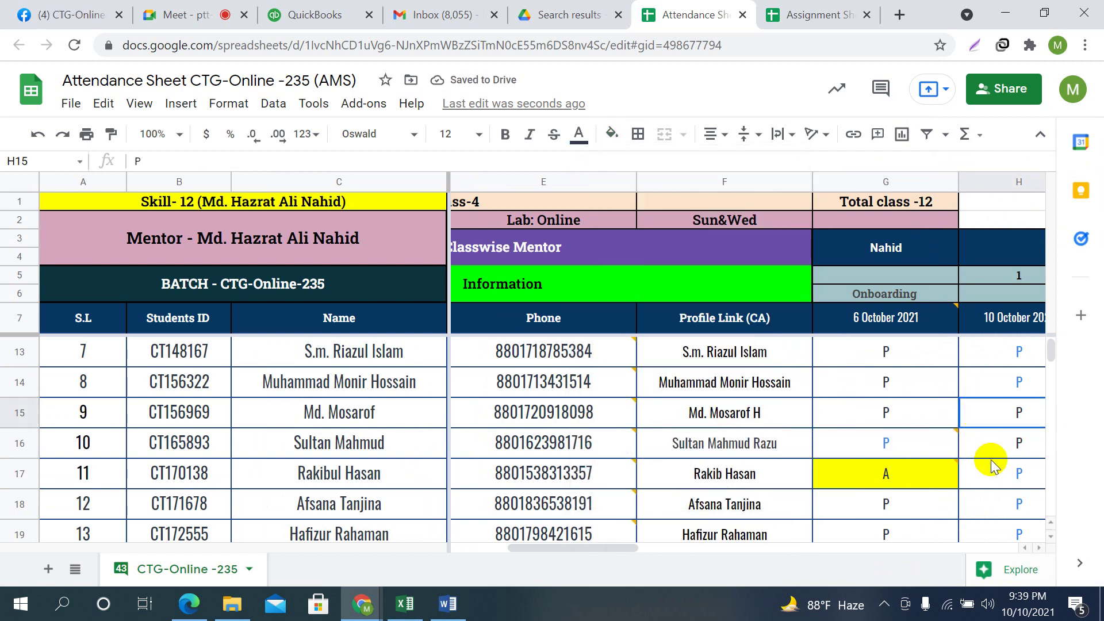
# Scroll down, checking the remaining students' onboarding marks
pyautogui.scroll(-1, 985, 456)
pyautogui.scroll(-4, 973, 444)
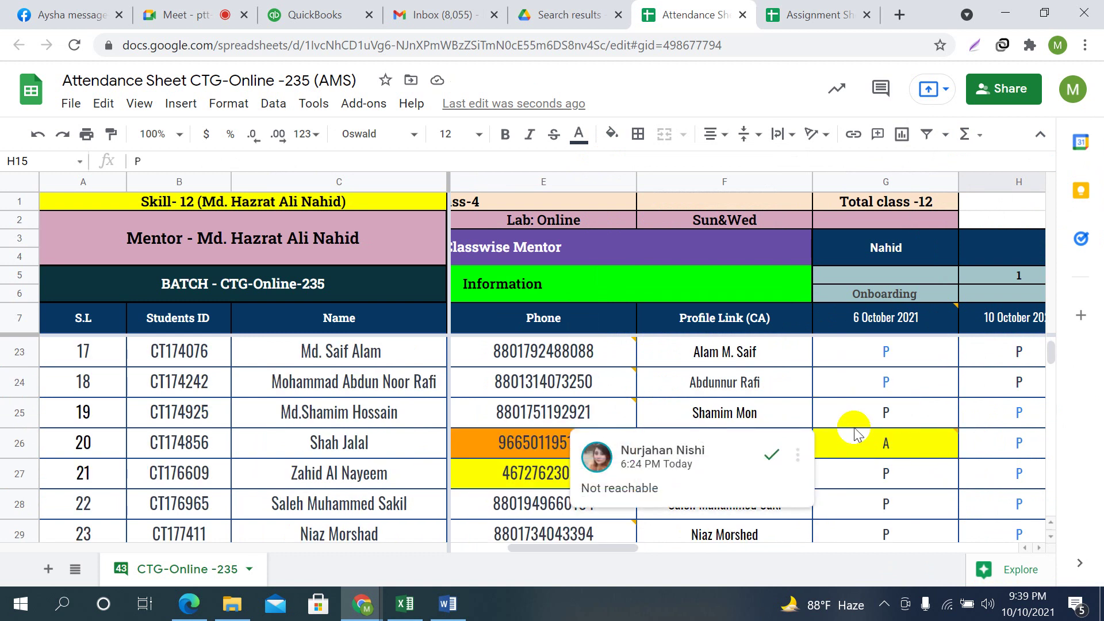
pyautogui.click(922, 483)
pyautogui.scroll(-4, 922, 484)
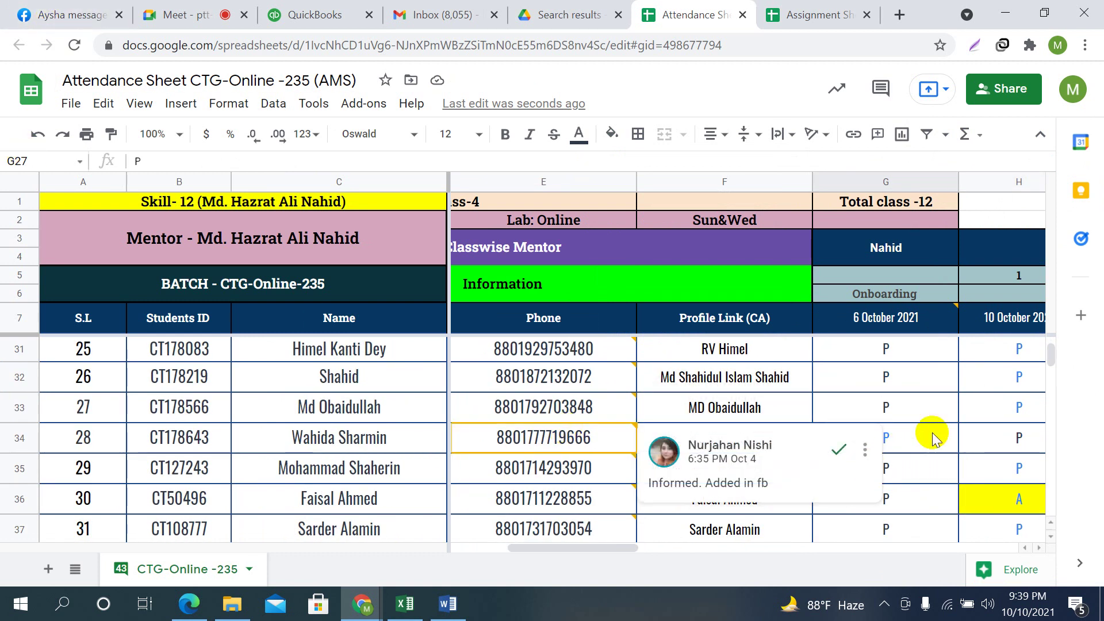
pyautogui.click(925, 385)
pyautogui.scroll(-1, 928, 390)
pyautogui.scroll(-3, 929, 393)
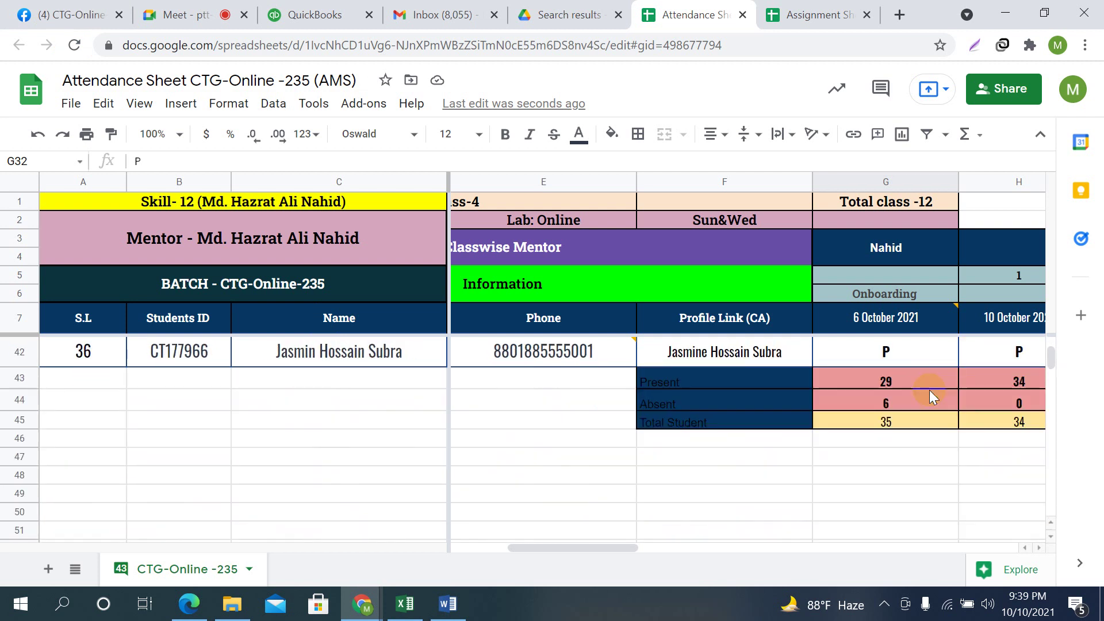
# Review the Present/Absent summary counts below the student list
pyautogui.click(724, 490)
pyautogui.click(901, 494)
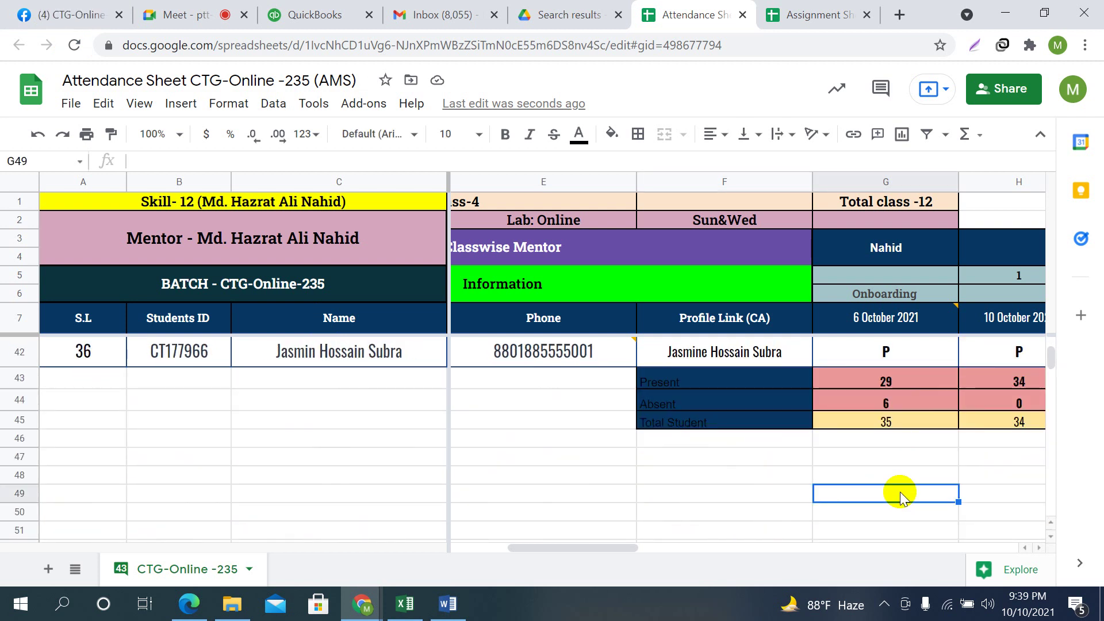
pyautogui.press('Right')
pyautogui.press('Right')
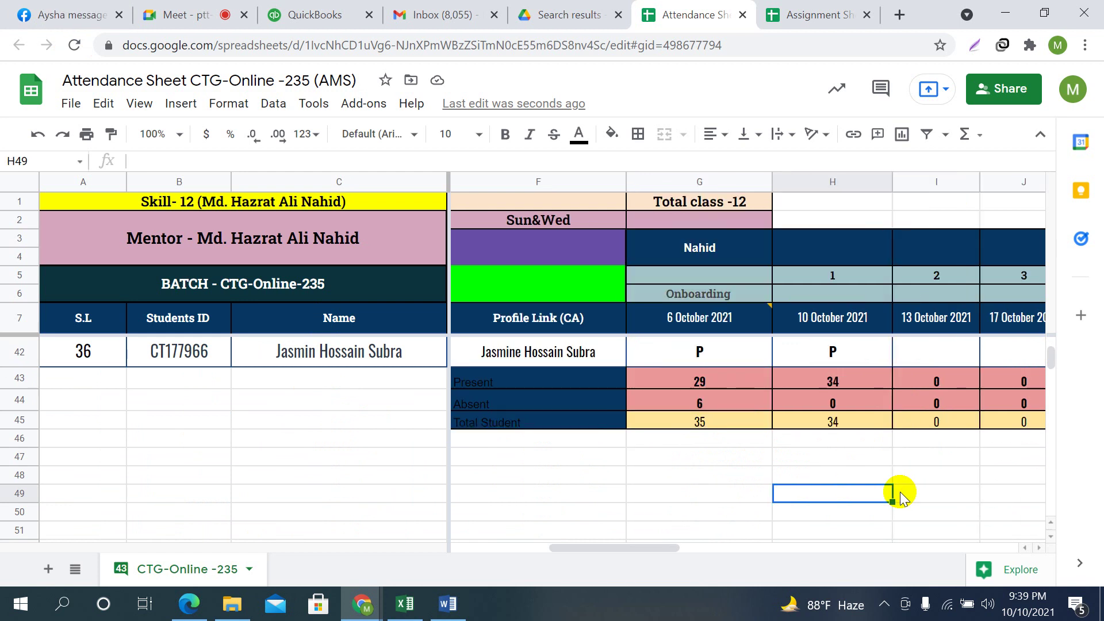
pyautogui.press('Left')
pyautogui.press('Left')
pyautogui.press('Left')
pyautogui.press('Left')
pyautogui.press('Left')
pyautogui.press('Left')
pyautogui.press('Left')
pyautogui.press('Left')
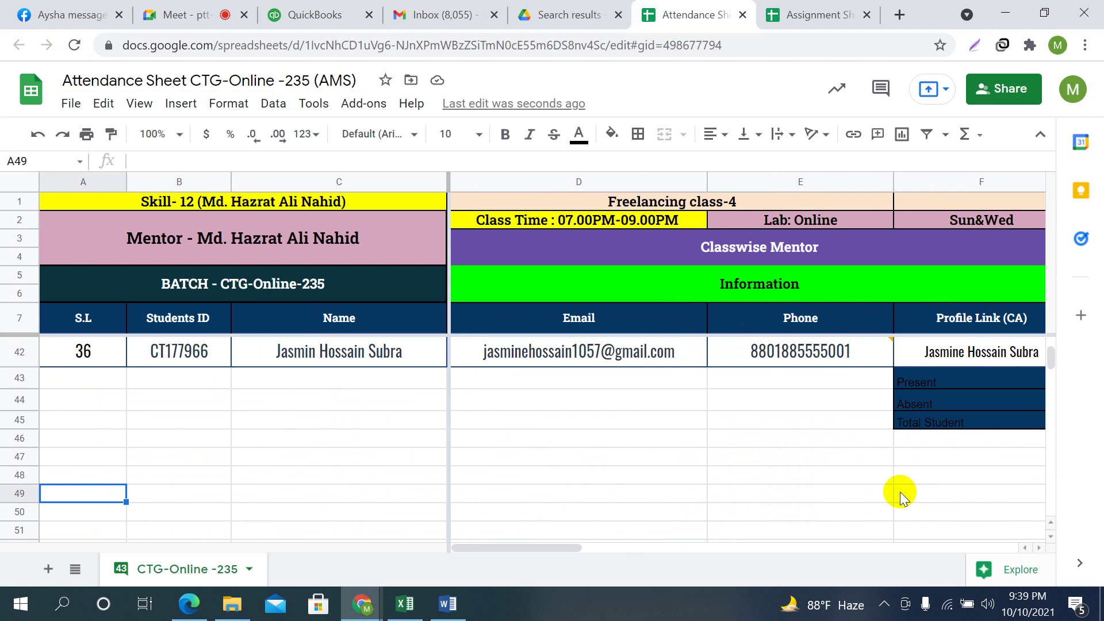
pyautogui.click(584, 437)
# Check a student's 100% average attendance in report columns X–AA, then return to Meet
pyautogui.scroll(15, 771, 478)
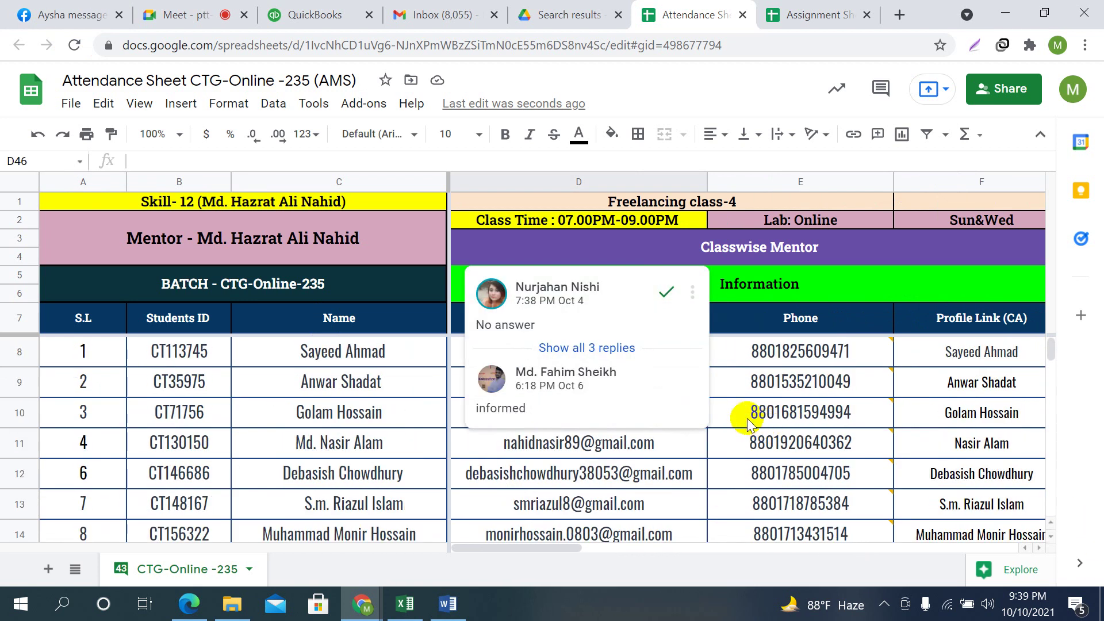
pyautogui.click(960, 411)
pyautogui.press('End')
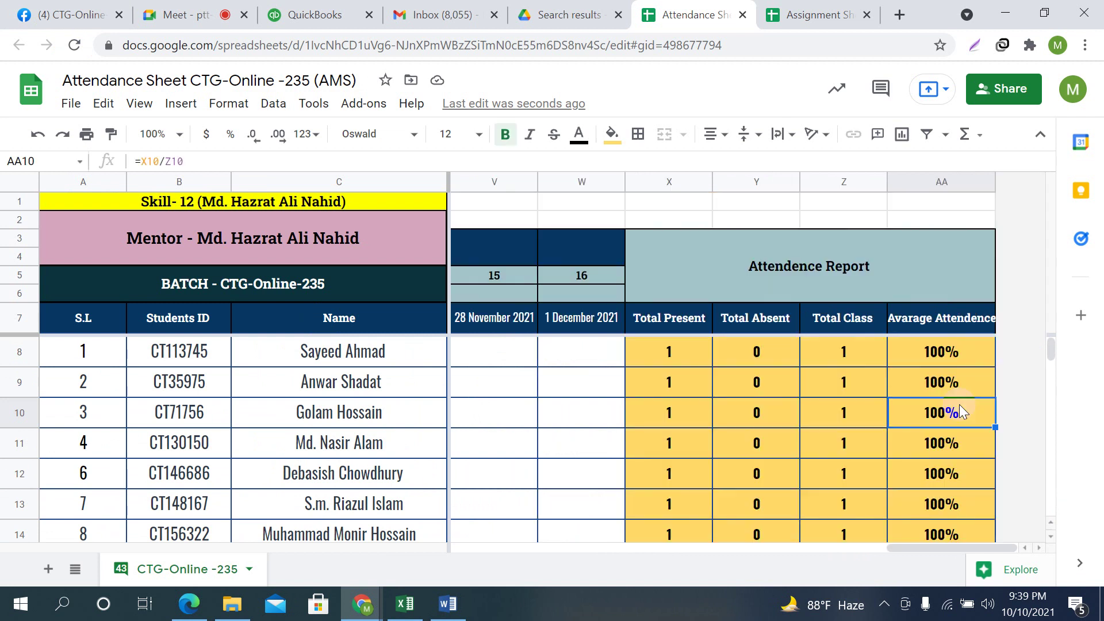
pyautogui.press('Left')
pyautogui.press('Left')
pyautogui.press('Left')
pyautogui.press('Left')
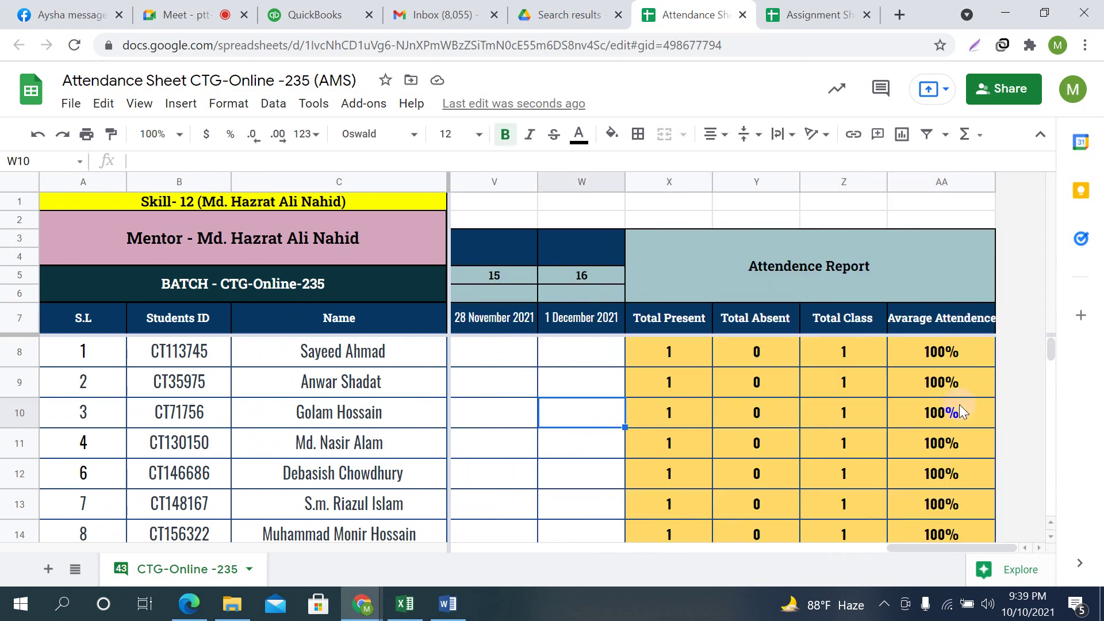
pyautogui.click(184, 15)
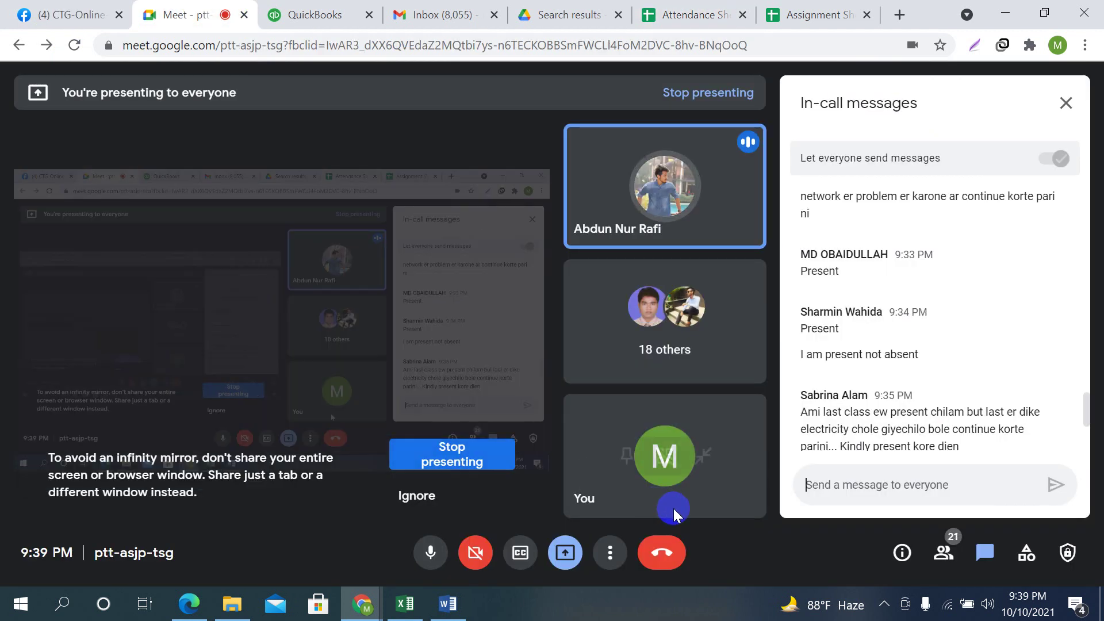
# Close the Meet in-call messages panel and return to the Attendance Sheet tab
pyautogui.click(1065, 103)
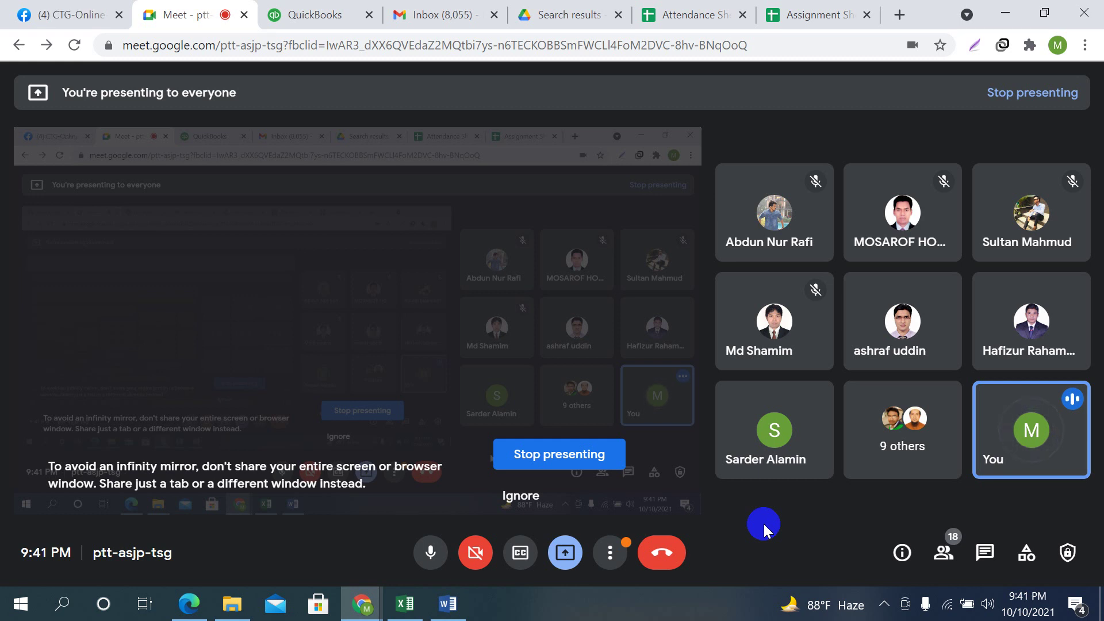
pyautogui.click(693, 7)
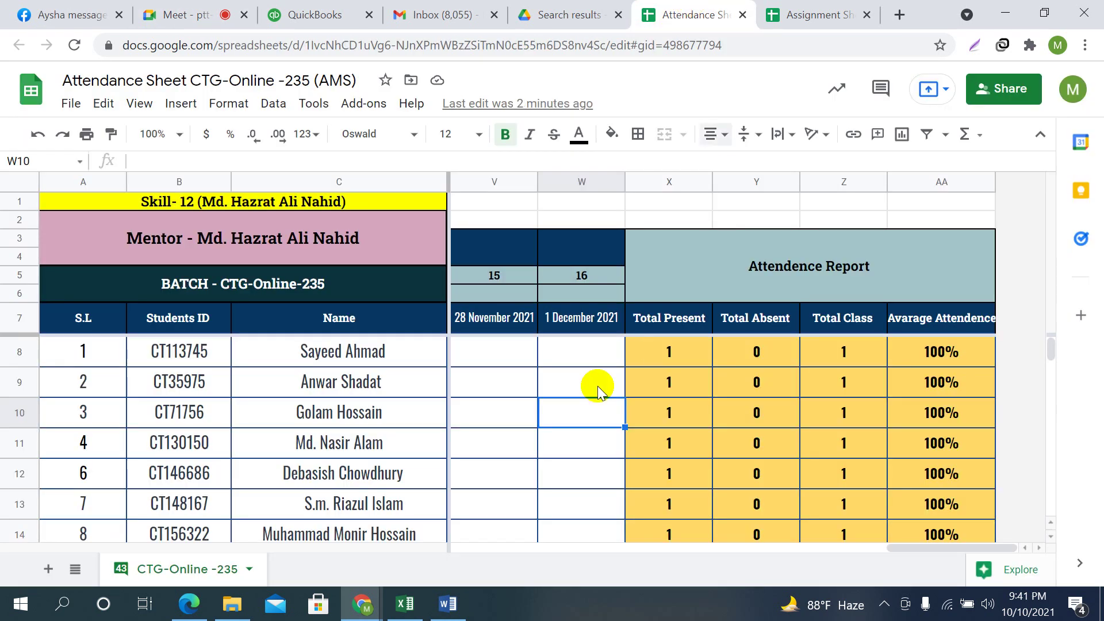
# Briefly view the Assignment Sheet, then close its tab
pyautogui.hotkey('ctrl', 'Tab')
pyautogui.click(696, 25)
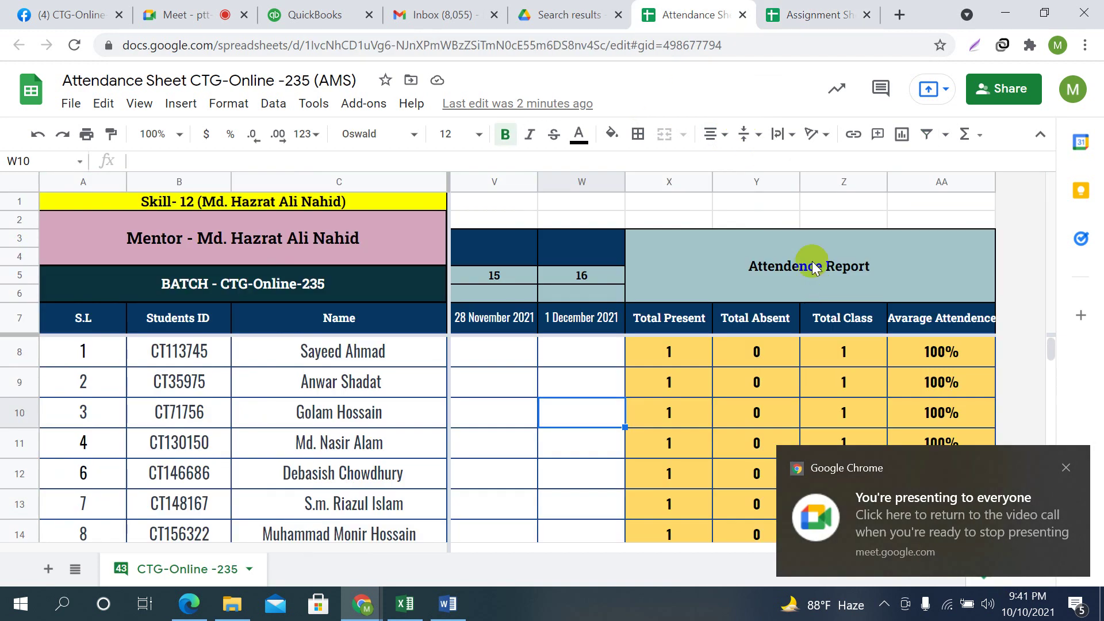
pyautogui.click(822, 15)
pyautogui.click(517, 340)
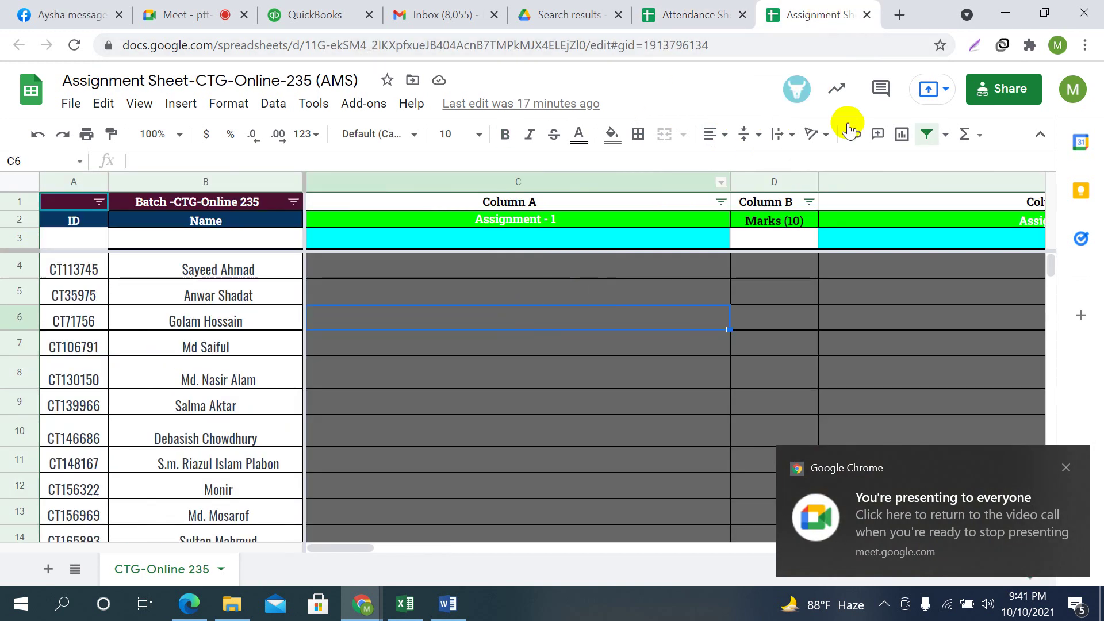
pyautogui.click(867, 14)
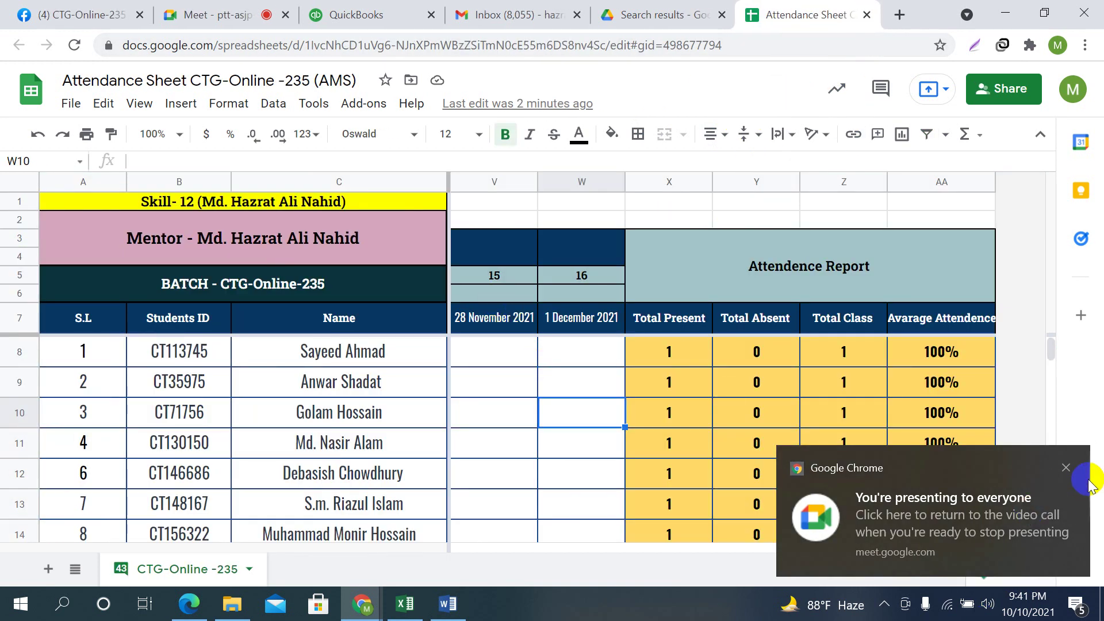
# Dismiss the presenting notice, look back from 1 December to the first class dates, then return to Meet
pyautogui.click(1065, 466)
pyautogui.click(571, 386)
pyautogui.click(482, 396)
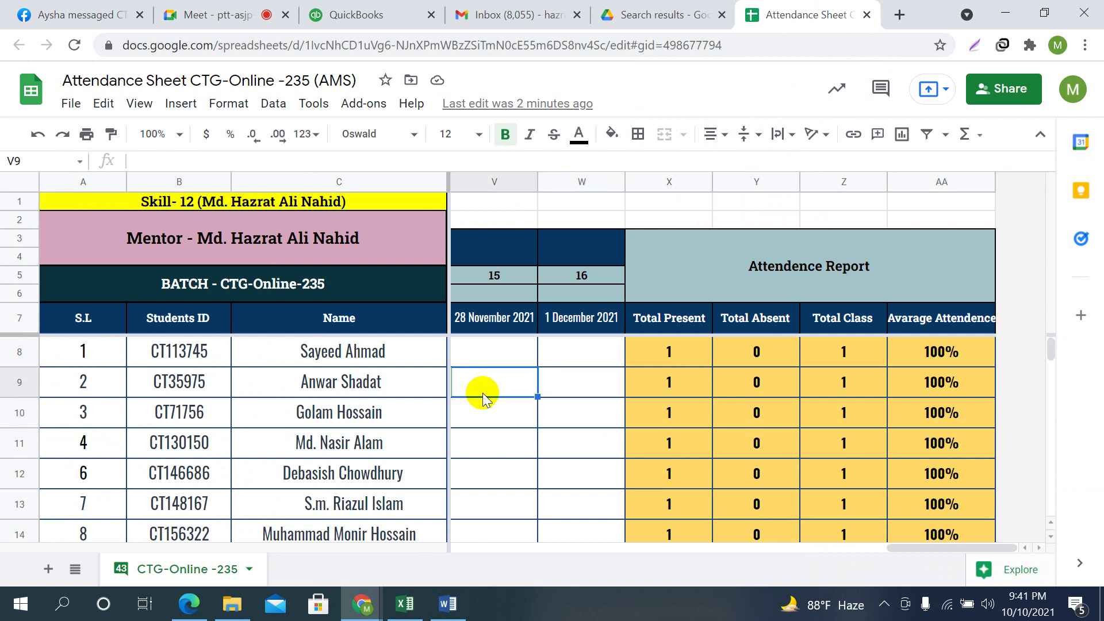
pyautogui.press('Left')
pyautogui.press('Left')
pyautogui.press('Left')
pyautogui.press('Left')
pyautogui.press('Left')
pyautogui.press('Left')
pyautogui.press('Left')
pyautogui.press('Left')
pyautogui.press('Left')
pyautogui.press('Left')
pyautogui.press('Left')
pyautogui.press('Left')
pyautogui.press('Left')
pyautogui.press('Left')
pyautogui.press('Left')
pyautogui.press('Left')
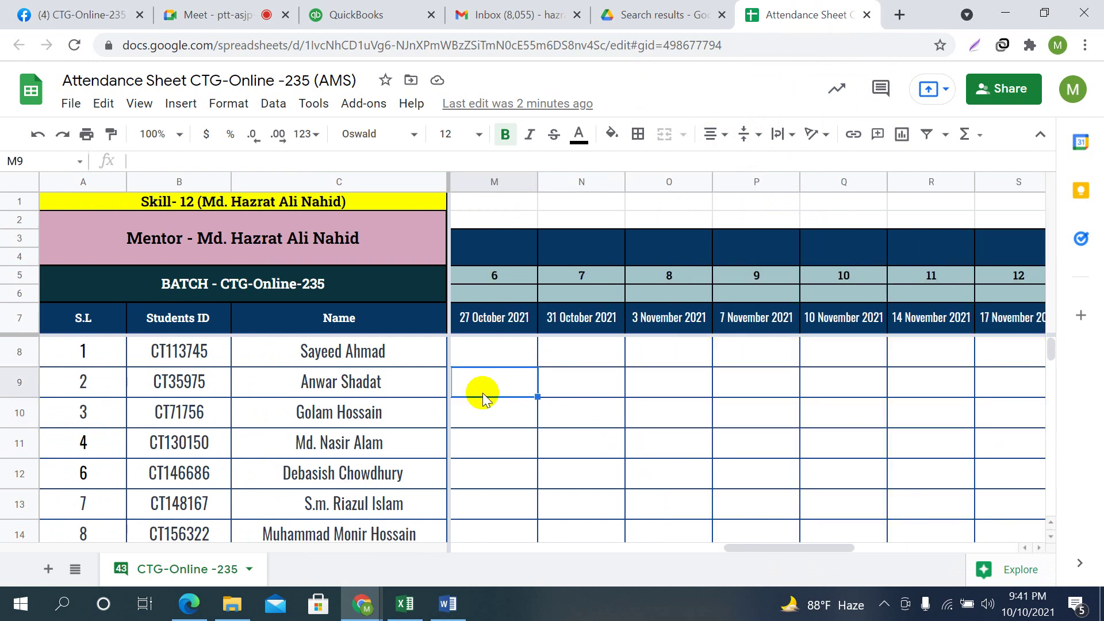
pyautogui.press('Left')
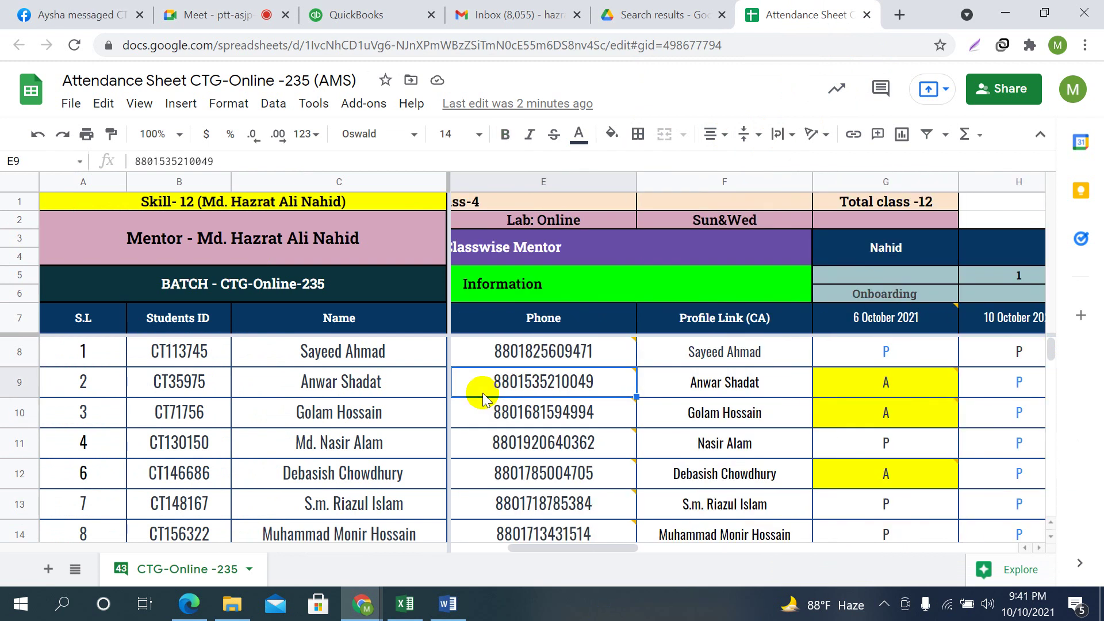
pyautogui.click(219, 14)
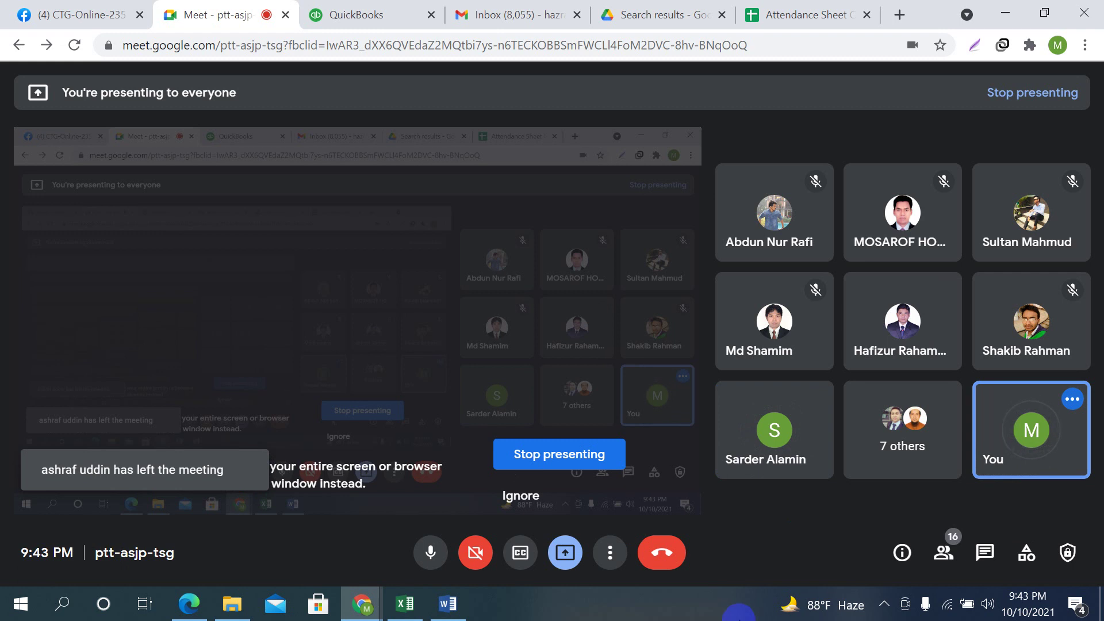
# Mute the microphone, stop presenting the screen, and dismiss the Facebook notification
pyautogui.click(431, 555)
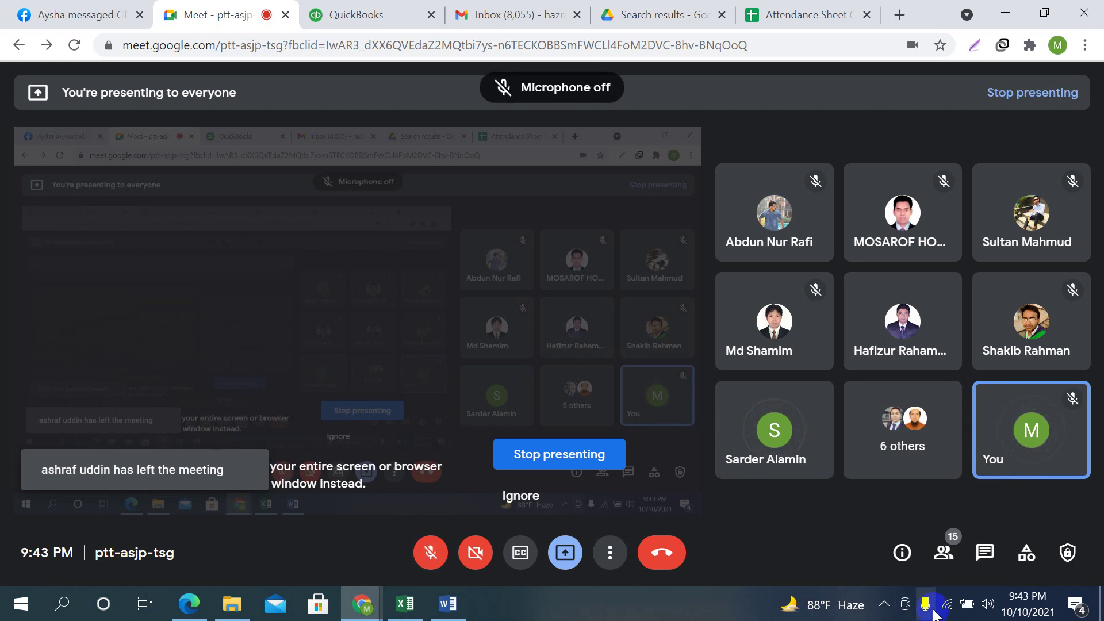
pyautogui.click(565, 553)
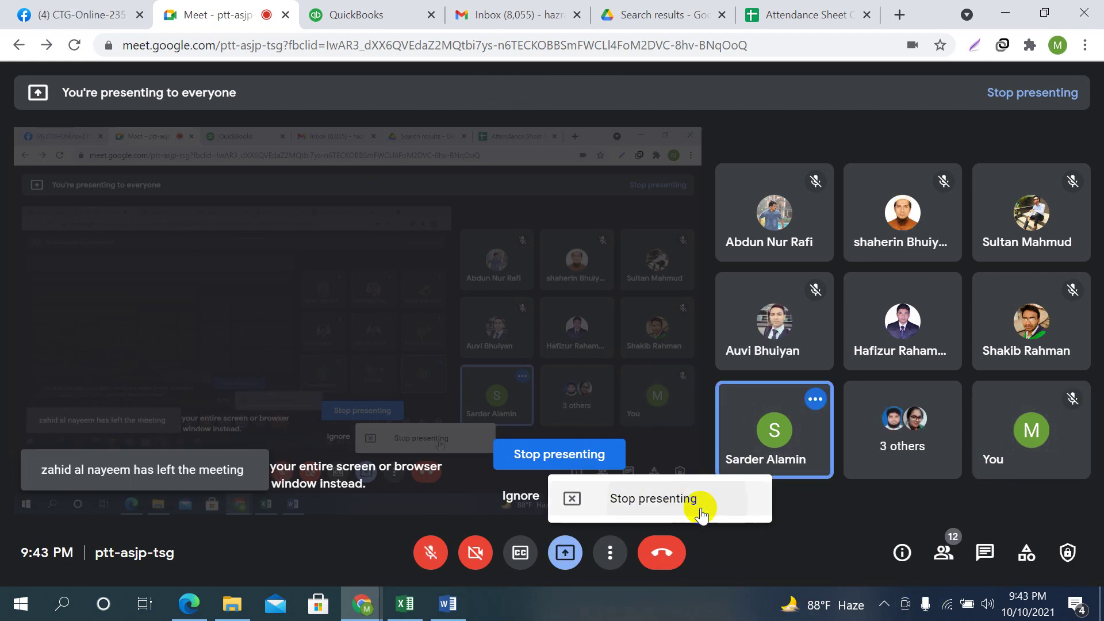
pyautogui.click(690, 499)
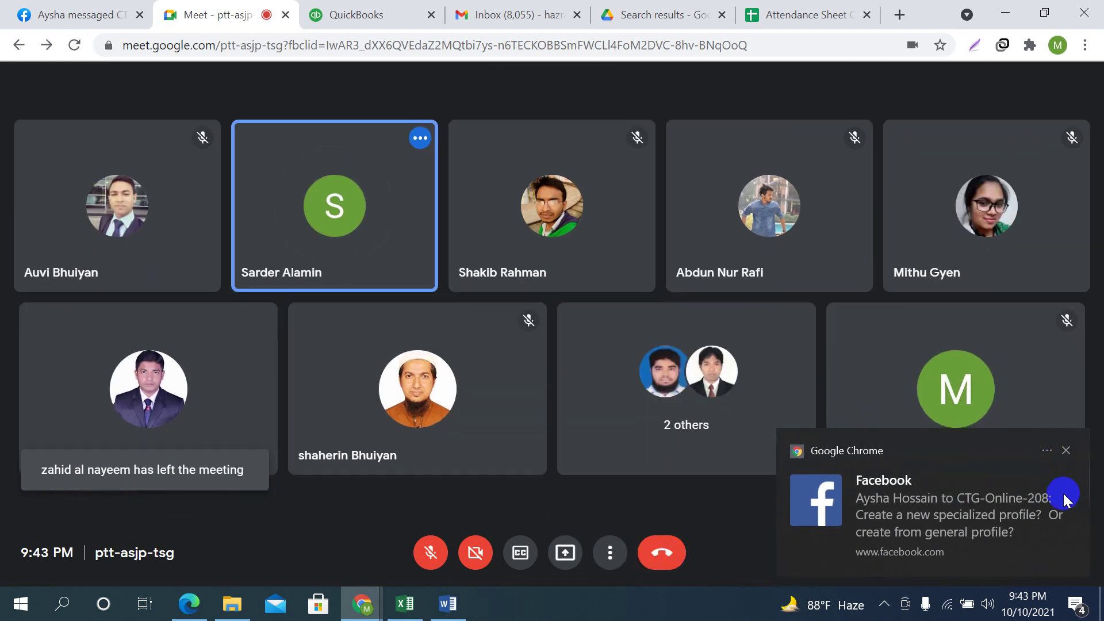
pyautogui.click(1065, 450)
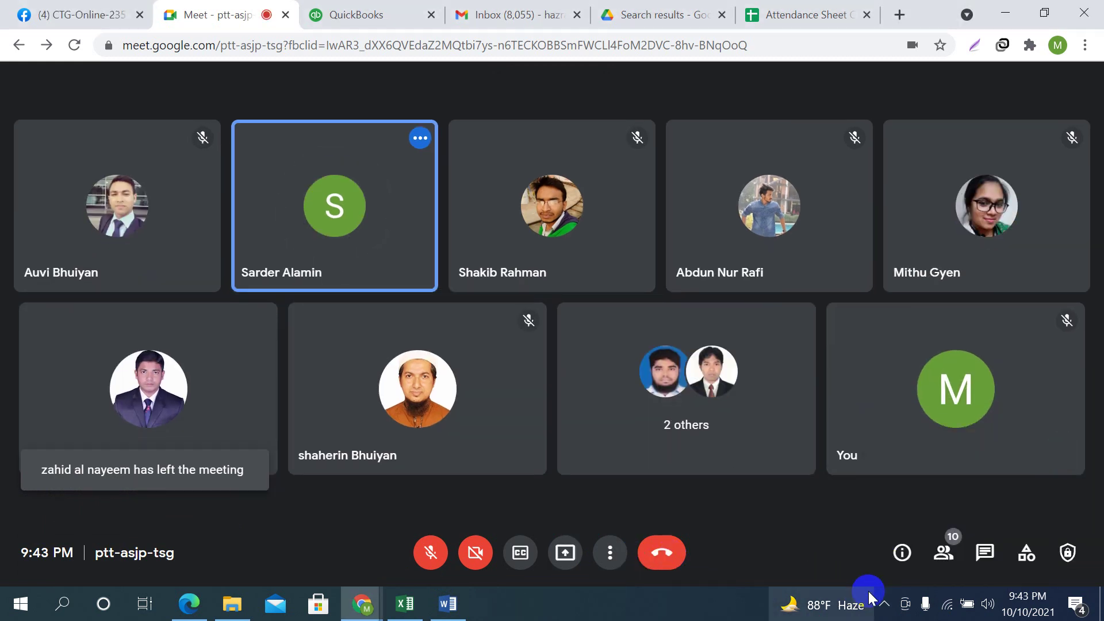